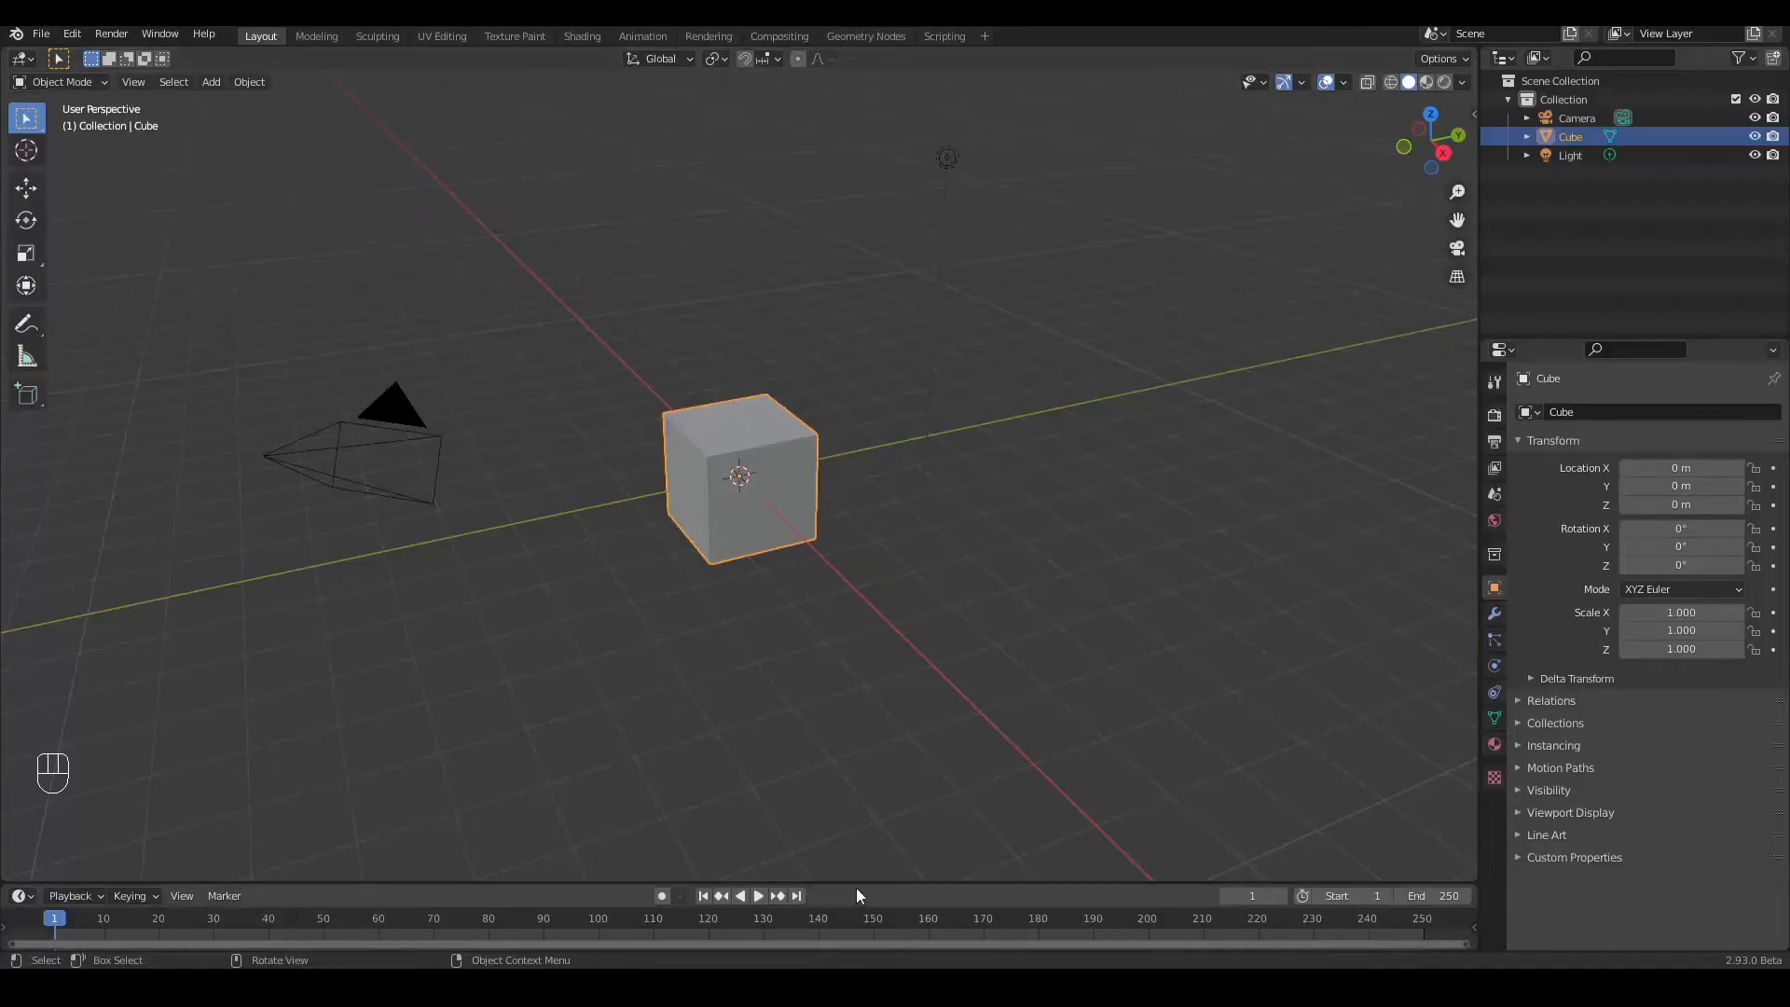
middle_drag(863, 830, 868, 839)
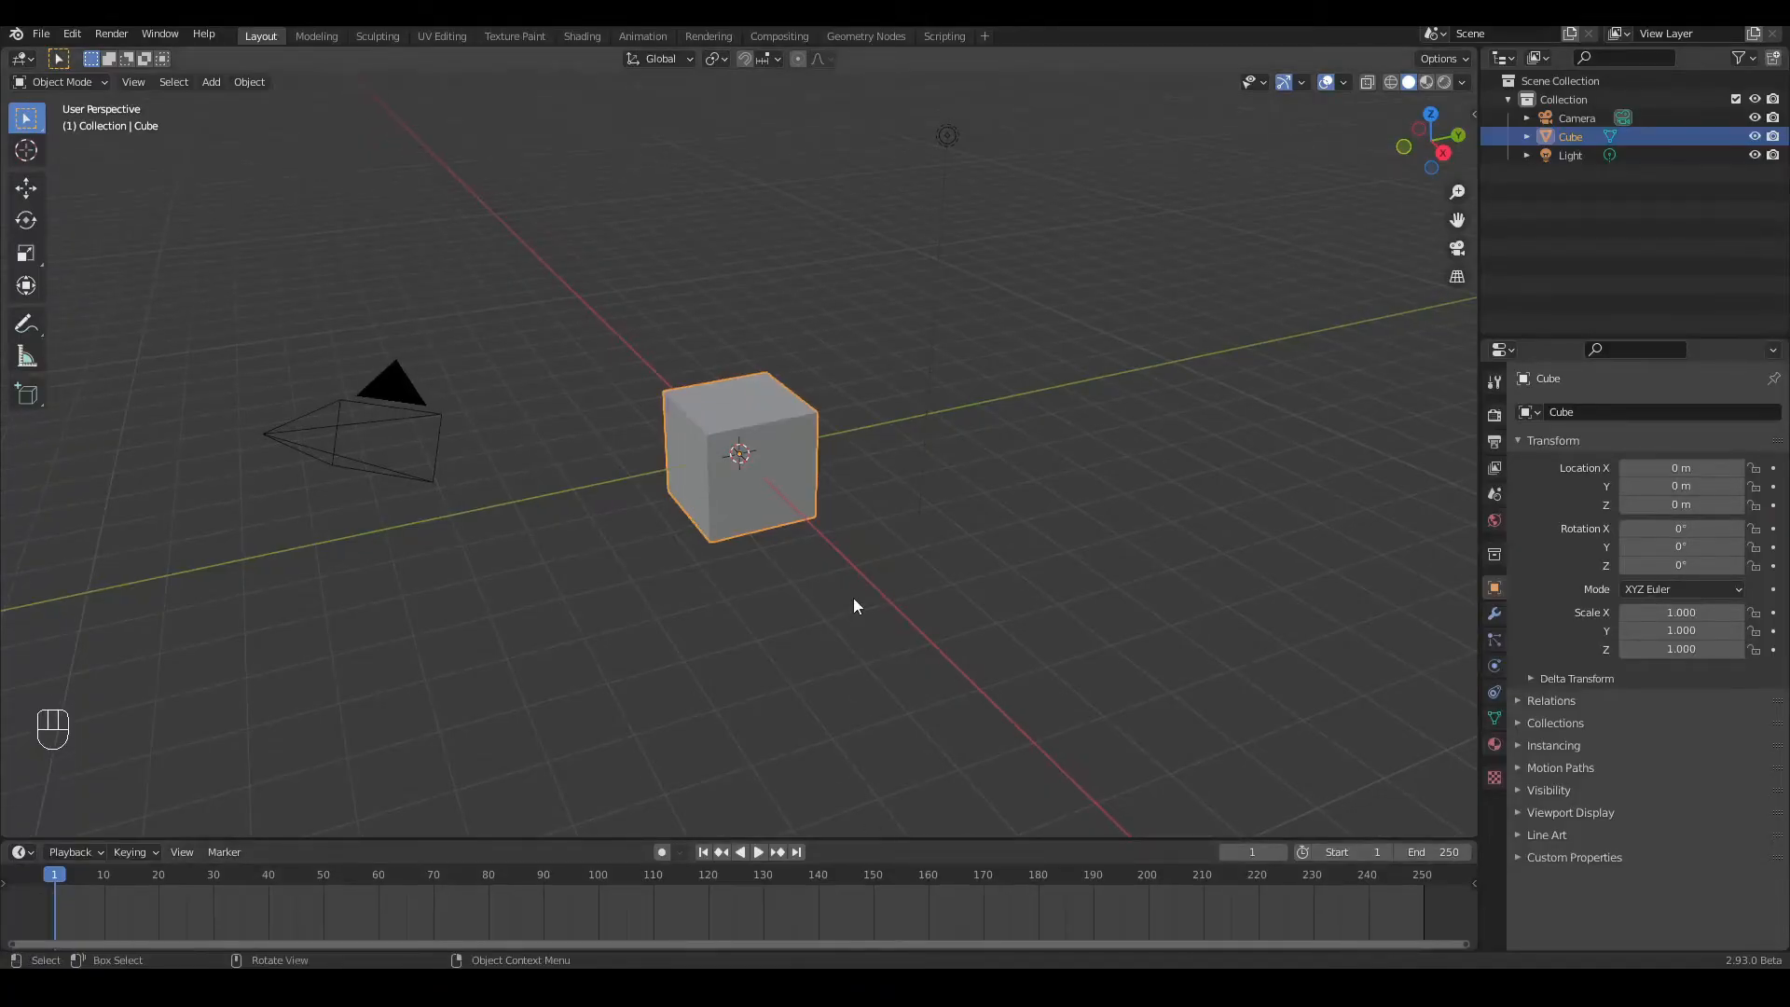
click(574, 36)
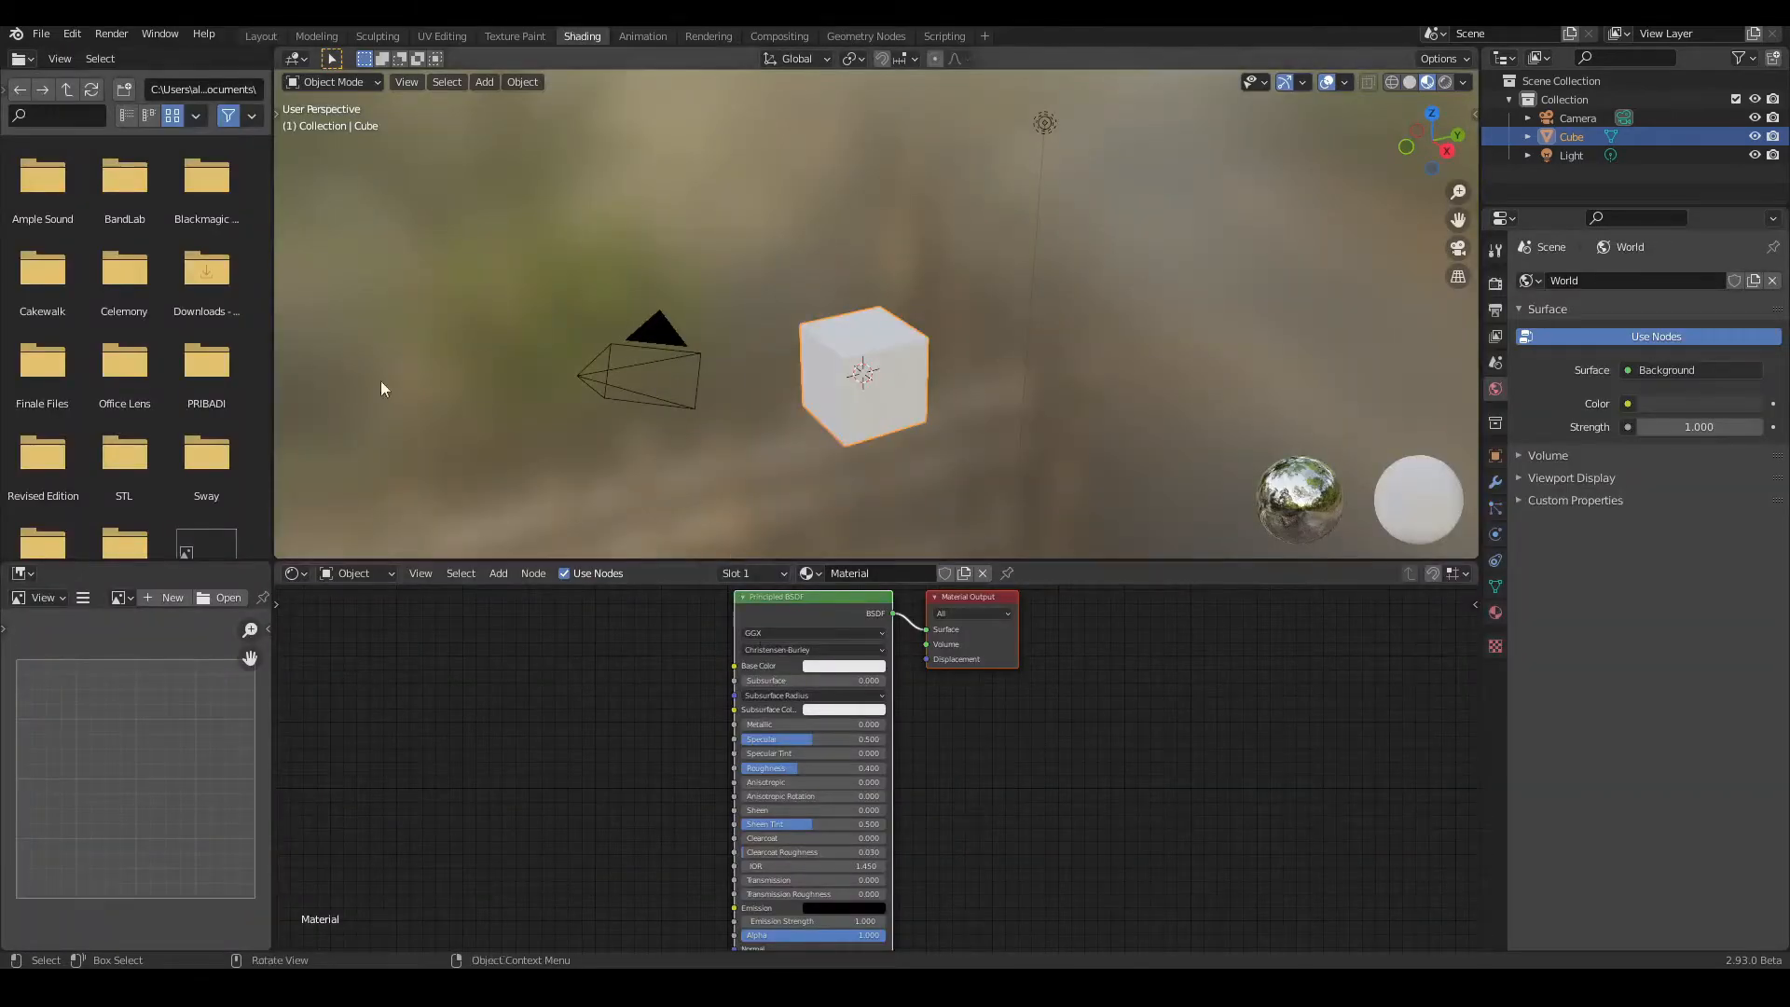
click(257, 35)
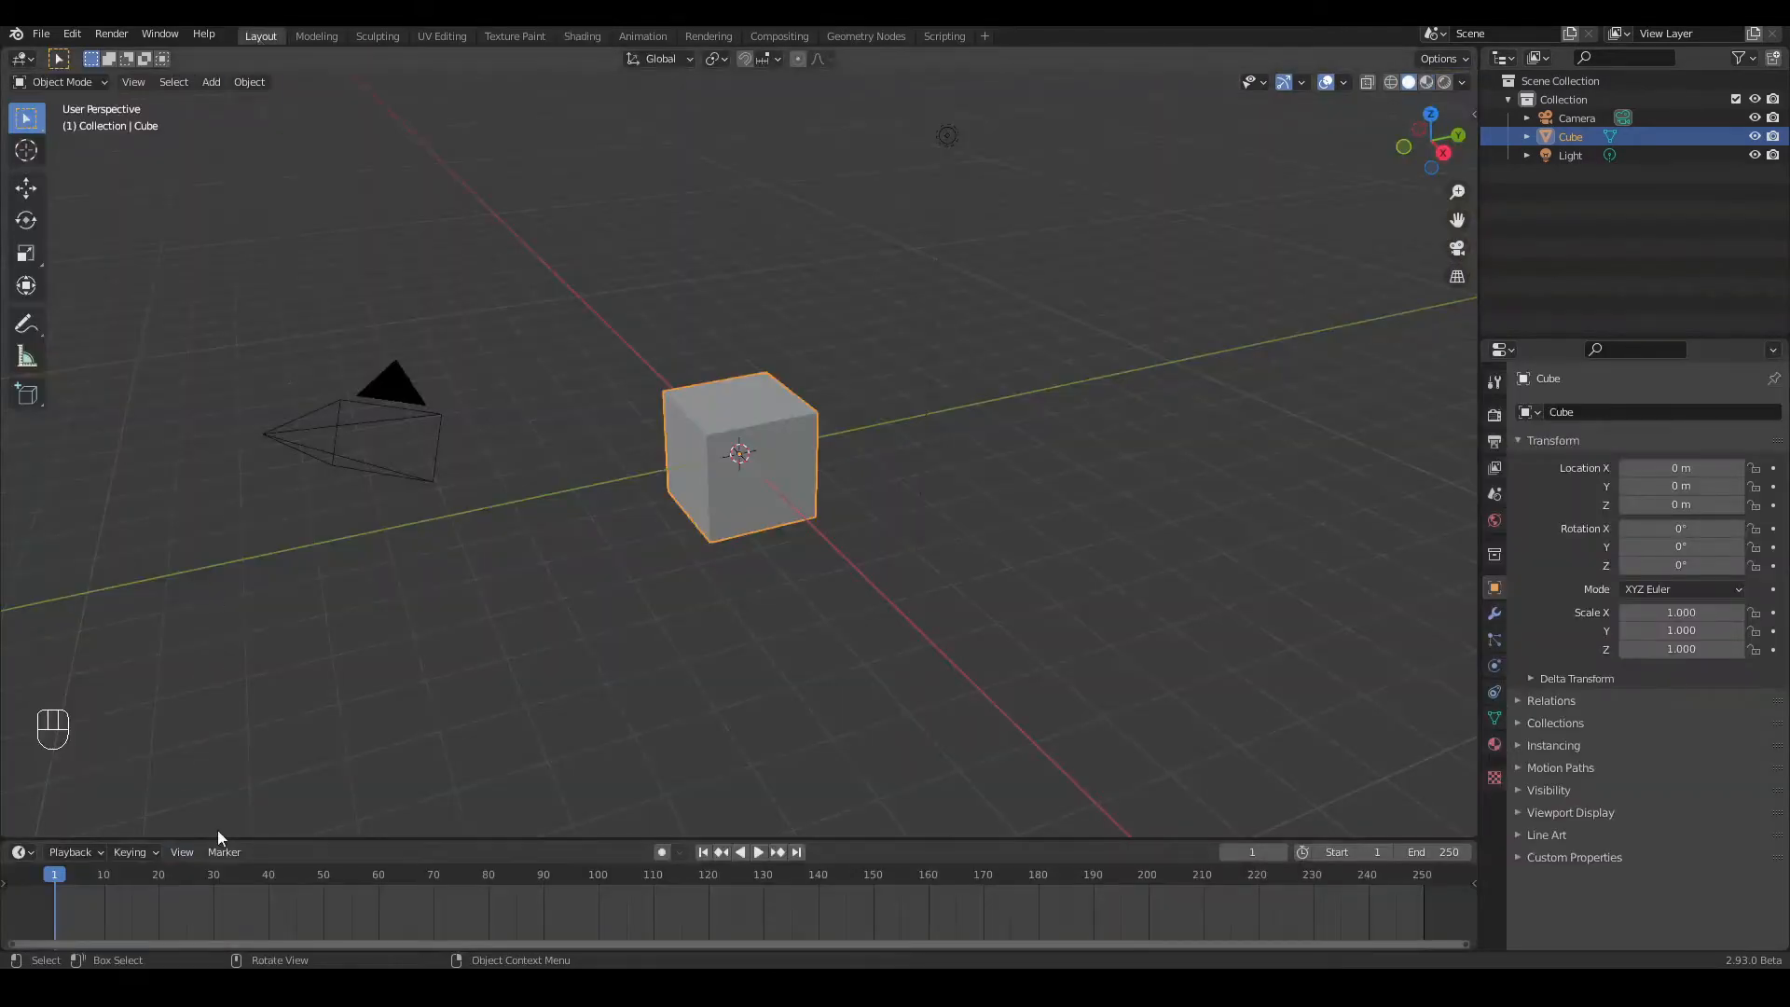
Step: Enlarge the timeline area to about half the window height and turn it into a Shader Editor showing the cube's material nodes
drag(226, 839, 192, 565)
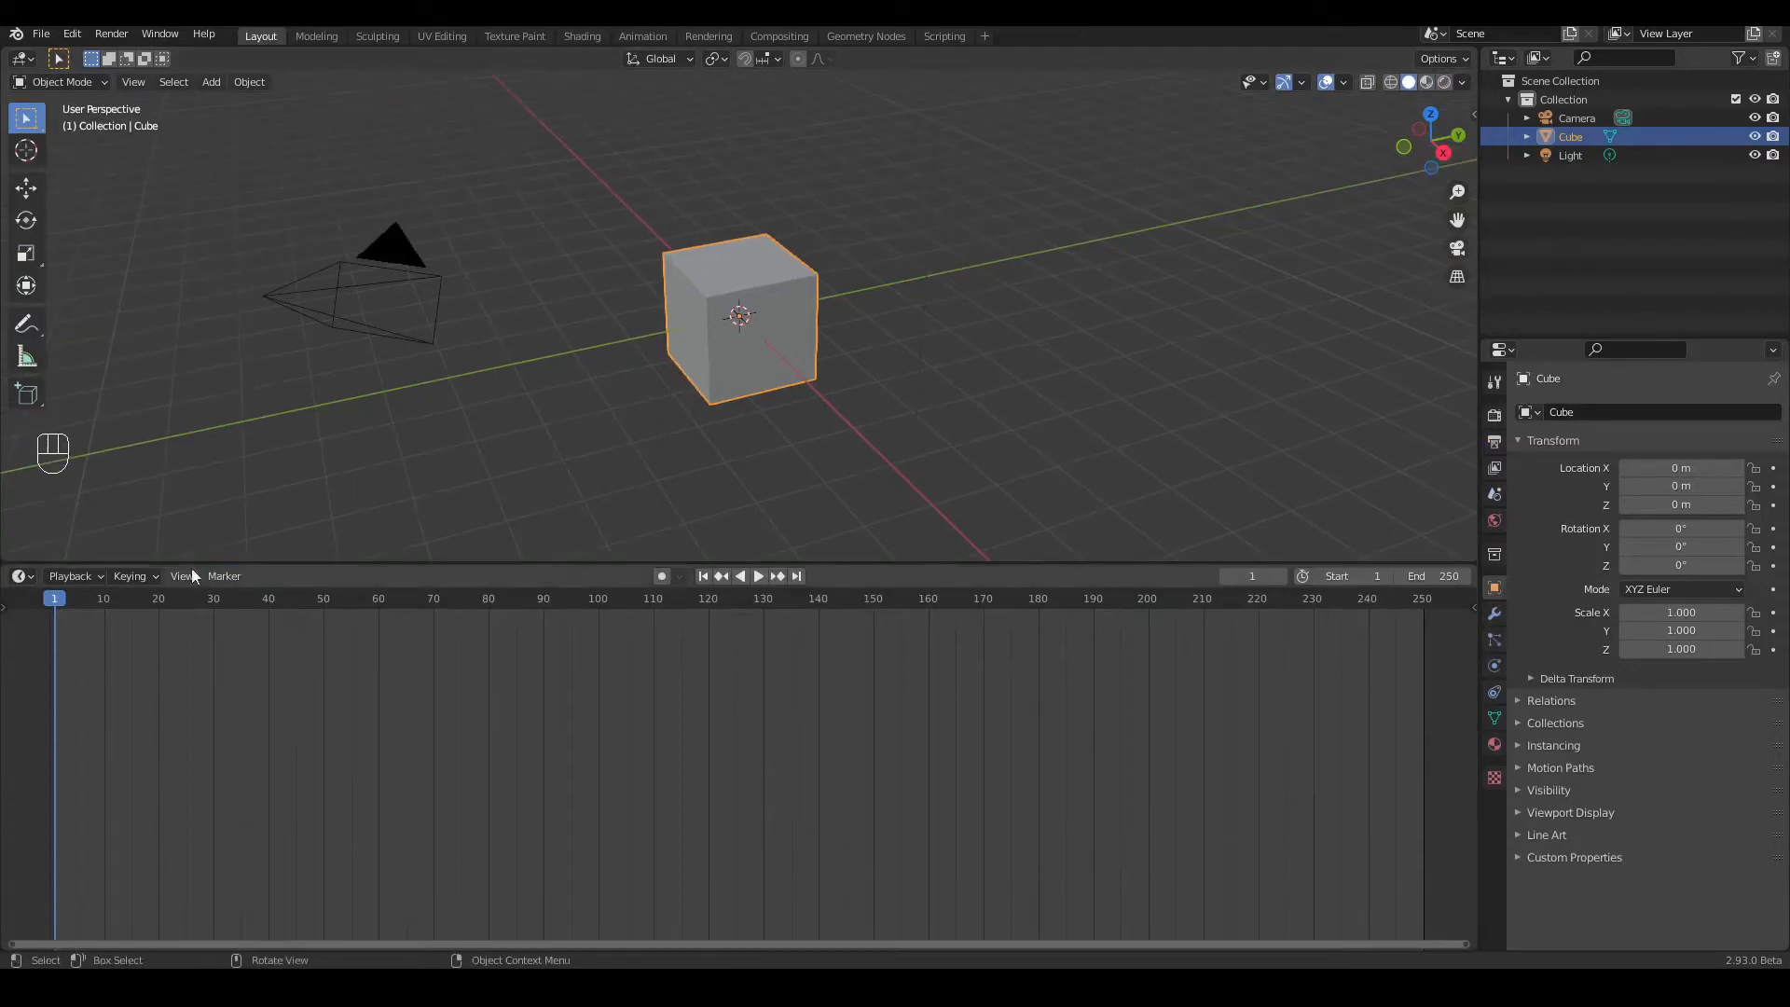
click(22, 576)
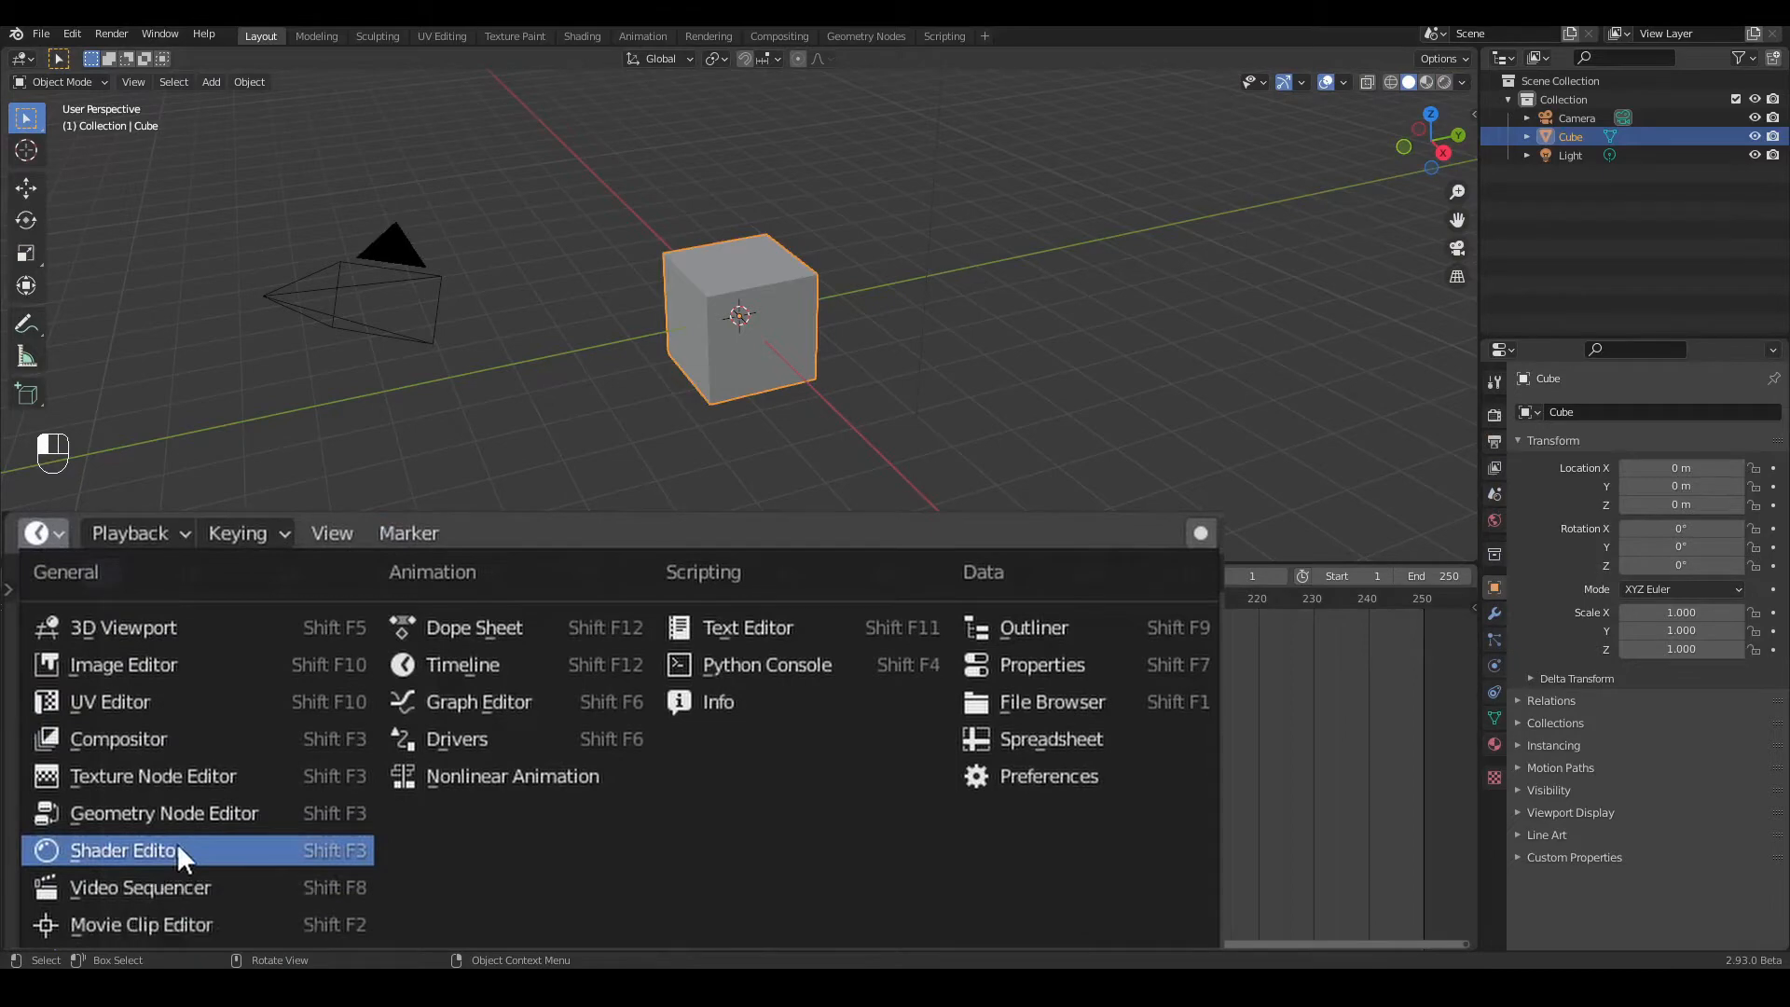
click(177, 846)
scroll(754, 823, up, 8)
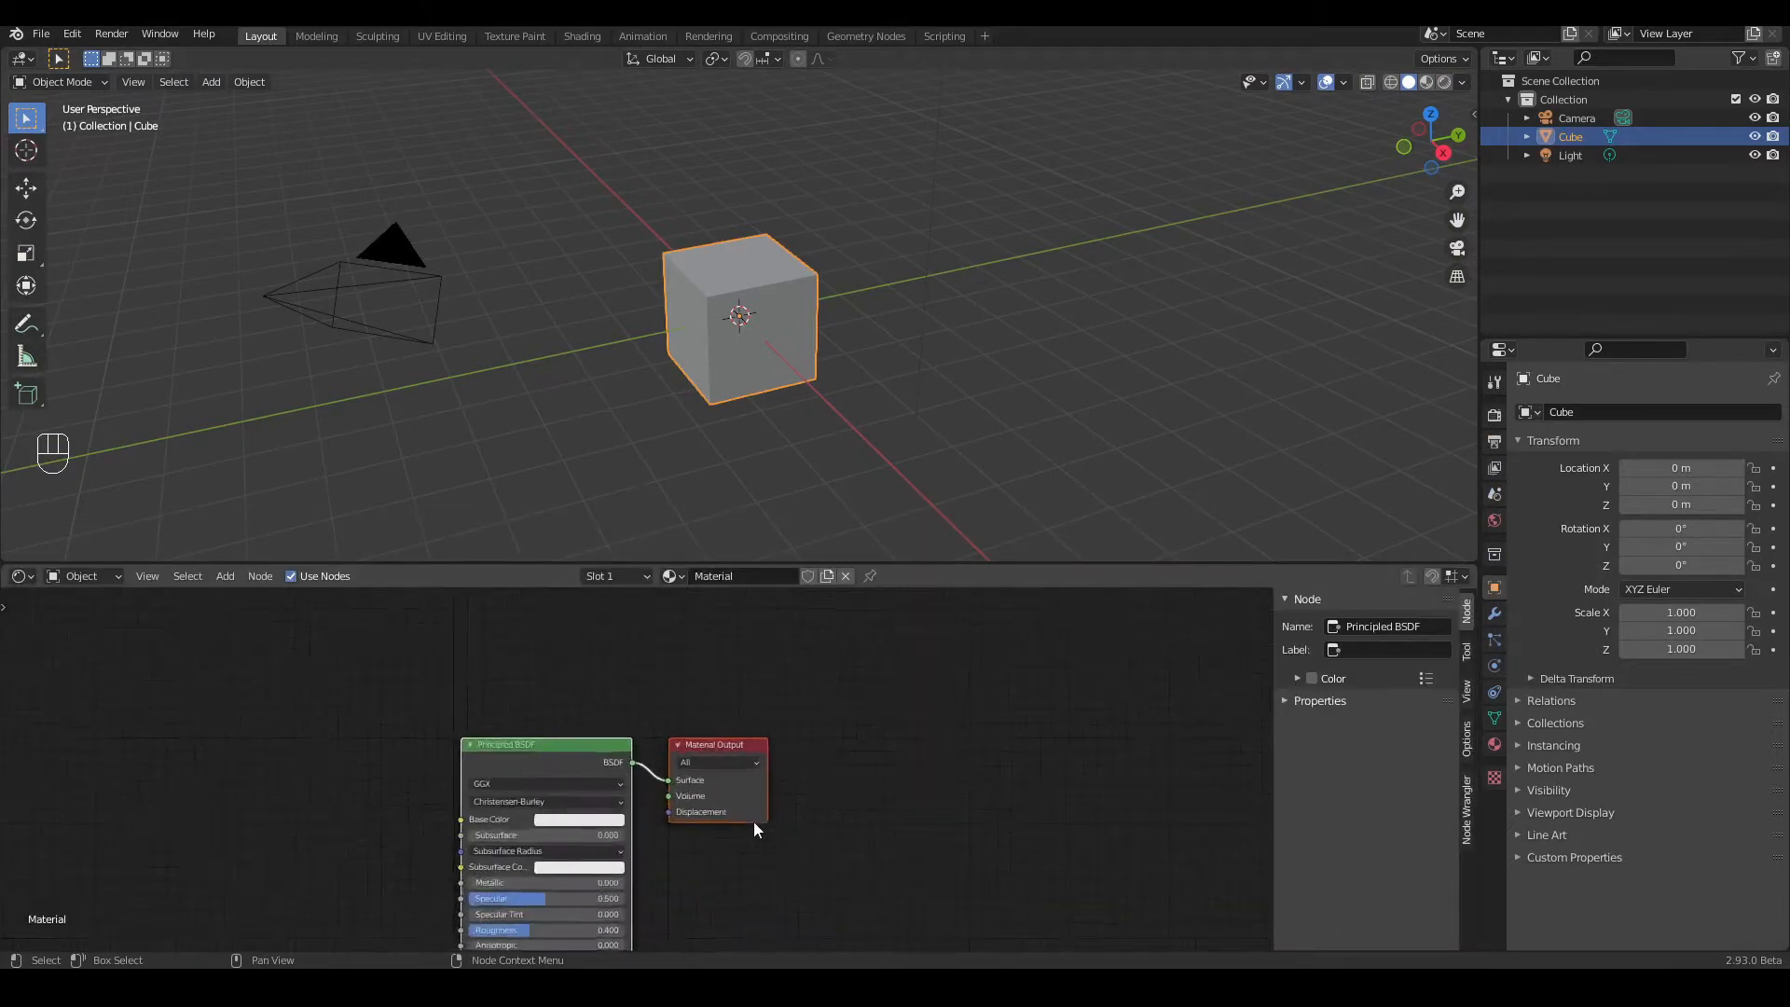
scroll(753, 821, up, 3)
middle_drag(1008, 763, 1102, 720)
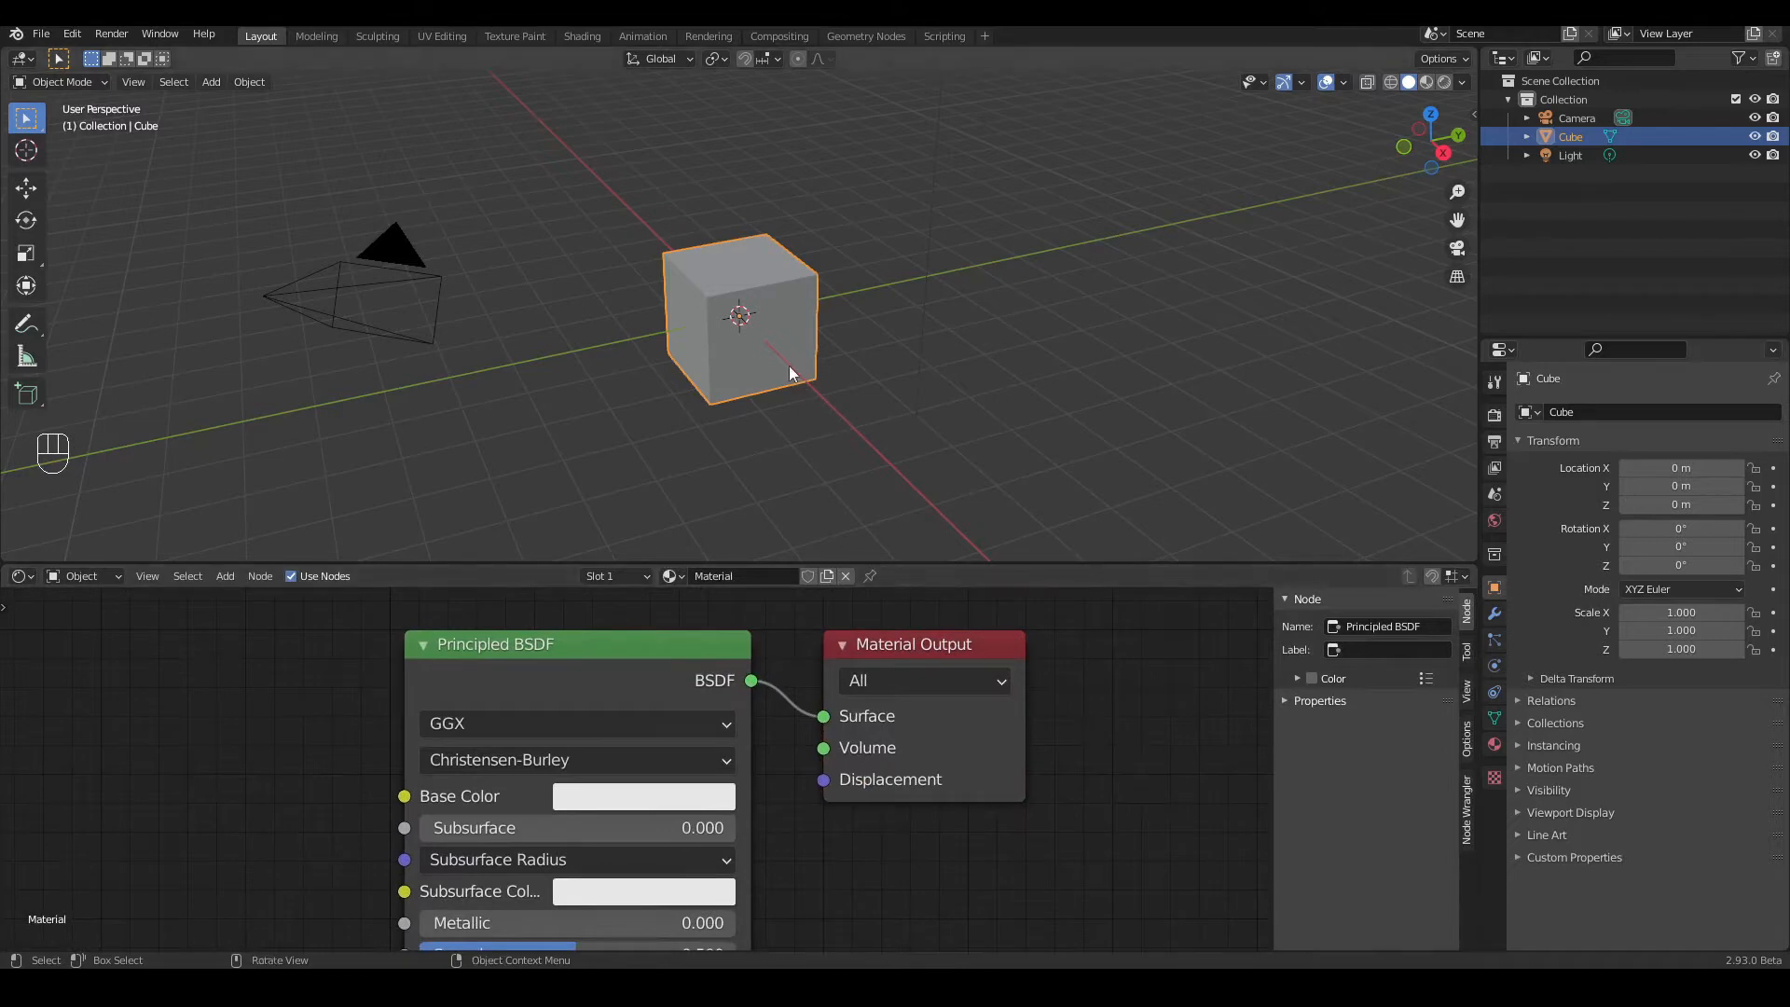
Step: Scale the cube up uniformly to about 6.7 times its size
key(s)
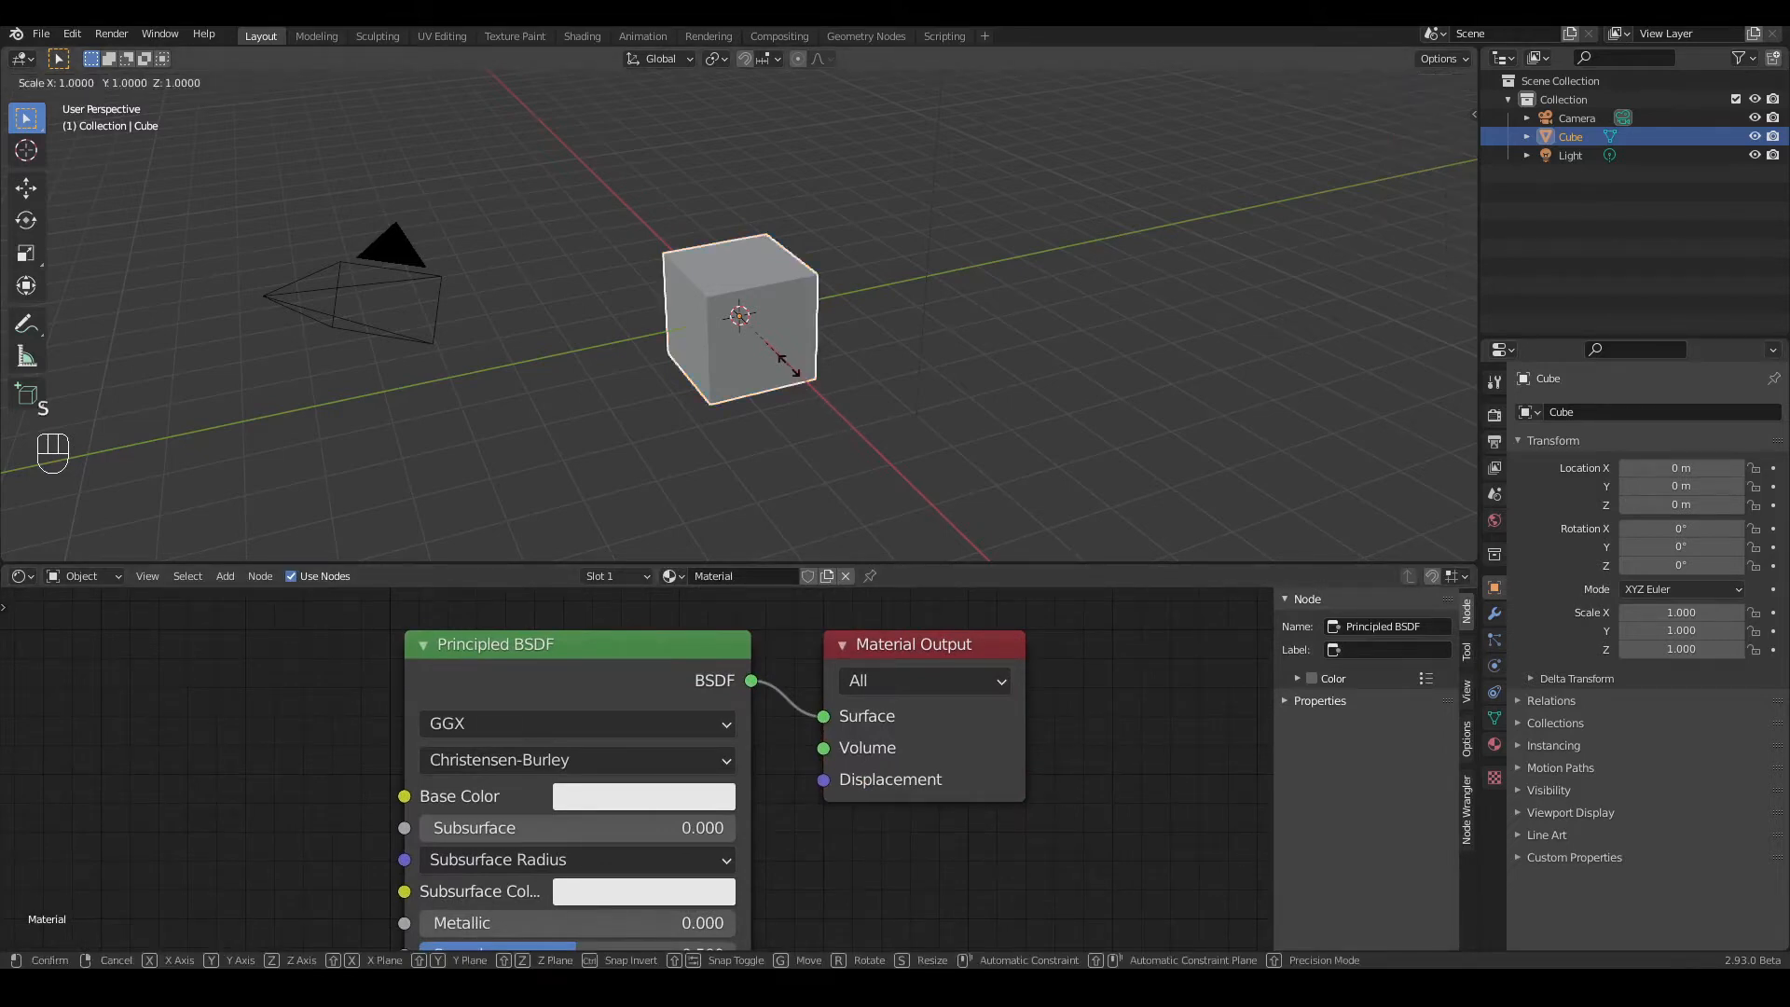
click(1123, 557)
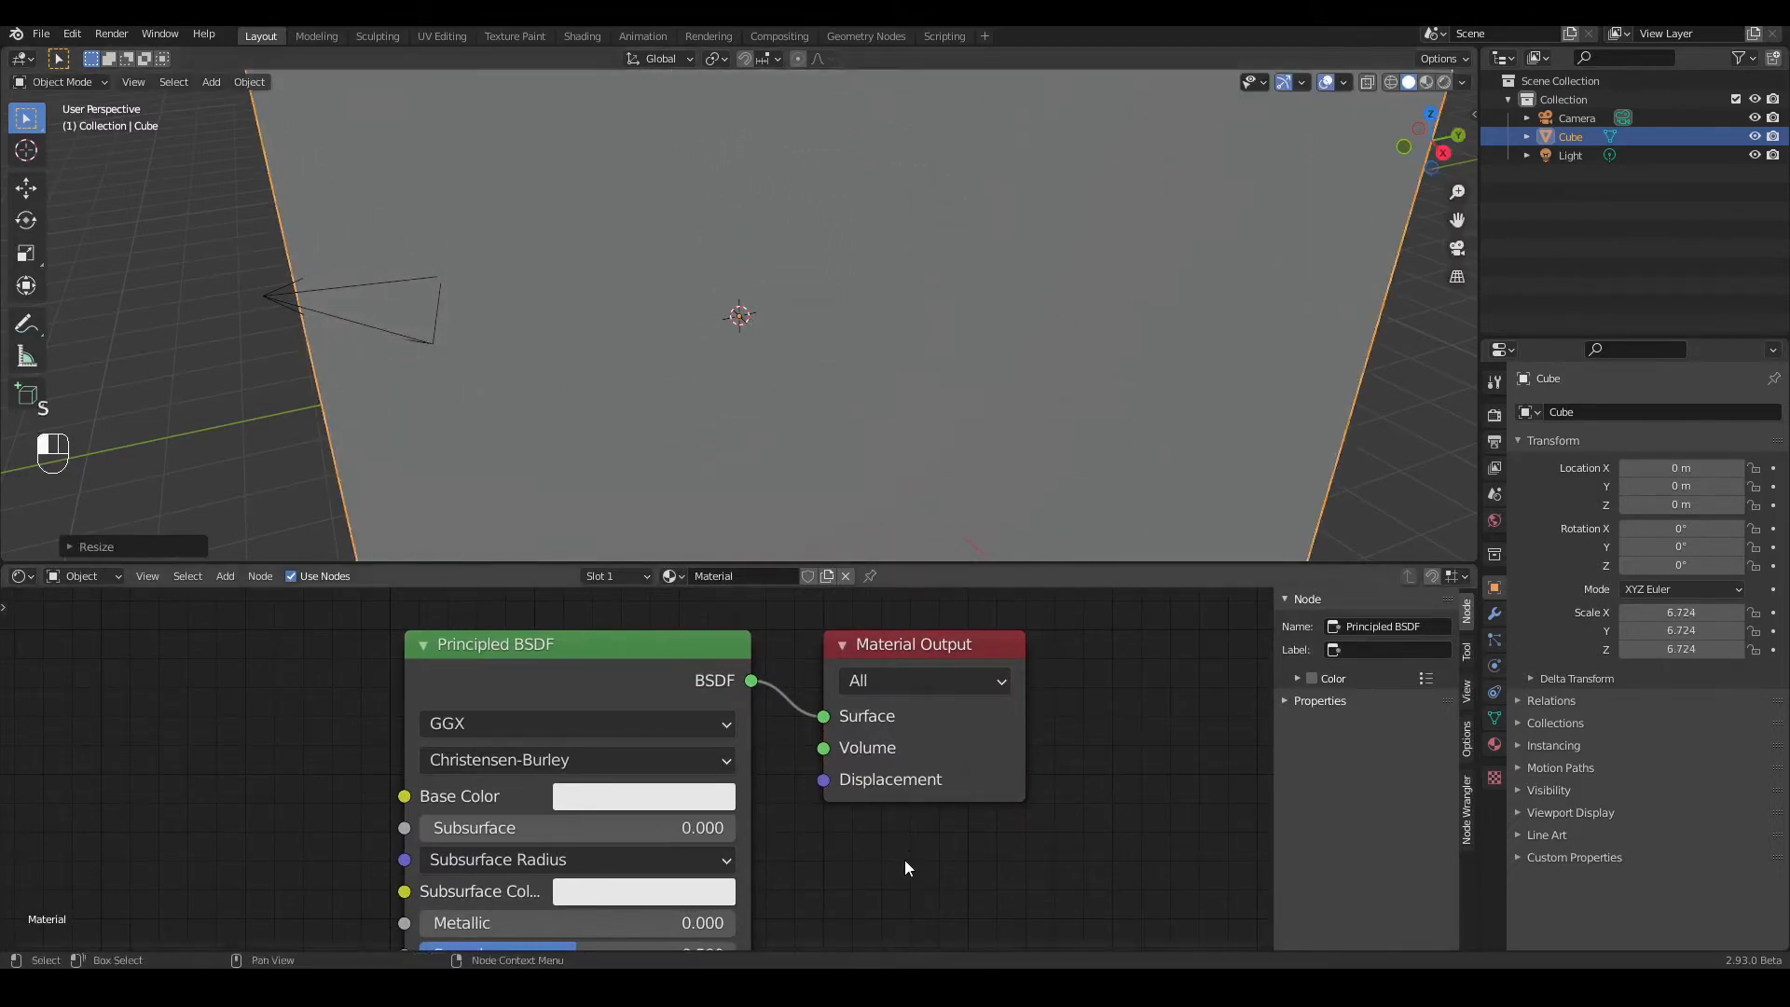
Step: Replace the Principled BSDF with a Principled Volume node and connect it to the Material Output's Volume input
click(611, 681)
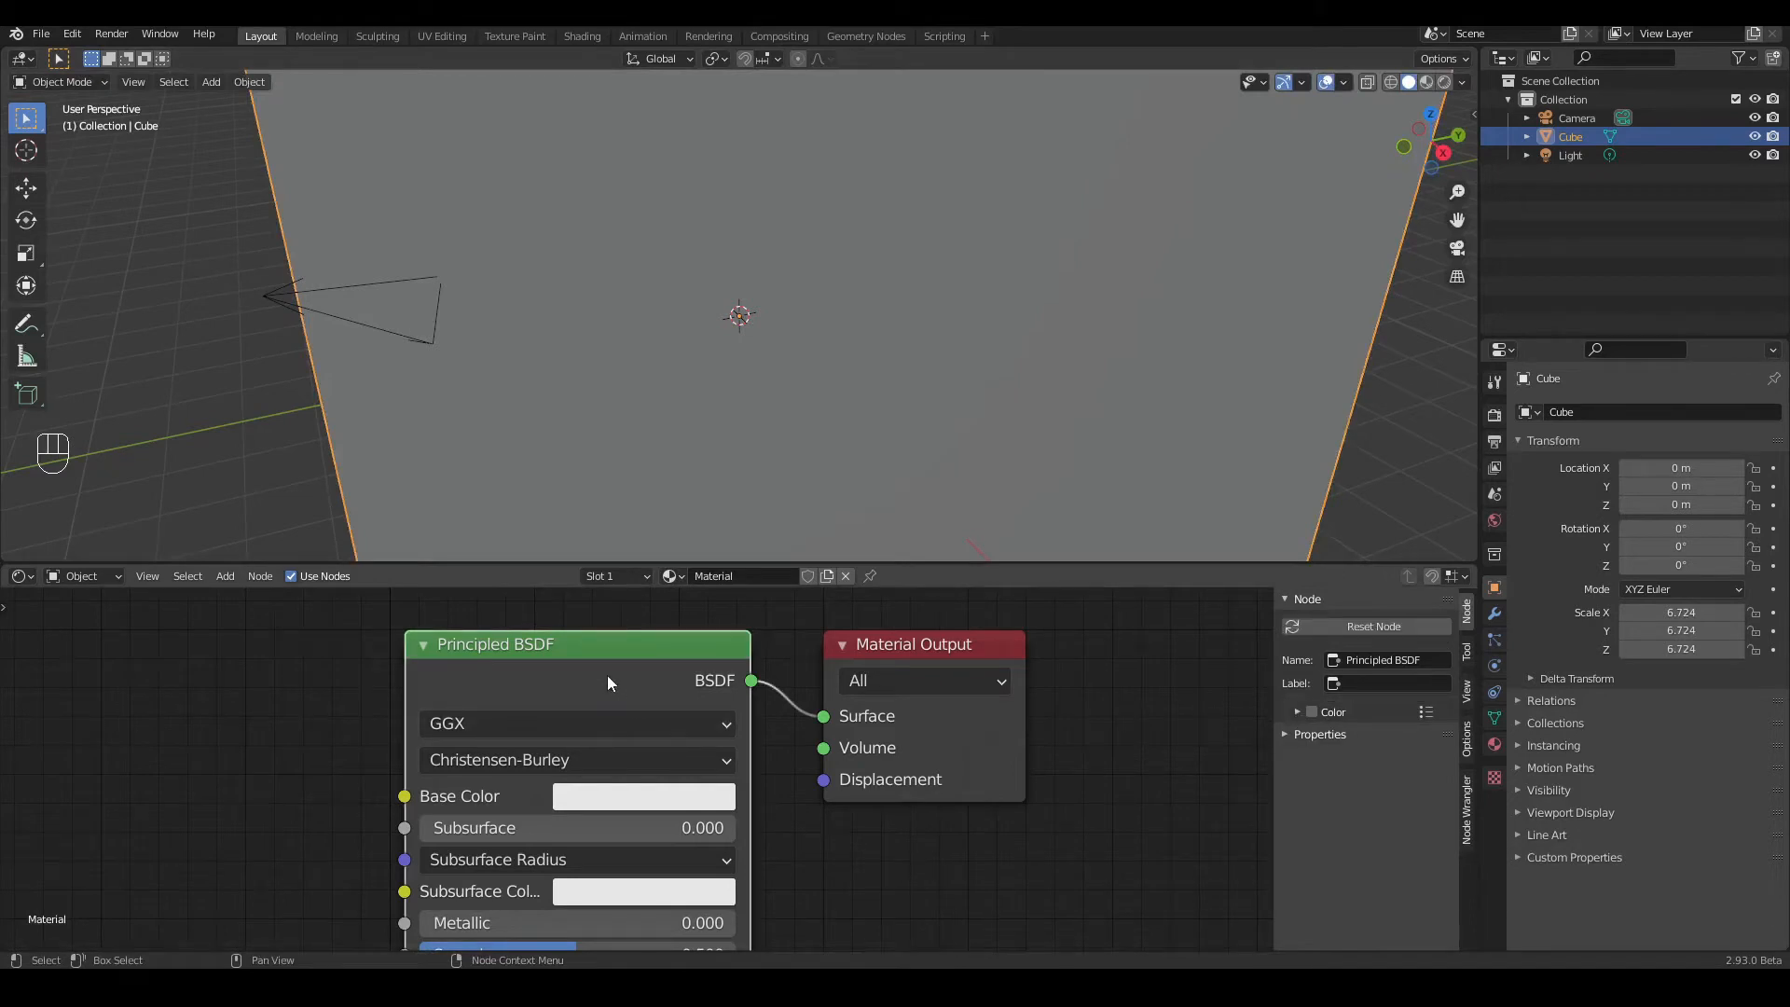
key(Delete)
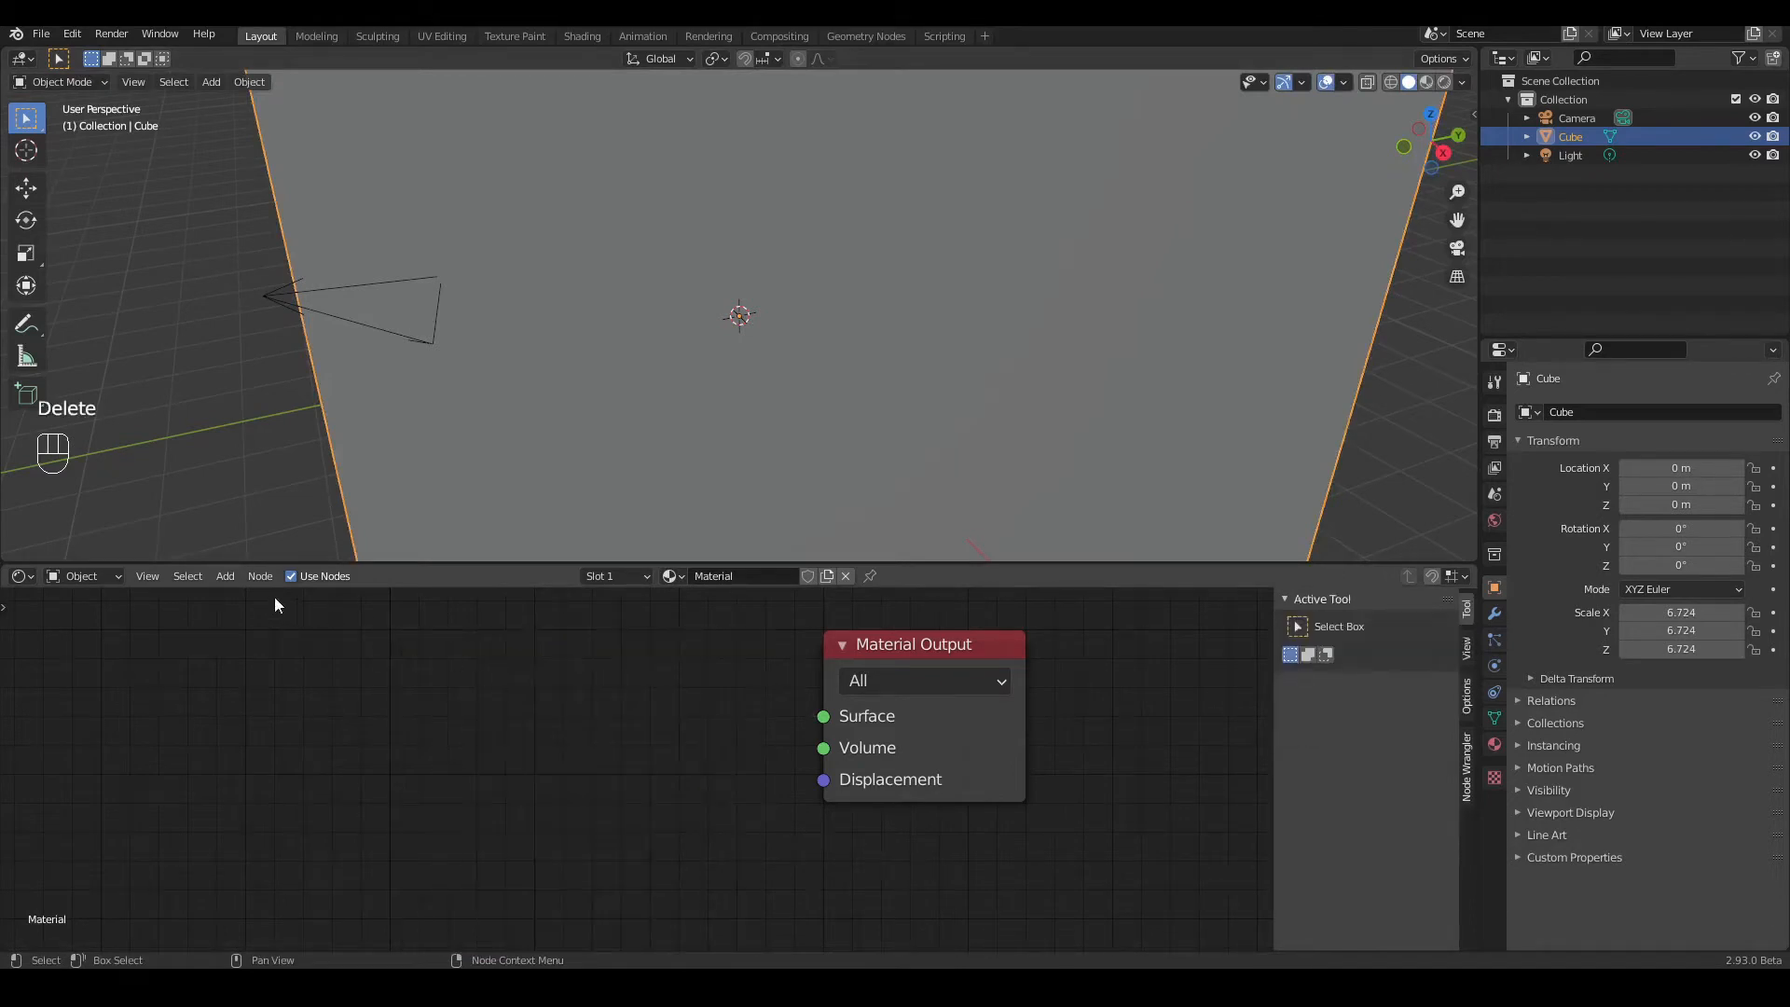
click(224, 577)
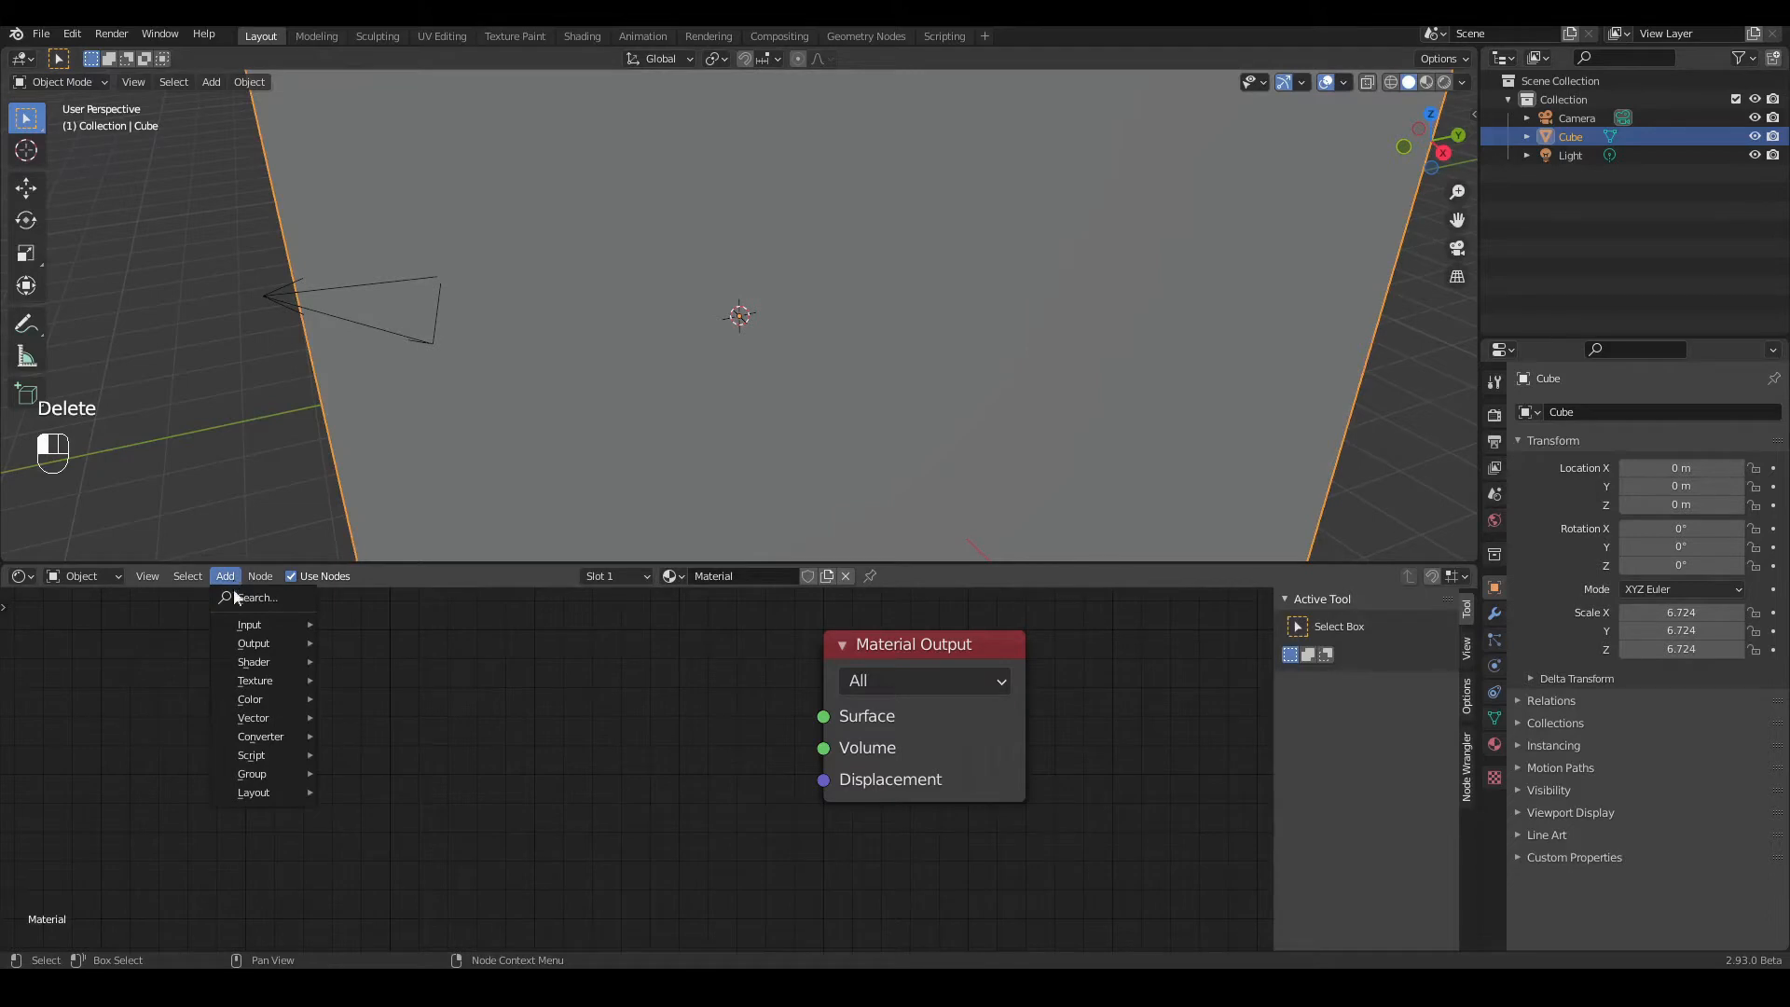
mouse_move(277, 662)
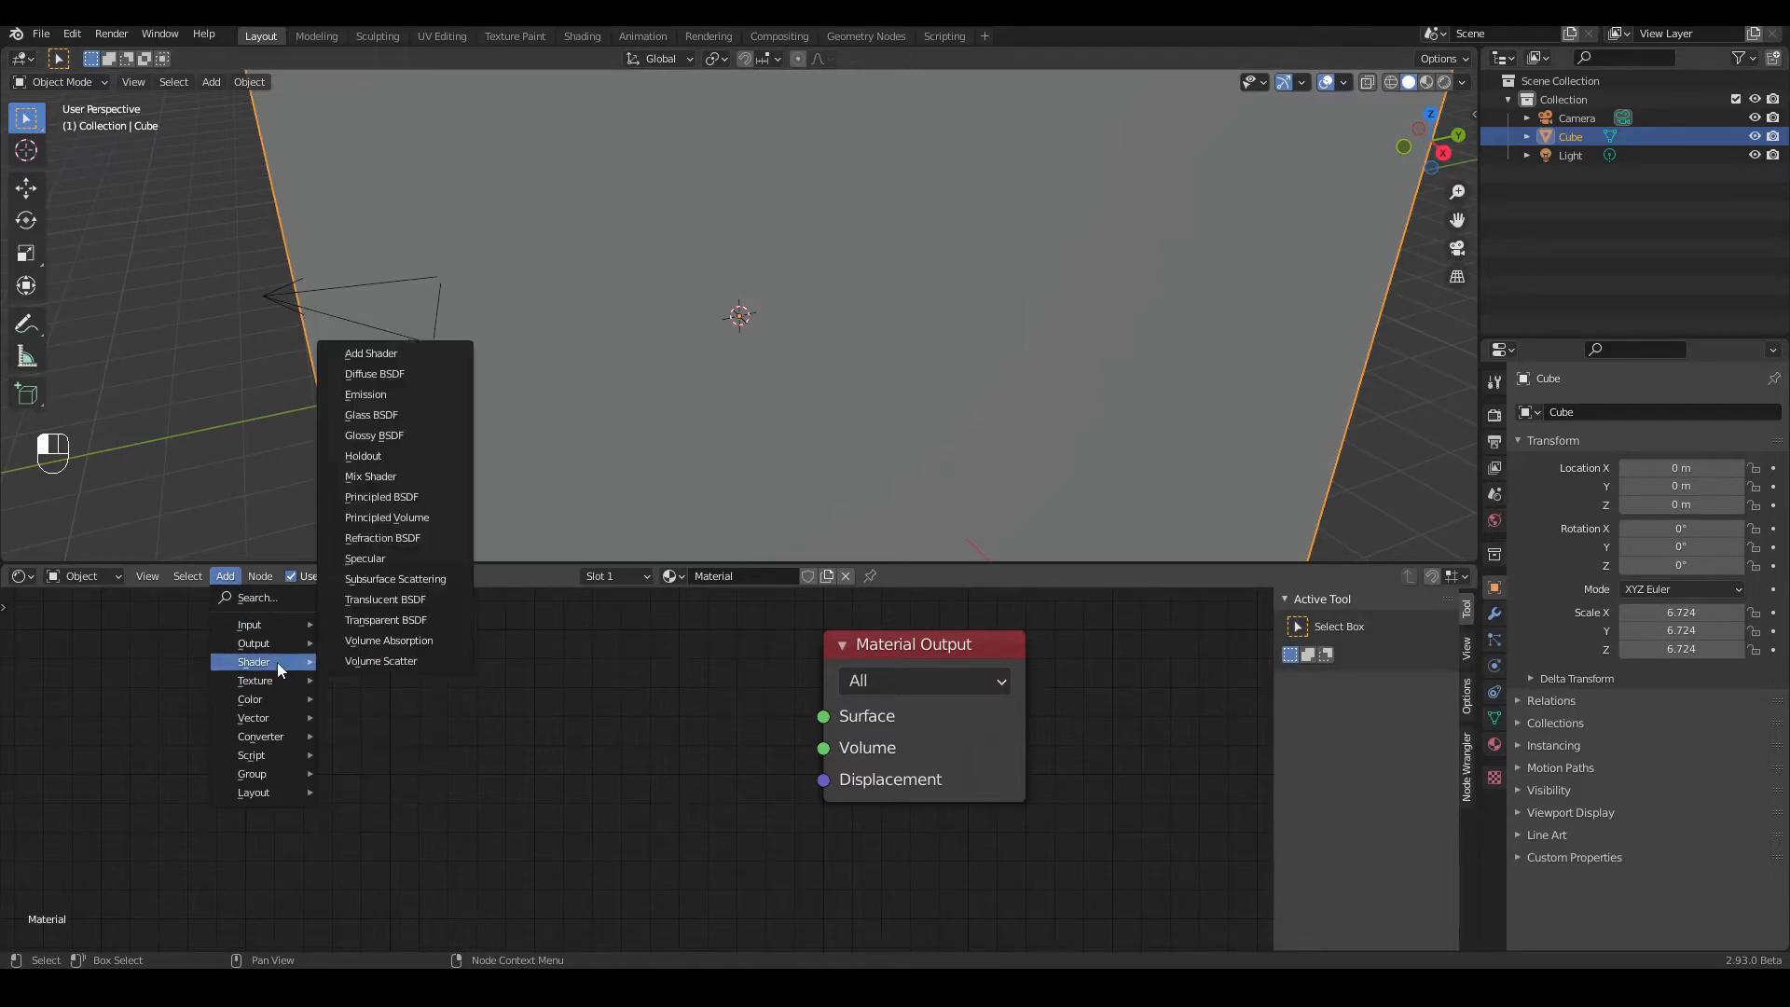
click(396, 517)
click(329, 661)
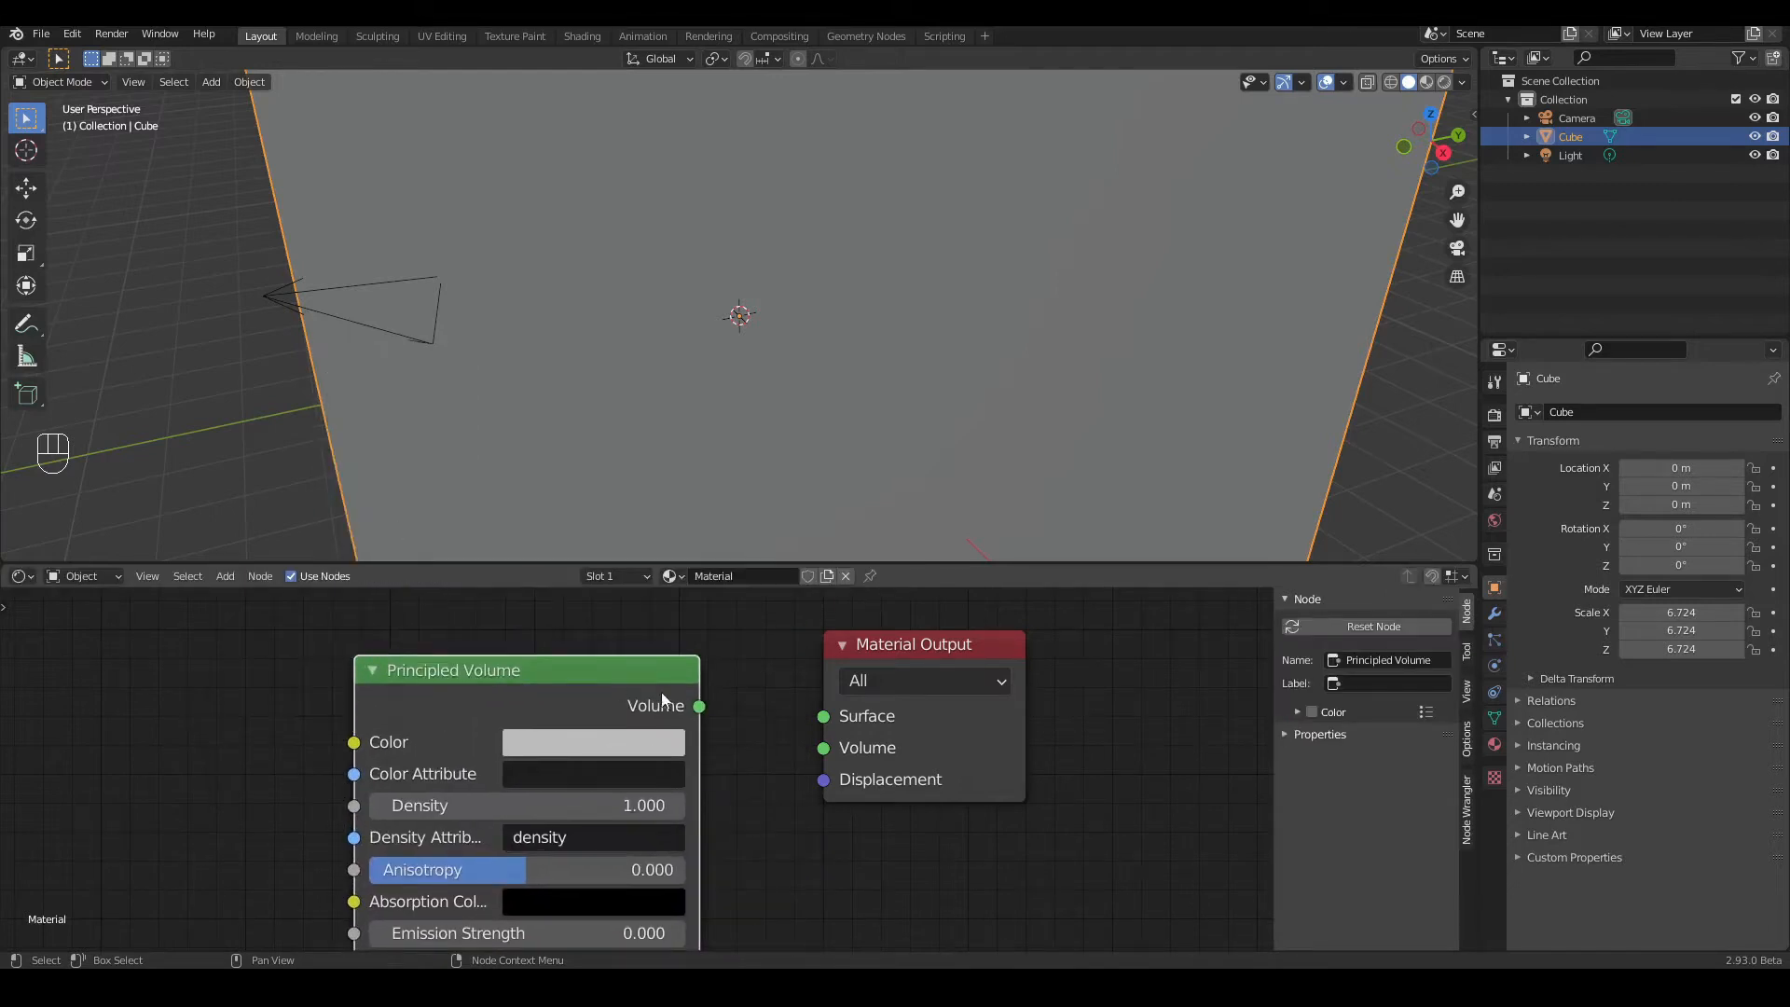
drag(700, 708, 809, 753)
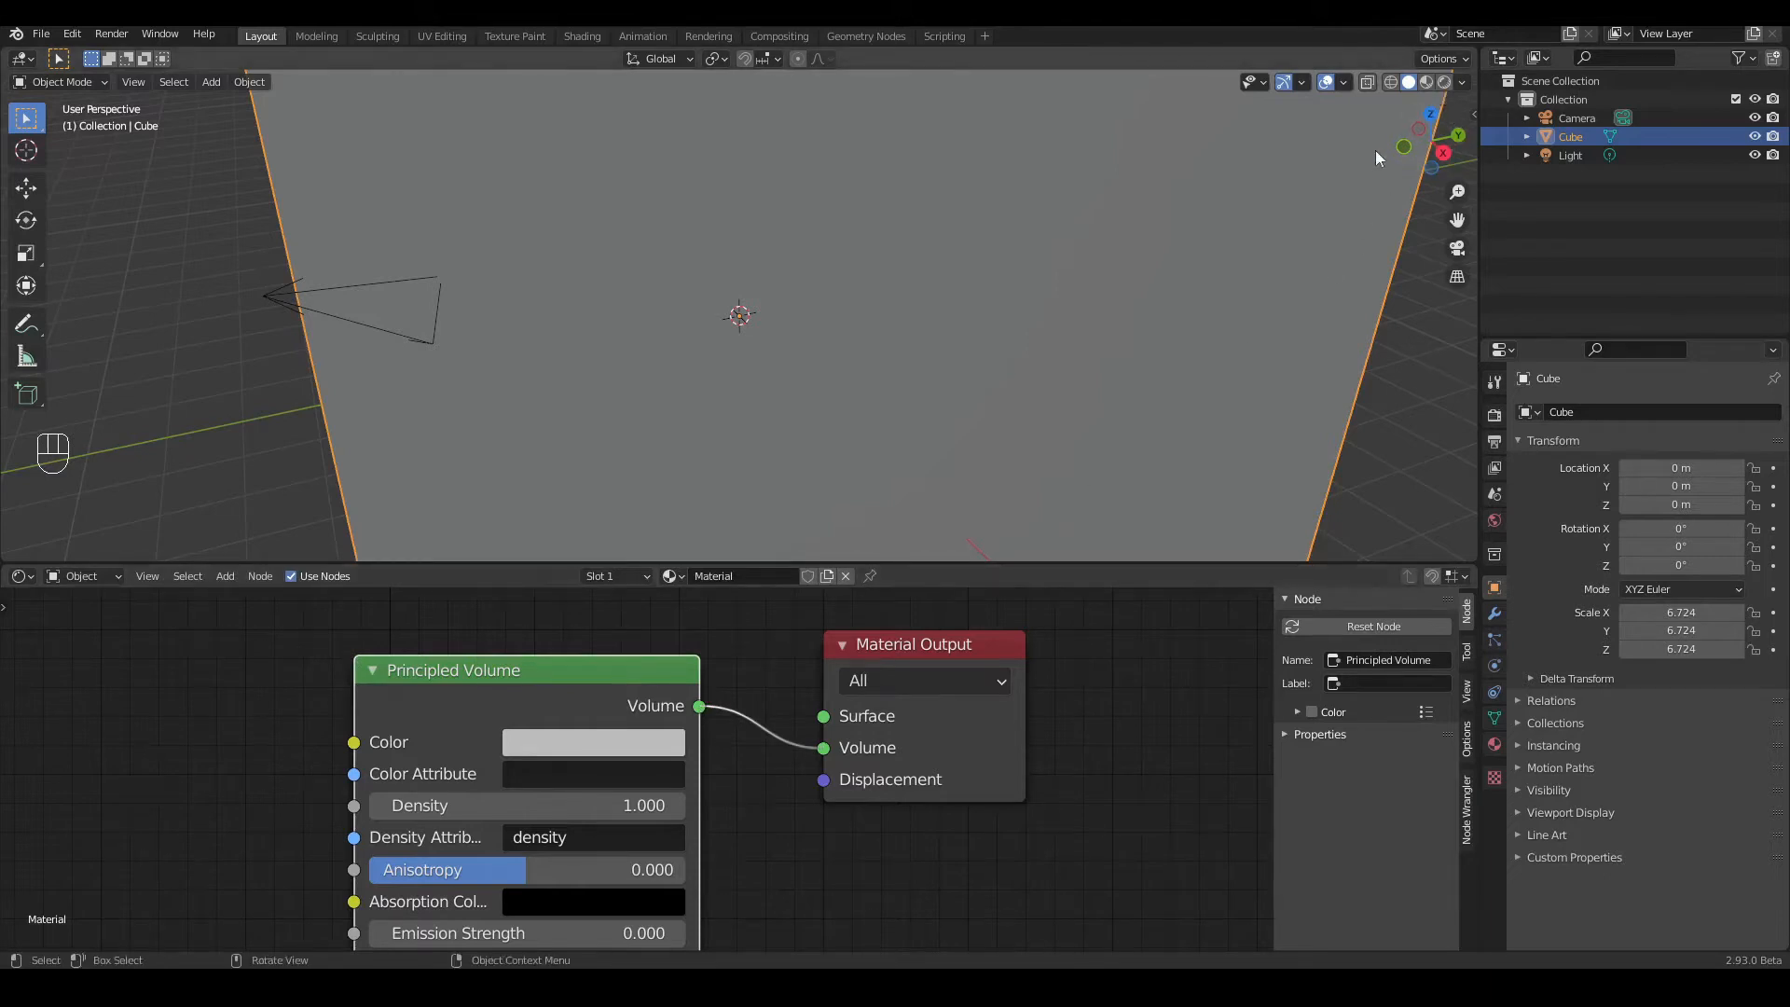
Step: Show the 3D viewport in Rendered shading with the whole volume cube and the light in view
scroll(1375, 151, down, 4)
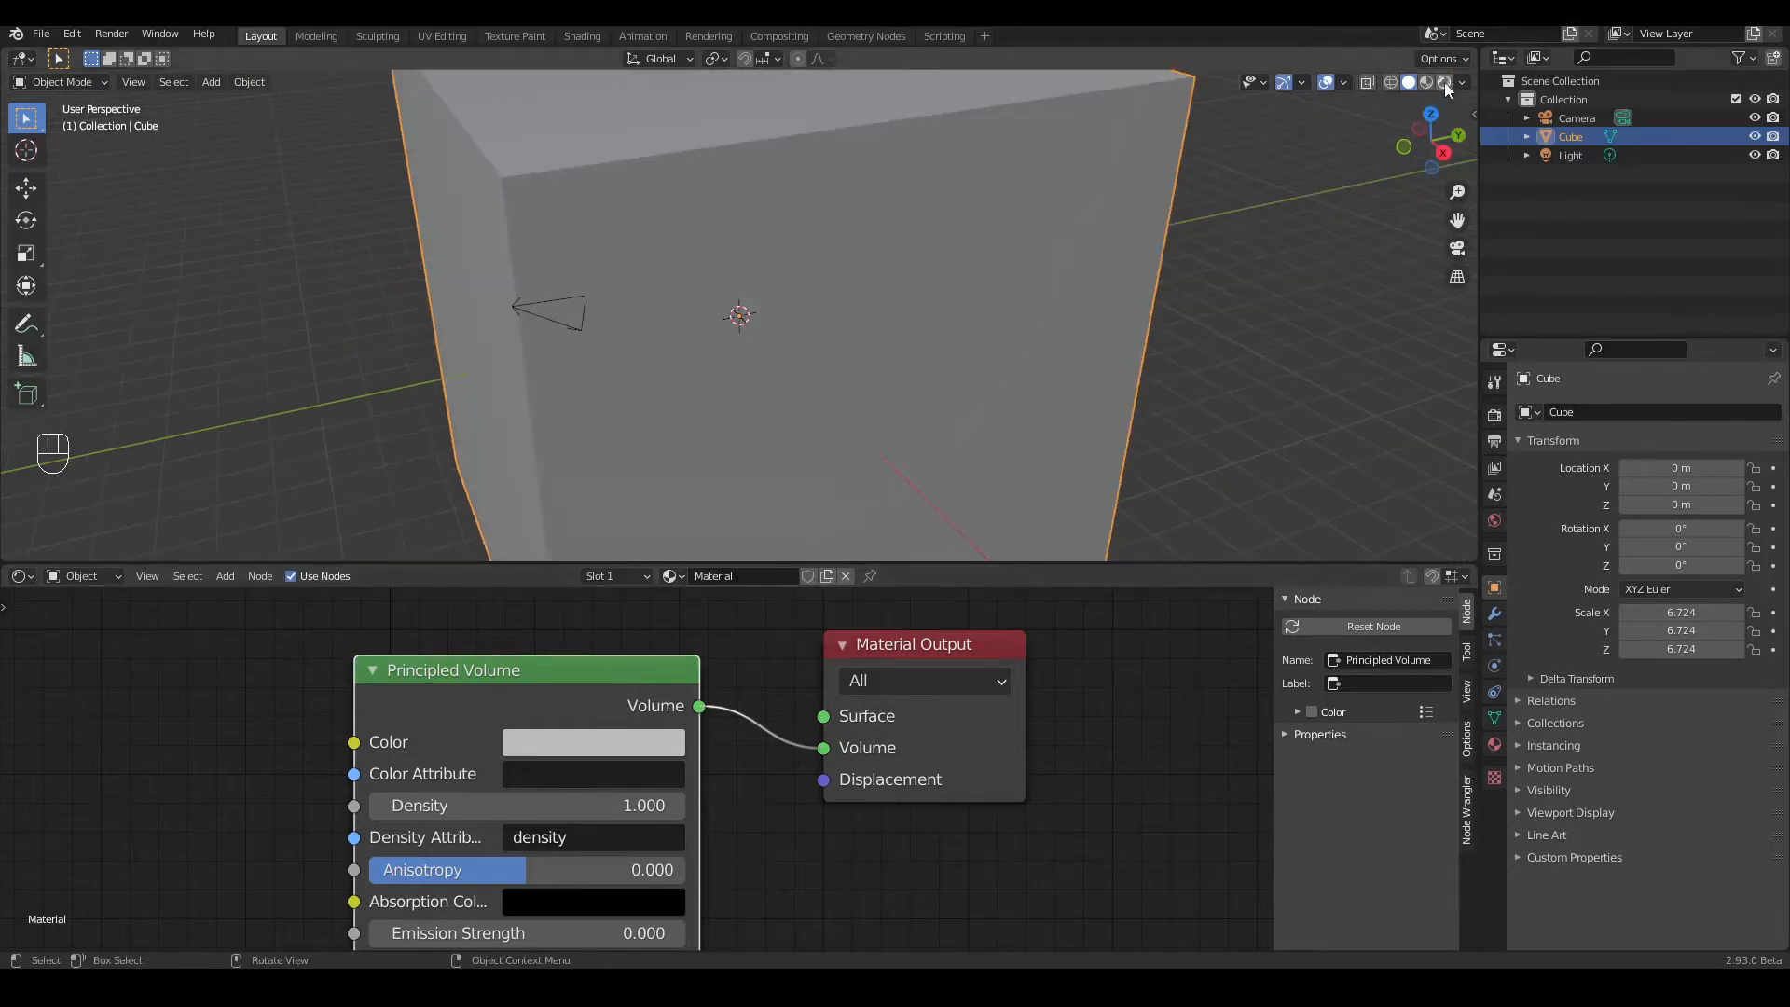
click(1445, 82)
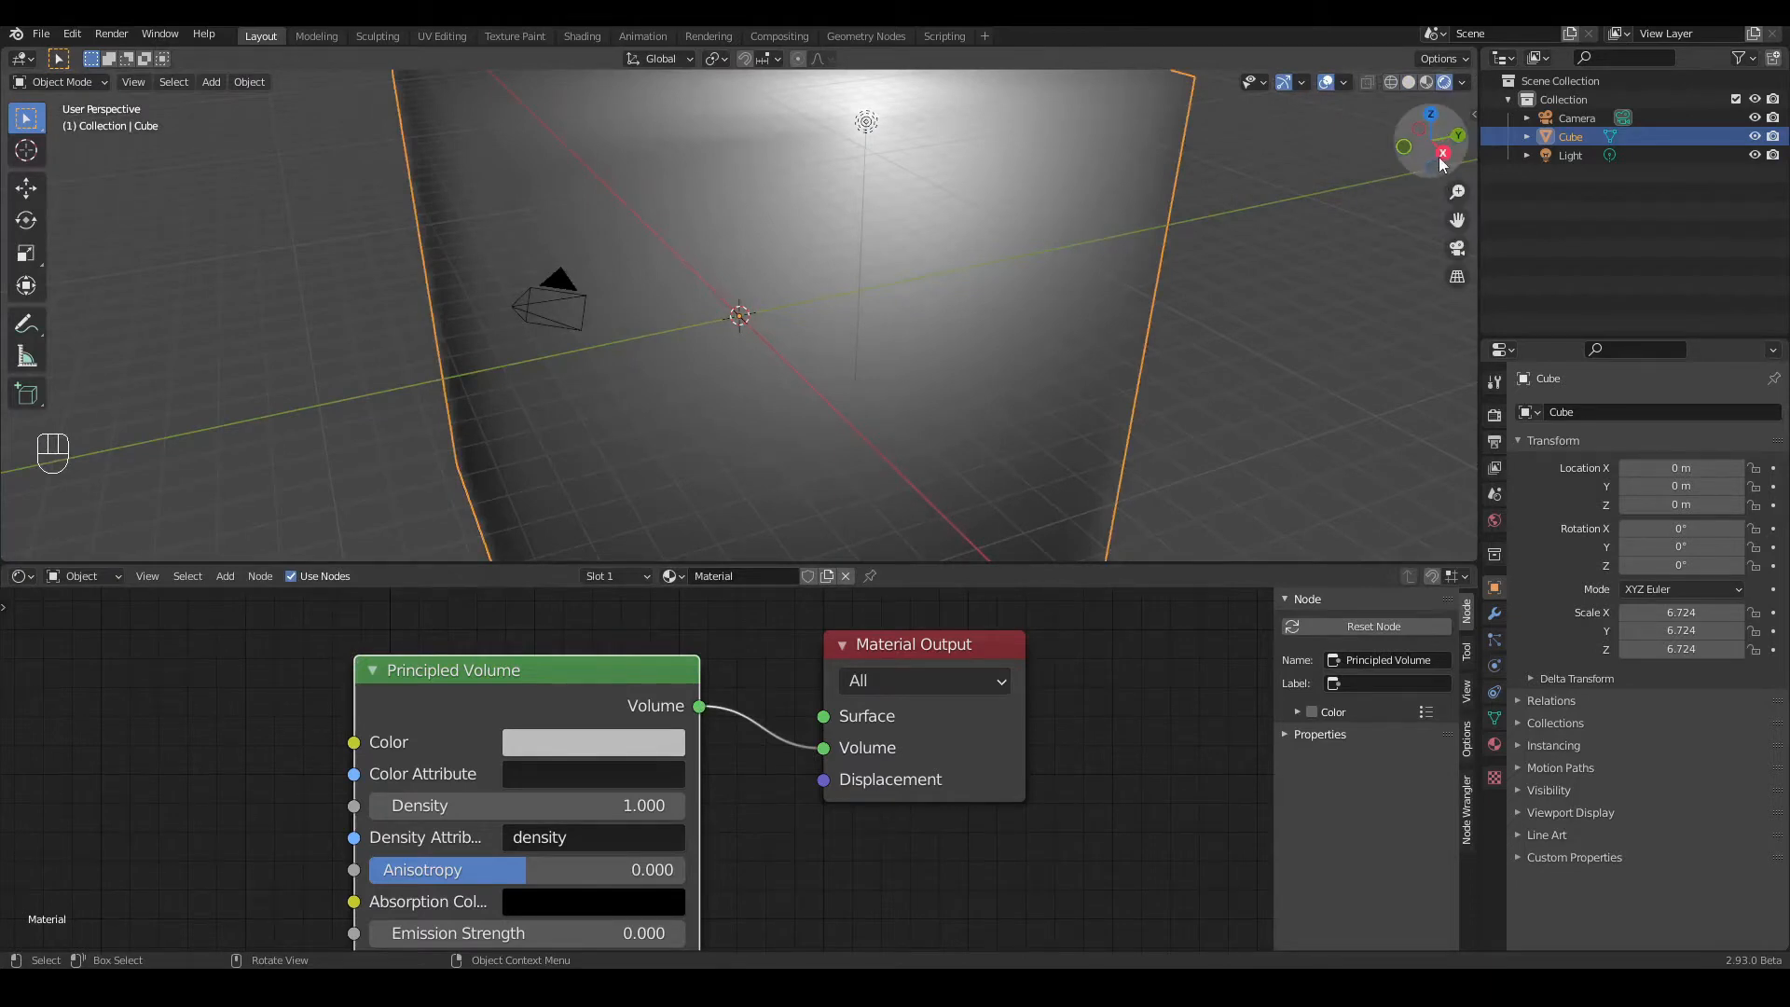
drag(1440, 165, 1442, 132)
drag(1458, 223, 1441, 364)
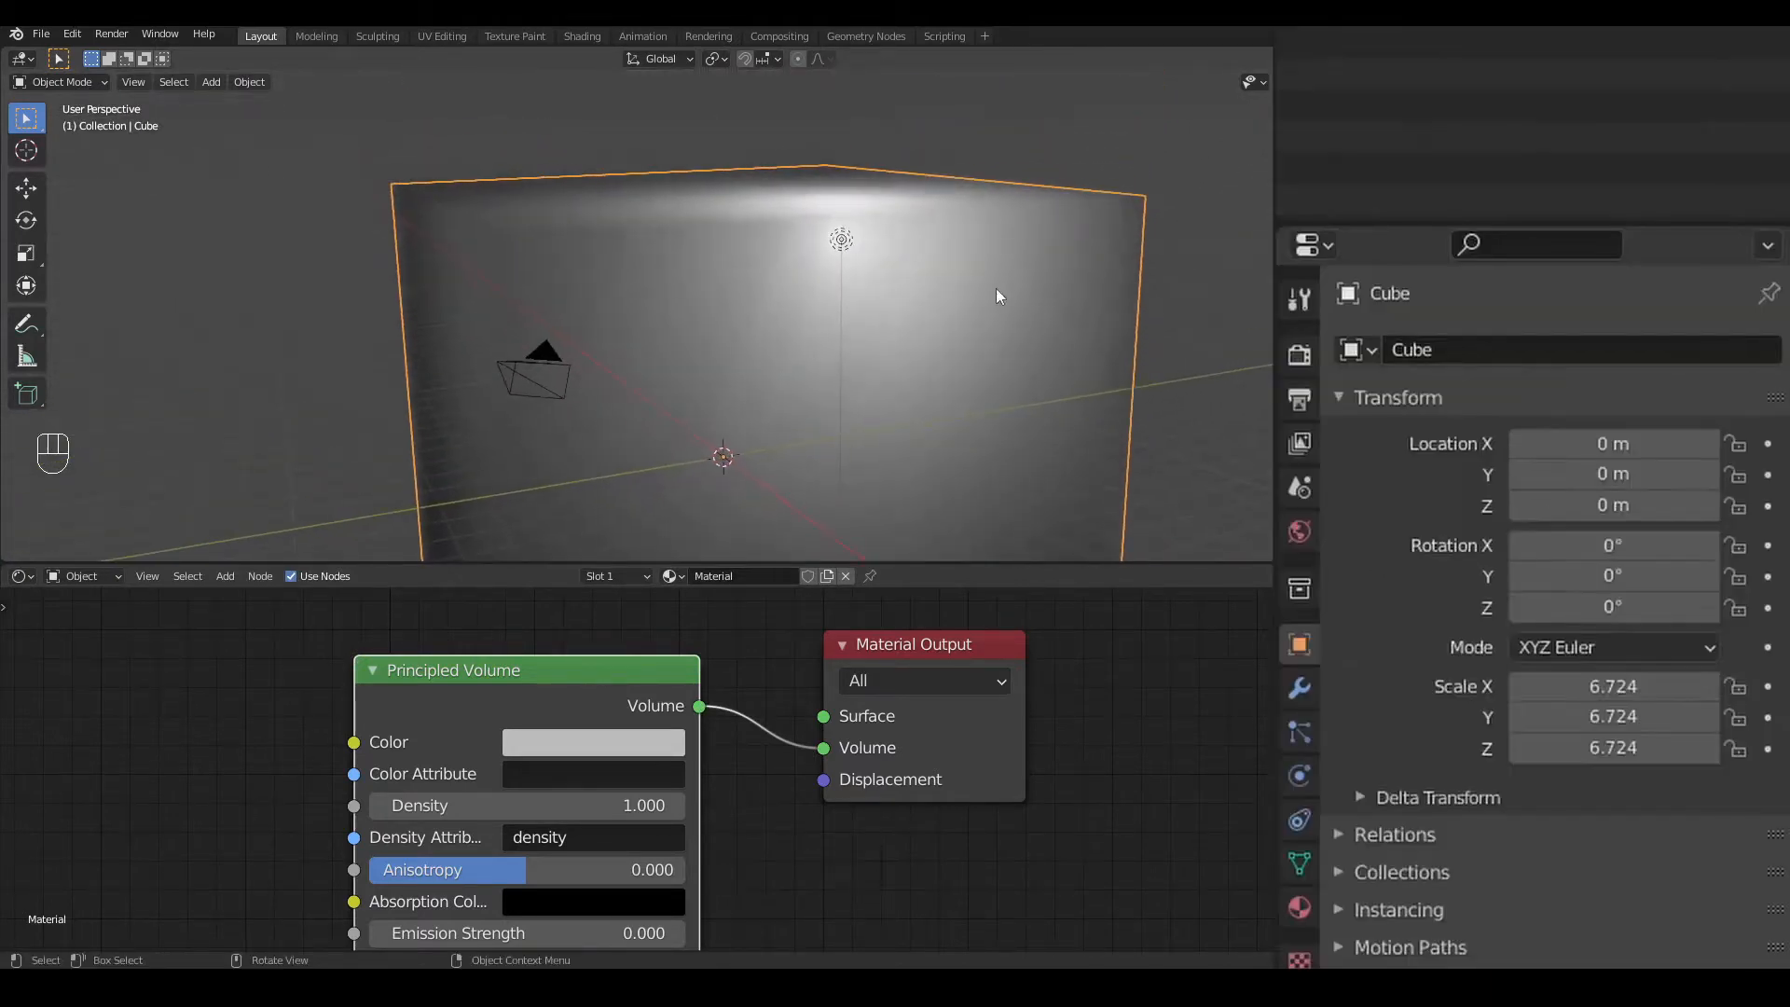
Step: Set the world background color to a very dark, nearly black blue-teal
click(1296, 530)
click(1555, 556)
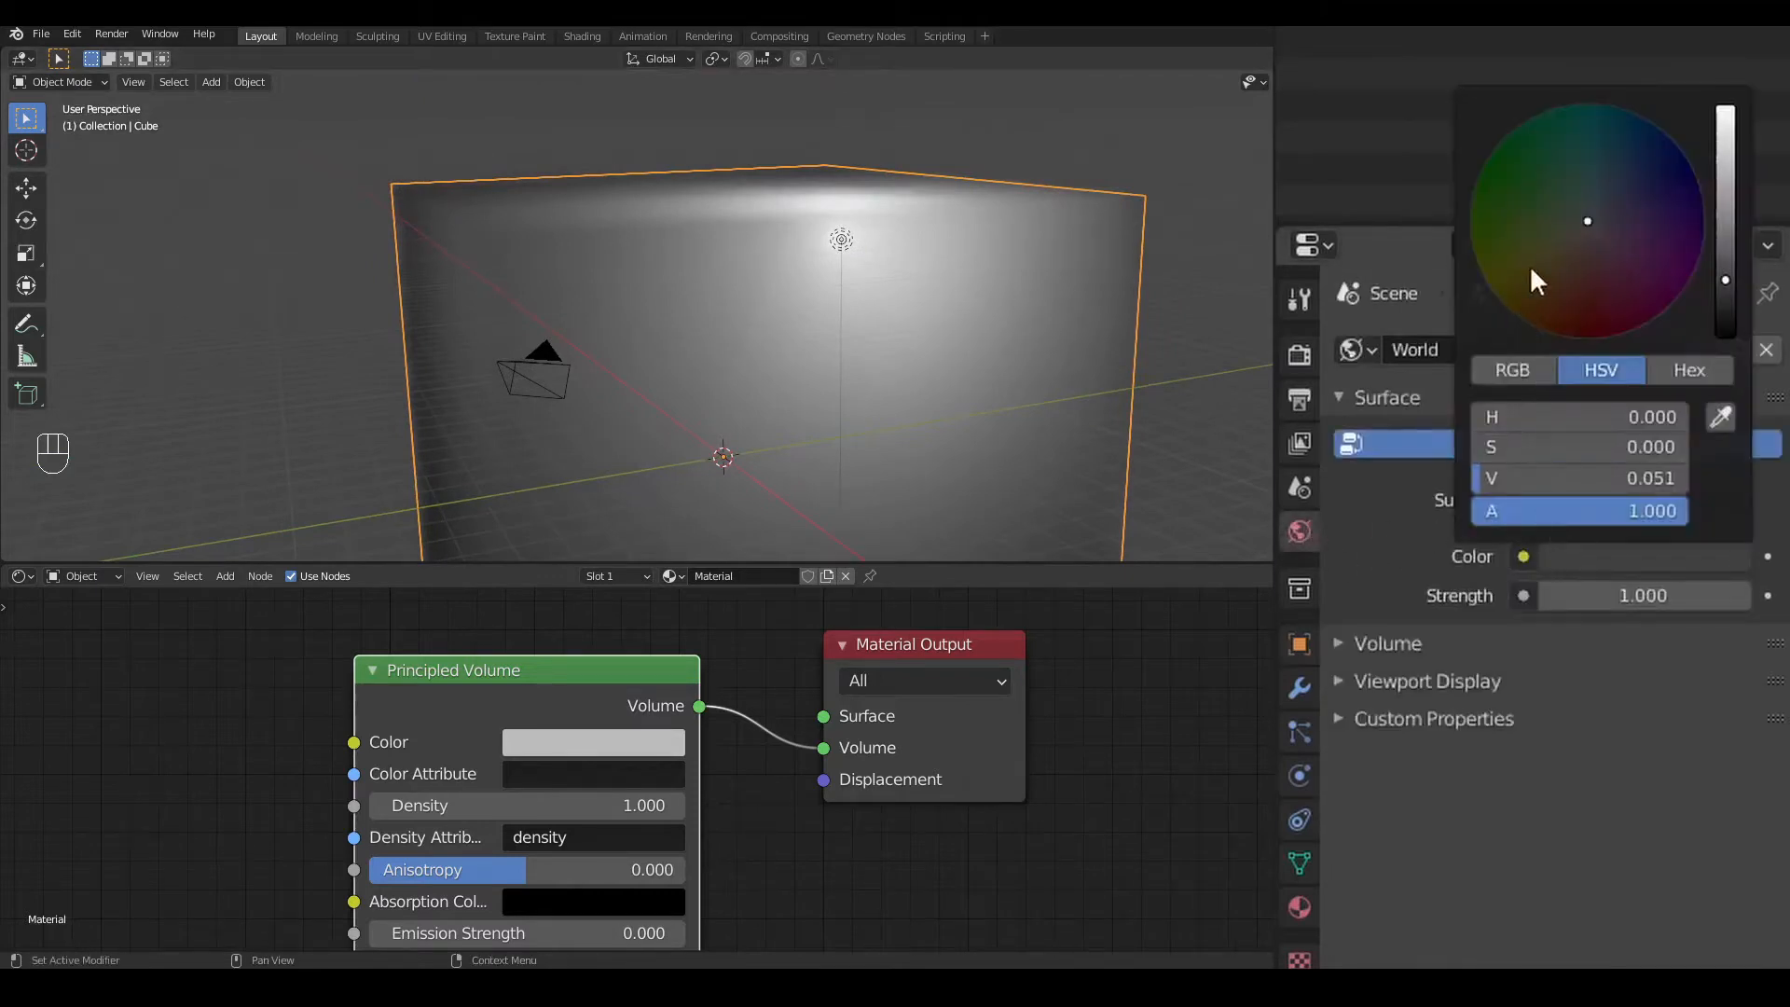
click(1610, 113)
drag(1726, 283, 1726, 321)
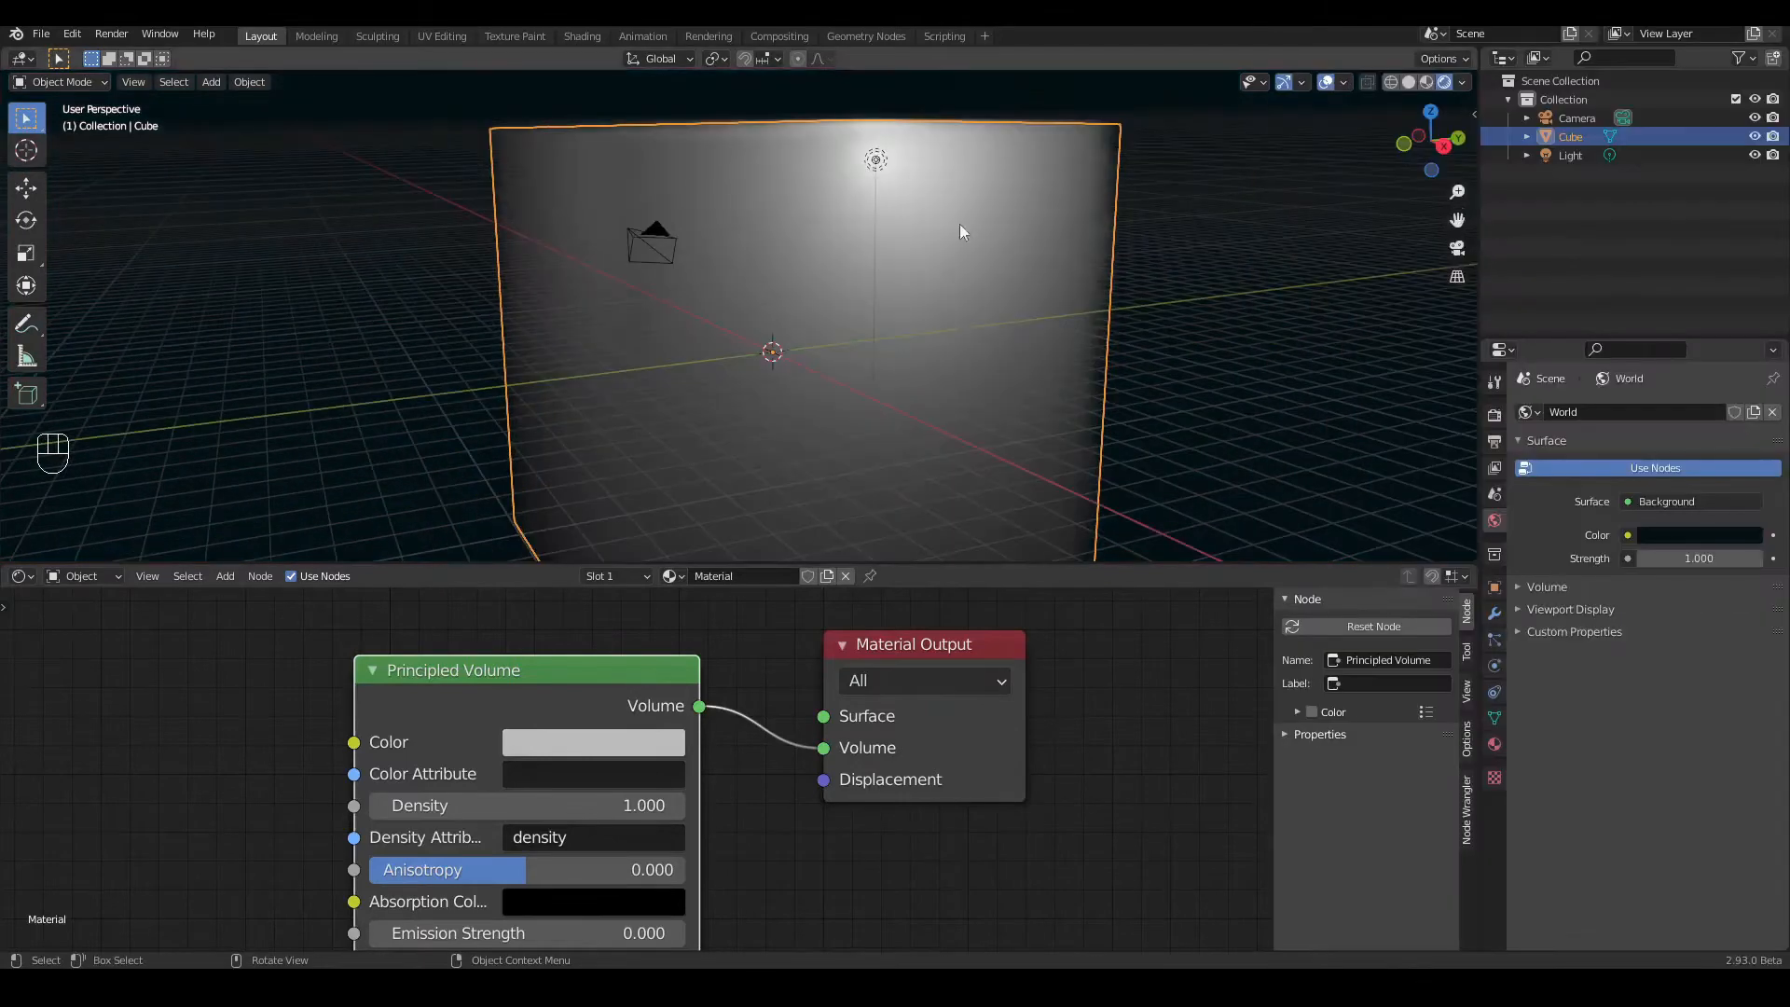
Step: Change the scene's point light to a Sun light and set its strength to 9
click(876, 162)
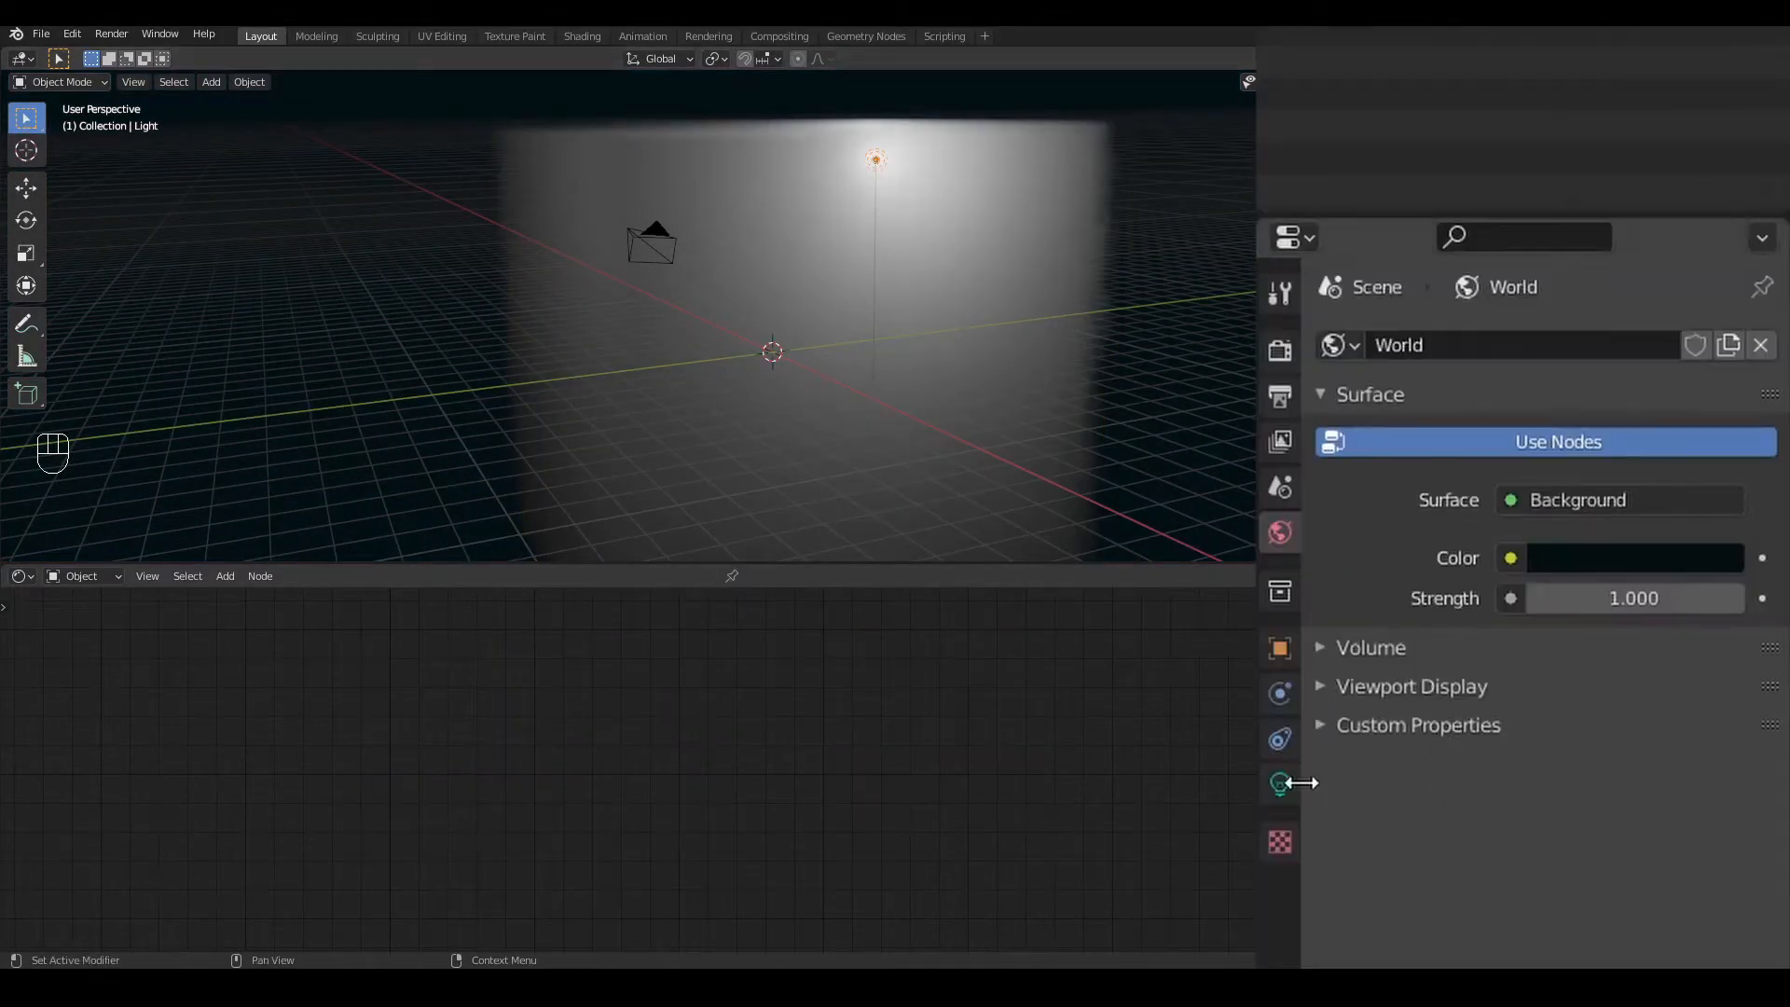
click(1496, 666)
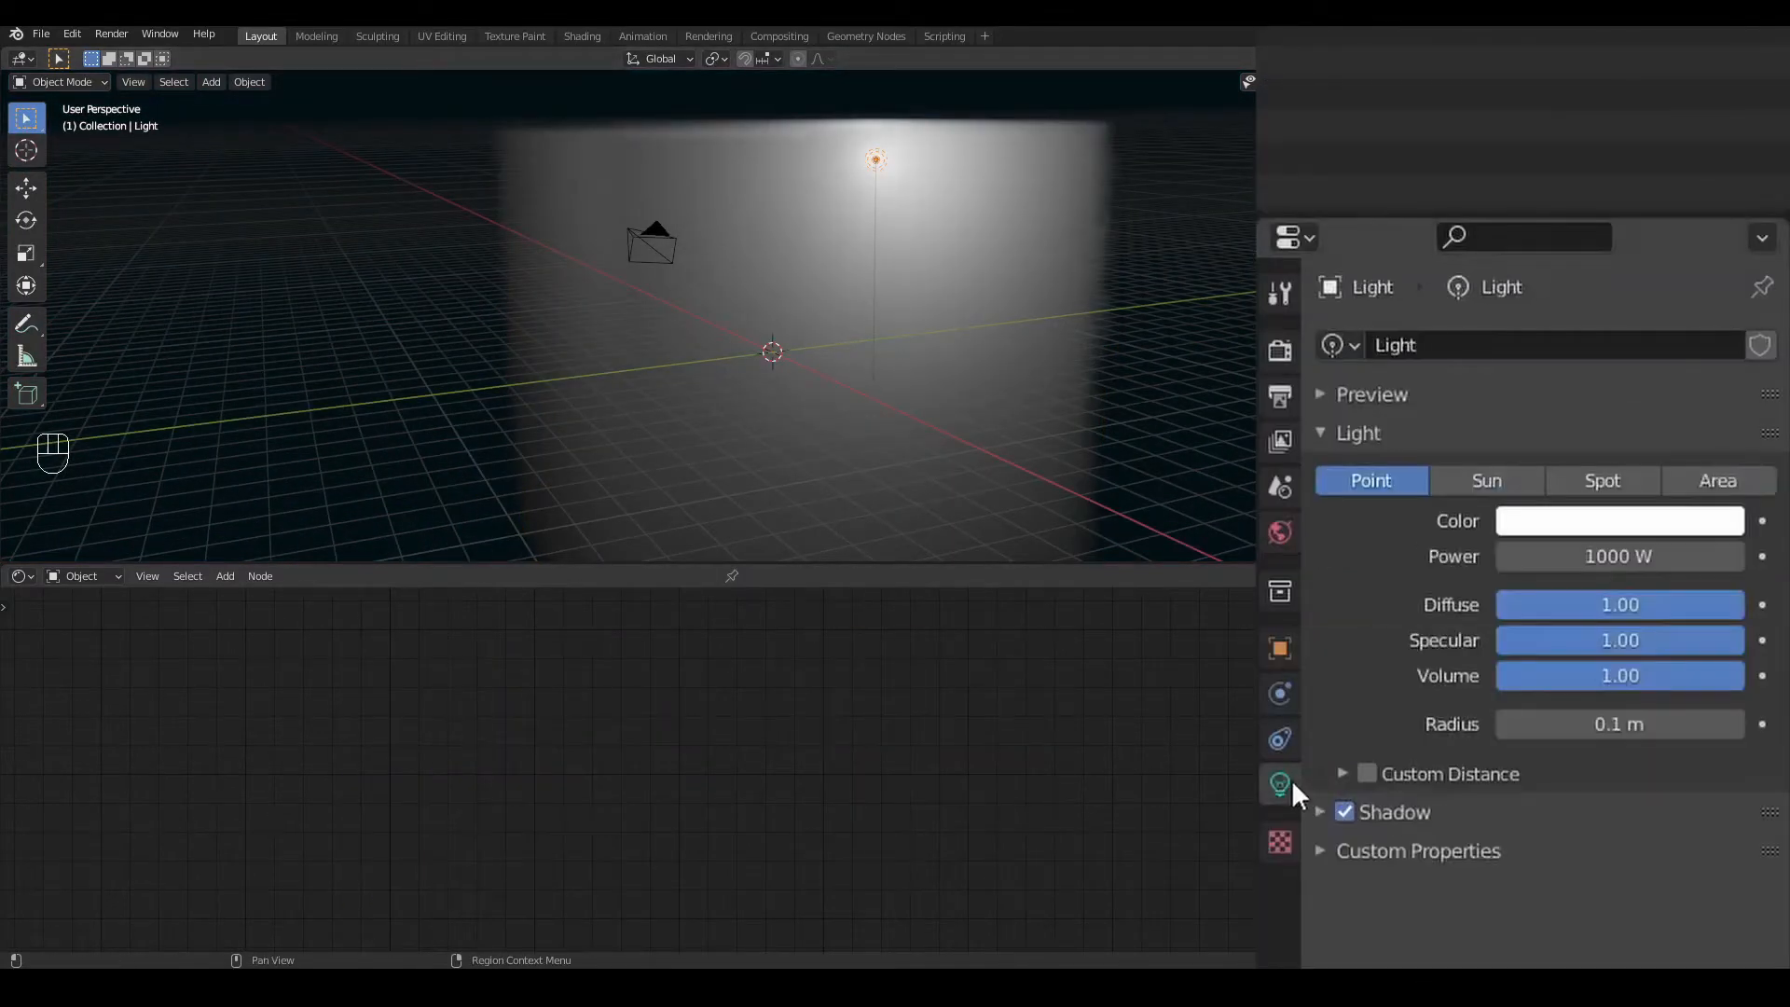
click(1478, 479)
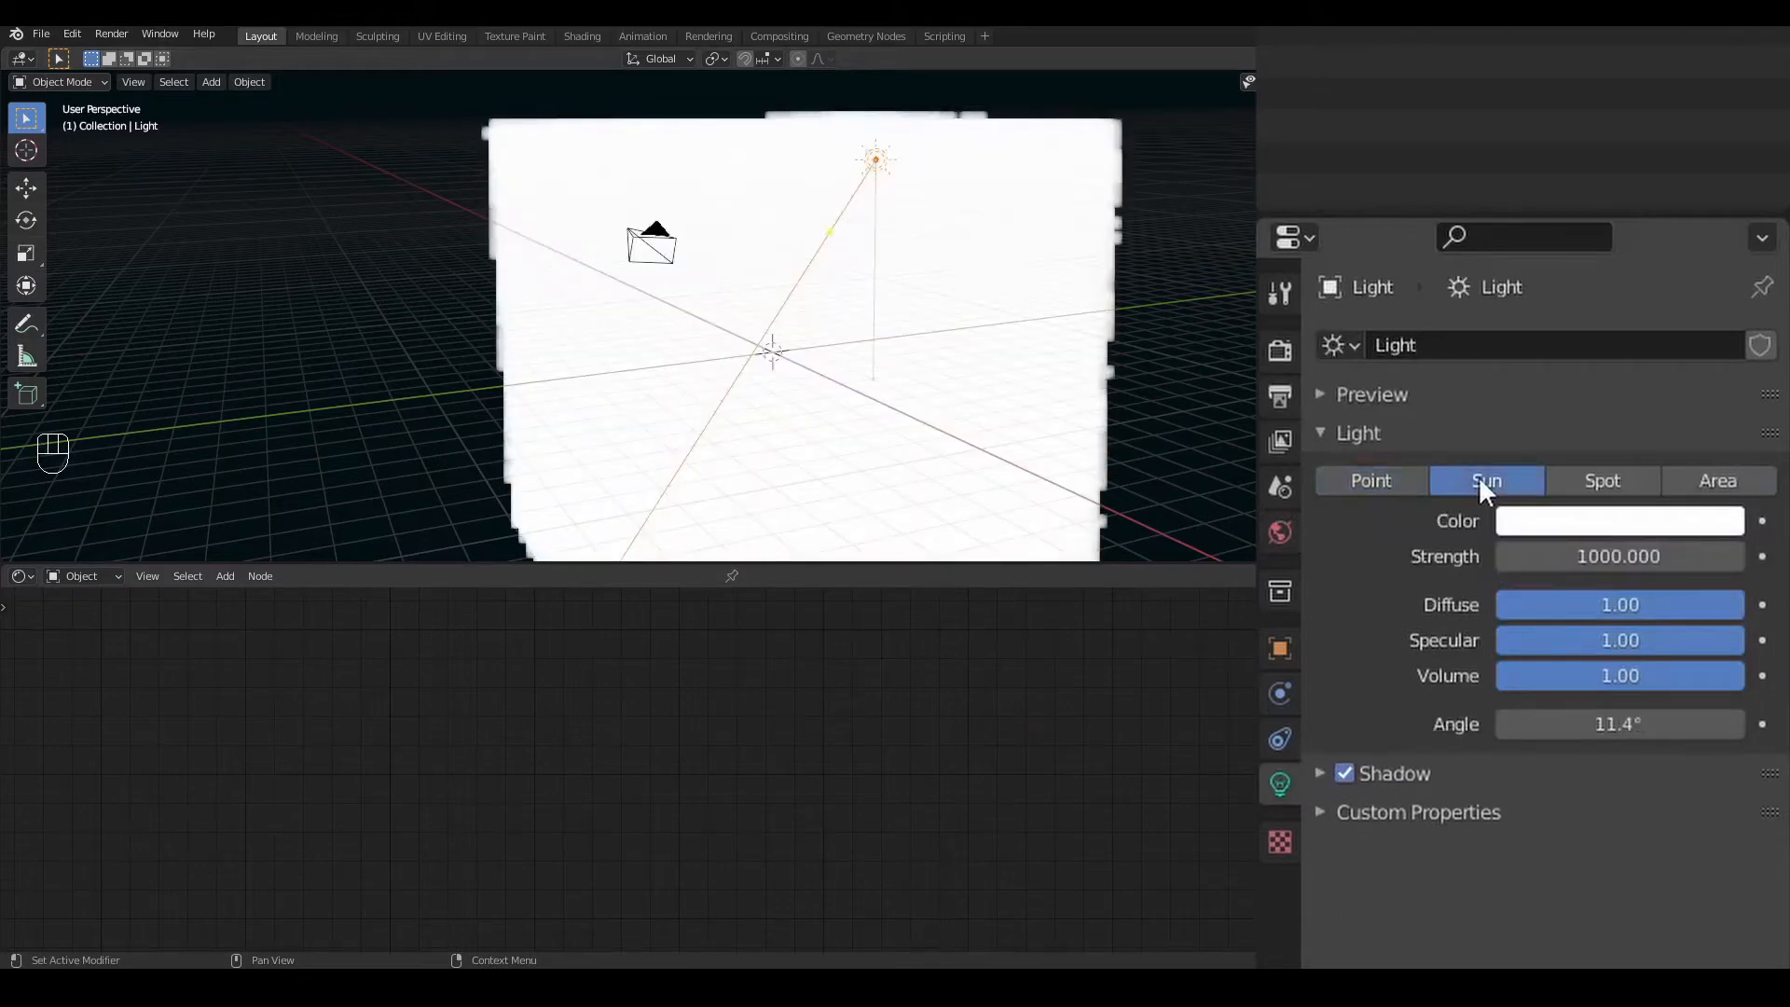
click(1623, 557)
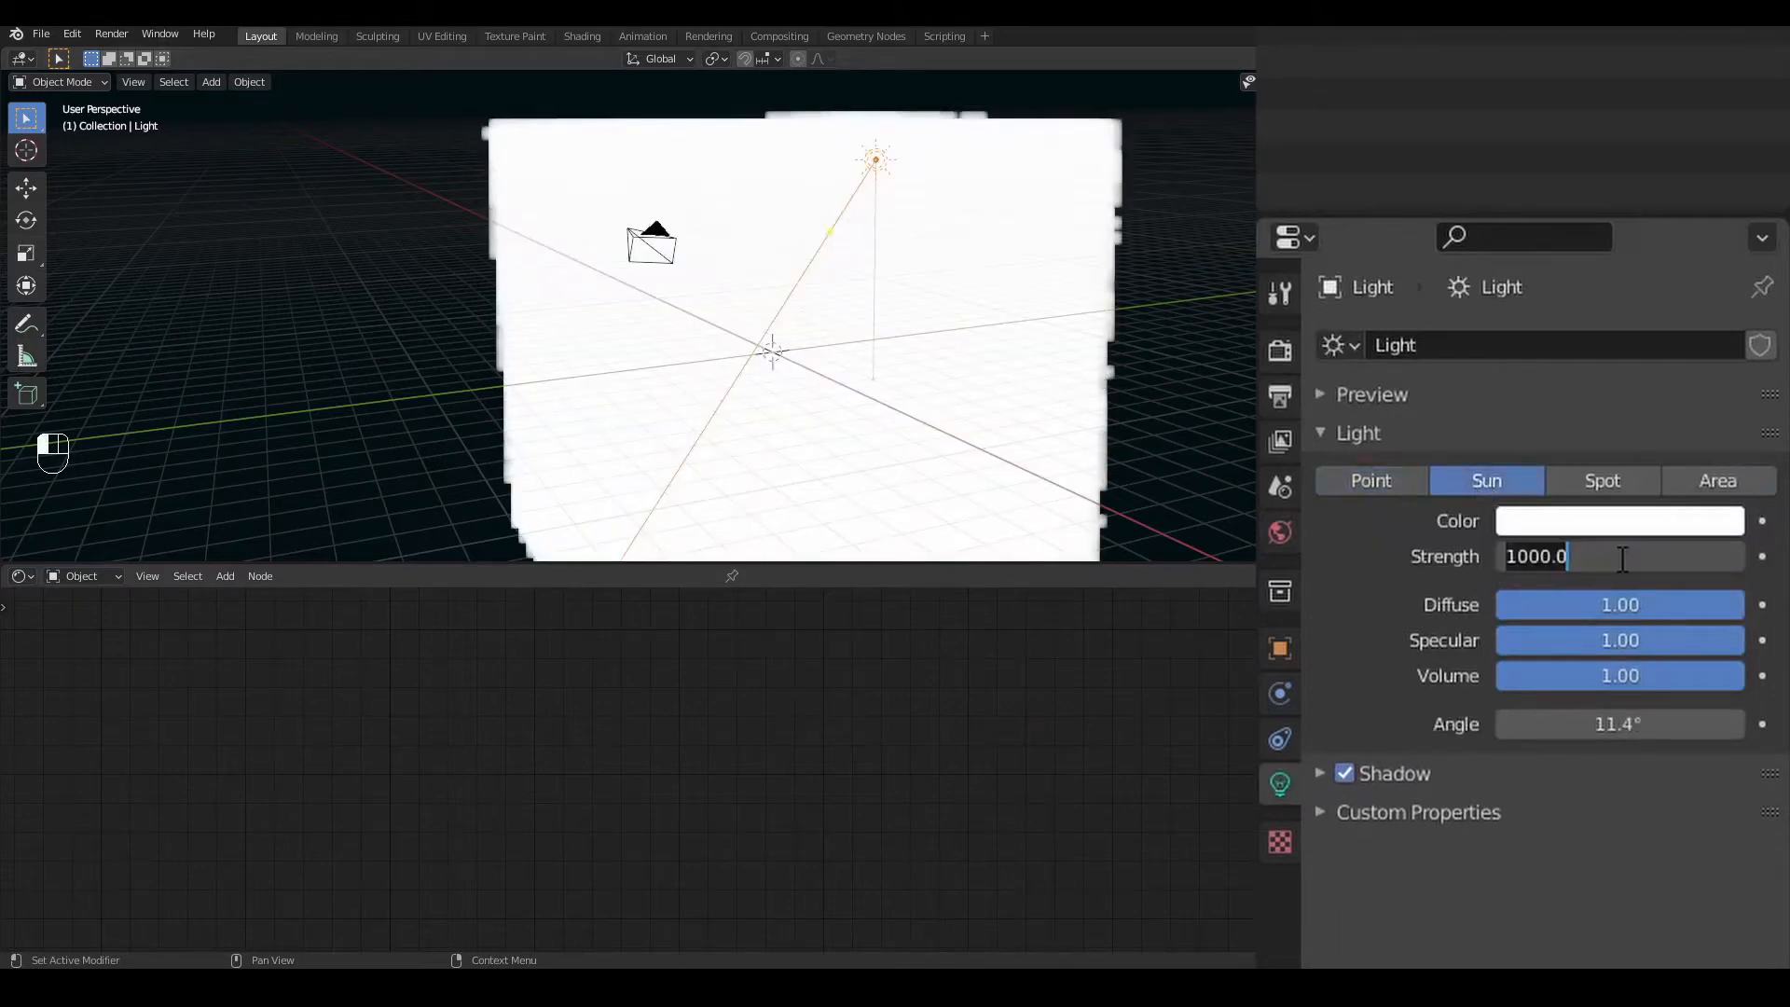
text(9)
key(Return)
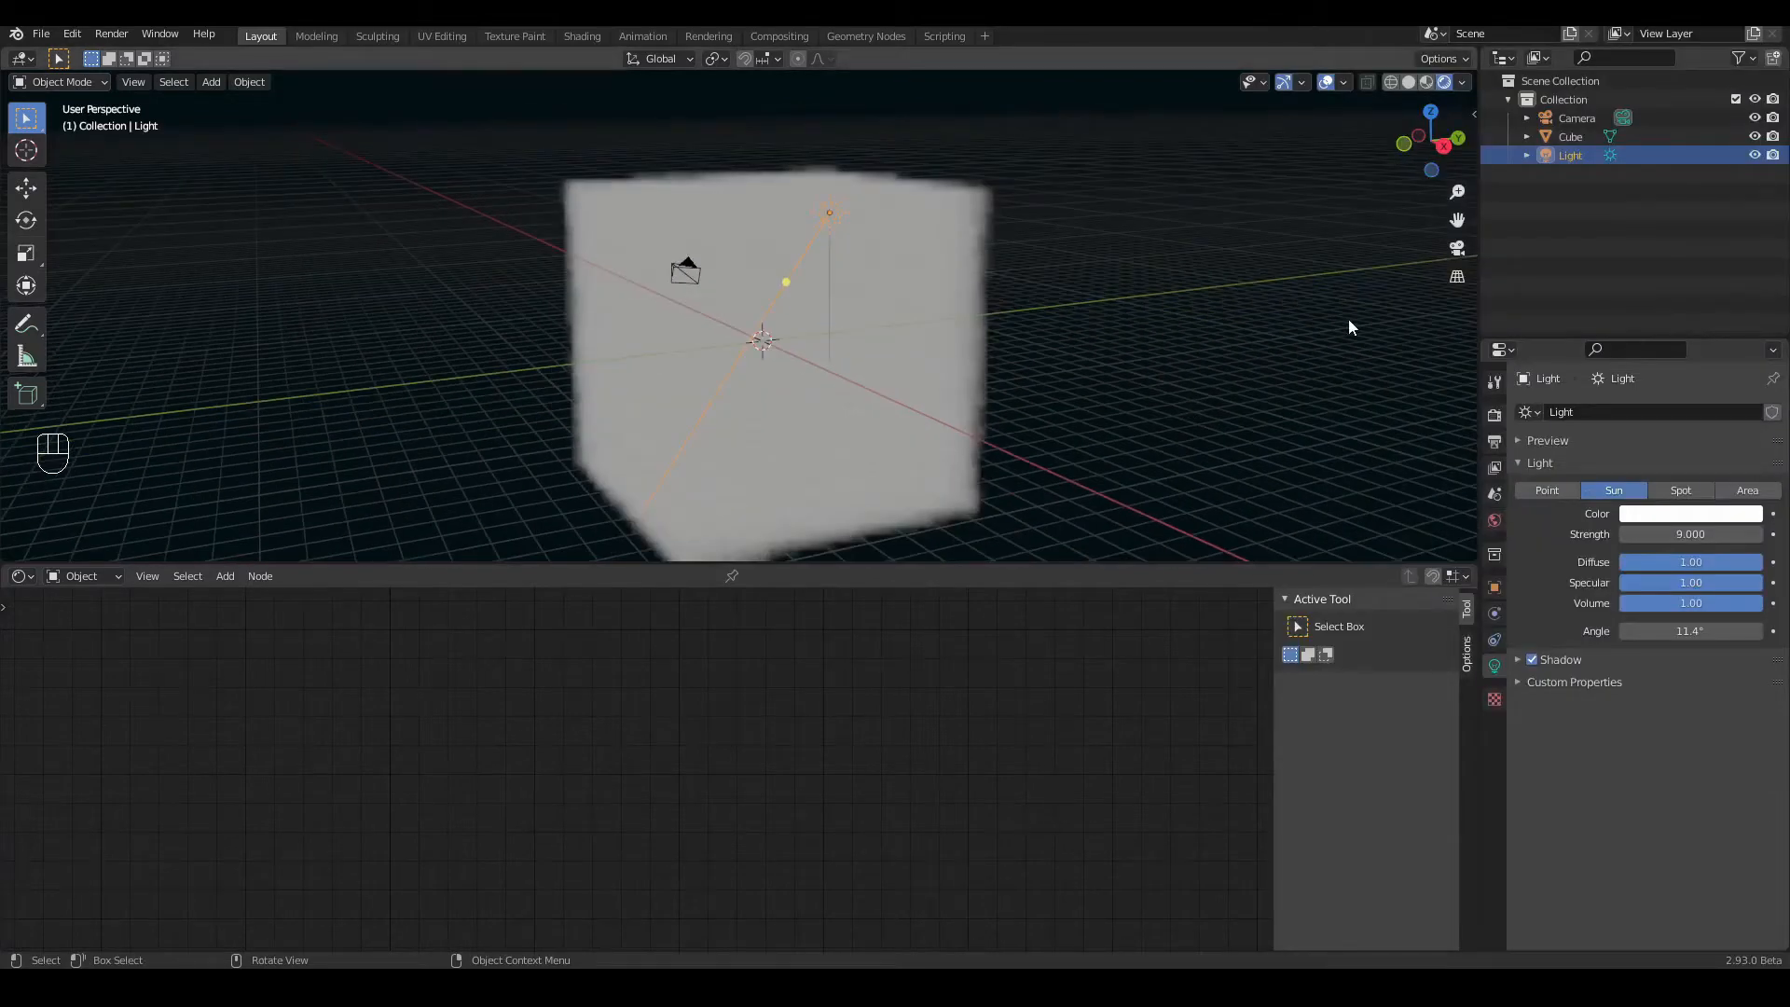
Step: Select the cube and enable Volumetric Shadows in the Eevee render settings
click(860, 433)
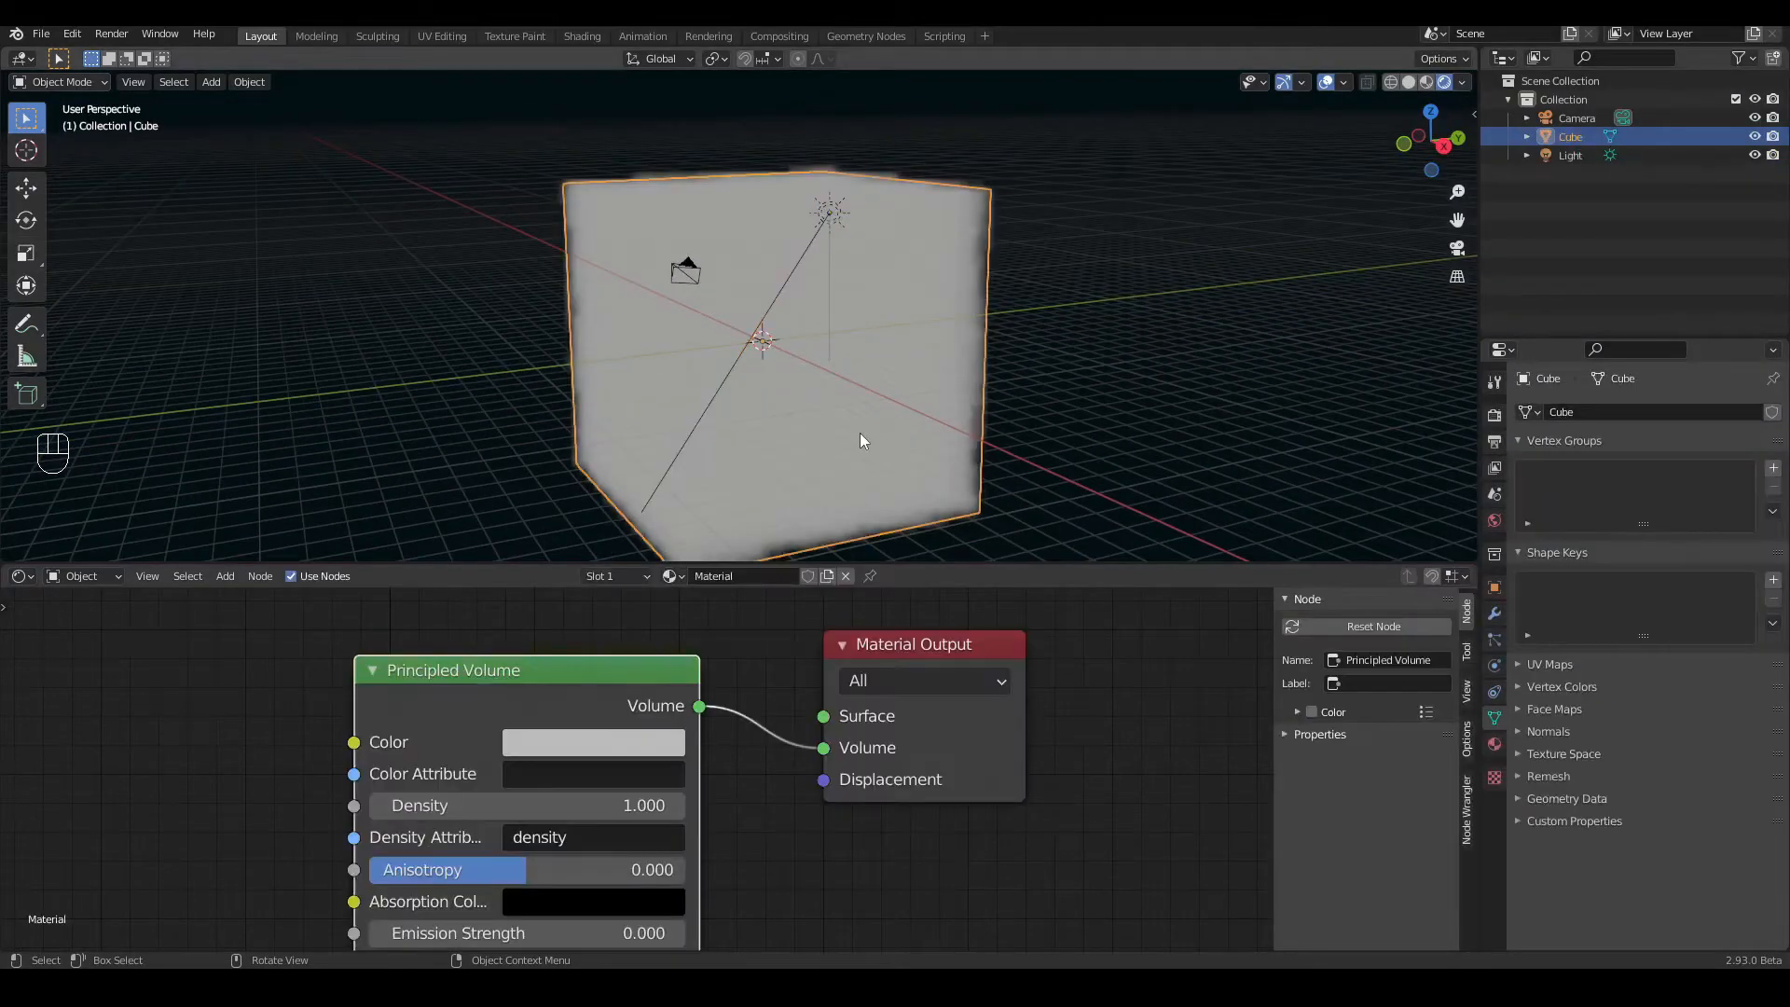
click(1291, 141)
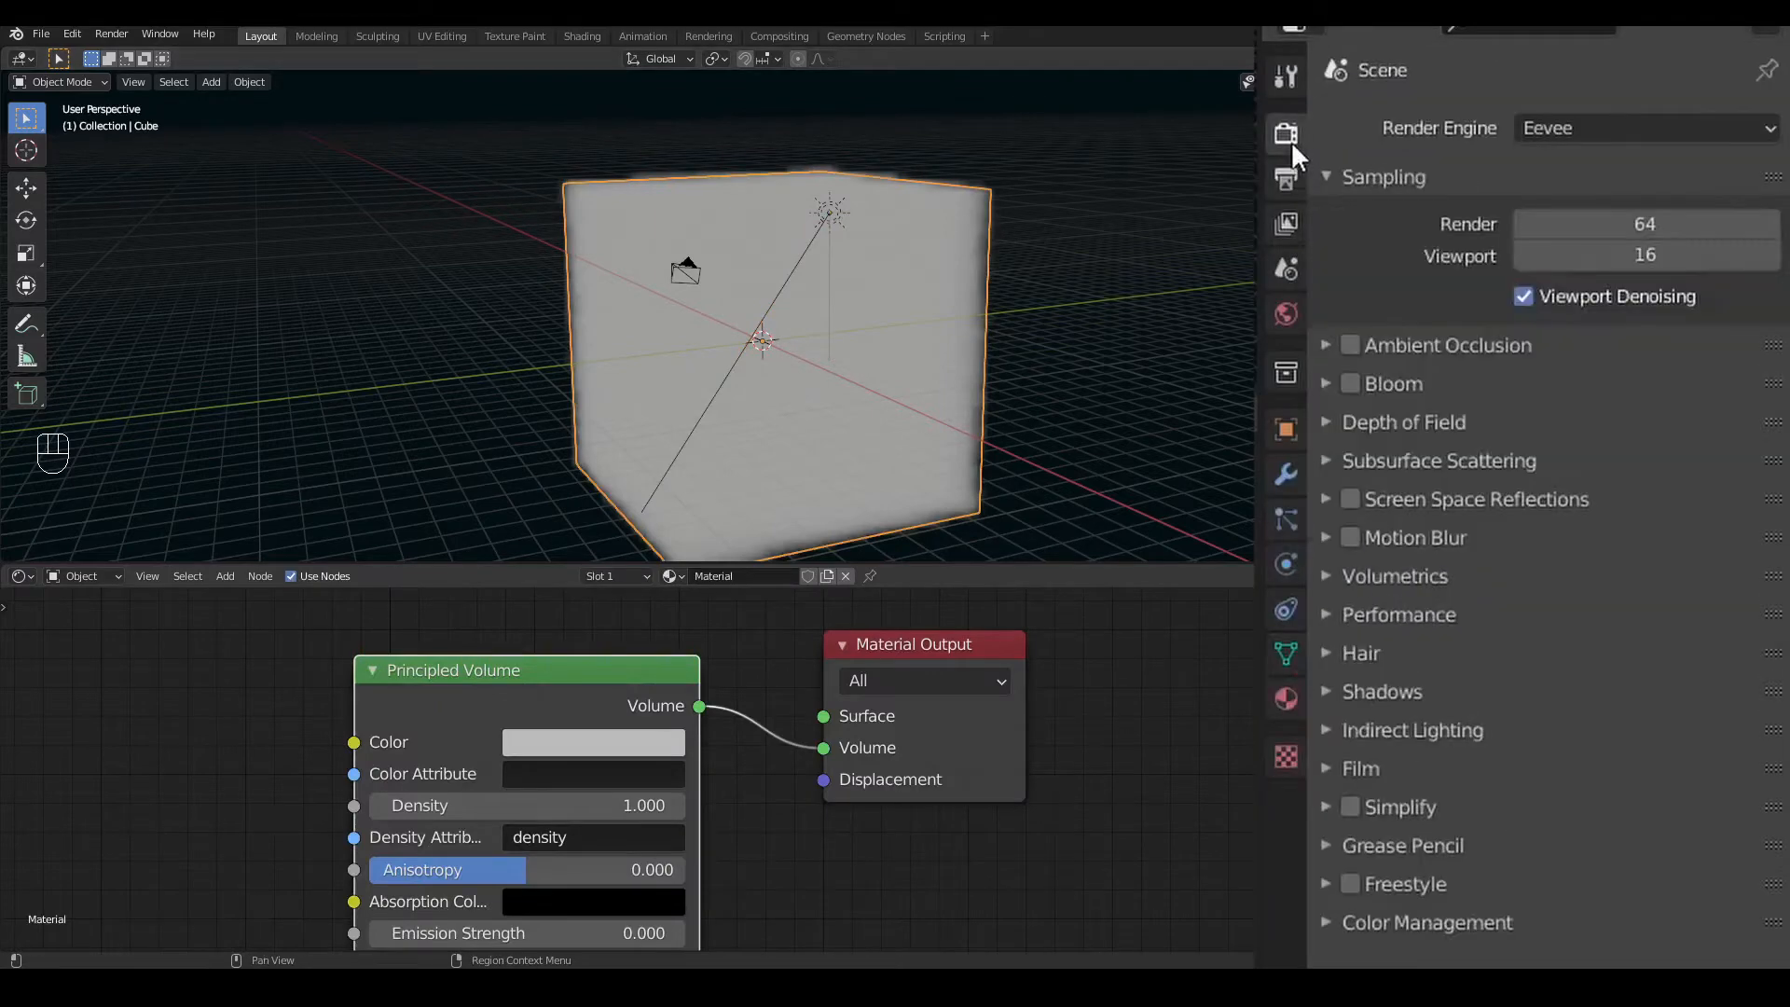
click(1330, 573)
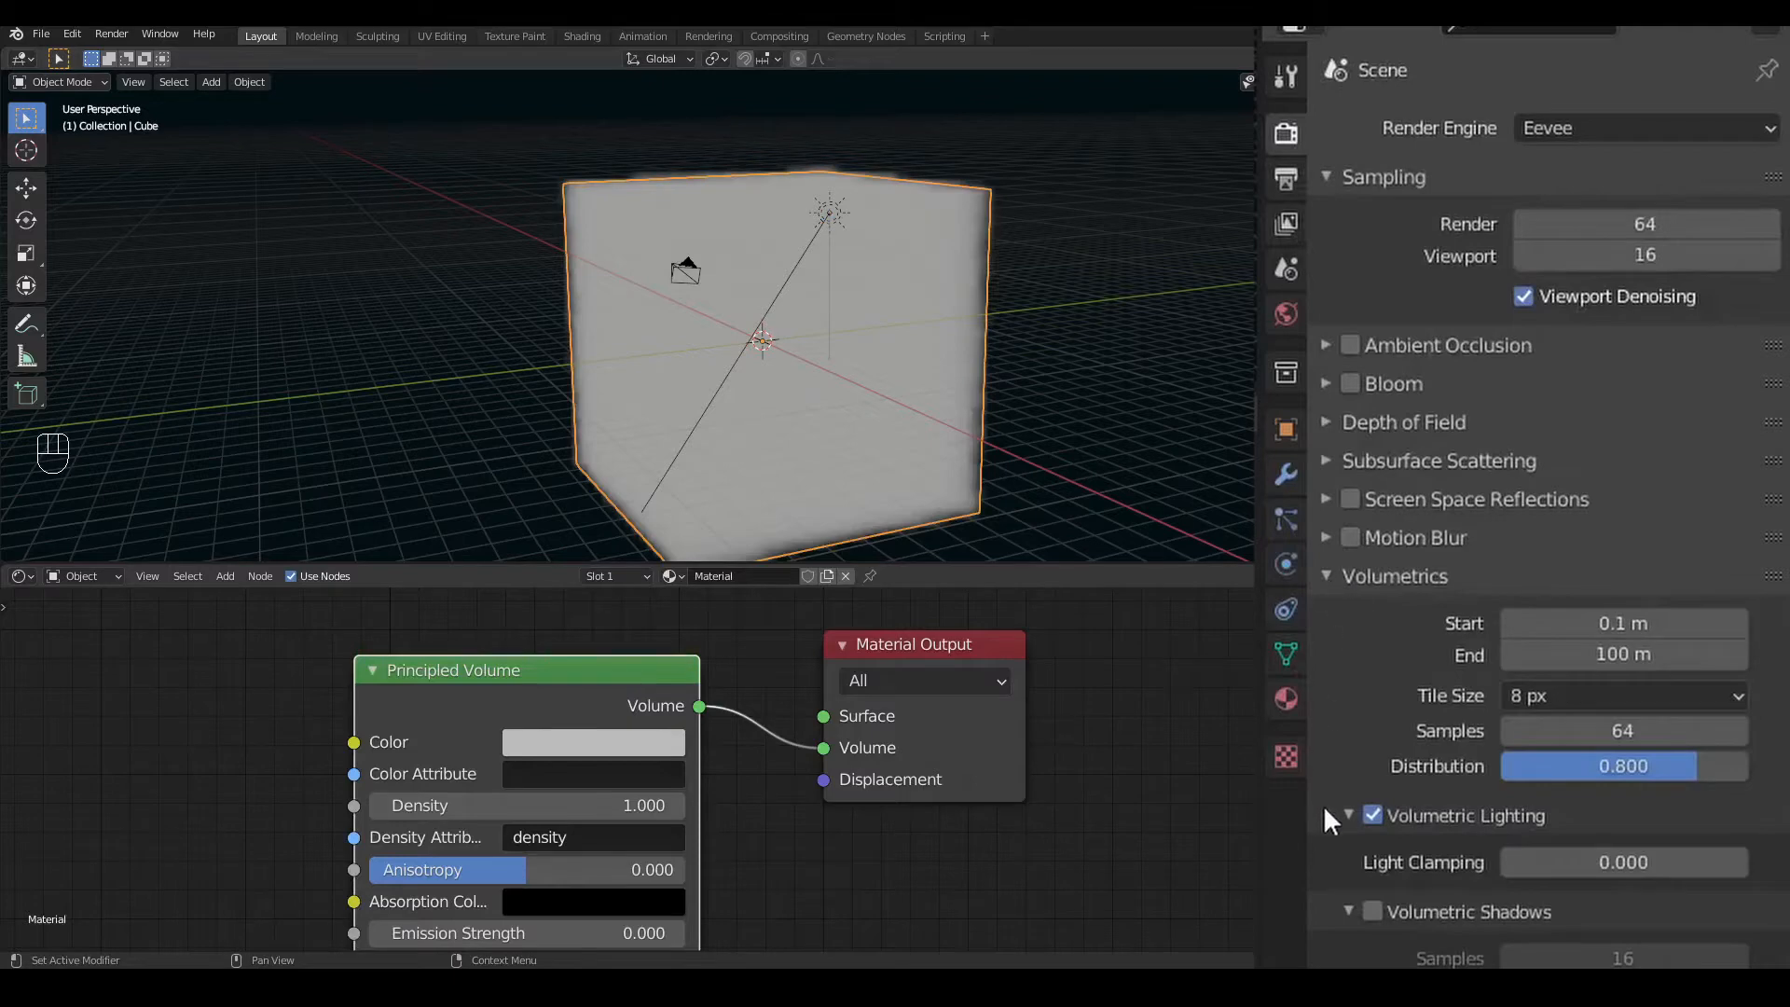
click(1372, 911)
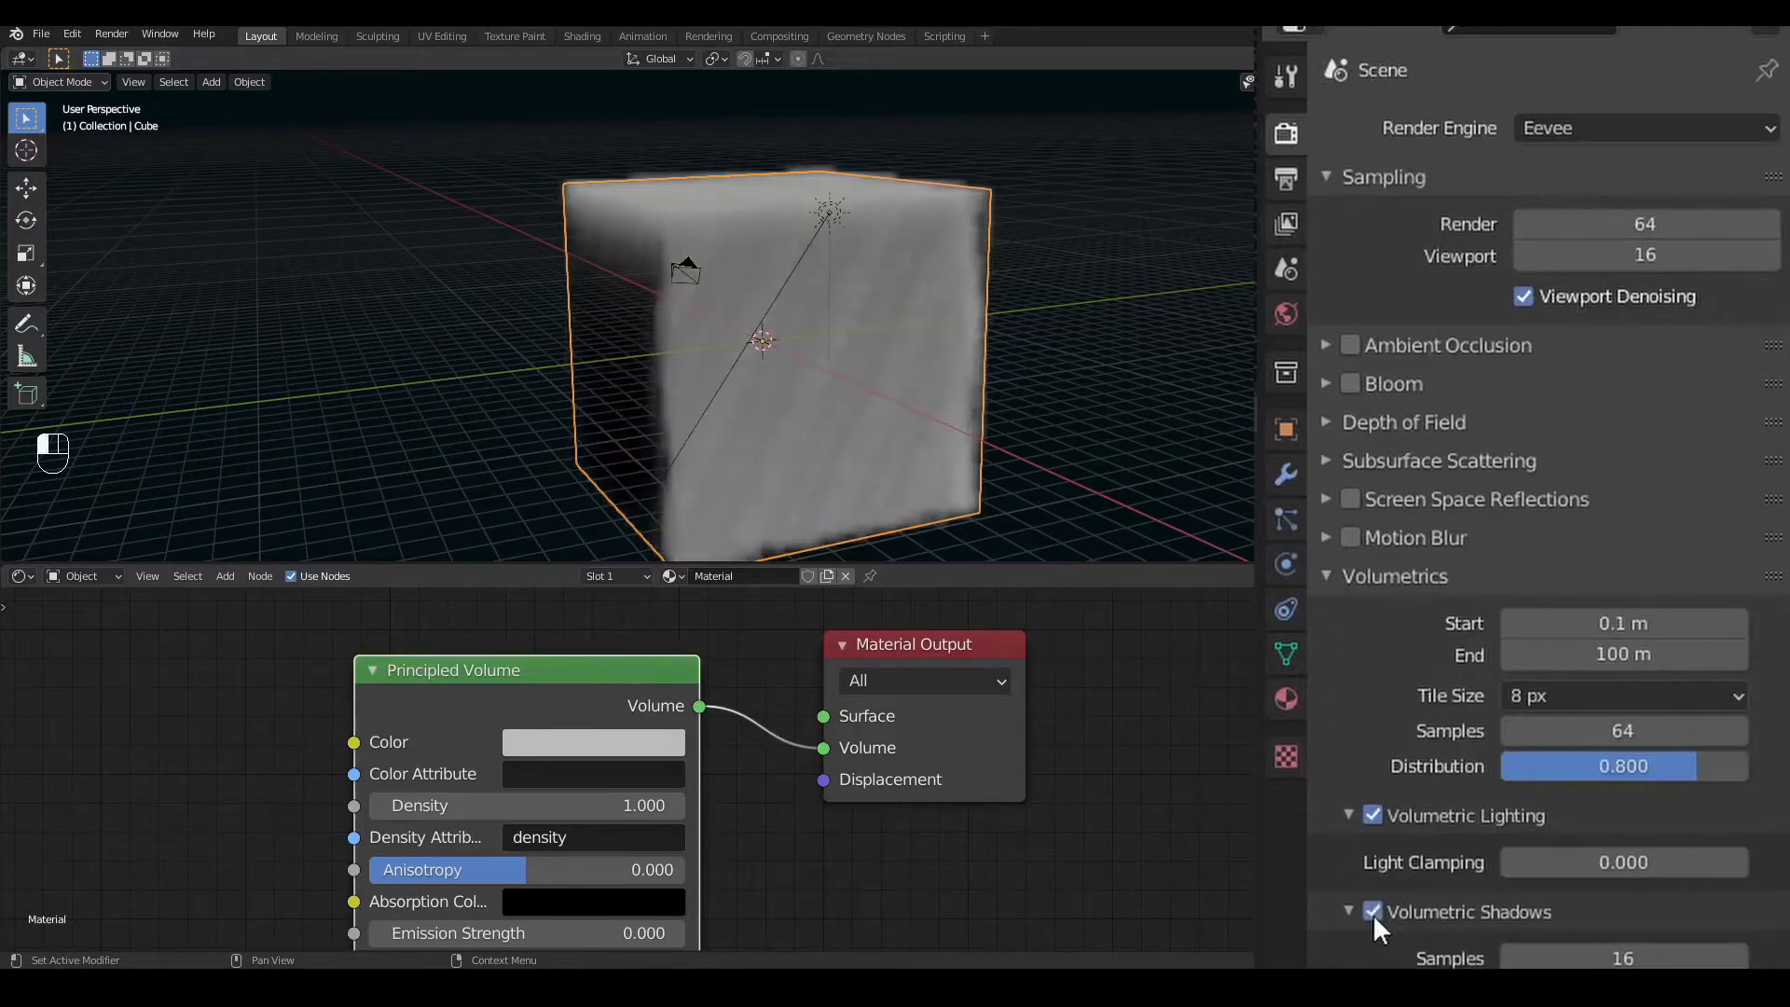
drag(1408, 140, 1483, 140)
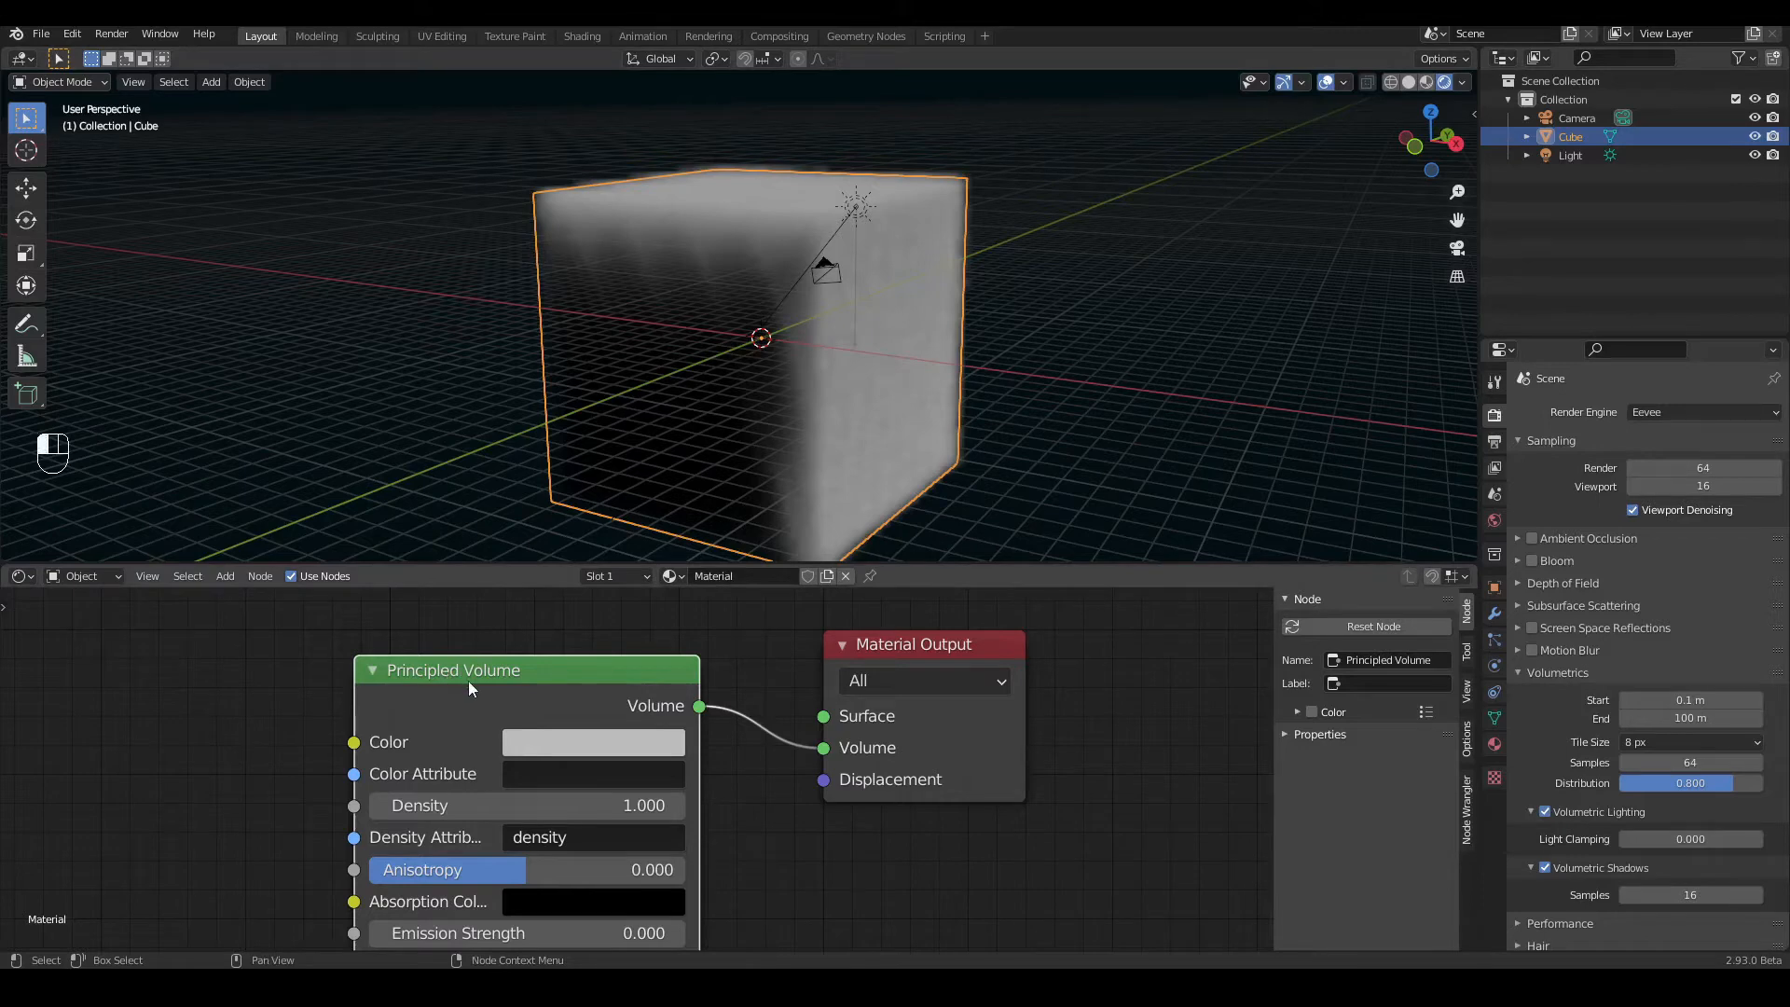
Step: Try a blue color on the Principled Volume node and set its color to white
click(543, 744)
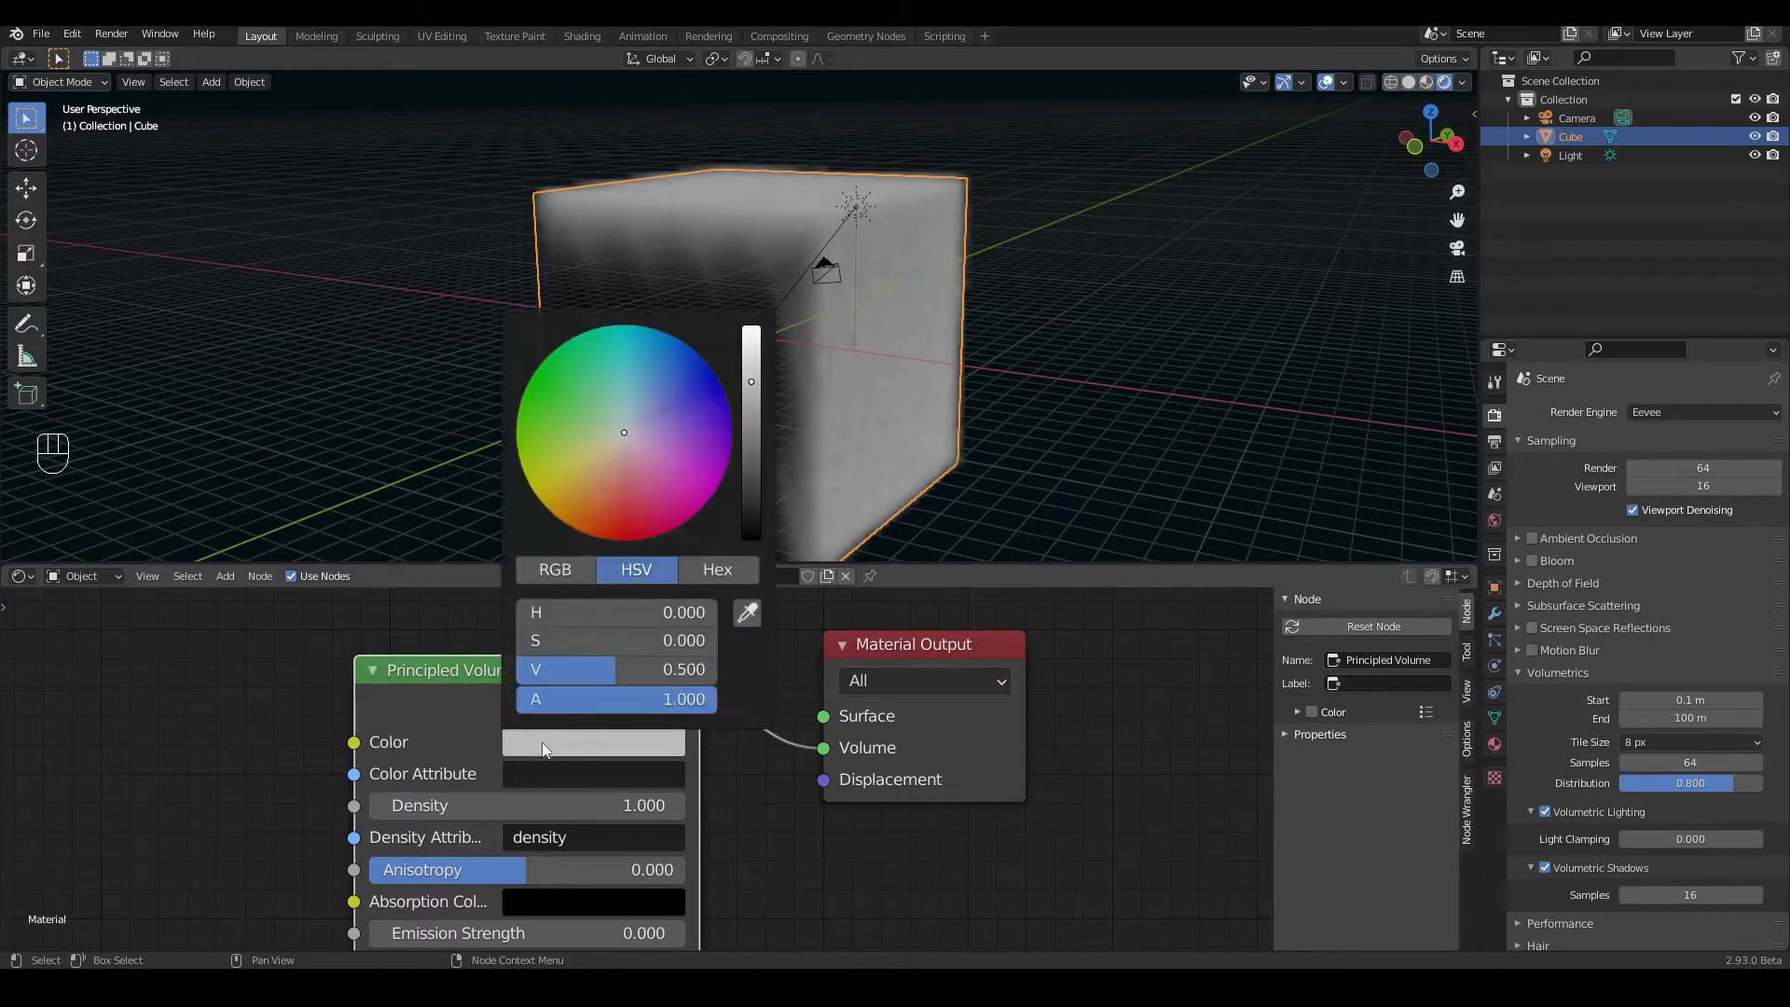
click(650, 350)
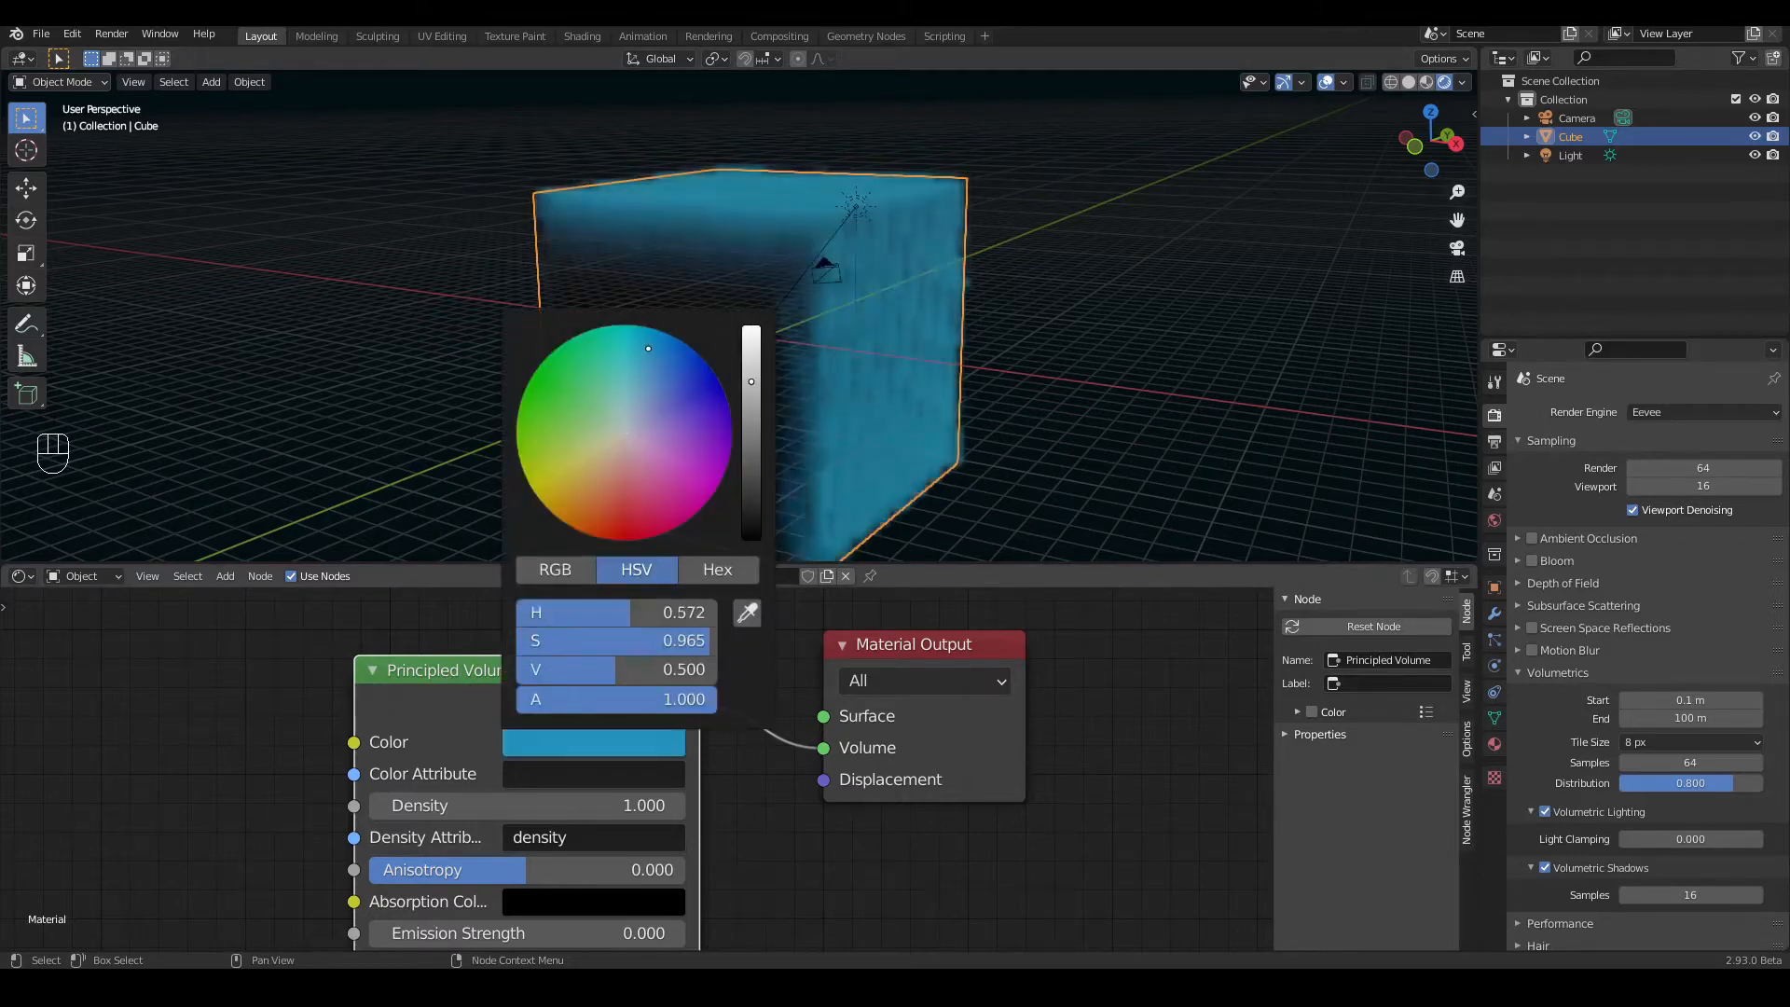
drag(606, 669, 522, 642)
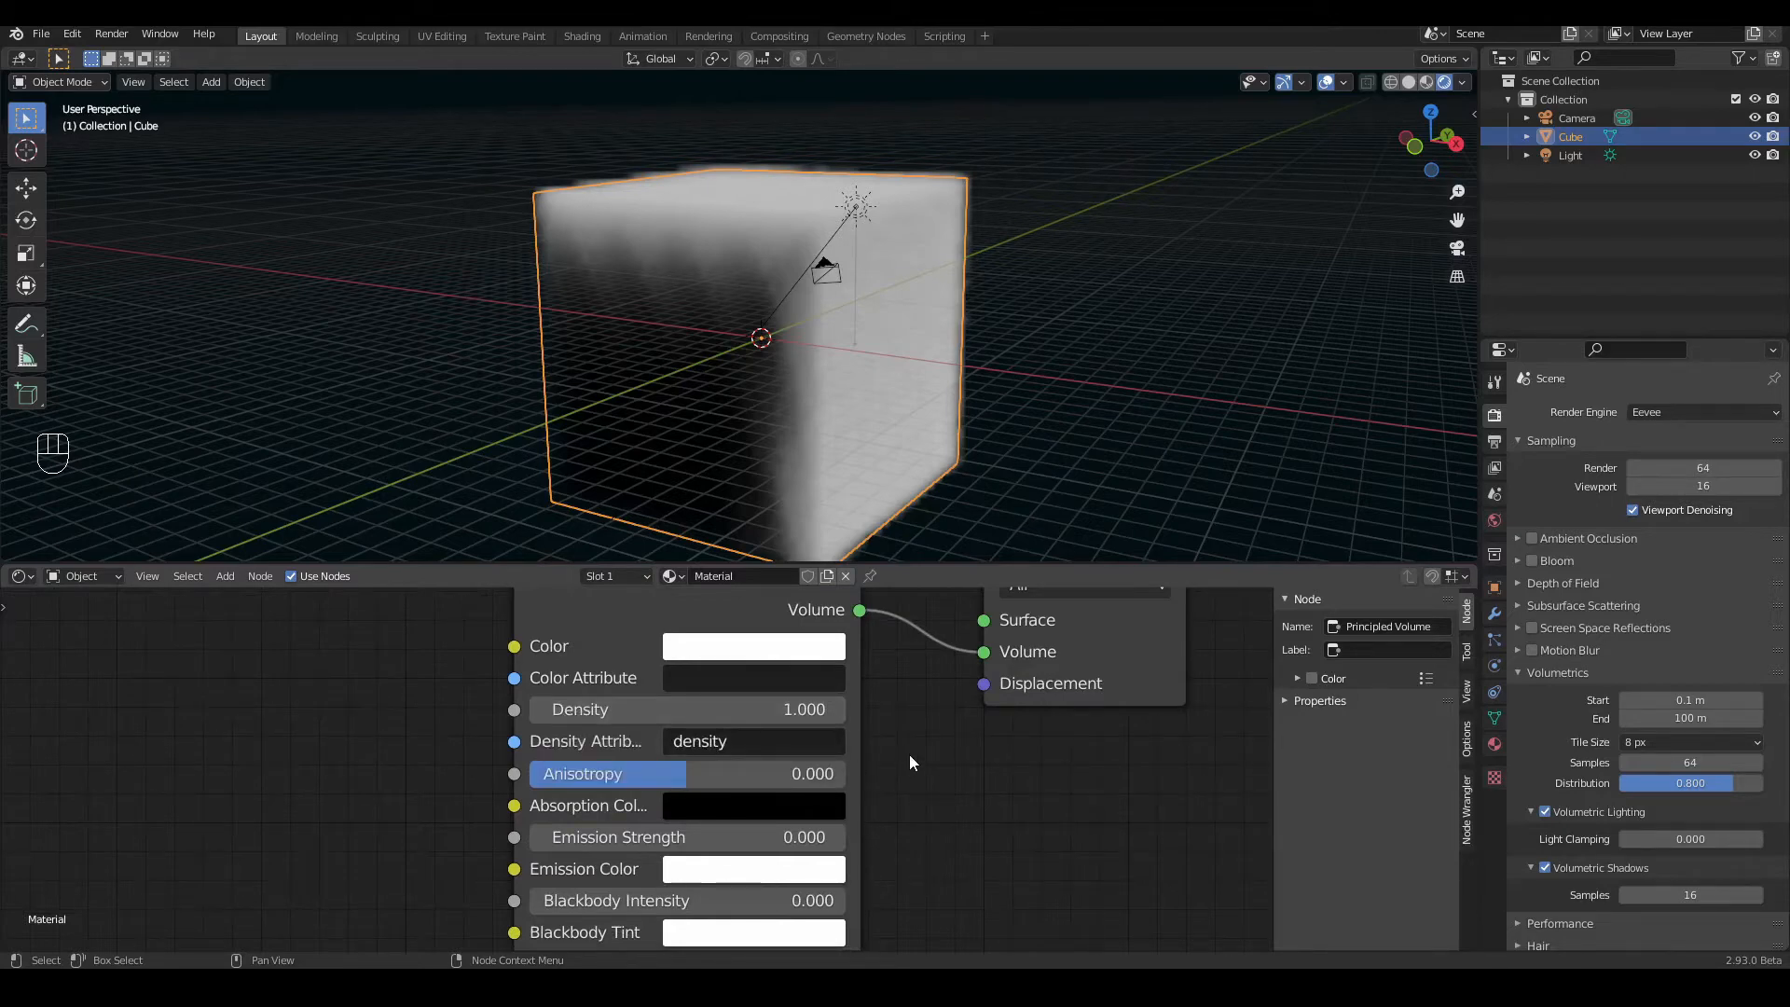
Step: Set the Principled Volume node's density to 9
click(800, 708)
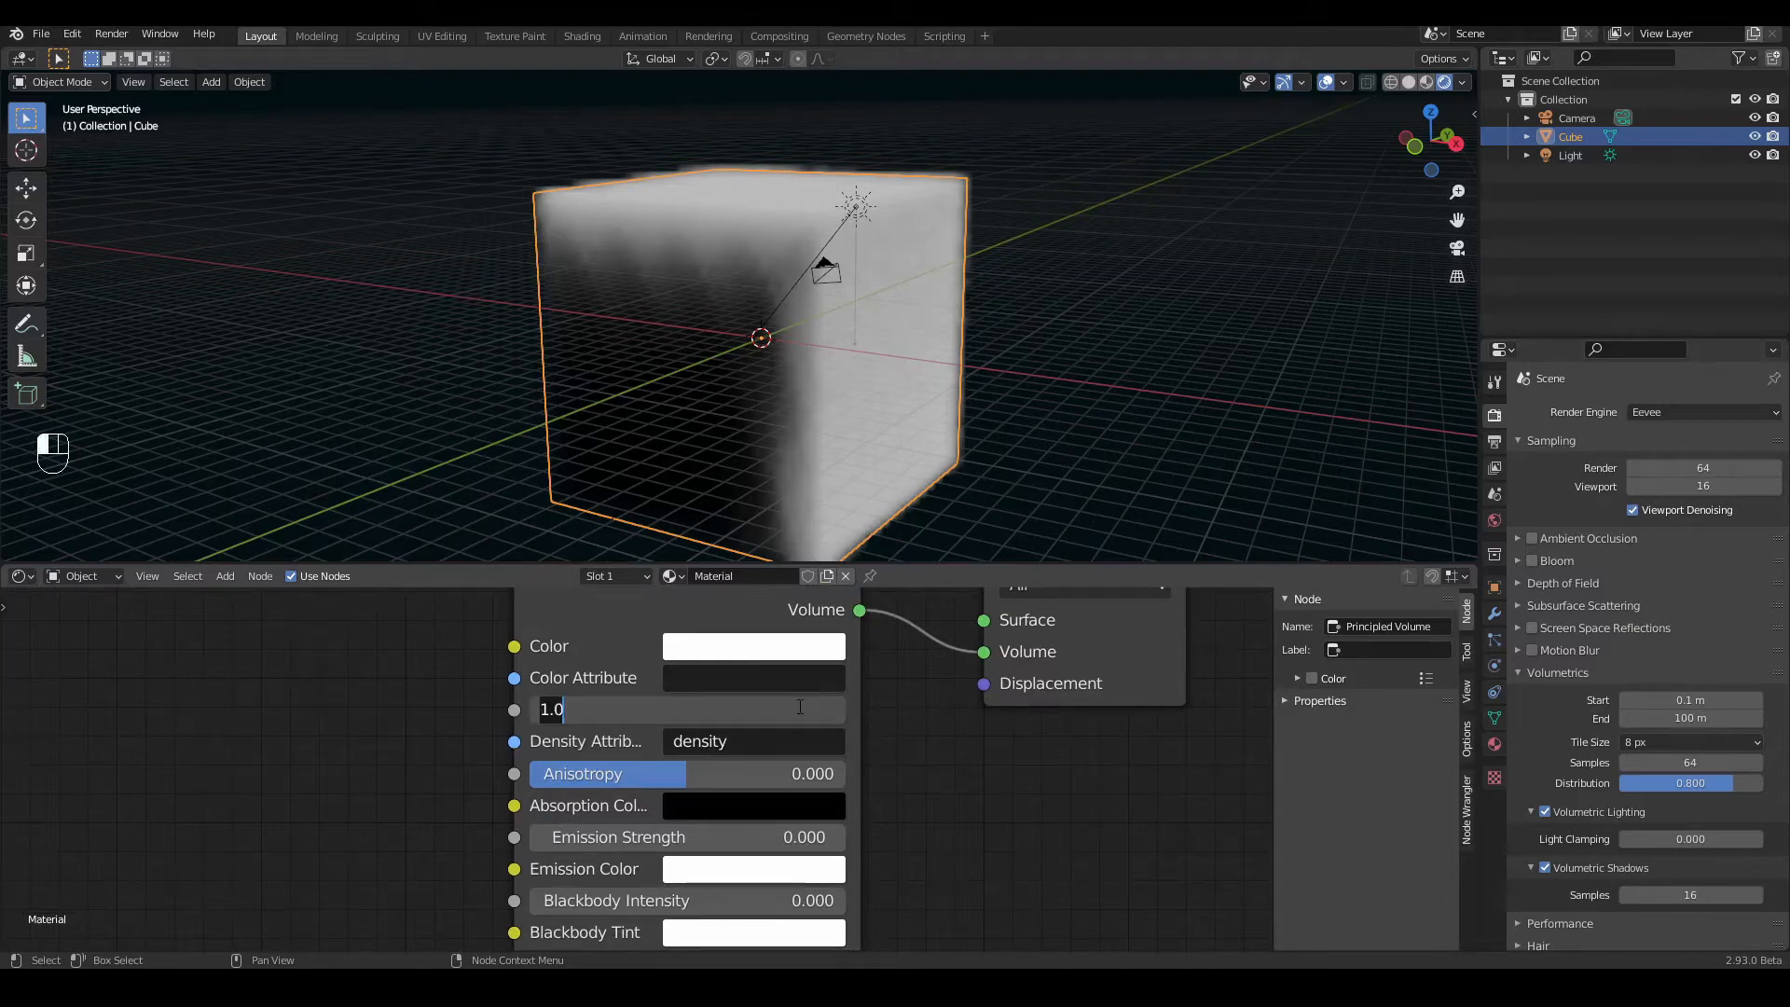
text(9)
key(Return)
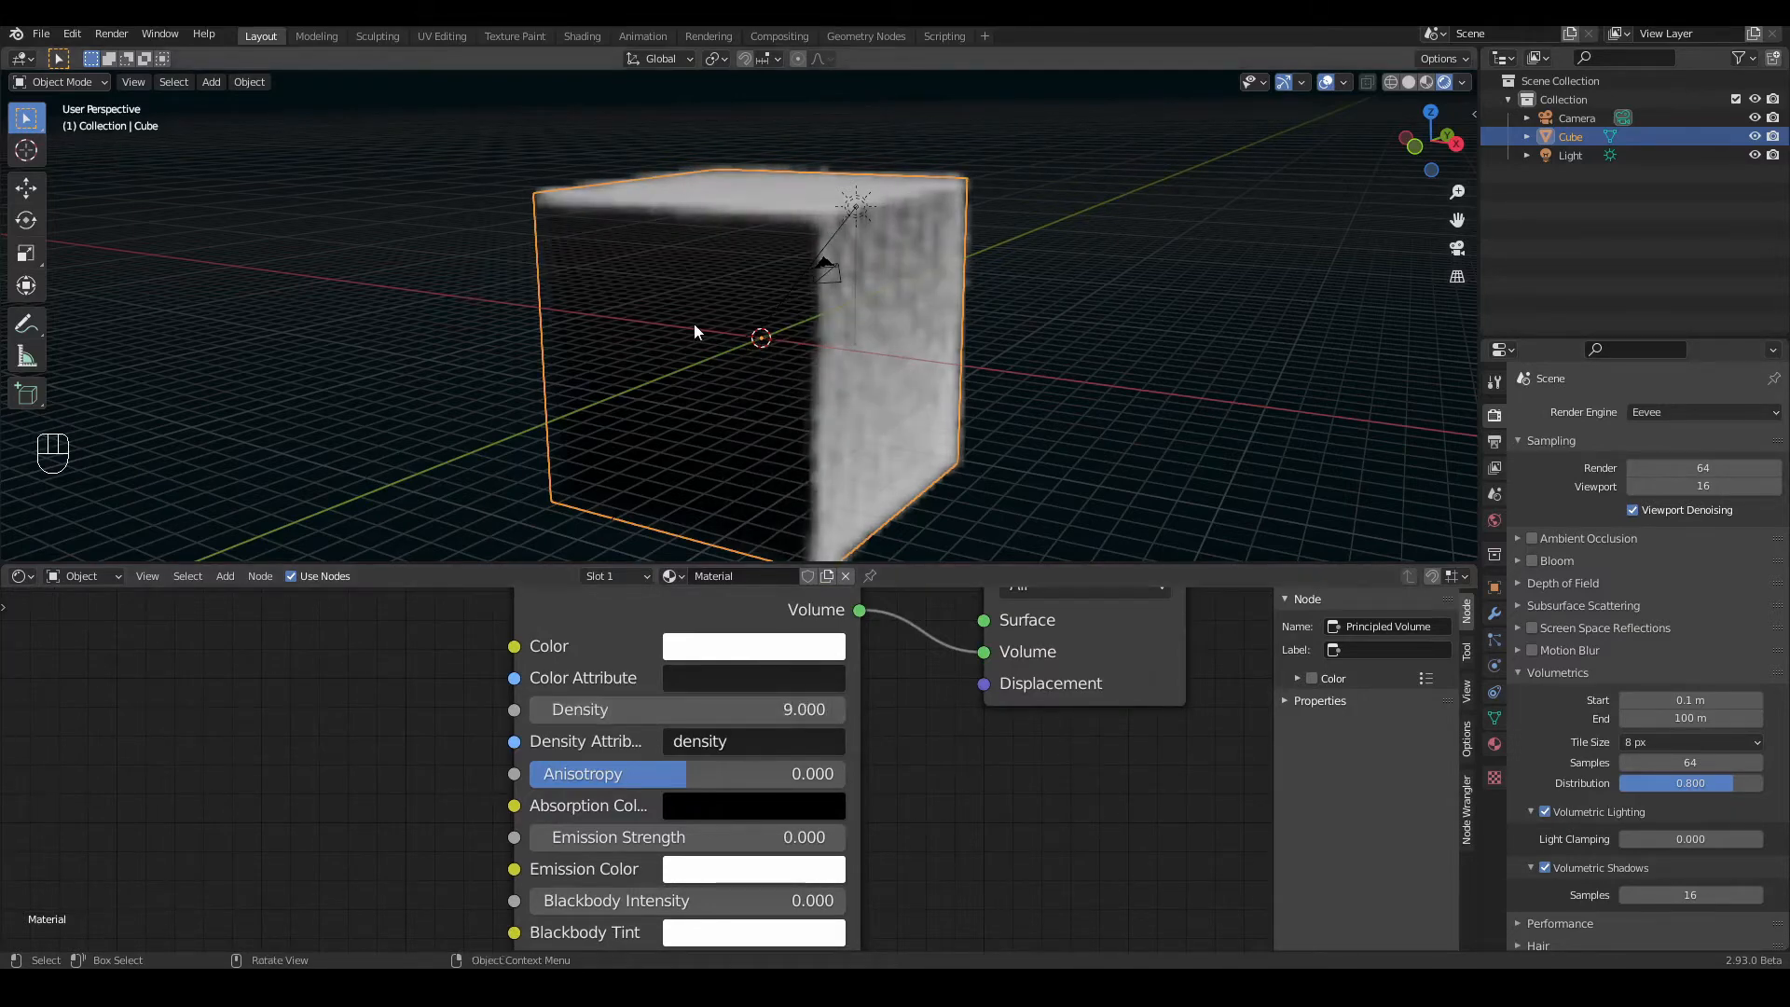
Step: Hide the viewport overlays and set the Principled Volume node's density to 0.3
key(shift+alt+z)
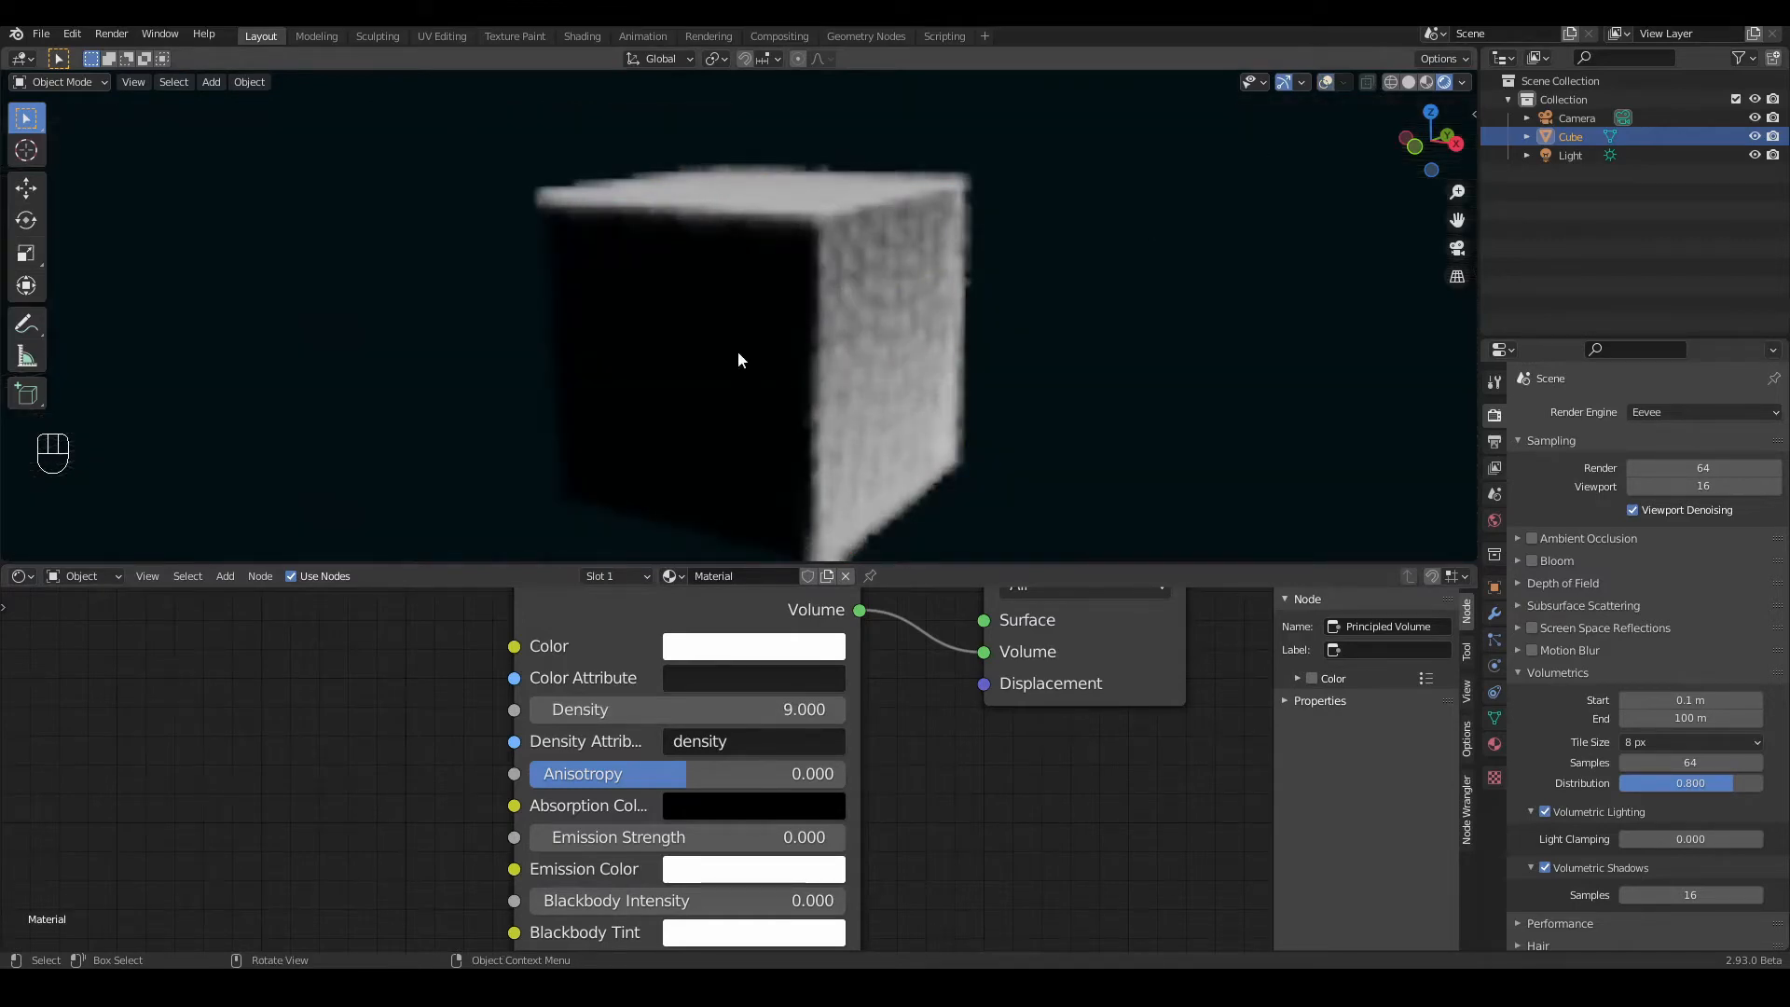
click(775, 714)
text(0.3)
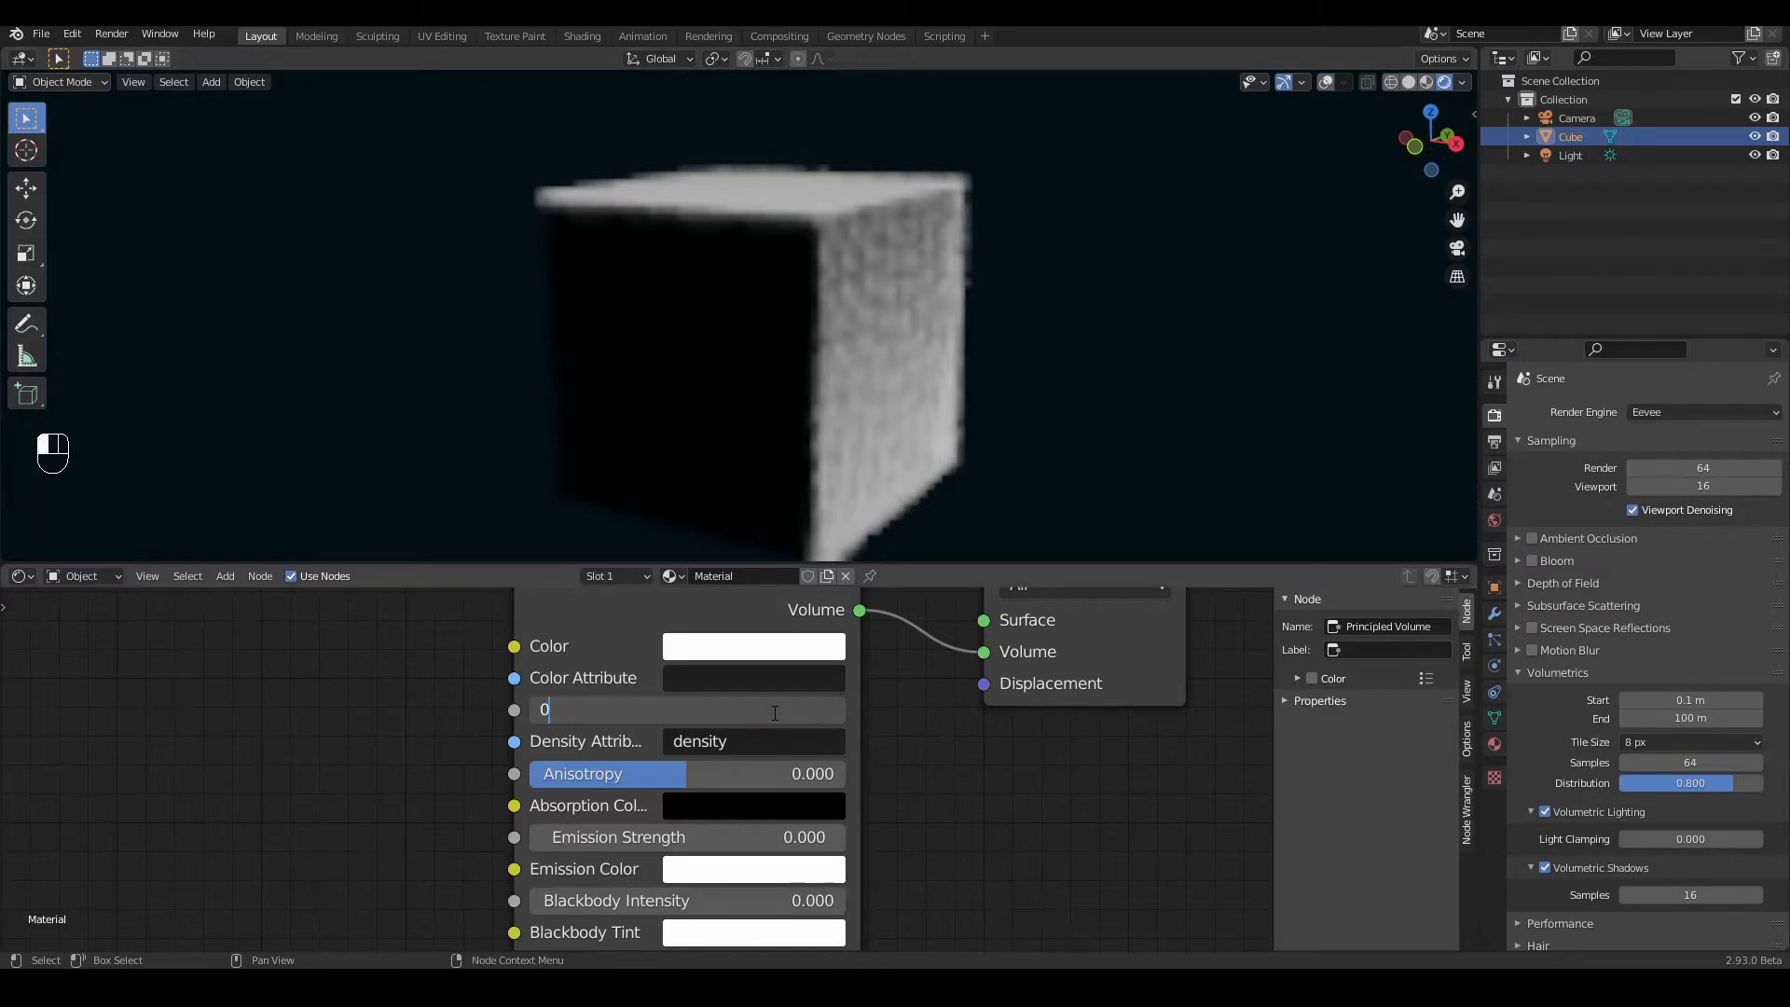
key(Return)
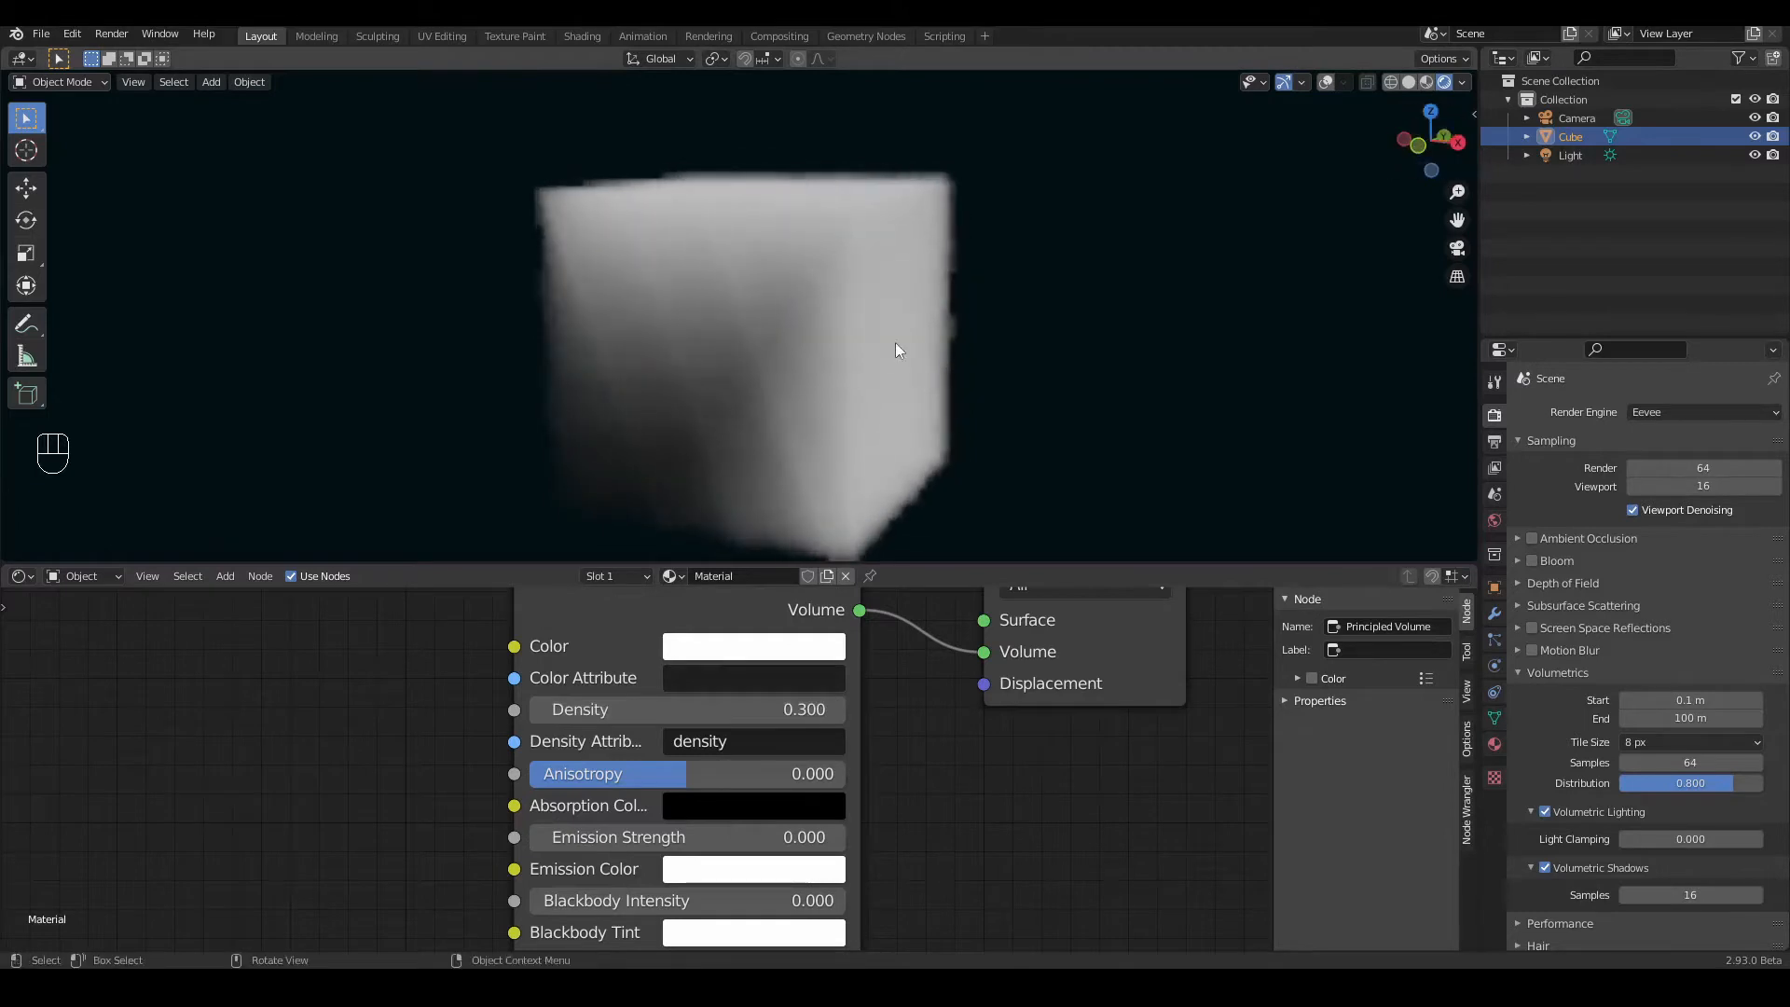
scroll(887, 343, up, 1)
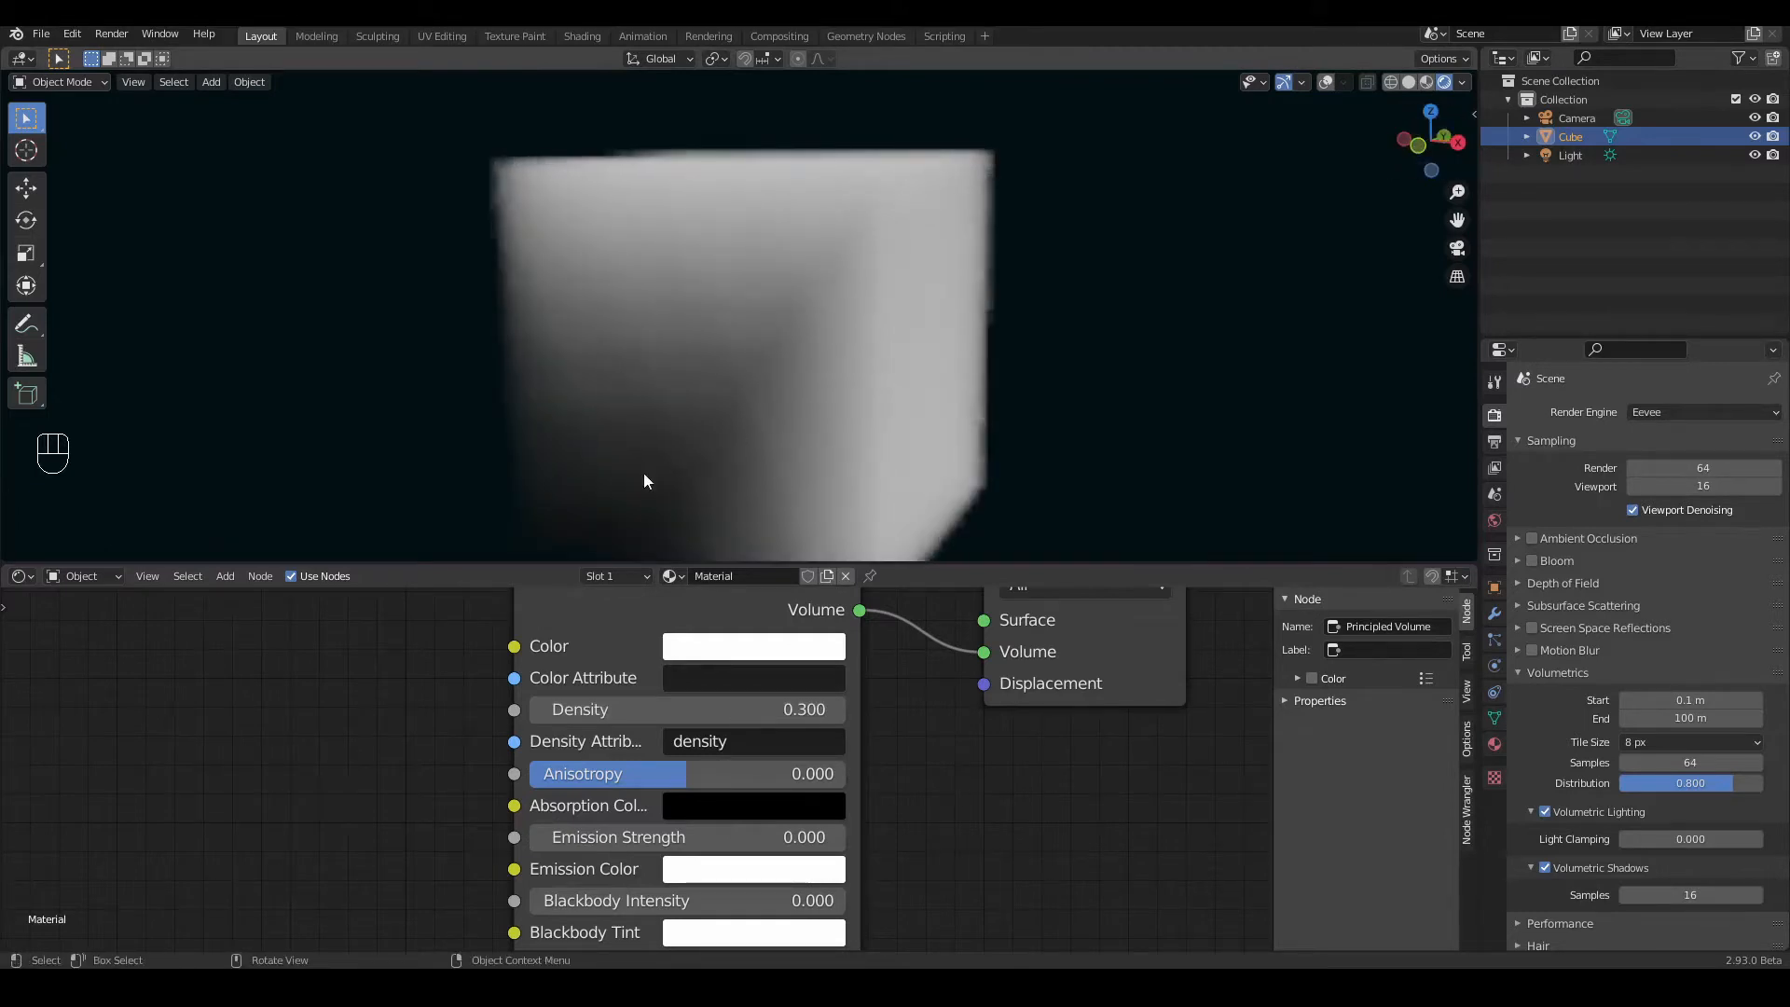
click(936, 778)
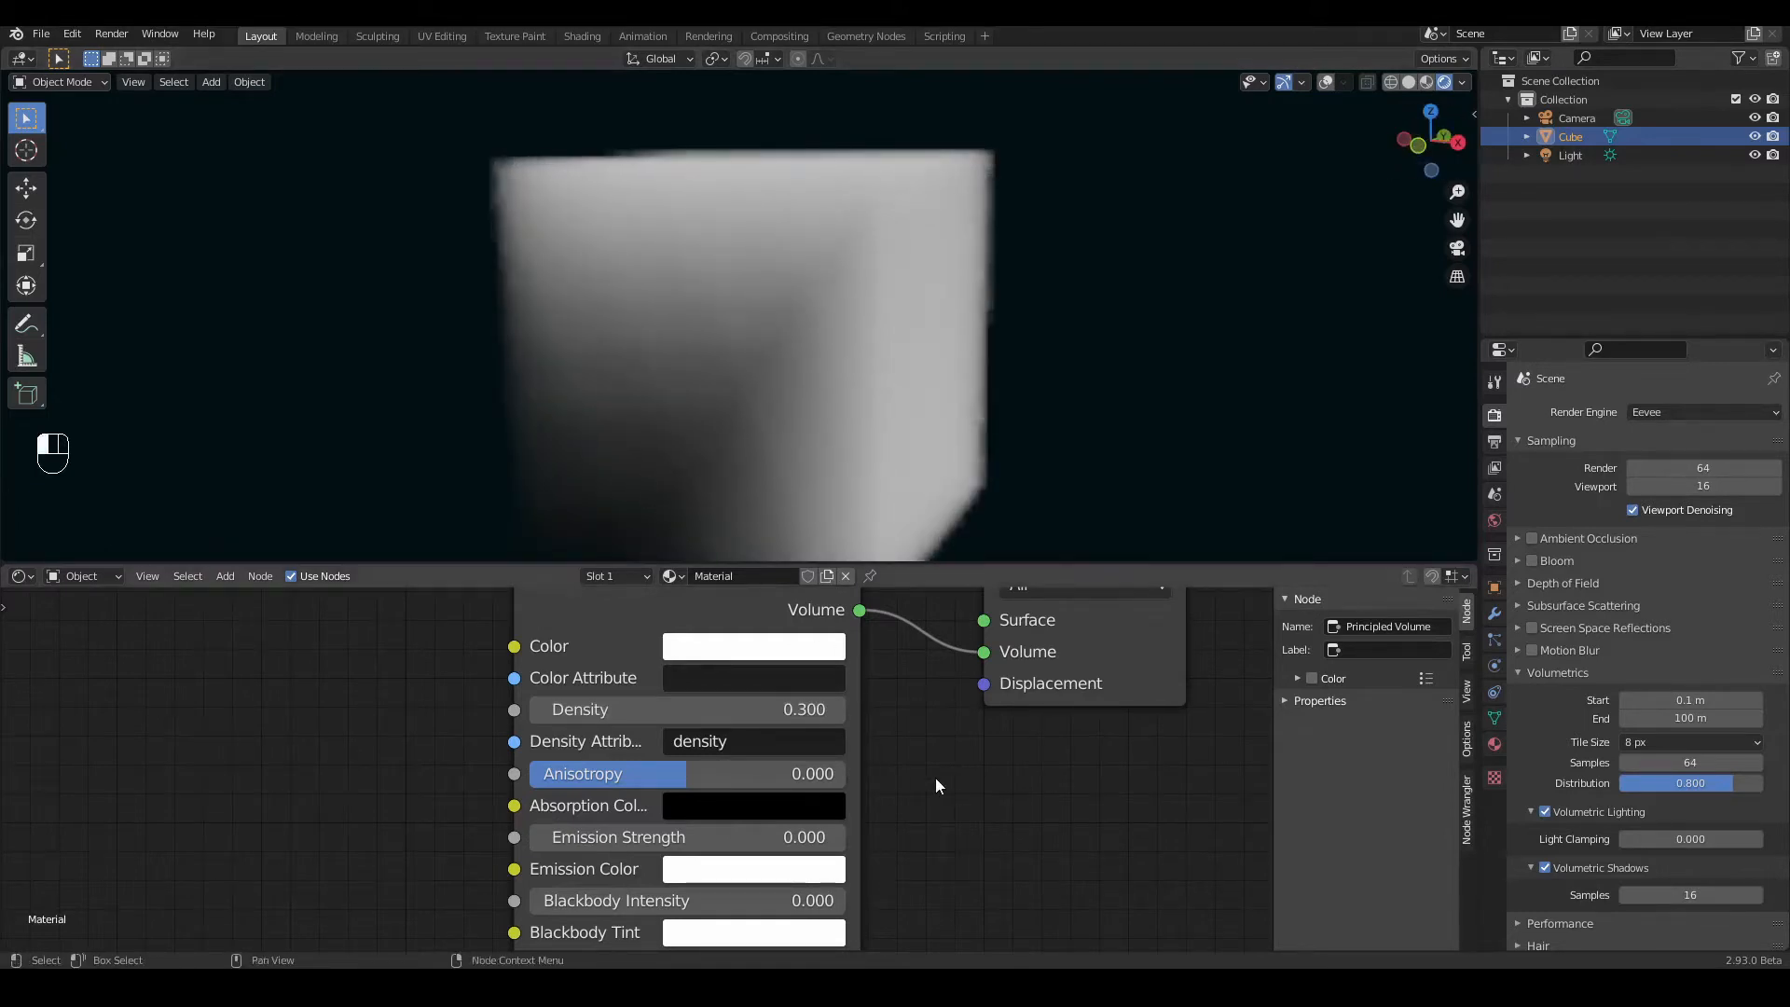
drag(1457, 221, 1547, 140)
scroll(1361, 278, down, 1)
scroll(1362, 277, down, 1)
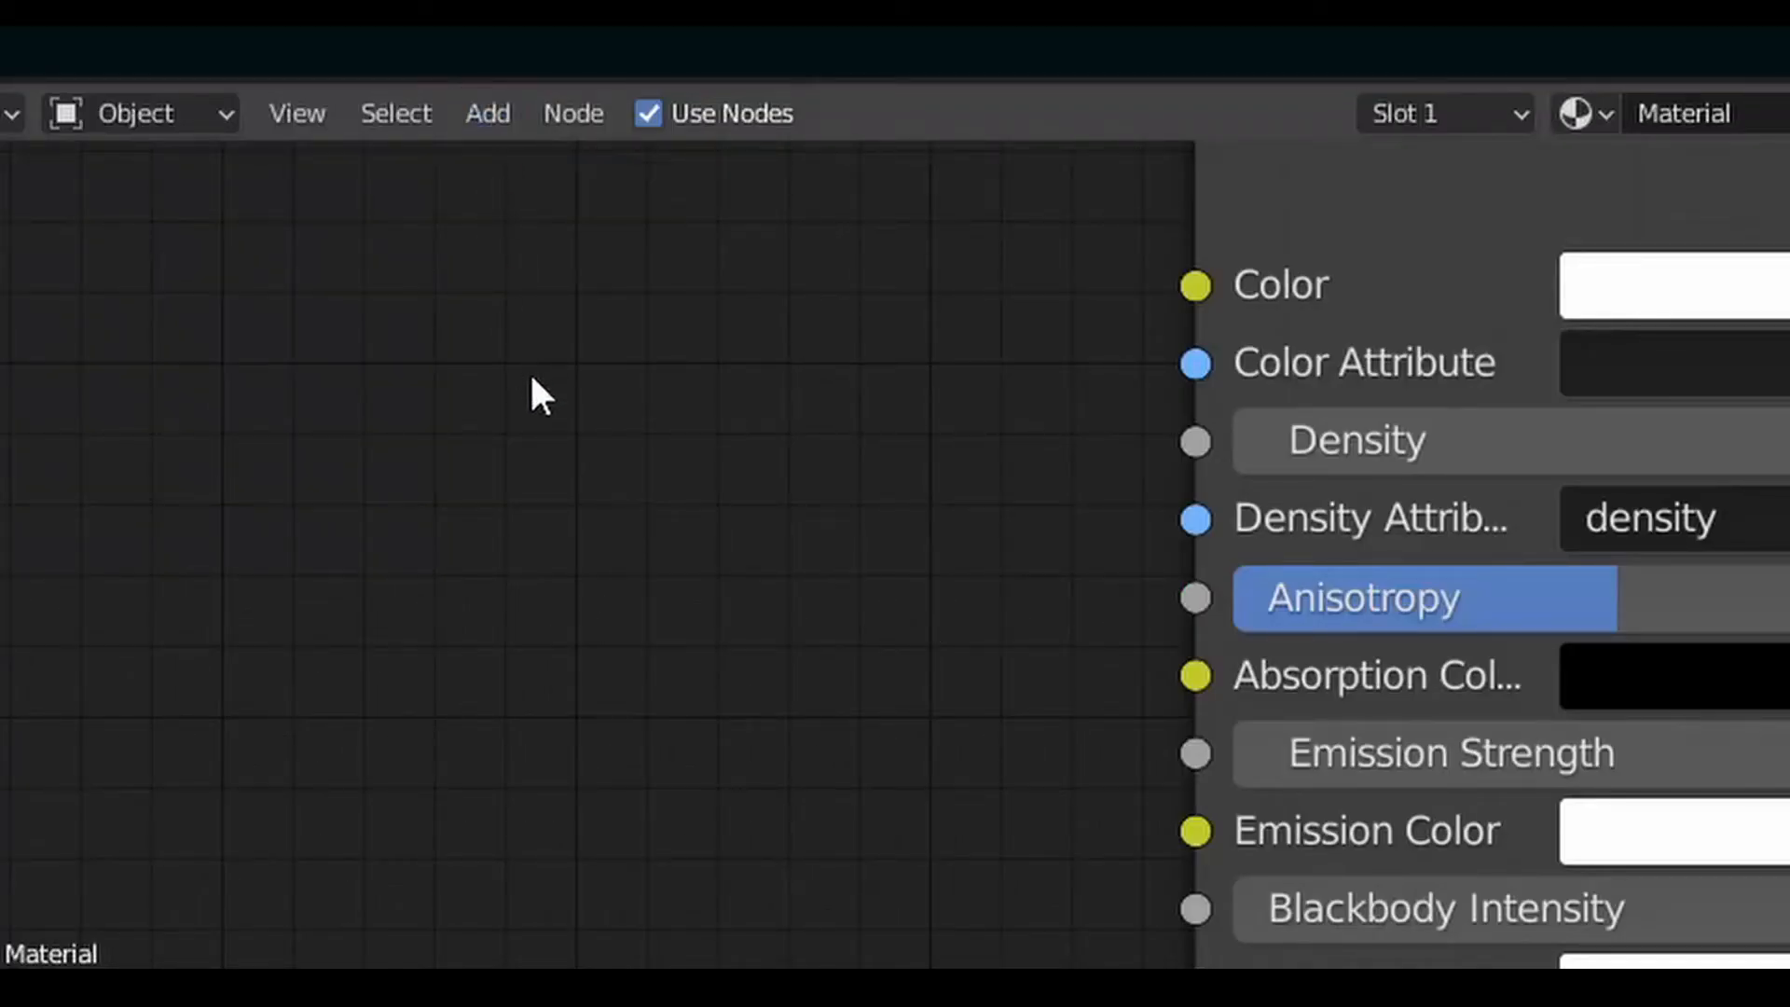
Step: Add a ColorRamp node and connect its Color output to the Principled Volume's Density input
key(shift+a)
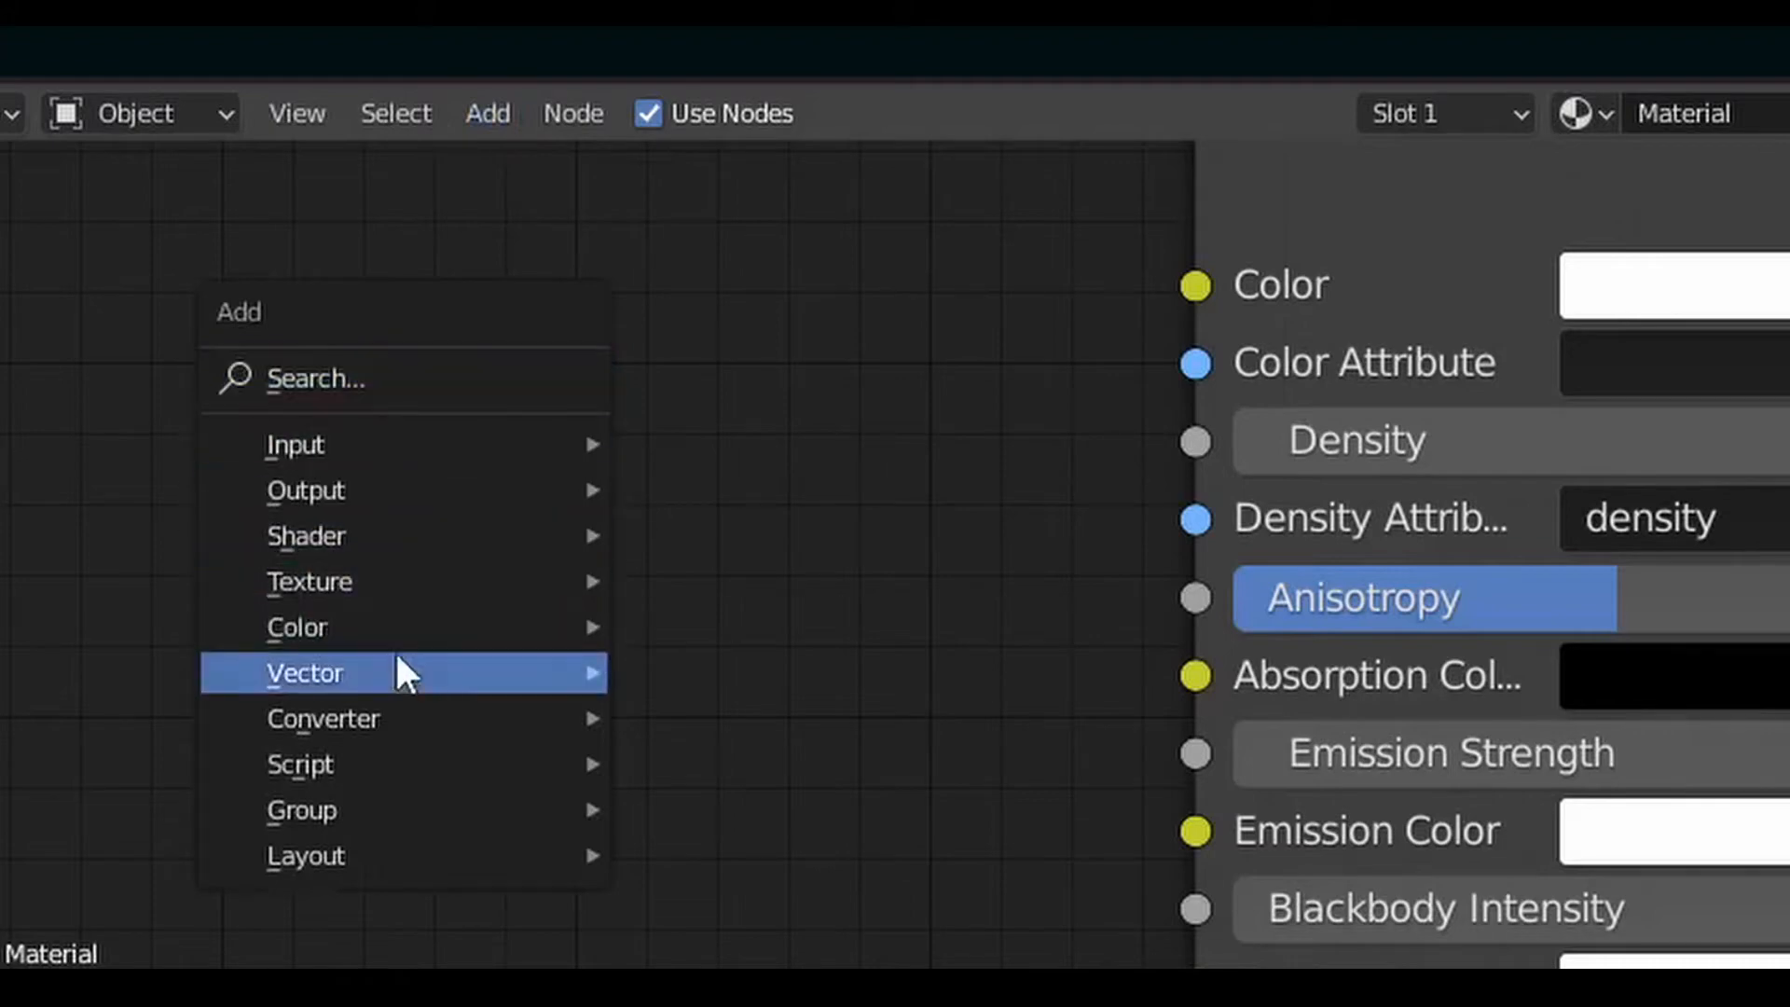
mouse_move(384, 728)
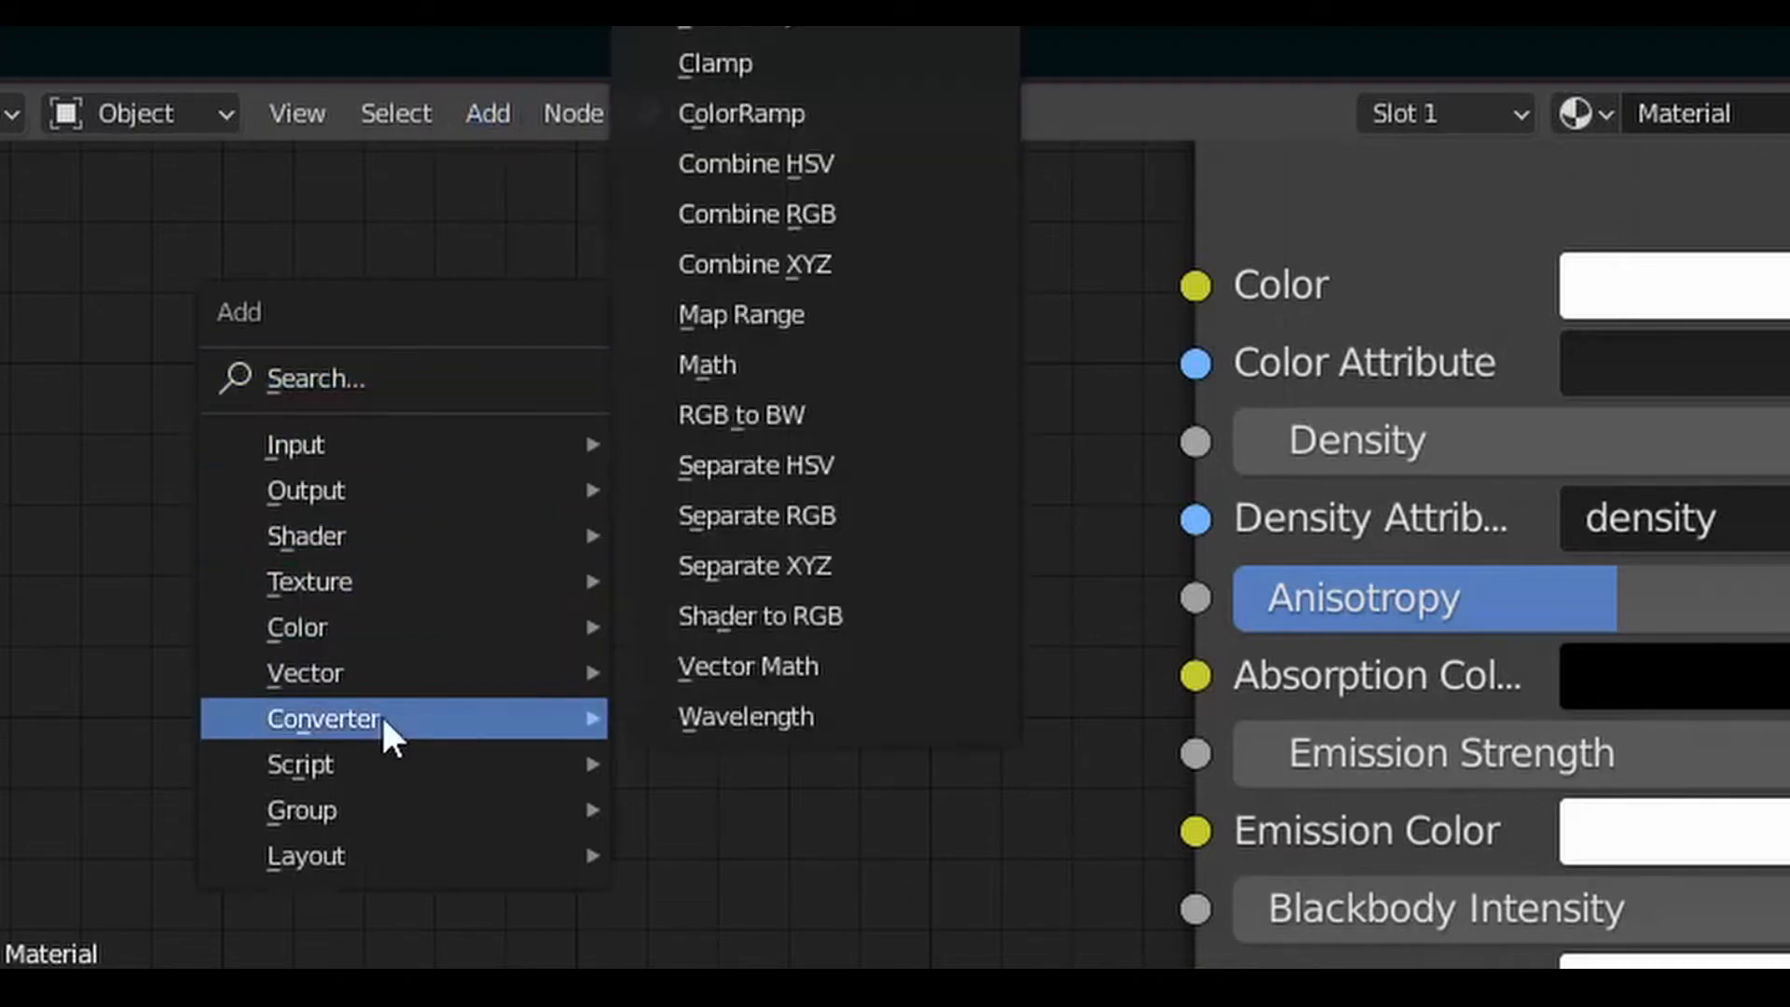
click(785, 116)
click(203, 245)
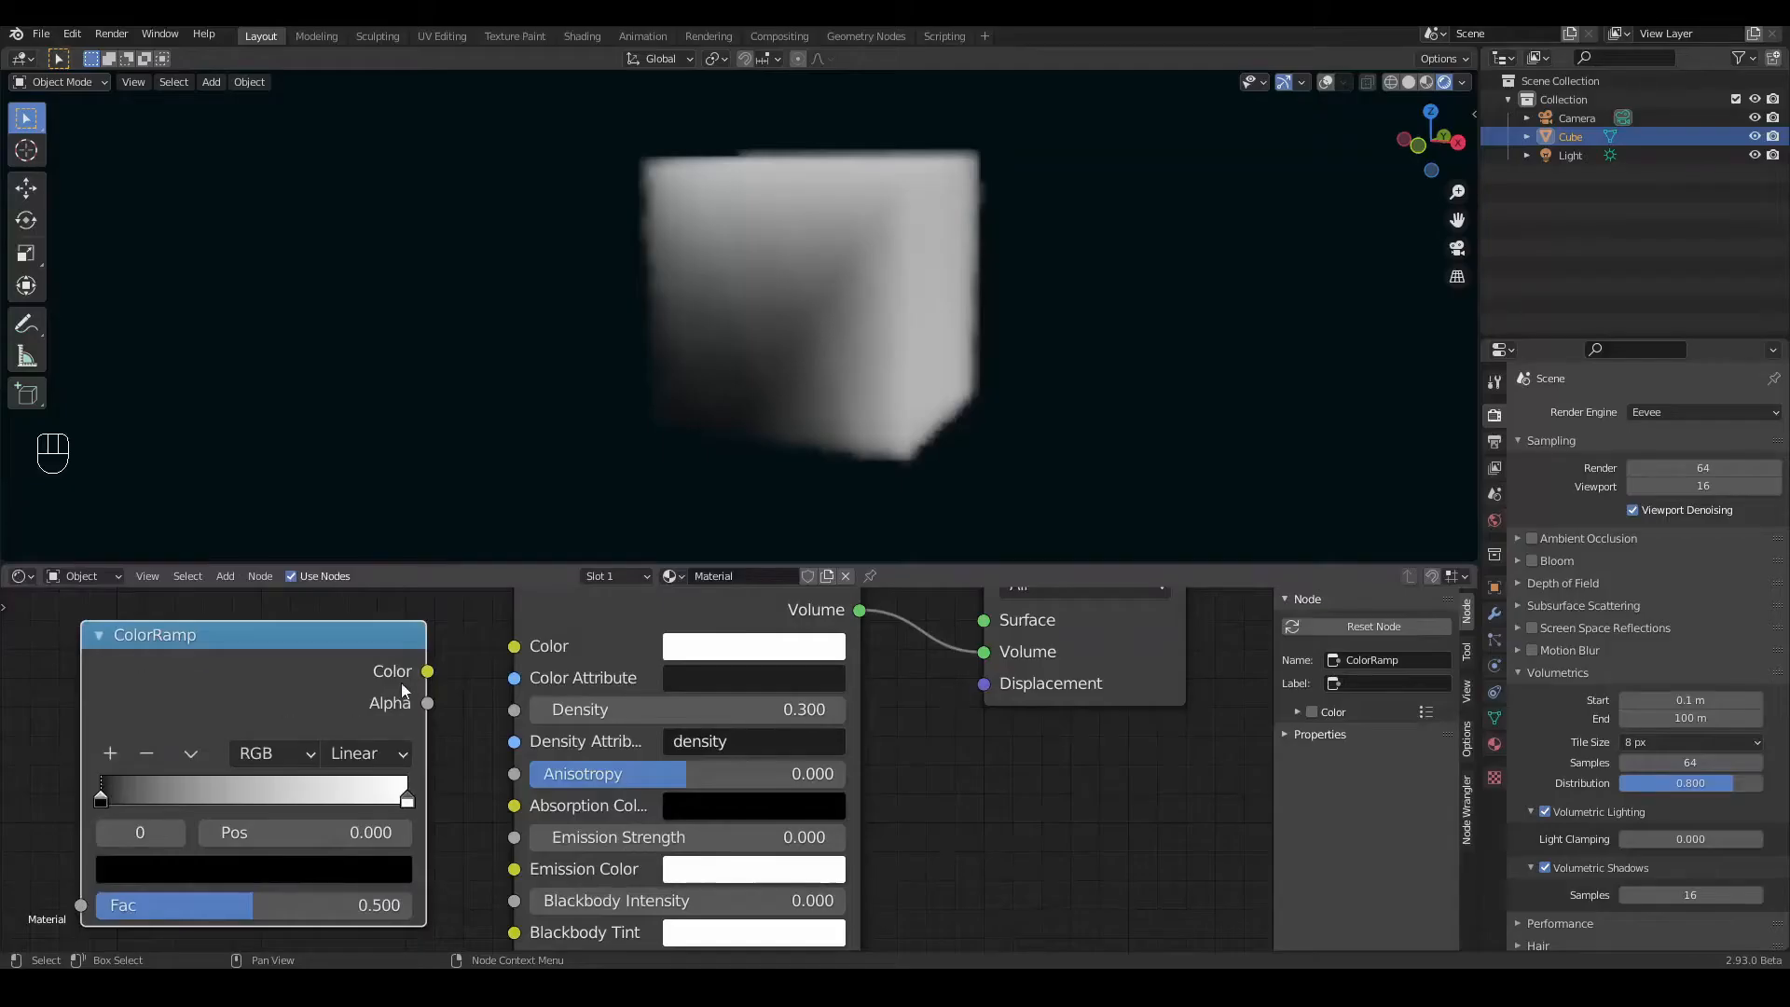
drag(1079, 370, 1122, 362)
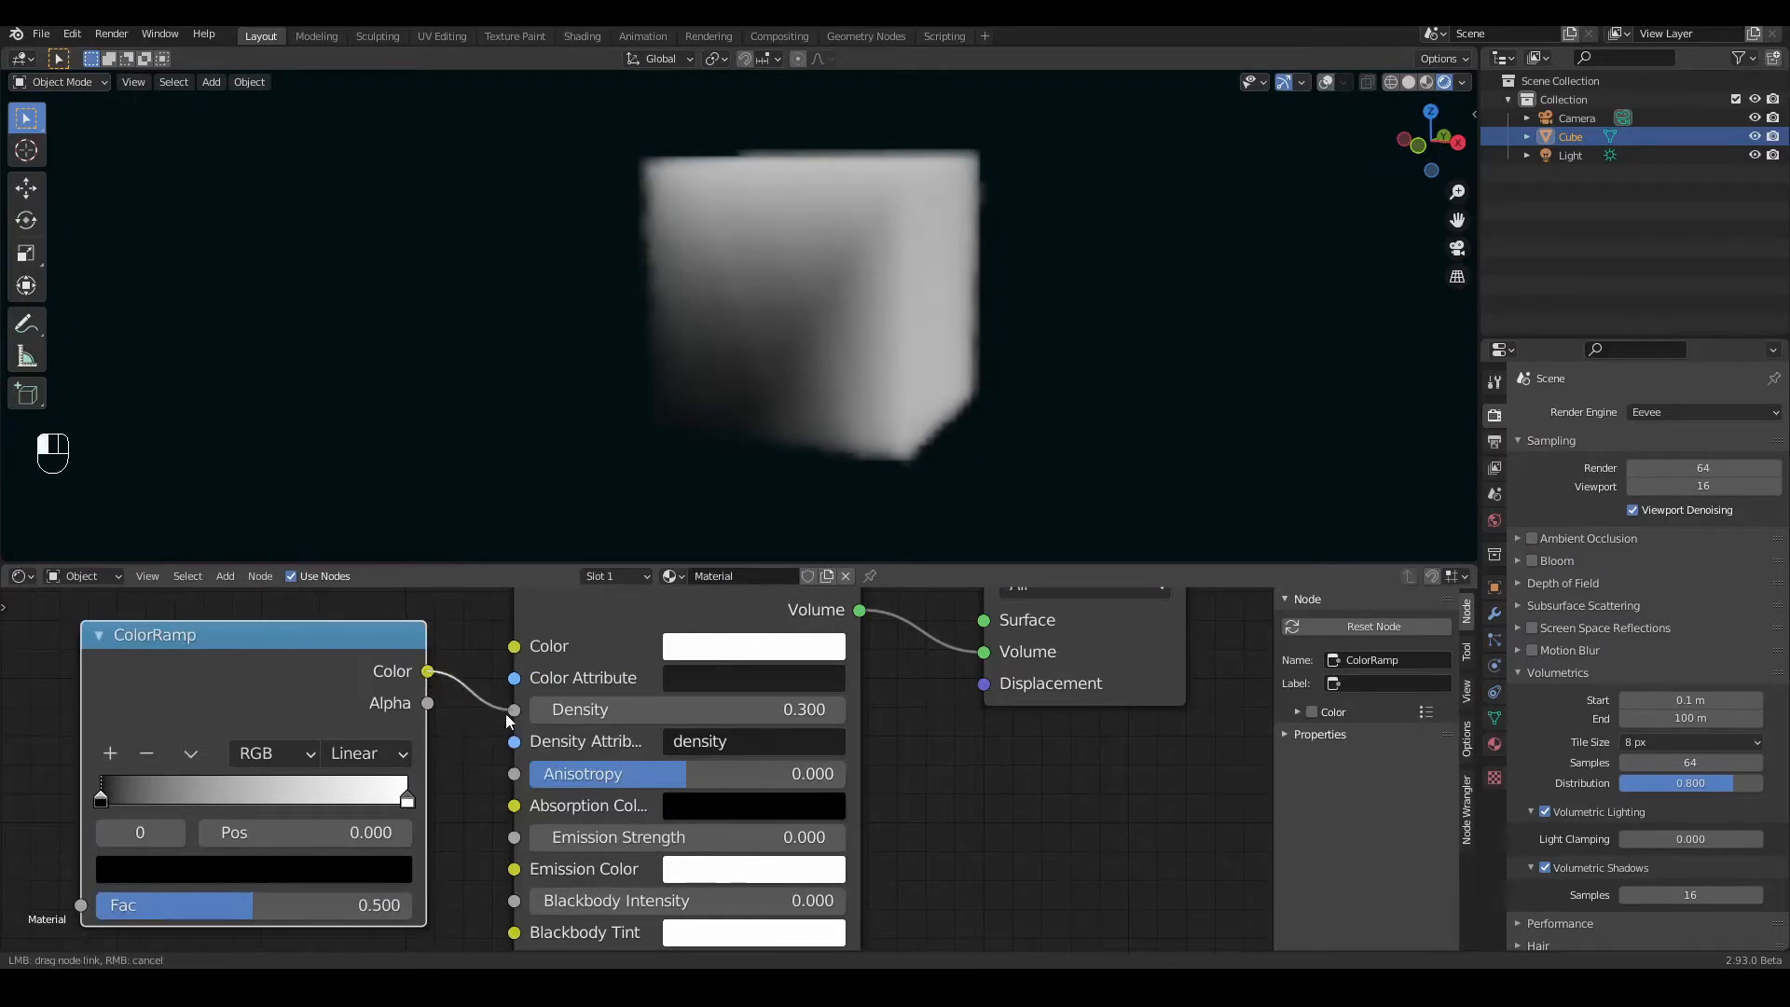
drag(509, 720, 514, 711)
Step: Try brightening the ColorRamp's black stop to near white and set it back to black
middle_drag(973, 828, 100, 743)
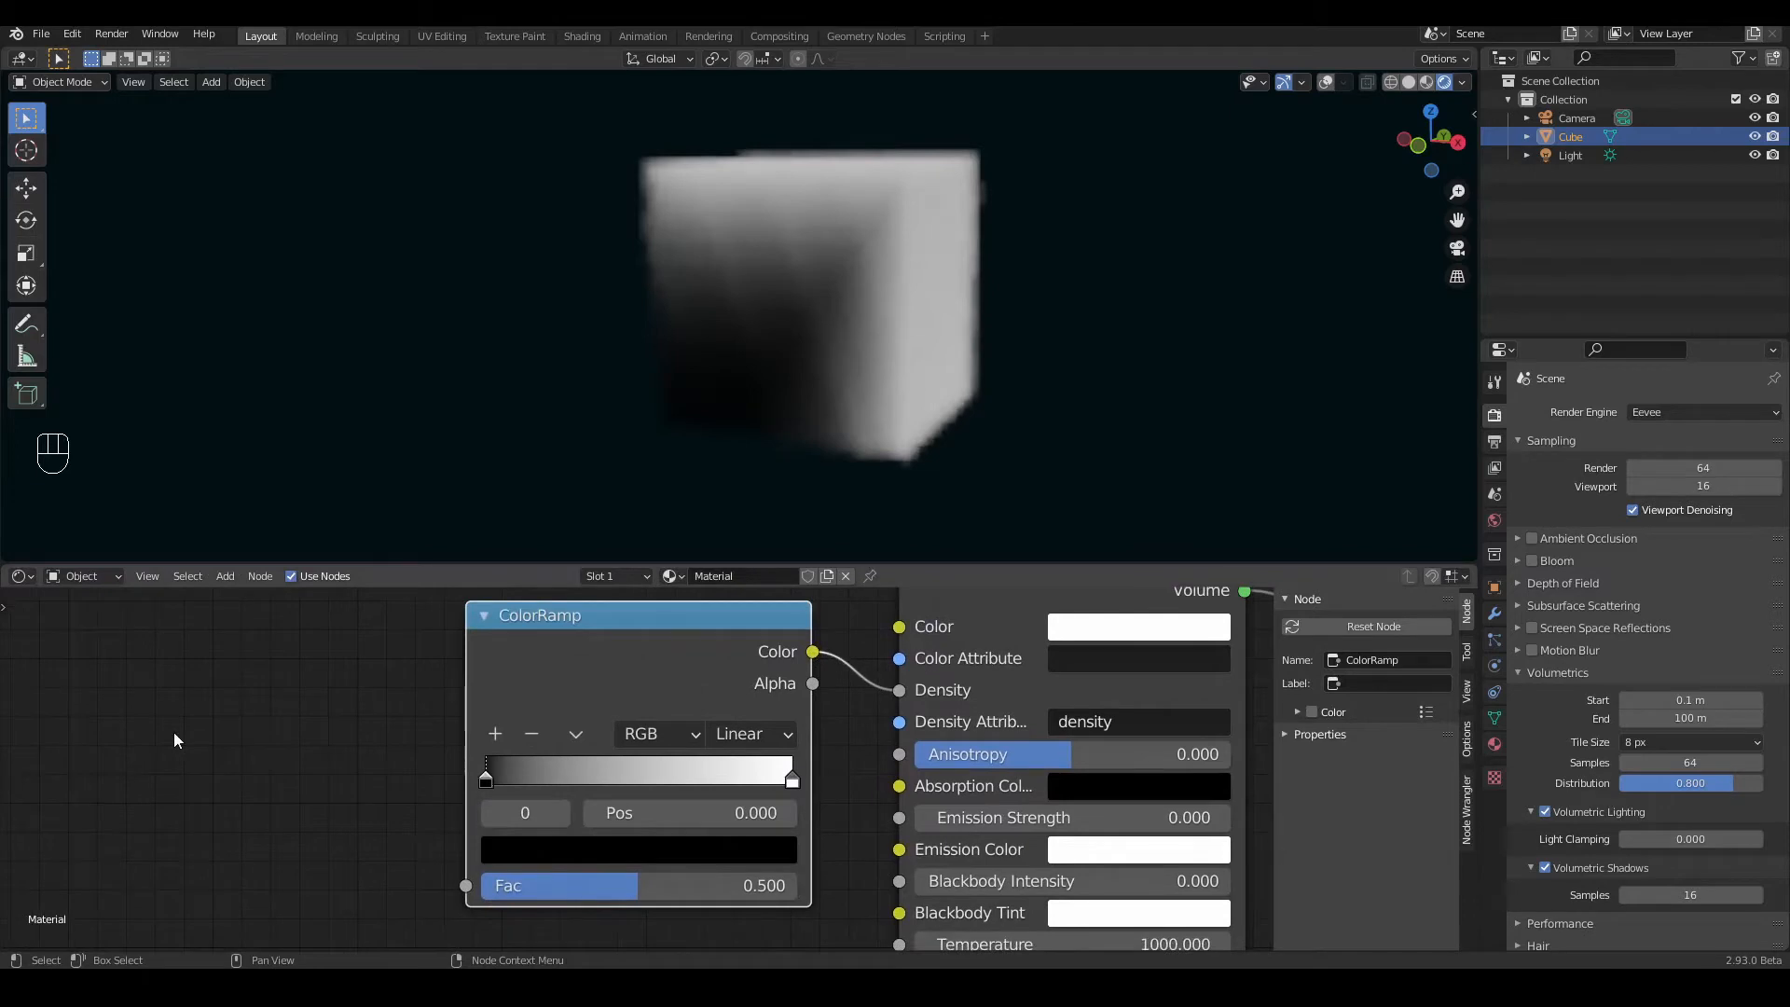
click(793, 780)
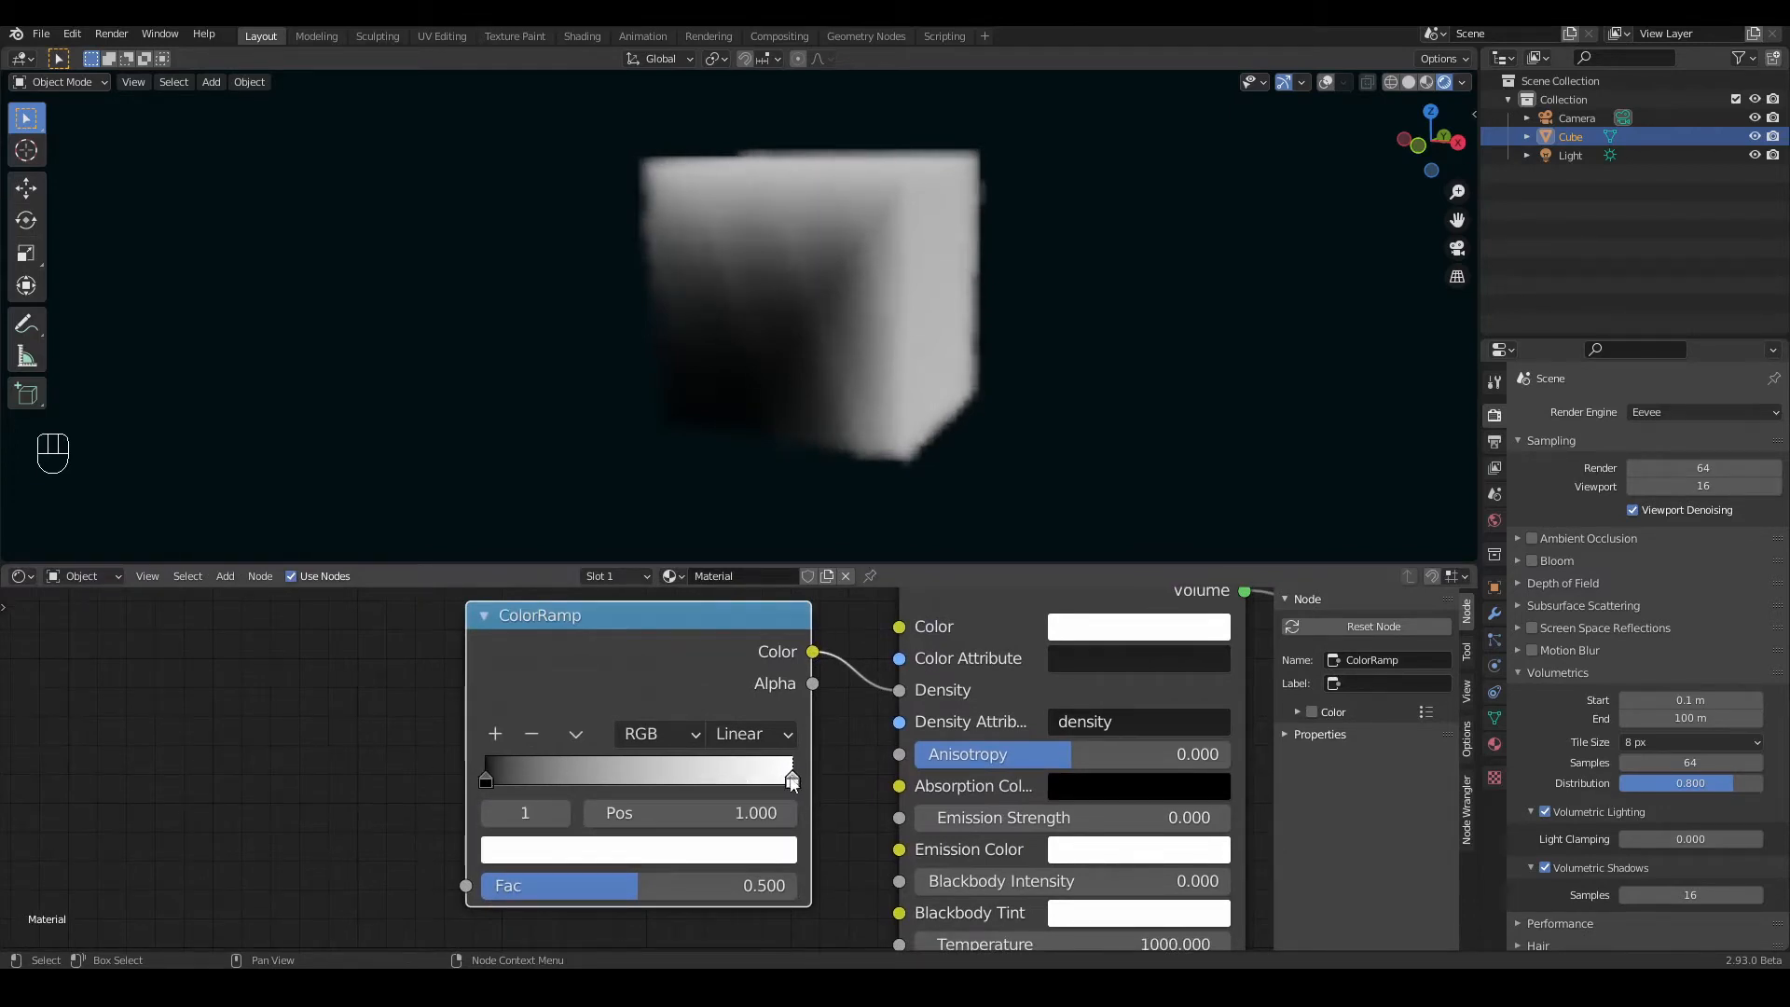
click(746, 851)
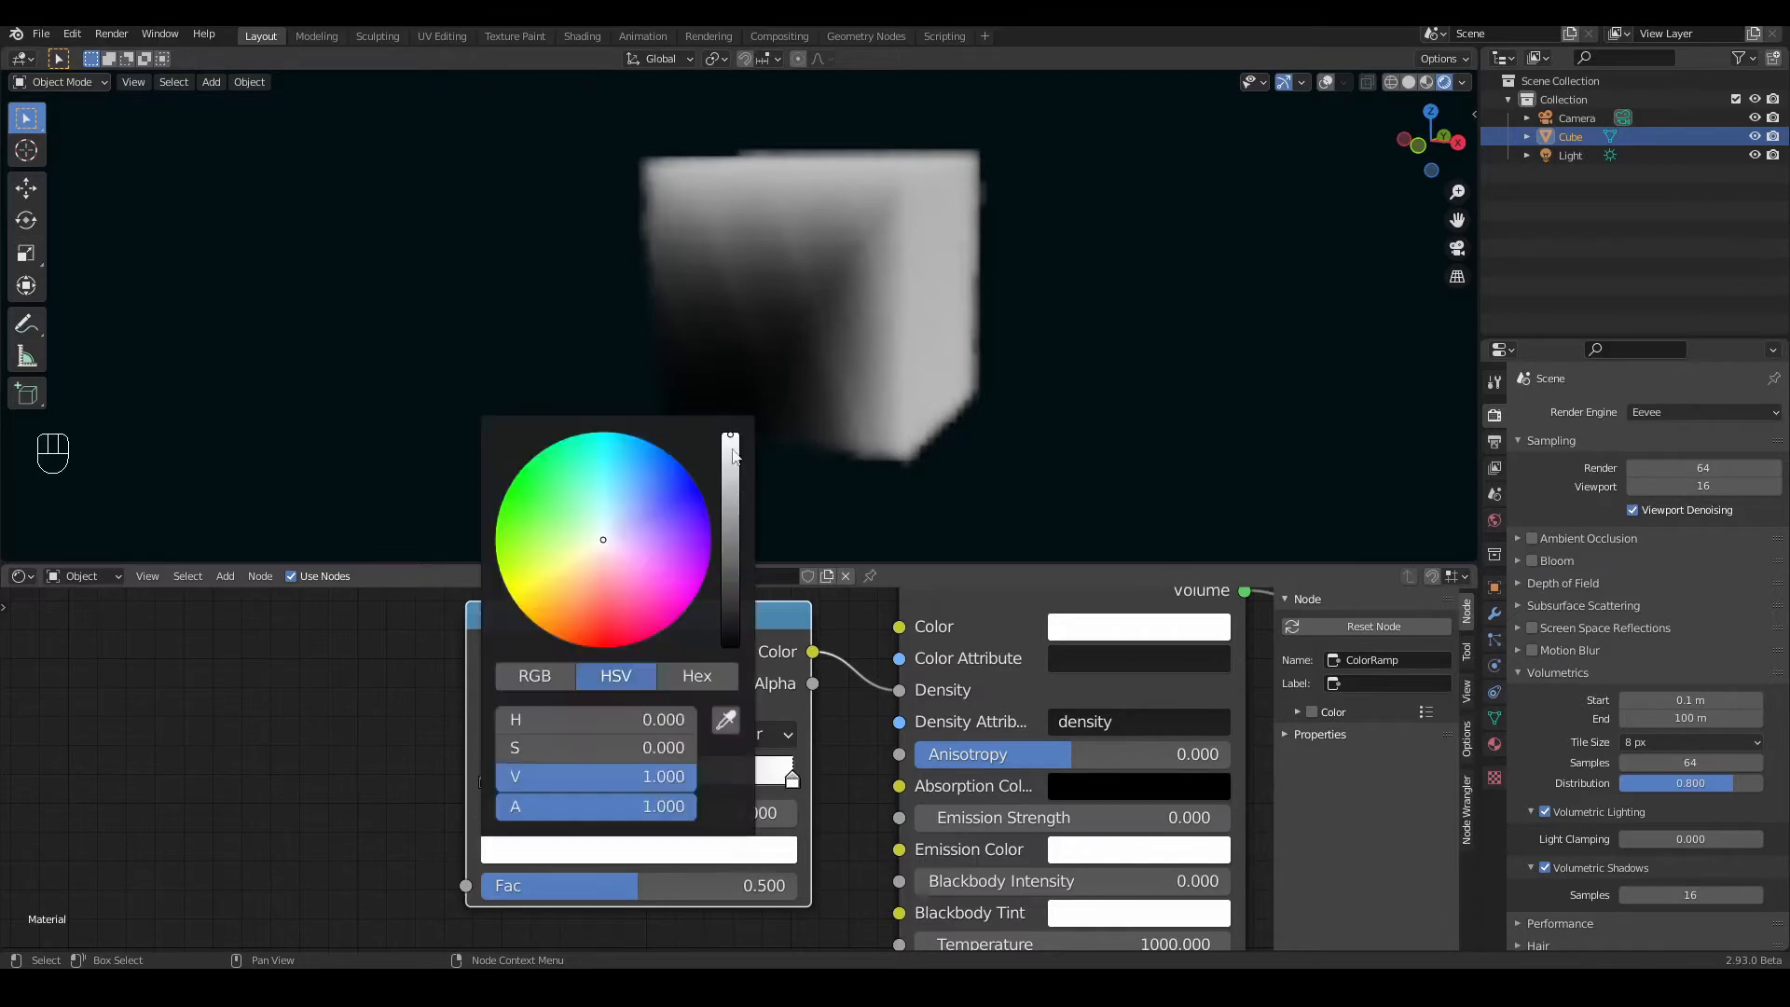
mouse_move(732, 439)
mouse_down()
mouse_move(730, 606)
mouse_move(731, 435)
mouse_up()
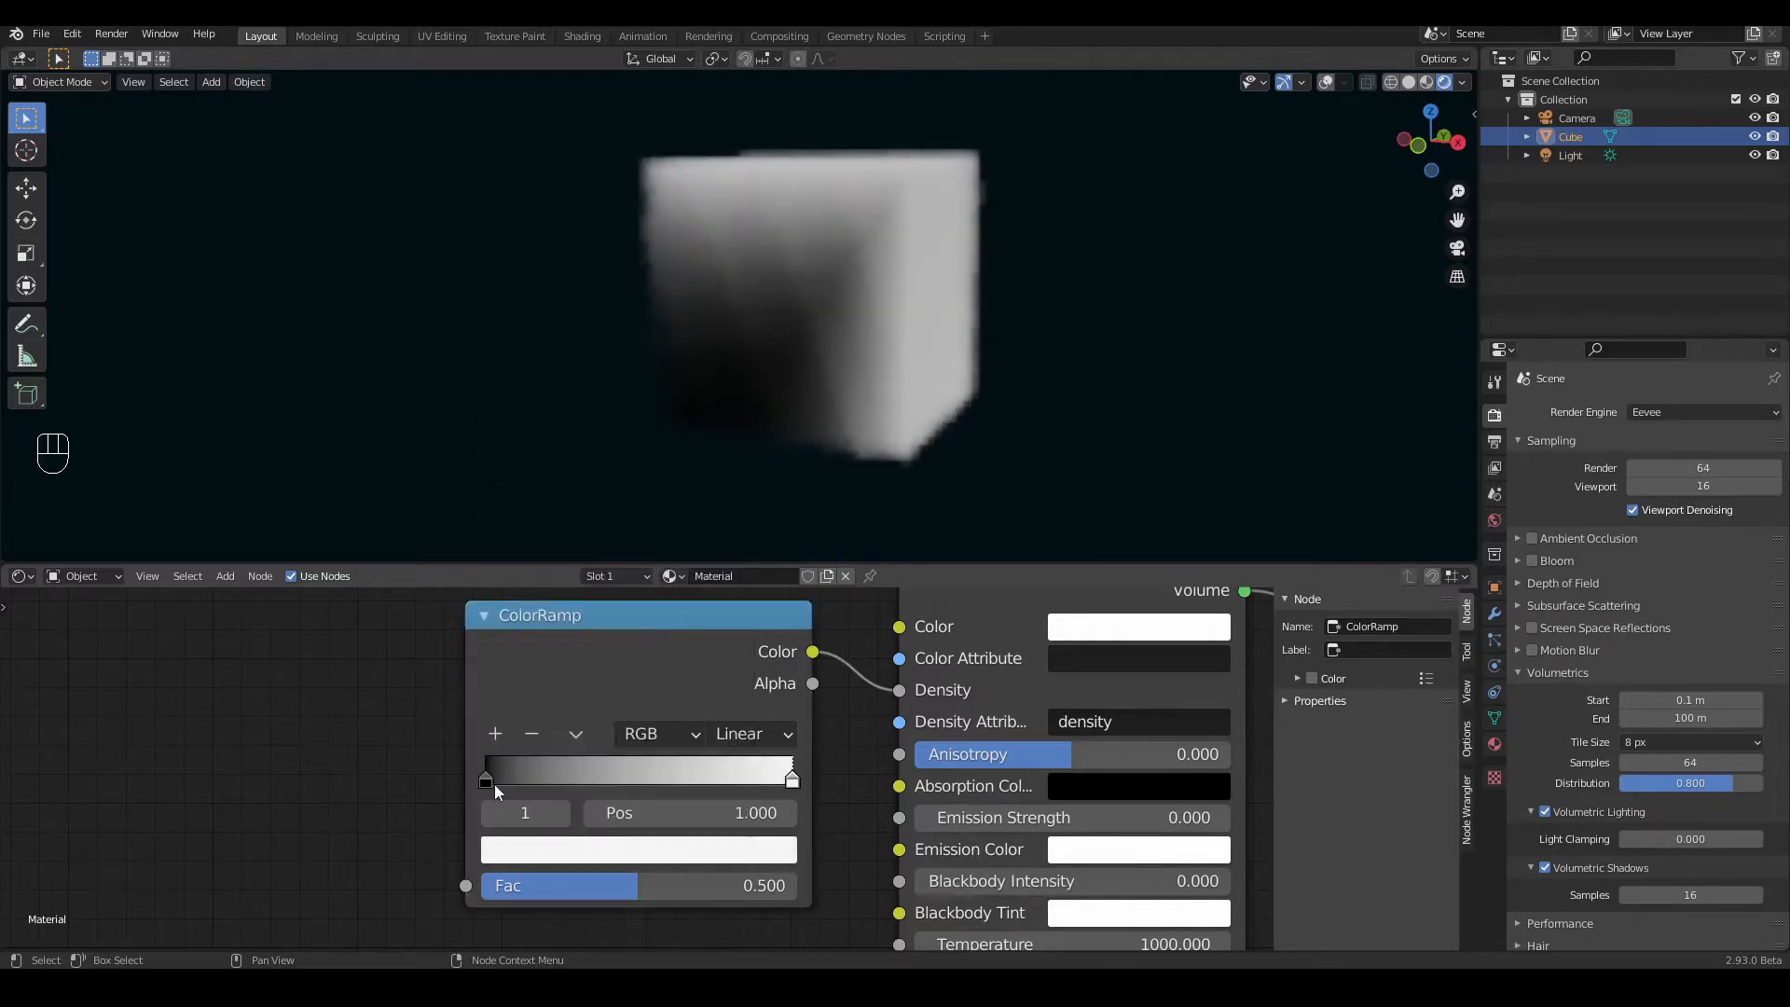
click(484, 780)
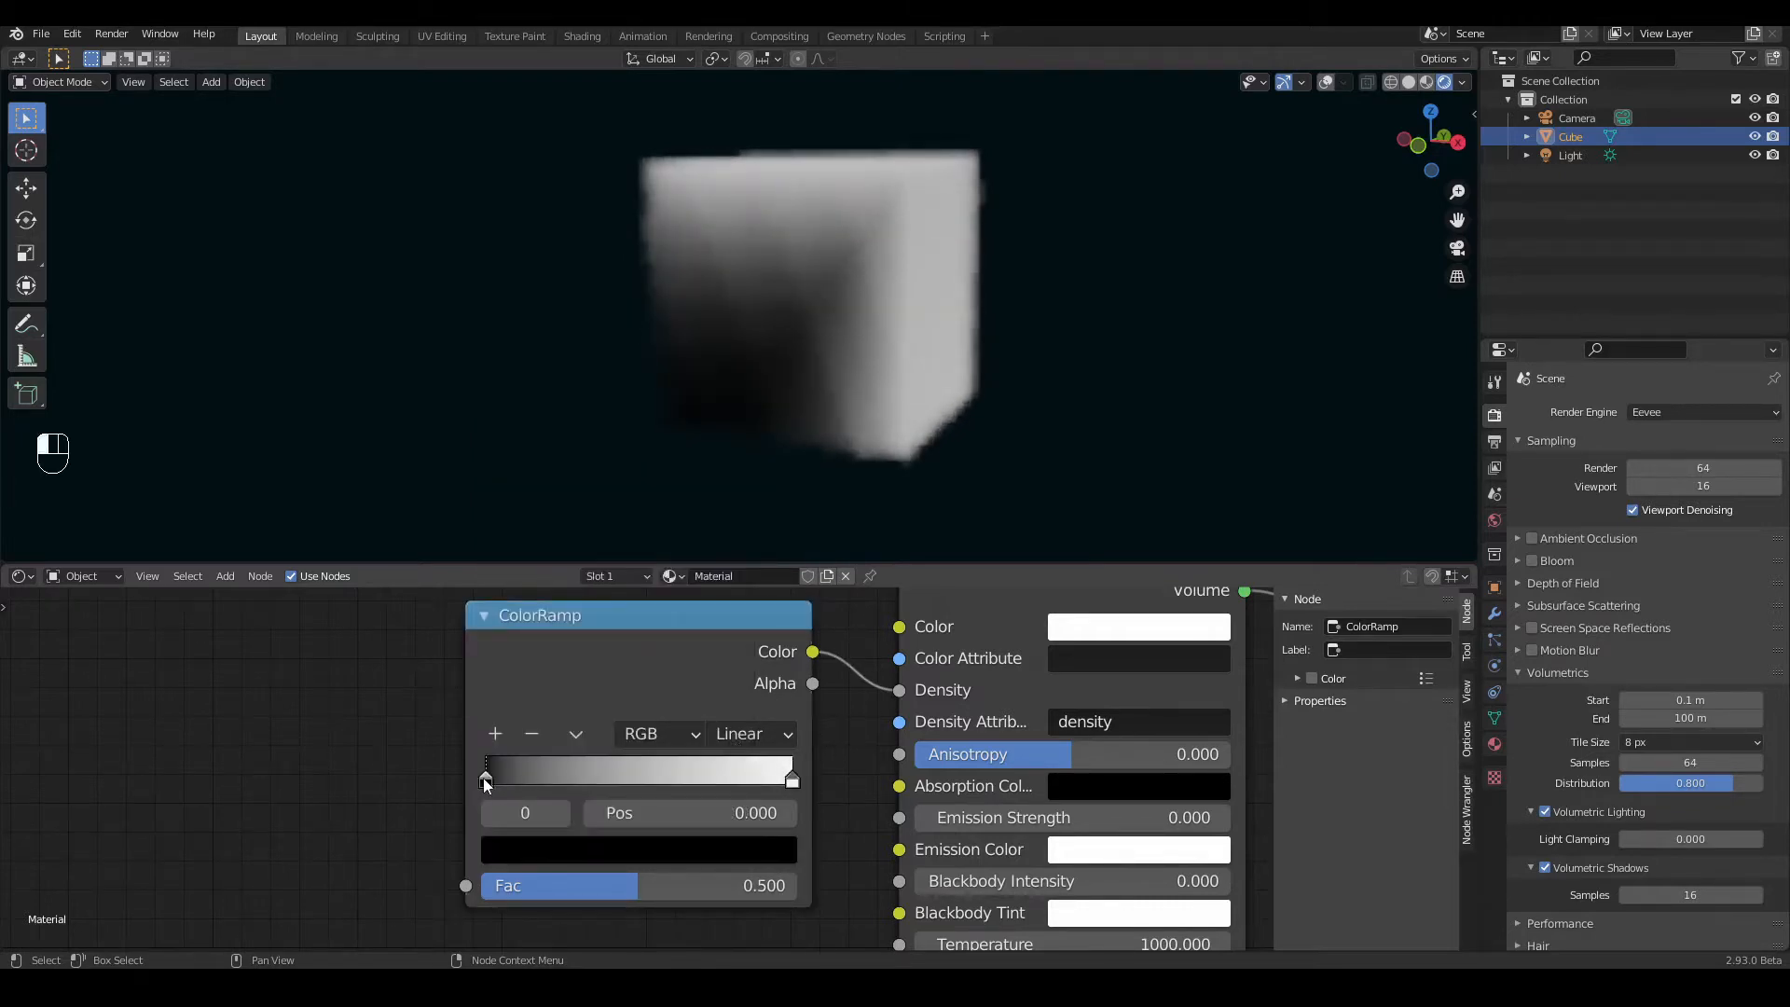
click(537, 849)
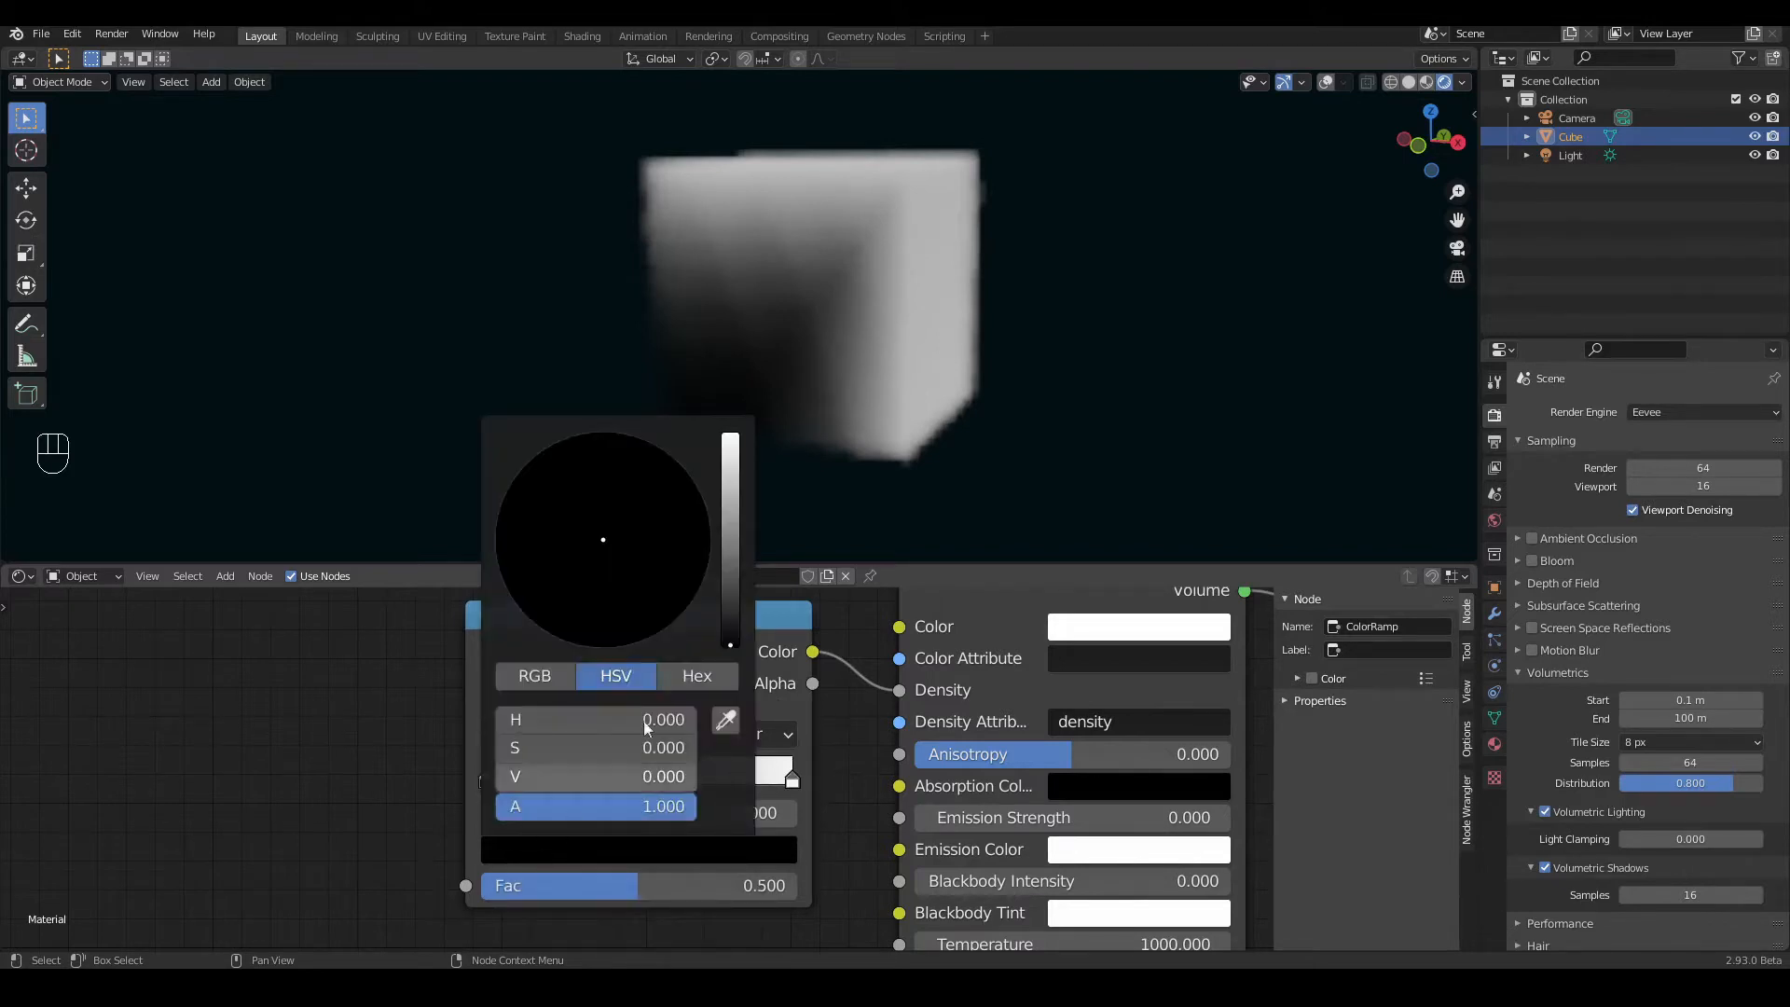
drag(731, 644, 730, 457)
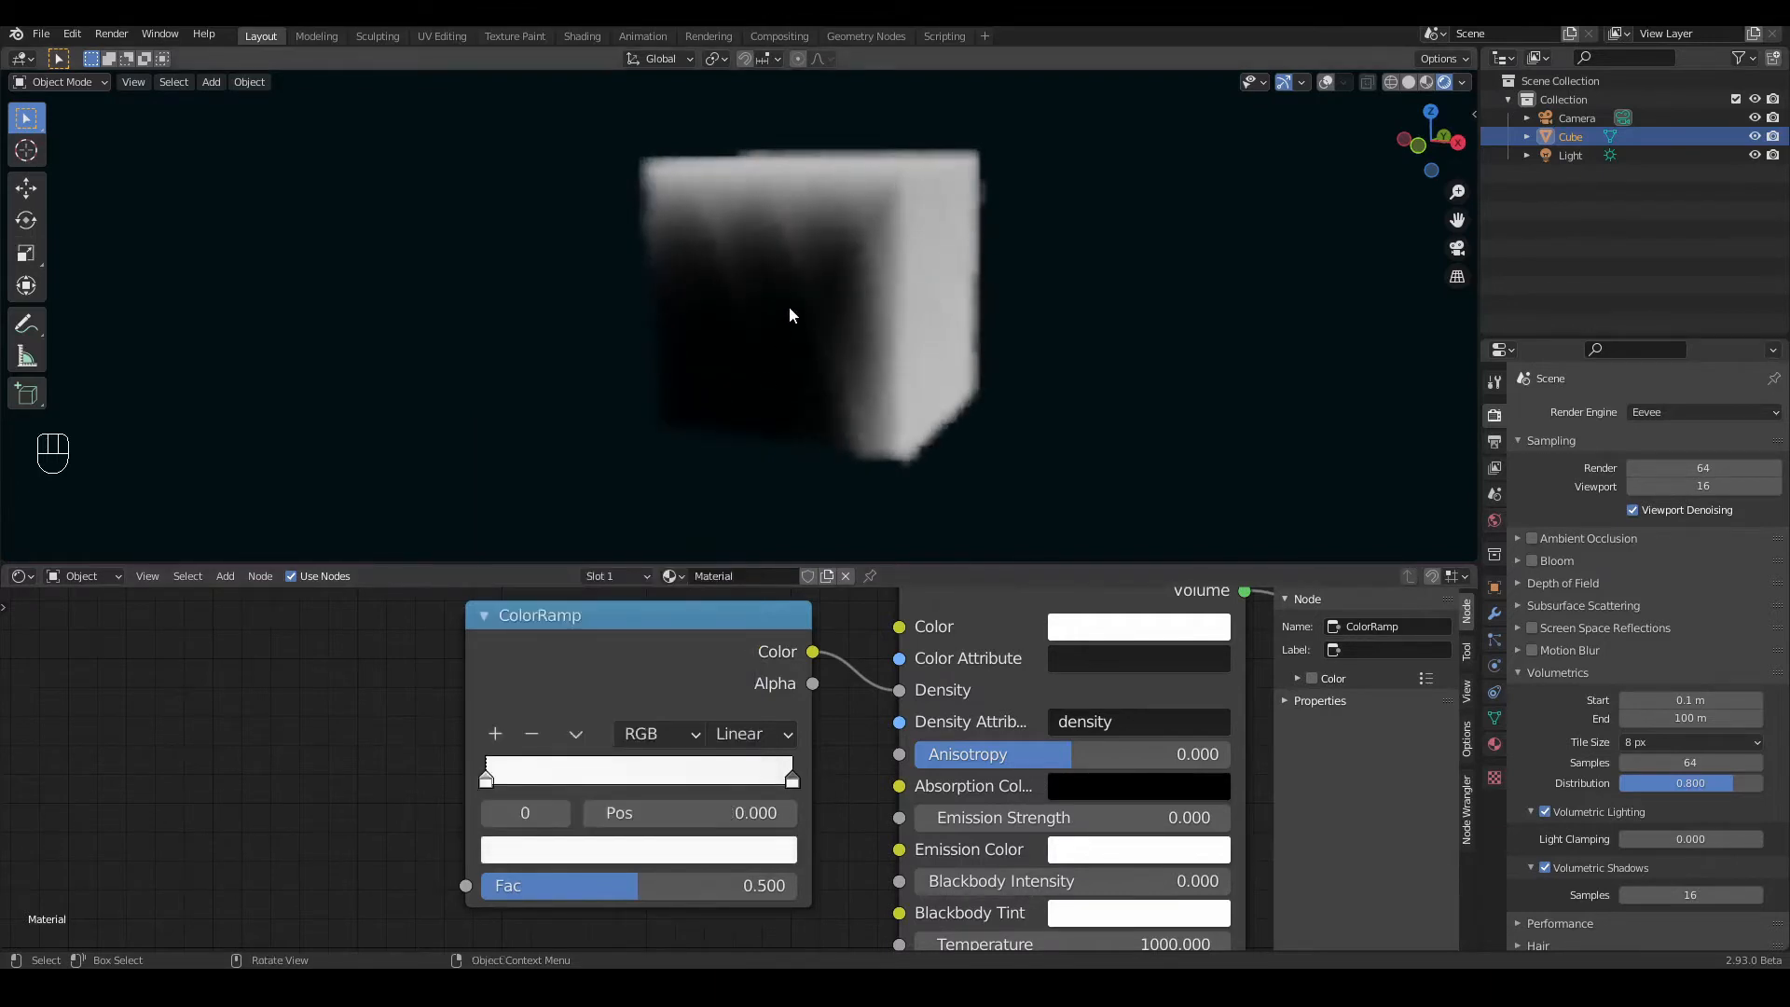
click(597, 850)
click(735, 643)
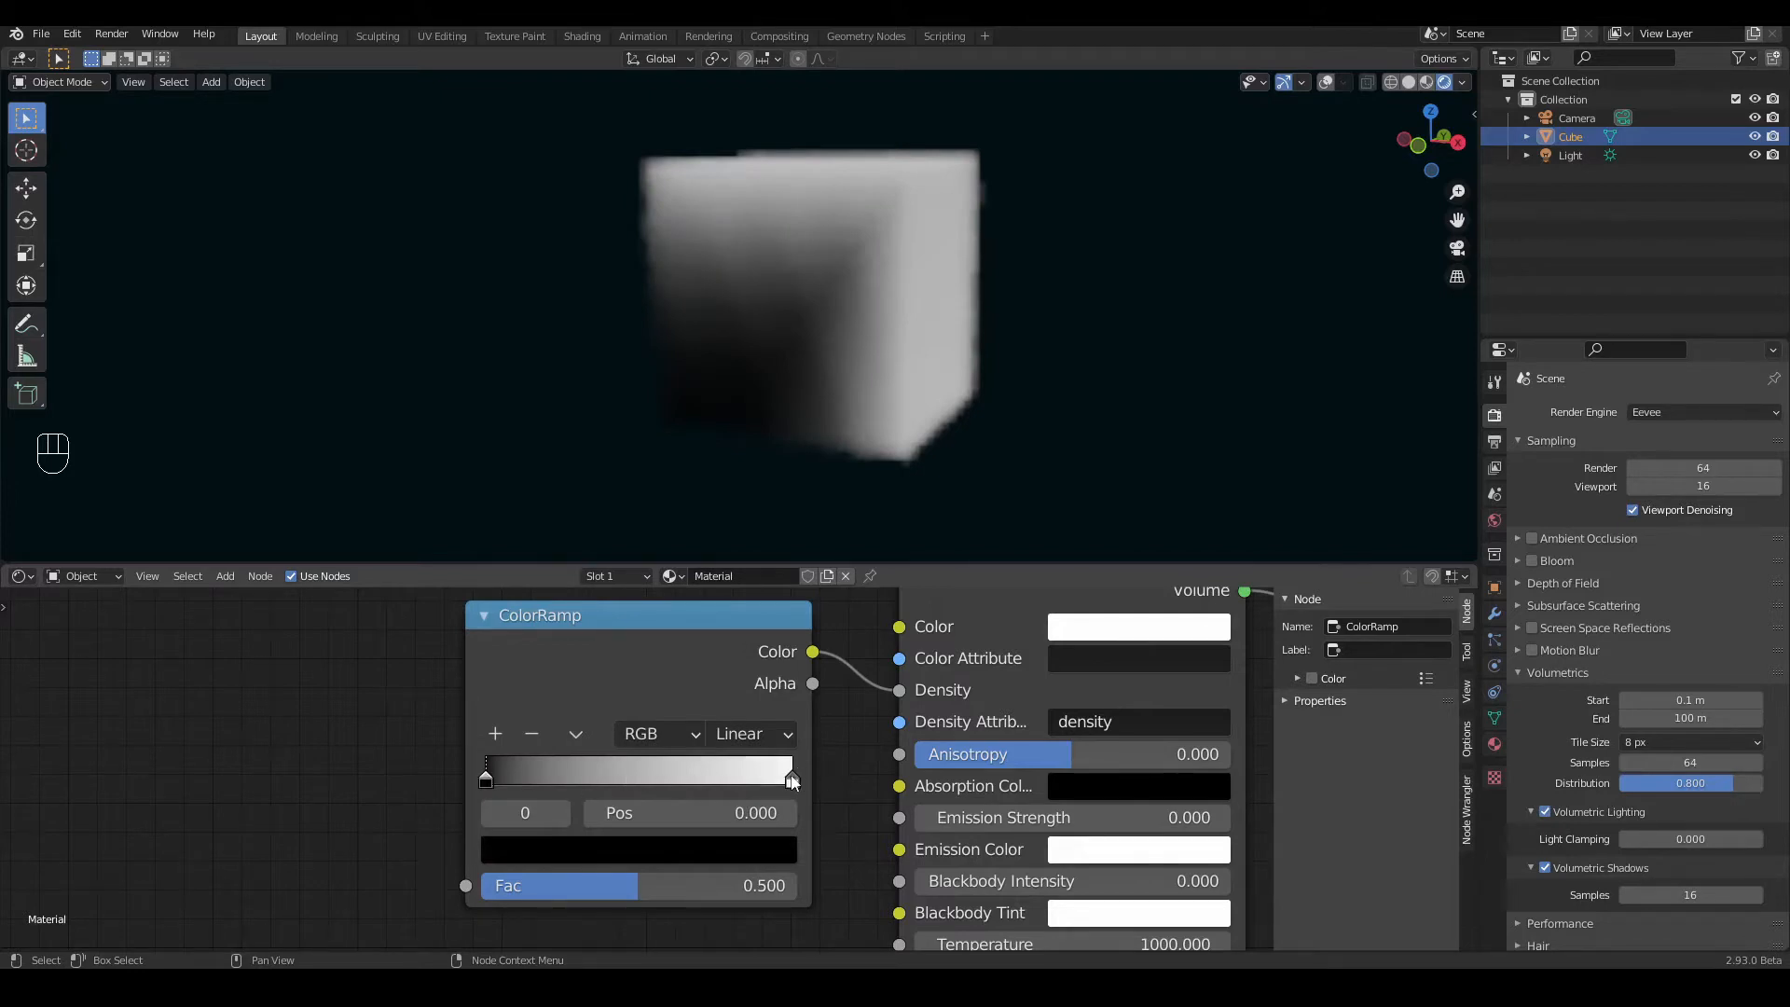
Step: Try the ColorRamp's white stop at position 0.086 and return it to 1.000, keeping the black stop at 0.000
drag(792, 780, 512, 780)
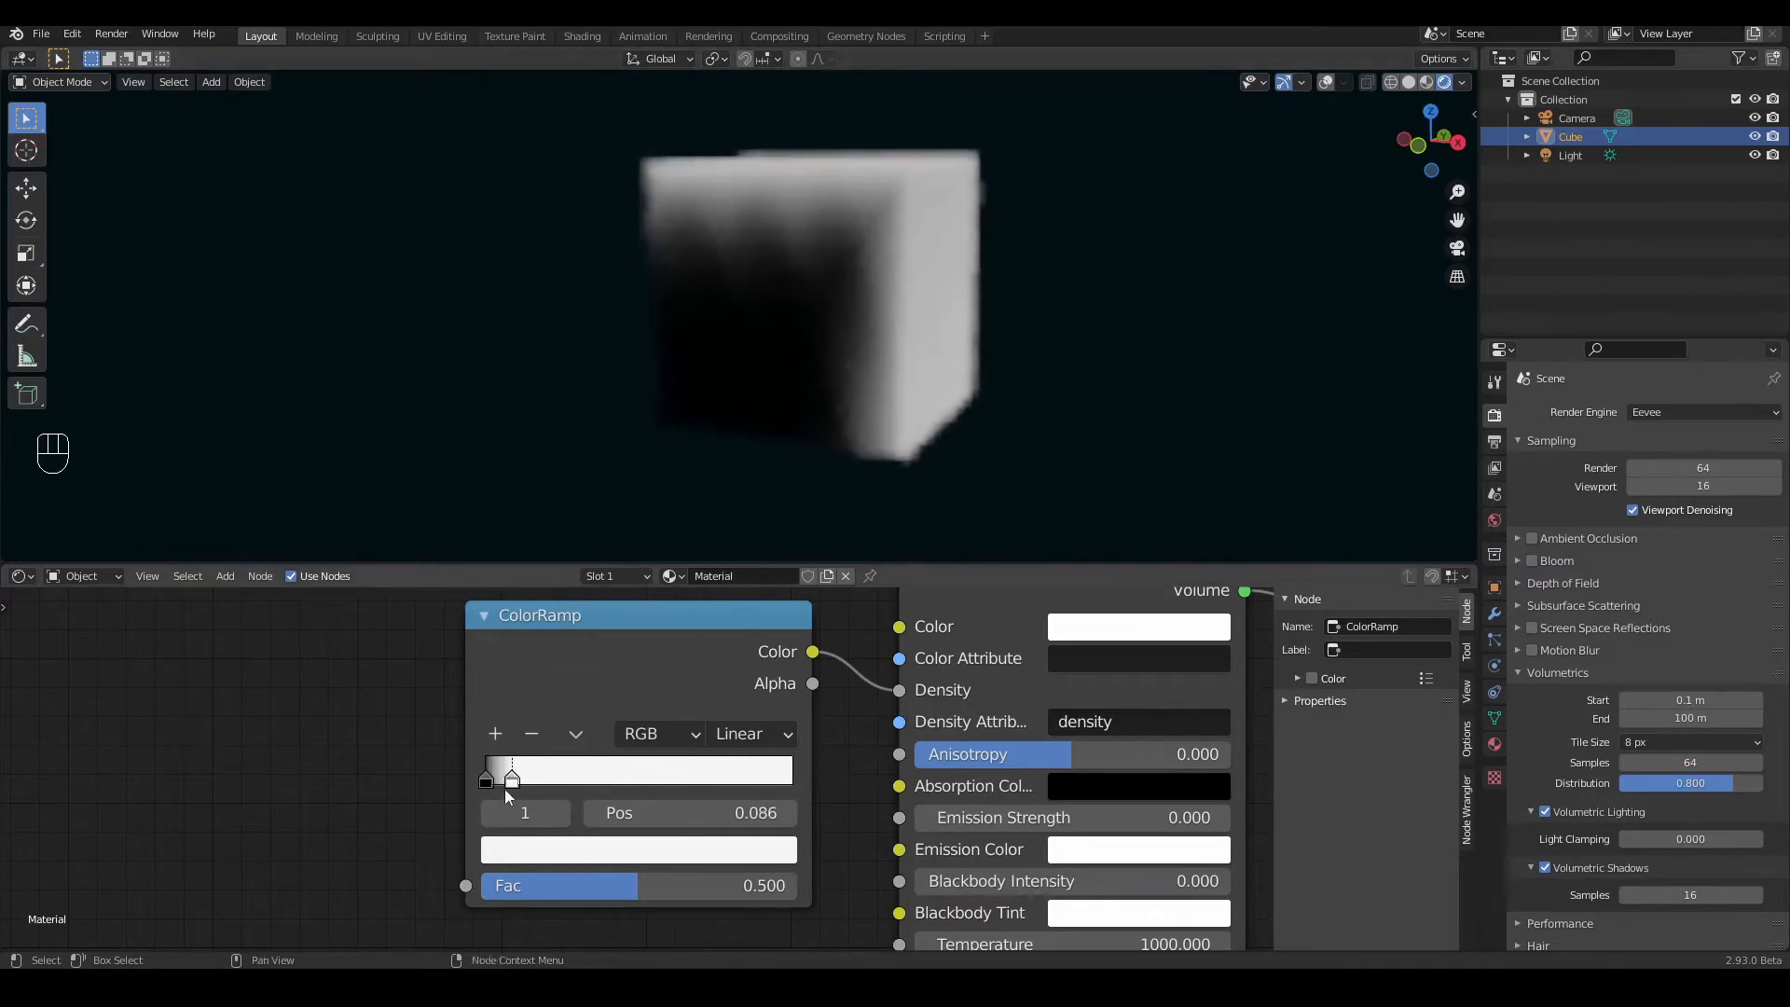
drag(512, 780, 792, 780)
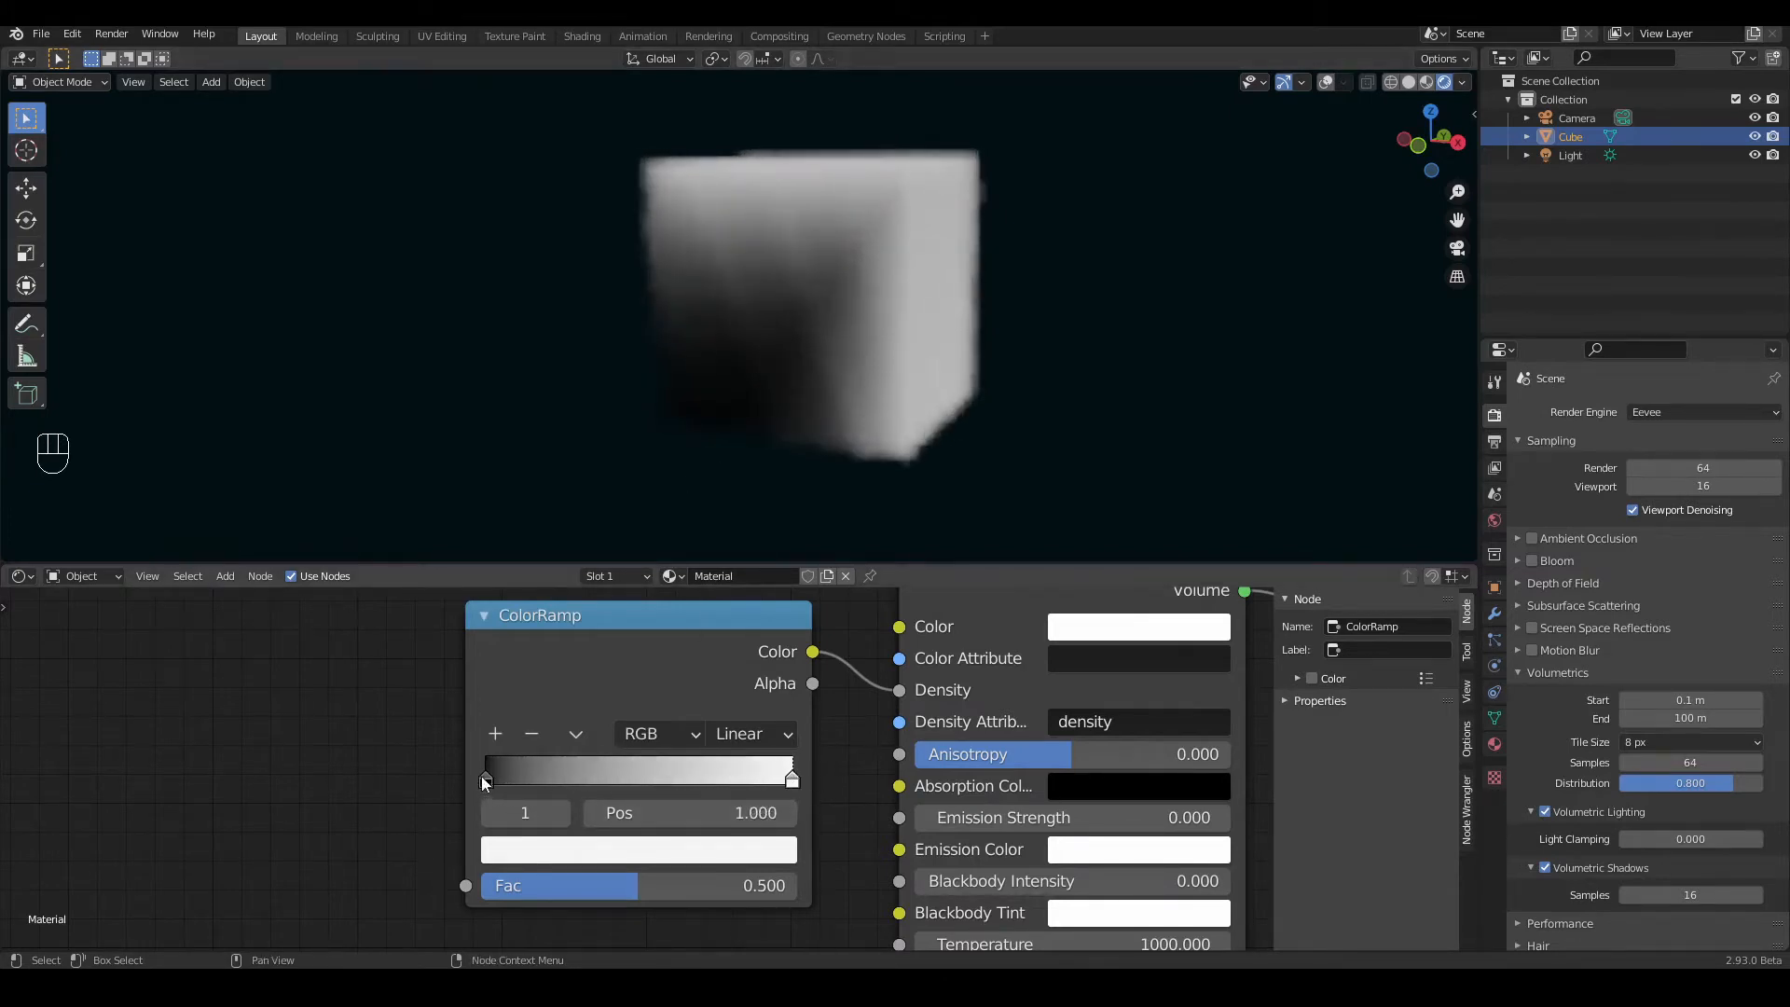
mouse_move(483, 778)
mouse_down()
mouse_move(647, 795)
mouse_move(506, 795)
mouse_move(685, 804)
mouse_move(459, 787)
mouse_up()
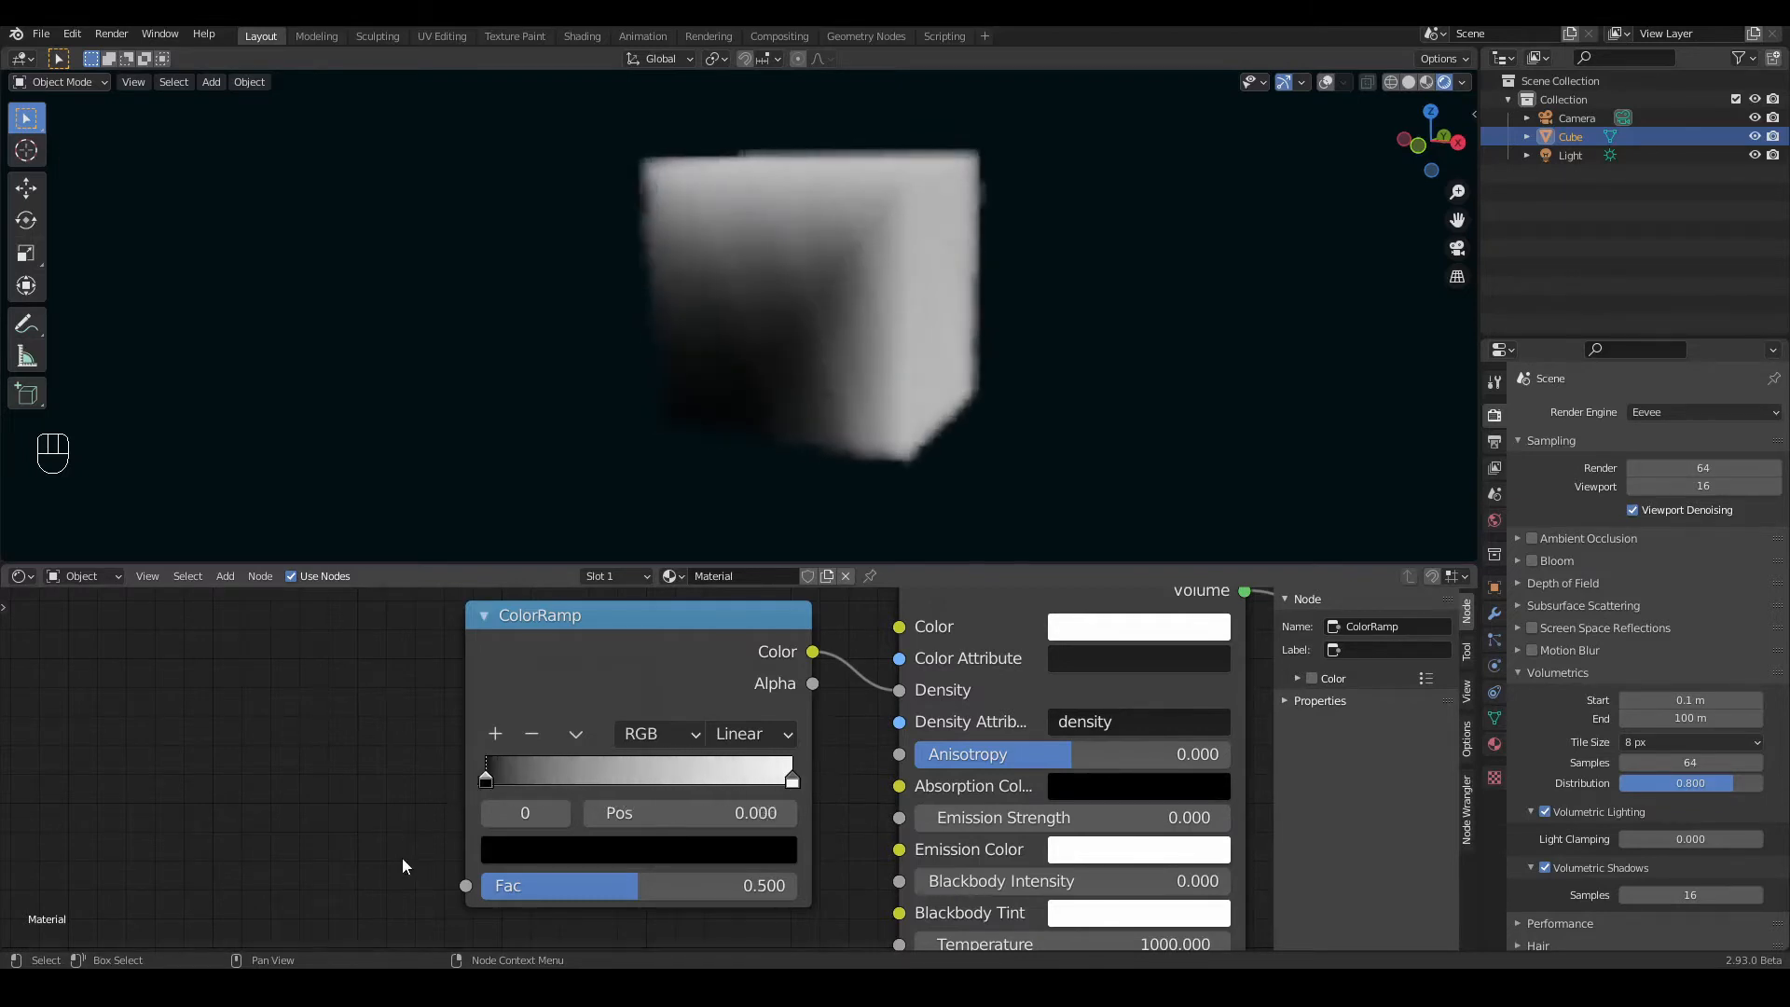
Step: Add a Noise Texture node before the ColorRamp and connect its Fac output to the ColorRamp's Fac input
scroll(339, 775, down, 2)
middle_drag(317, 763, 456, 768)
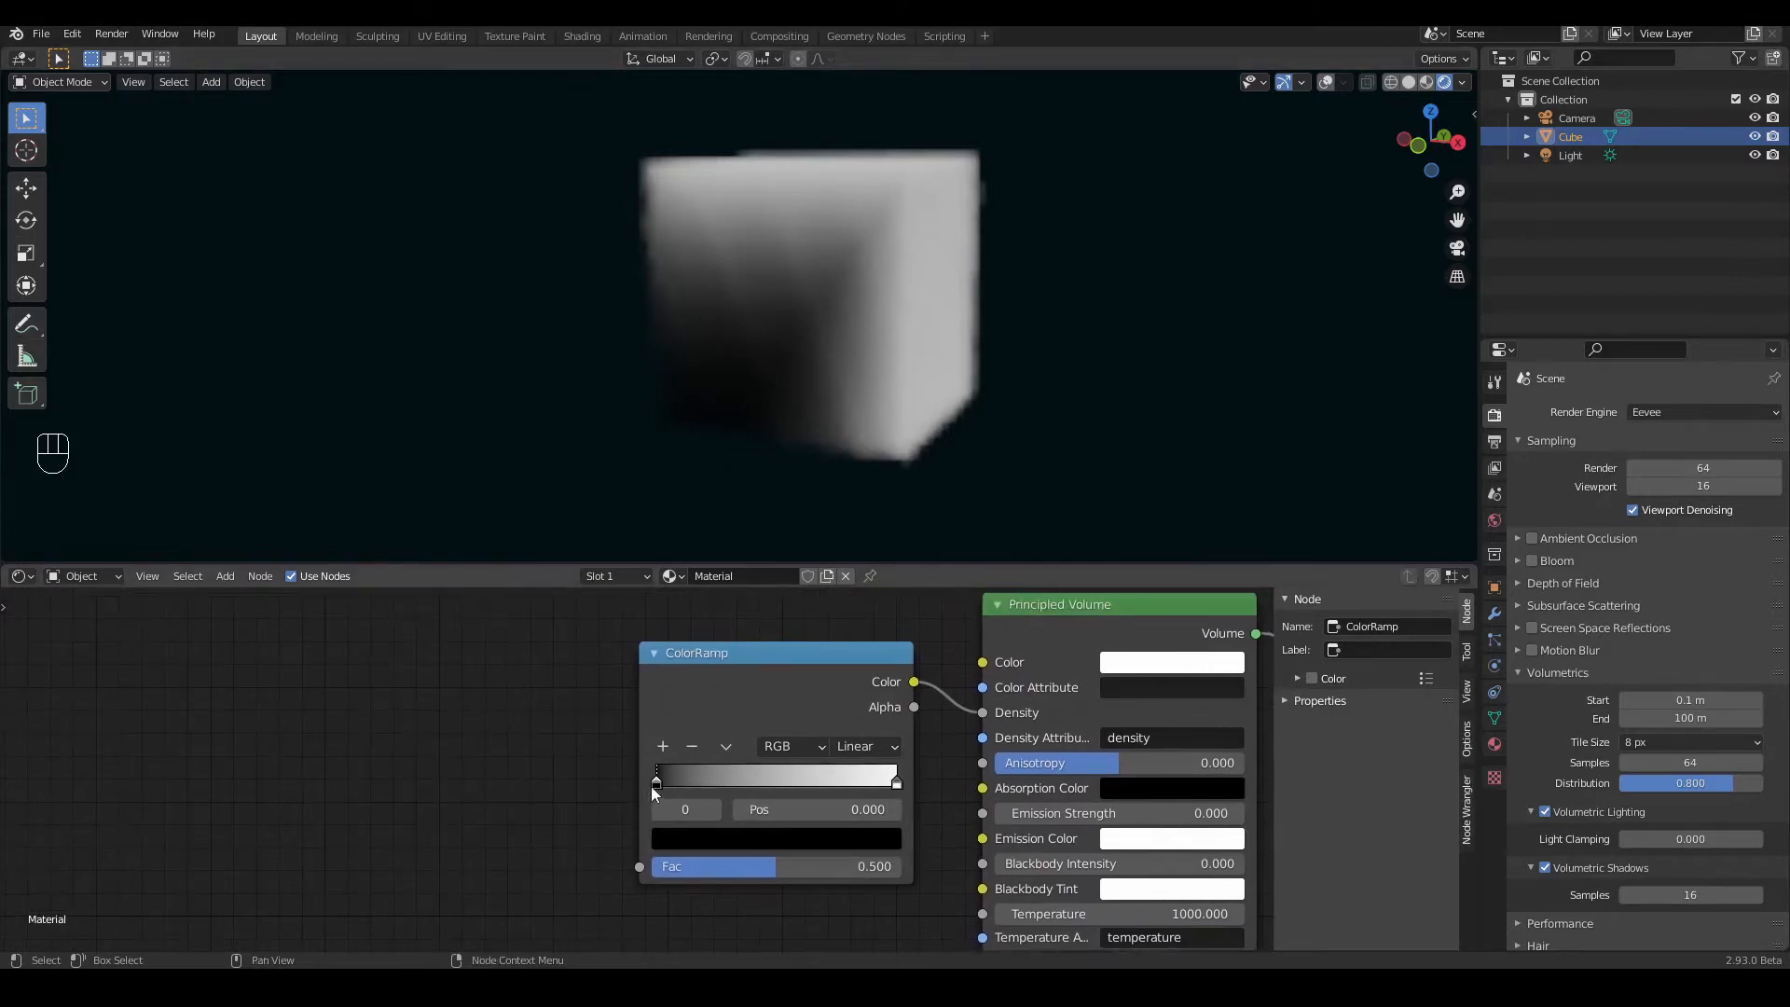
click(657, 683)
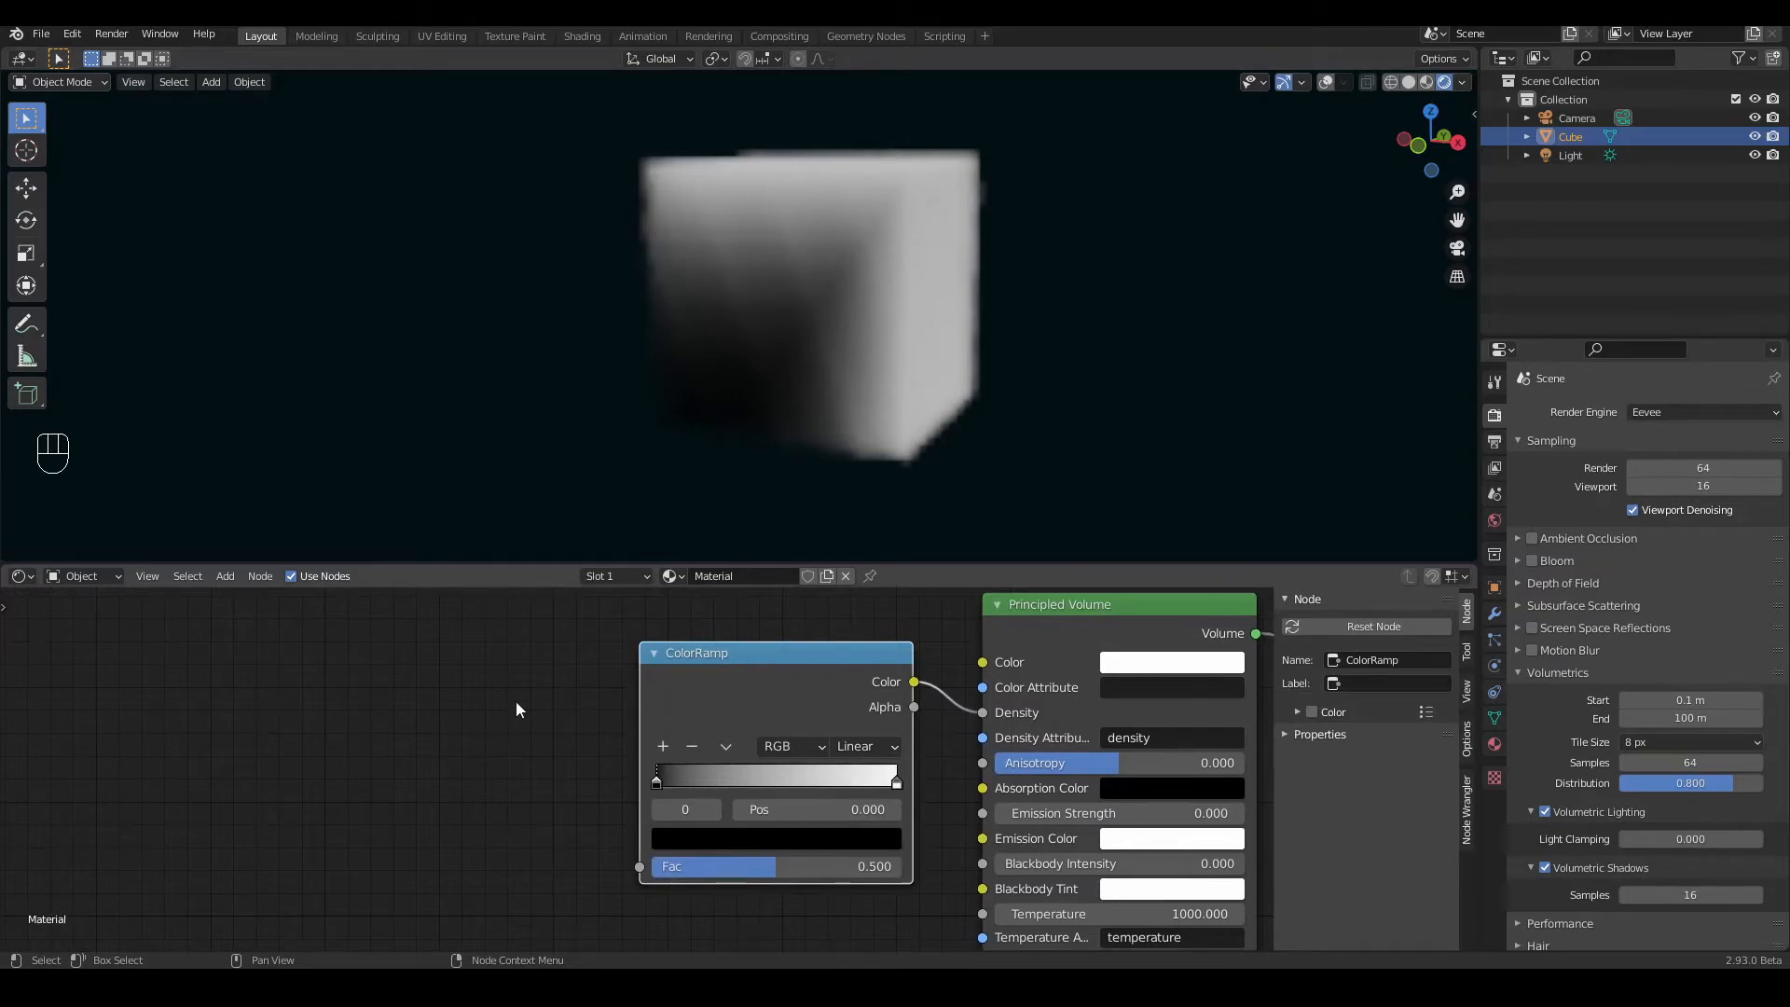
key(shift+a)
mouse_move(474, 646)
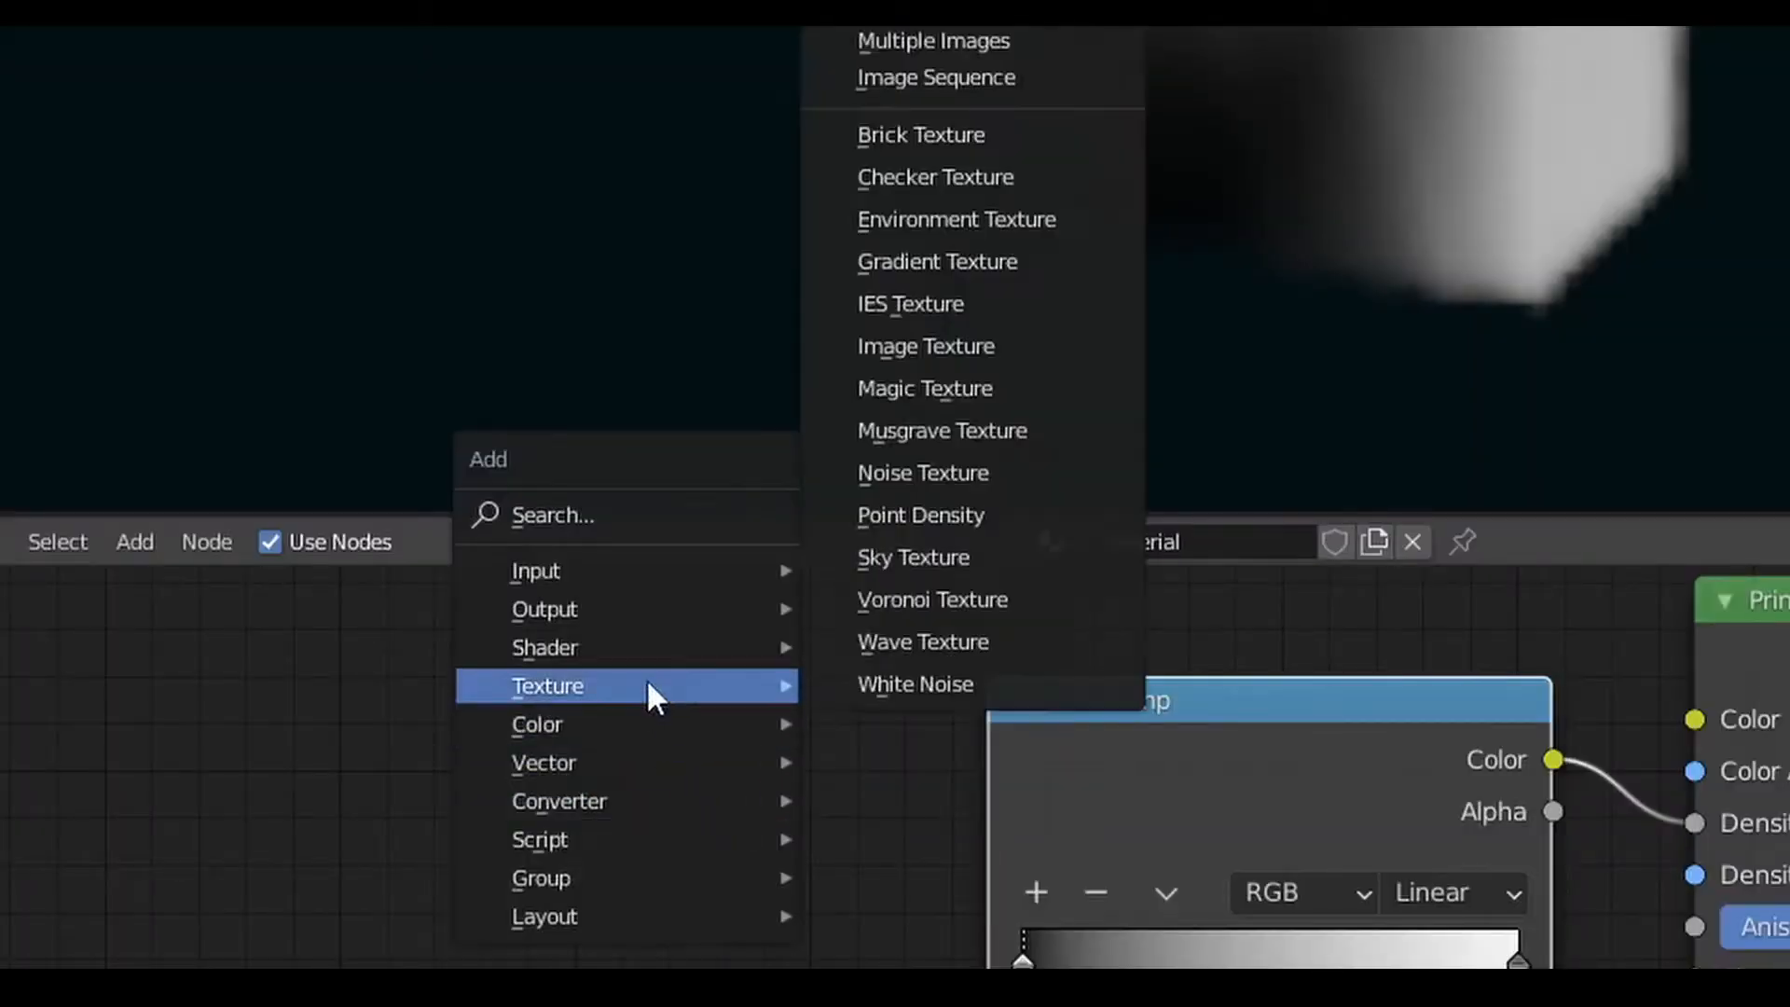
click(918, 473)
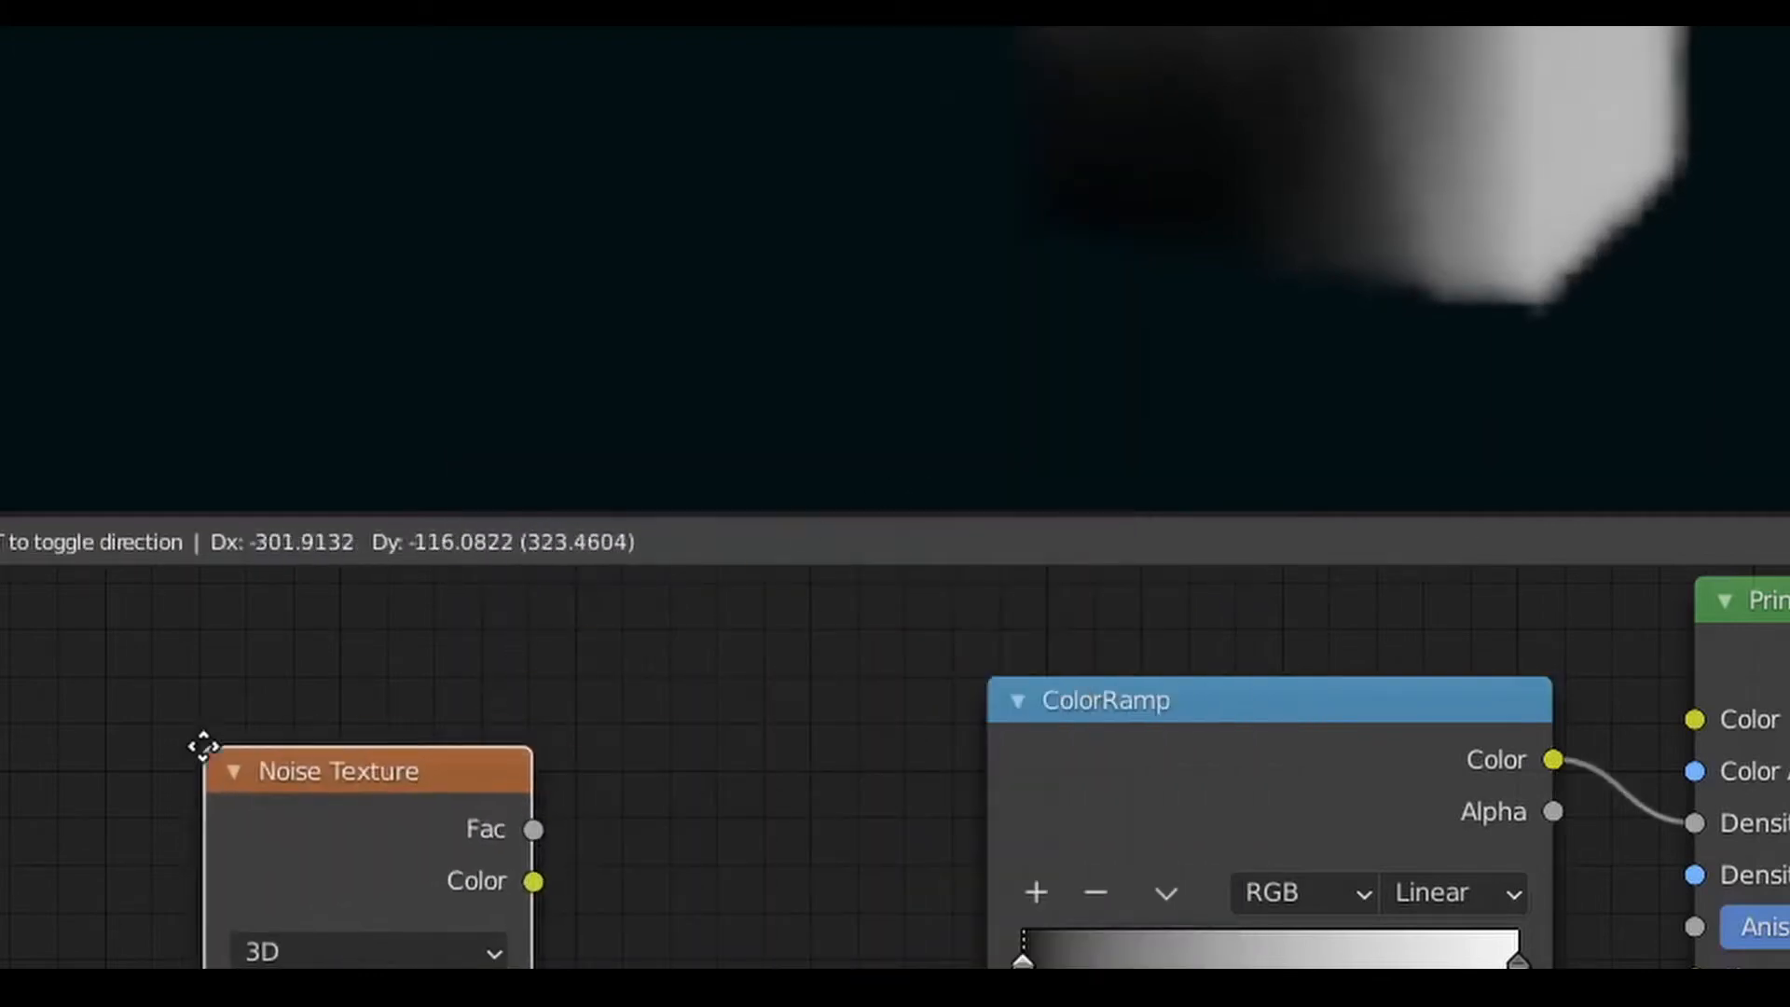
click(284, 727)
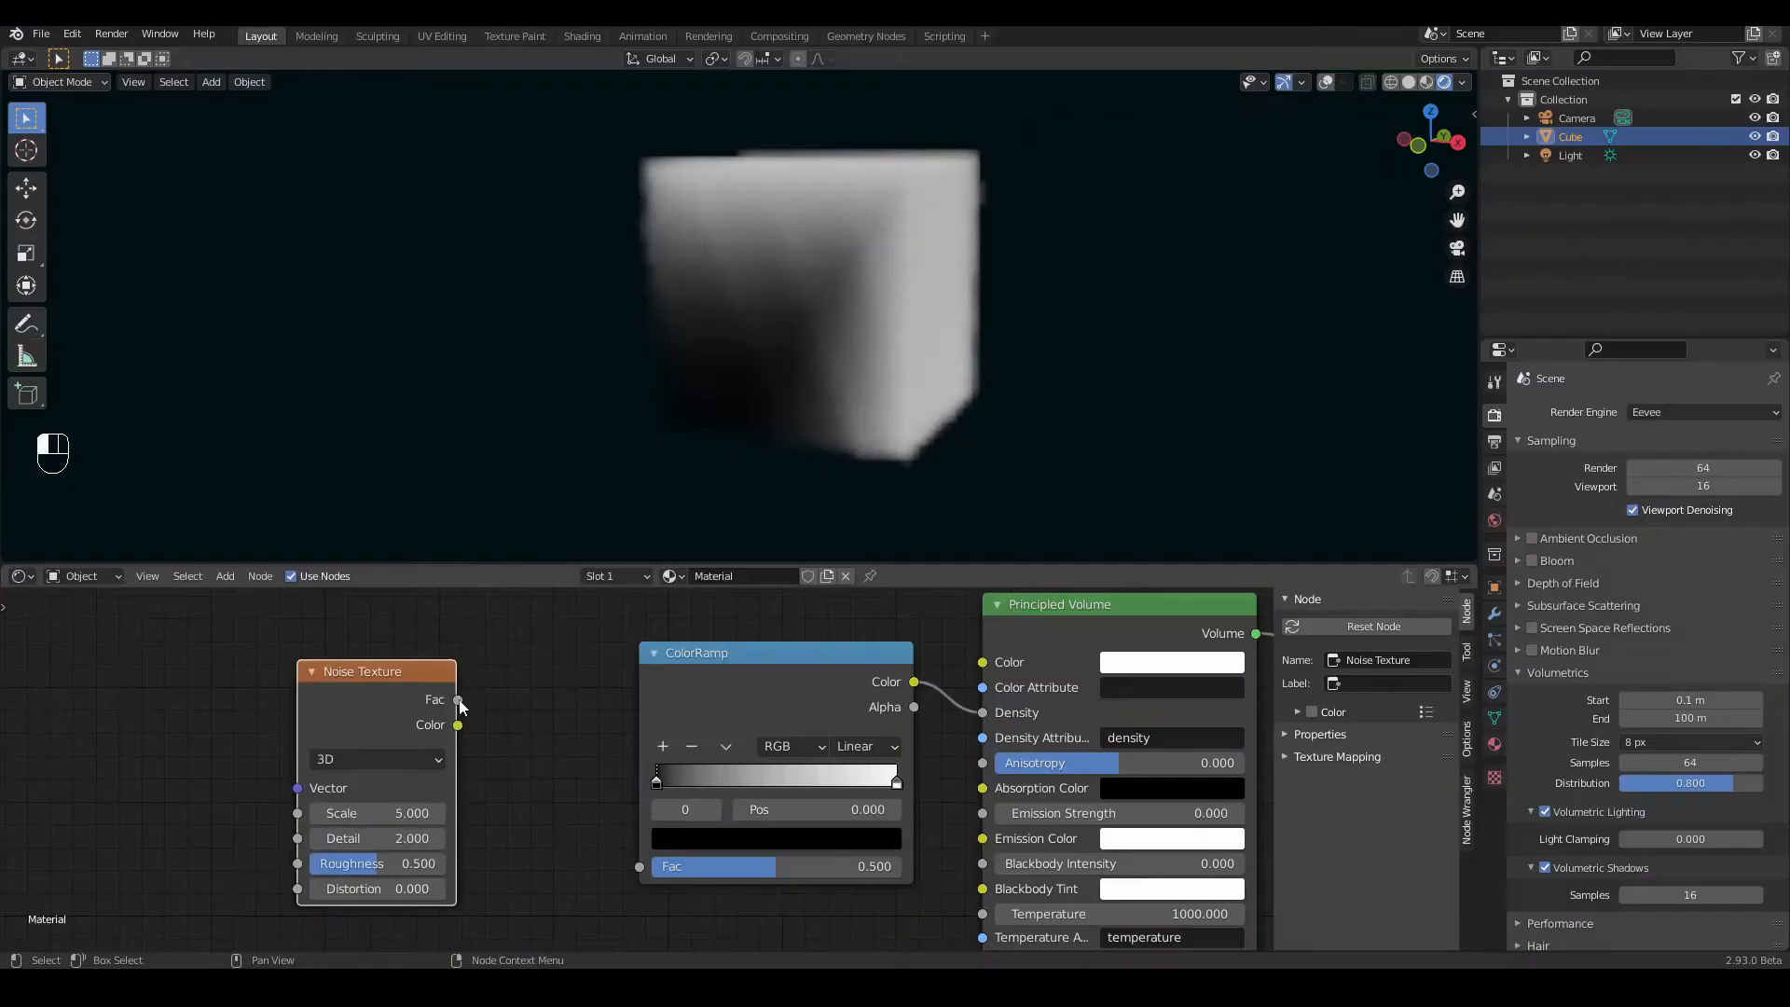
drag(614, 797, 954, 1006)
drag(623, 865, 629, 869)
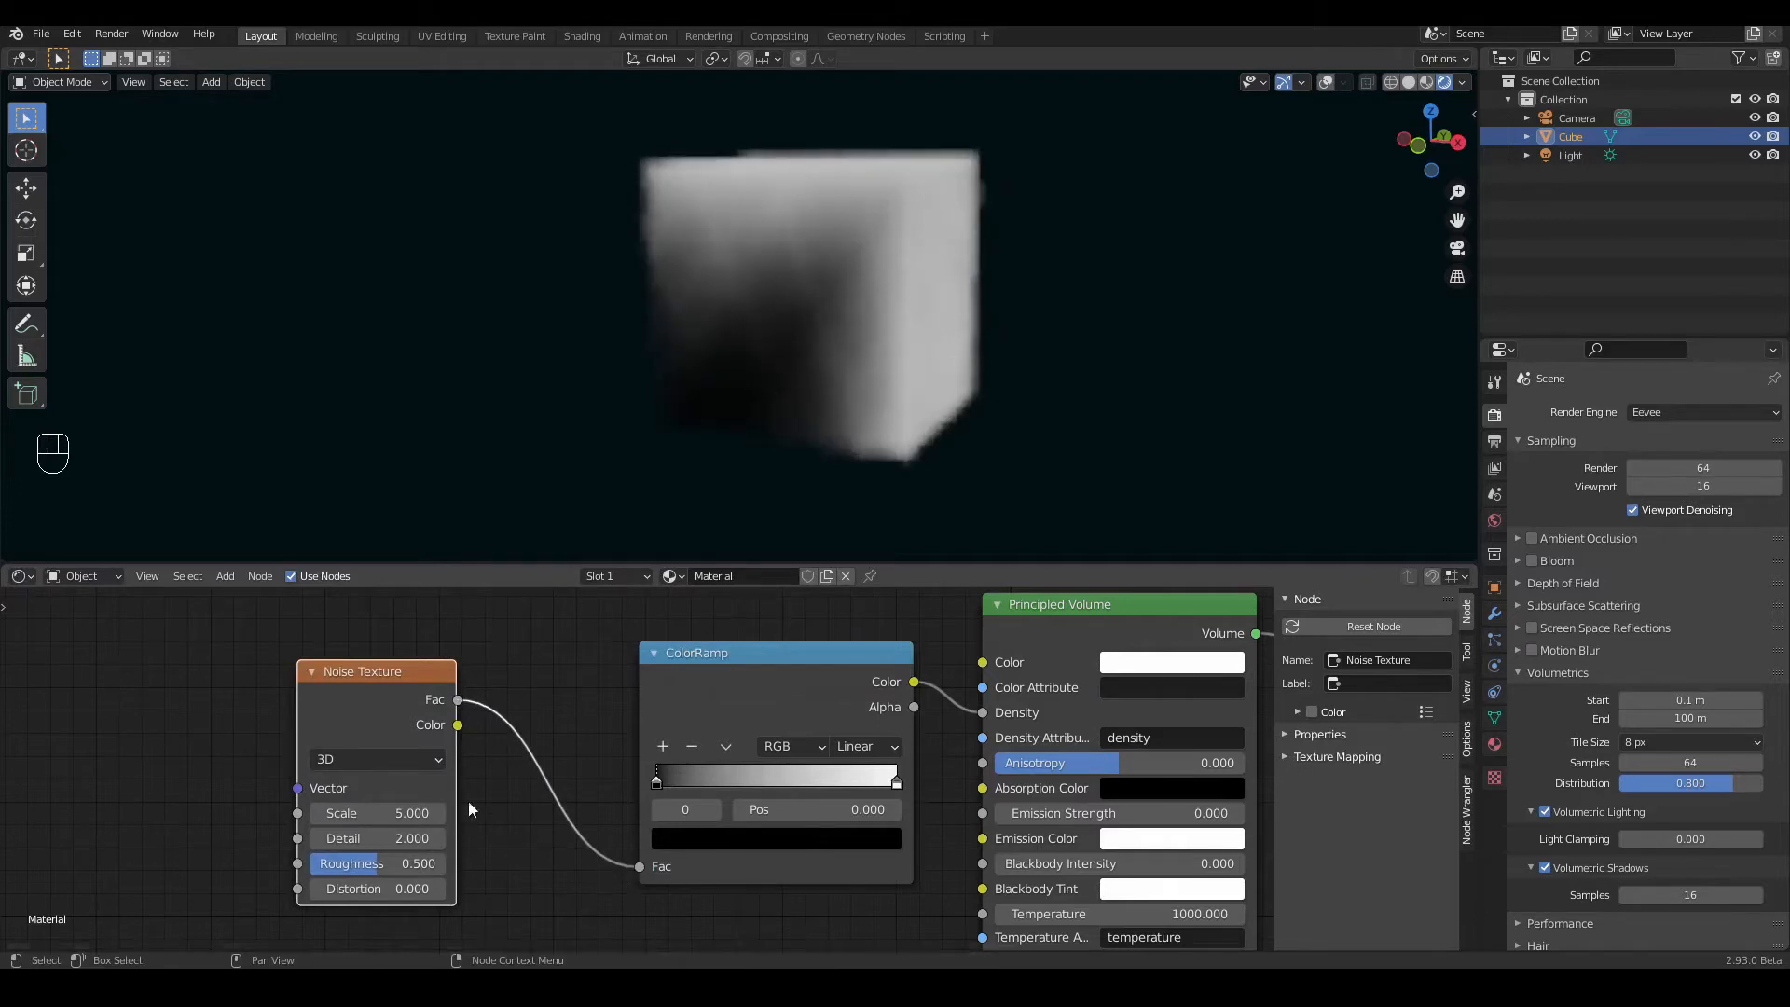
Step: Set the Noise Texture's dimensions to 4D and its scale to 2
click(434, 758)
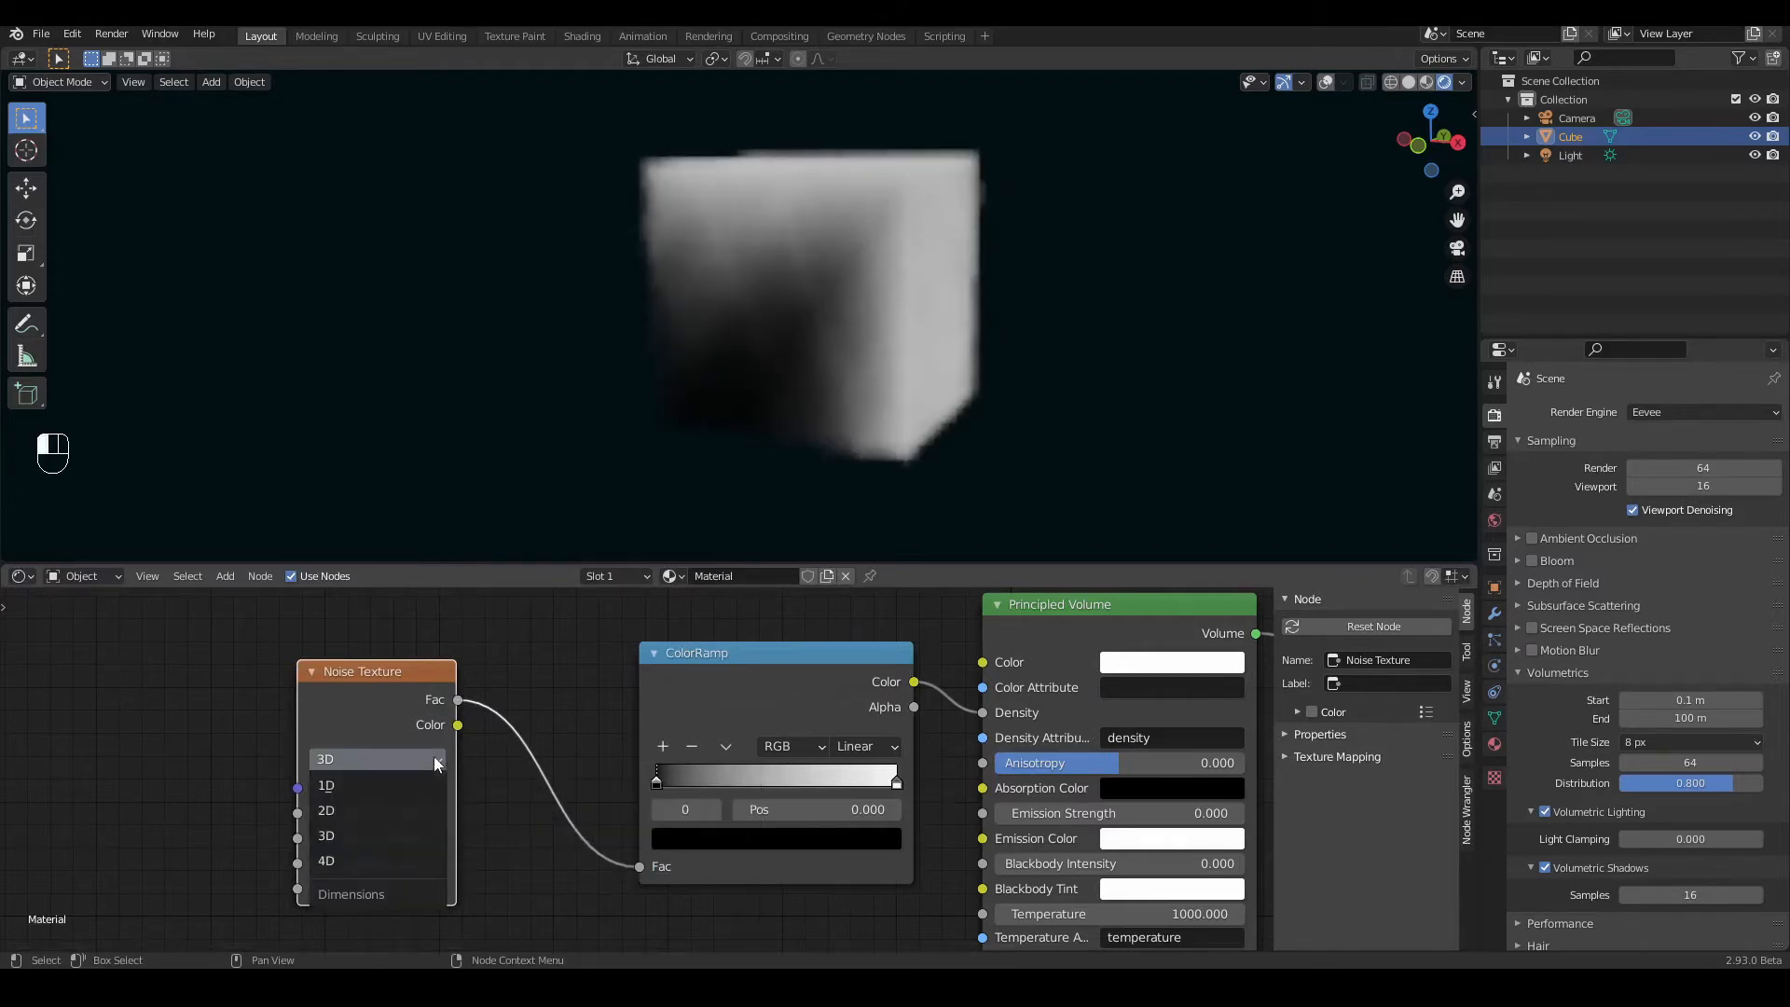
click(381, 860)
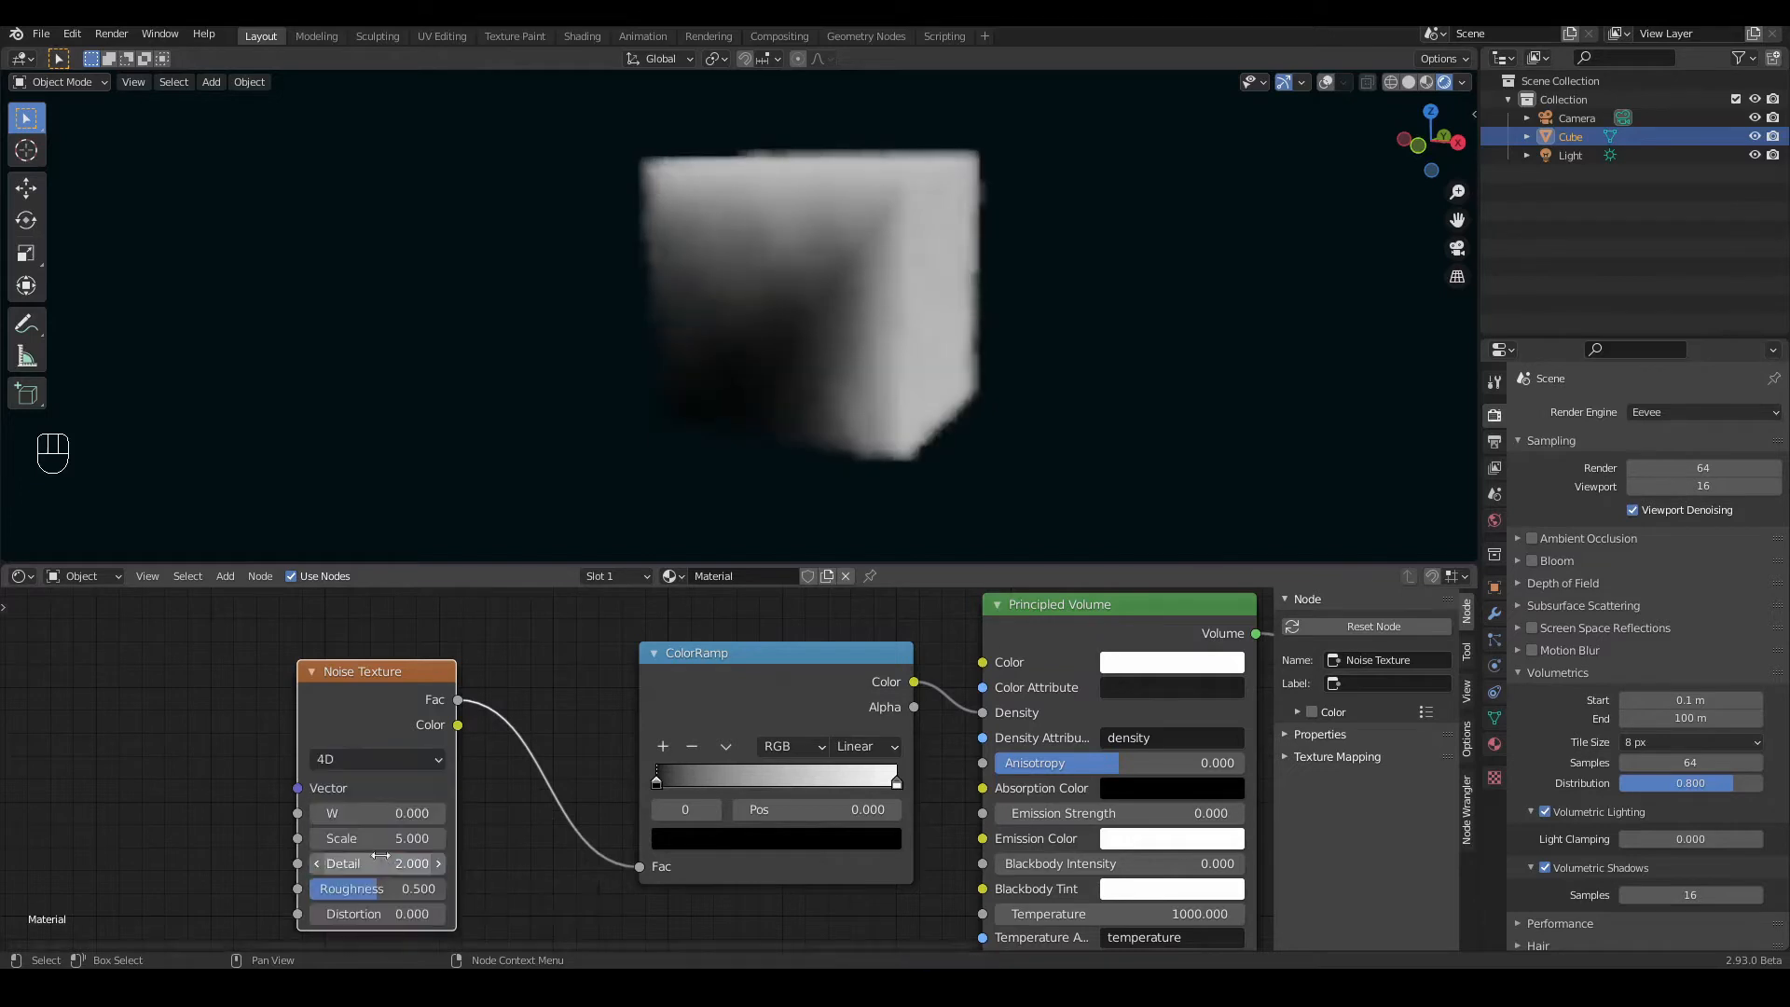
click(439, 815)
click(317, 813)
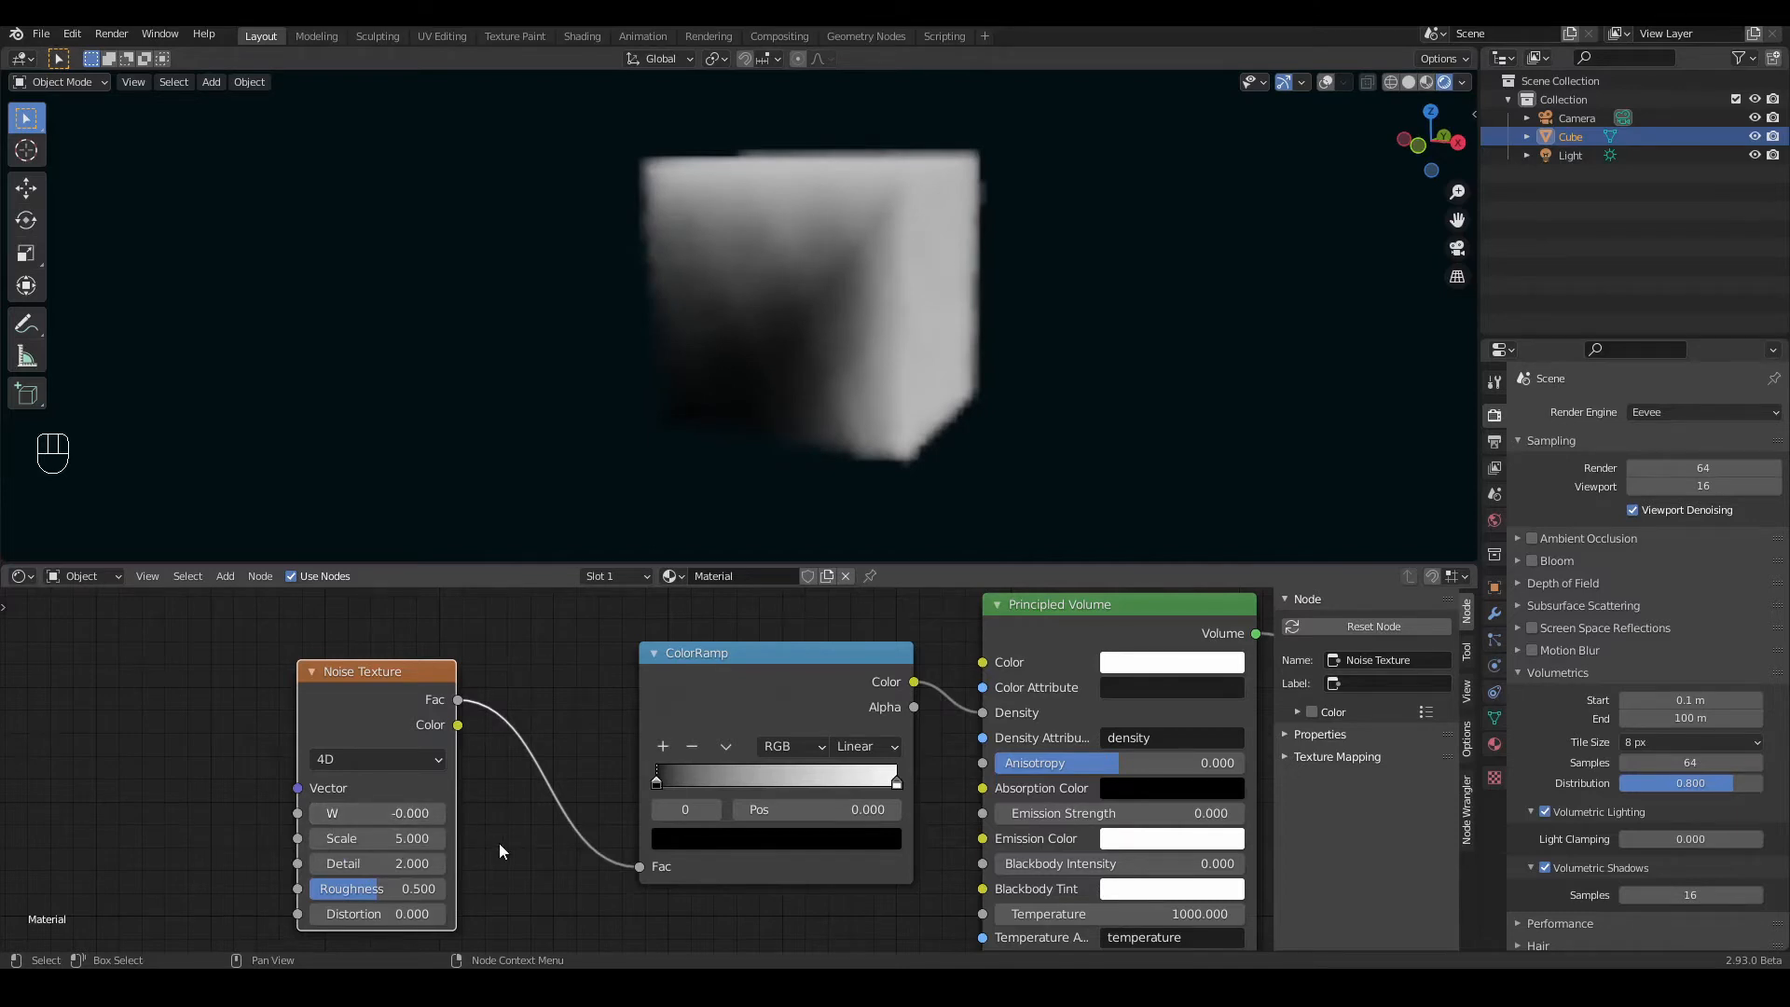
middle_drag(500, 849, 651, 783)
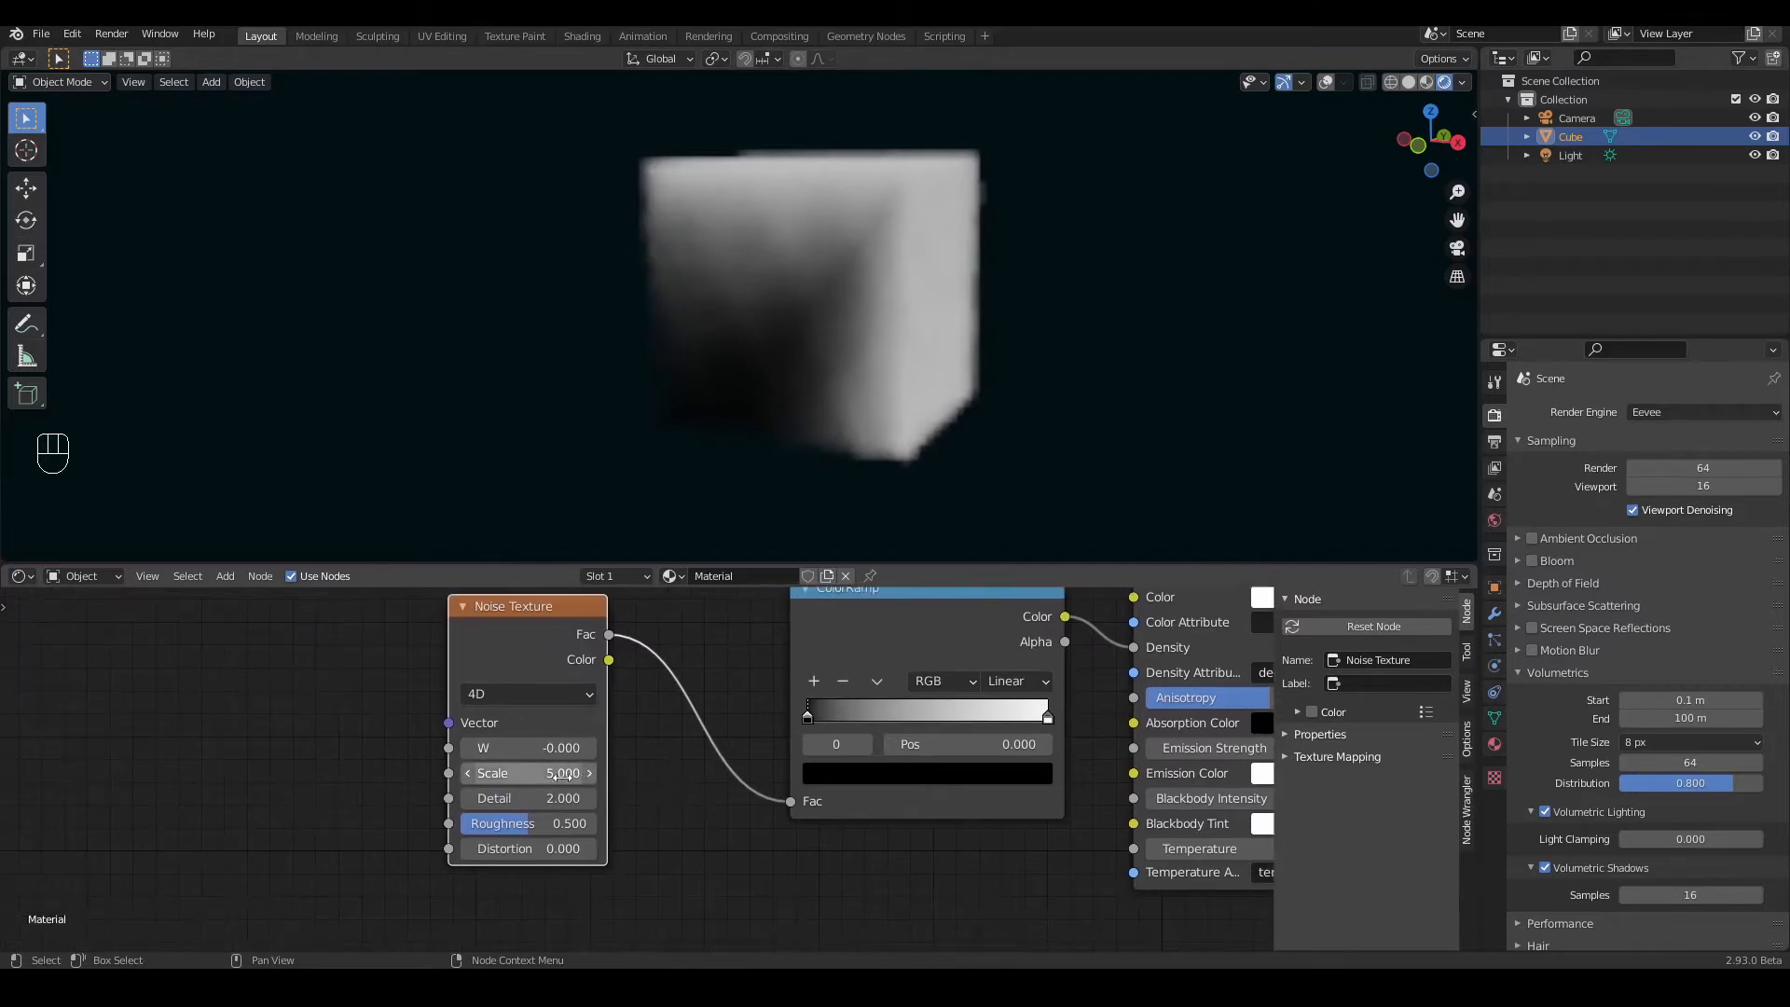
click(563, 775)
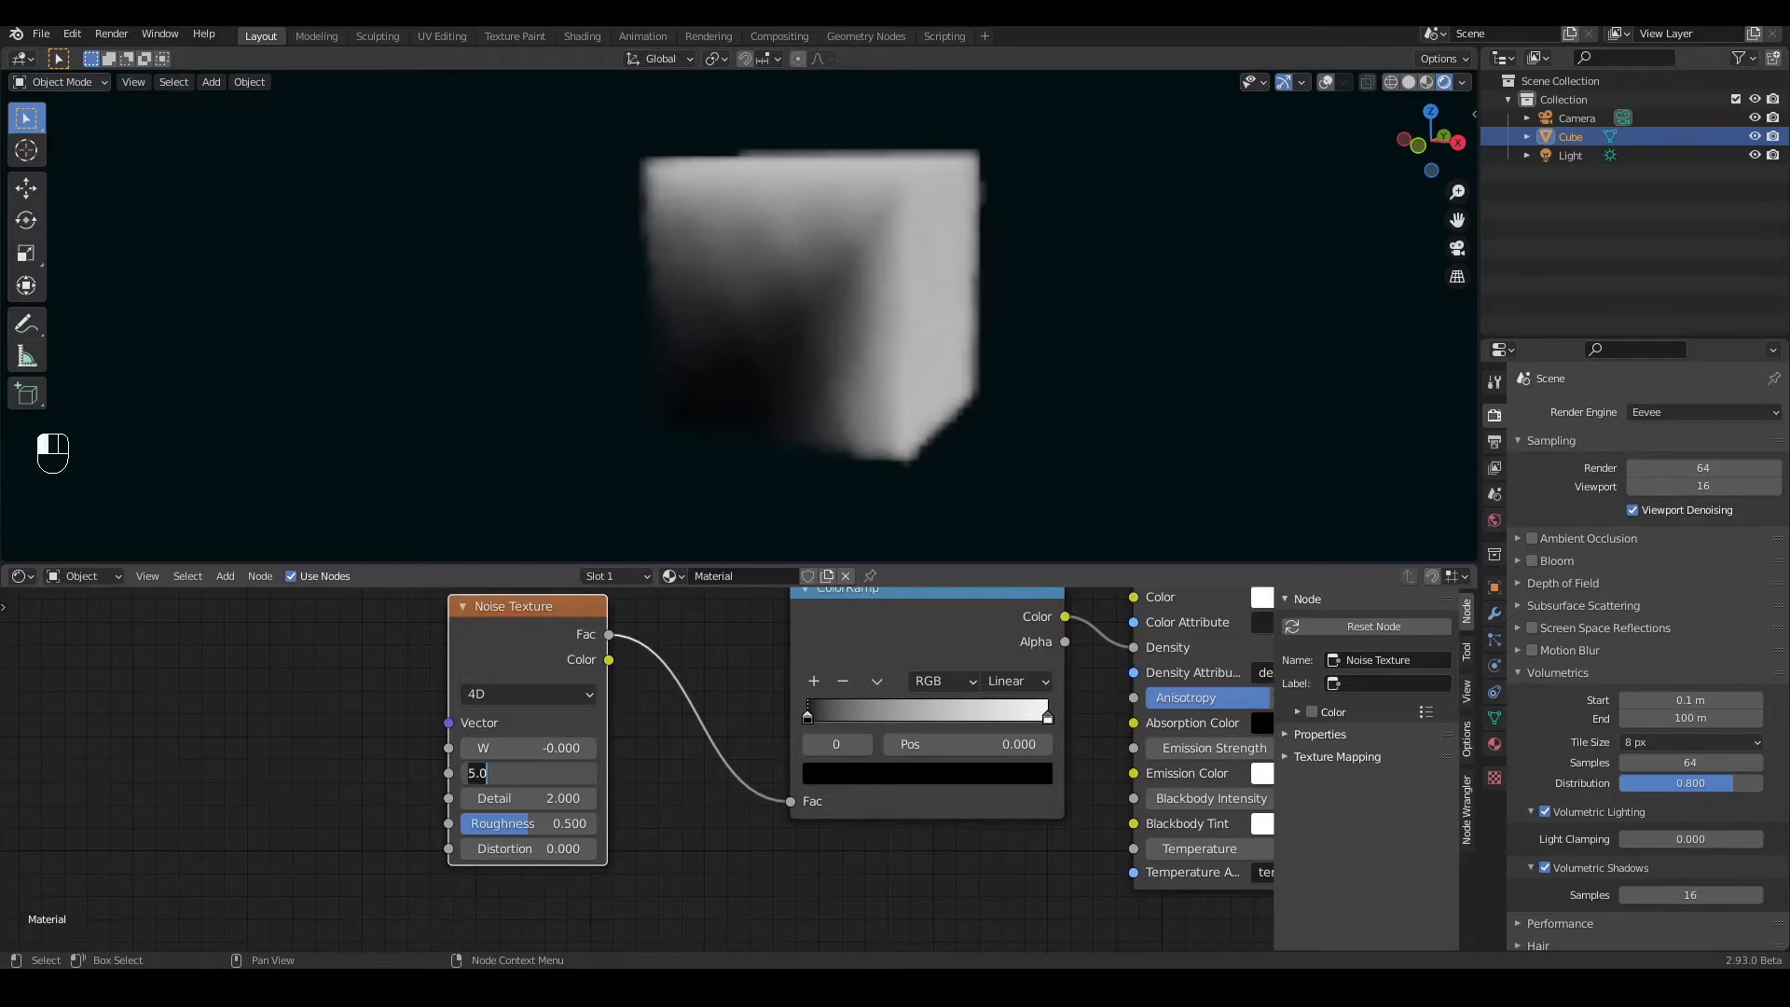
text(2)
key(Return)
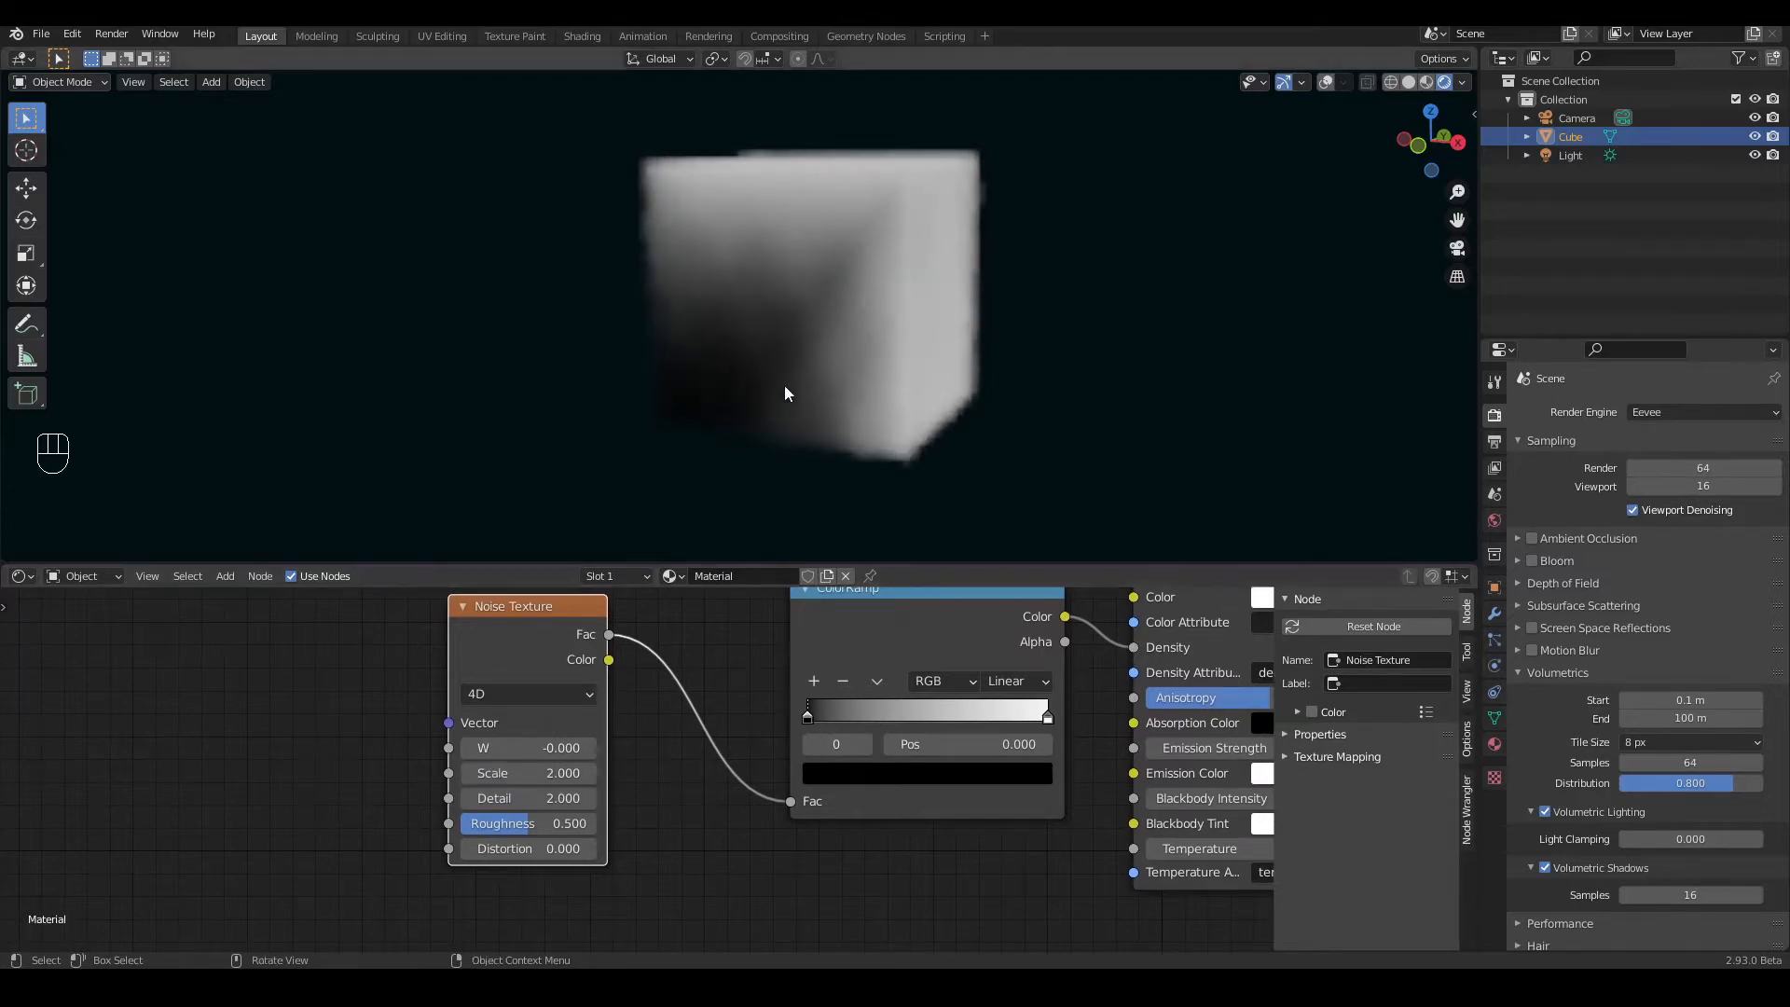
Step: Move the ColorRamp's black stop to position 0.509 and the white stop close beside it for a sharp density transition
drag(809, 720, 927, 723)
drag(1049, 718, 920, 720)
drag(920, 721, 928, 722)
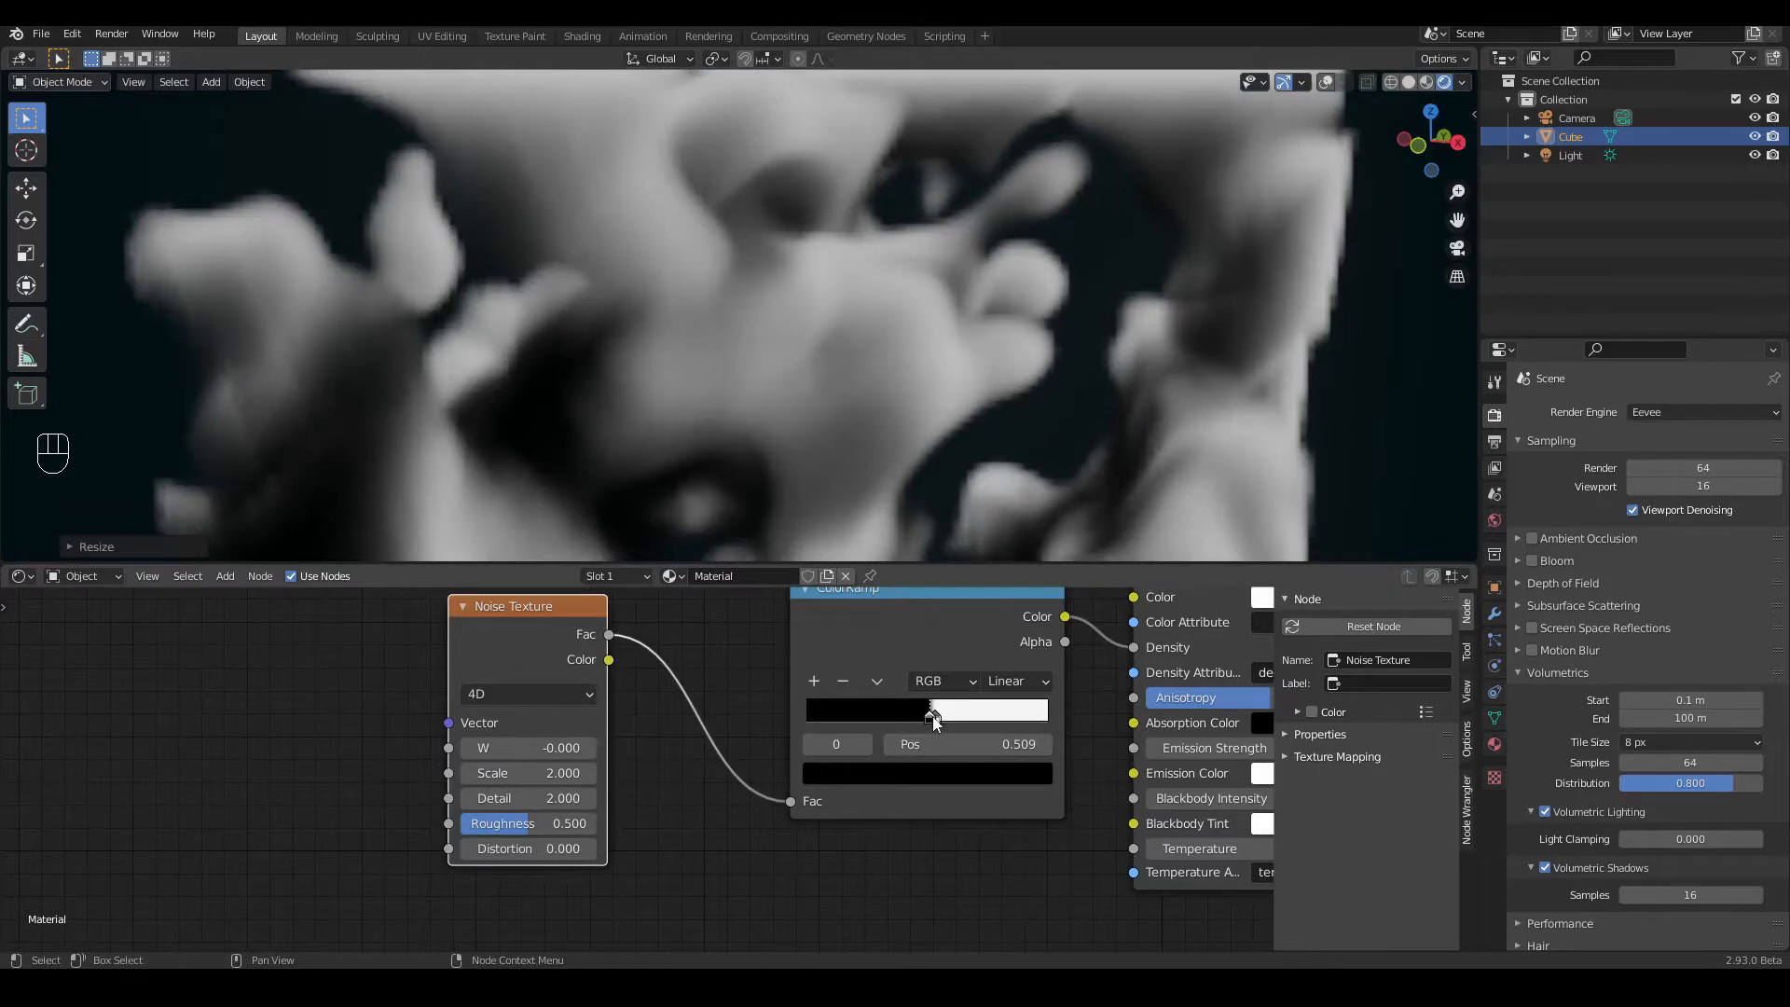
scroll(933, 716, up, 3)
click(1153, 680)
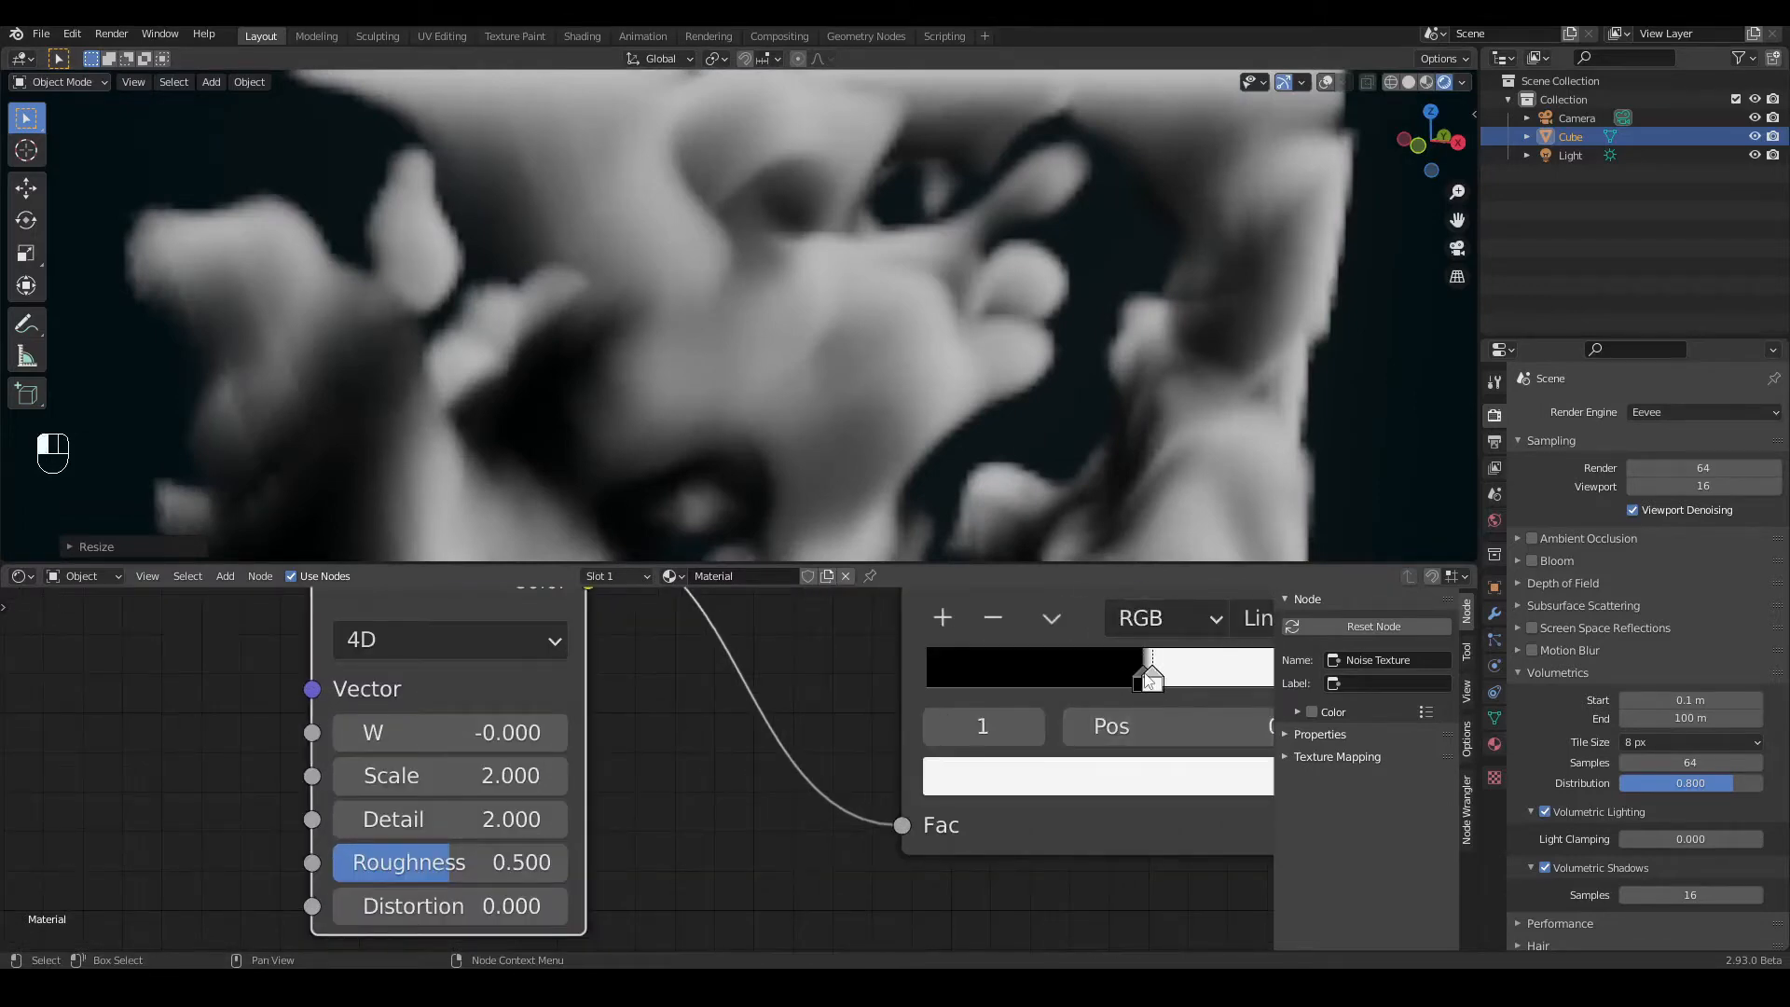
Step: Move the ColorRamp's white stop onto the black stop and set the Noise Texture's detail to 16 and roughness to 0.492
drag(1153, 680, 1146, 678)
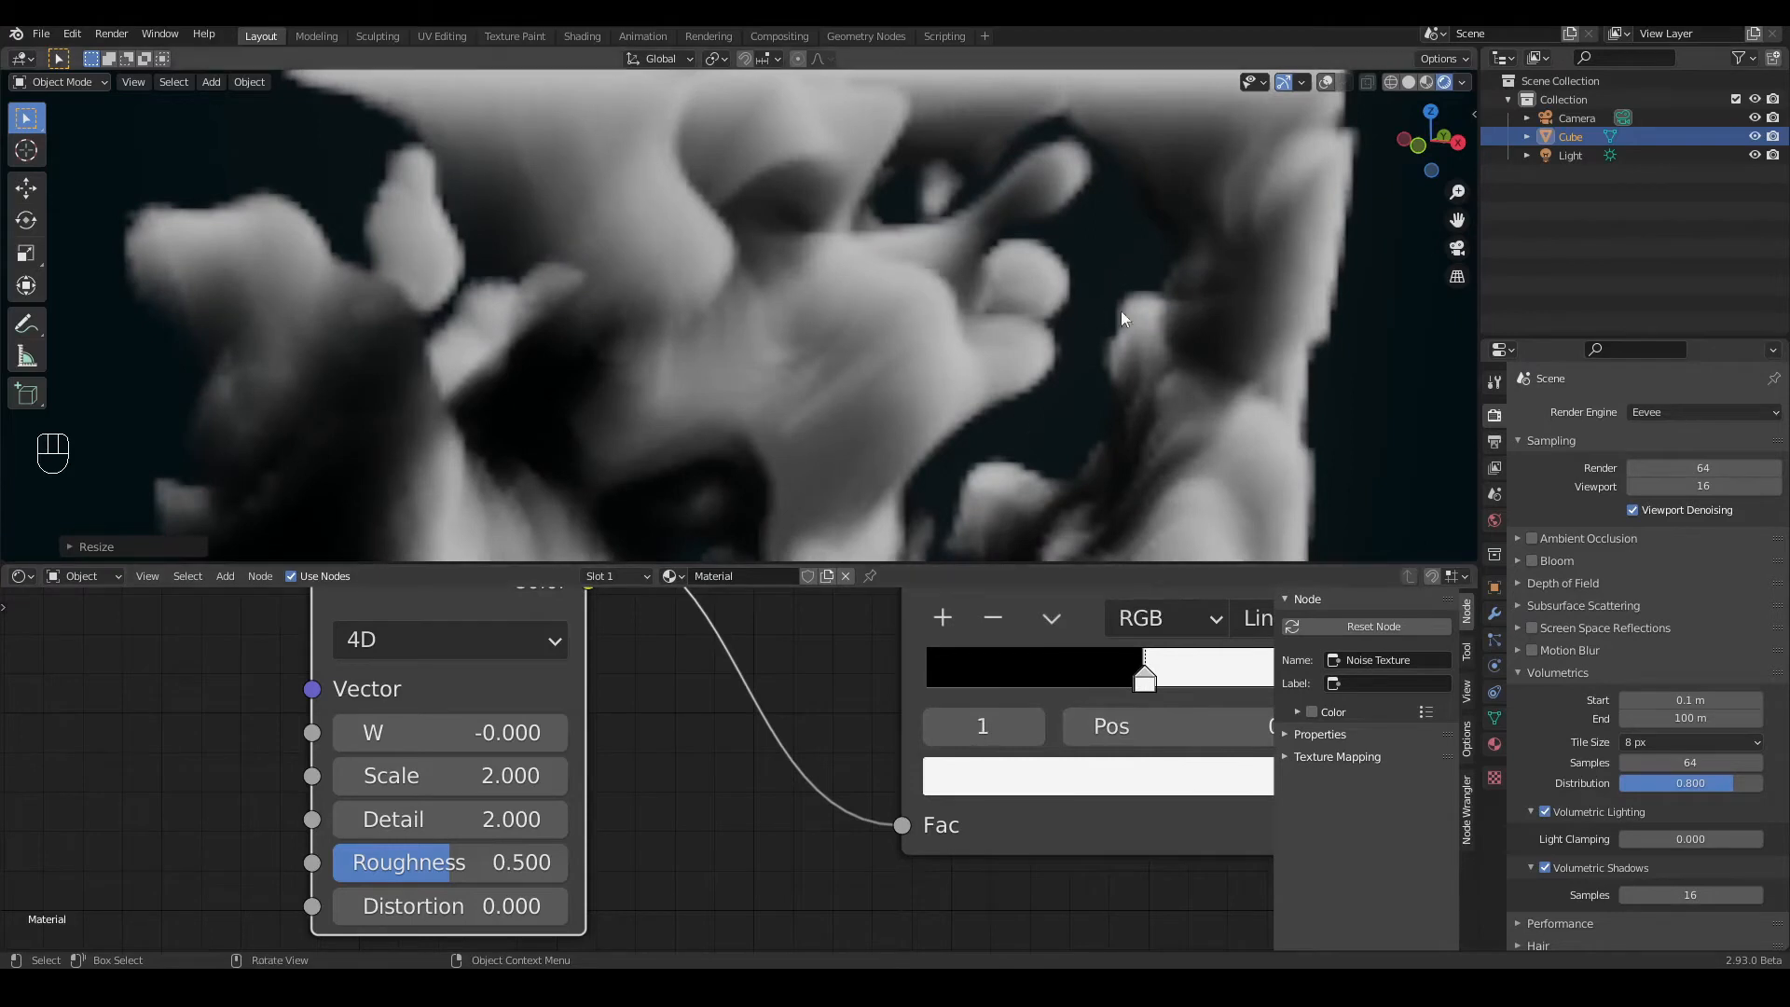
scroll(955, 271, down, 3)
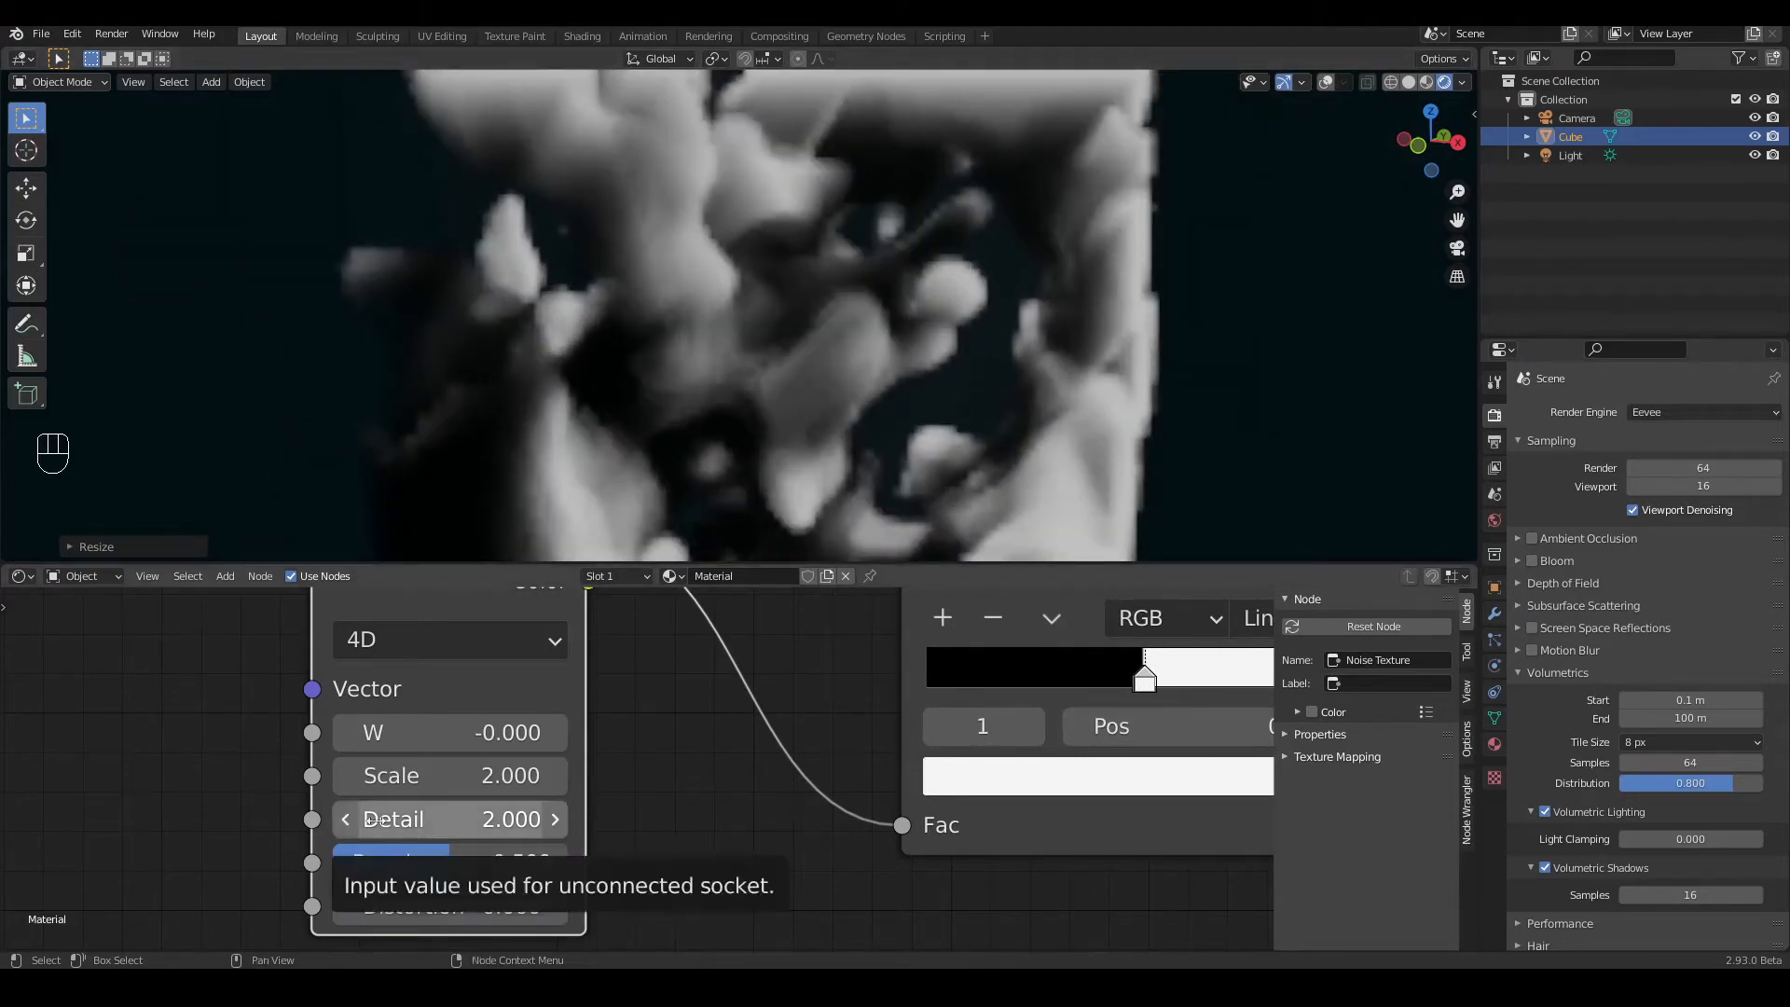
drag(504, 820, 601, 843)
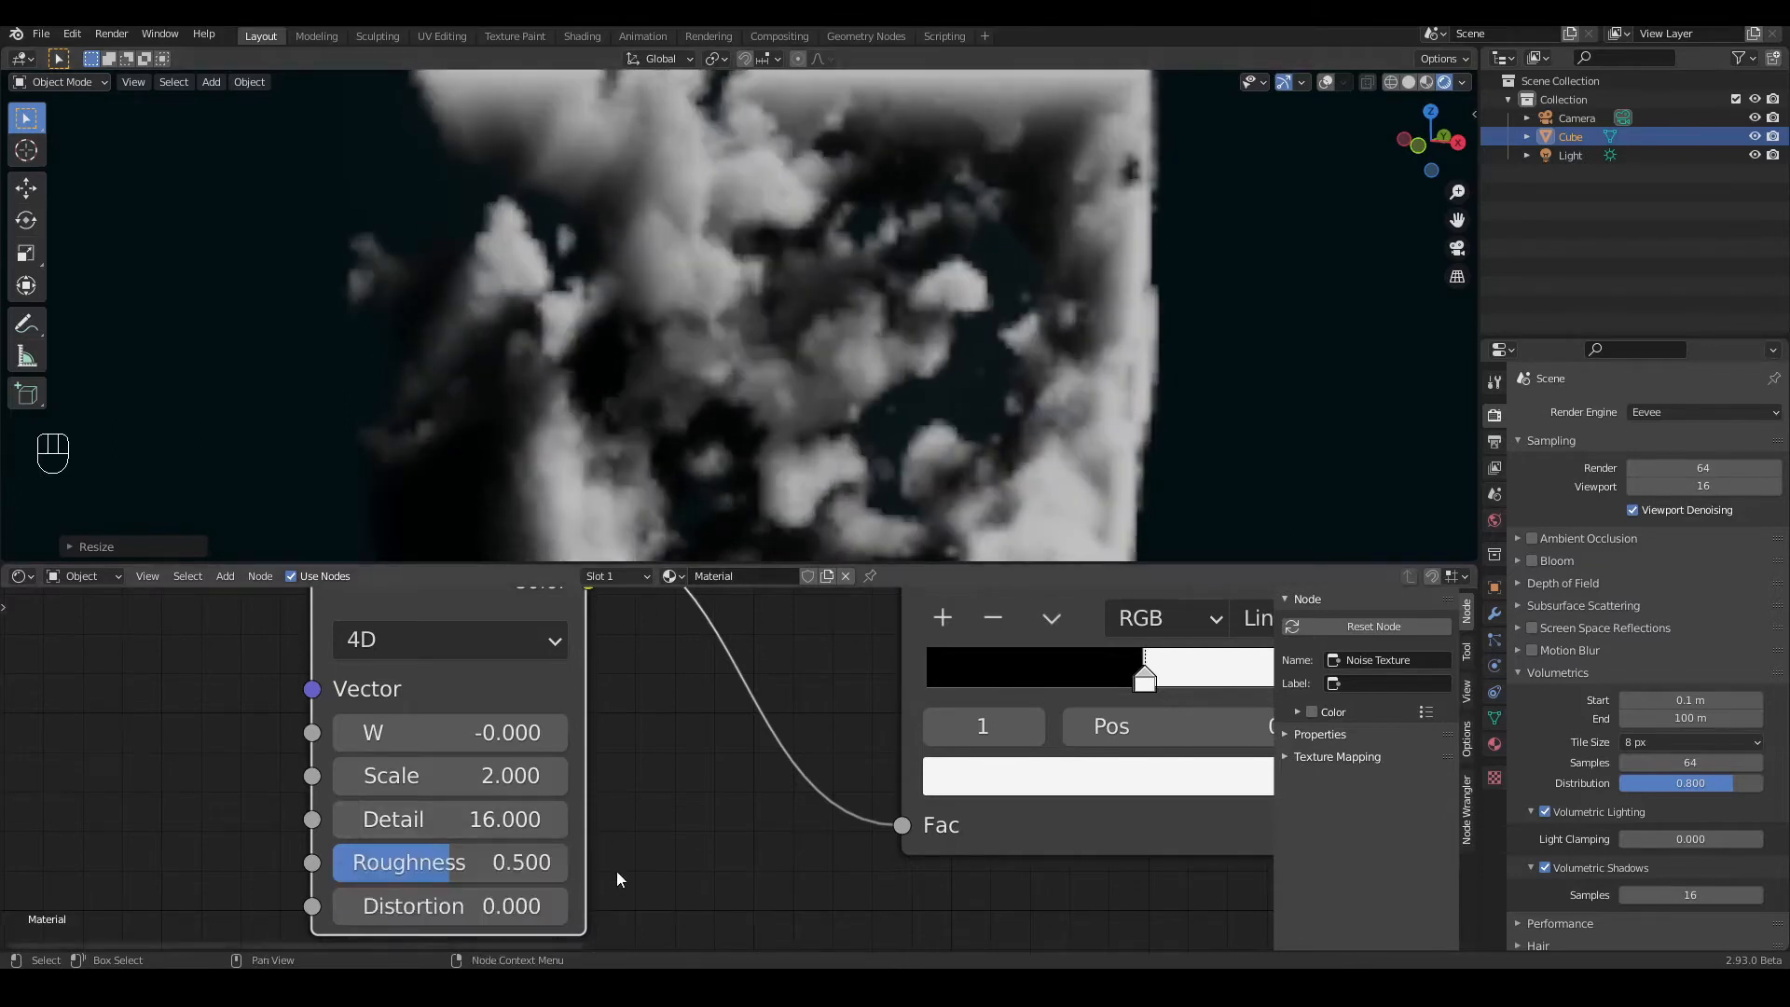
mouse_move(445, 875)
mouse_down()
mouse_move(345, 862)
mouse_move(464, 863)
mouse_move(448, 863)
mouse_up()
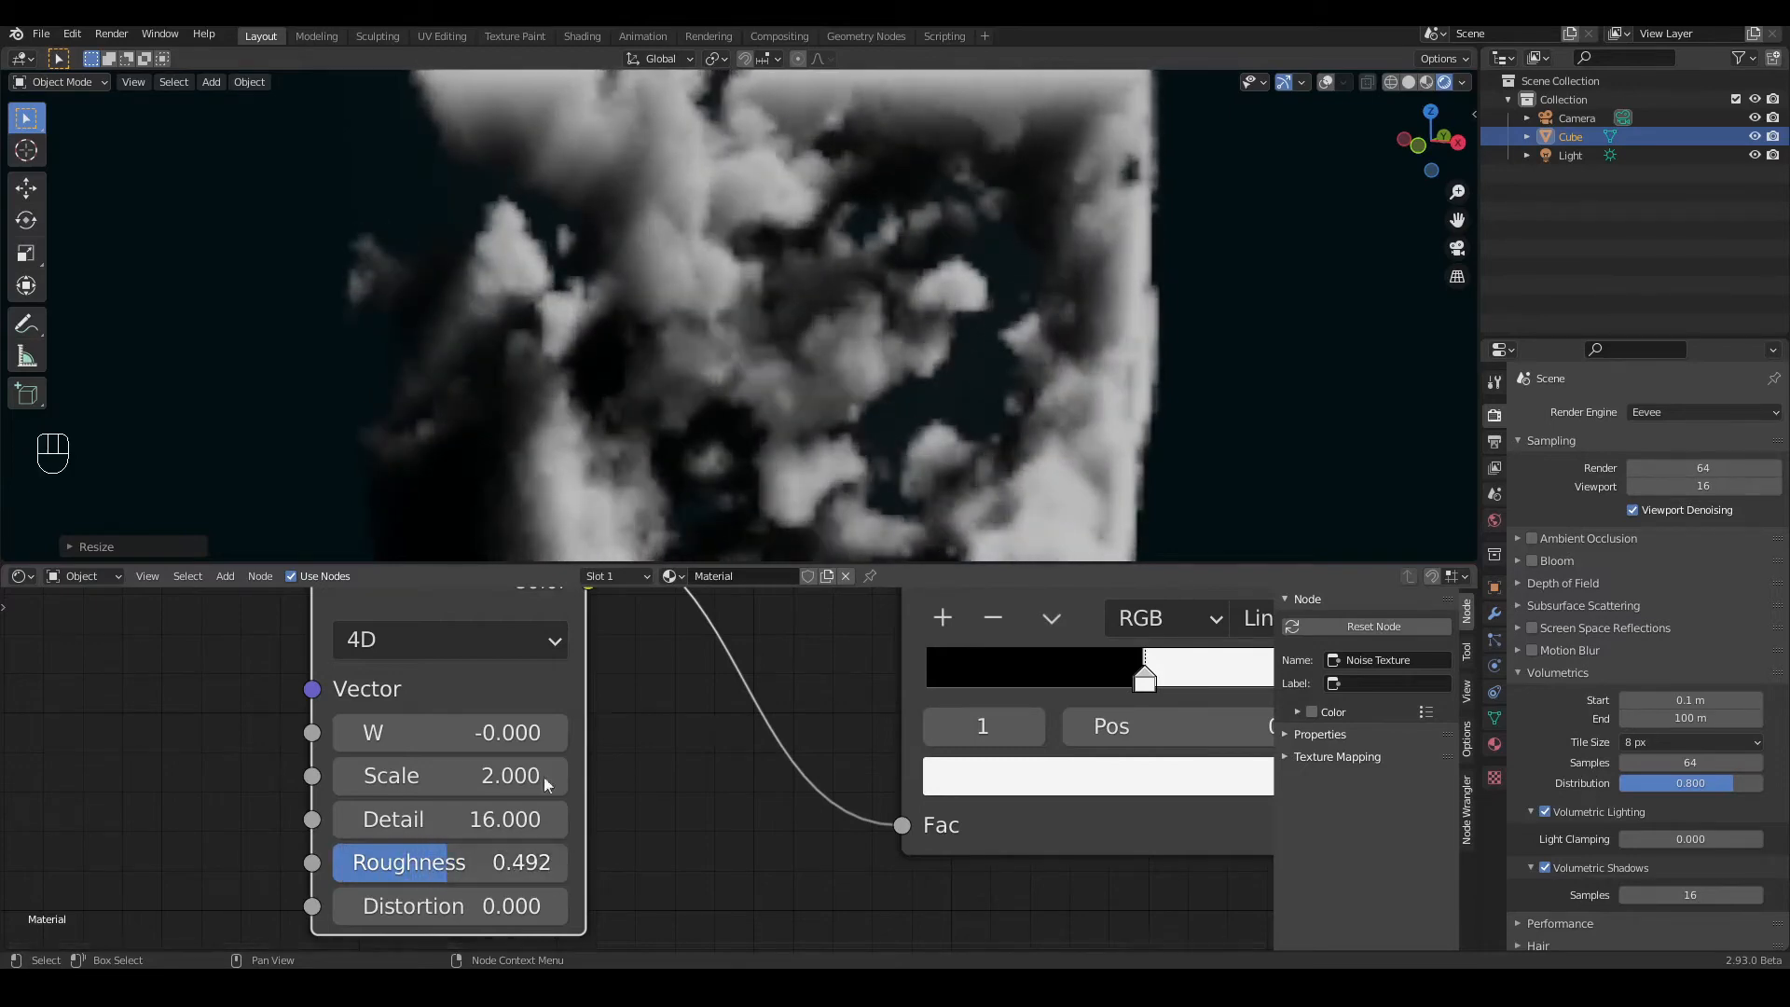
Step: Try volumetric tile sizes of 16 px and 2 px on the cloud, and settle on 4 px
scroll(1119, 395, down, 2)
scroll(1222, 326, up, 5)
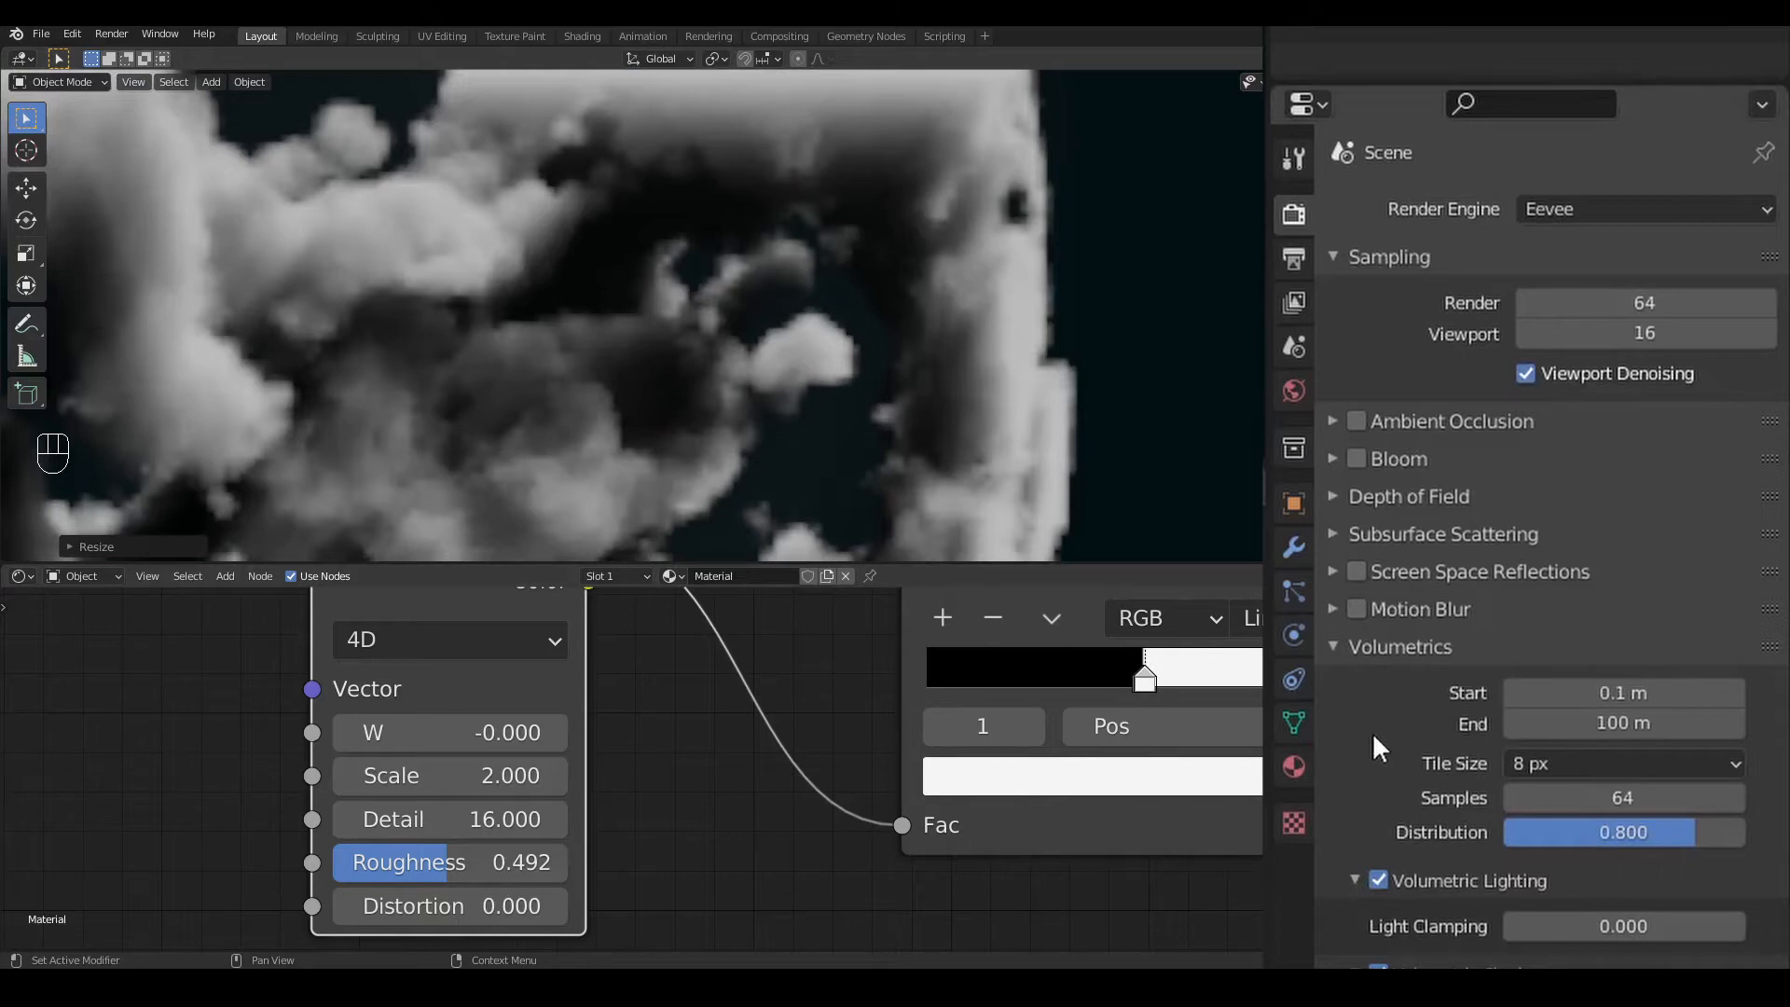
click(1594, 765)
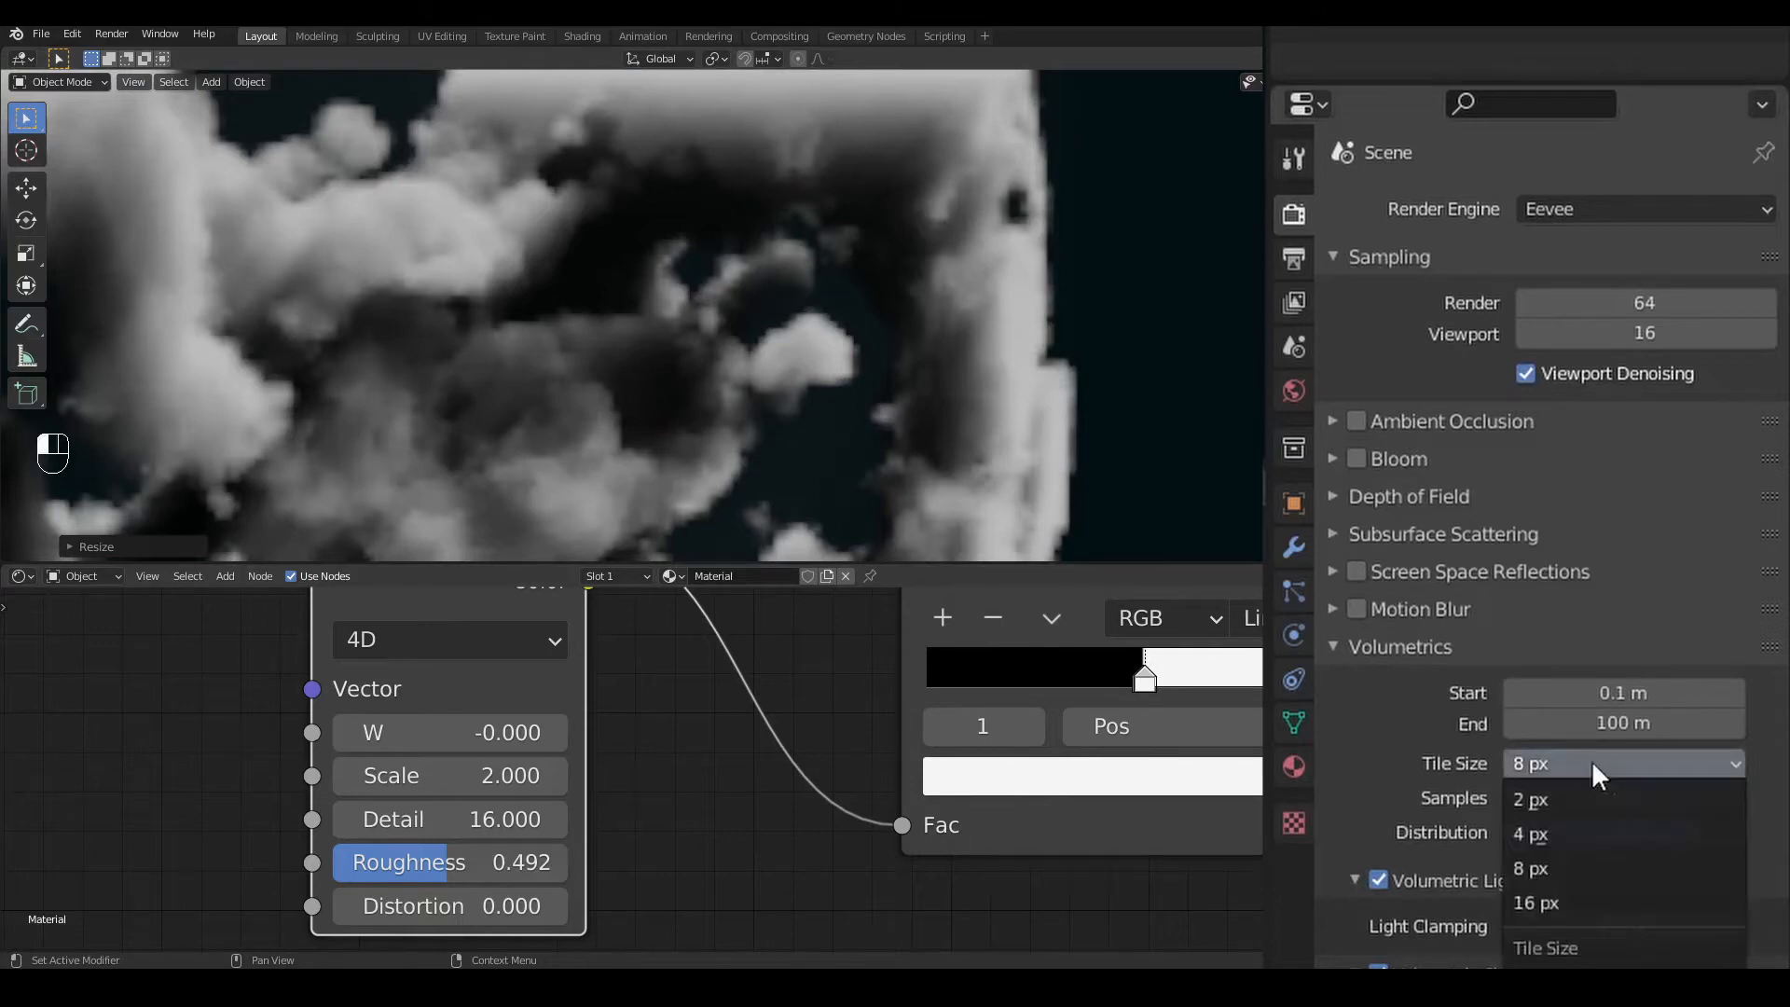
click(1567, 903)
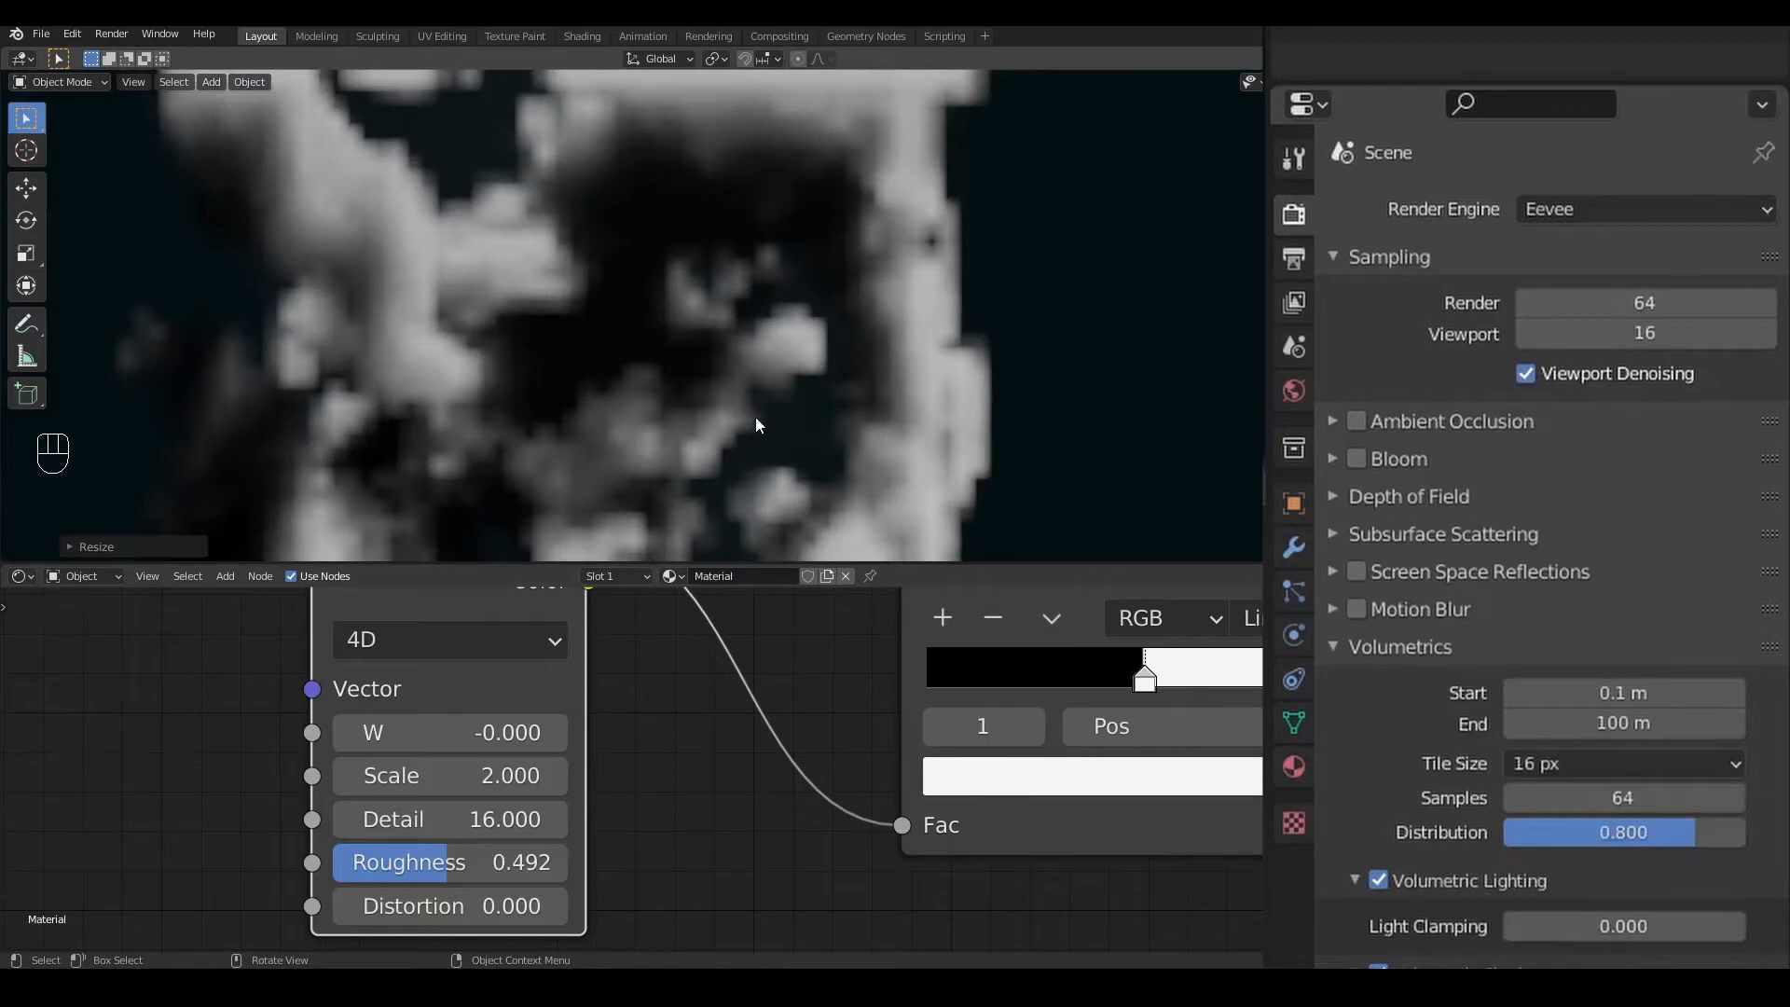
click(1588, 765)
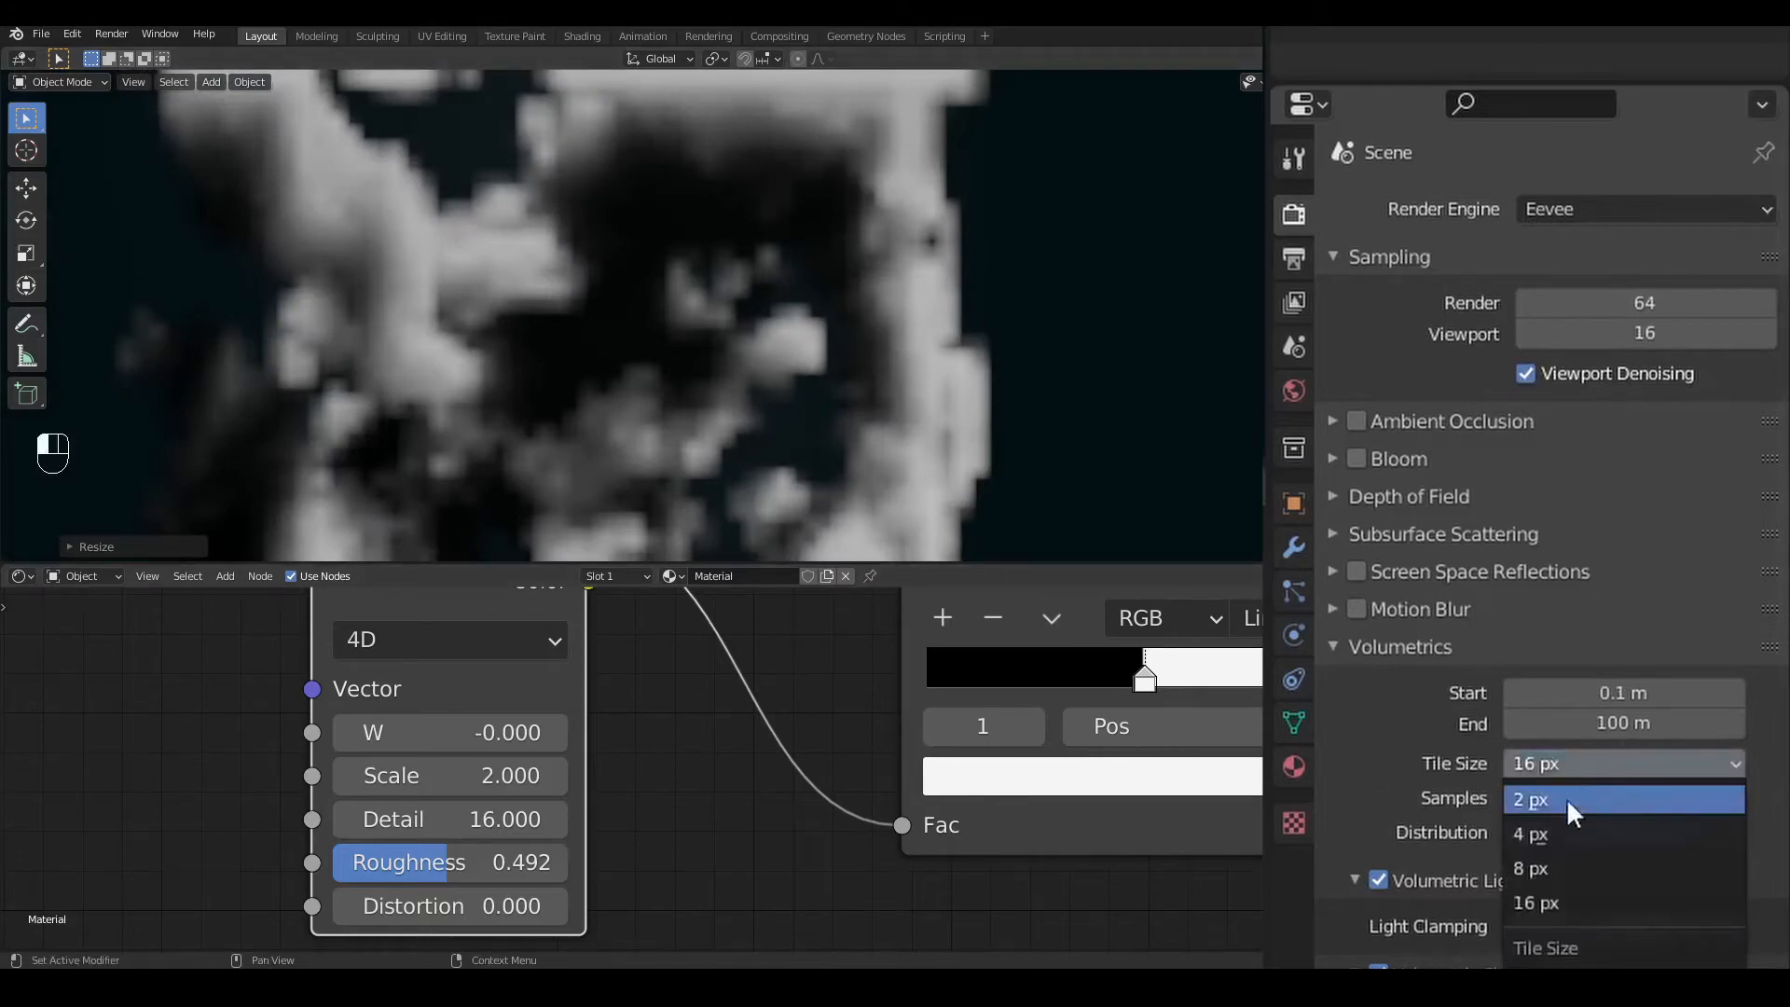
click(1555, 802)
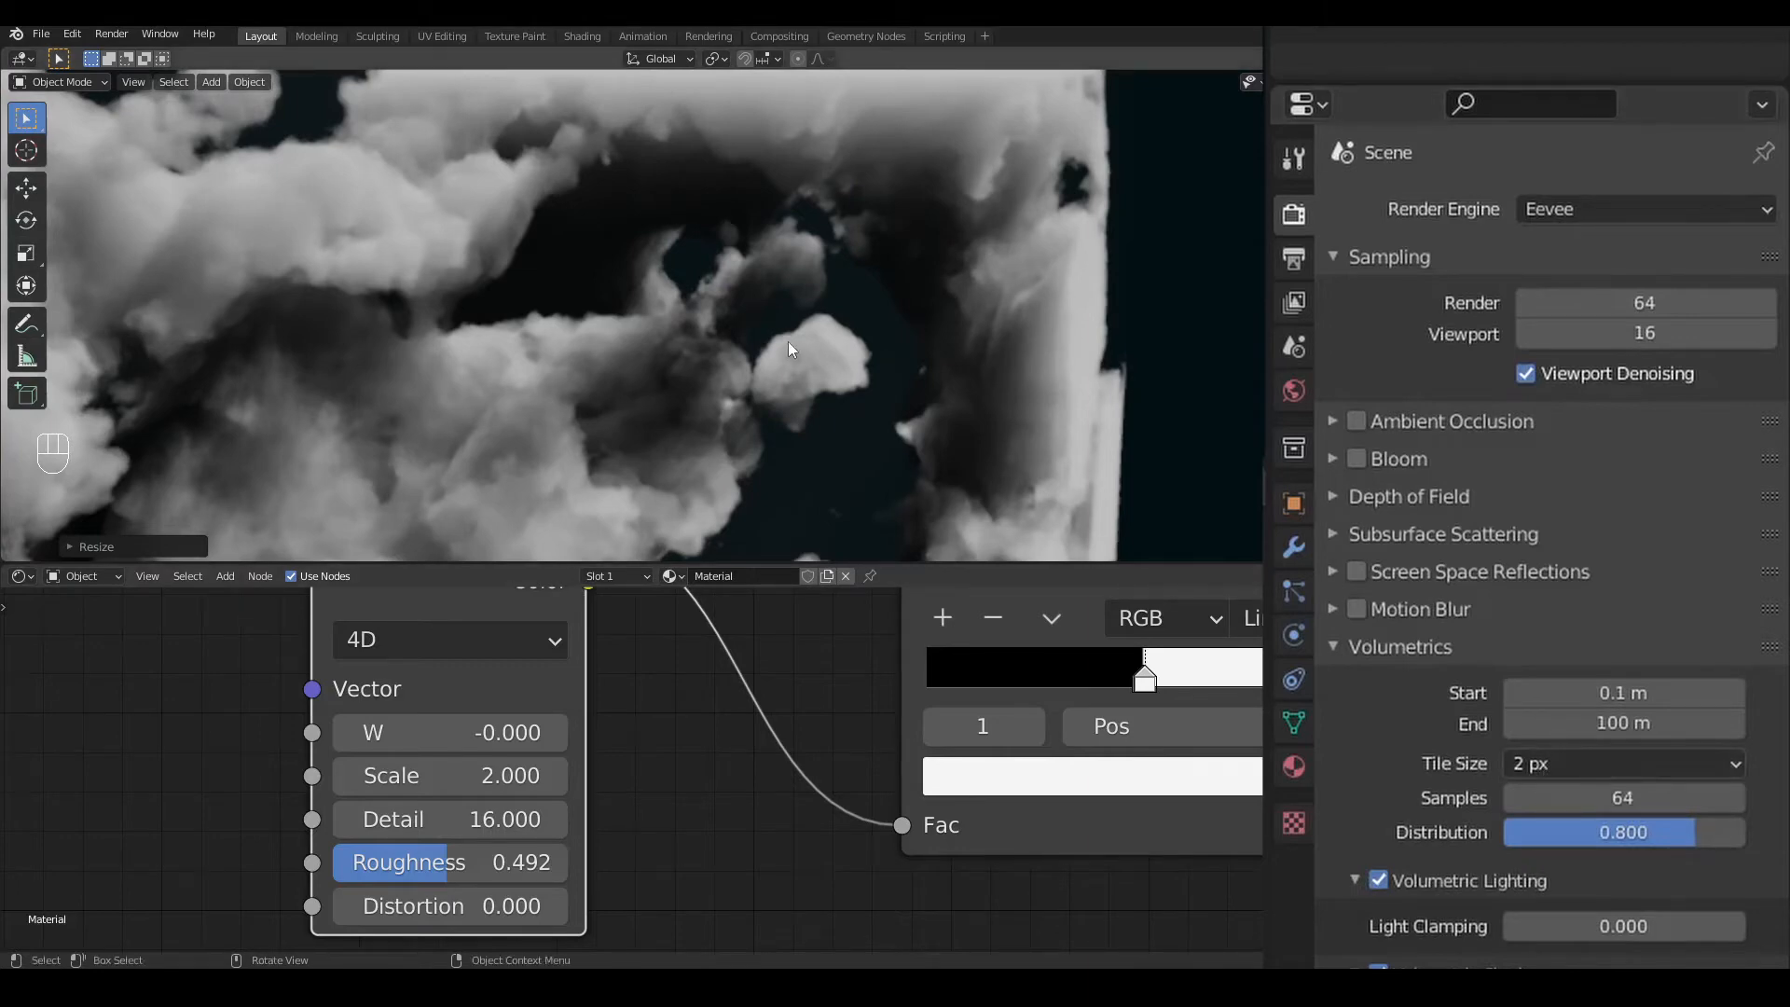
click(1548, 765)
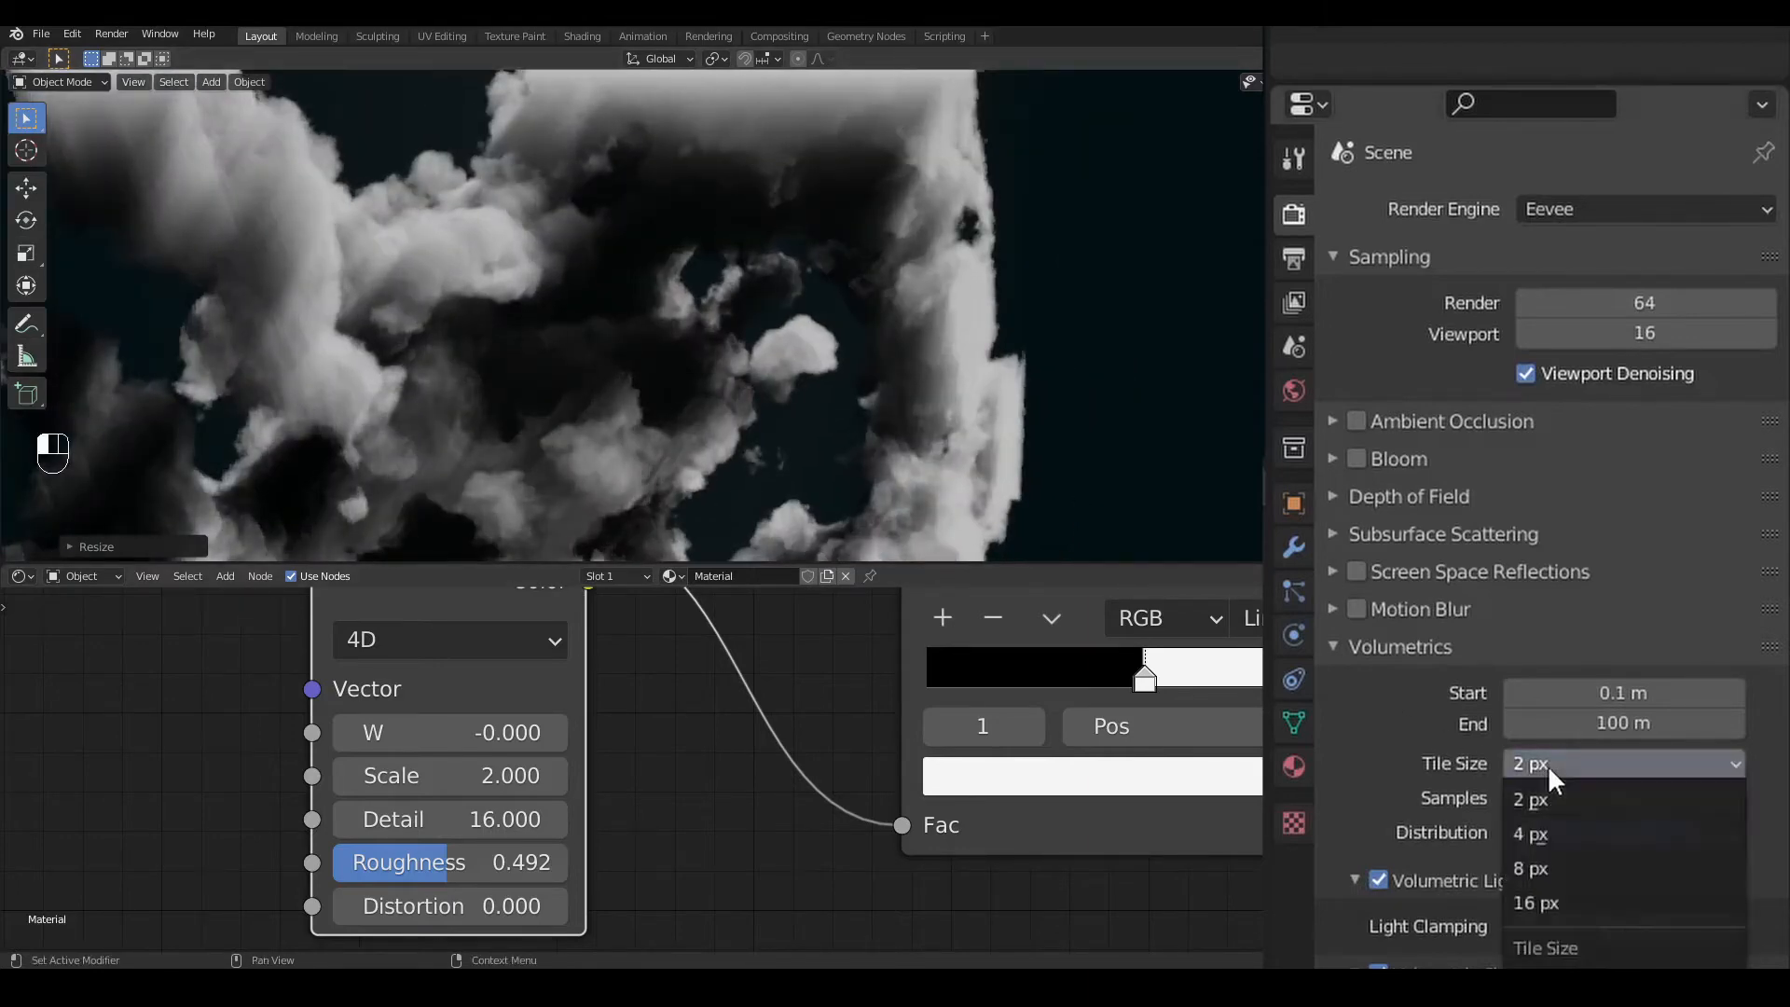
click(1541, 835)
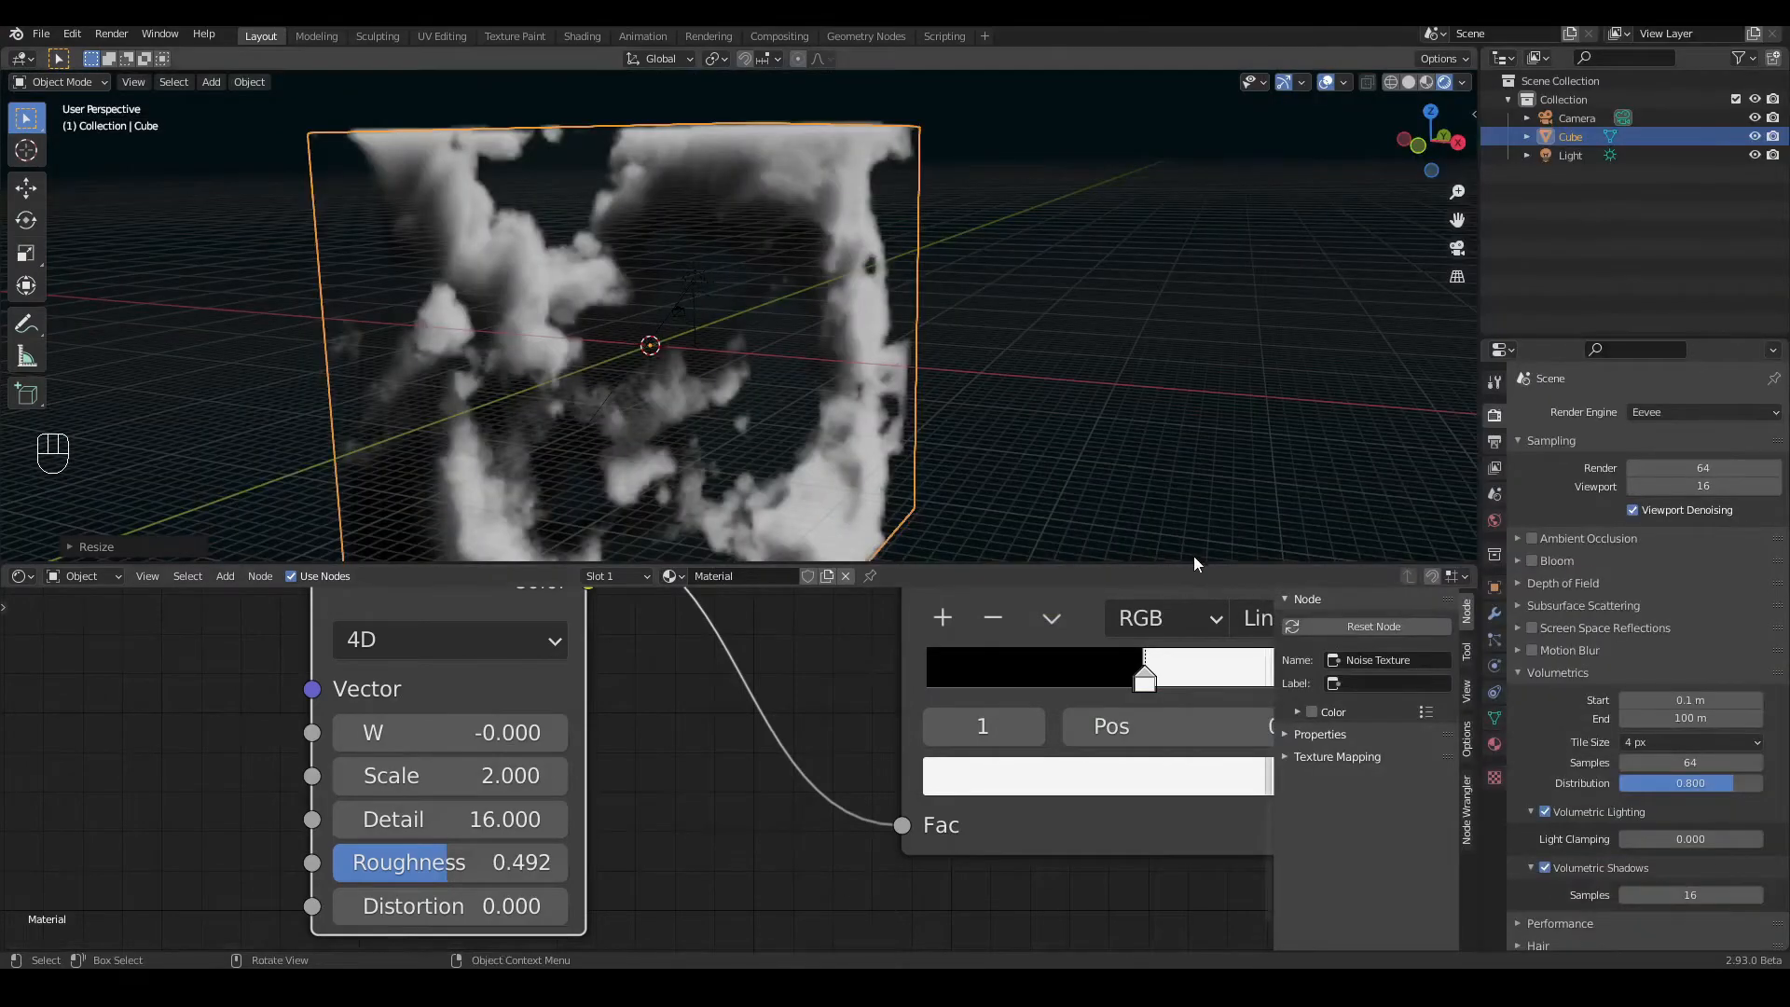
Step: Add a UV sphere at the scene origin inside the cloud cube and scale it up to several times its size
drag(1193, 566, 1222, 663)
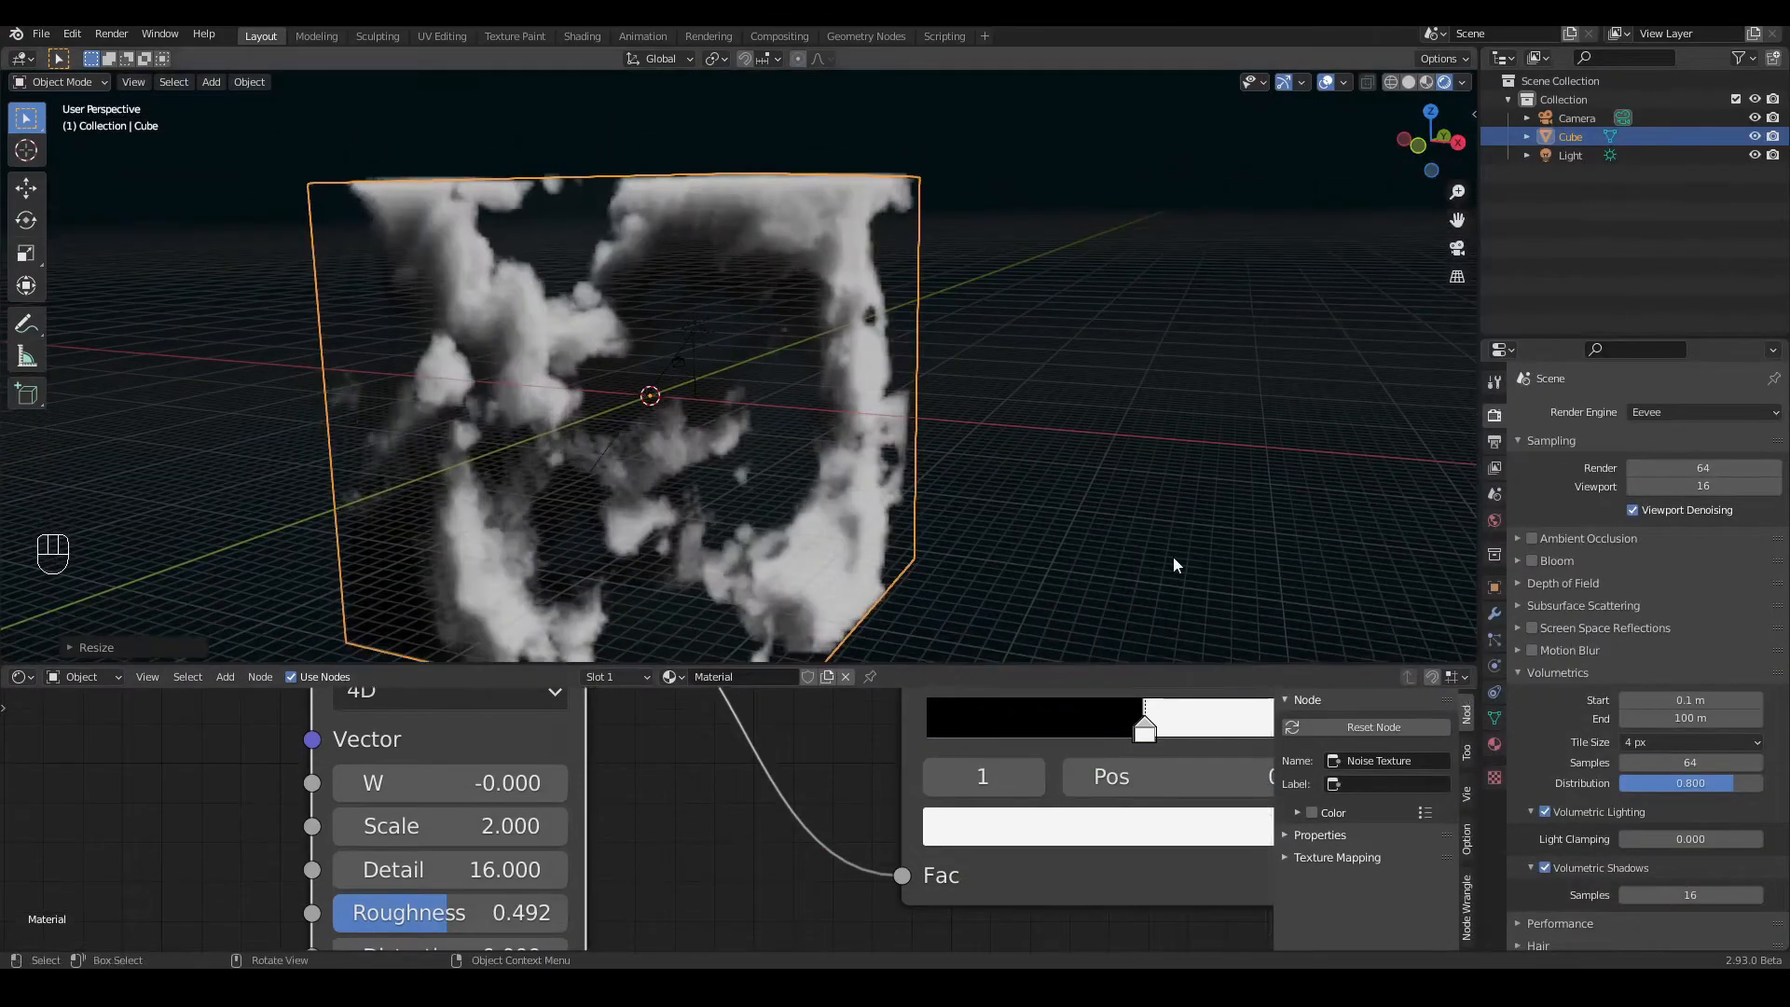
scroll(1173, 556, up, 4)
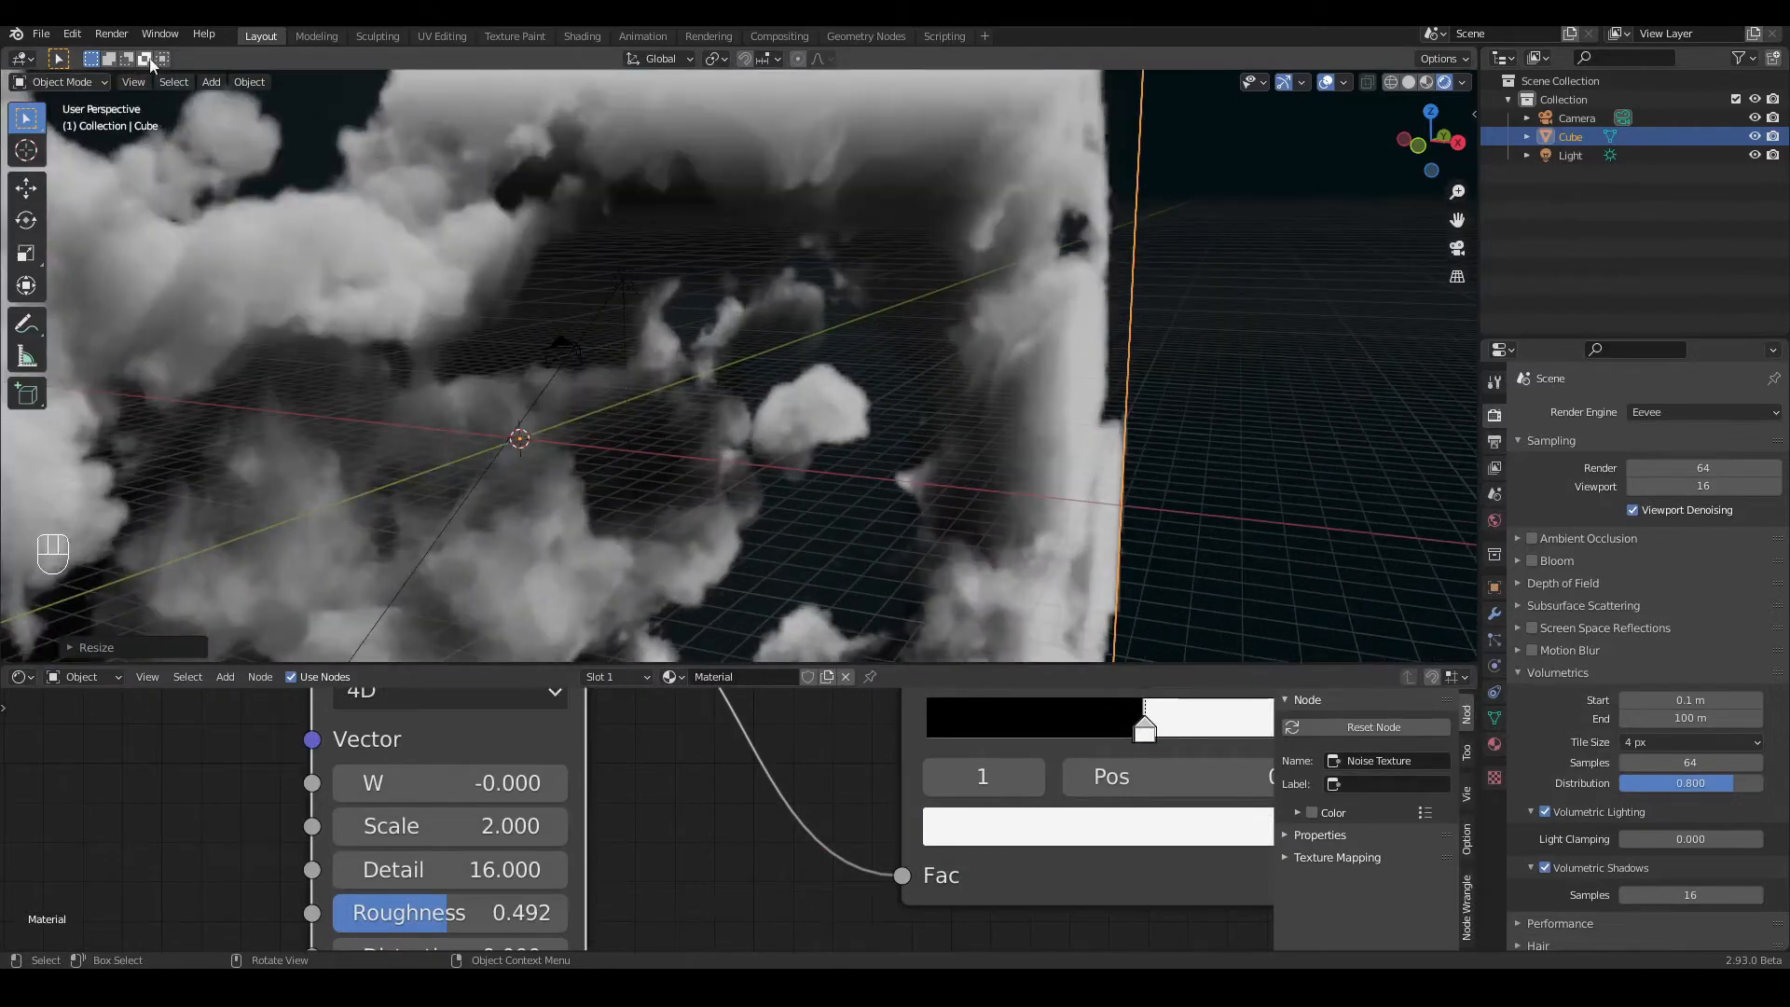
click(210, 80)
mouse_move(216, 105)
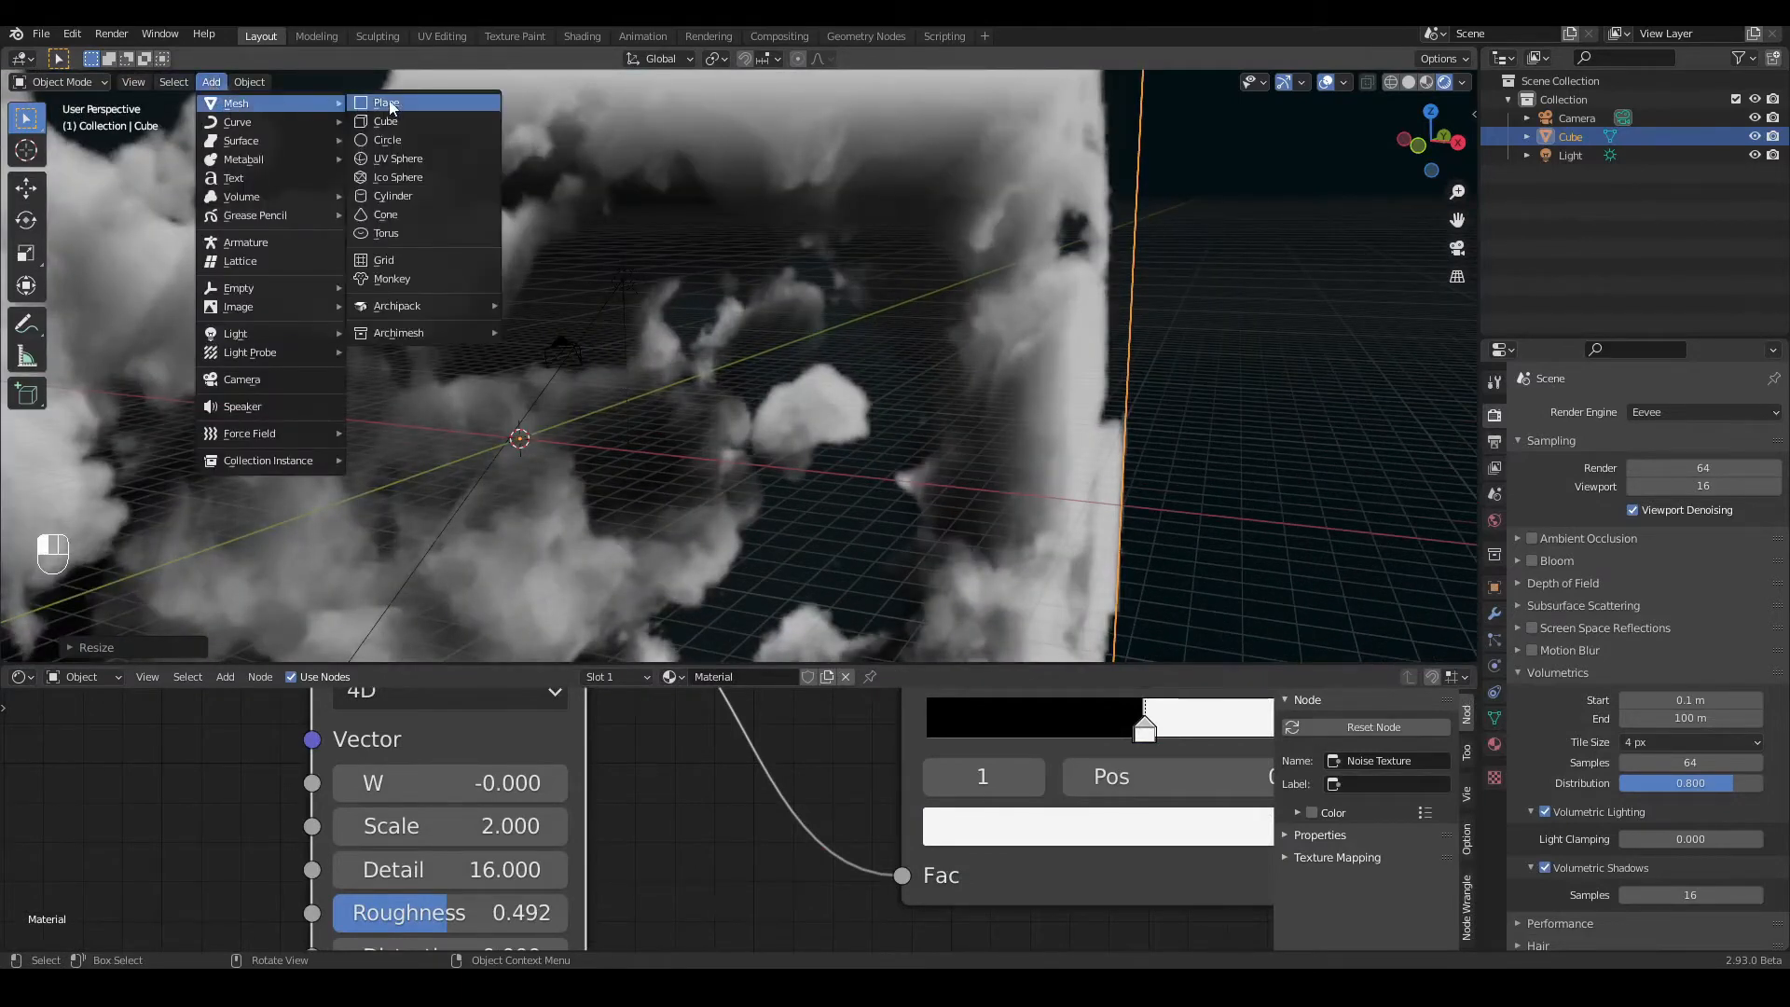
click(399, 160)
key(s)
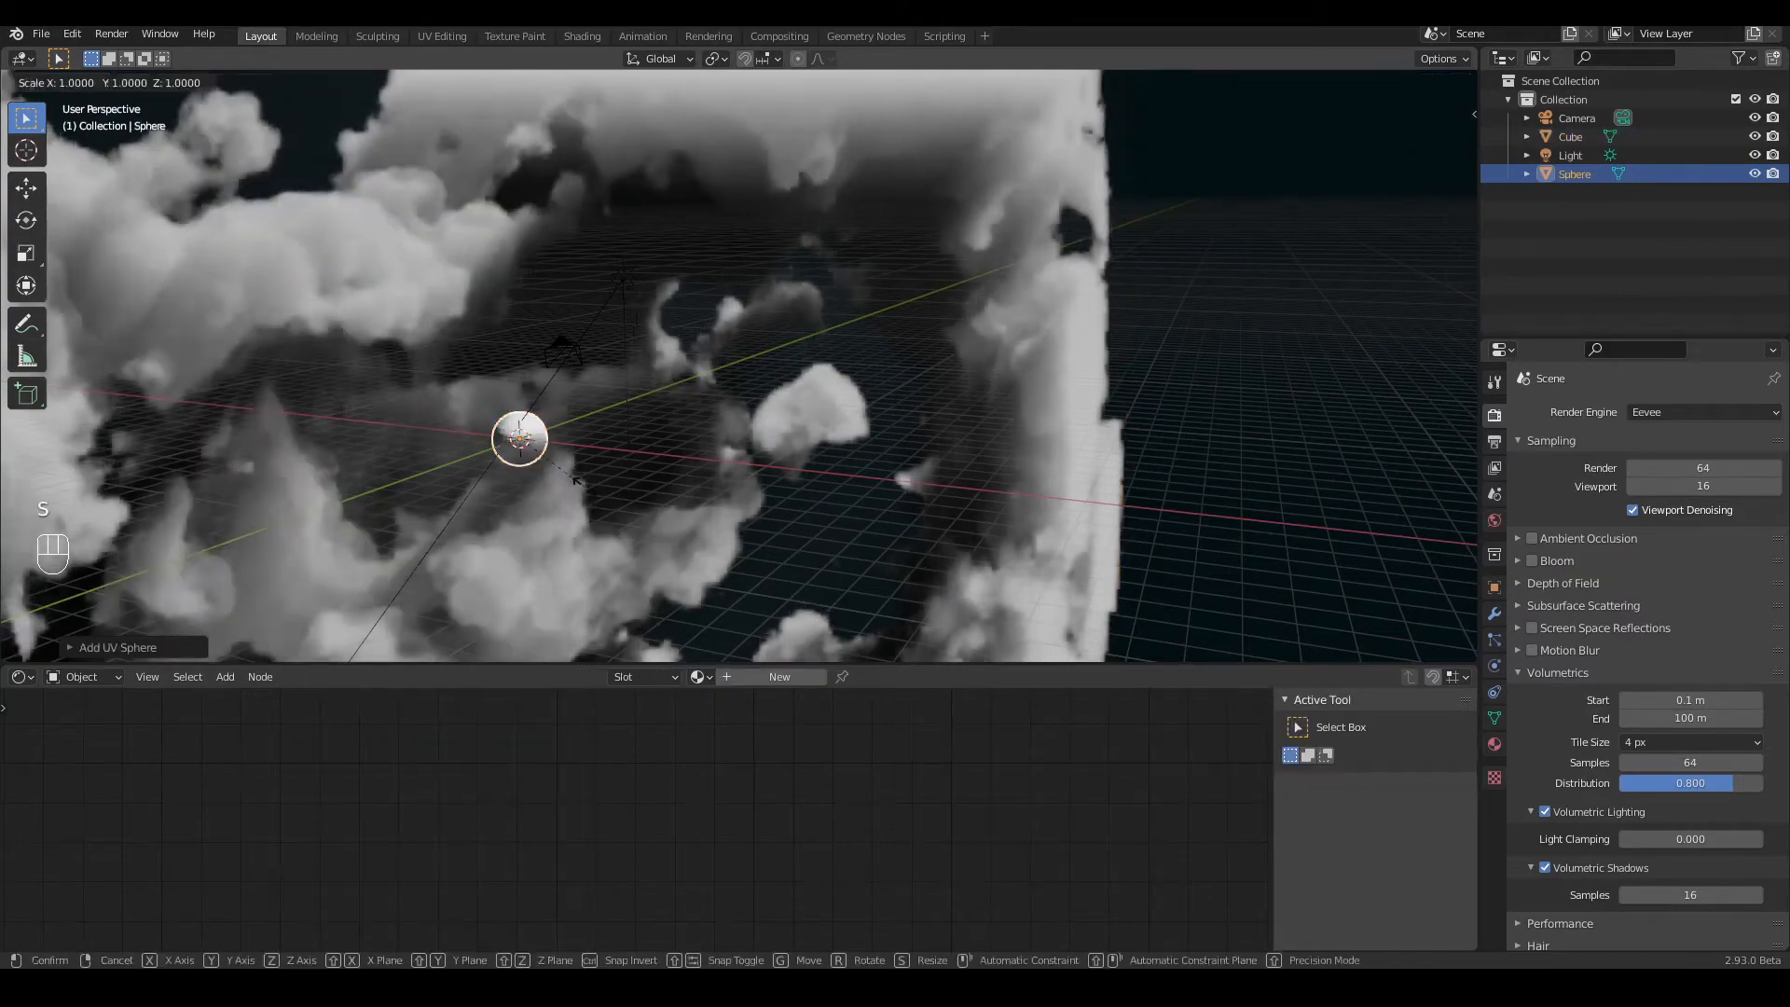
click(1076, 595)
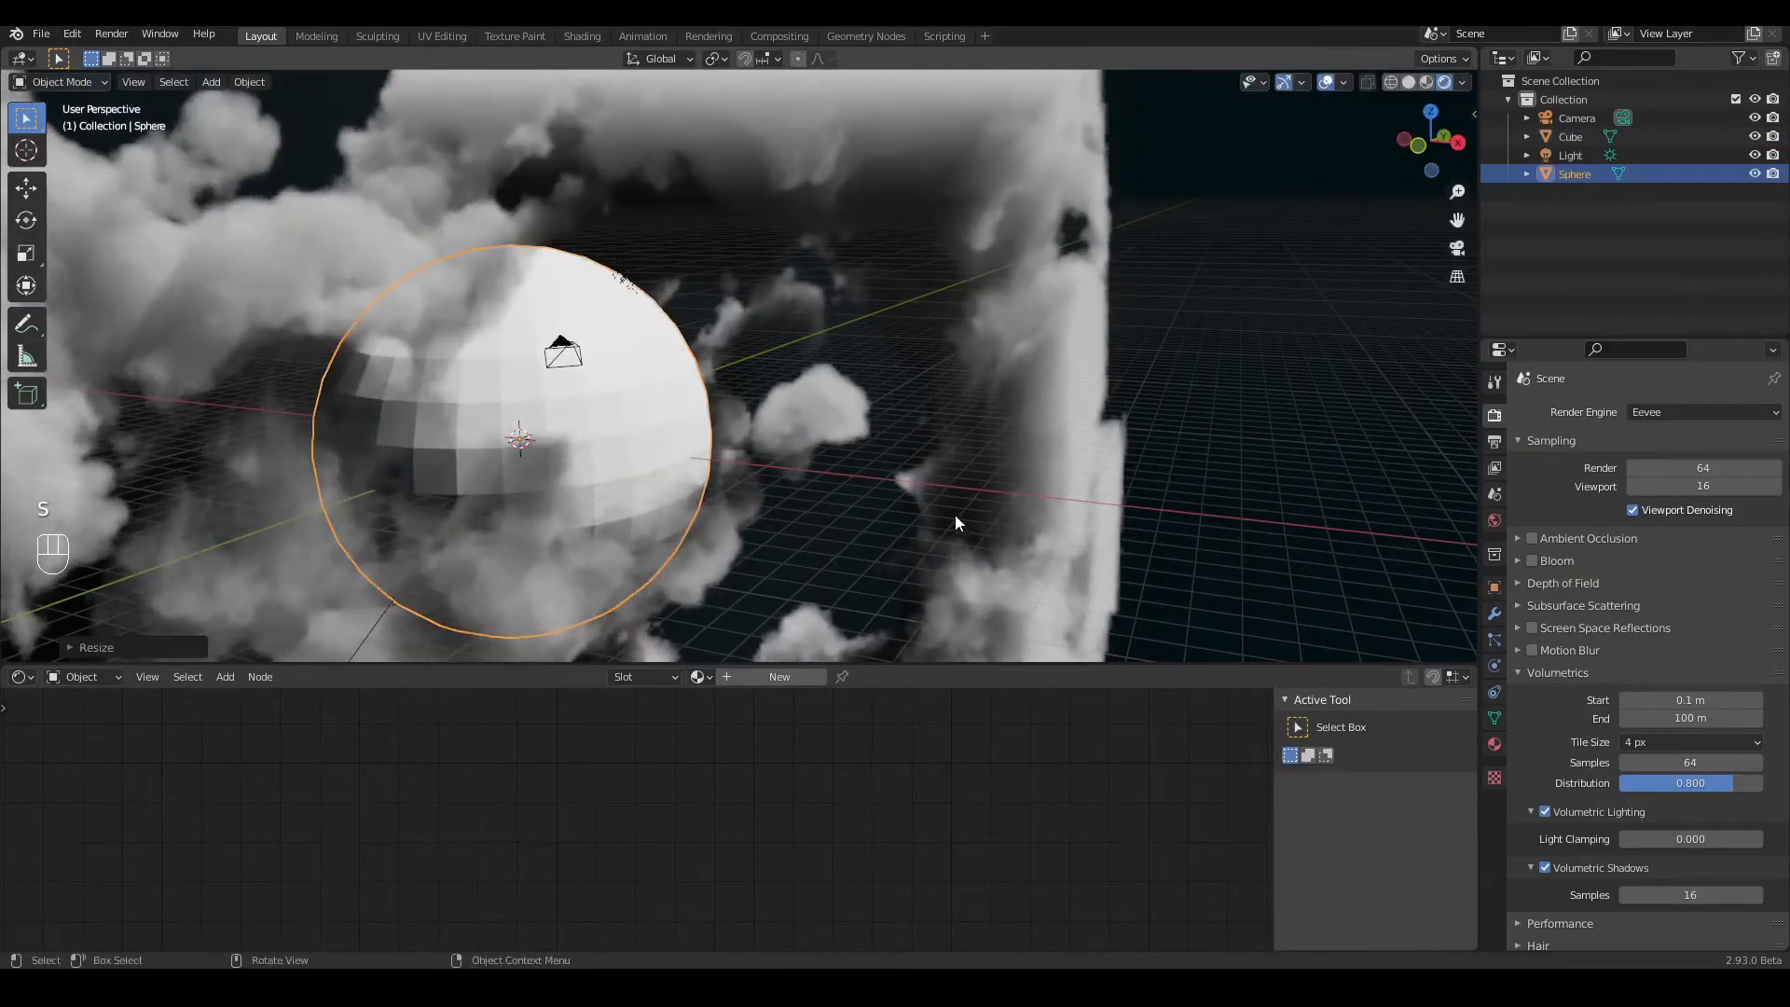
Step: Shade the sphere smooth and add a Subdivision Surface modifier to it
scroll(943, 513, up, 3)
right_click(532, 406)
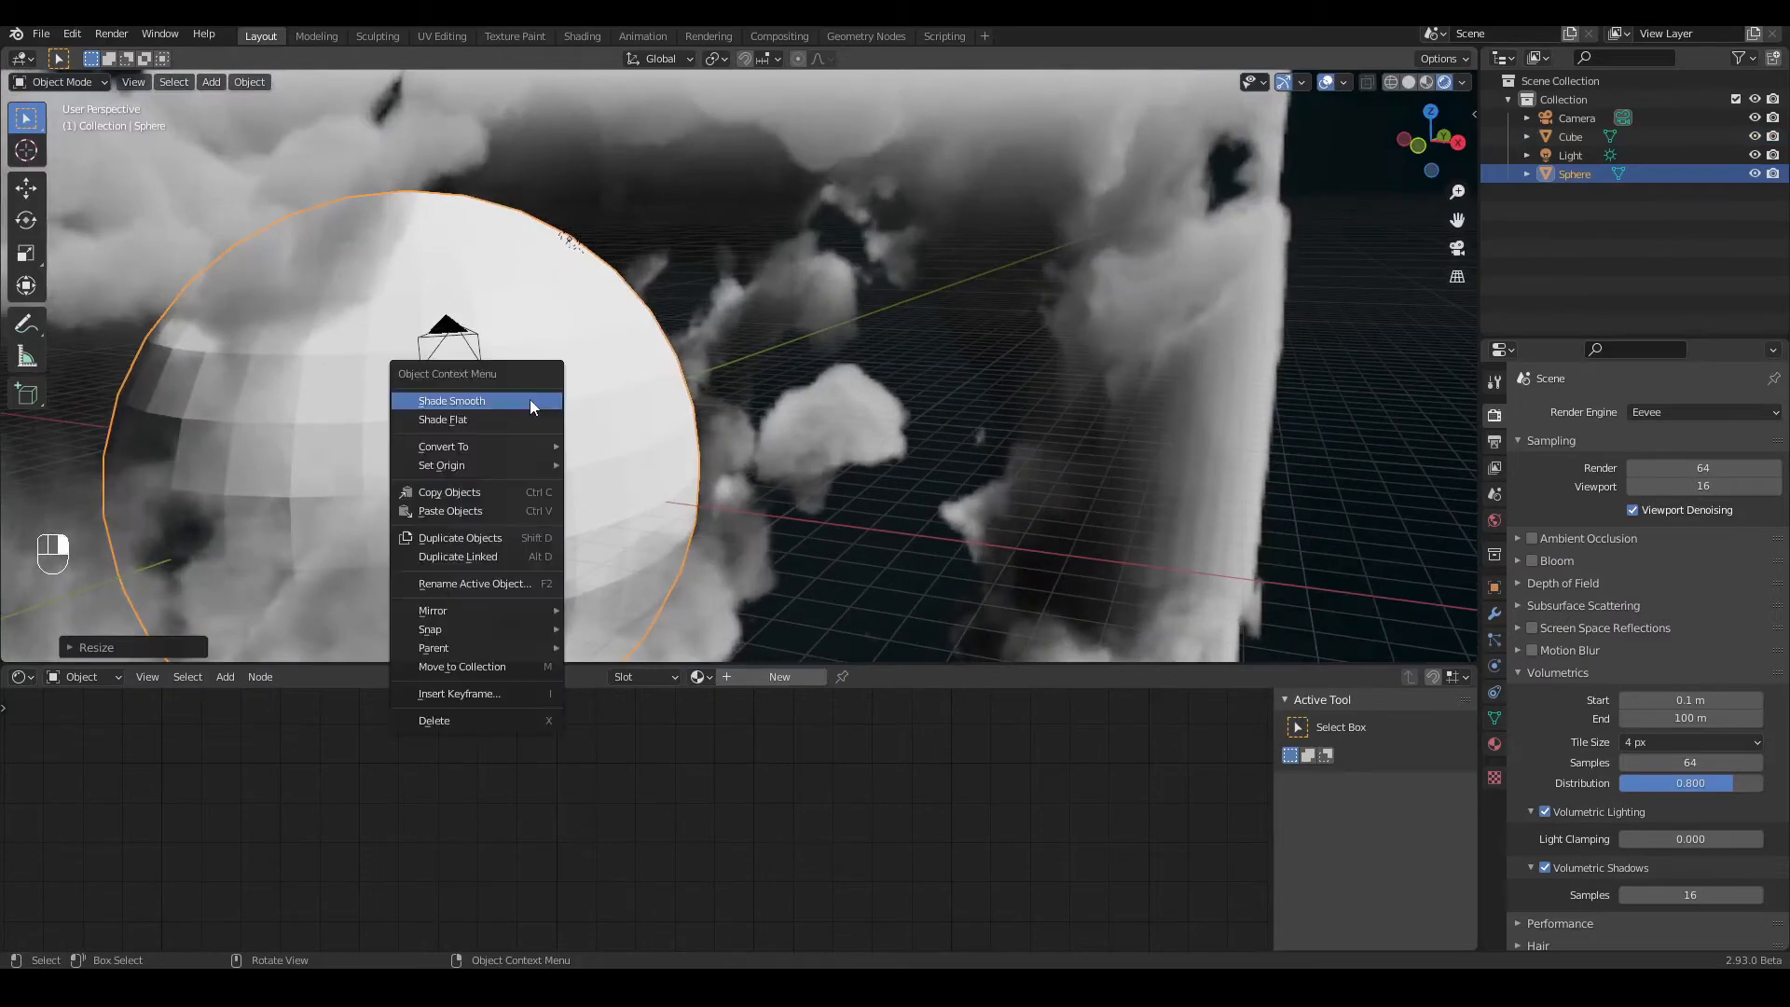
click(518, 400)
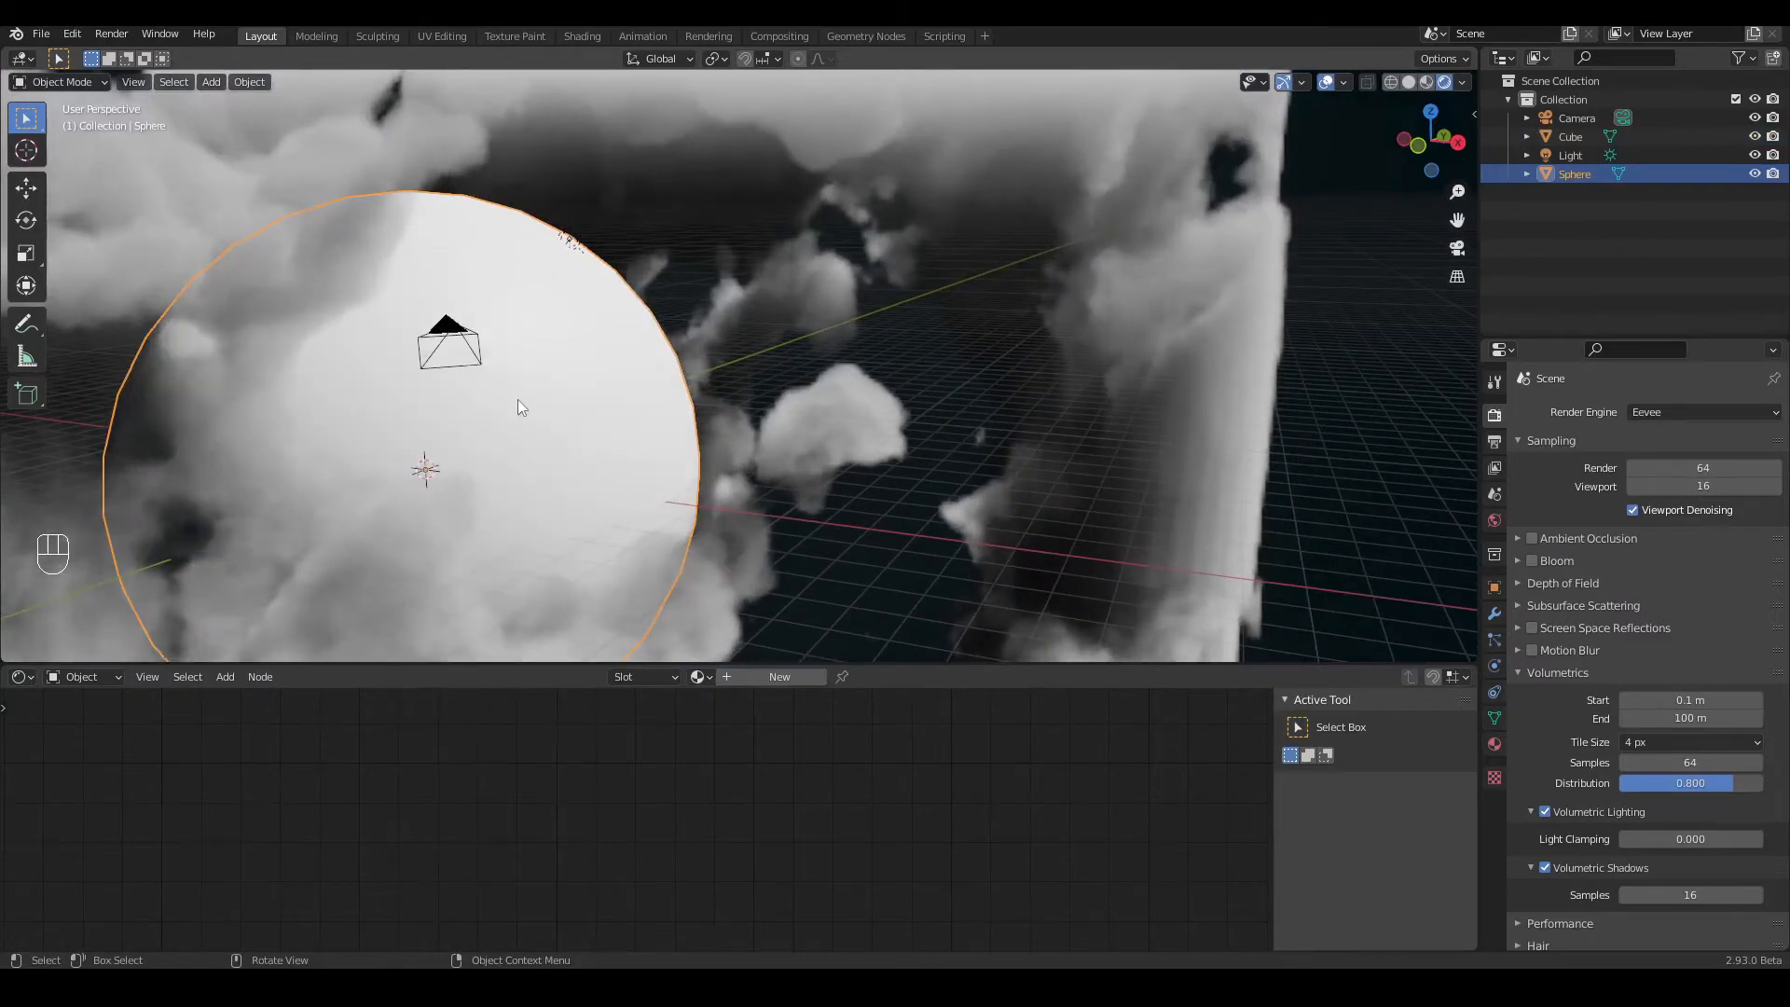
scroll(557, 401, up, 4)
scroll(557, 401, up, 2)
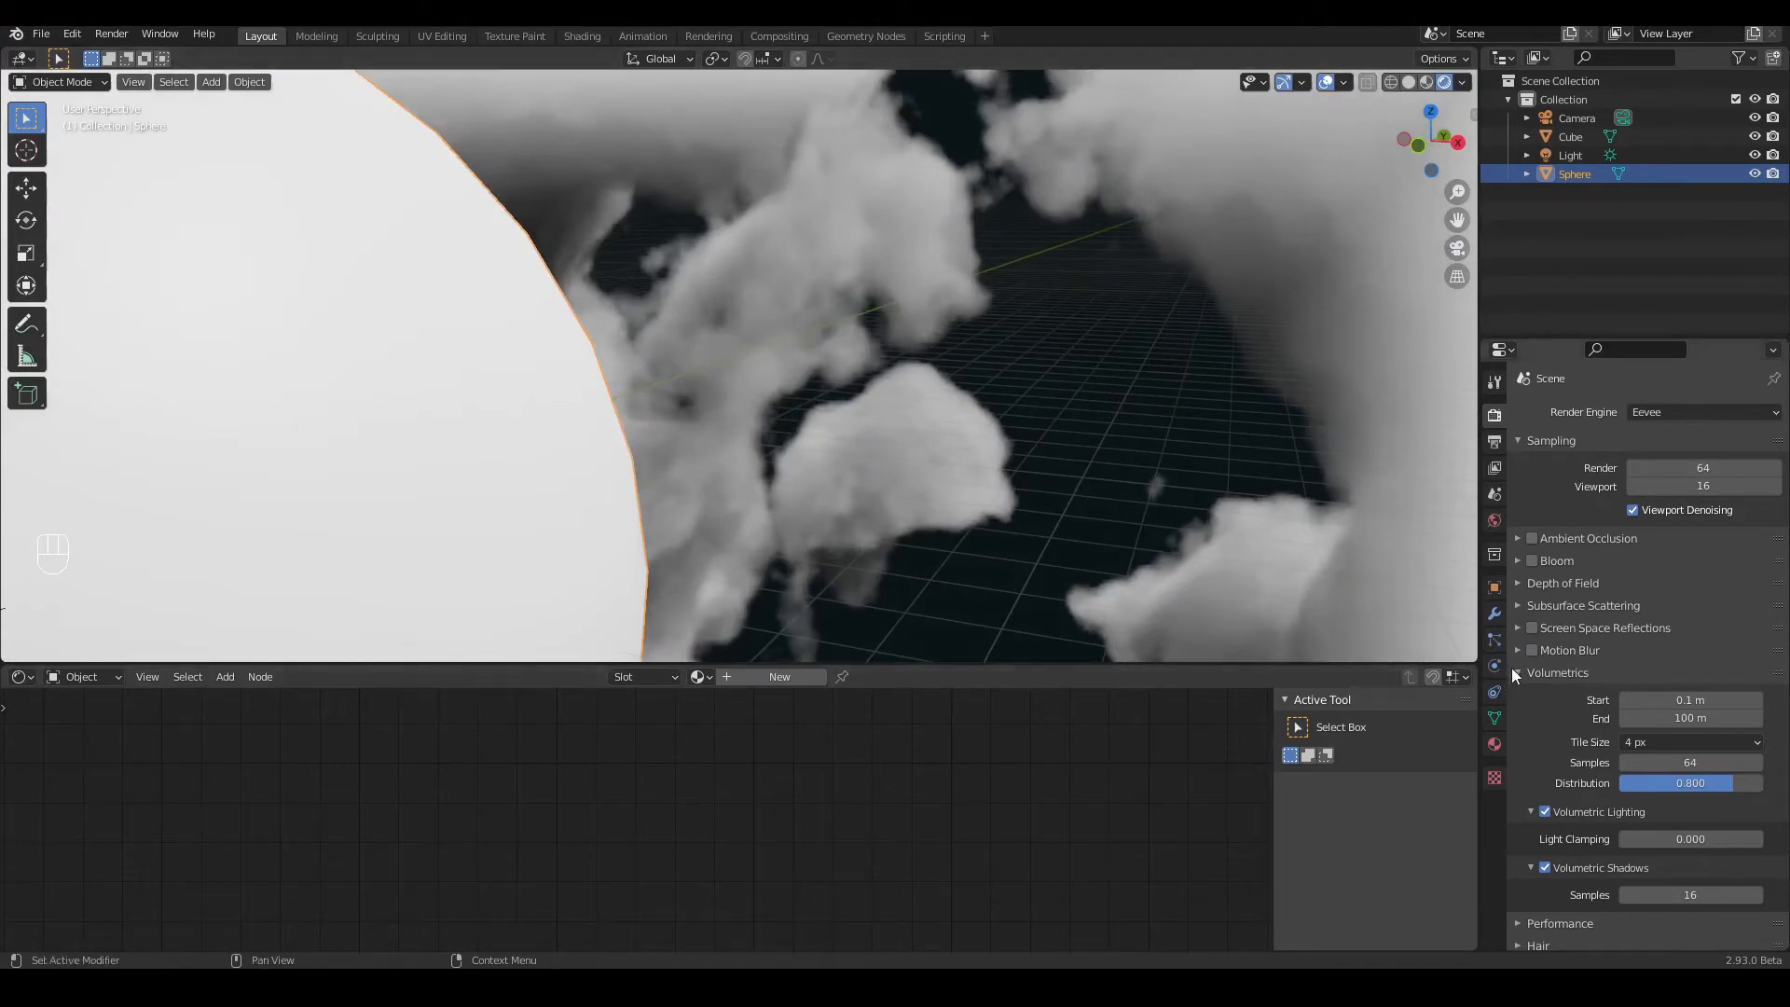
click(1496, 615)
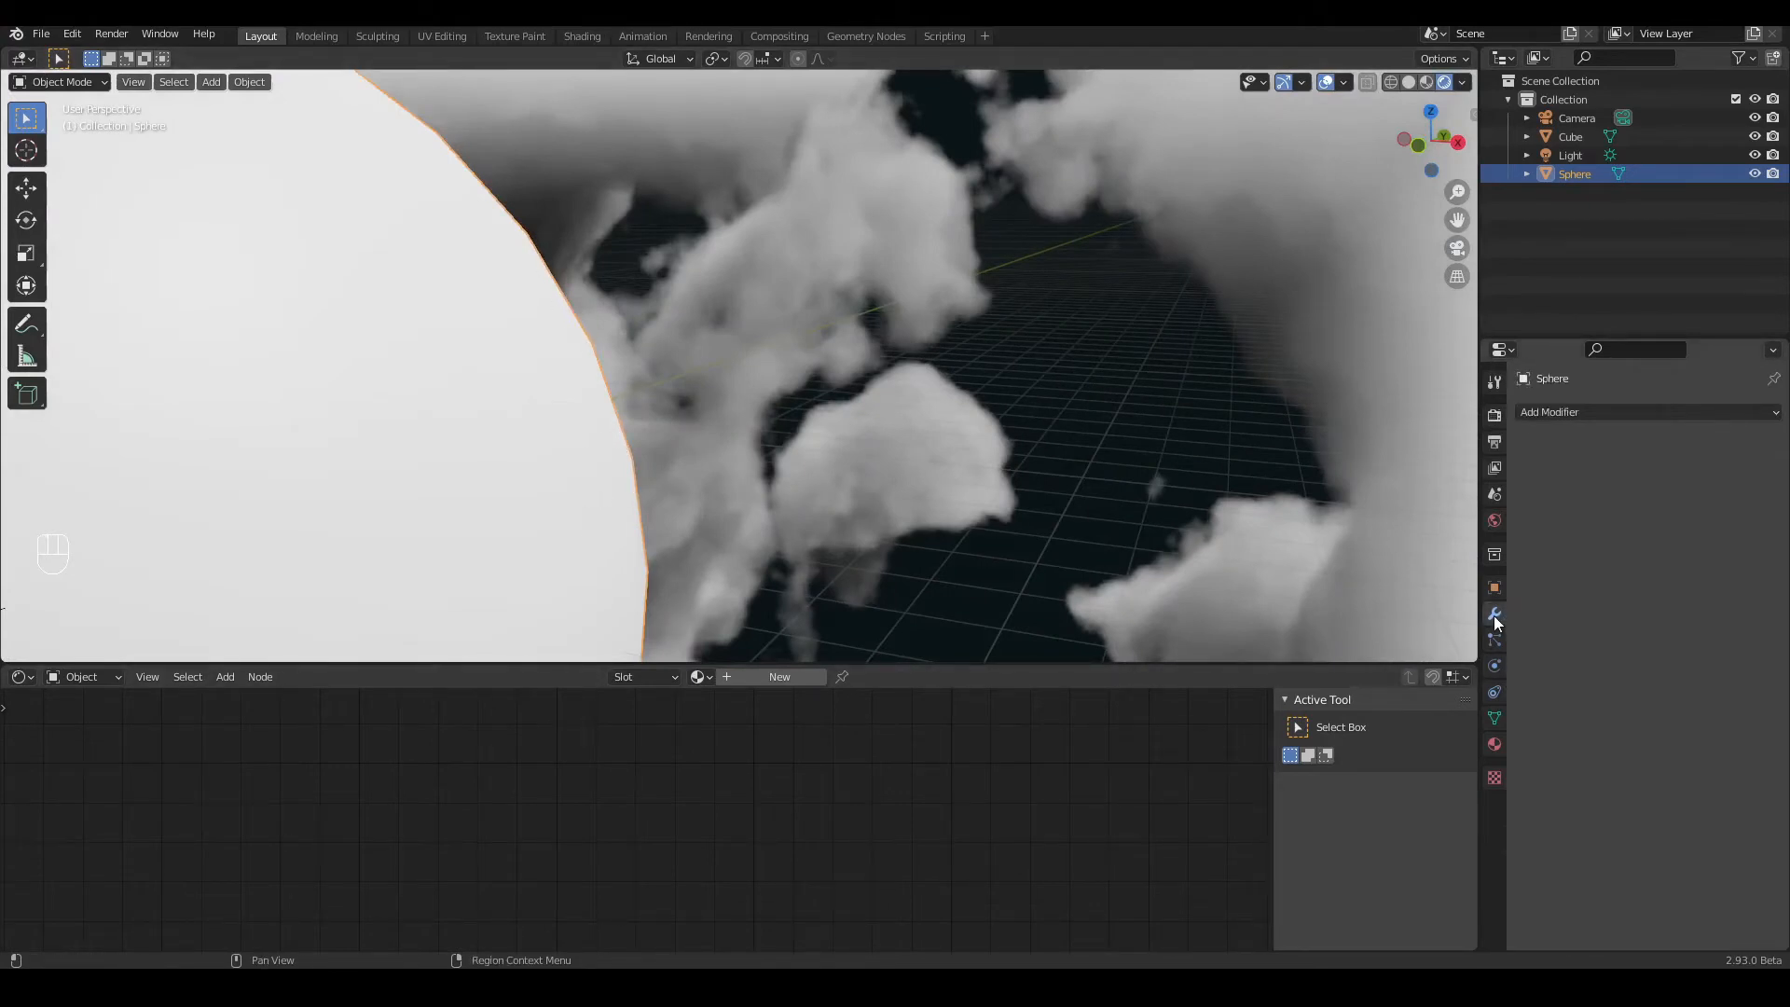
click(1578, 412)
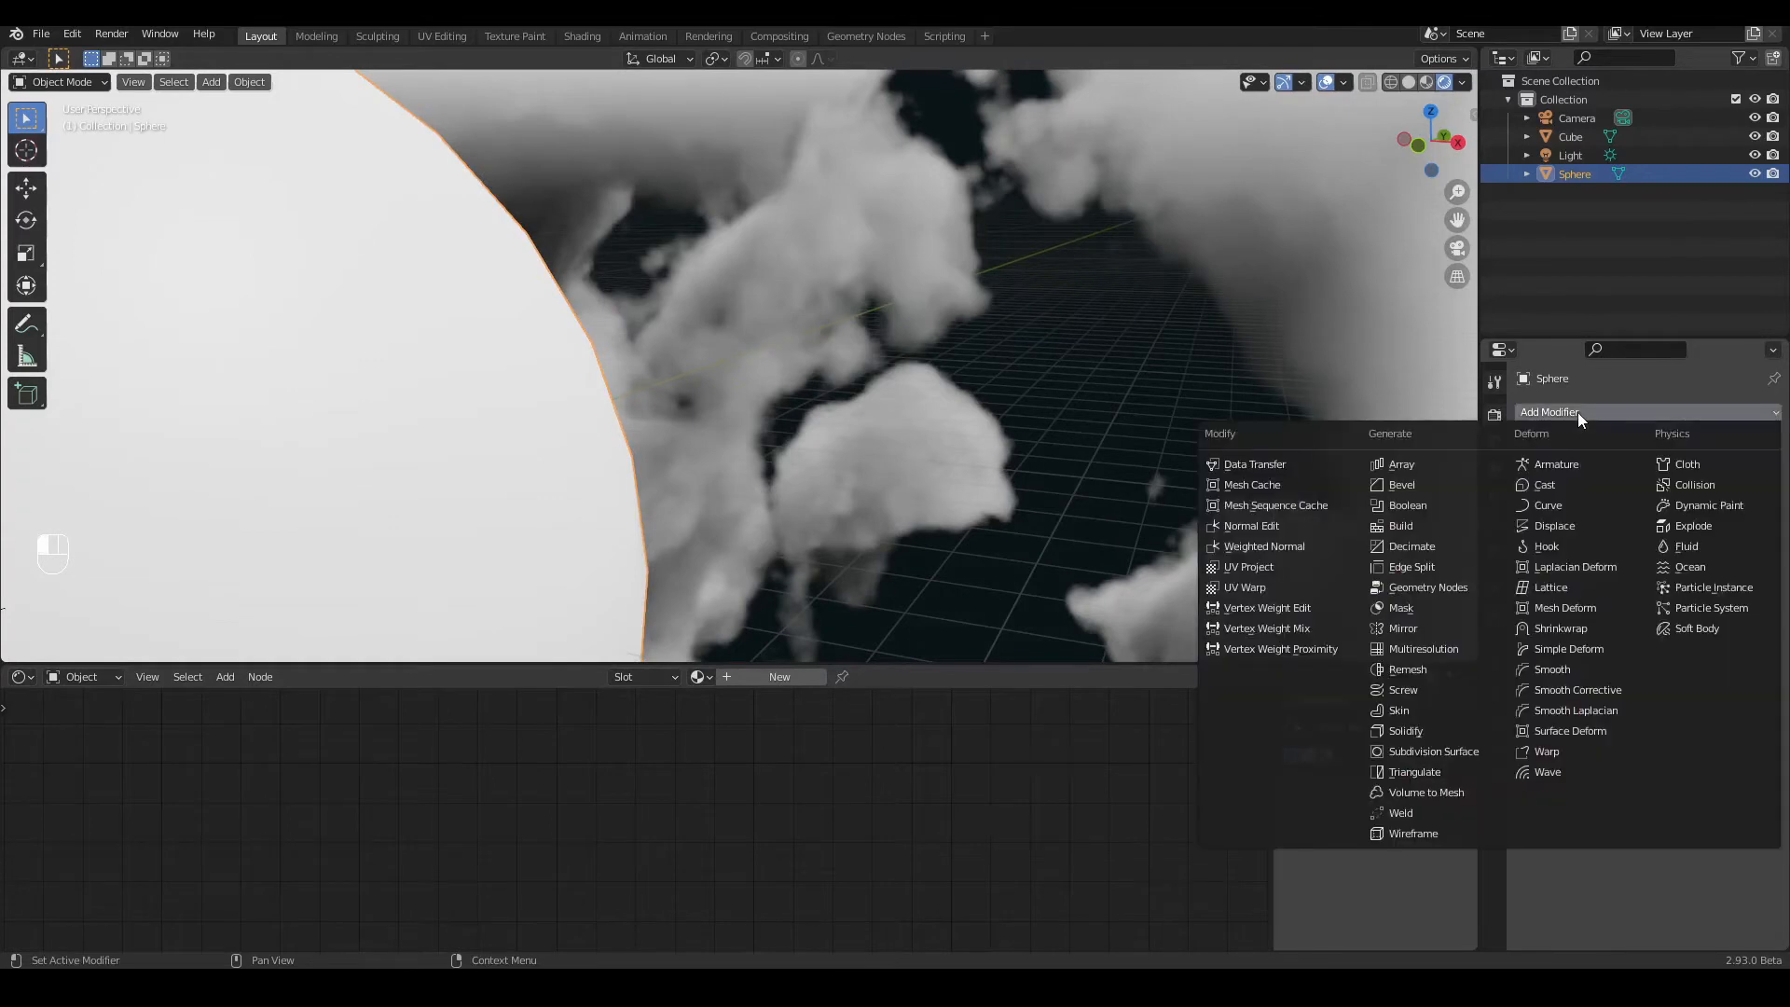
click(1438, 753)
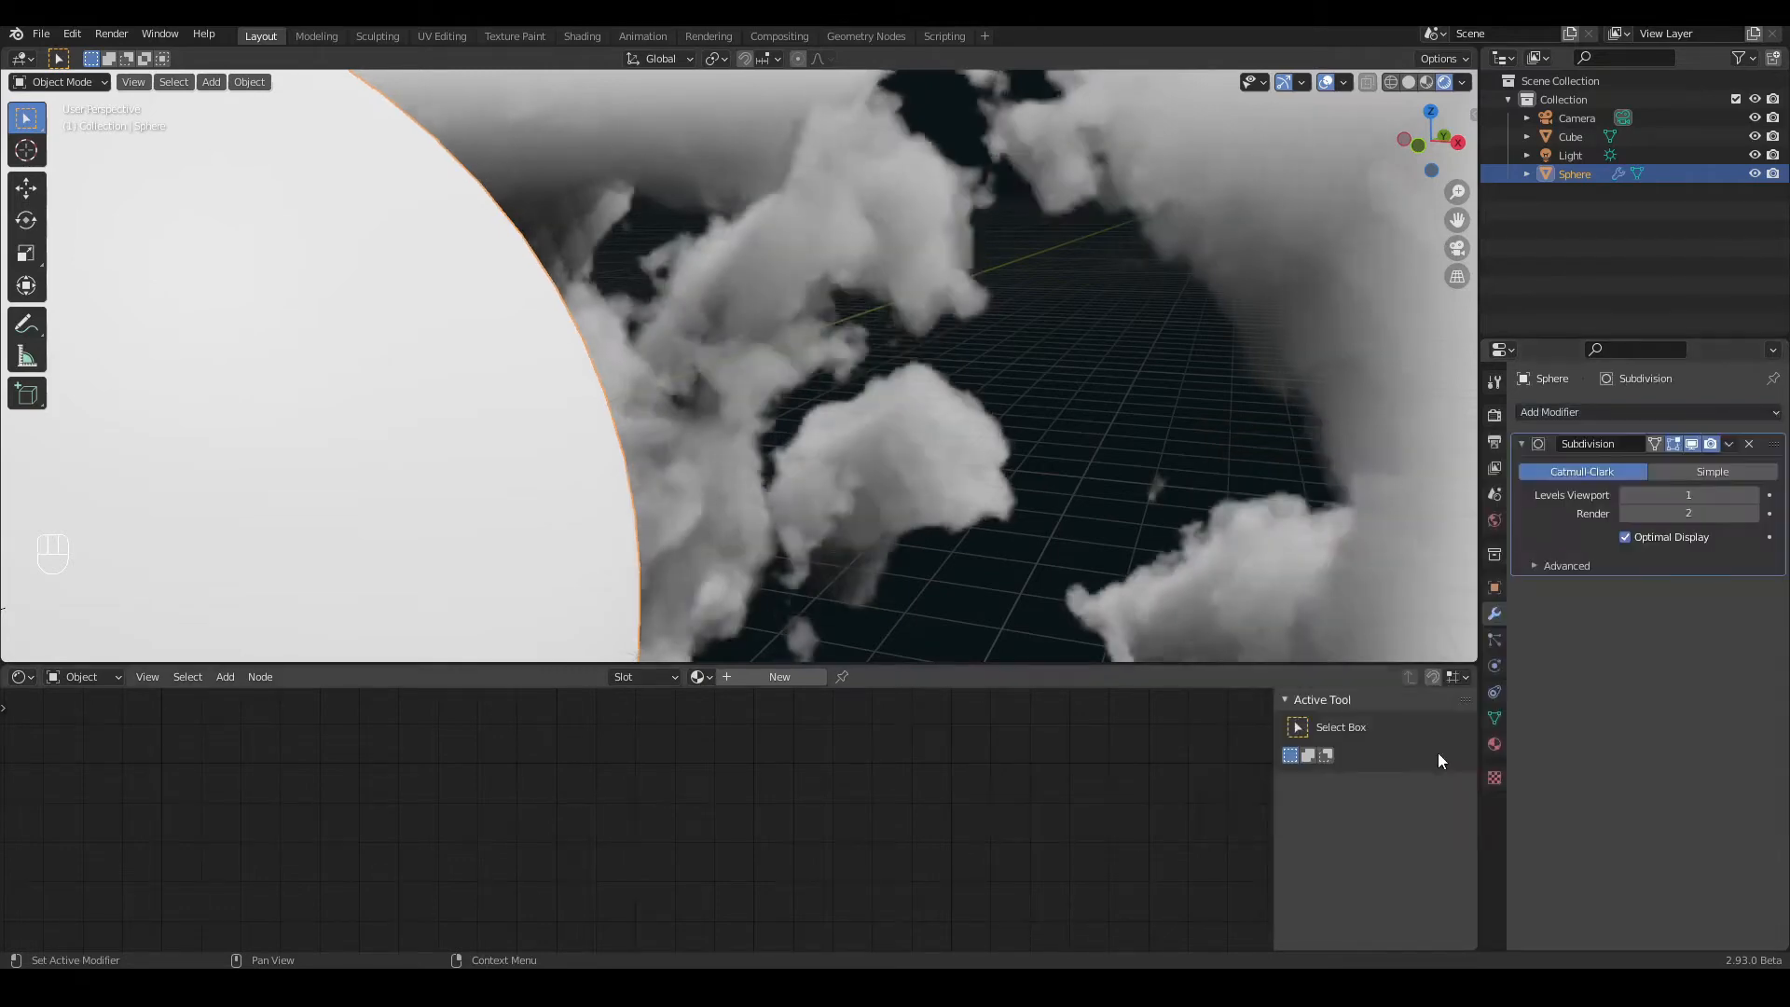
Step: Hide the cloud cube in the viewport so that only the sphere is displayed
scroll(589, 428, down, 2)
scroll(589, 427, down, 3)
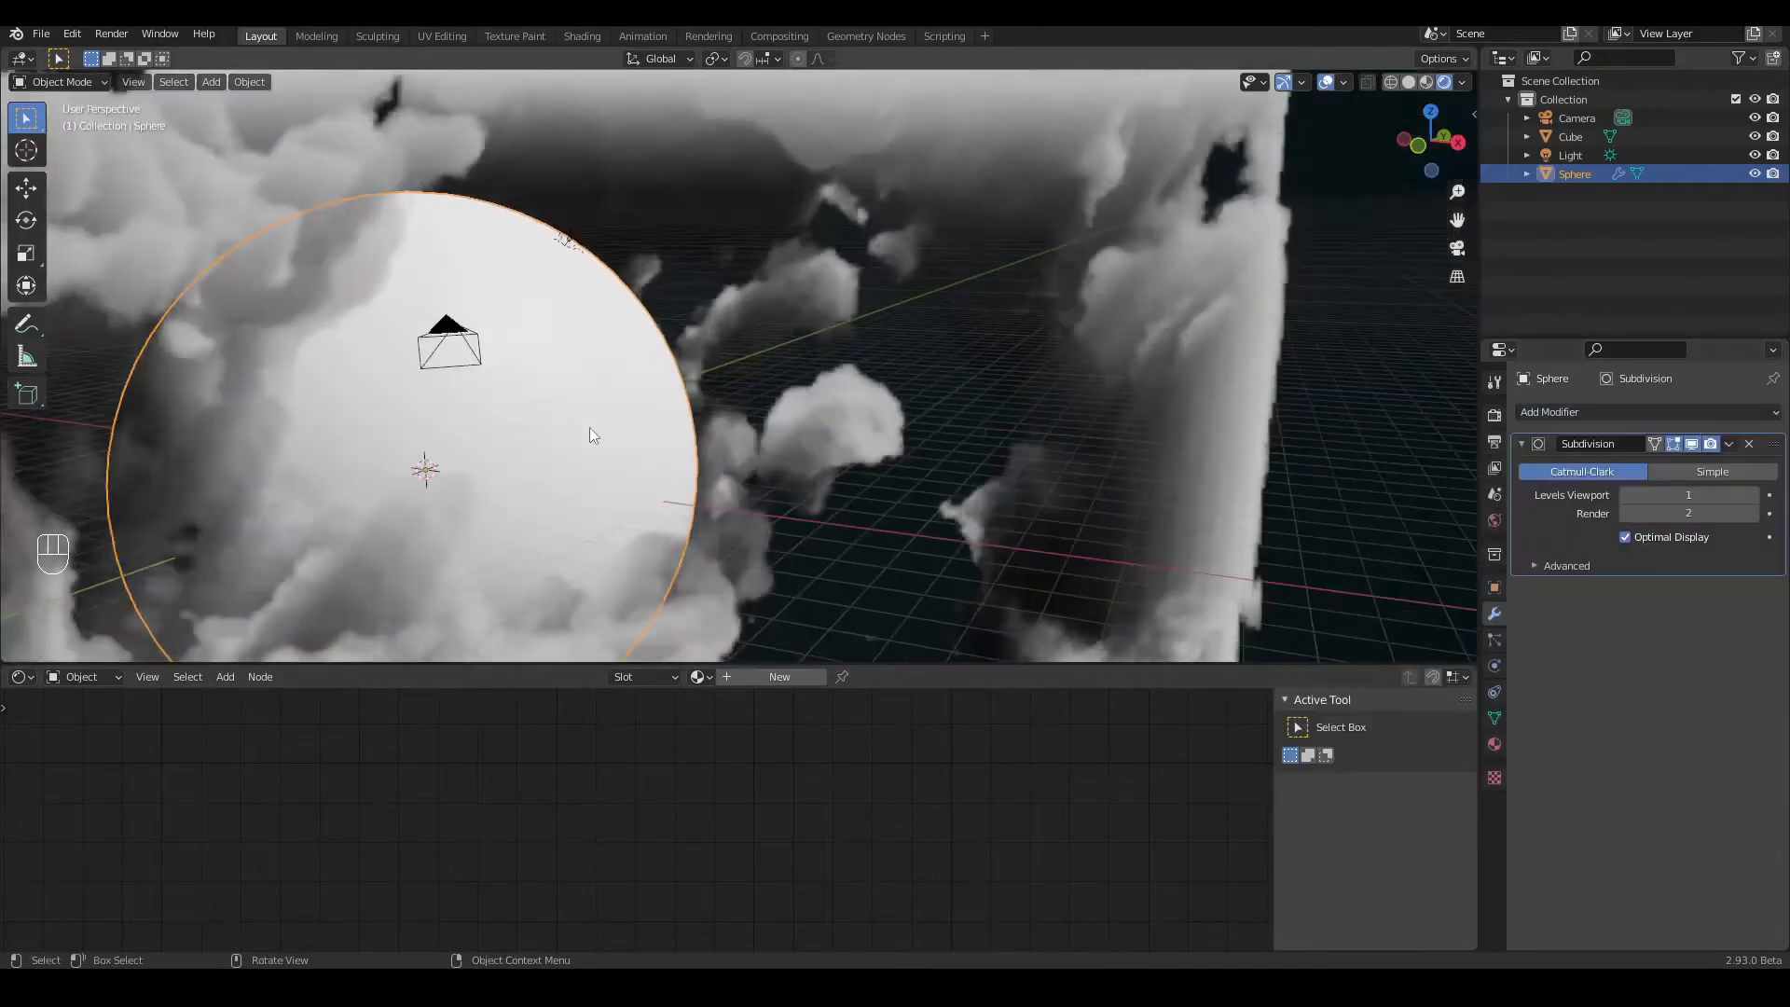
key(KP_Decimal)
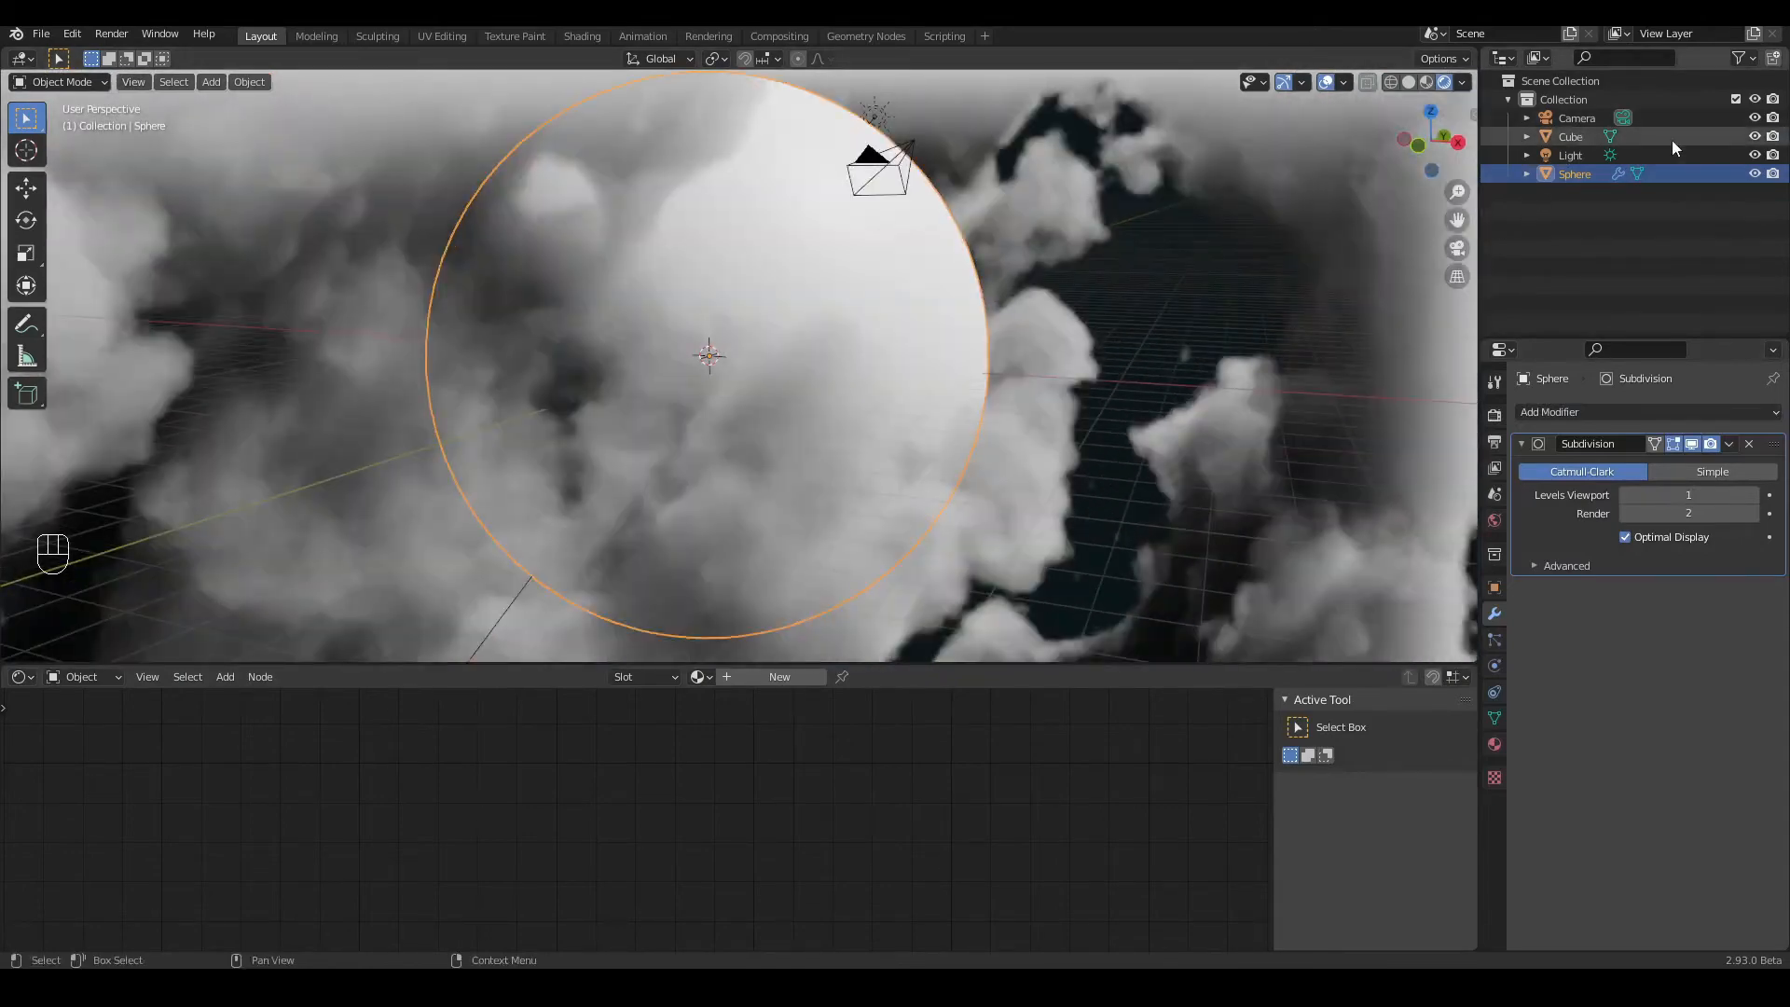
click(1754, 138)
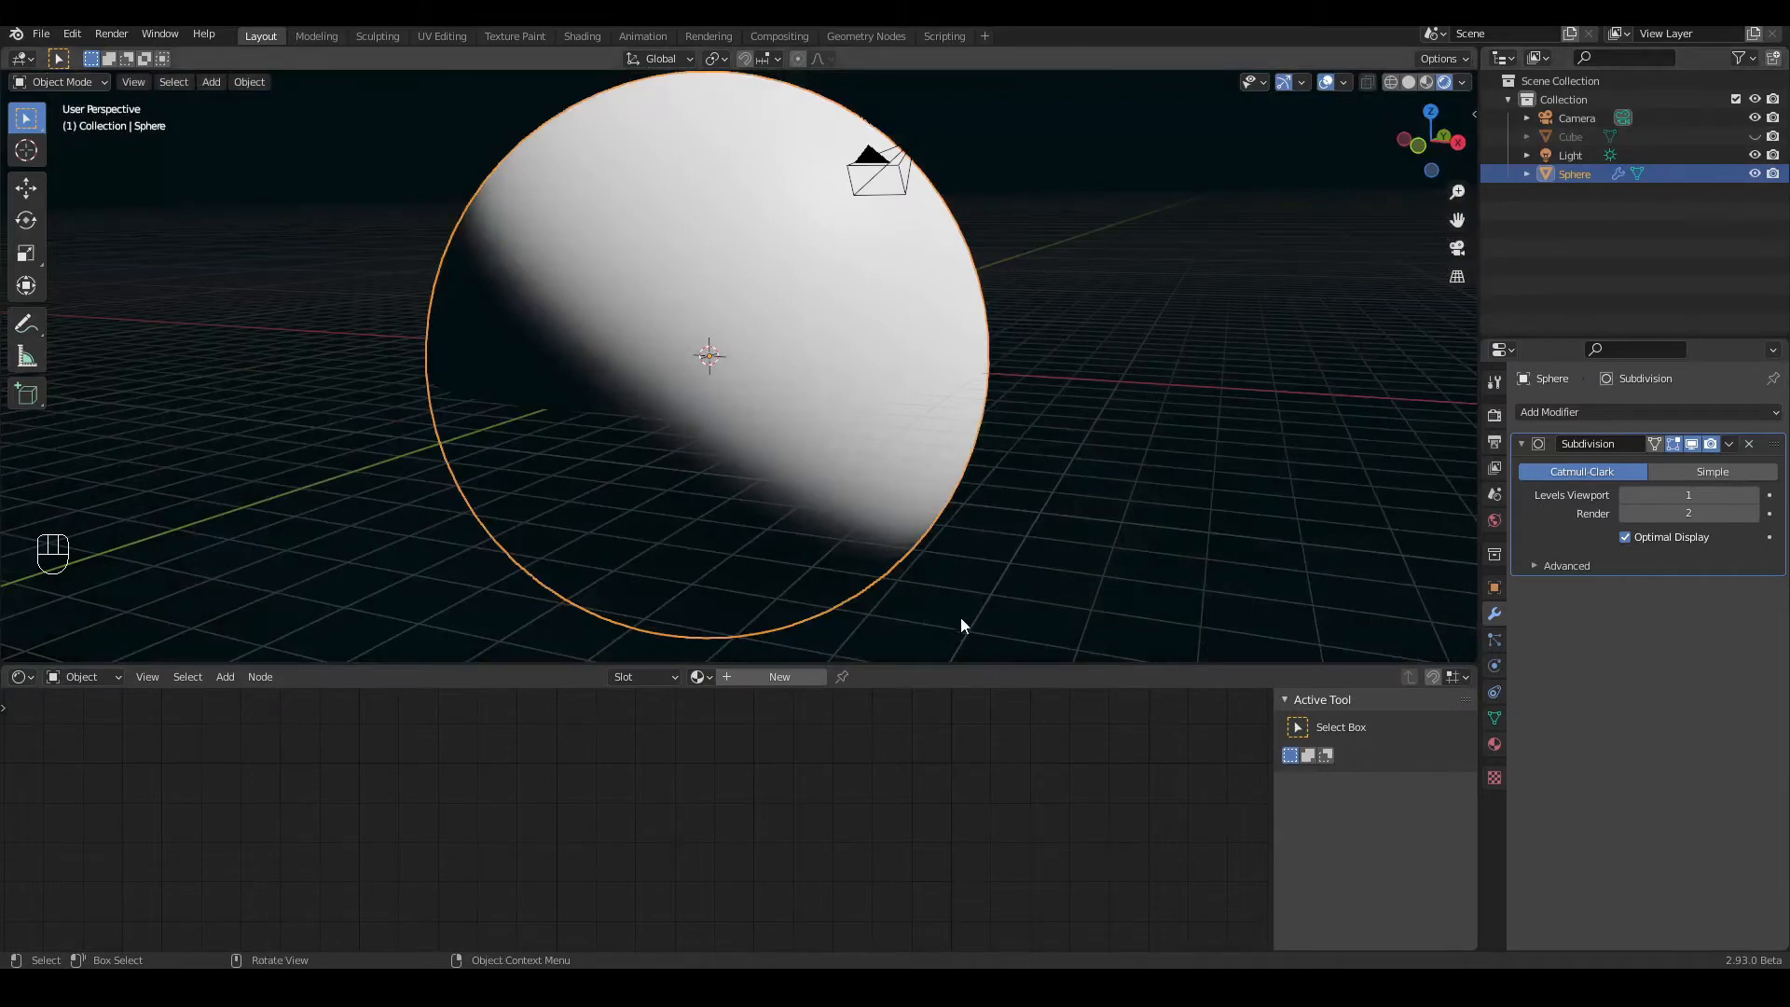
Step: Create a new material for the sphere with an Emission surface and set its strength to 2
click(800, 677)
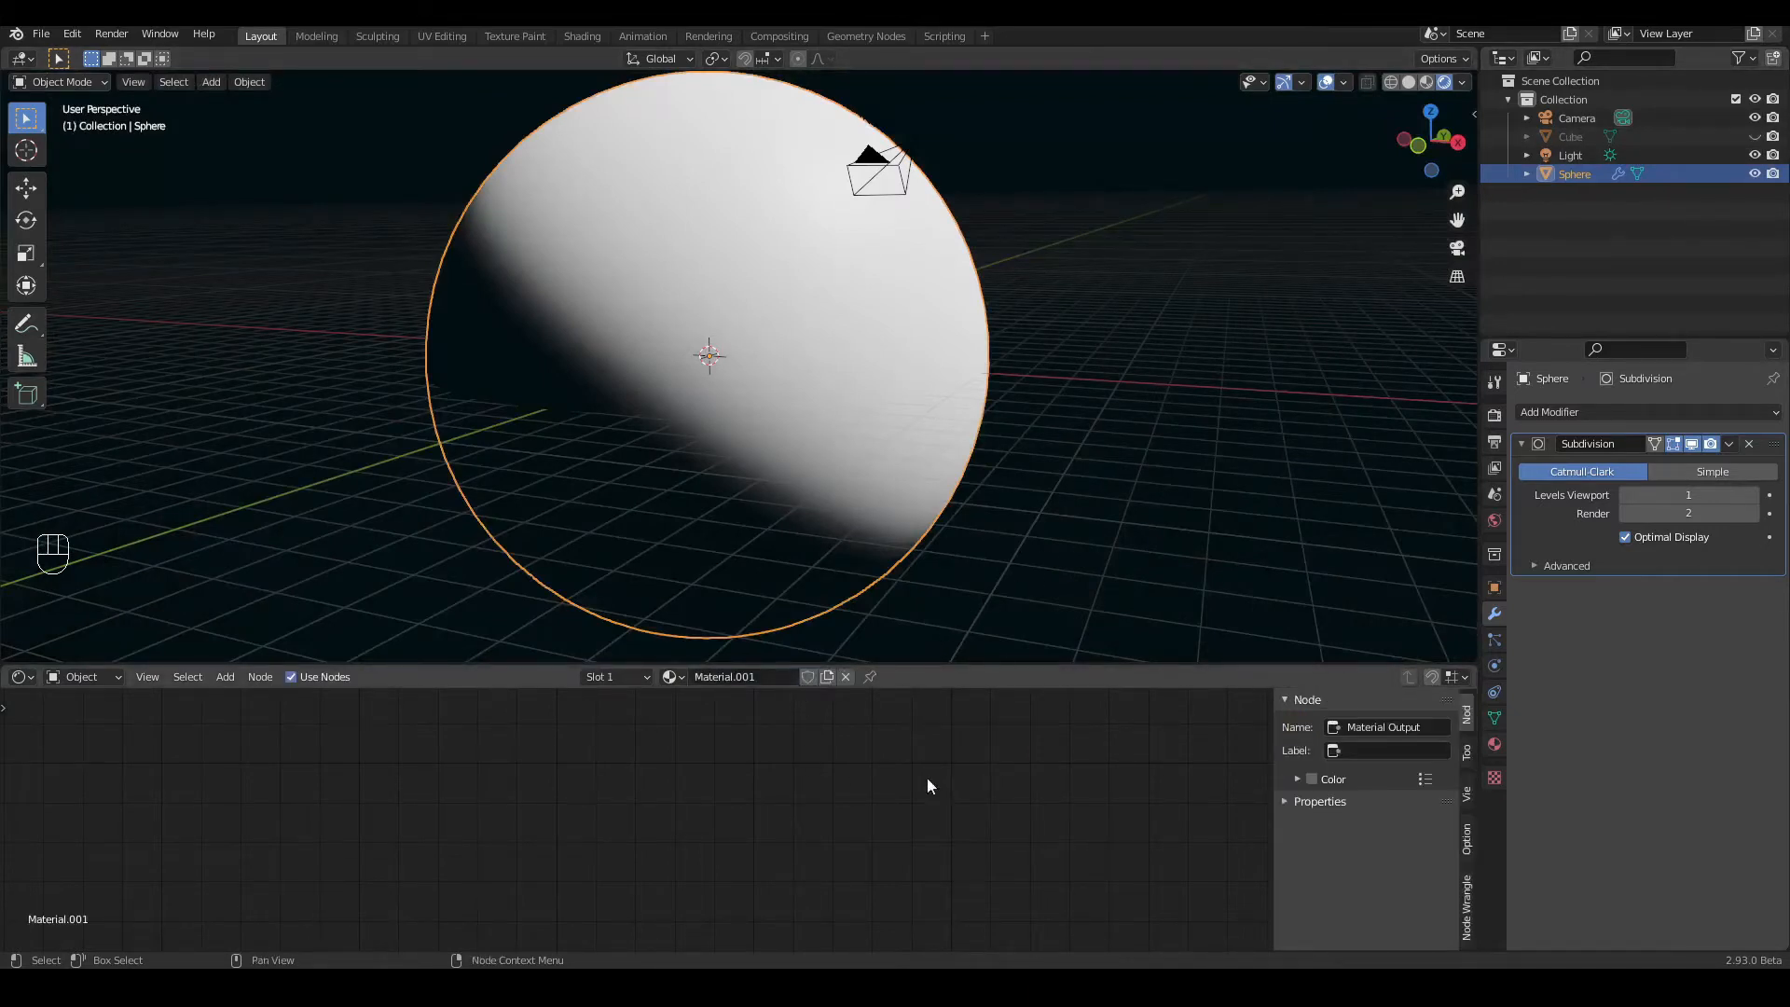
click(1494, 745)
click(1671, 604)
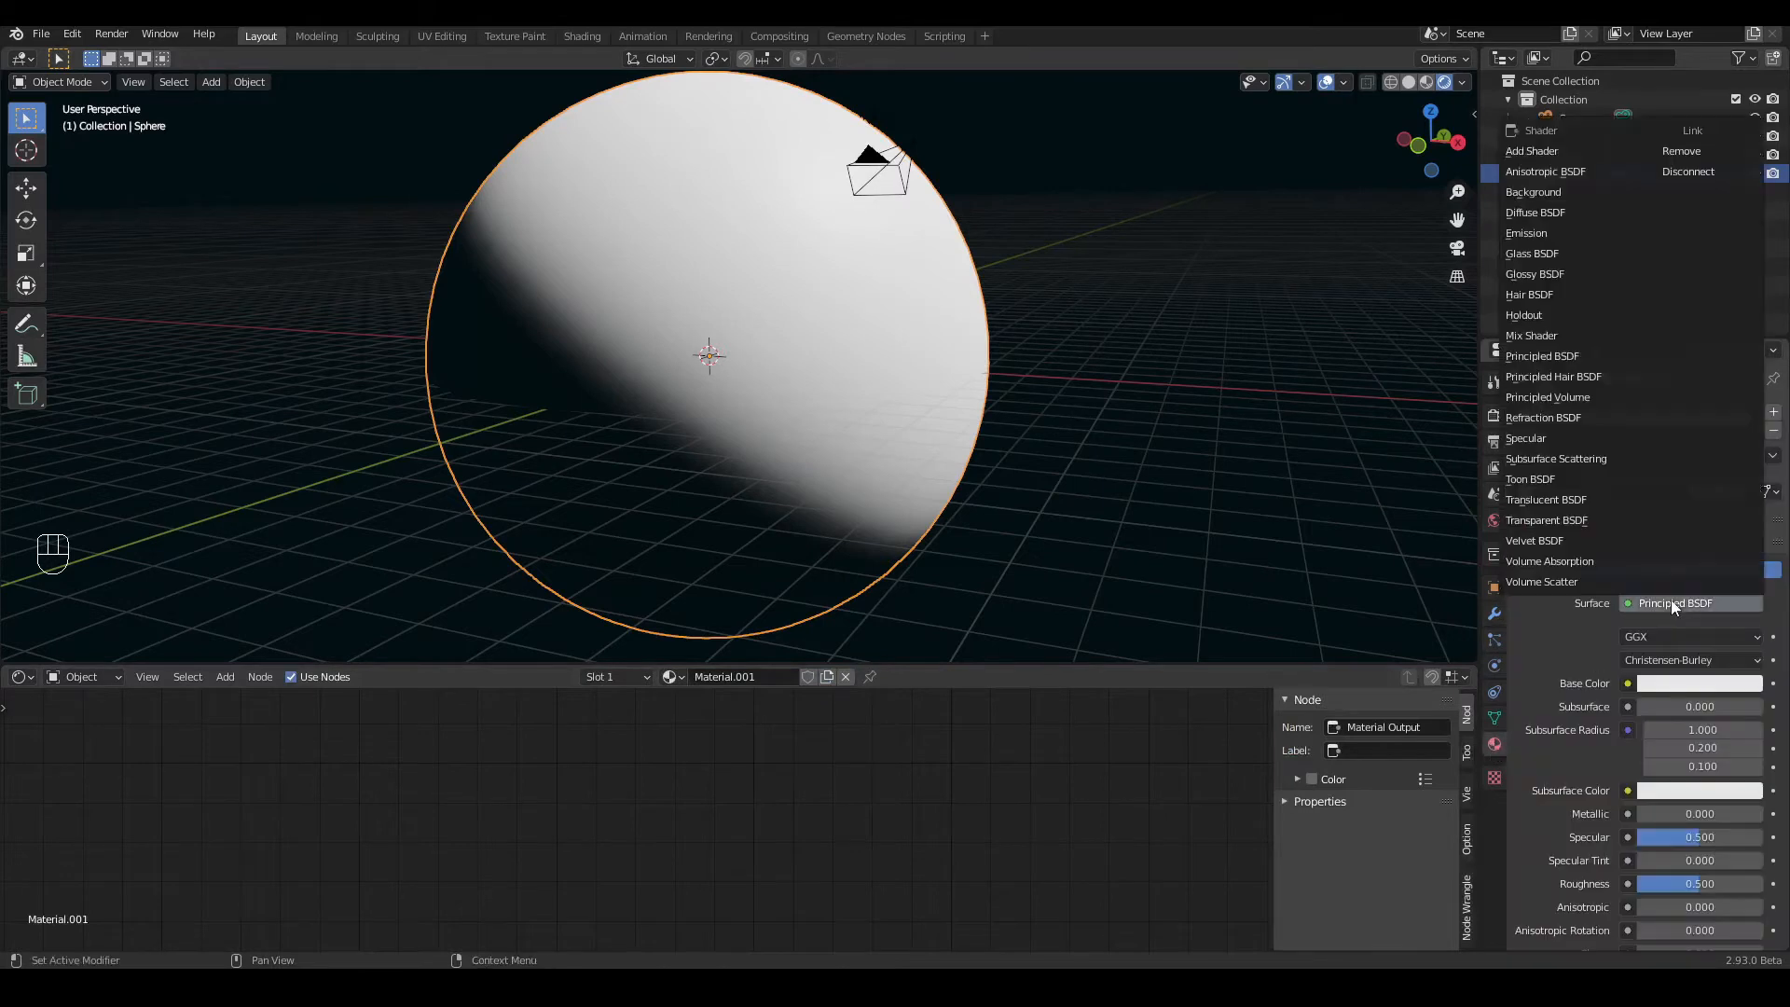
click(1555, 232)
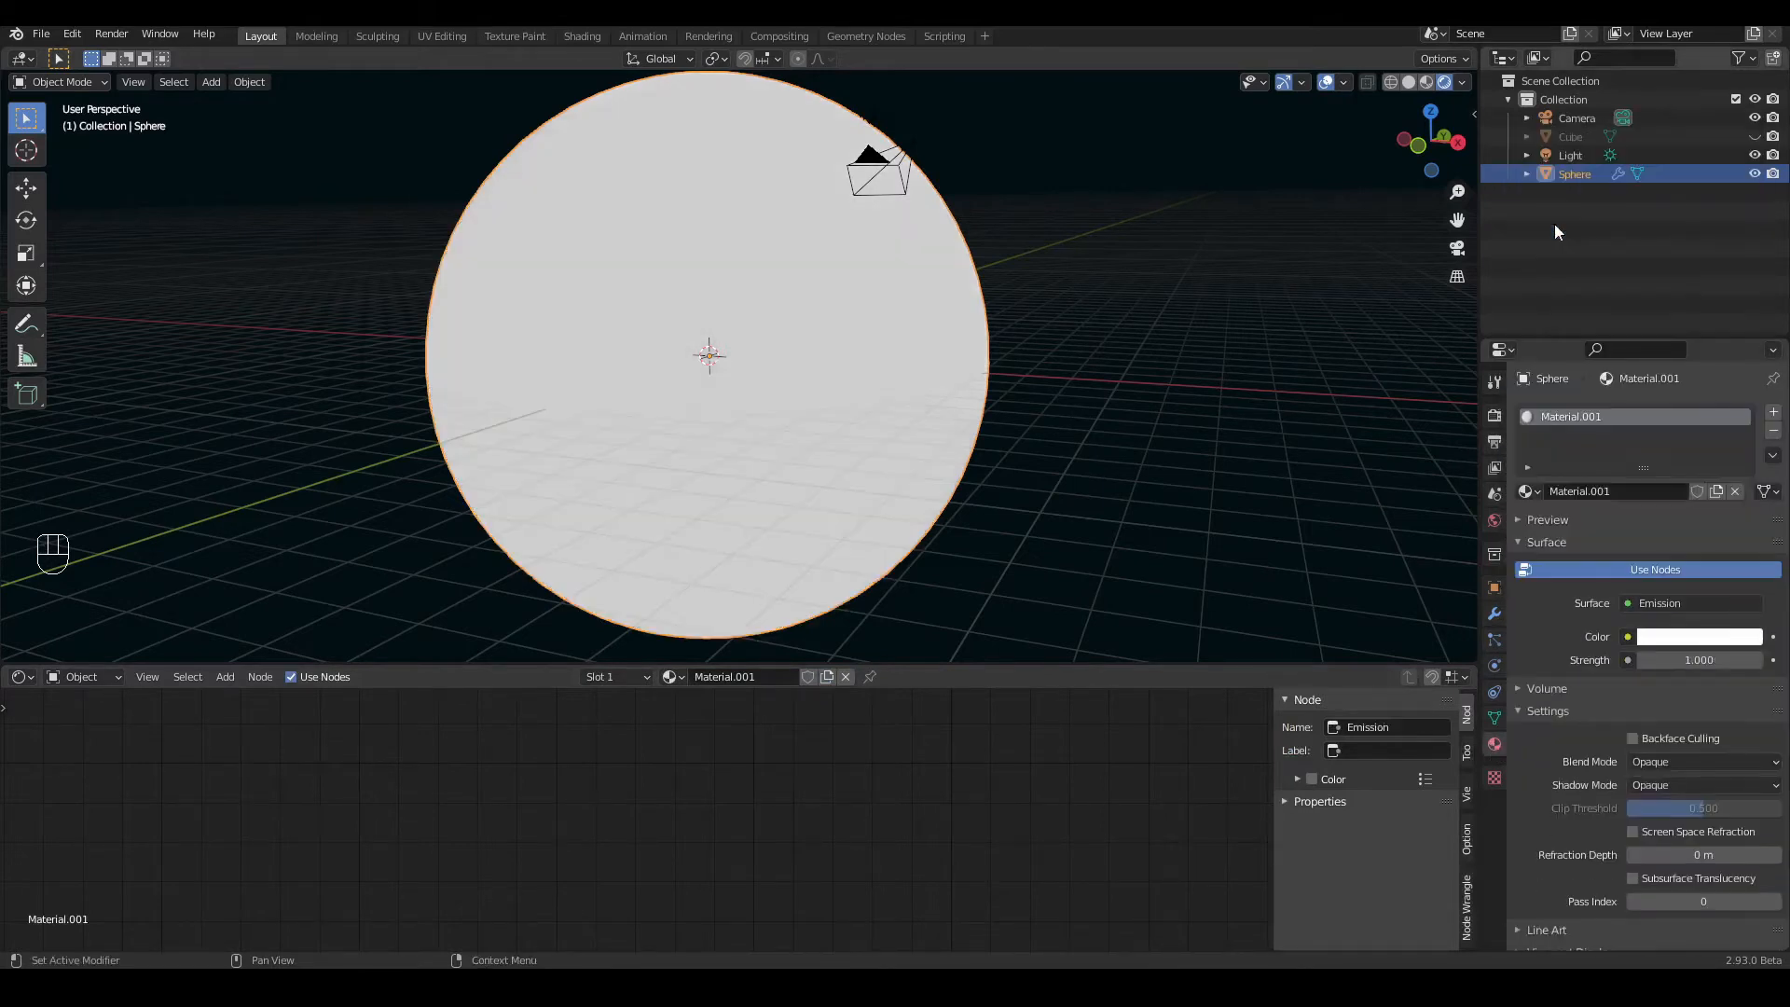
click(1711, 661)
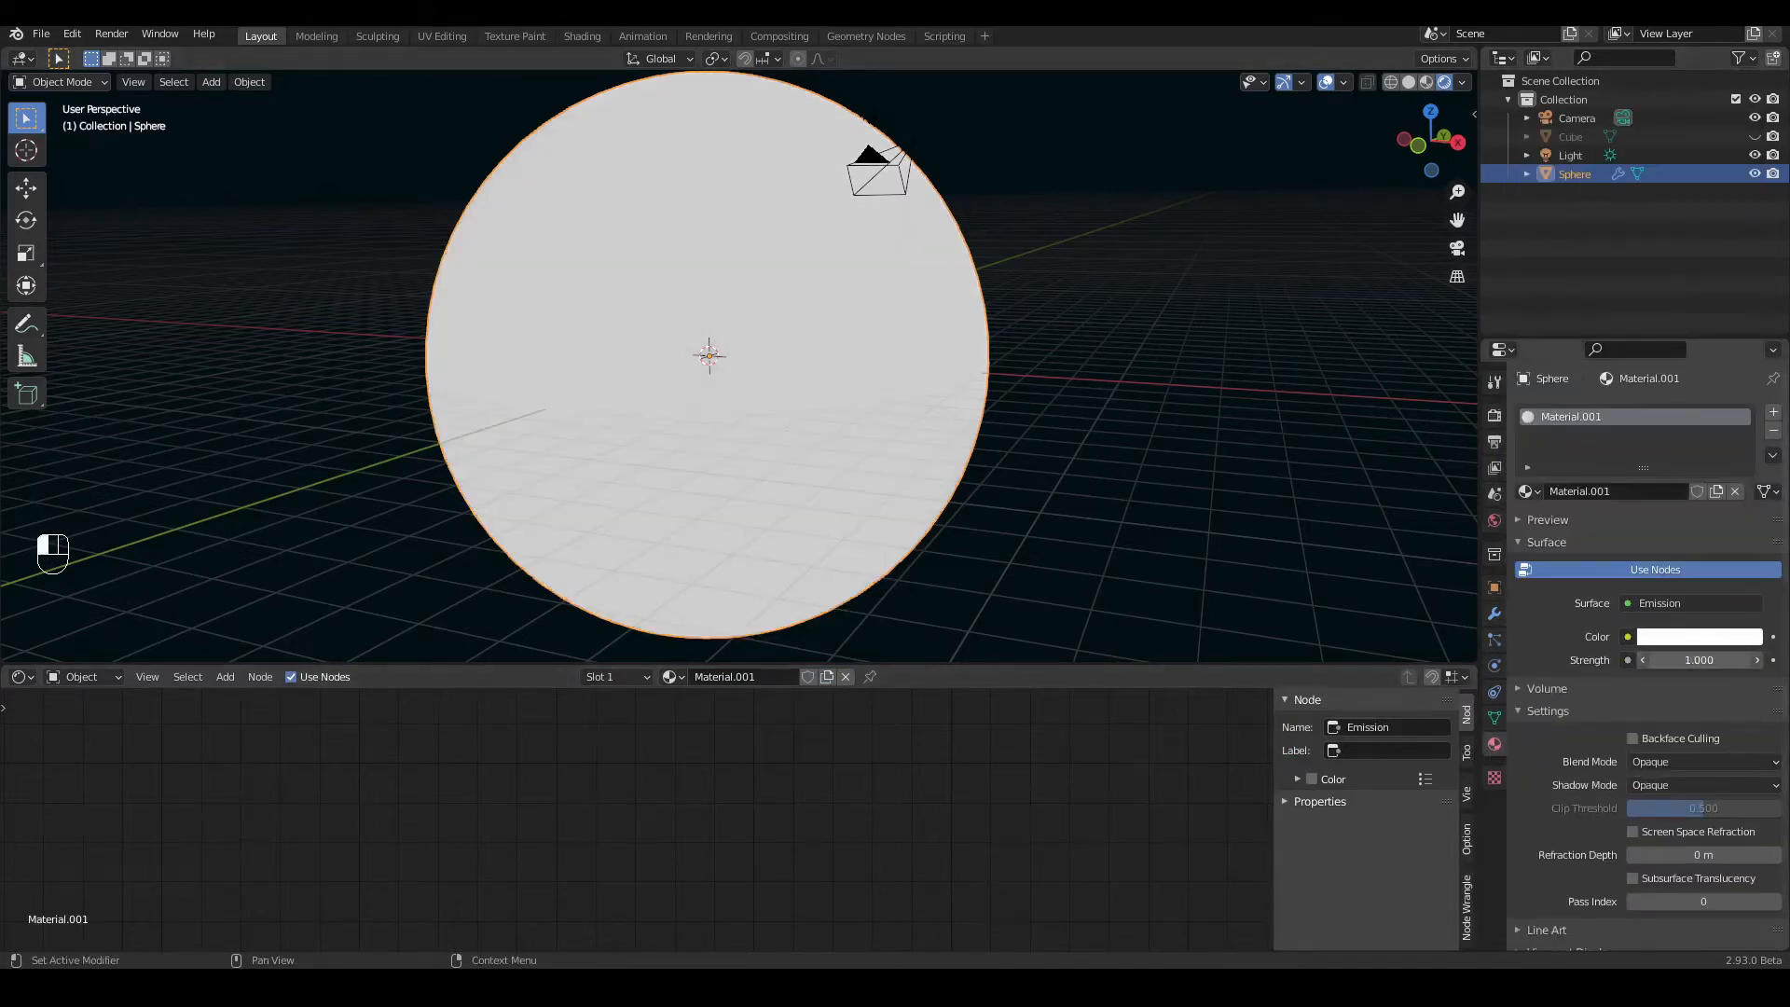
text(1.0)
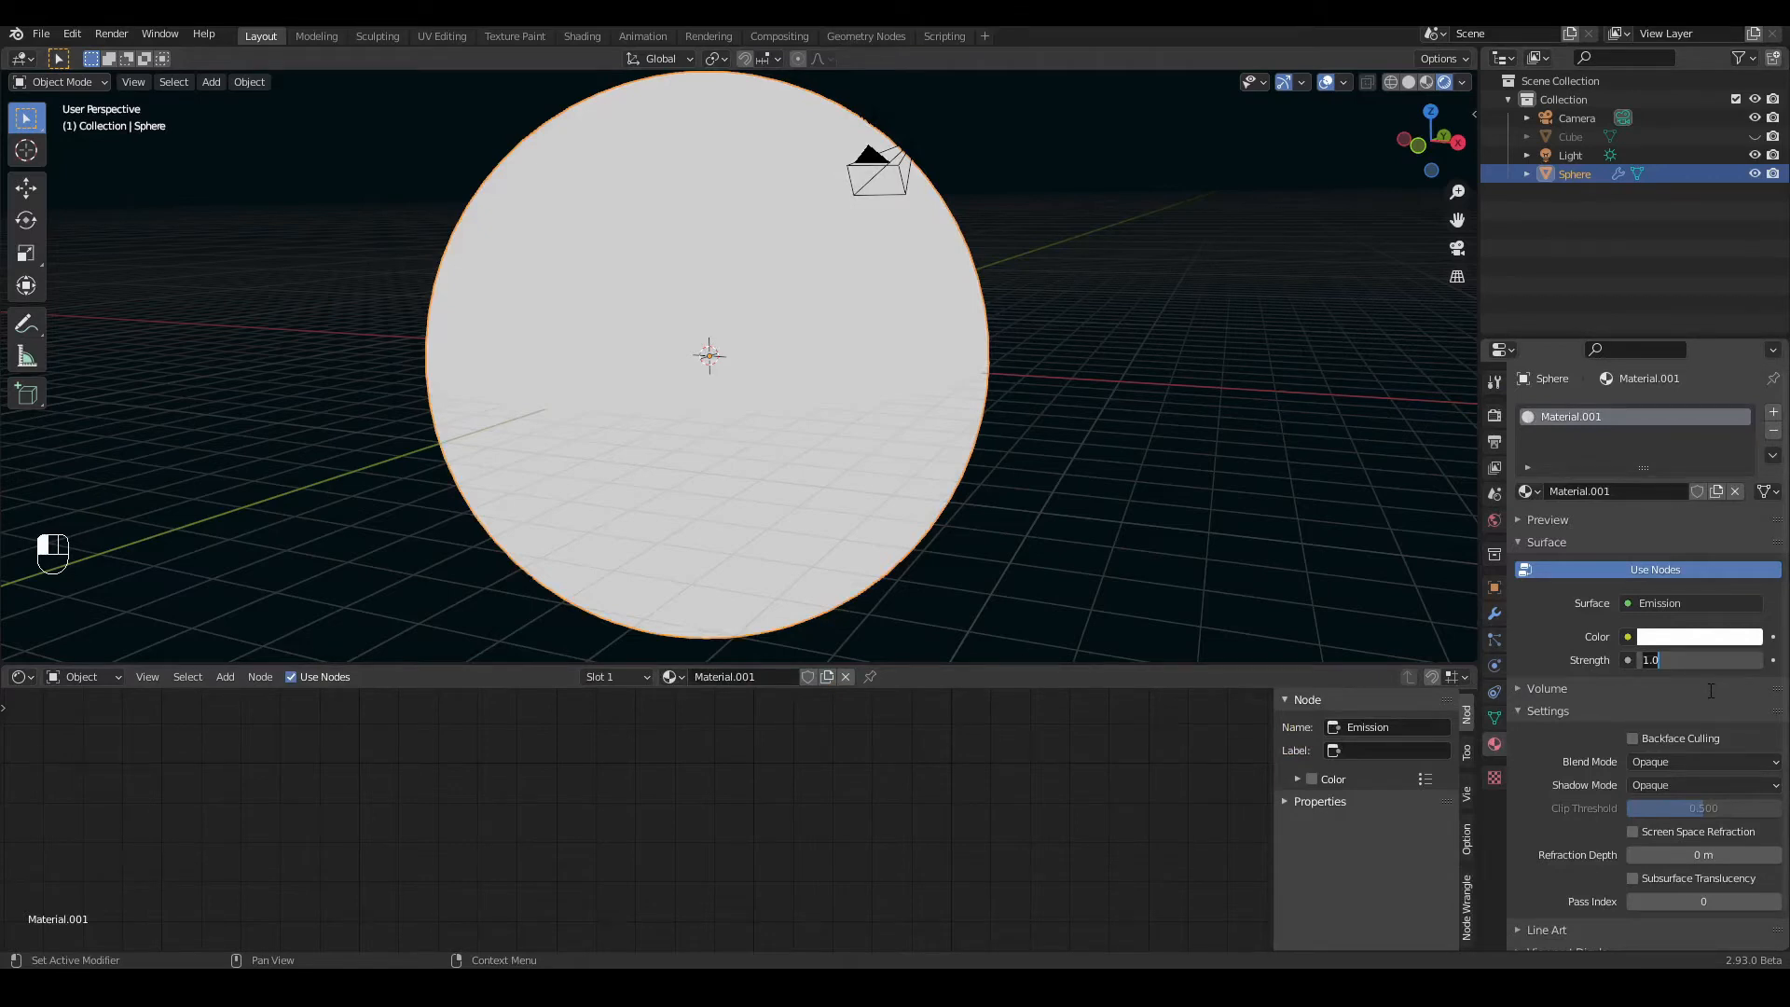
text(2)
key(Return)
Step: Add an Image Texture node beside the Emission node in the sphere's material
key(Home)
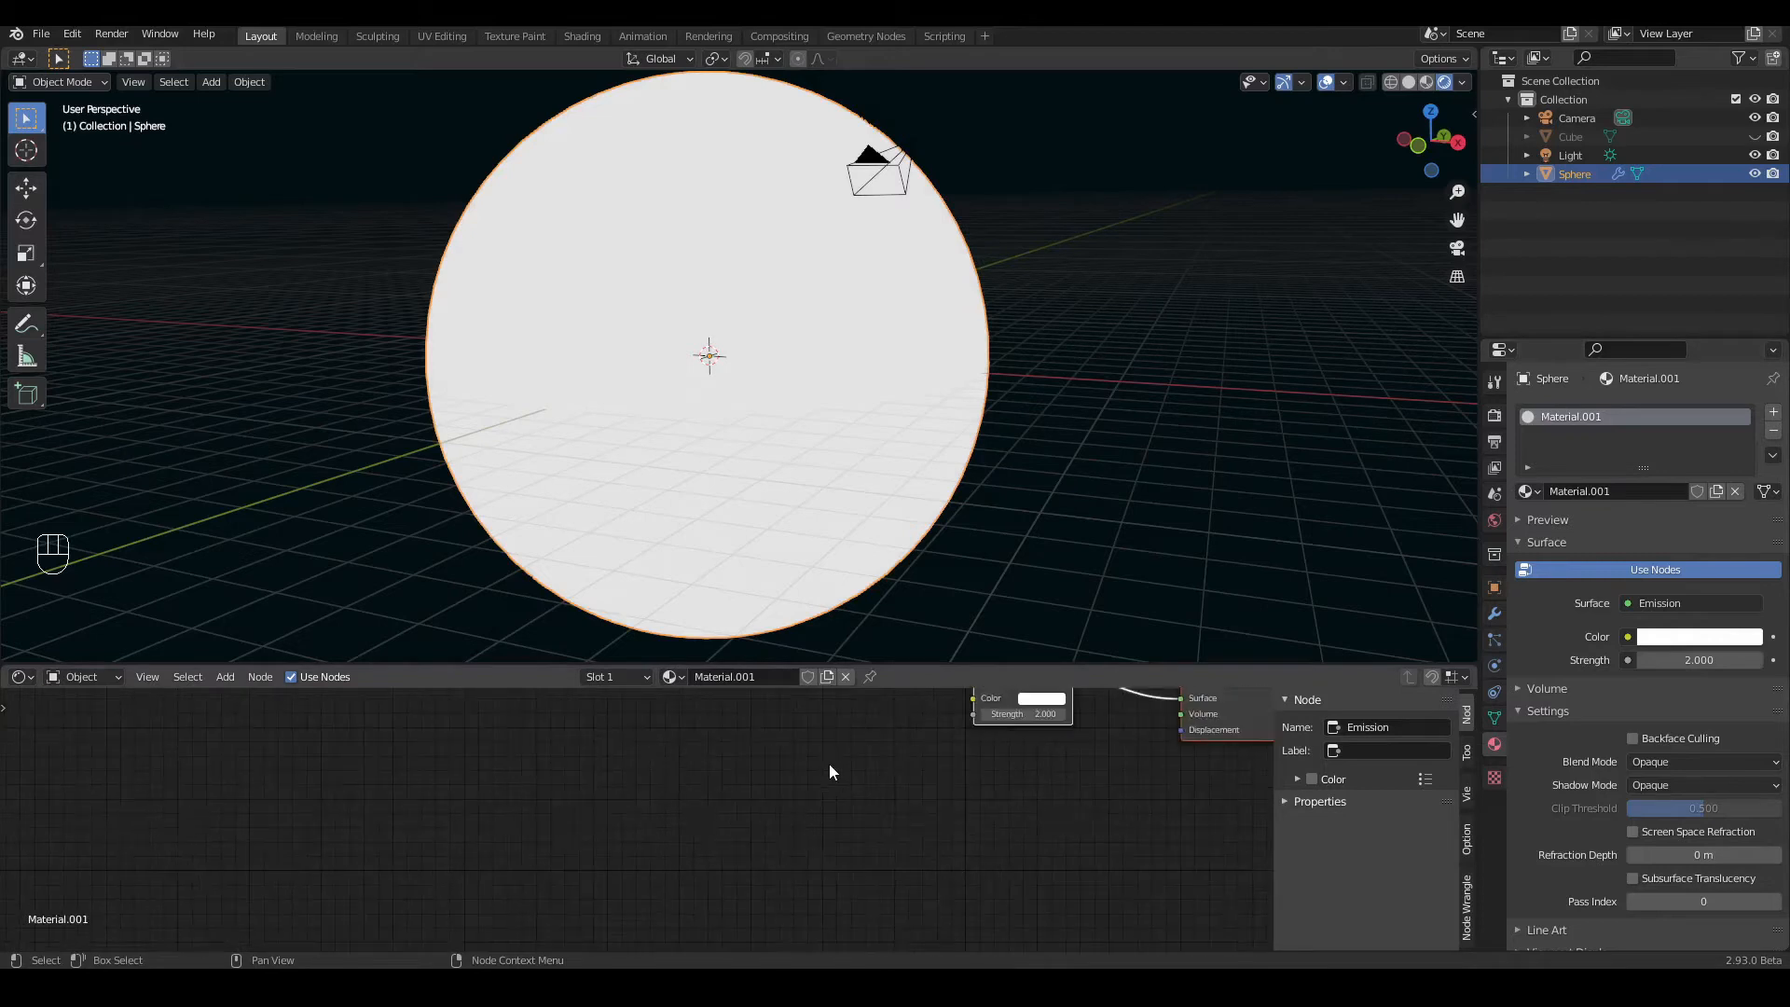
middle_drag(899, 773, 673, 851)
scroll(673, 844, up, 4)
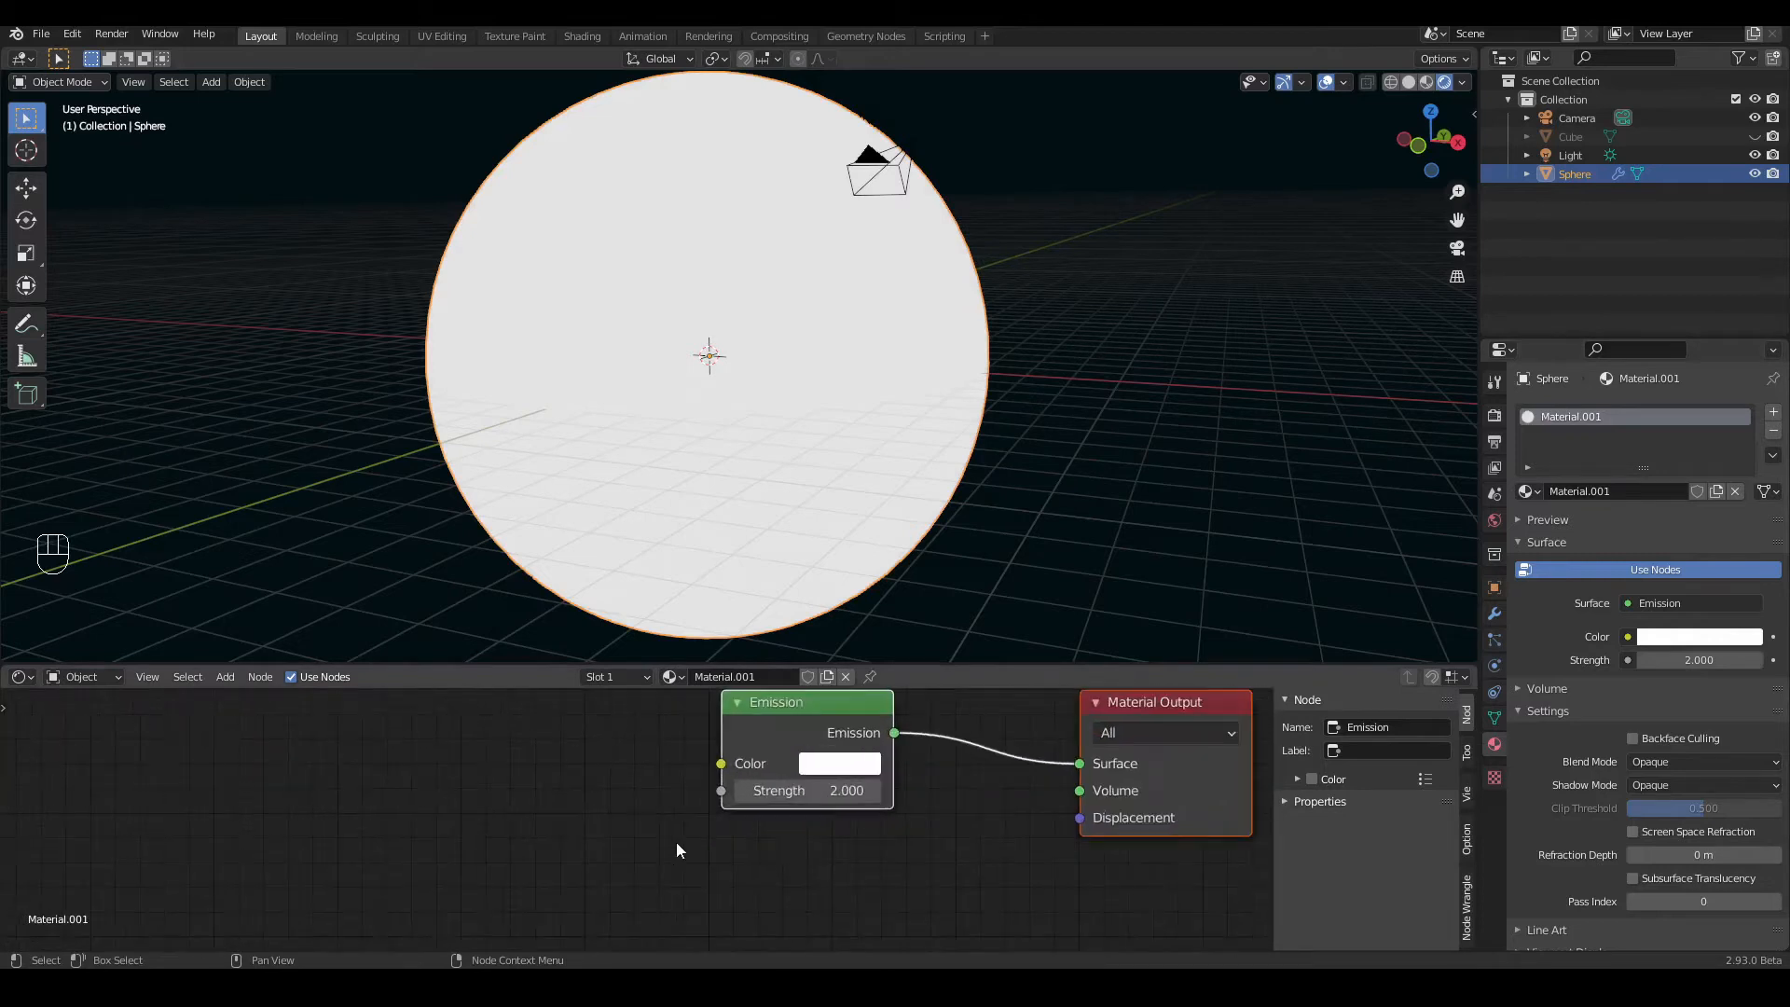
click(225, 676)
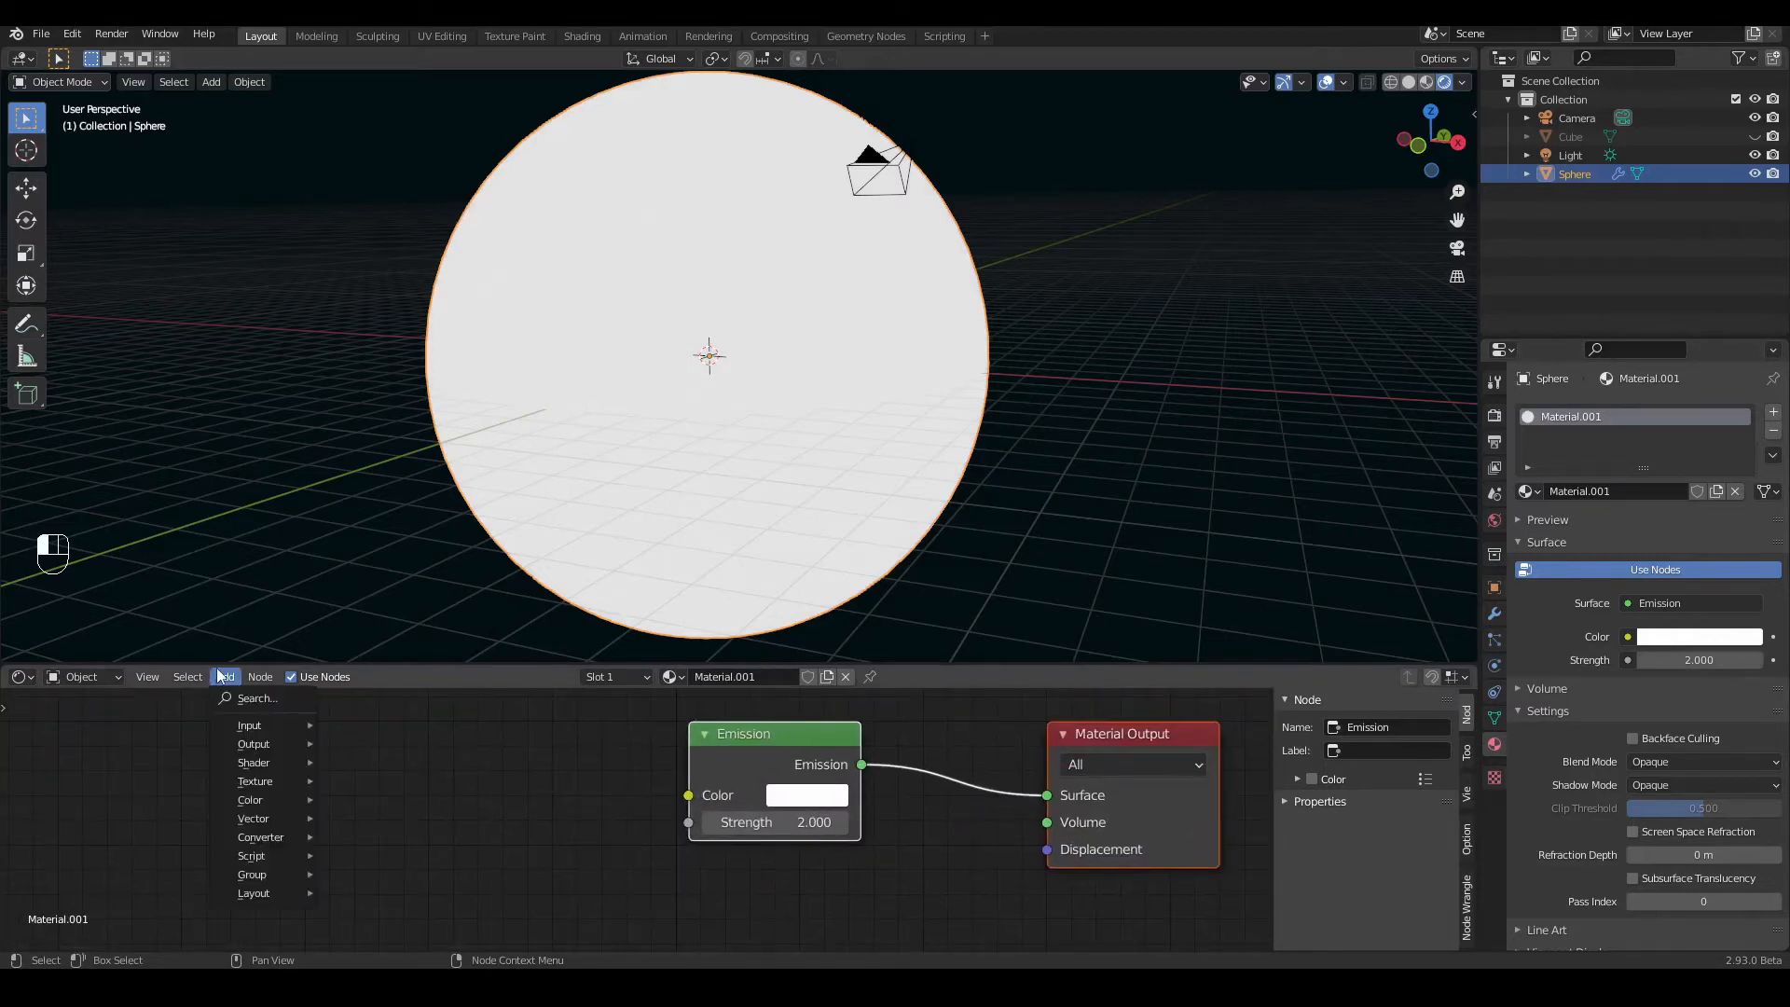
mouse_move(252, 782)
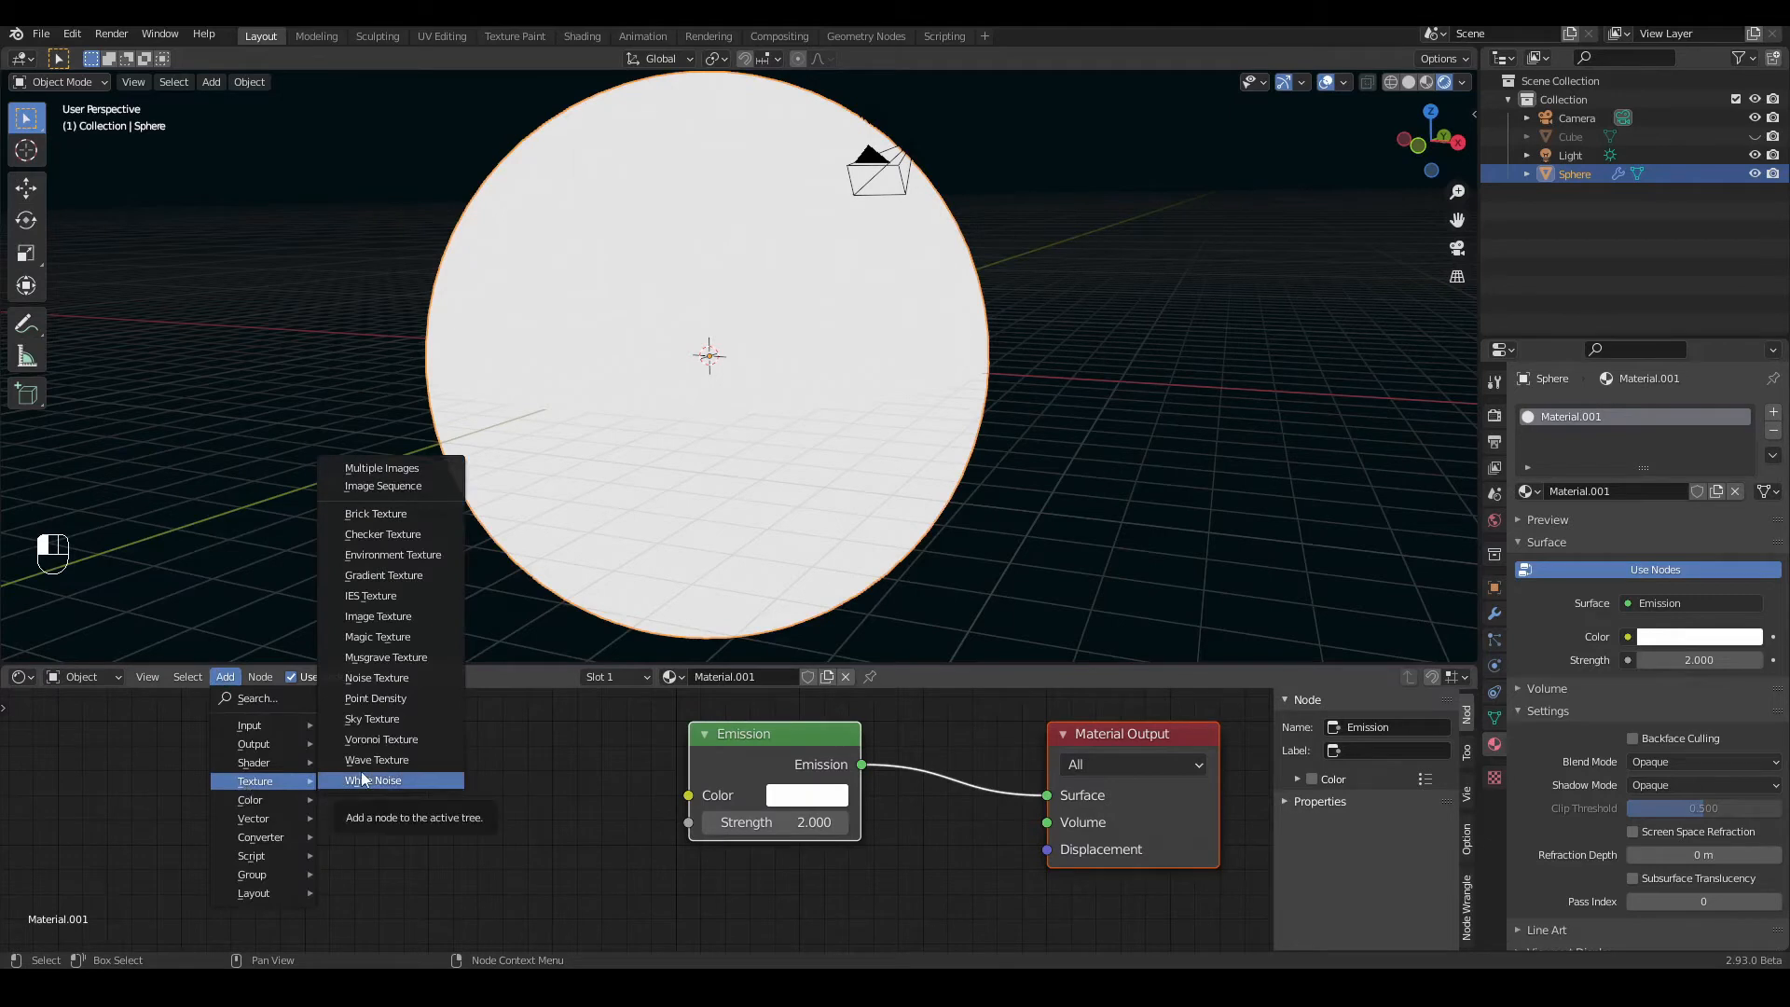
click(372, 619)
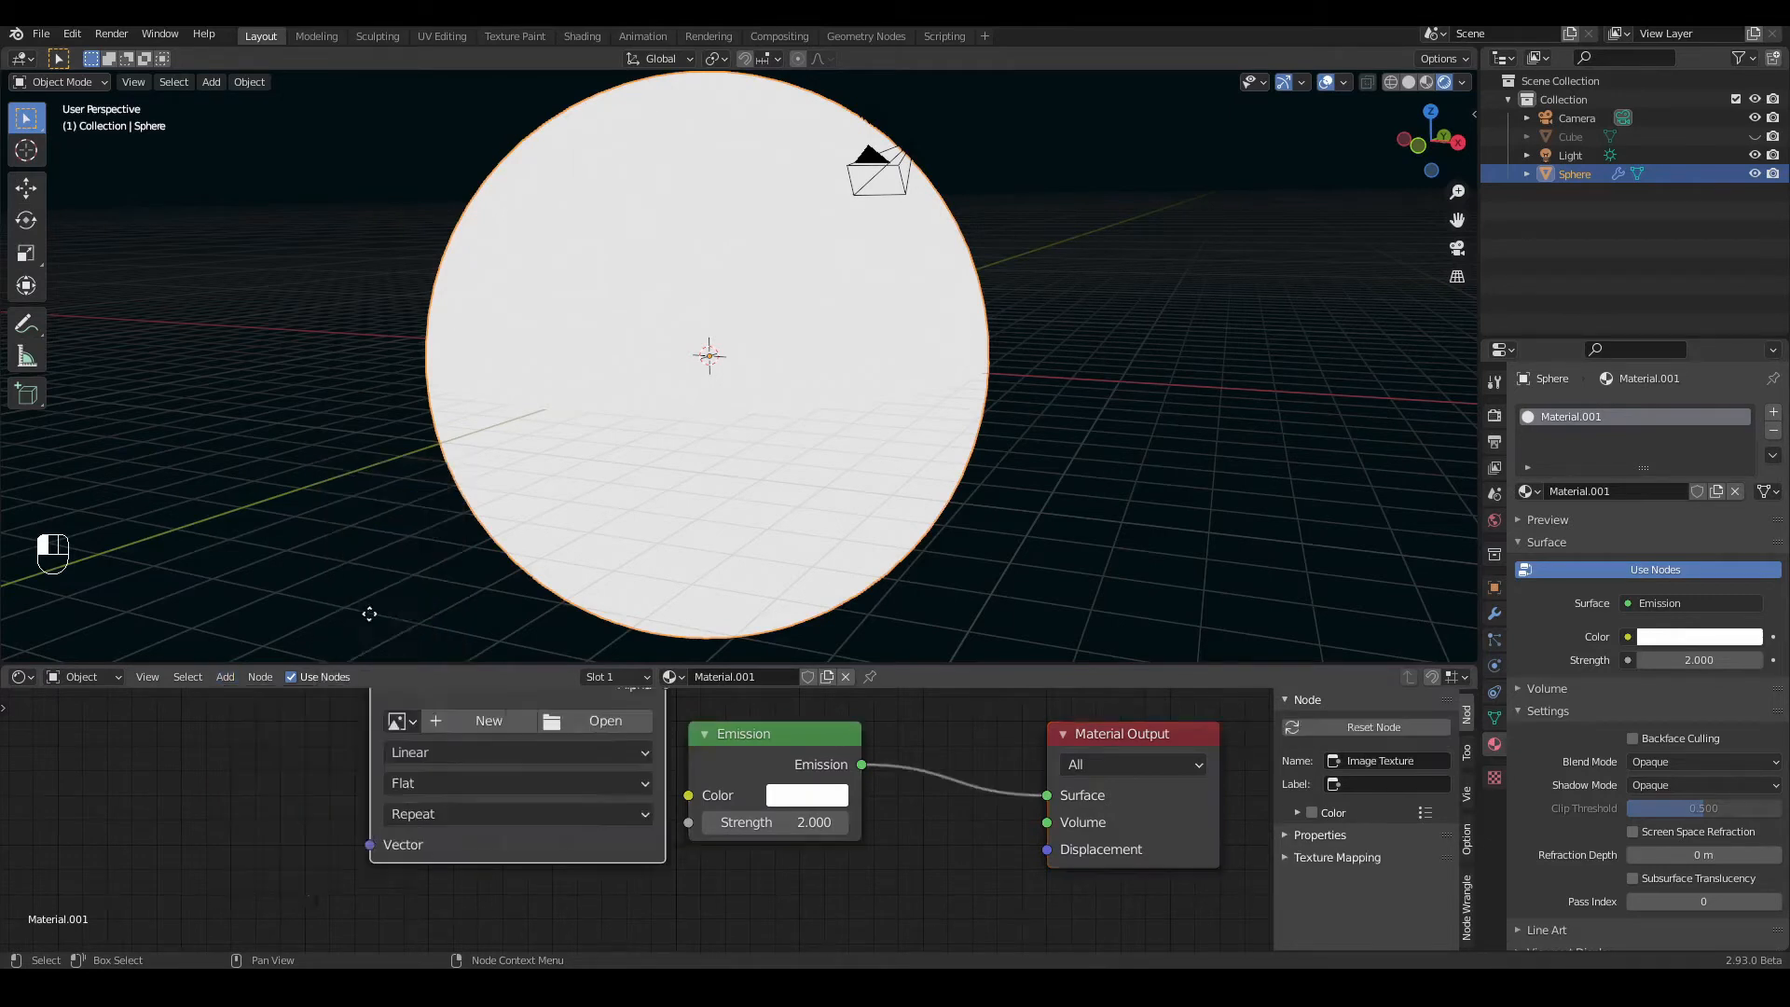
click(642, 804)
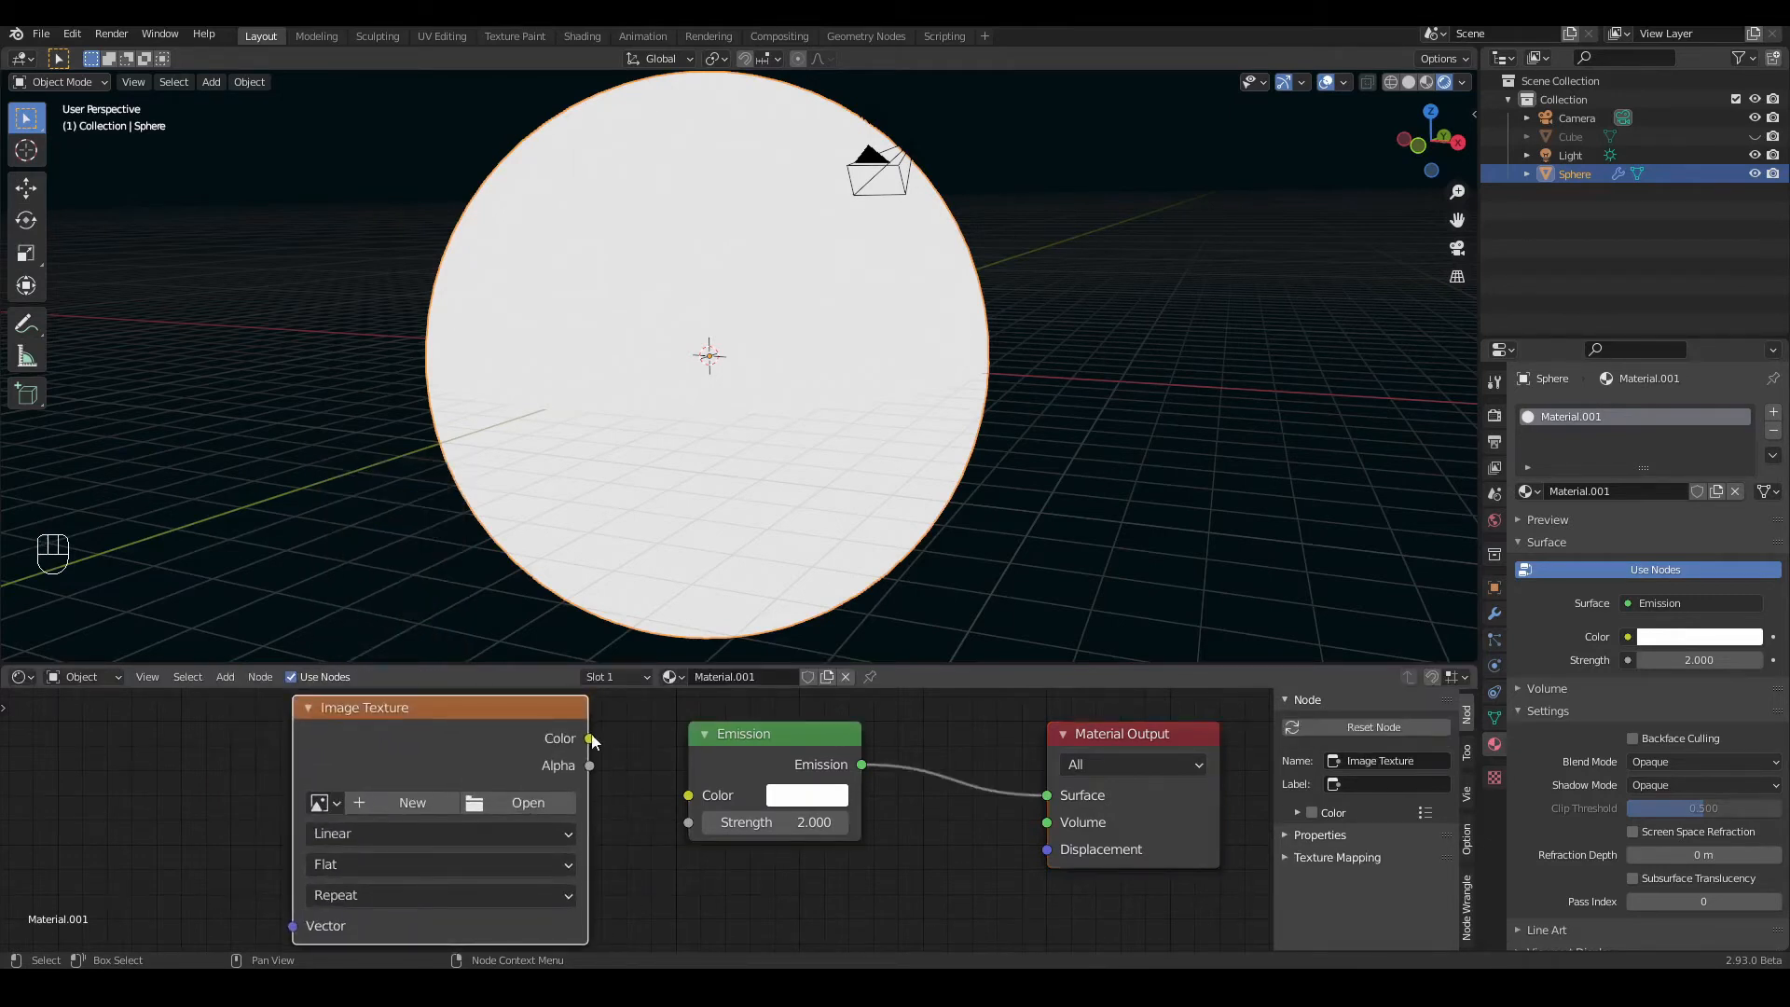
Step: Connect the Image Texture's Color output to the Emission node's Color input and load 2k_moon.jpg from the HDR background folder
drag(590, 738, 673, 809)
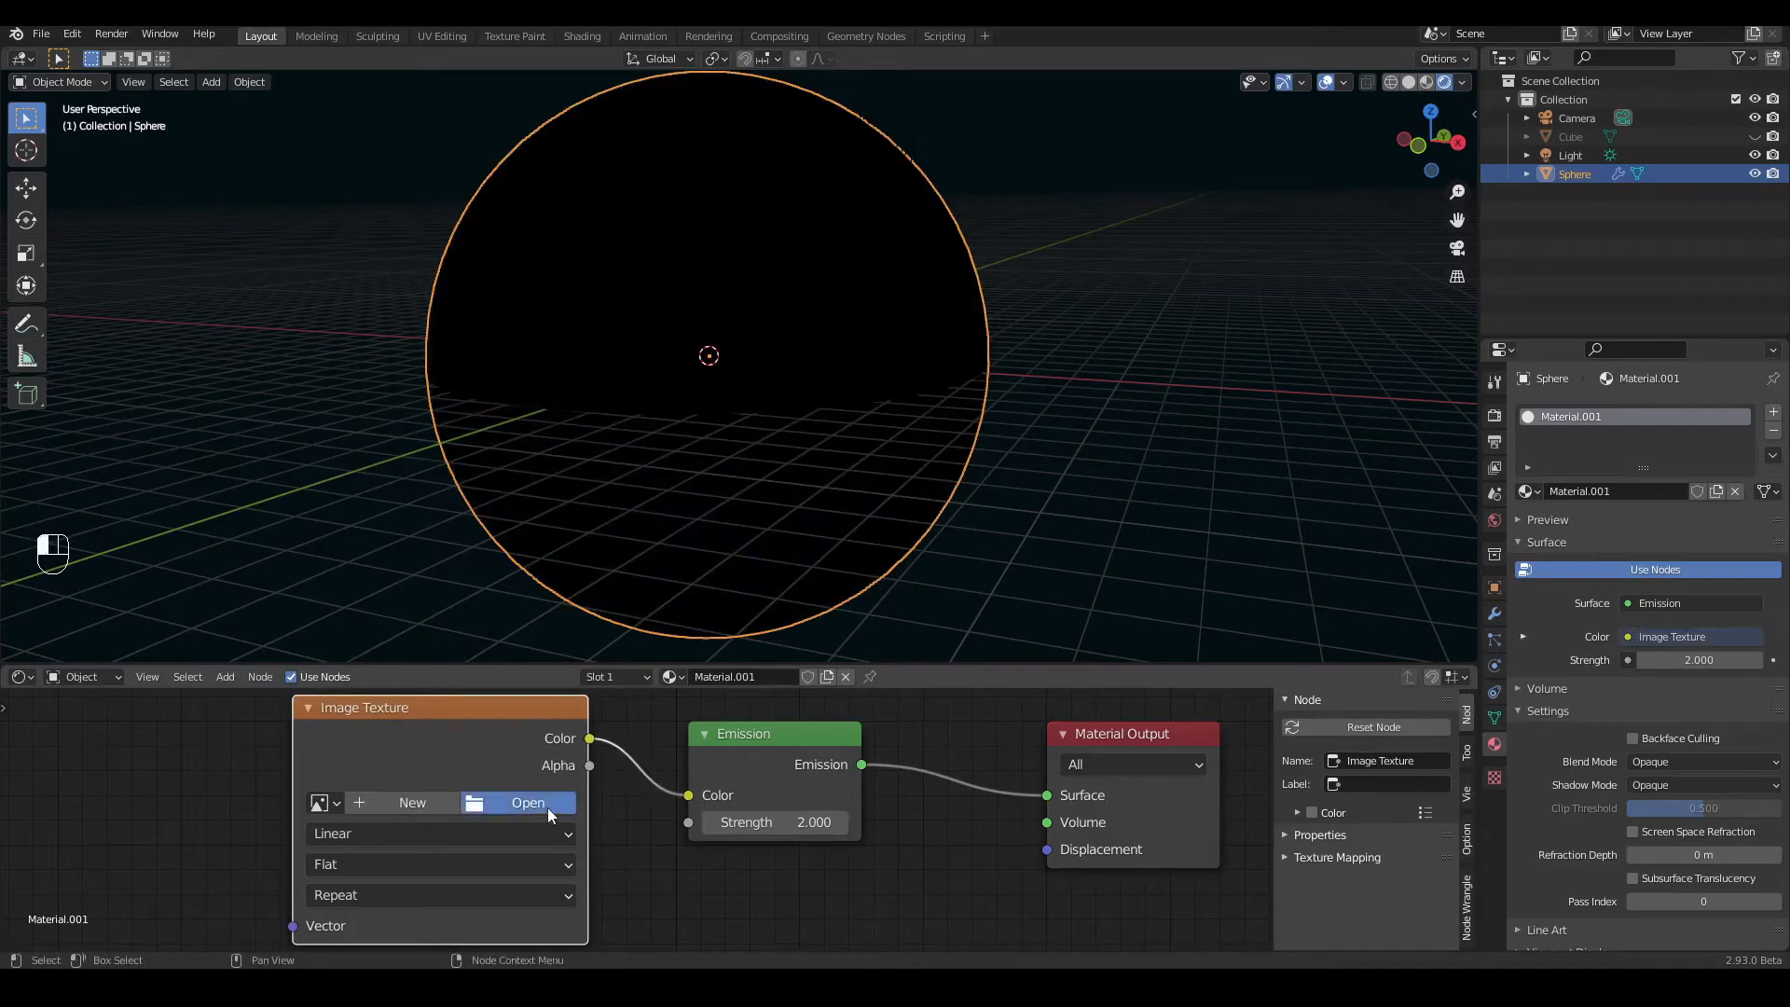
click(546, 808)
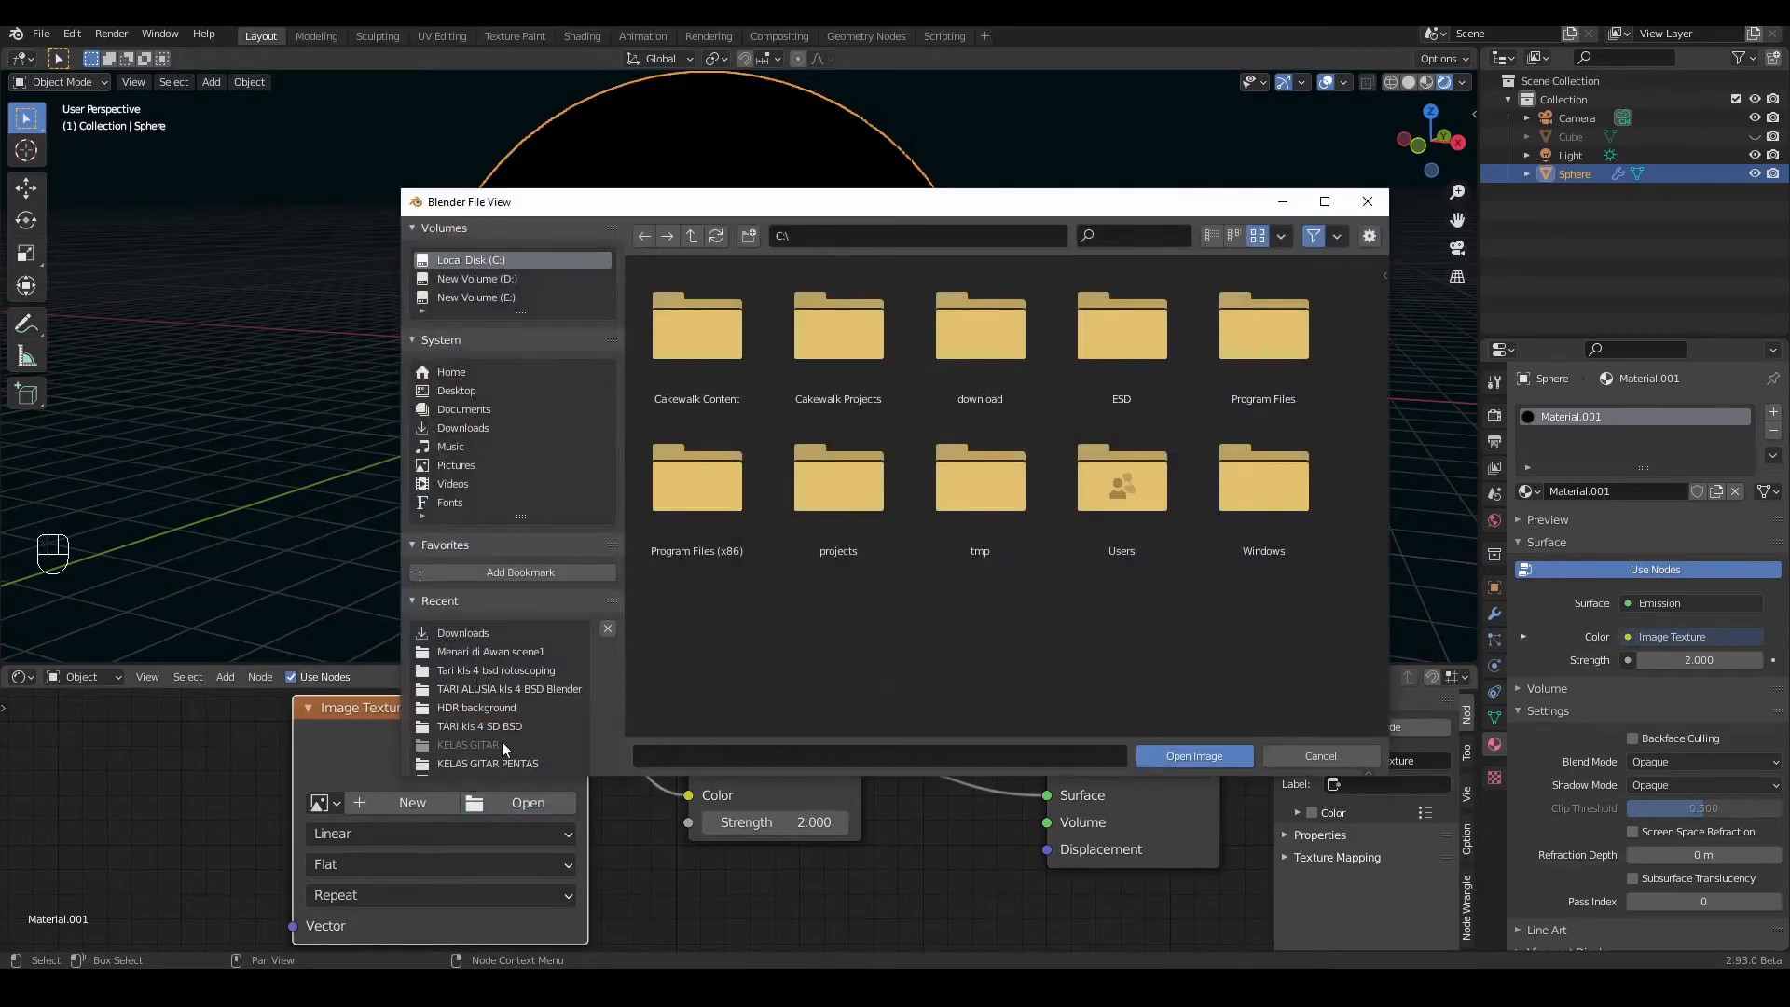
click(507, 708)
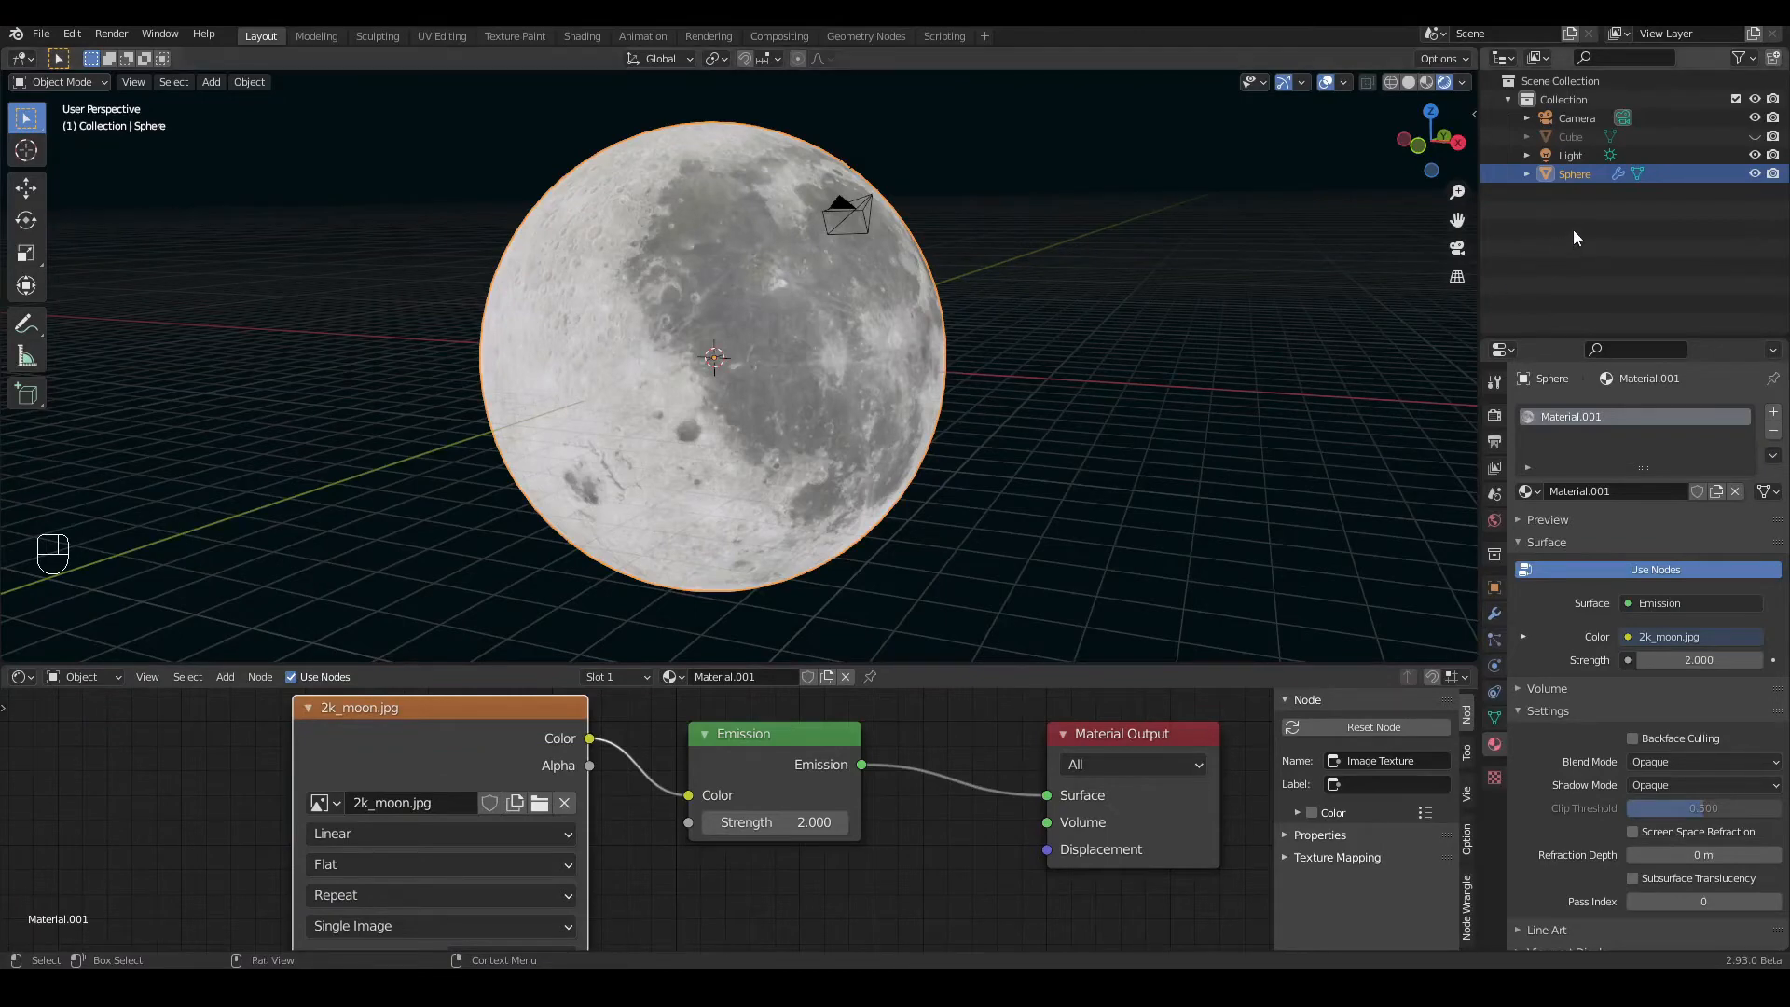
Step: Rename the sphere object as Bulan
double_click(1580, 175)
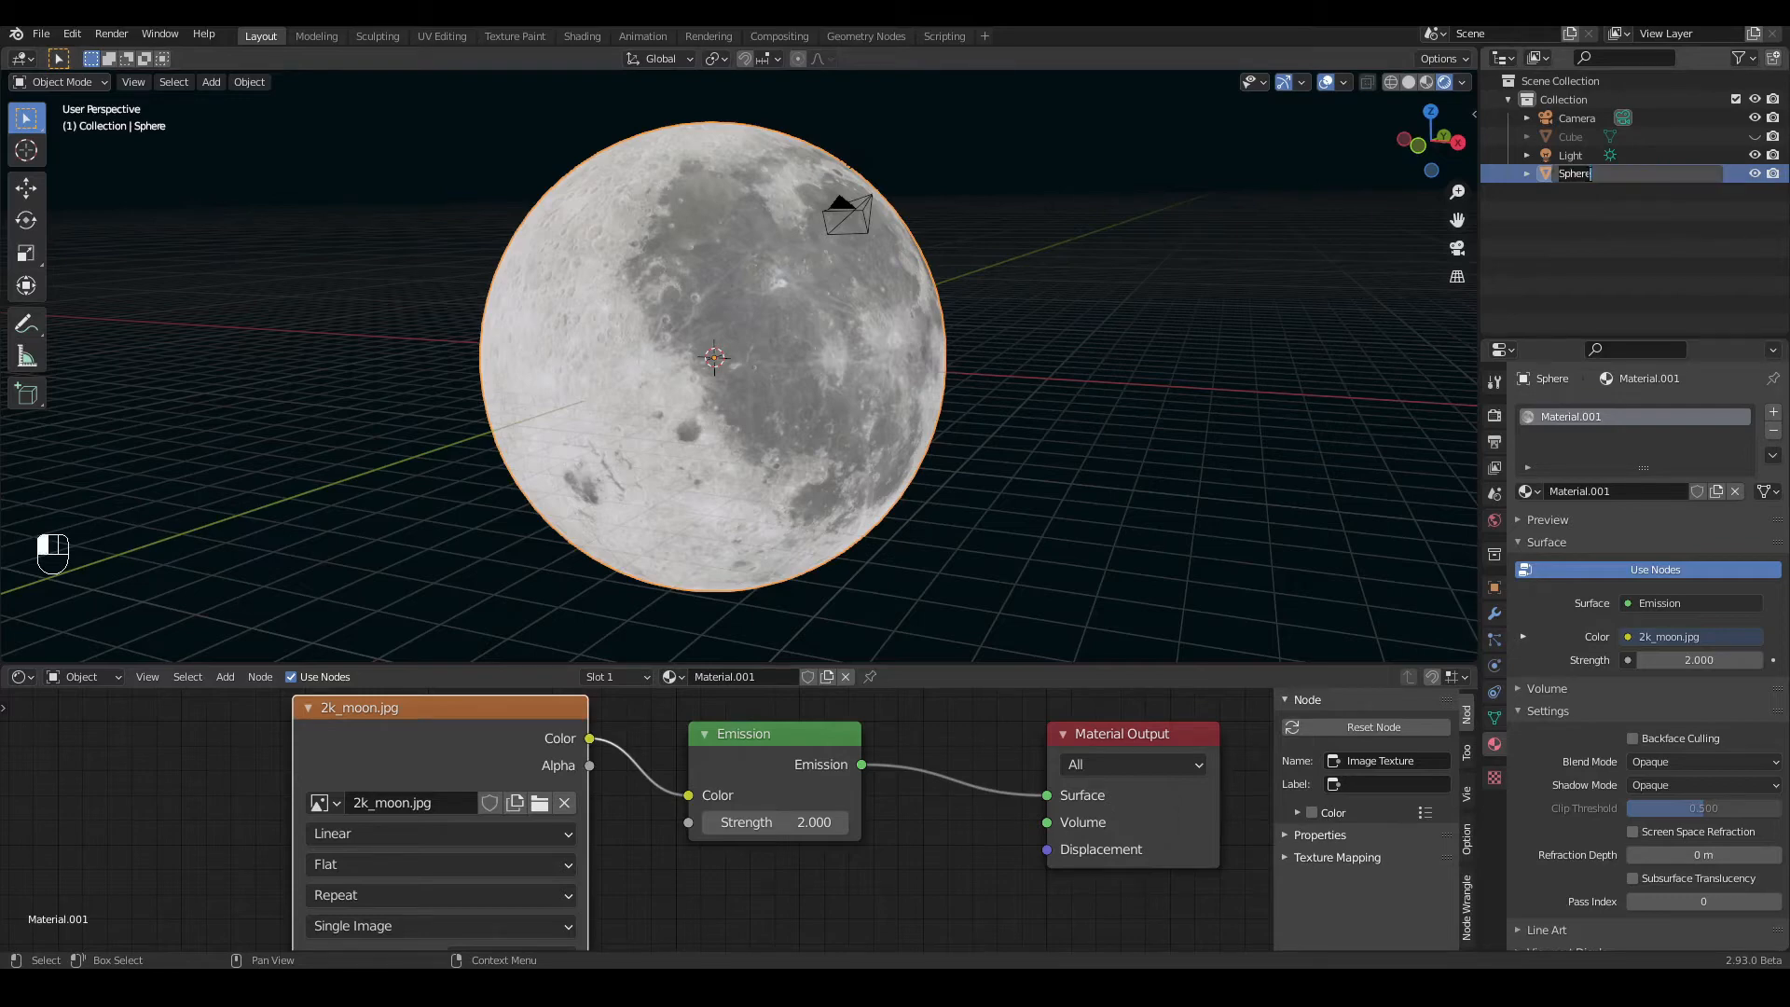
text(Bulan)
key(Return)
Step: Make the hidden cloud cube visible in the viewport again and rename it as Awan
click(1575, 155)
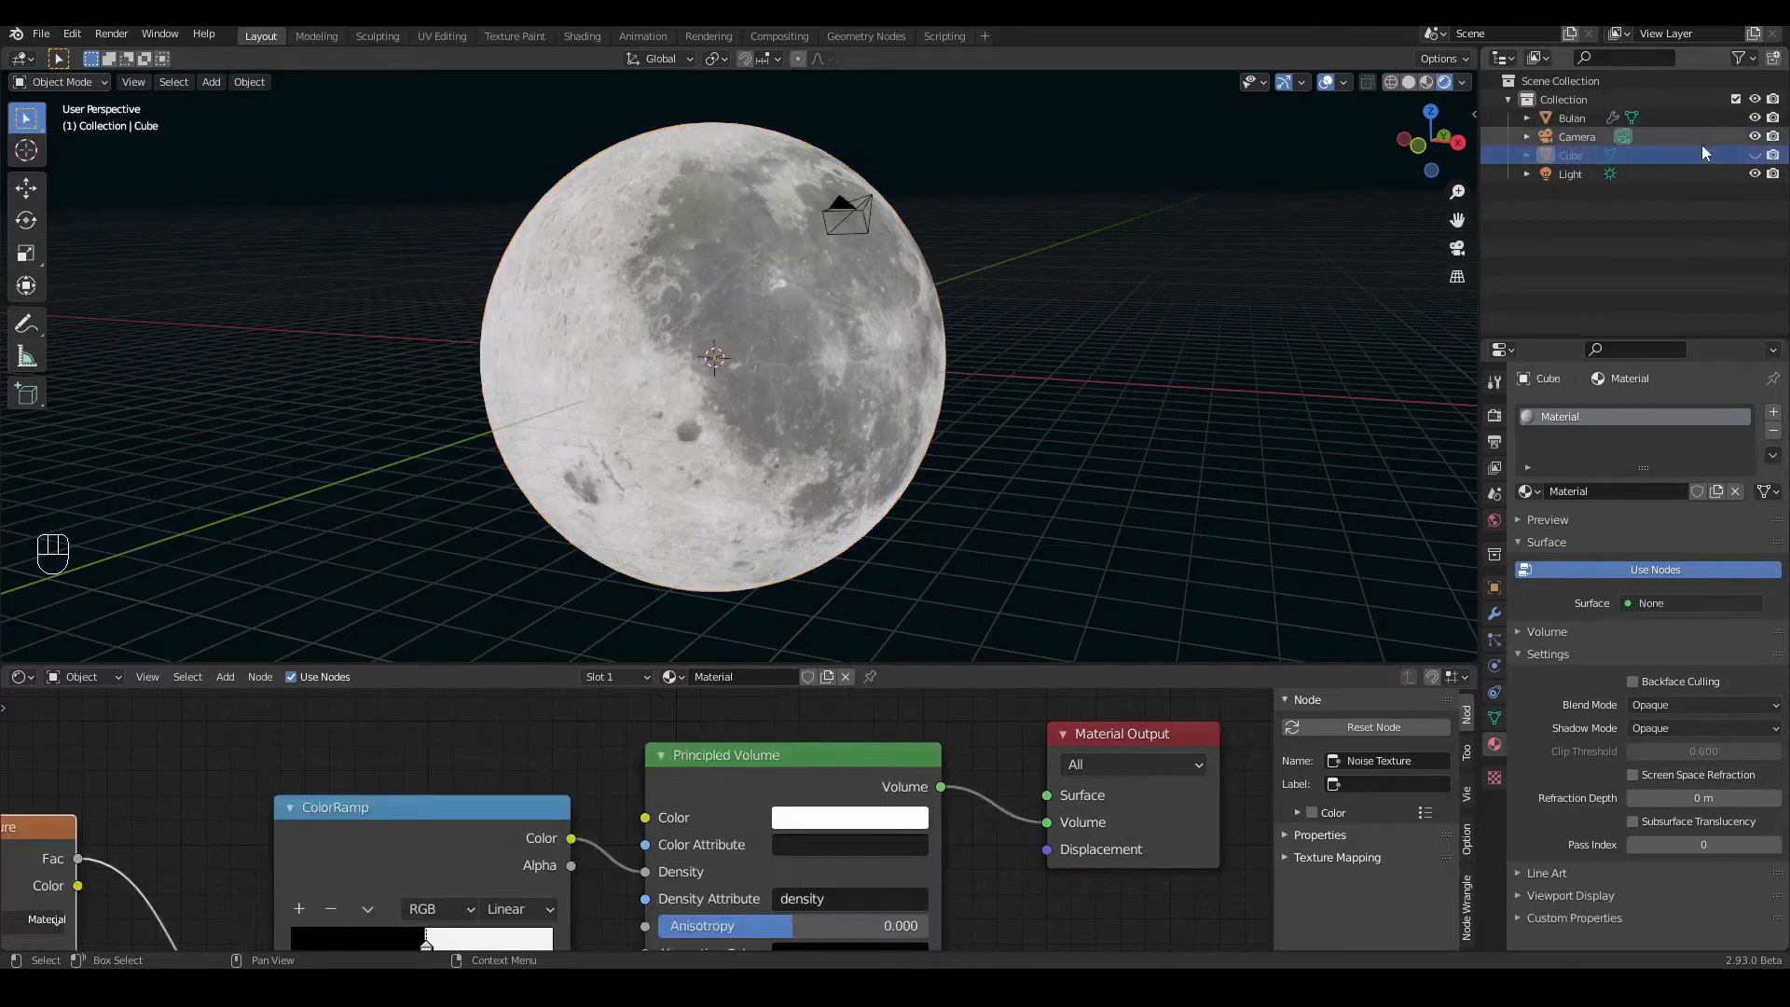
click(1755, 155)
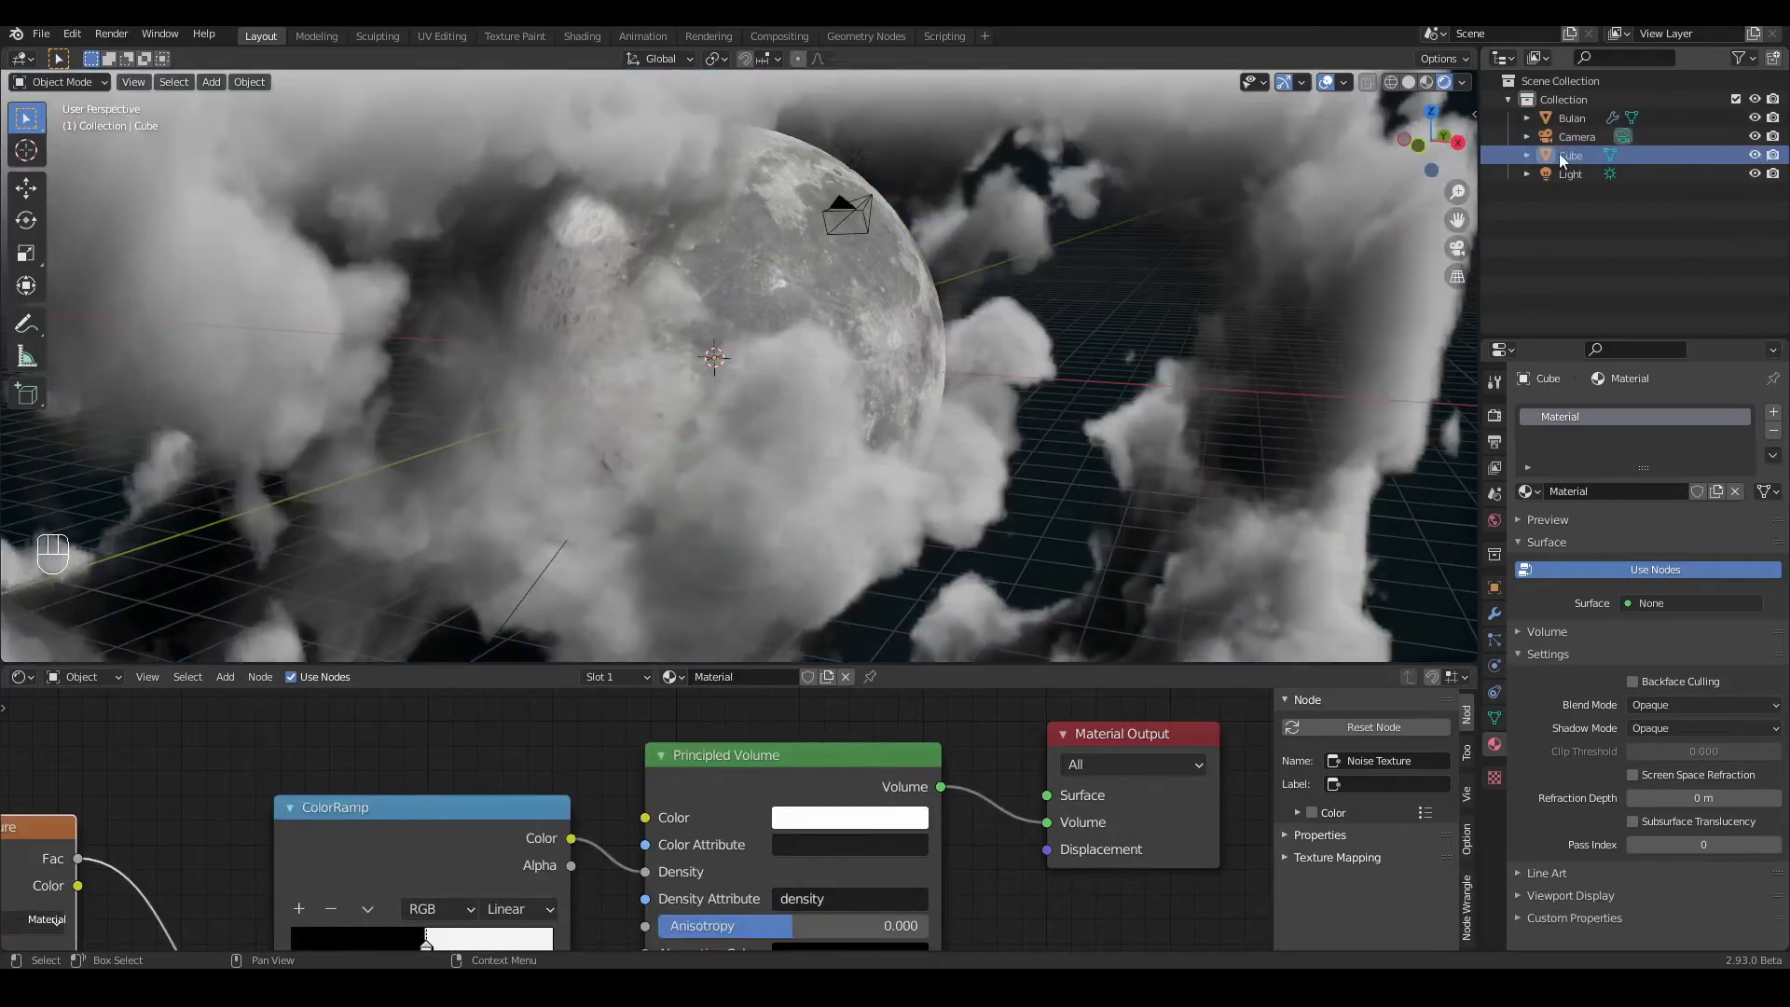
double_click(1570, 155)
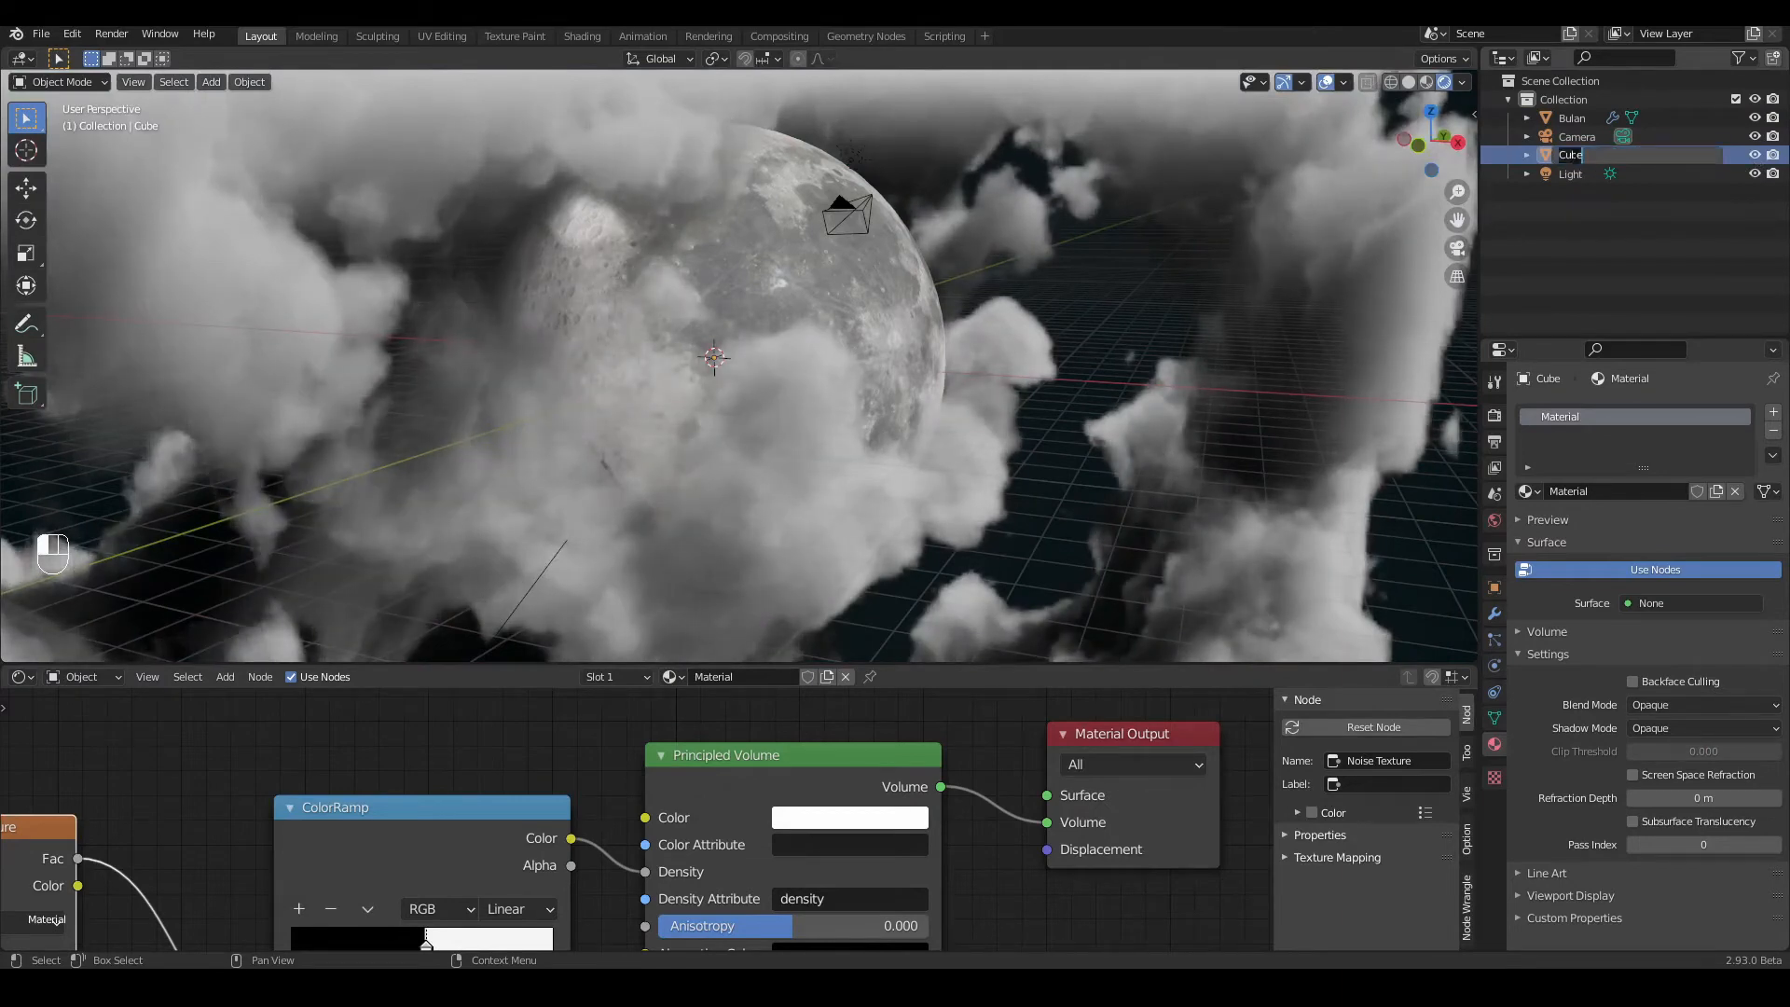
text(Awan)
key(Return)
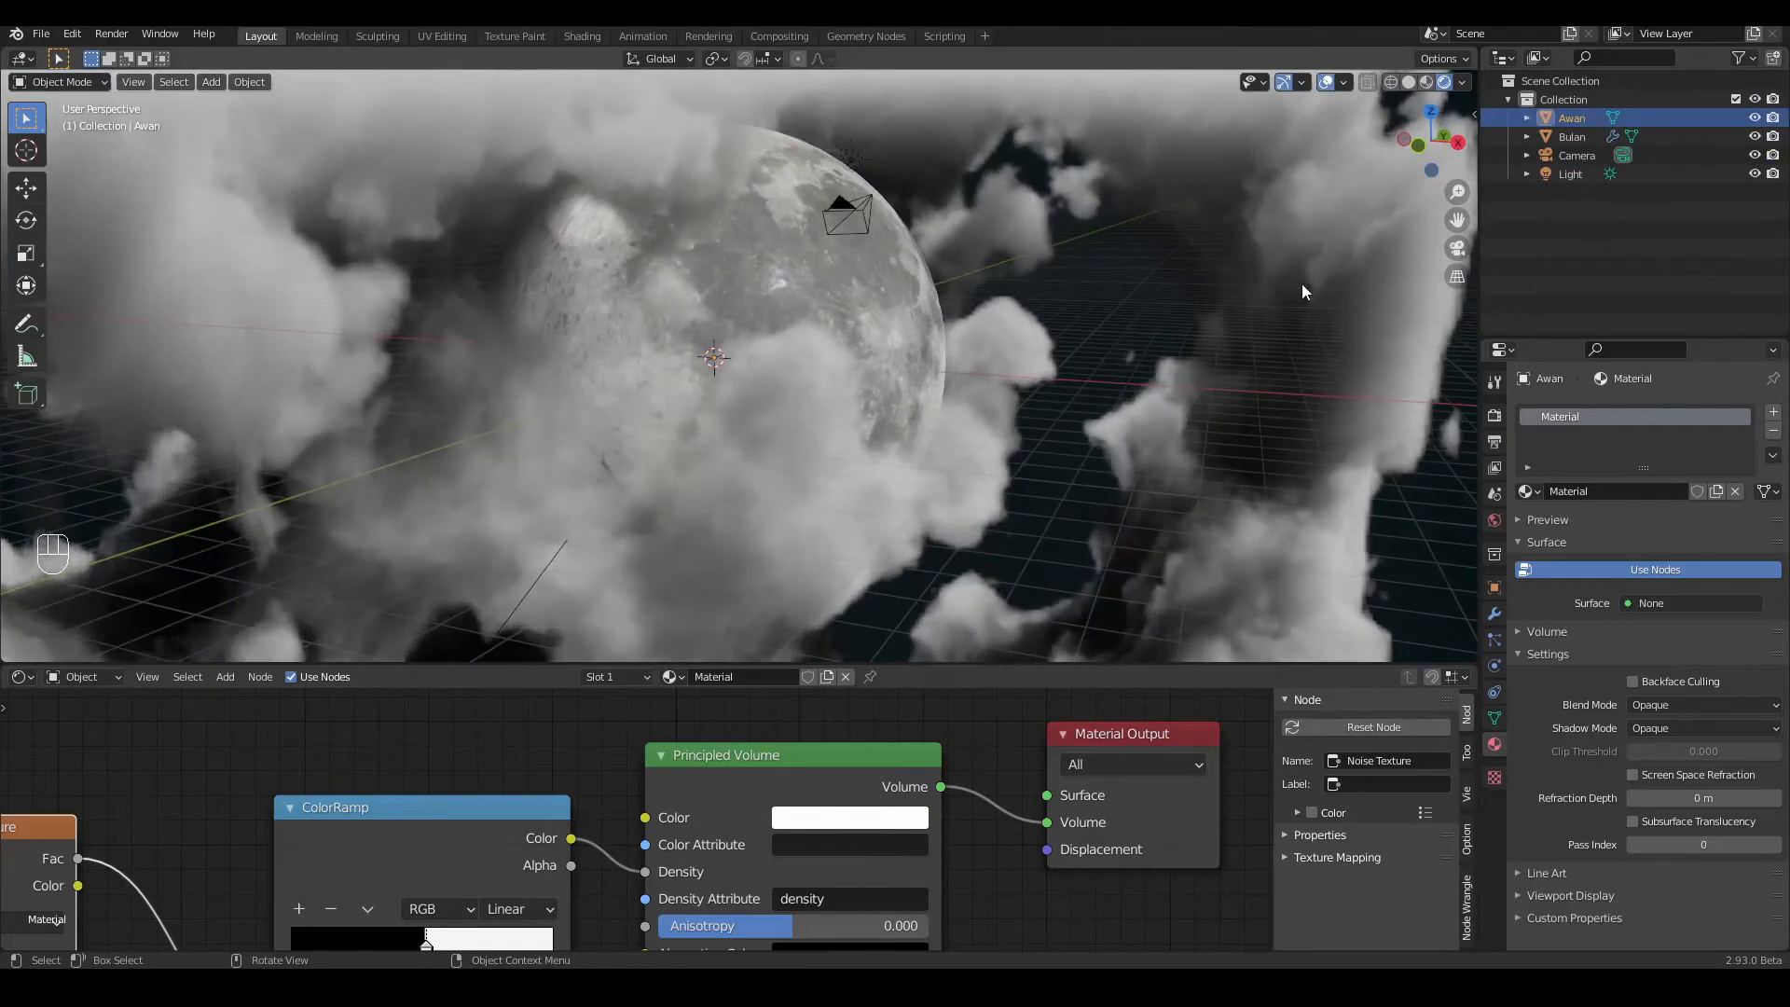
Step: Add a point light at the scene origin, inside the moon sphere
click(787, 283)
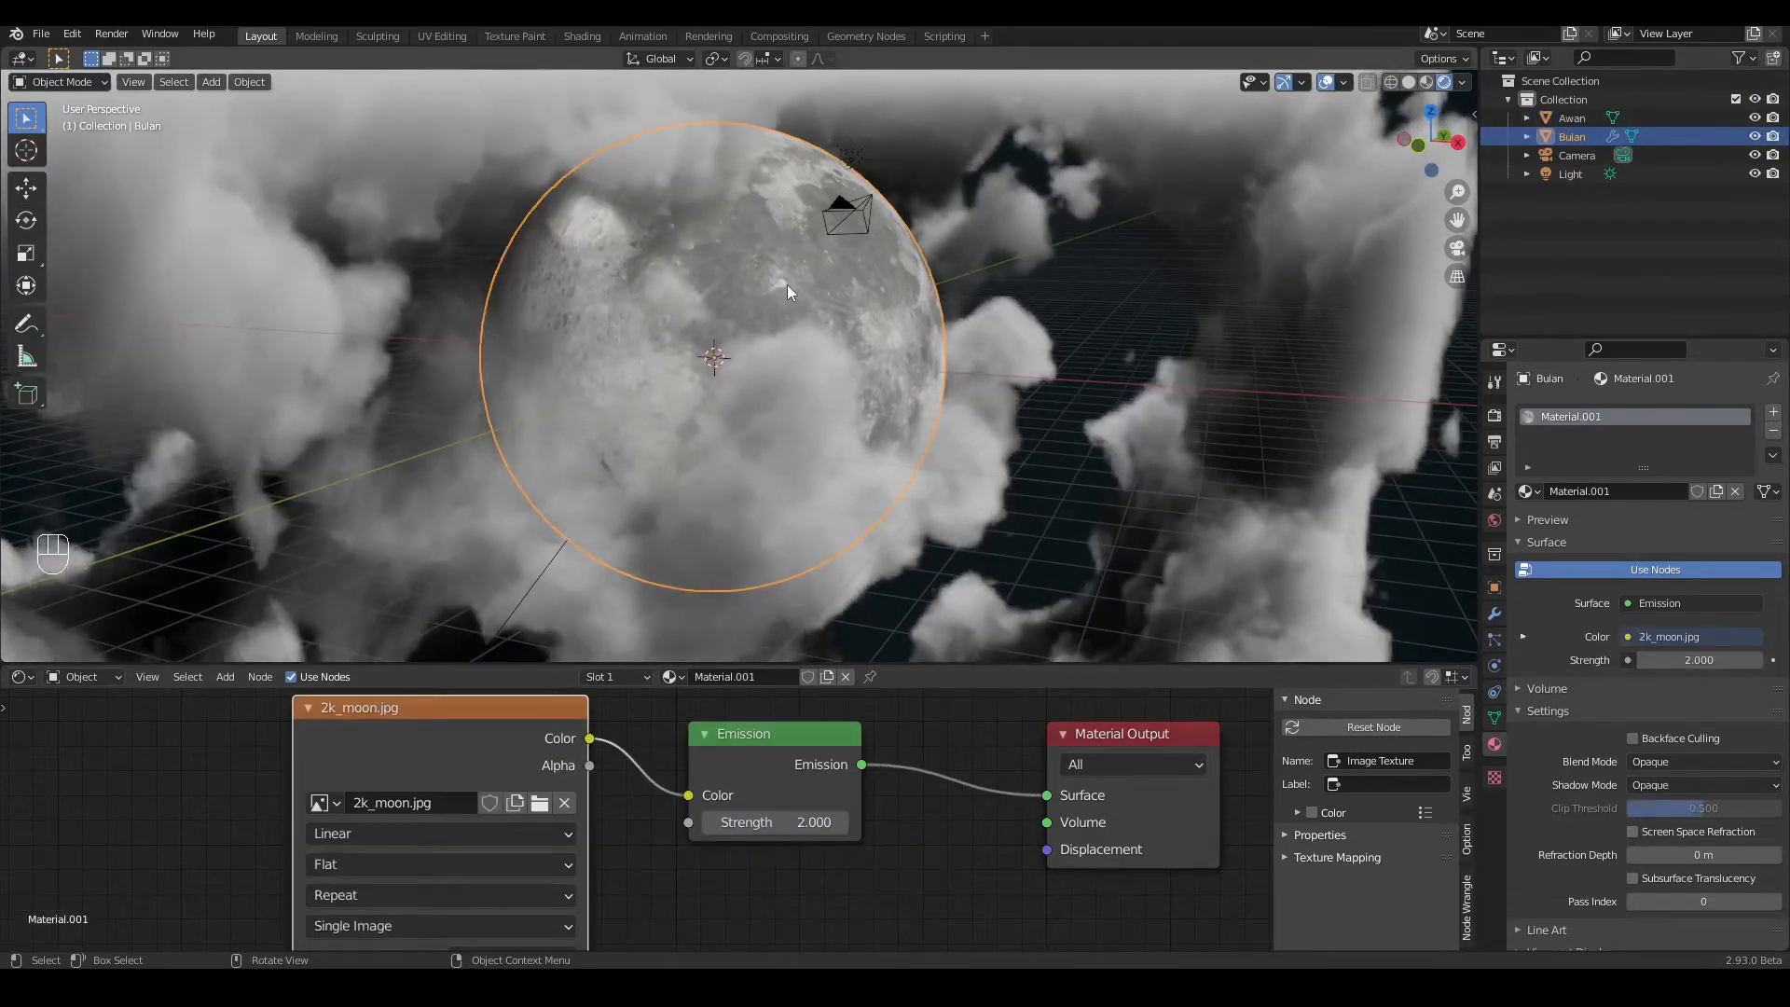
click(211, 82)
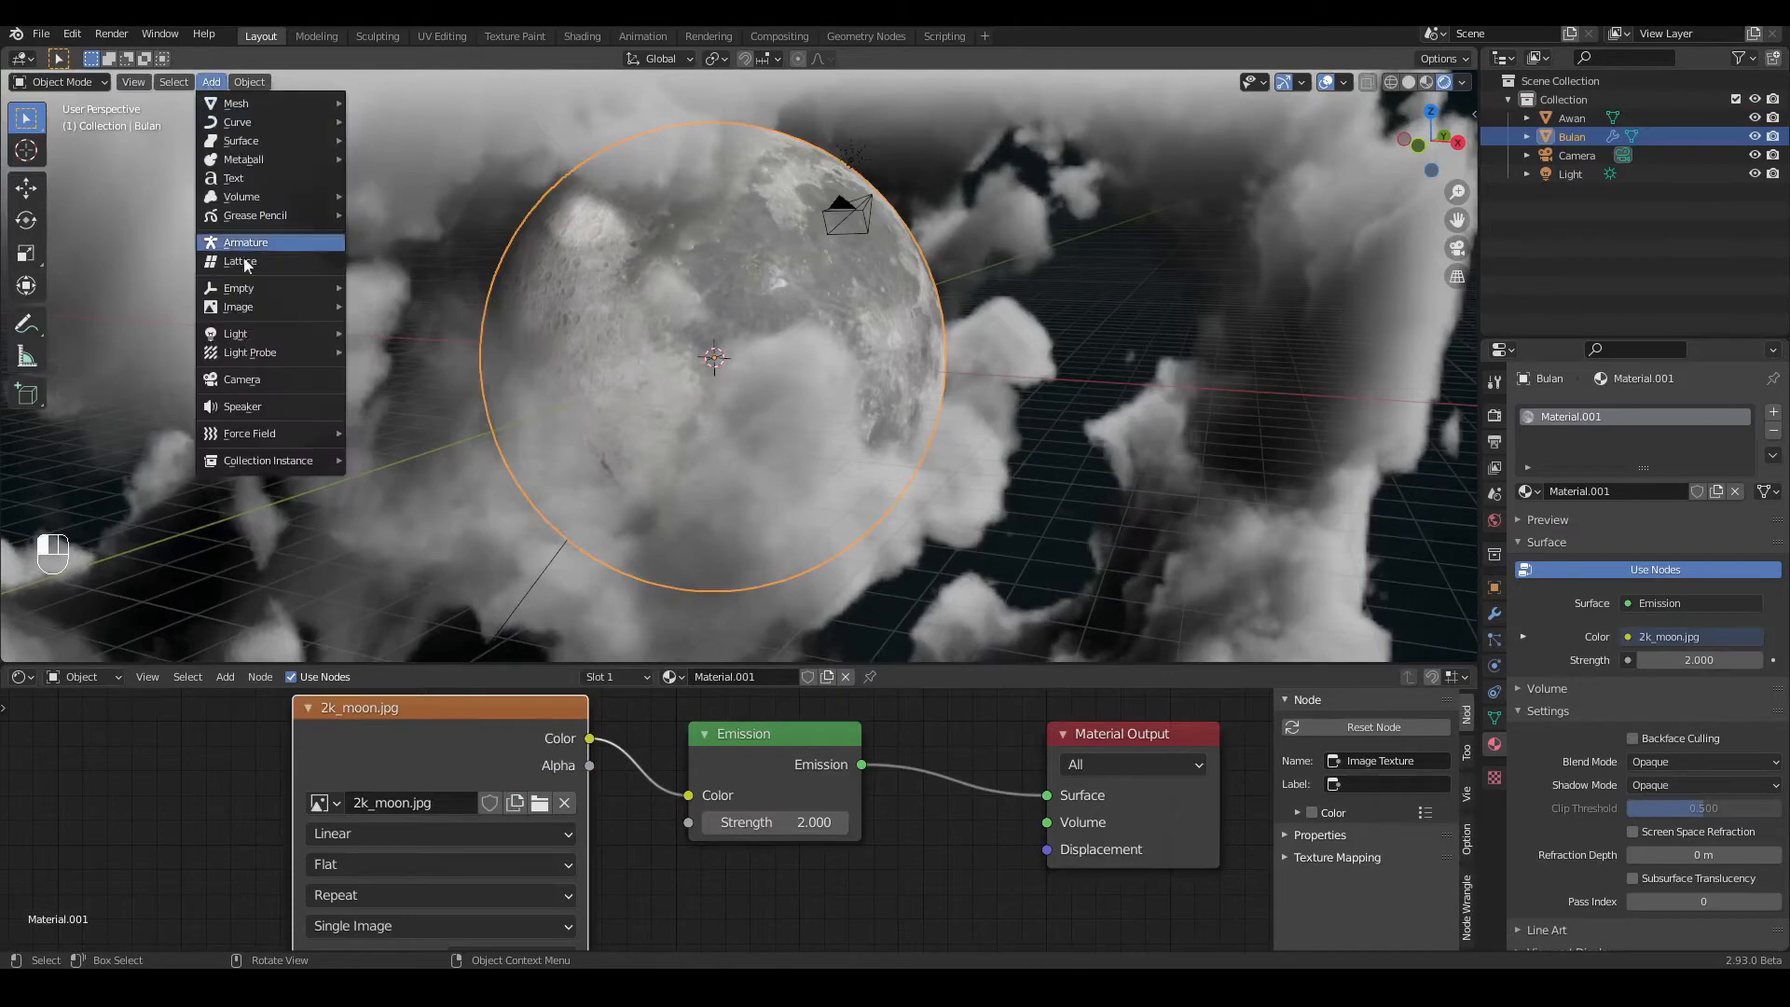
mouse_move(336, 331)
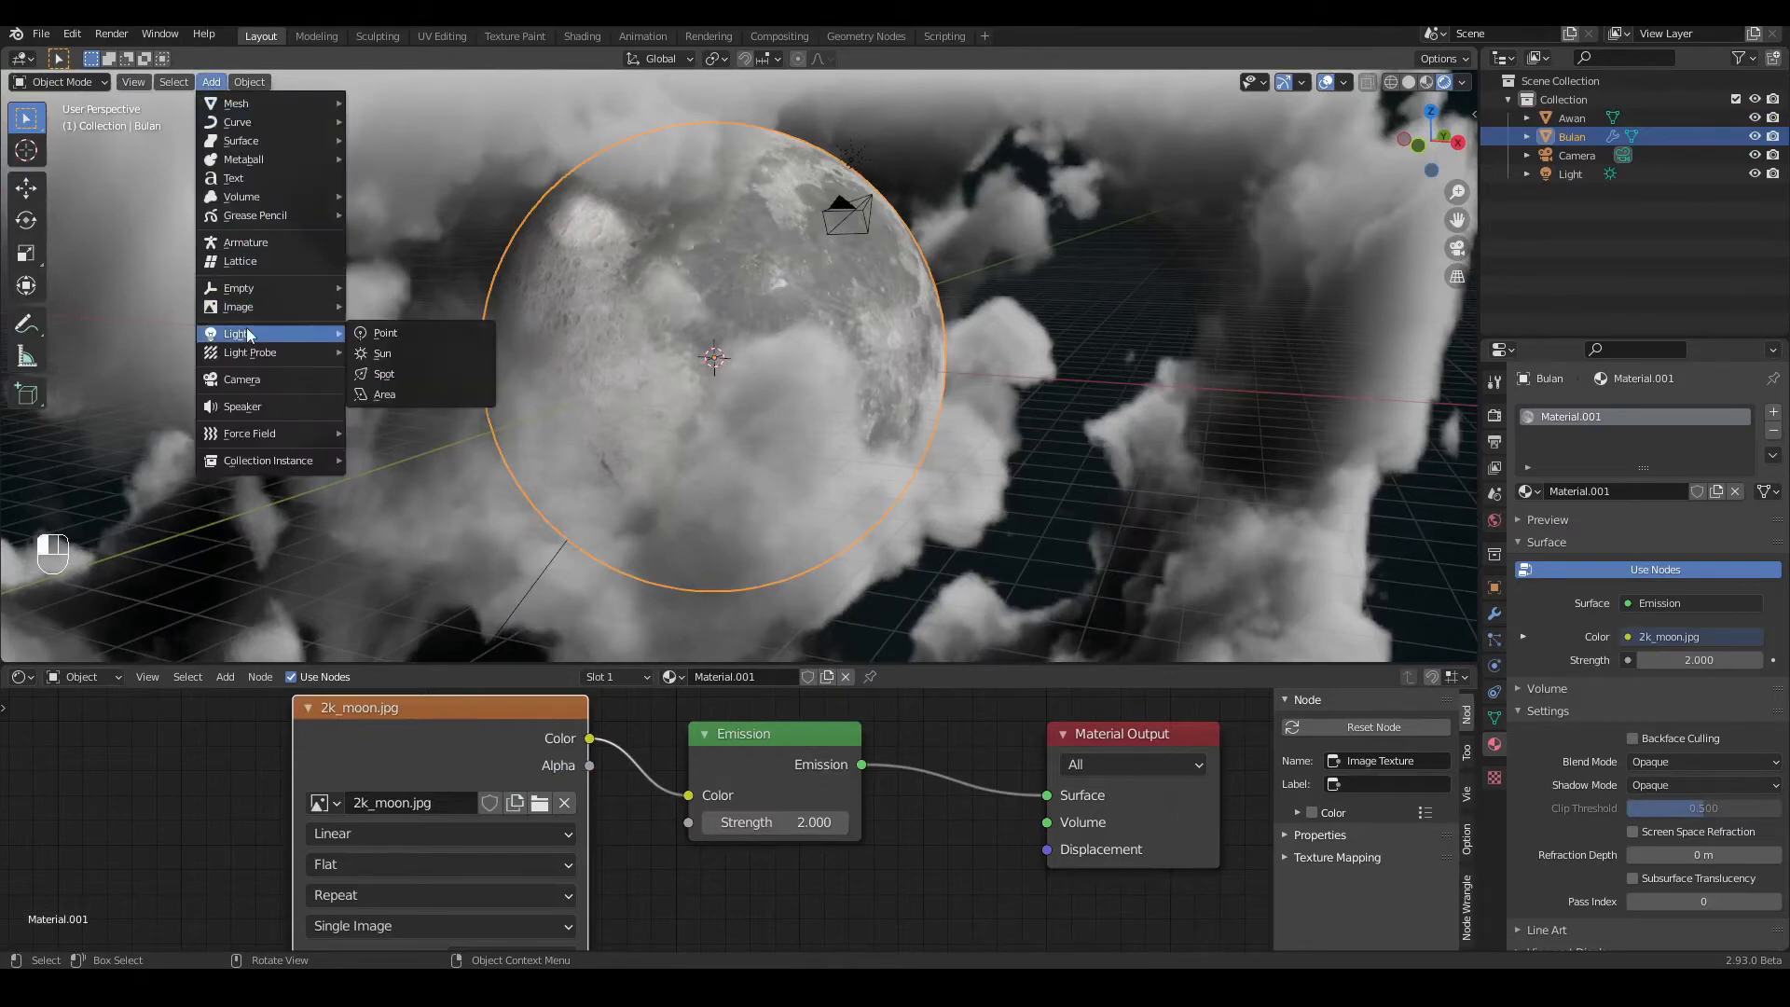
click(387, 334)
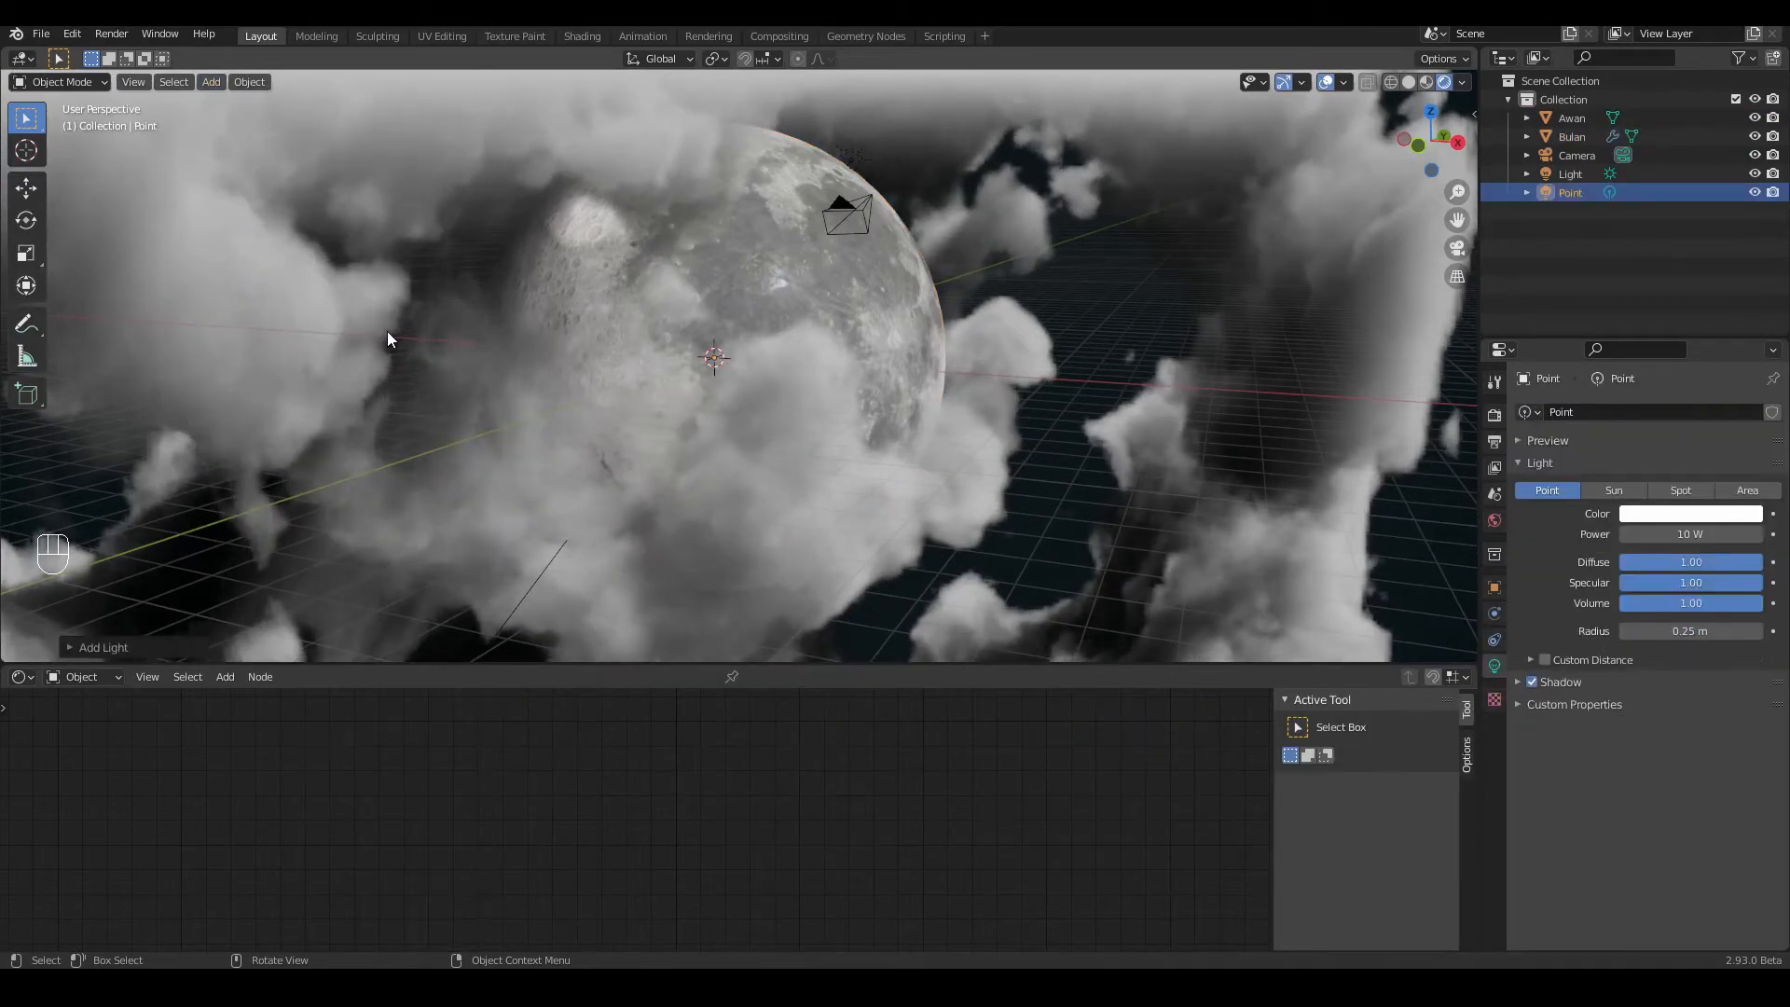
Step: Examine the point light's placement inside the moon in wireframe from the front, top and right, and return to rendered shading
click(1392, 82)
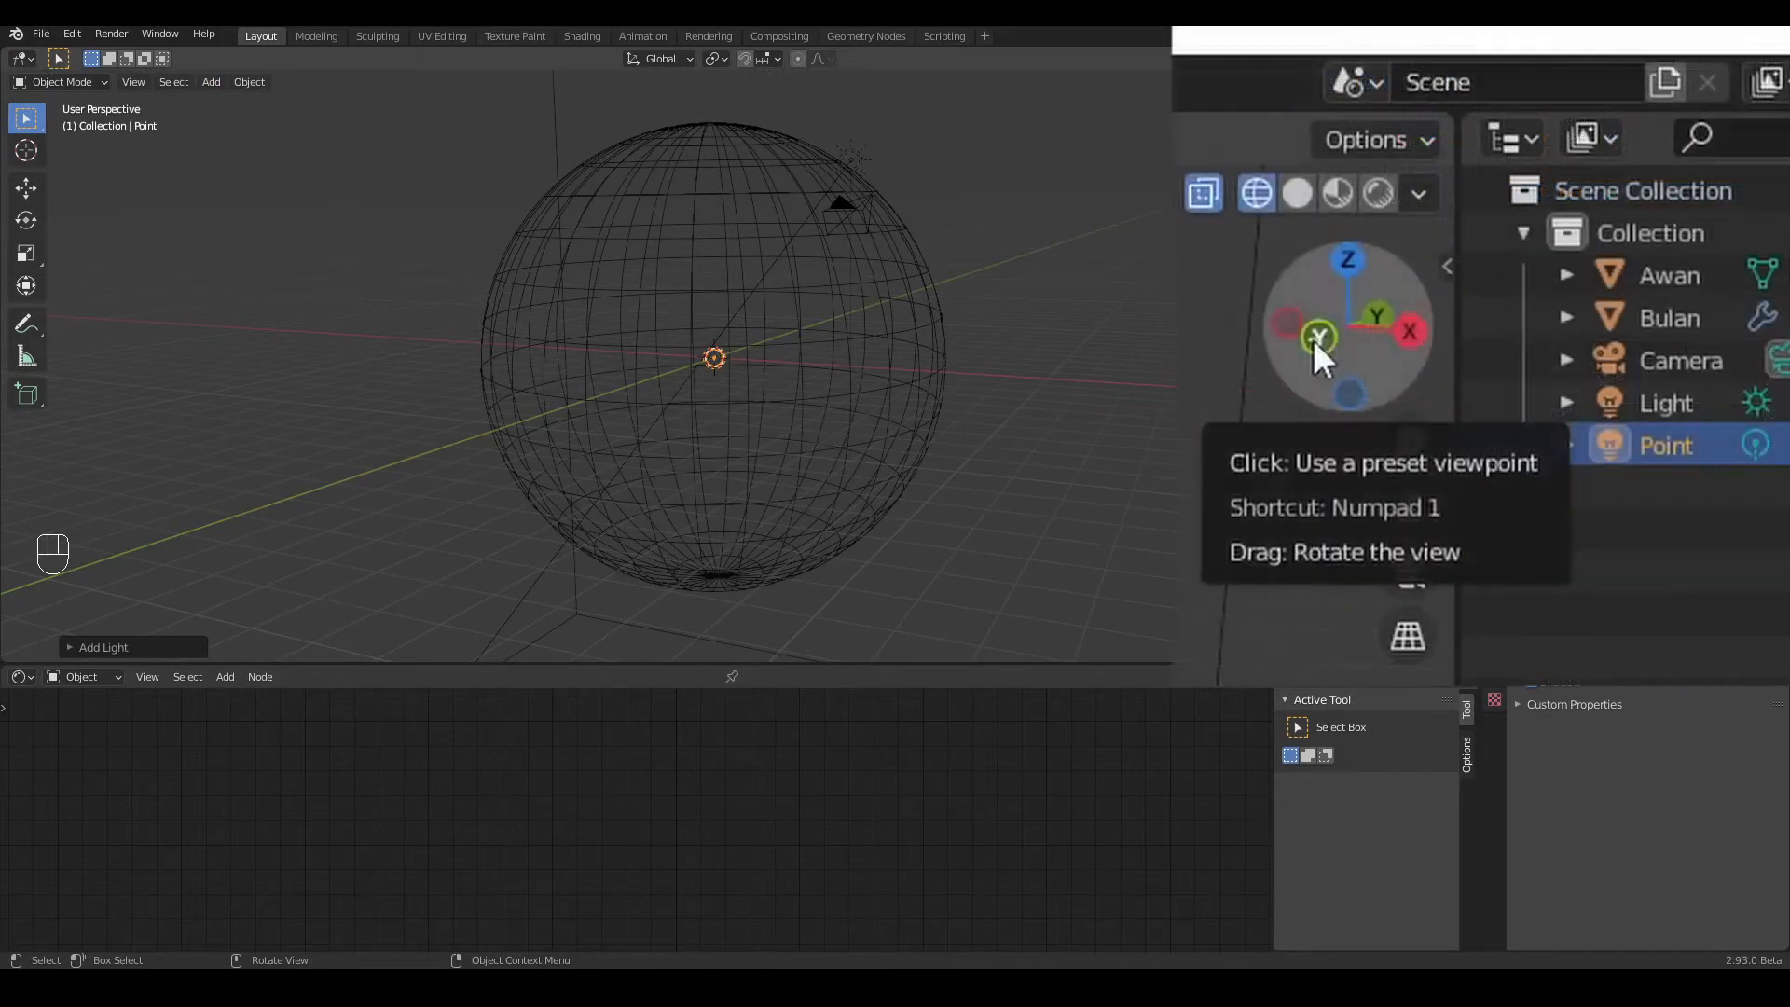
click(1315, 337)
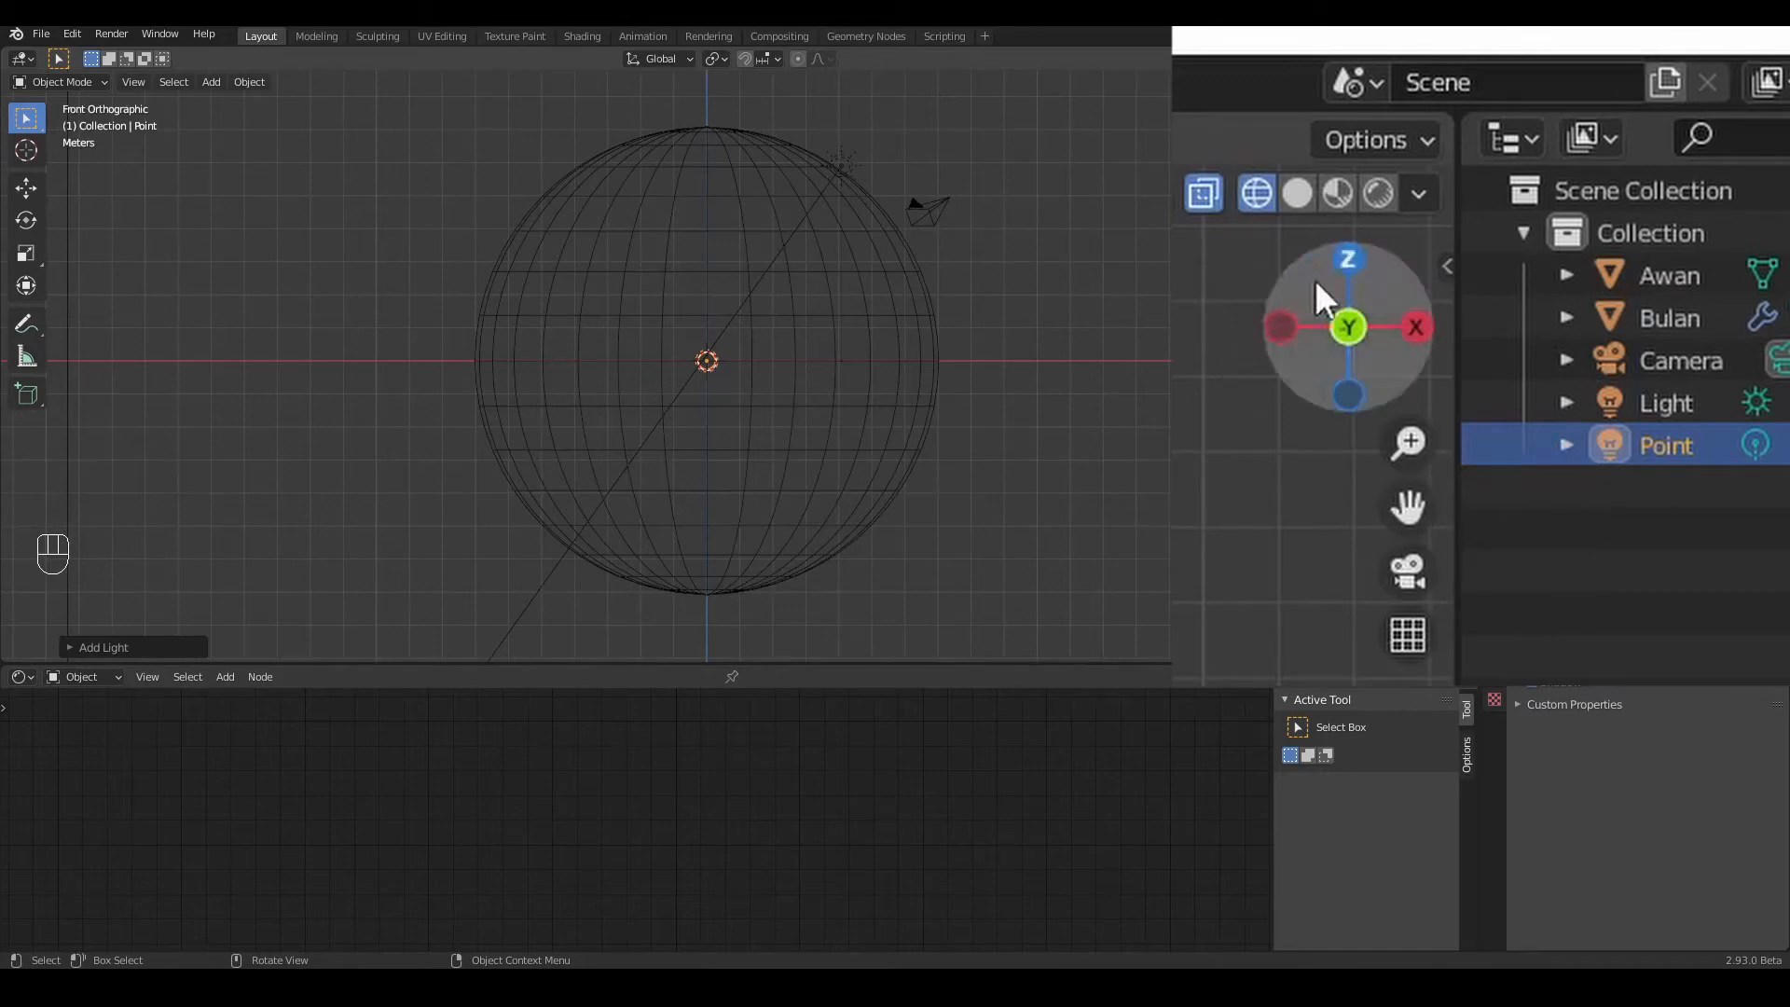
click(1349, 258)
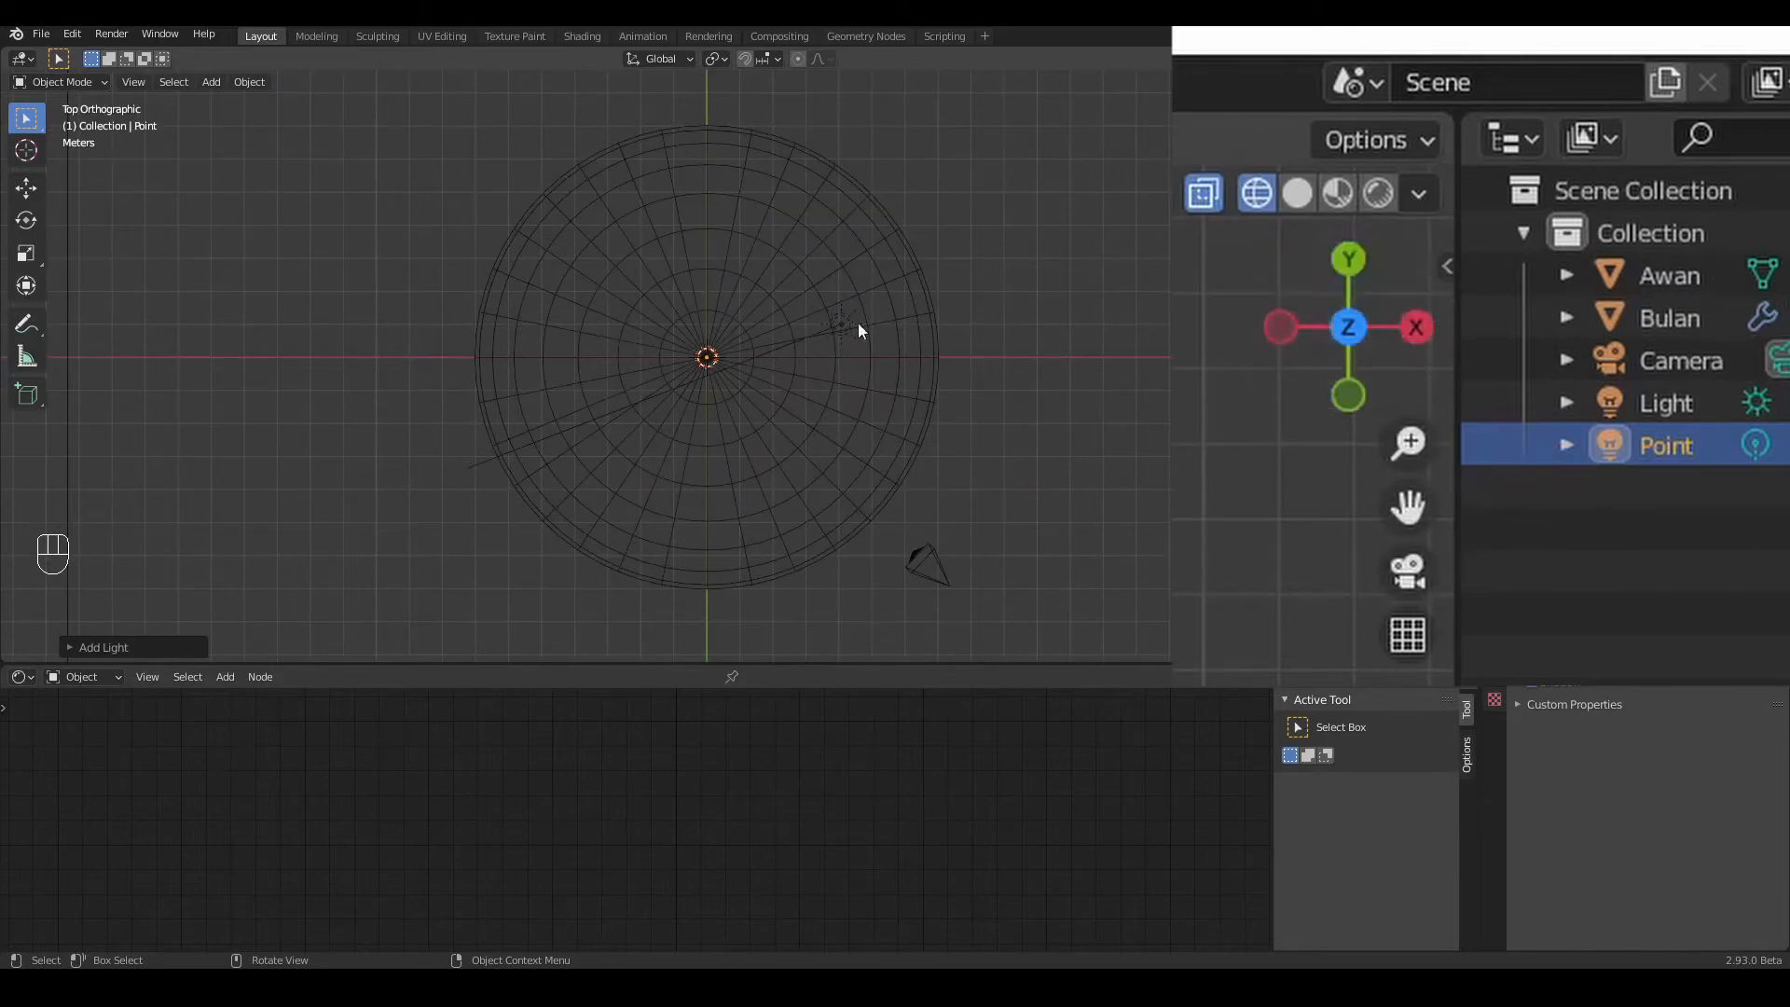
click(1420, 327)
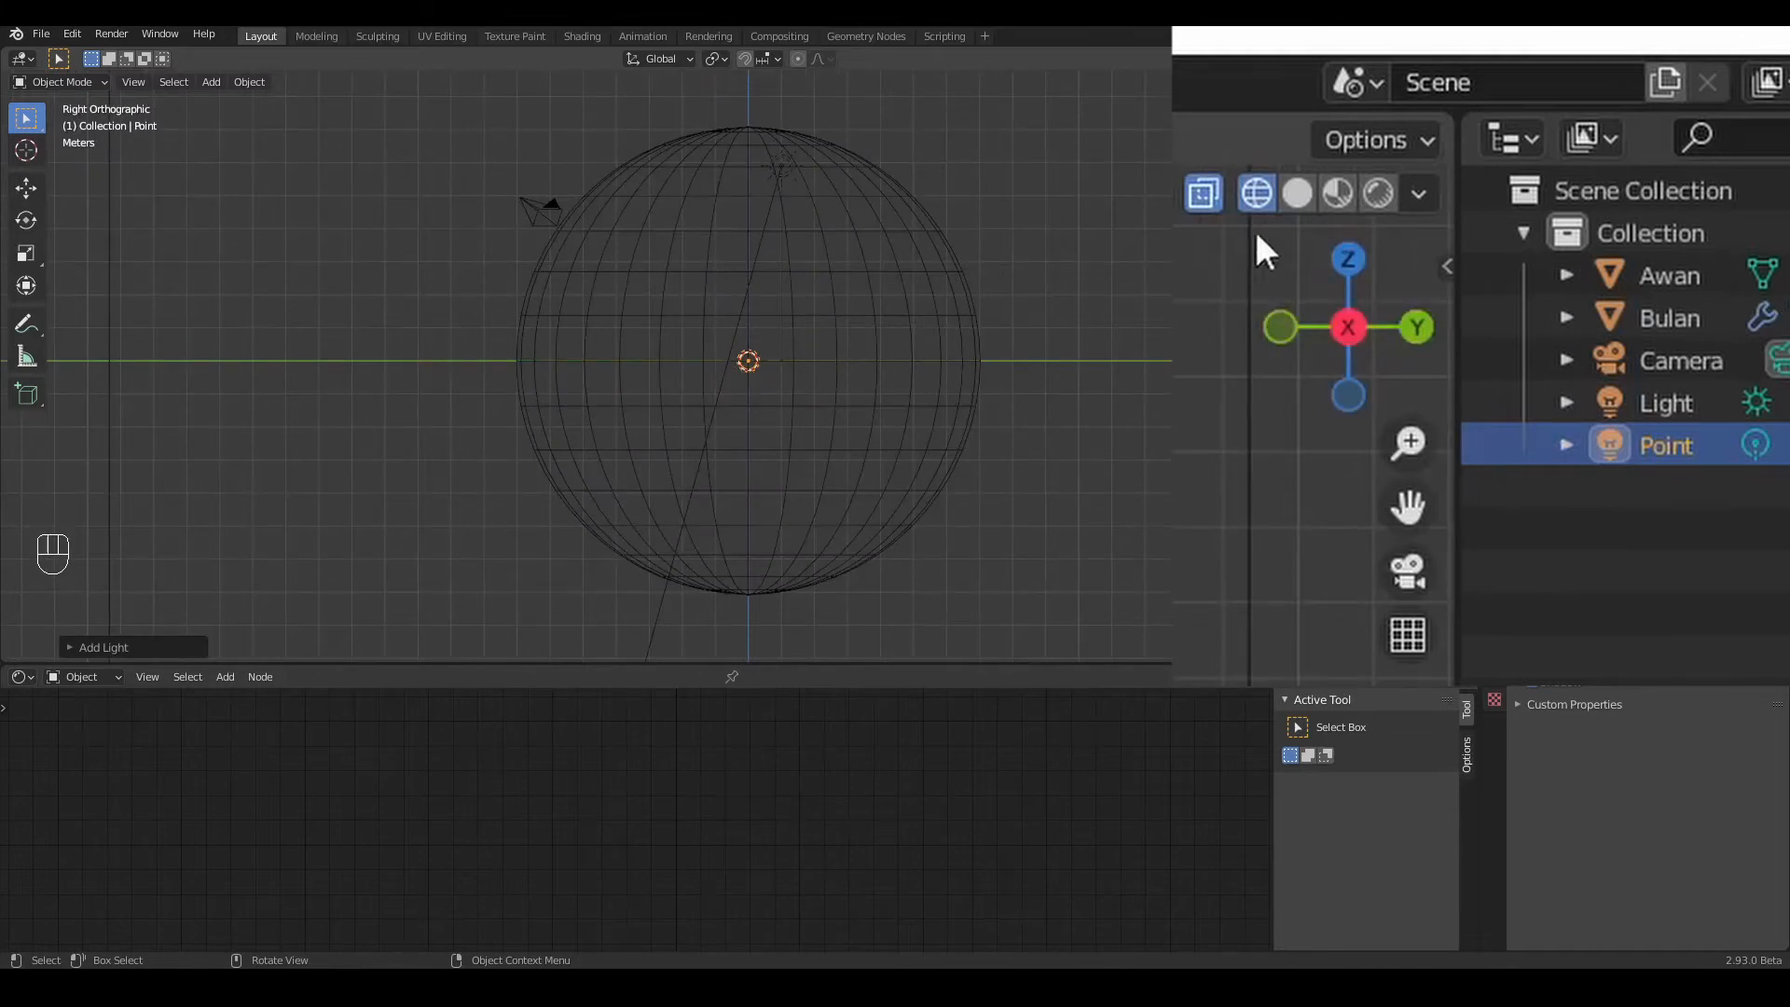
click(1376, 193)
scroll(1033, 325, down, 2)
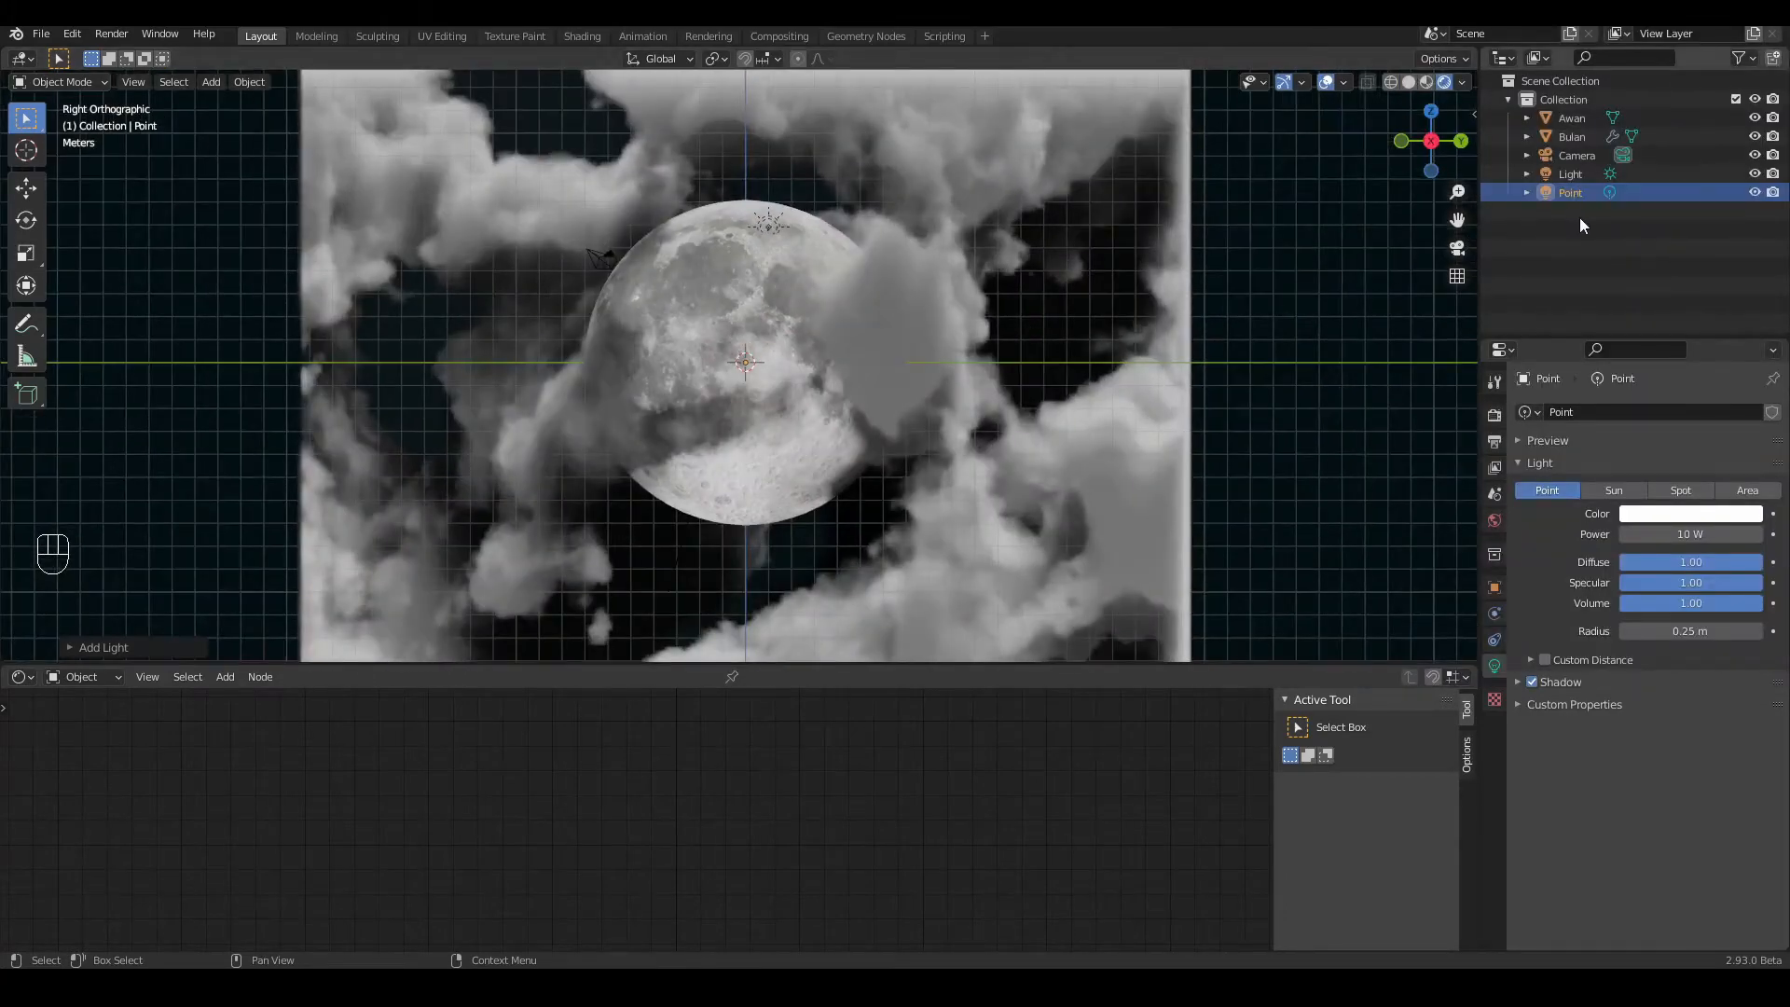
Step: Rename the existing sun light object as matahari
click(1576, 173)
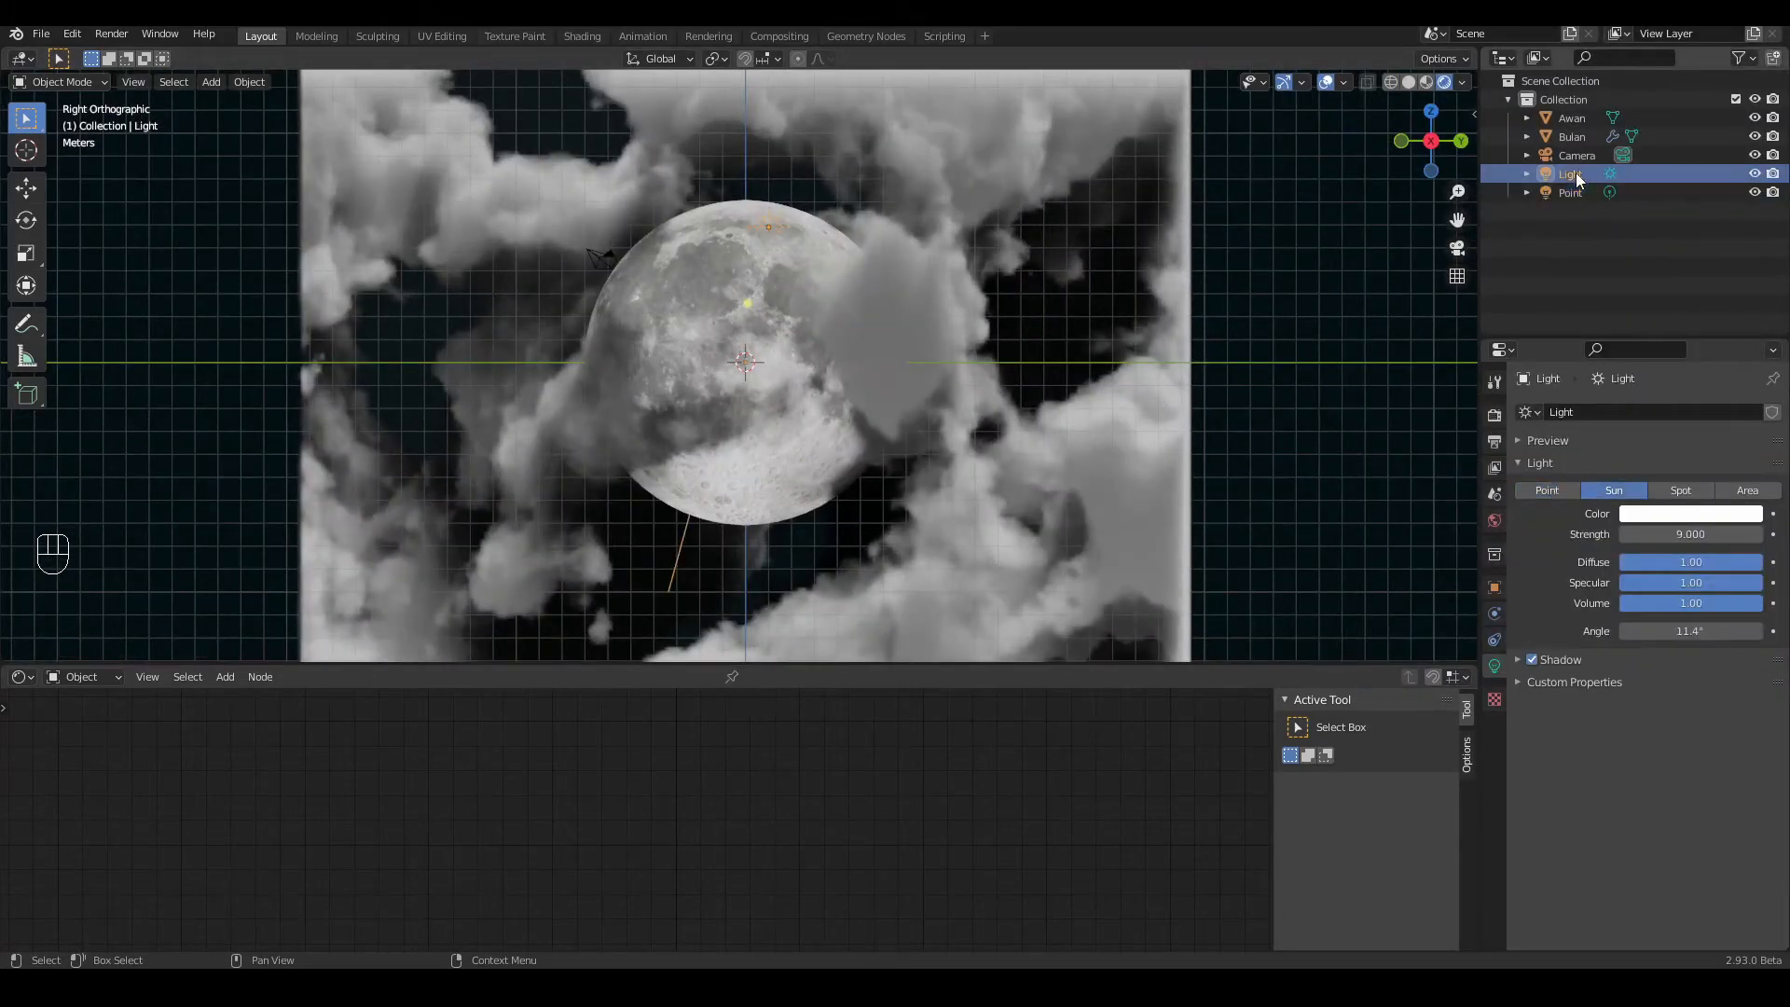
double_click(1576, 174)
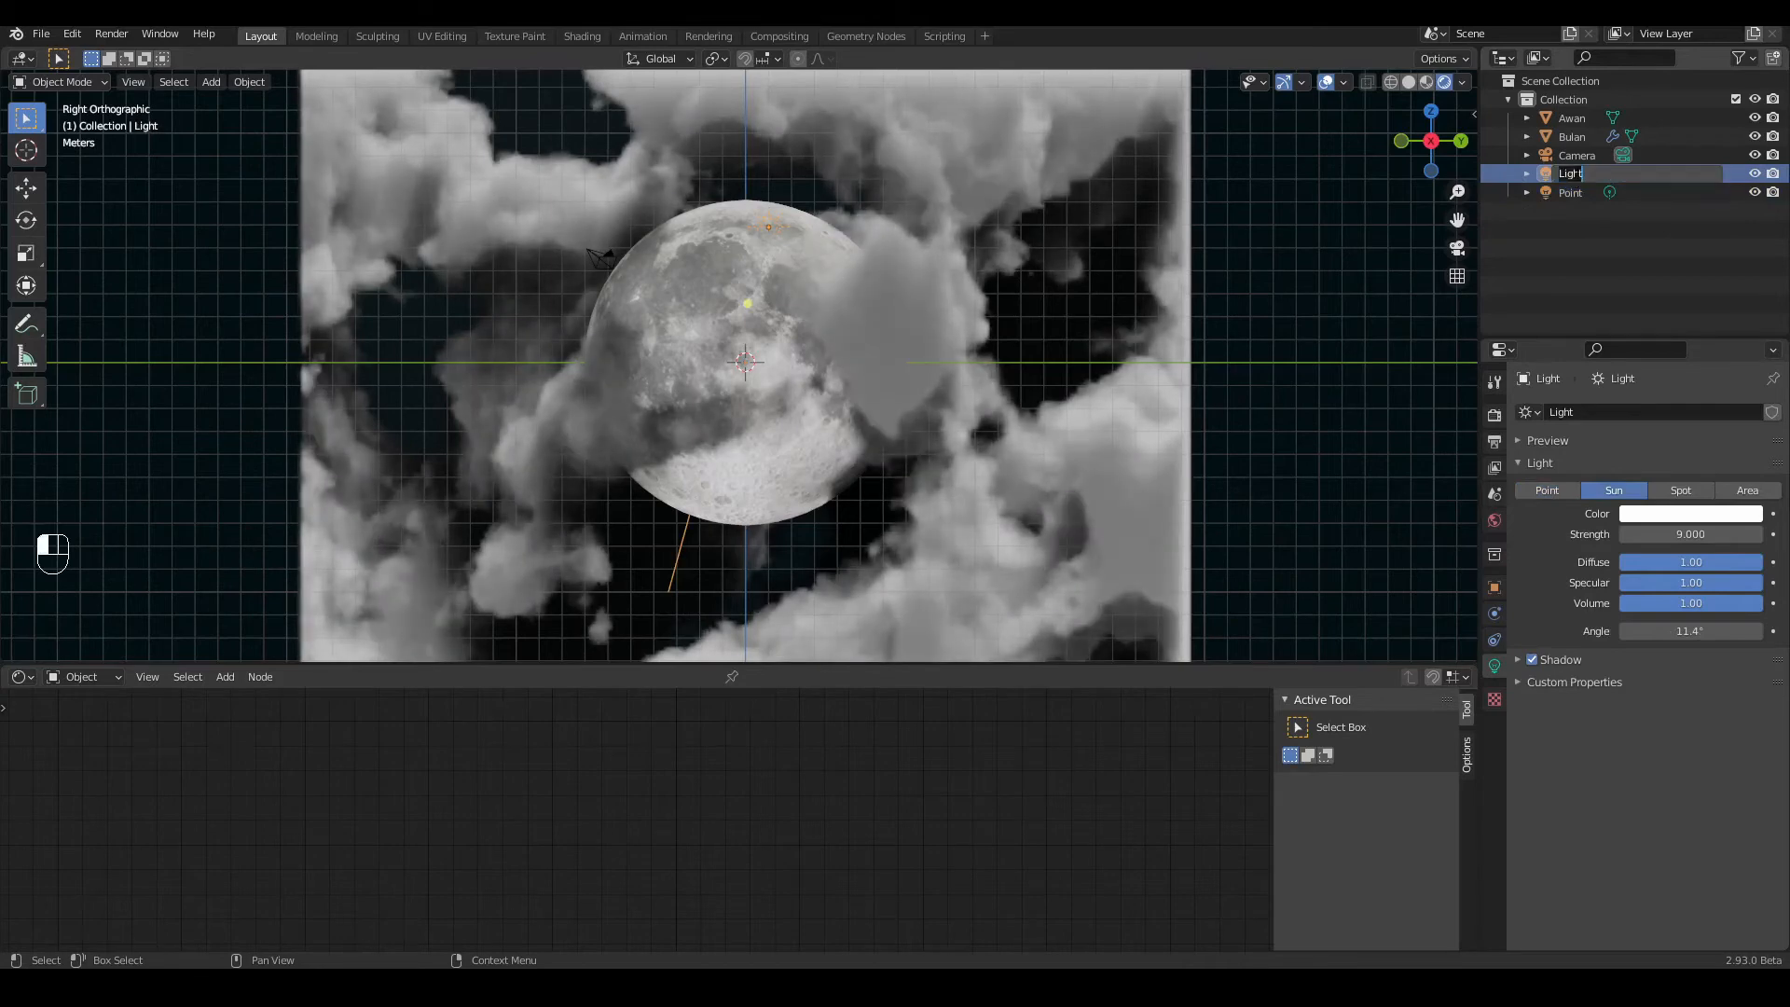
text(matahari)
key(Return)
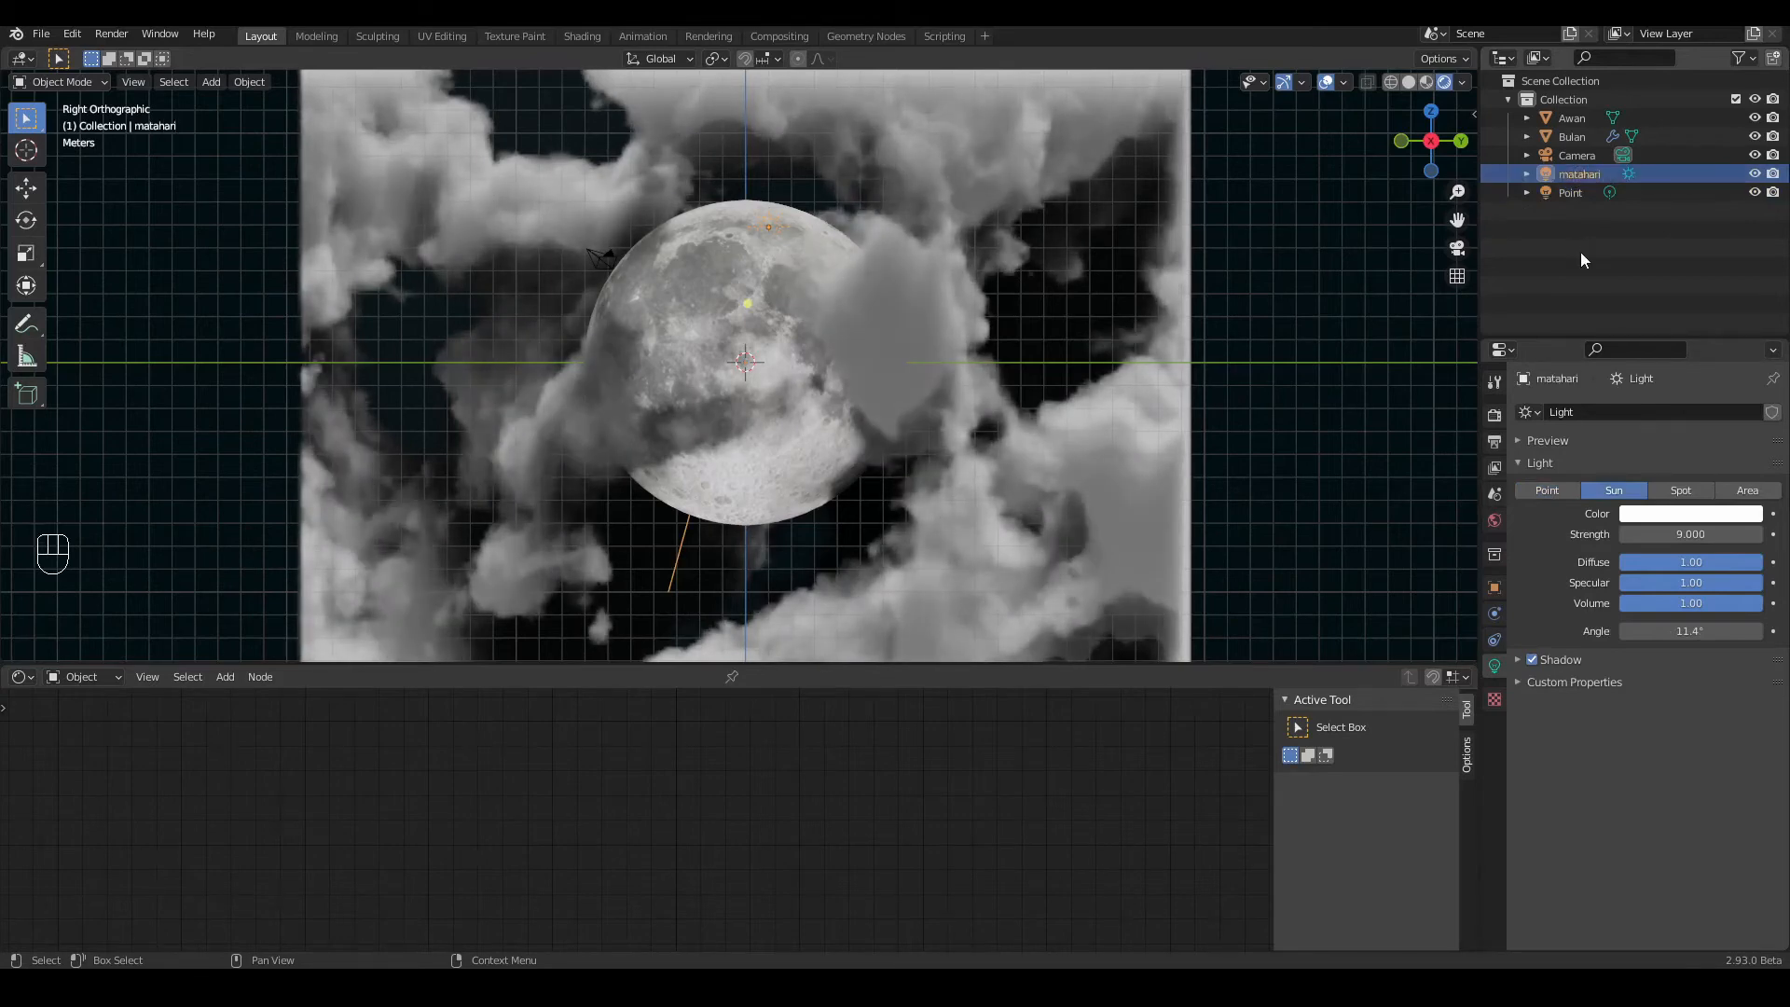
Step: Set the strength of the matahari sun light to 1
click(1669, 534)
key(BackSpace)
key(BackSpace)
key(BackSpace)
text(1)
key(Return)
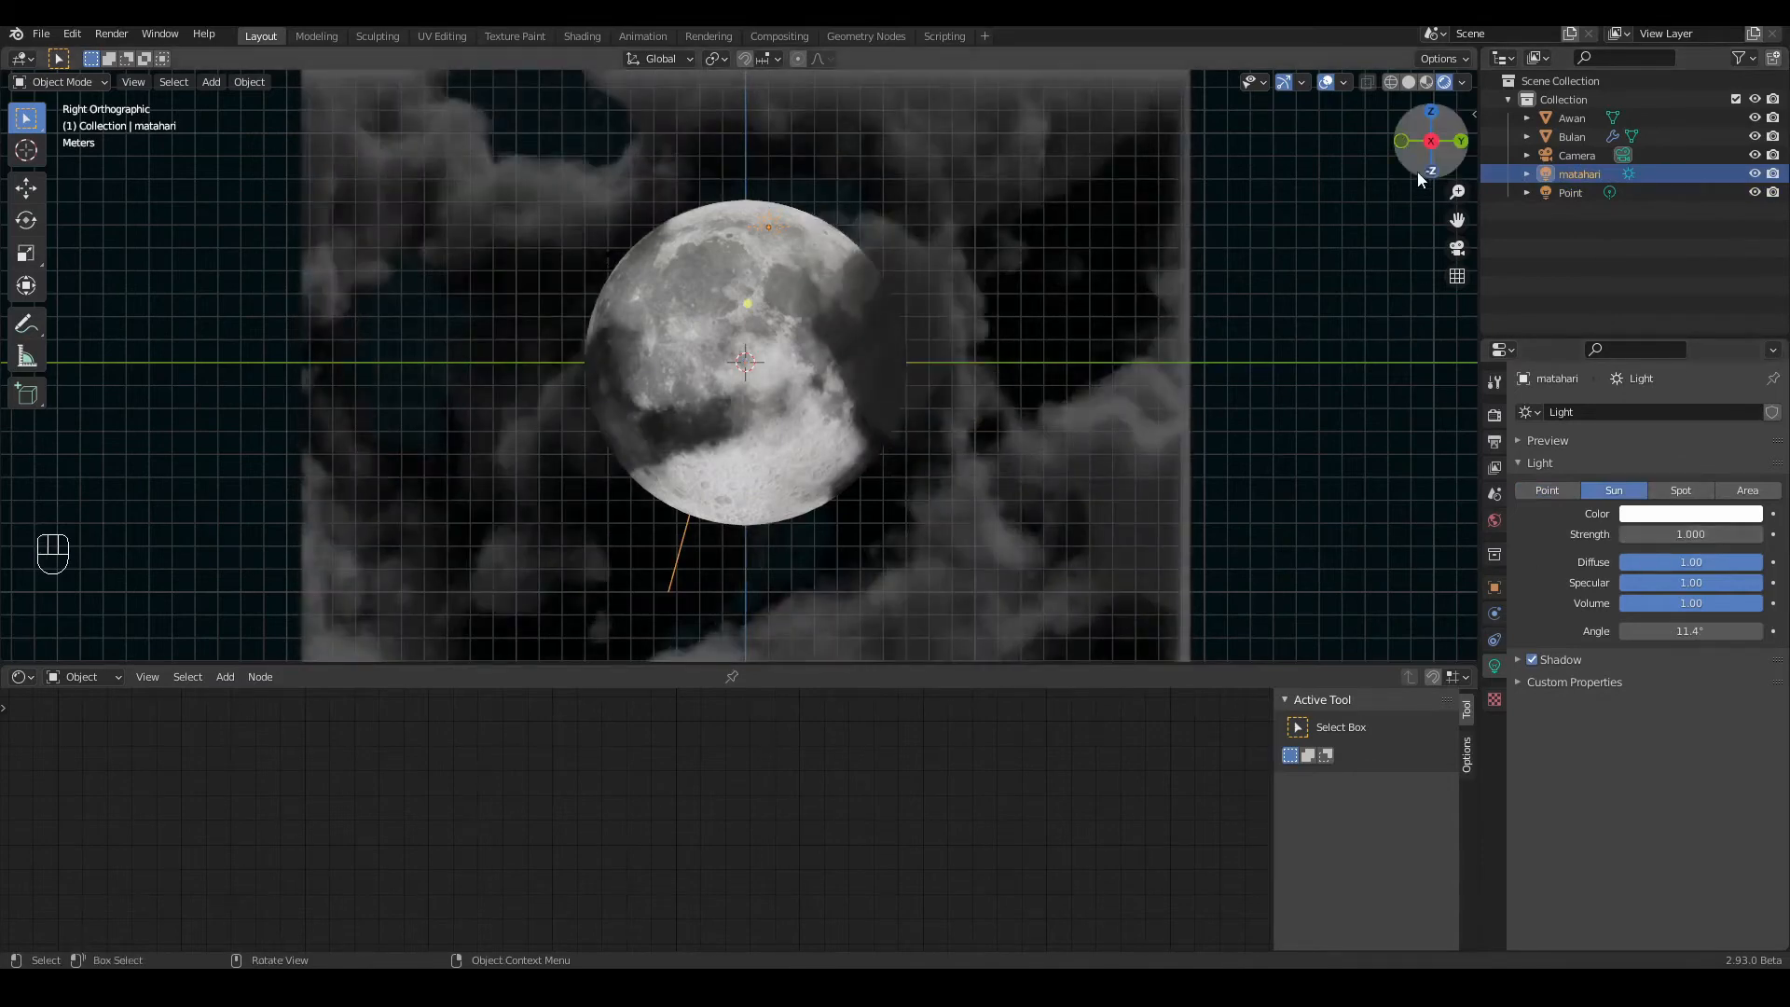
Step: Set the power of the point light inside the moon to 2000 W
drag(1406, 136, 1000, 334)
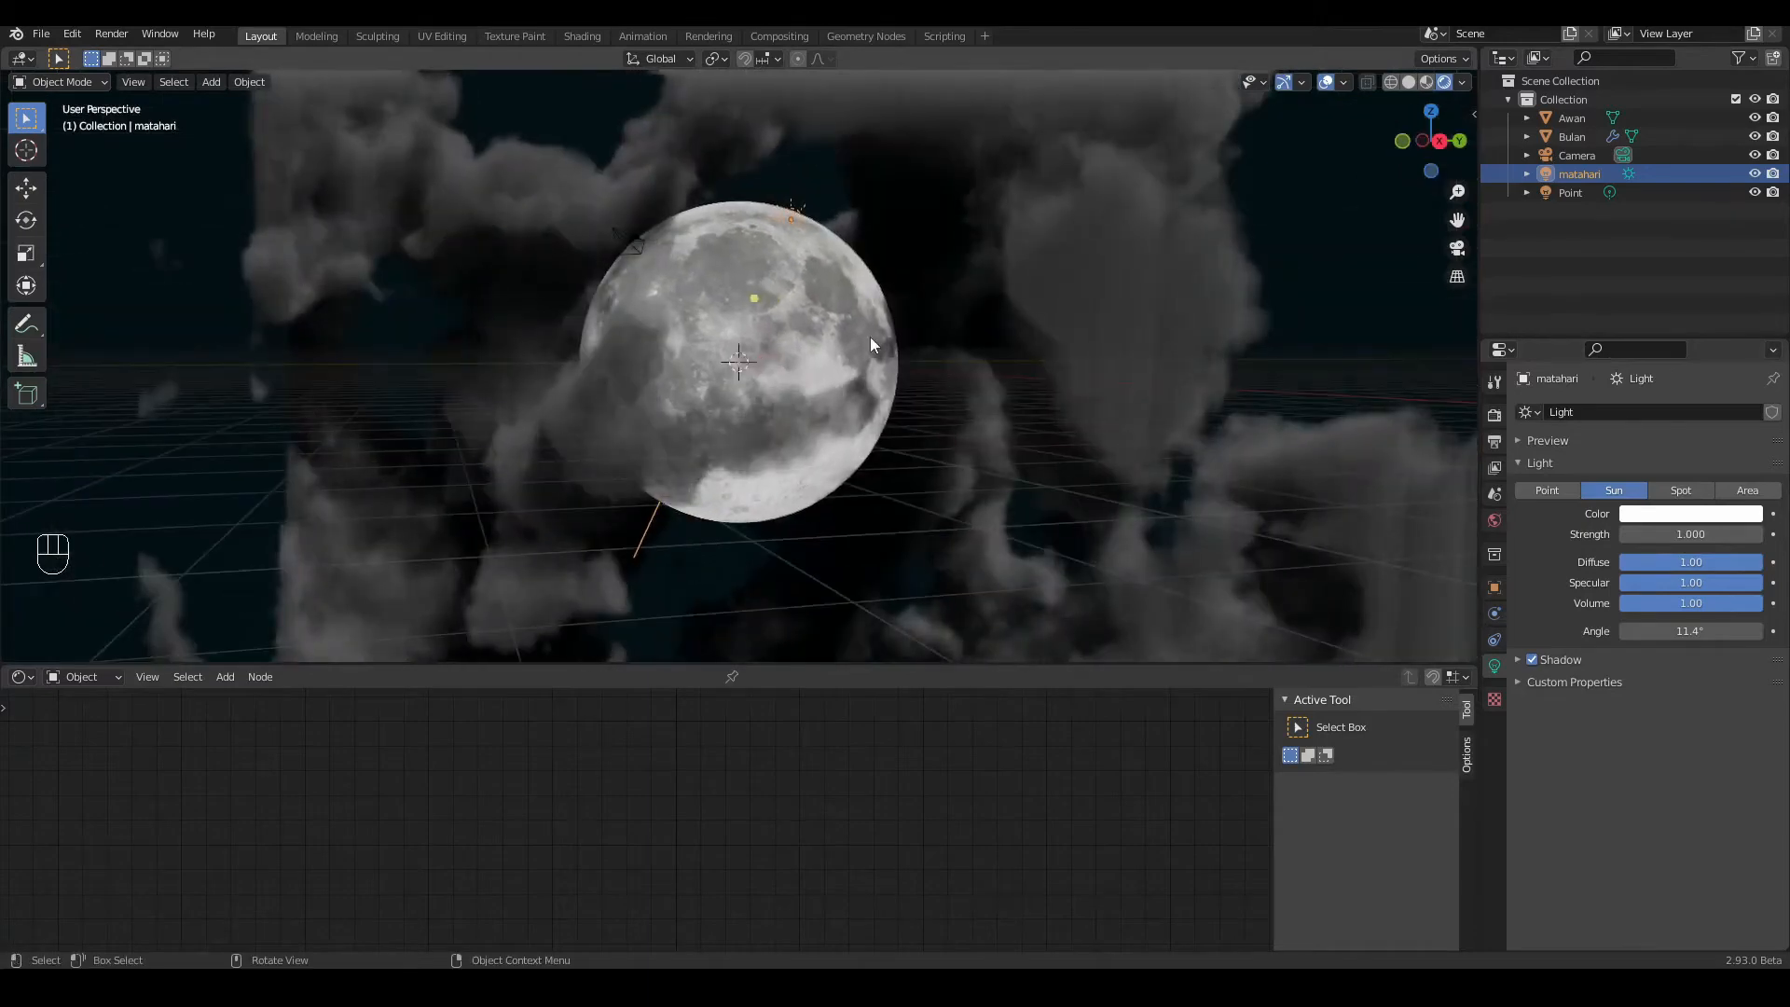
click(1563, 194)
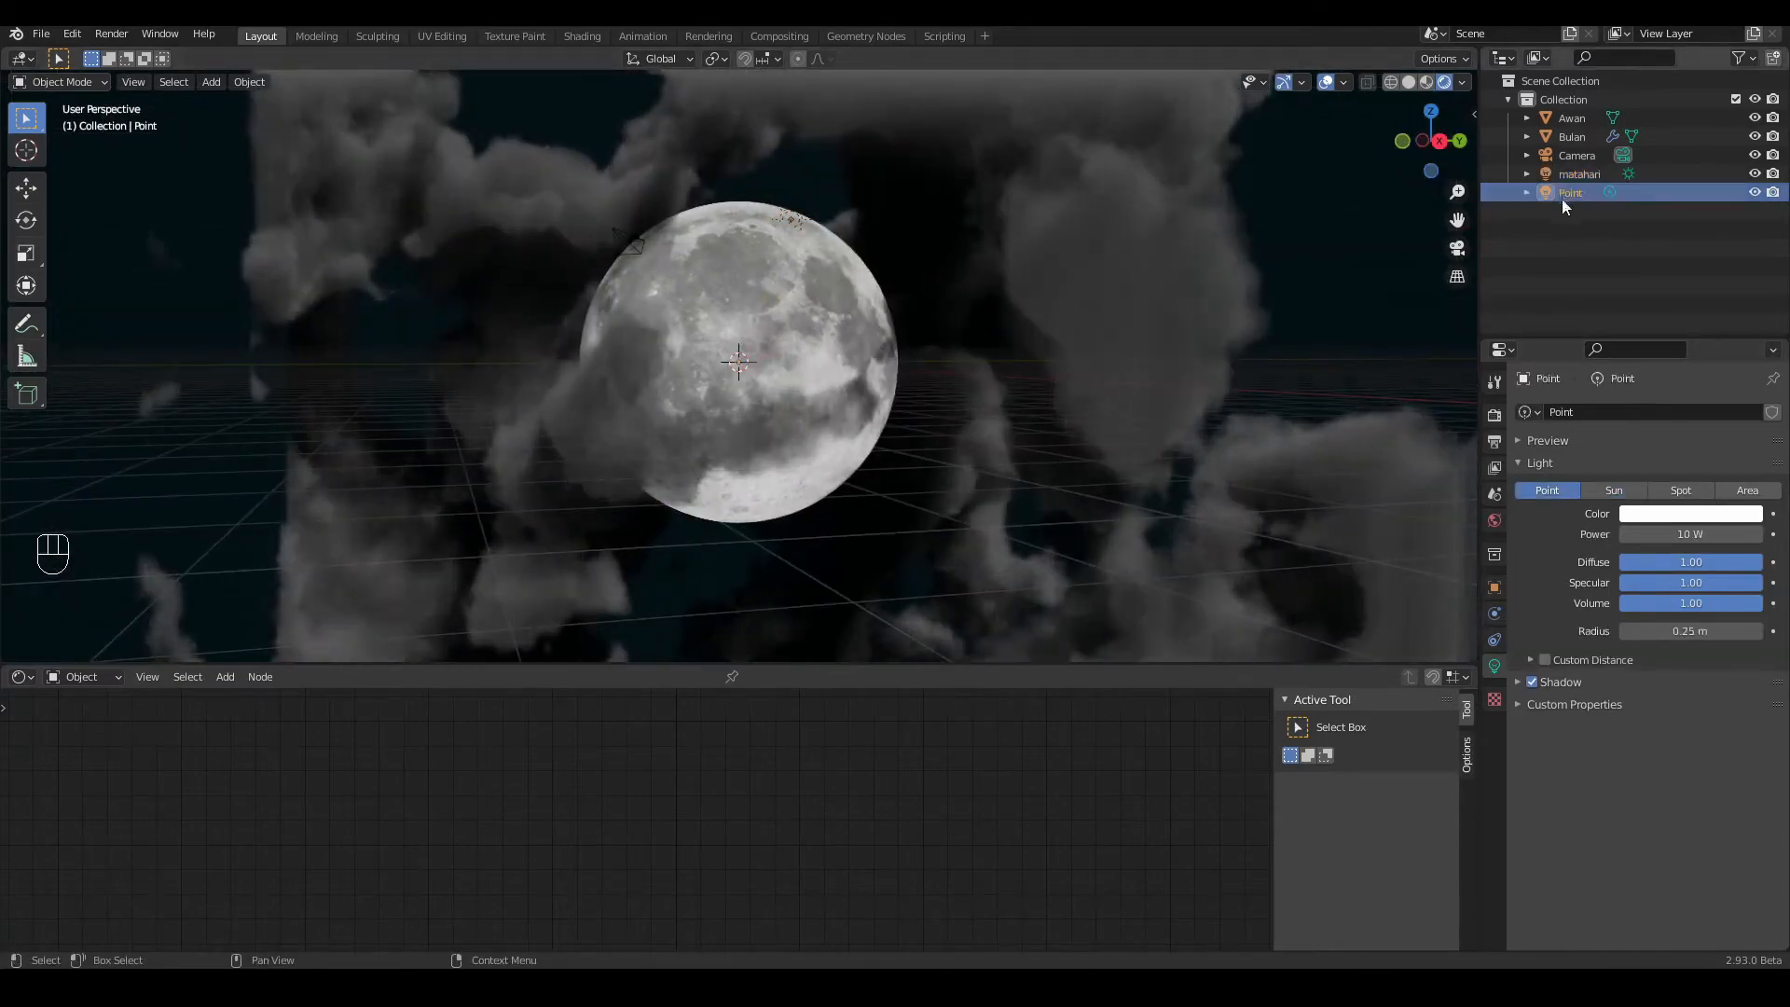
click(1697, 535)
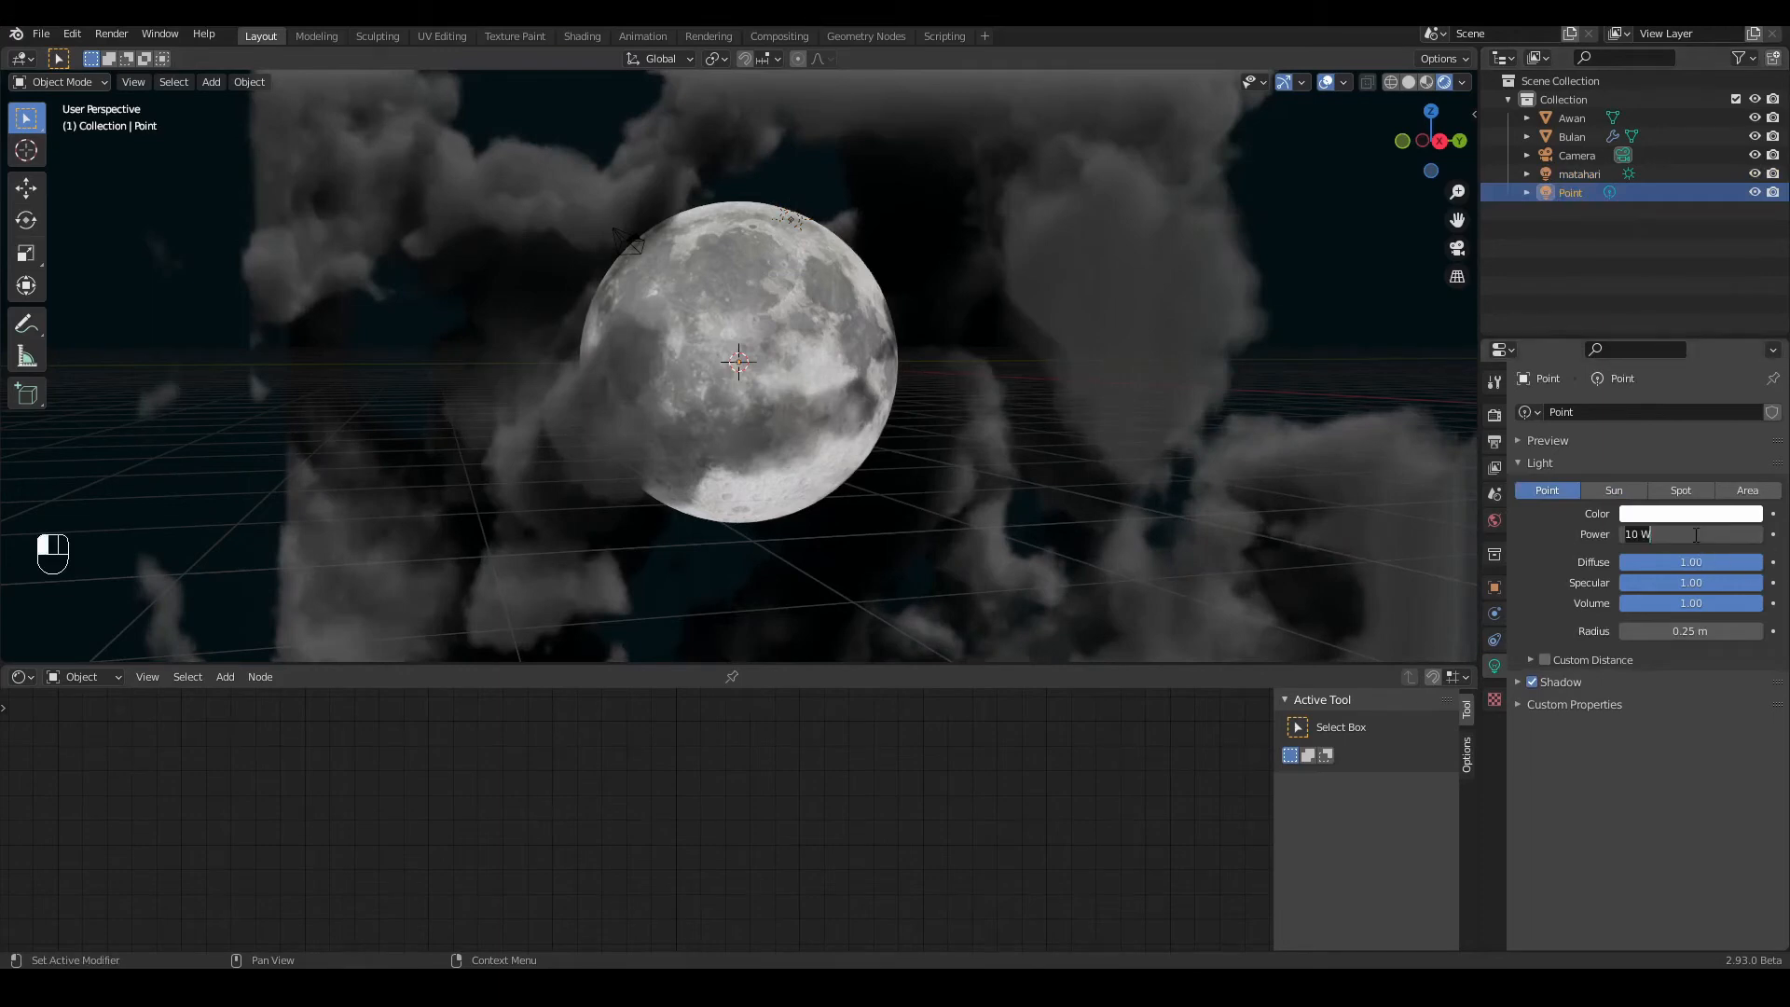
text(2000)
key(Return)
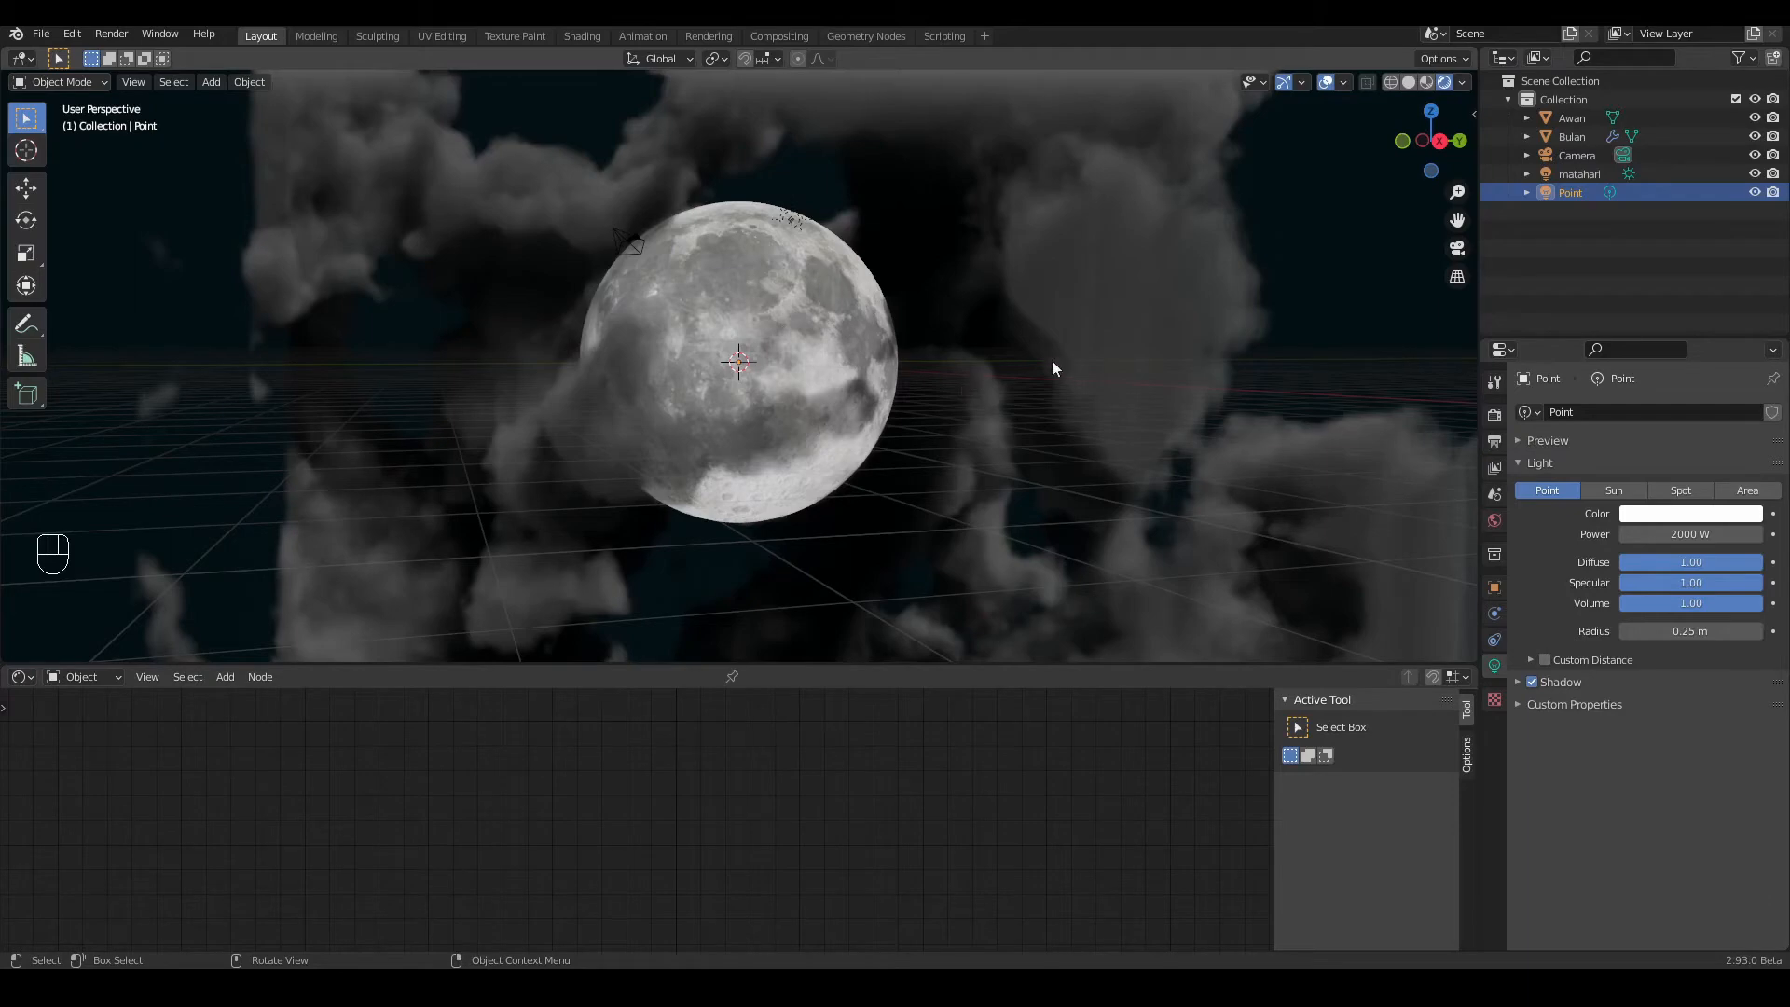
Step: Set the Shadow Mode of the Bulan sphere's material to None
click(1569, 136)
click(1496, 744)
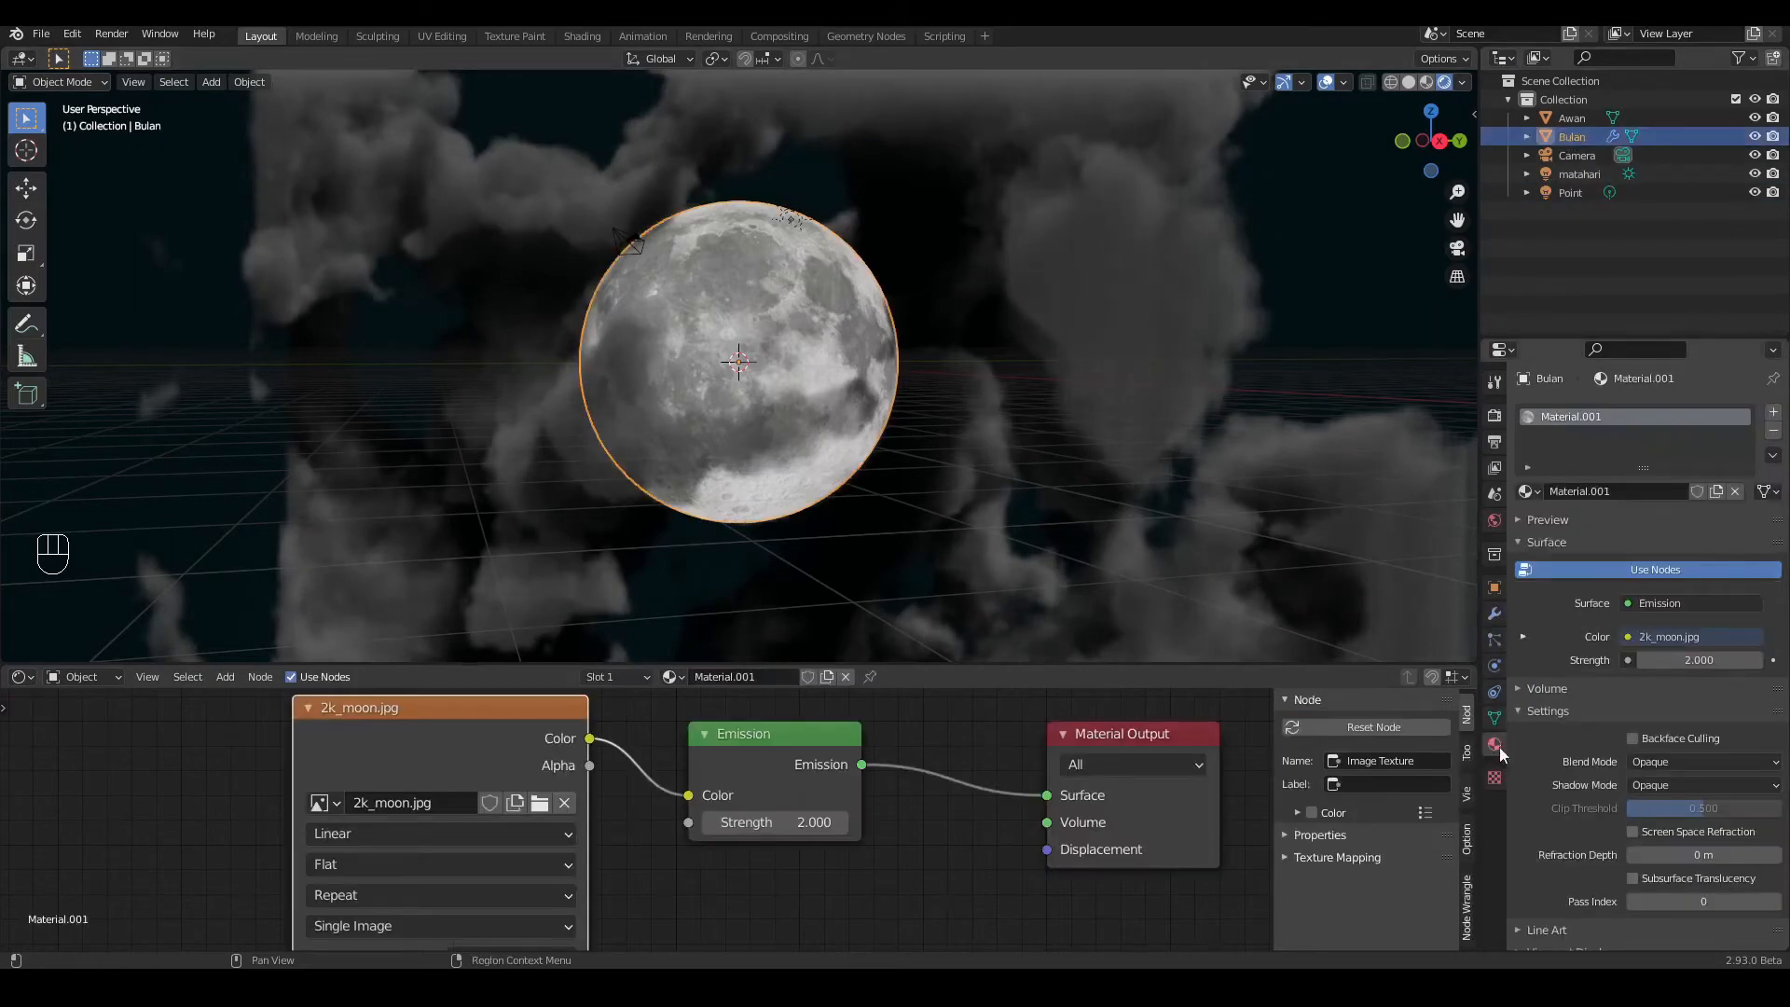
scroll(1492, 522, down, 2)
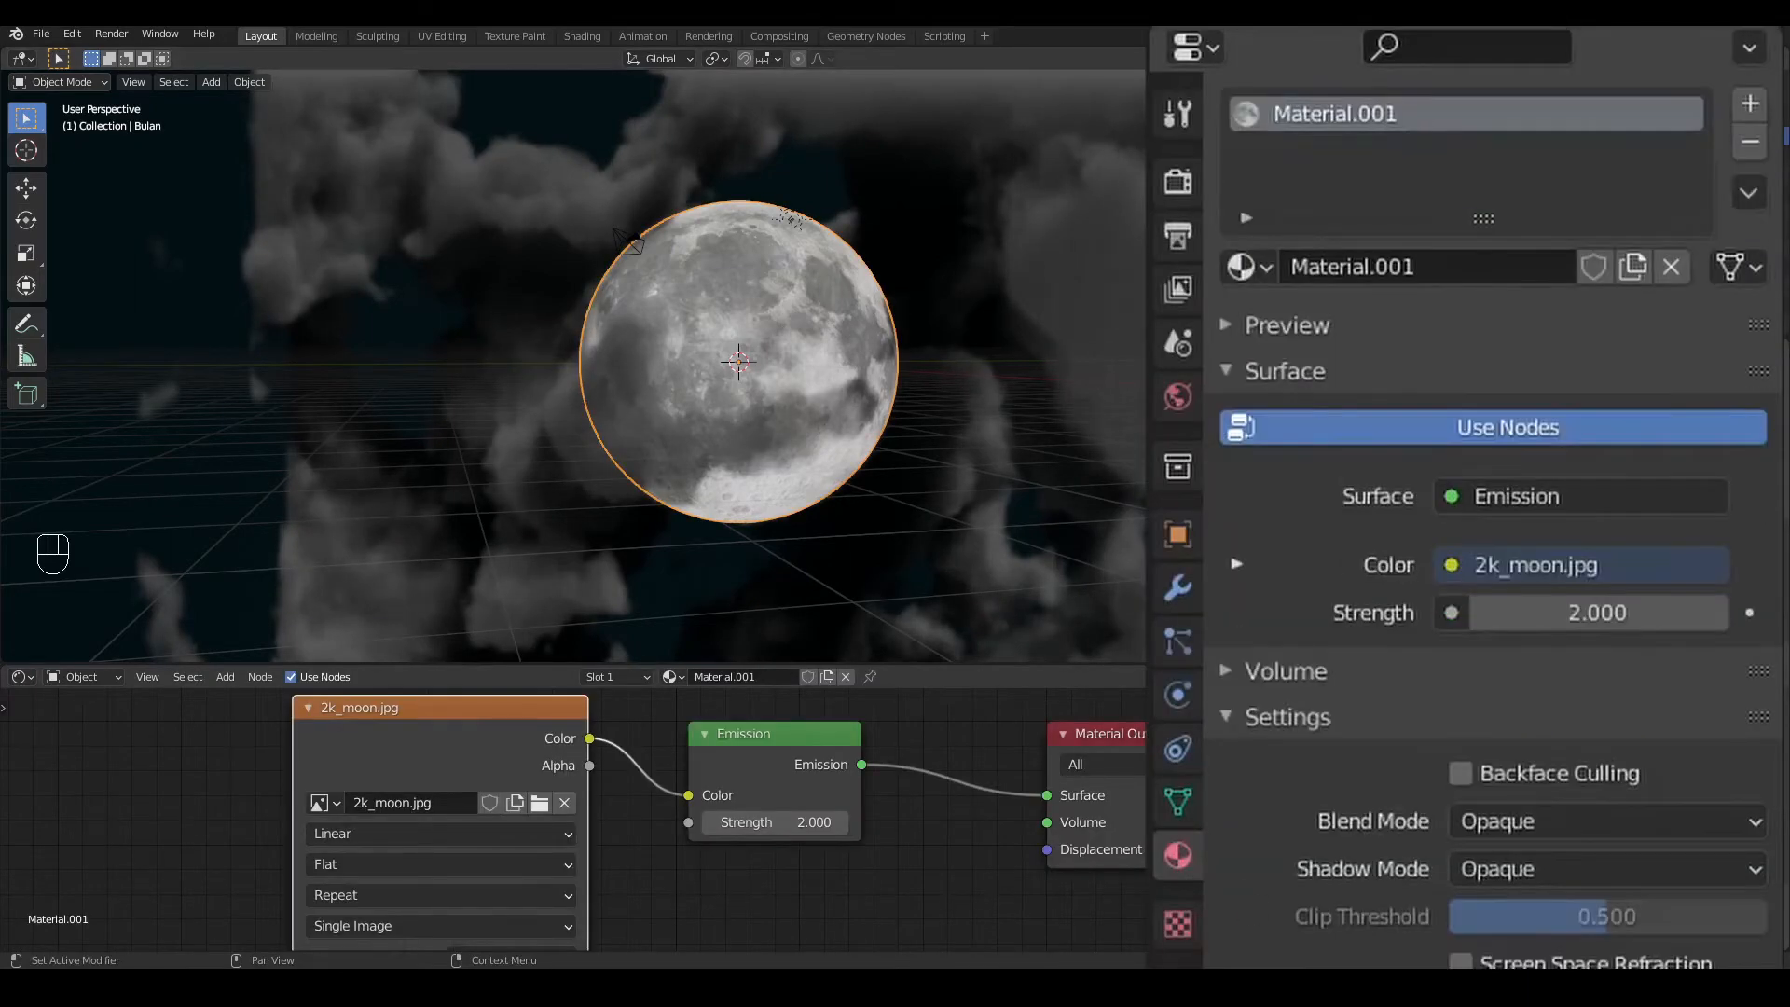
click(1502, 873)
click(1507, 903)
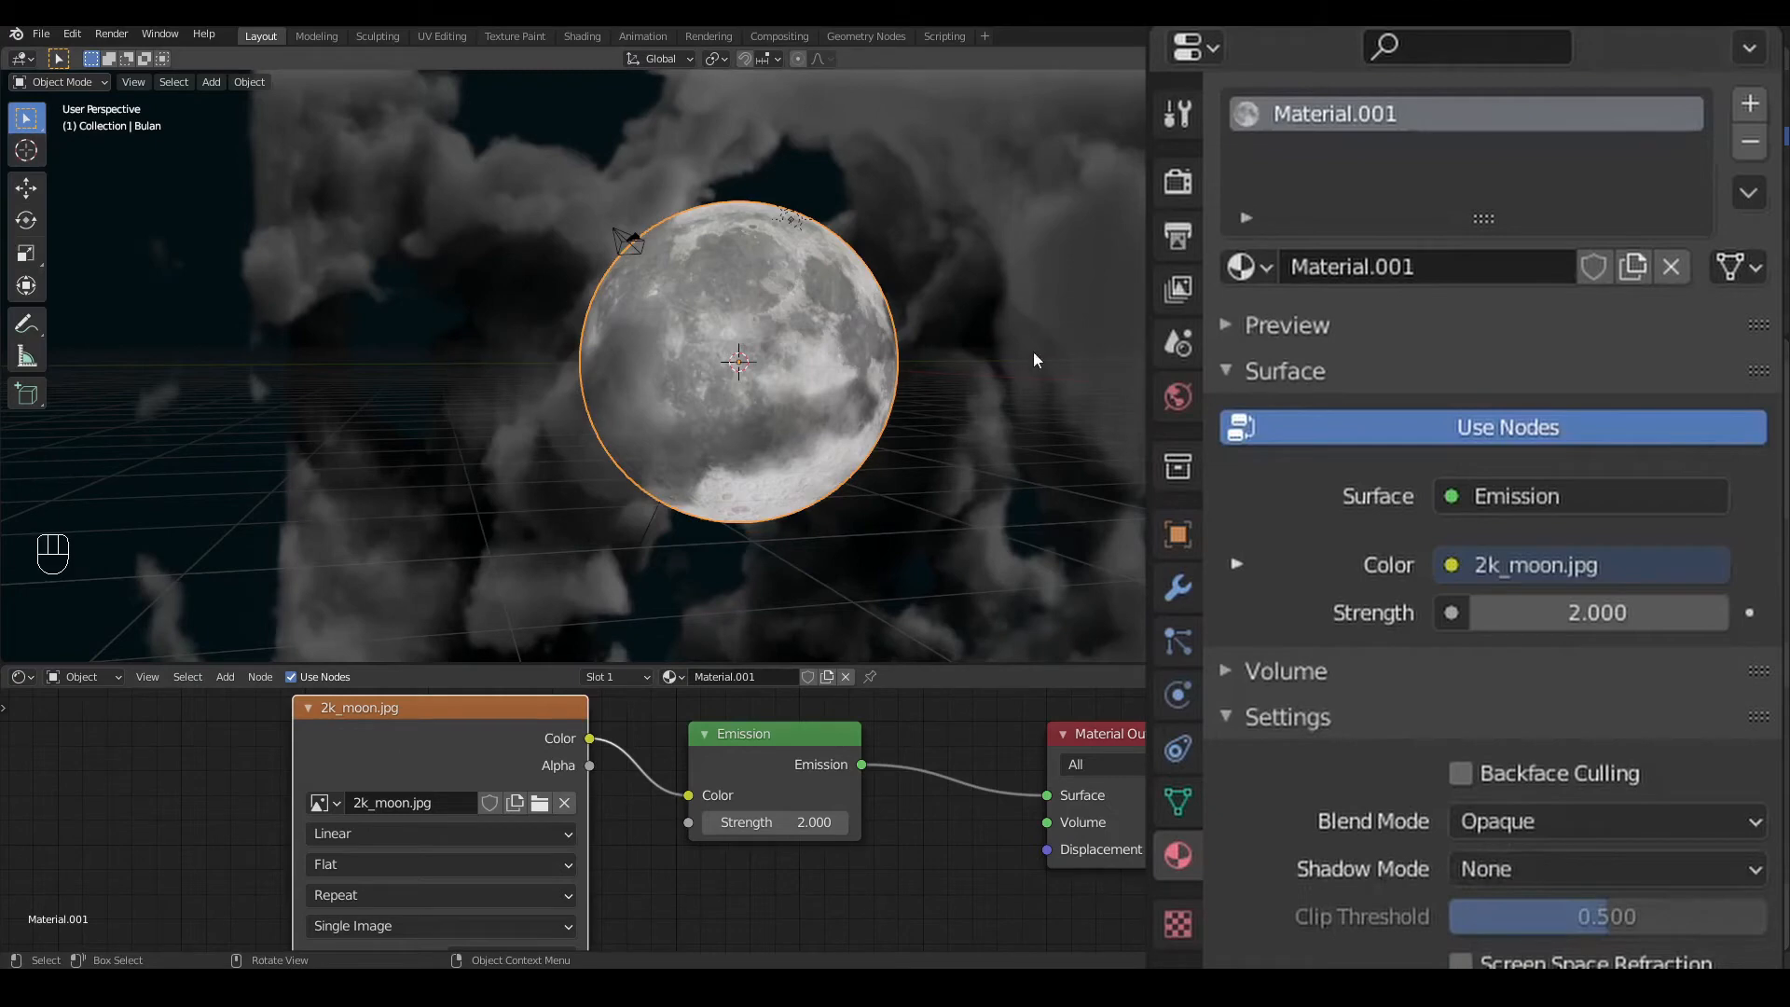
Step: Set the power of the point light inside the moon to 10000 W
click(1529, 192)
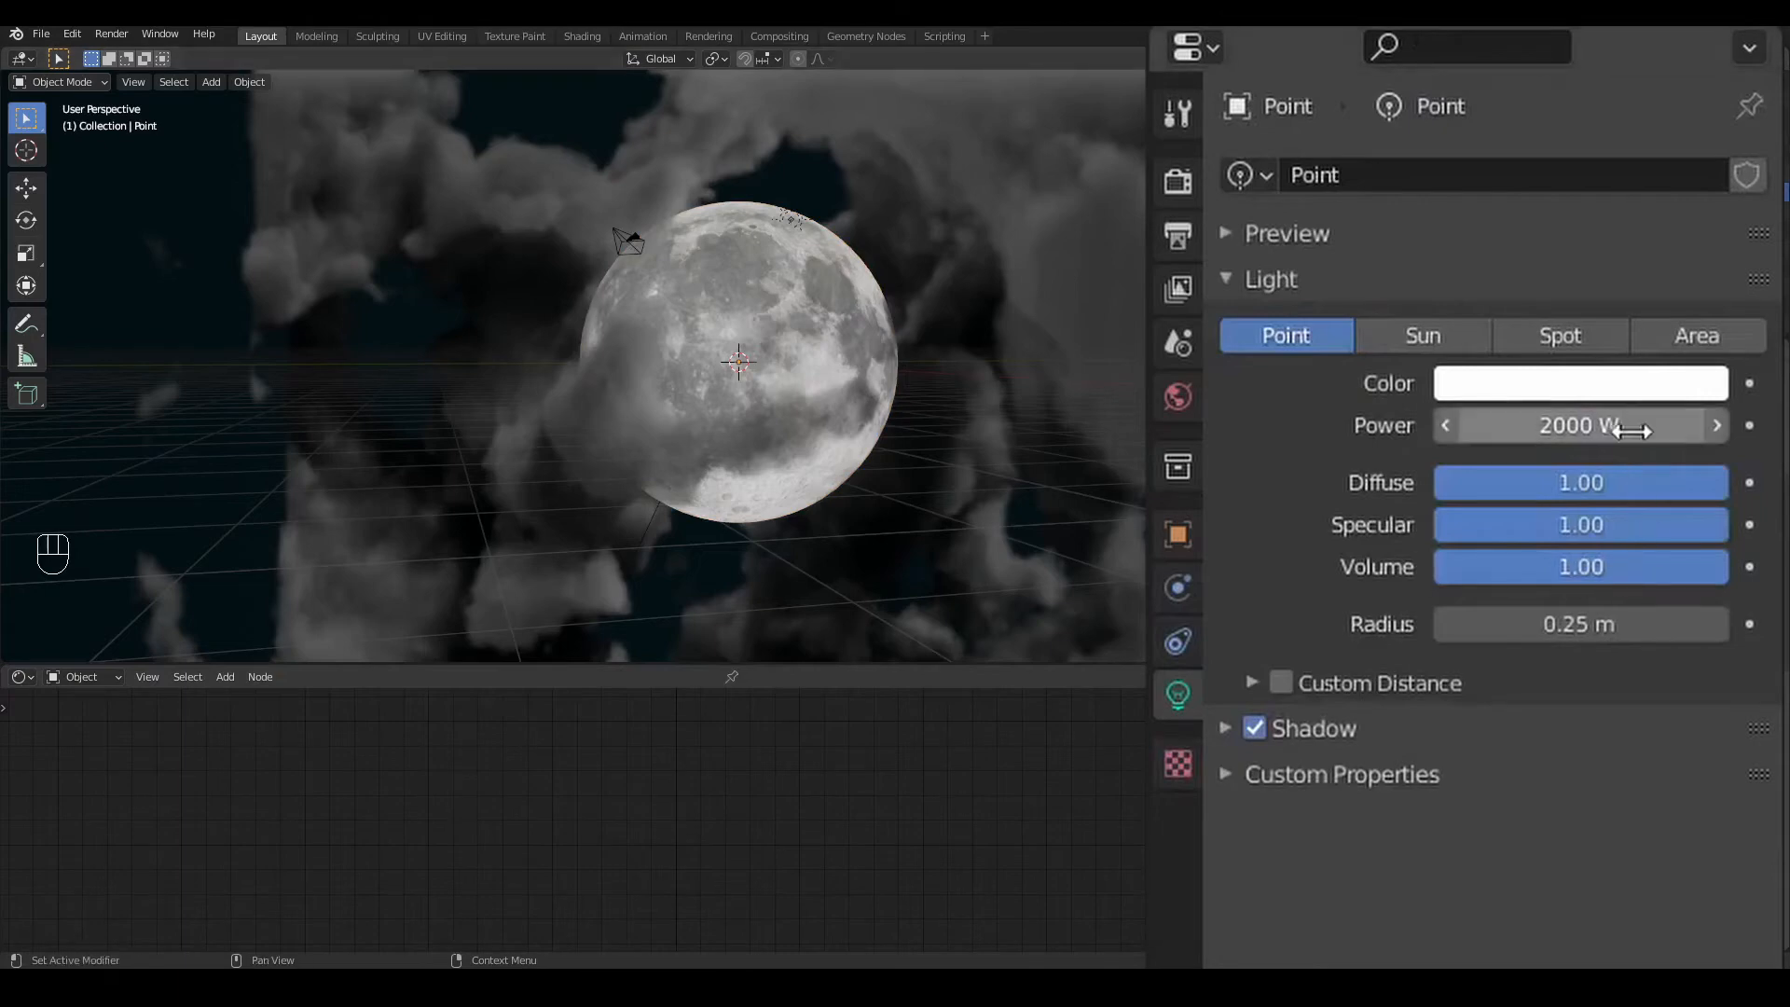
click(1595, 426)
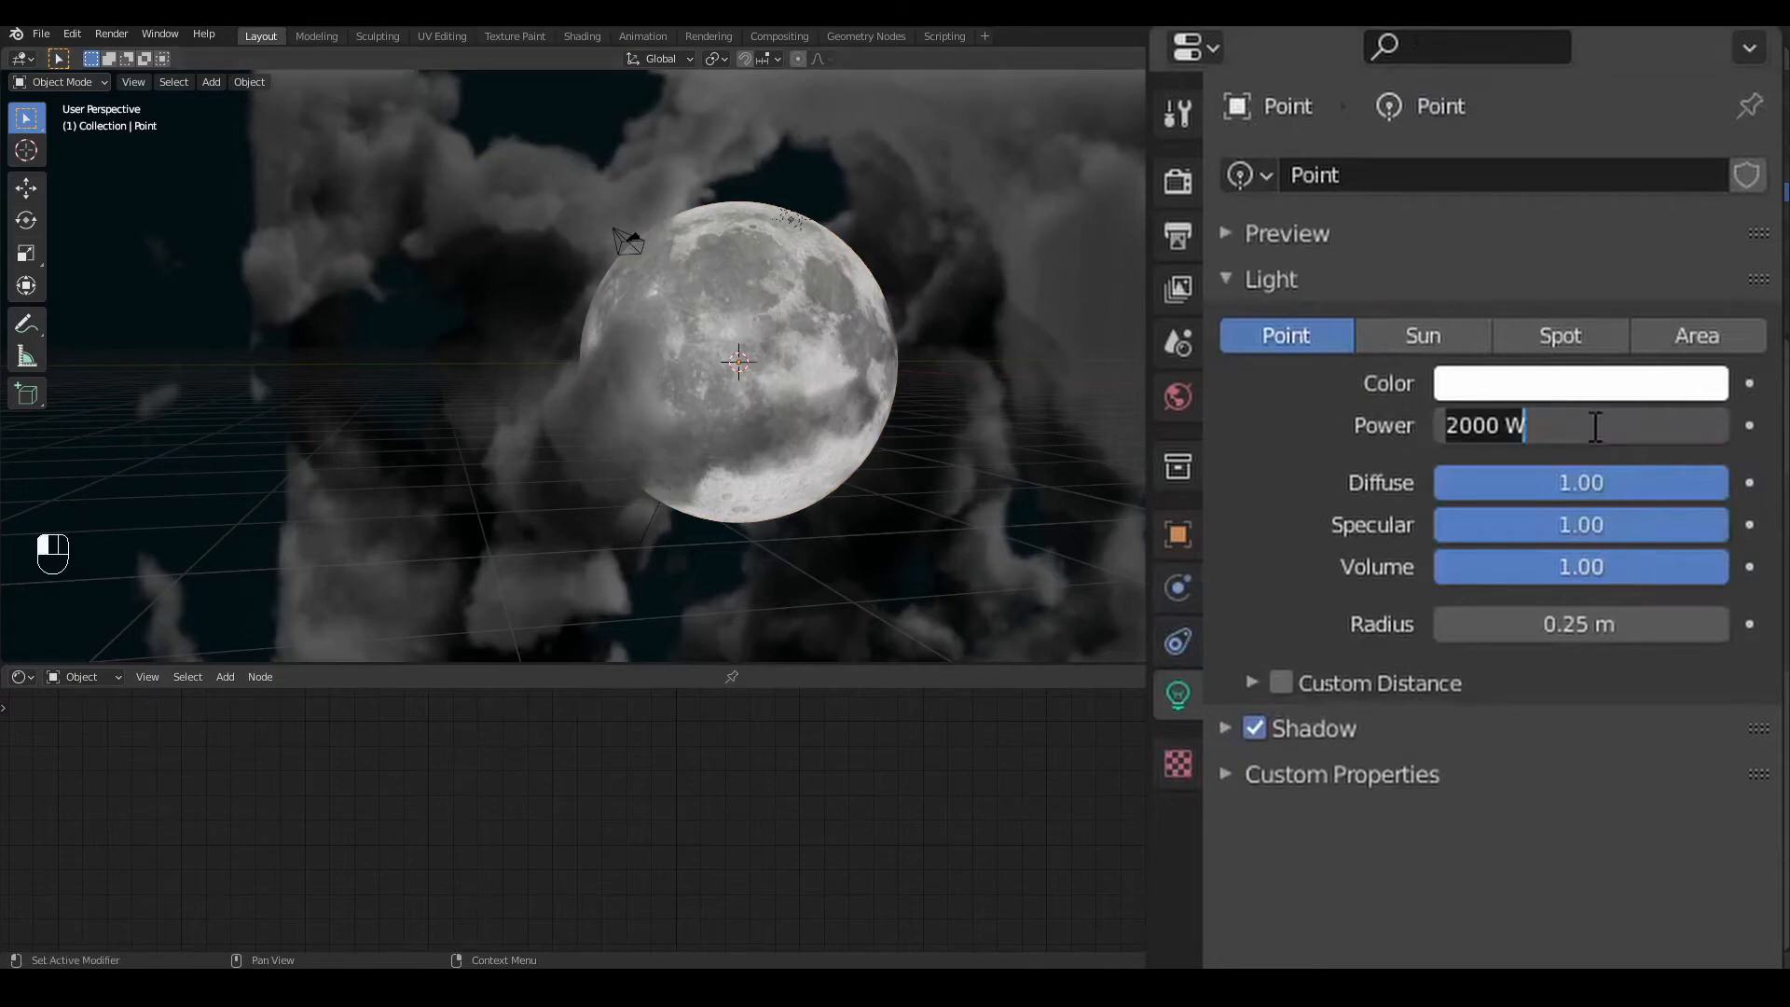
text(9000)
key(Return)
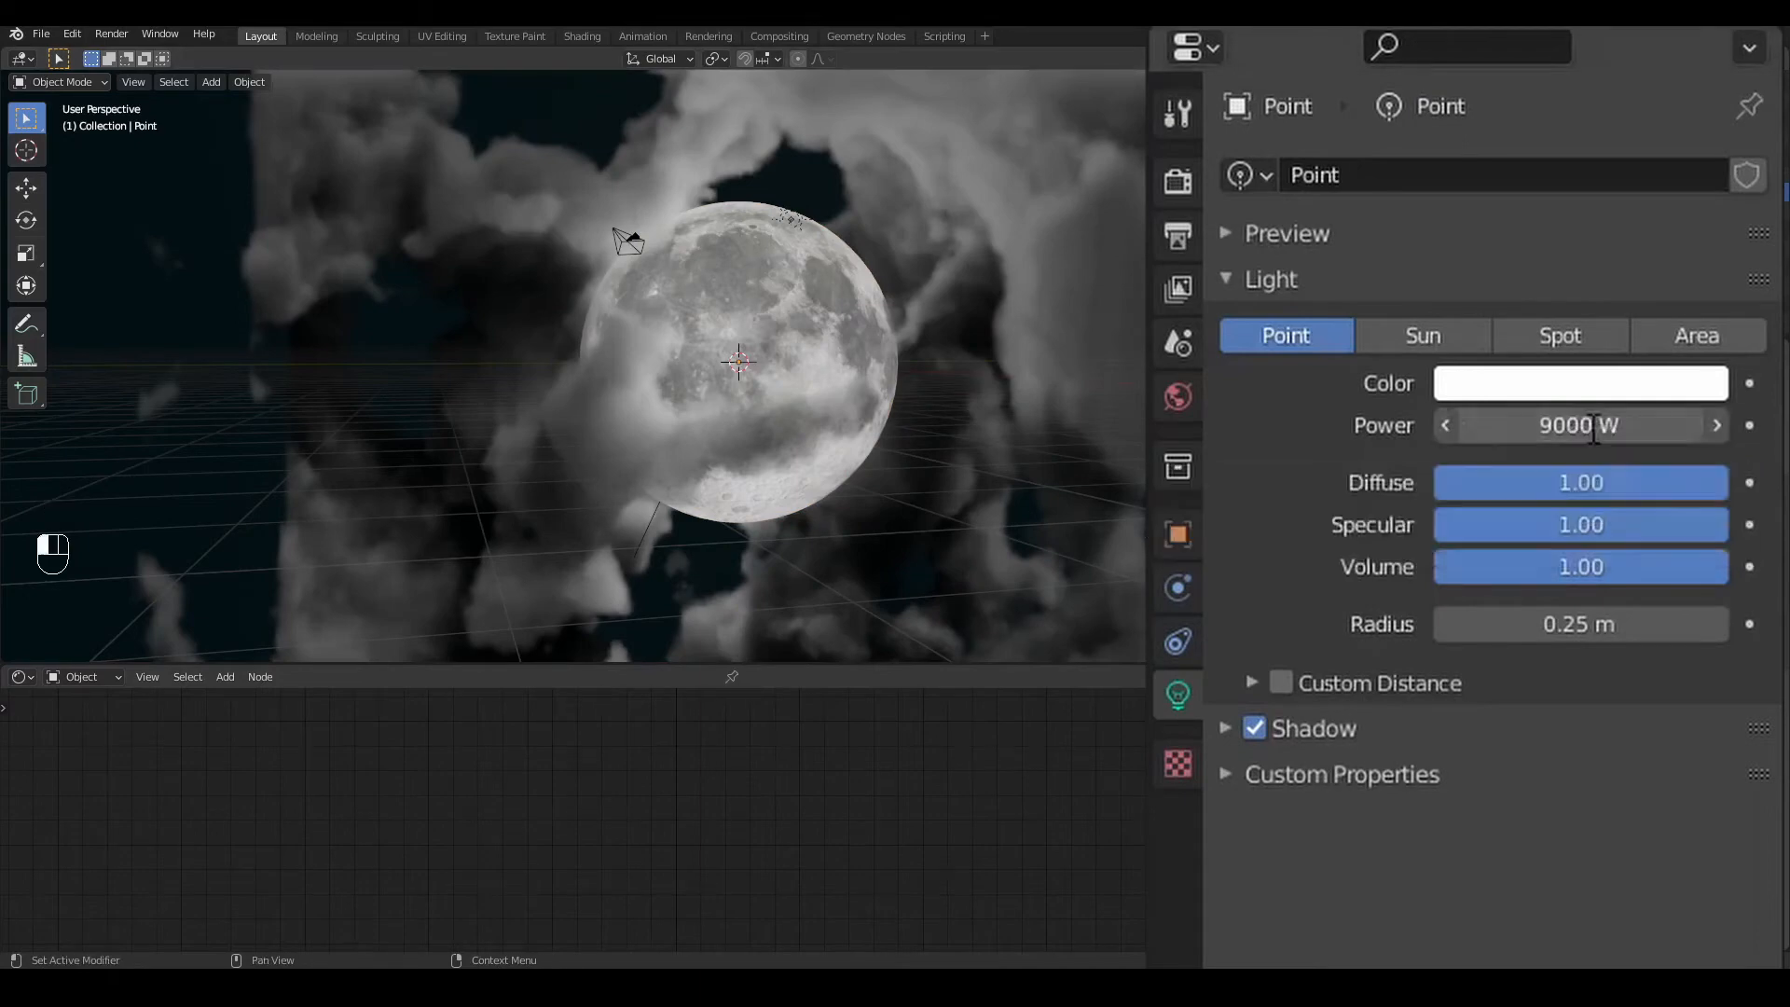
click(1595, 429)
text(10000)
key(Return)
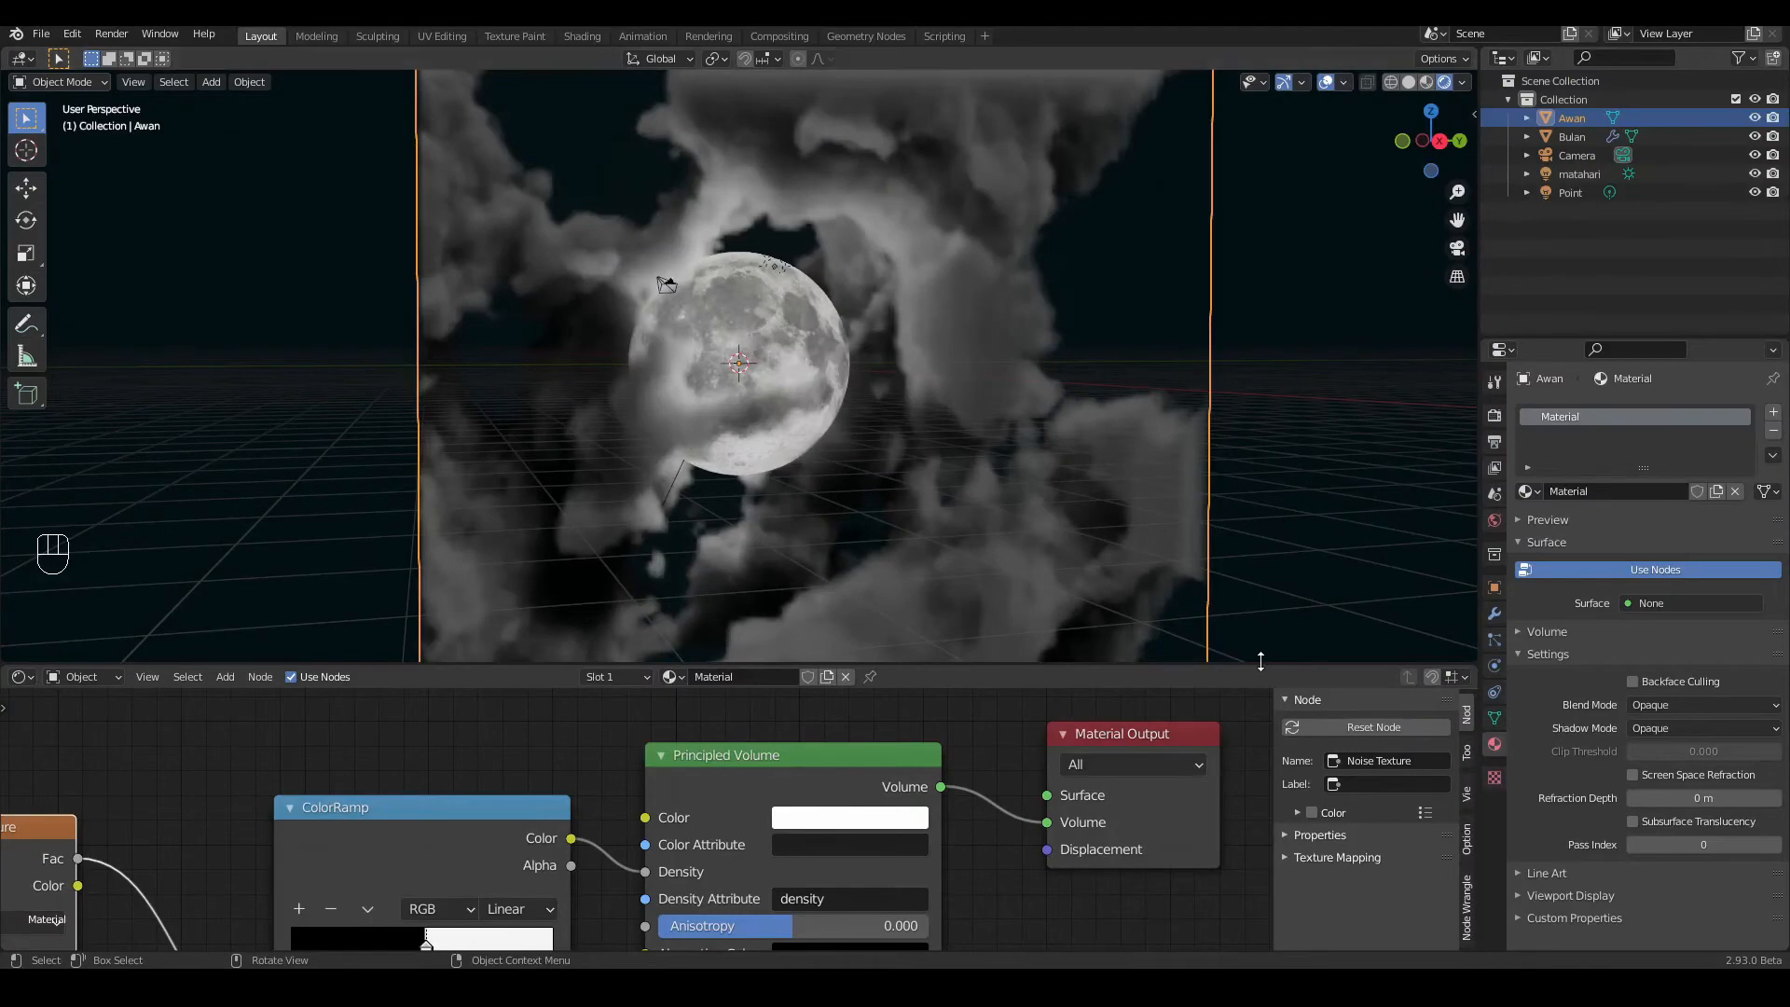
Step: Set the Awan cloud material's Noise Texture W to 0.5 and move the ColorRamp's white stop to position 0.541
drag(1261, 663, 1274, 600)
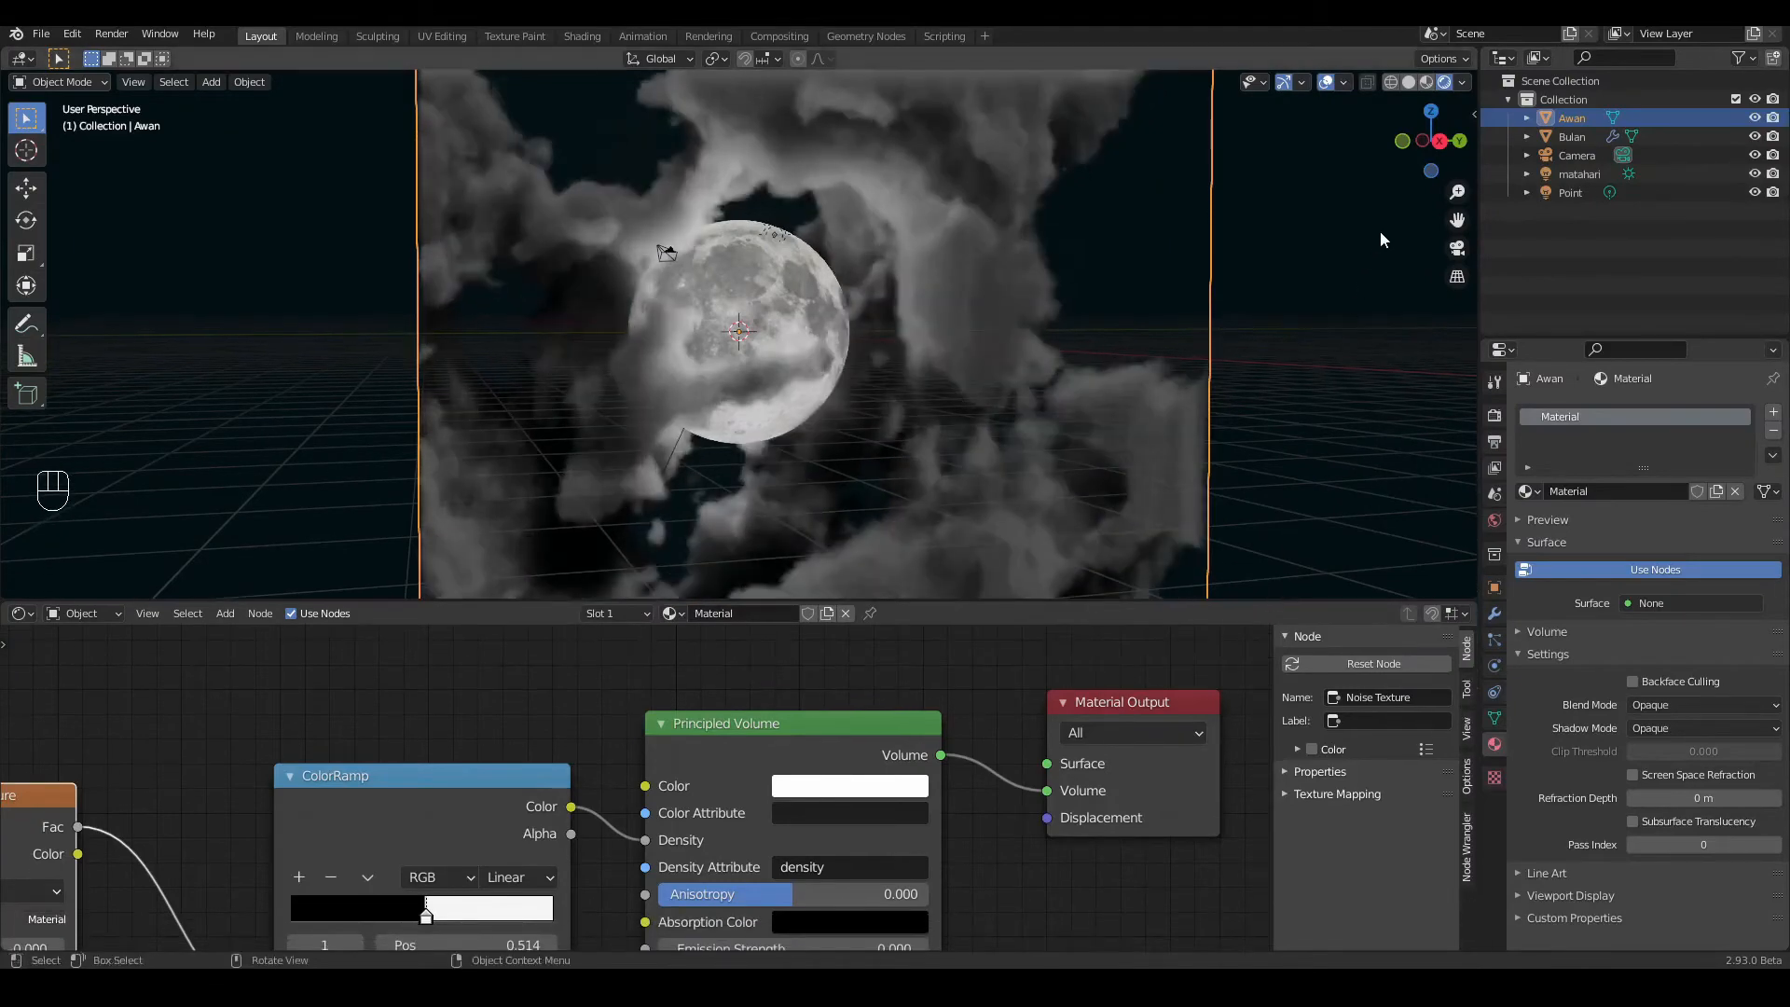
click(1408, 144)
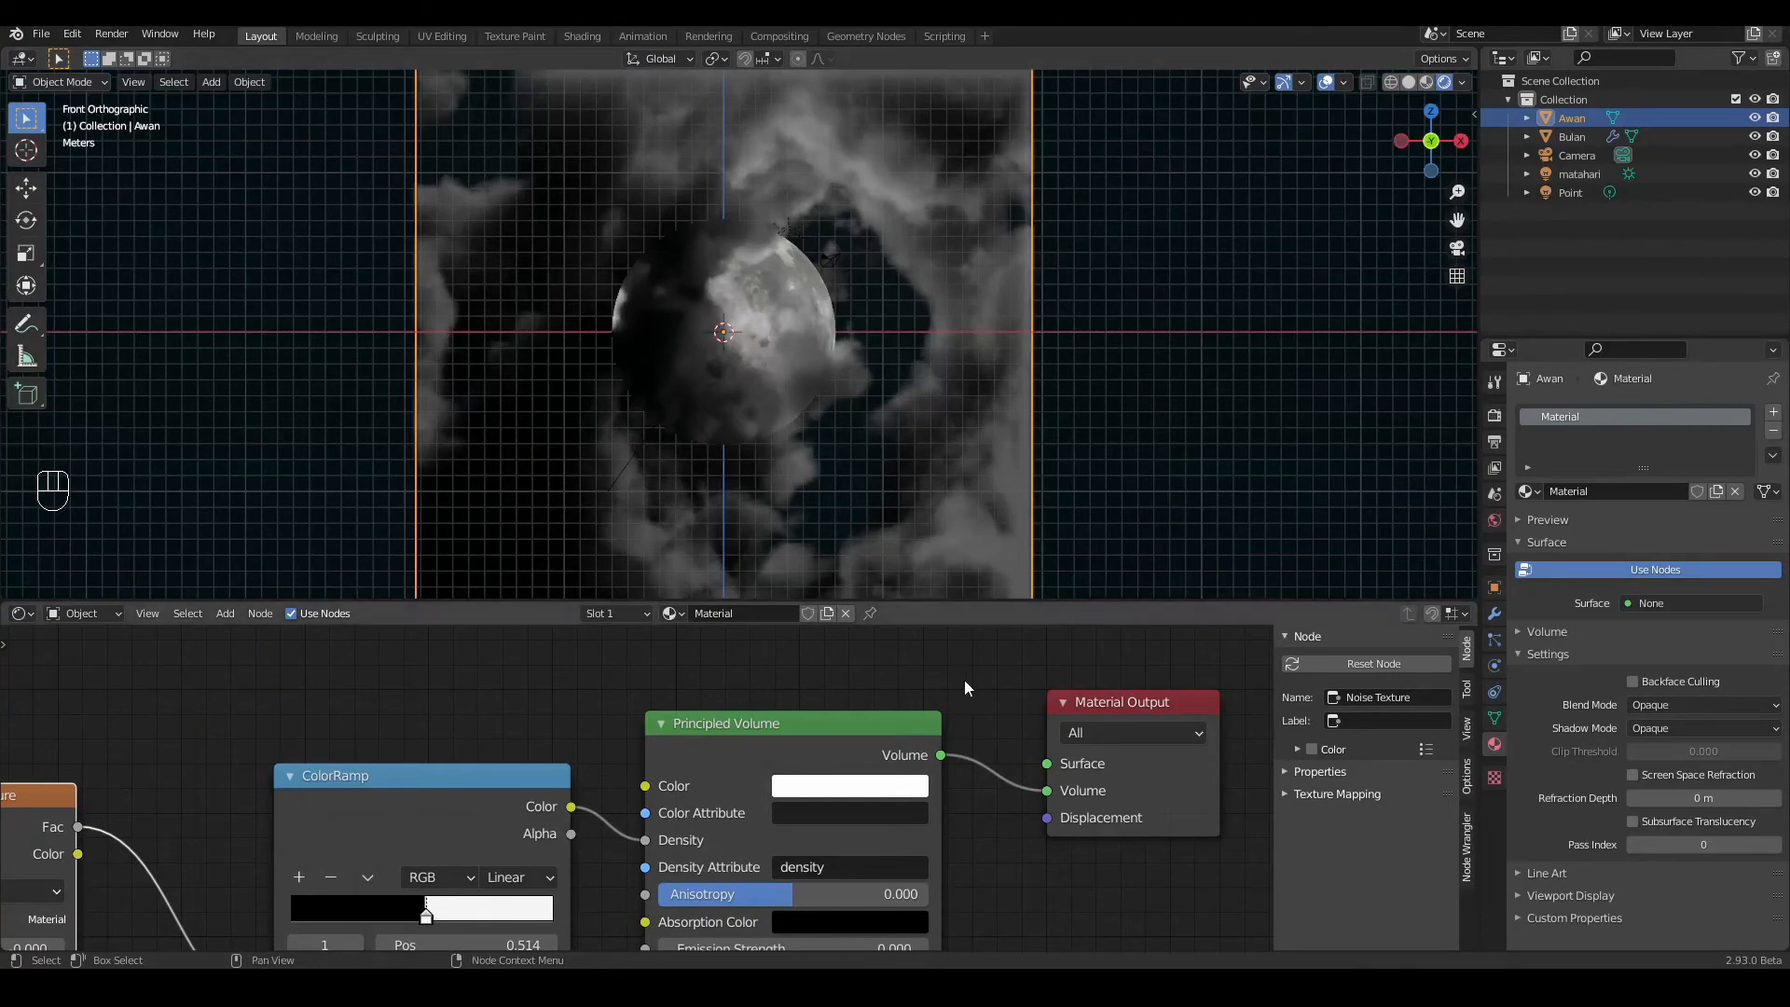
middle_drag(378, 841, 606, 778)
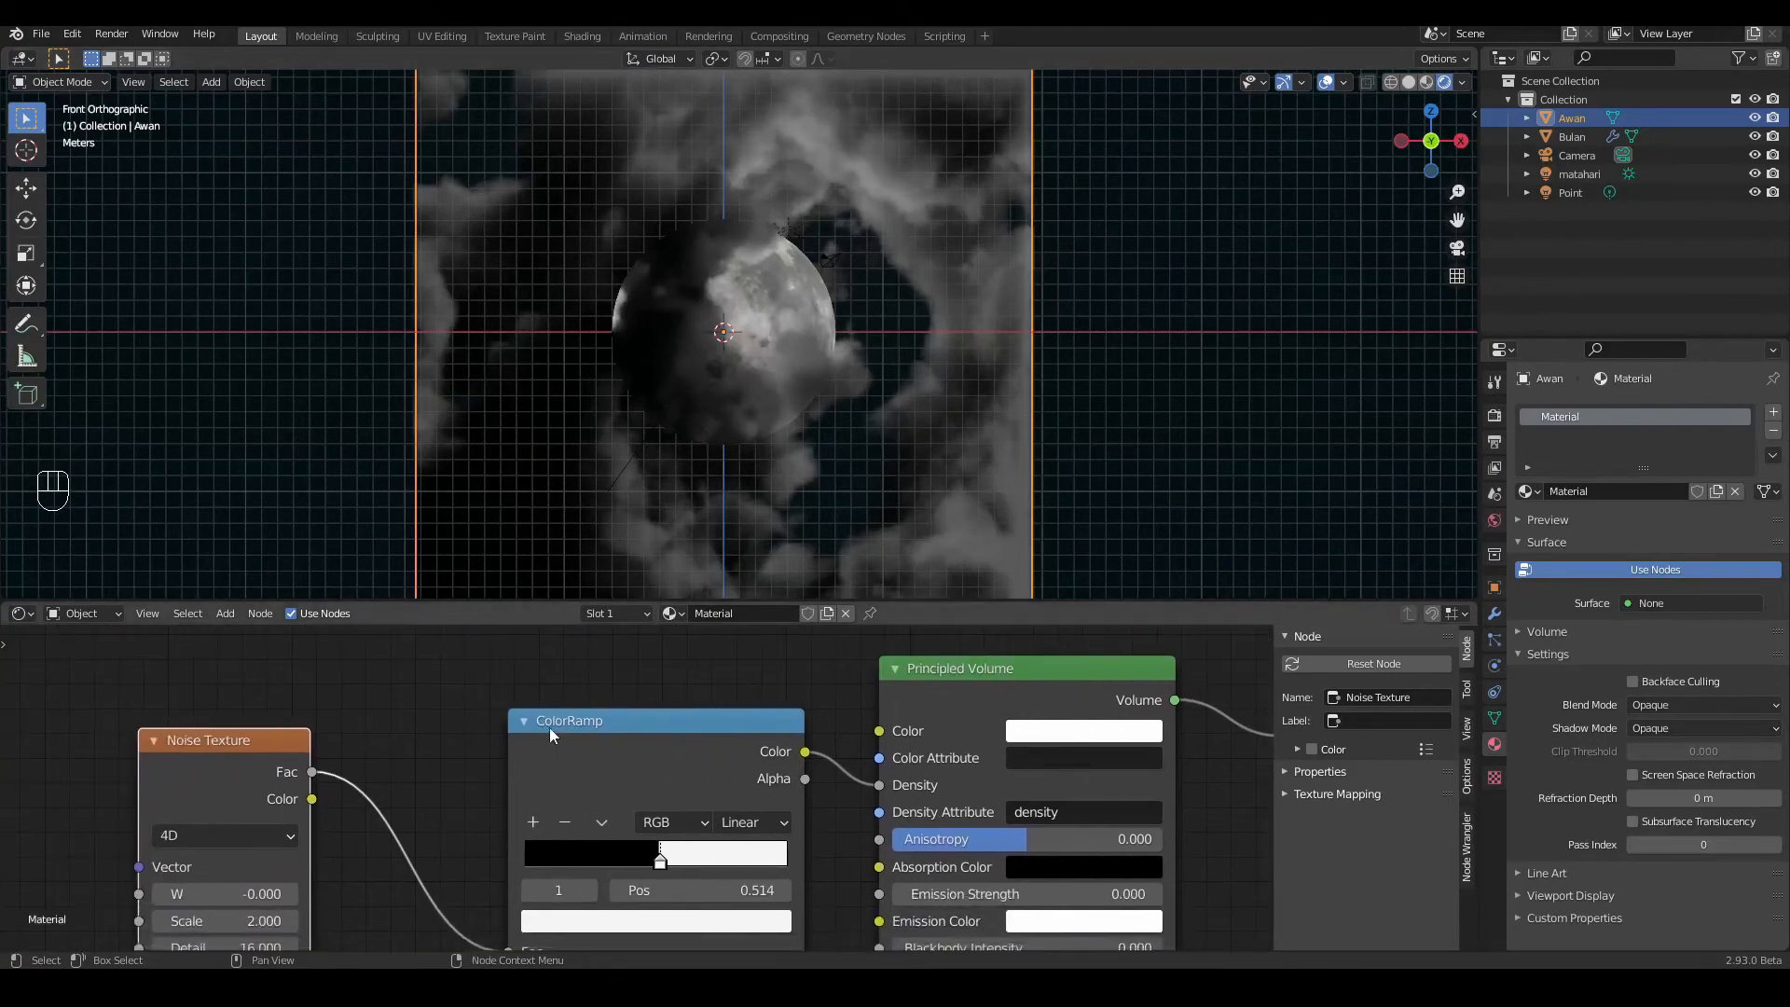
middle_drag(404, 737, 528, 712)
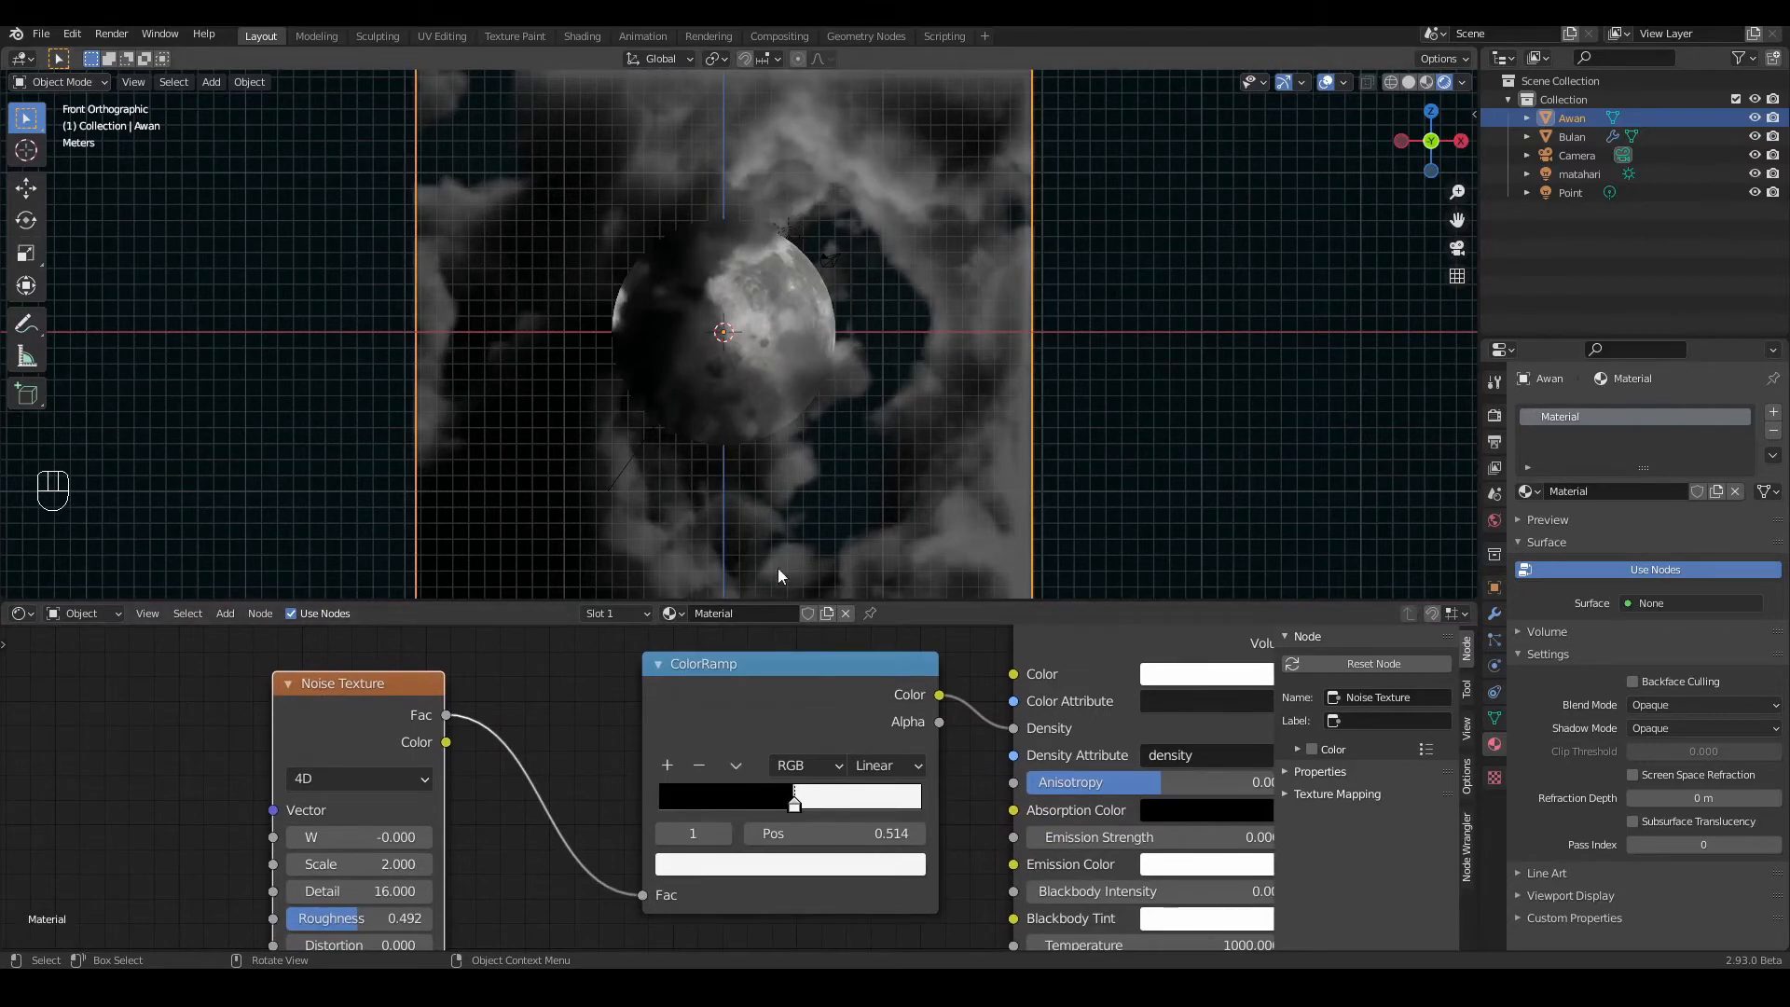
drag(1434, 151, 1432, 154)
drag(795, 804, 801, 803)
middle_drag(522, 865, 550, 822)
drag(401, 793, 431, 794)
click(522, 820)
scroll(1372, 365, down, 2)
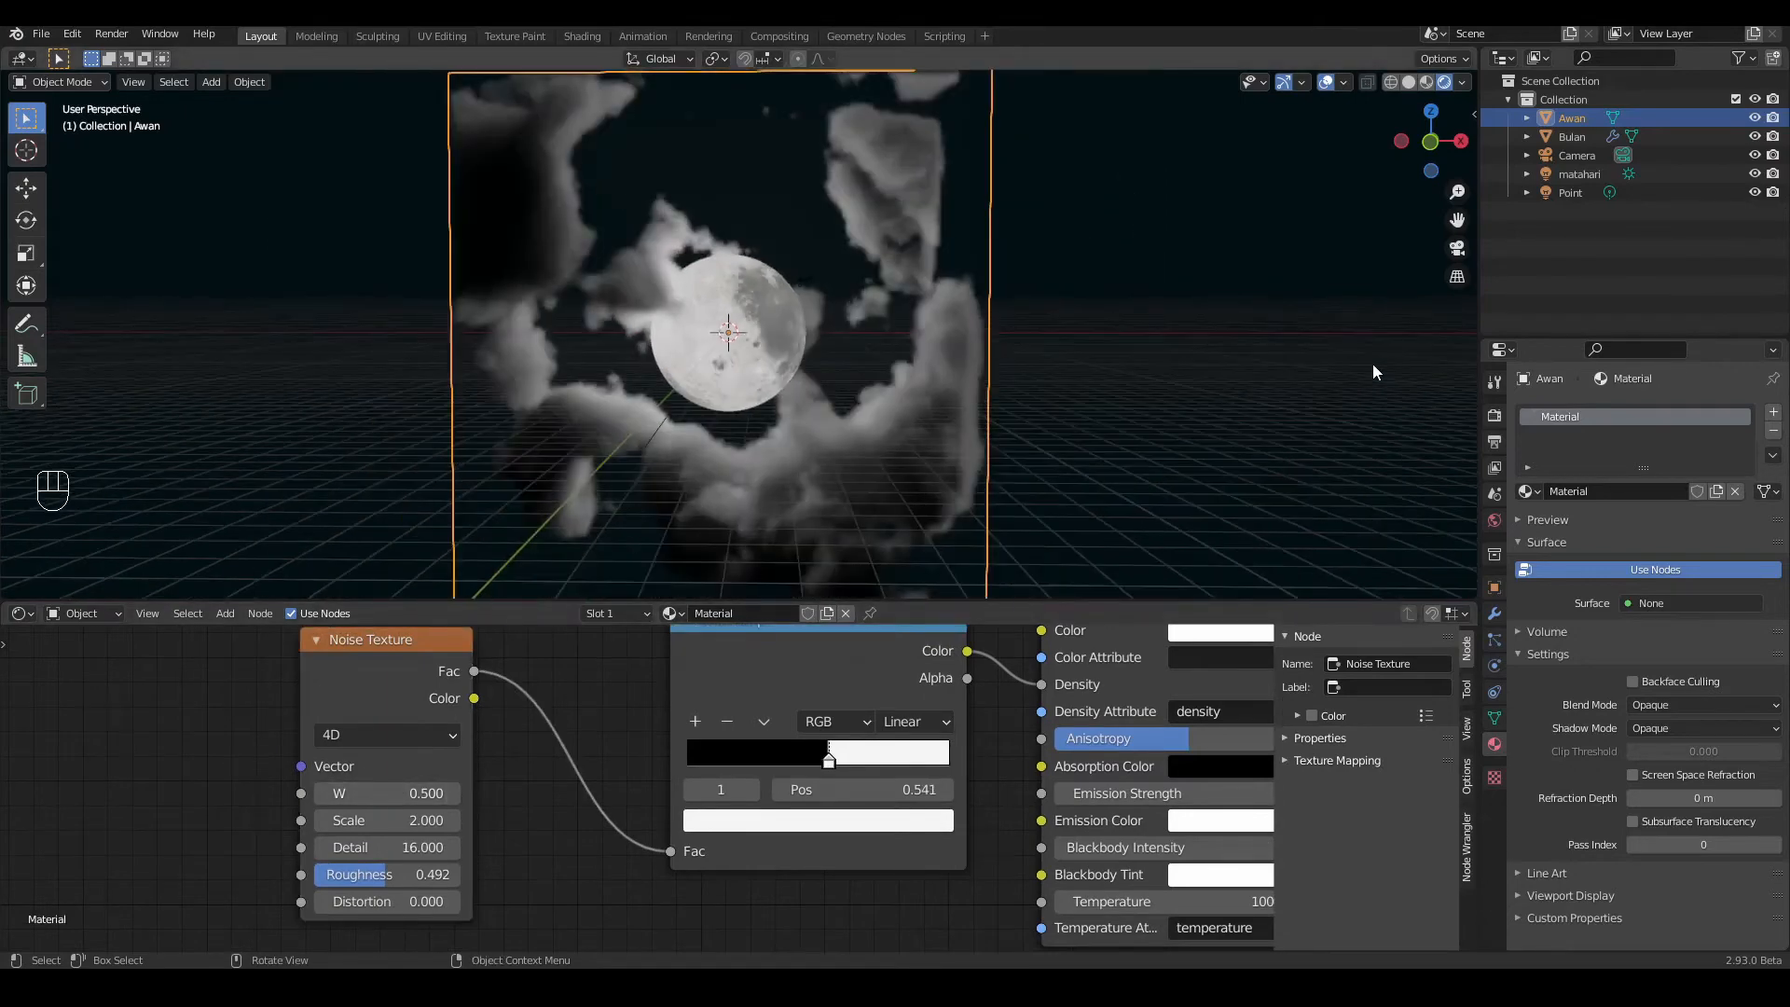
Step: Deselect the cloud volume and align the camera to a close front view of the moon
scroll(1372, 364, up, 3)
scroll(1372, 364, down, 2)
click(1374, 366)
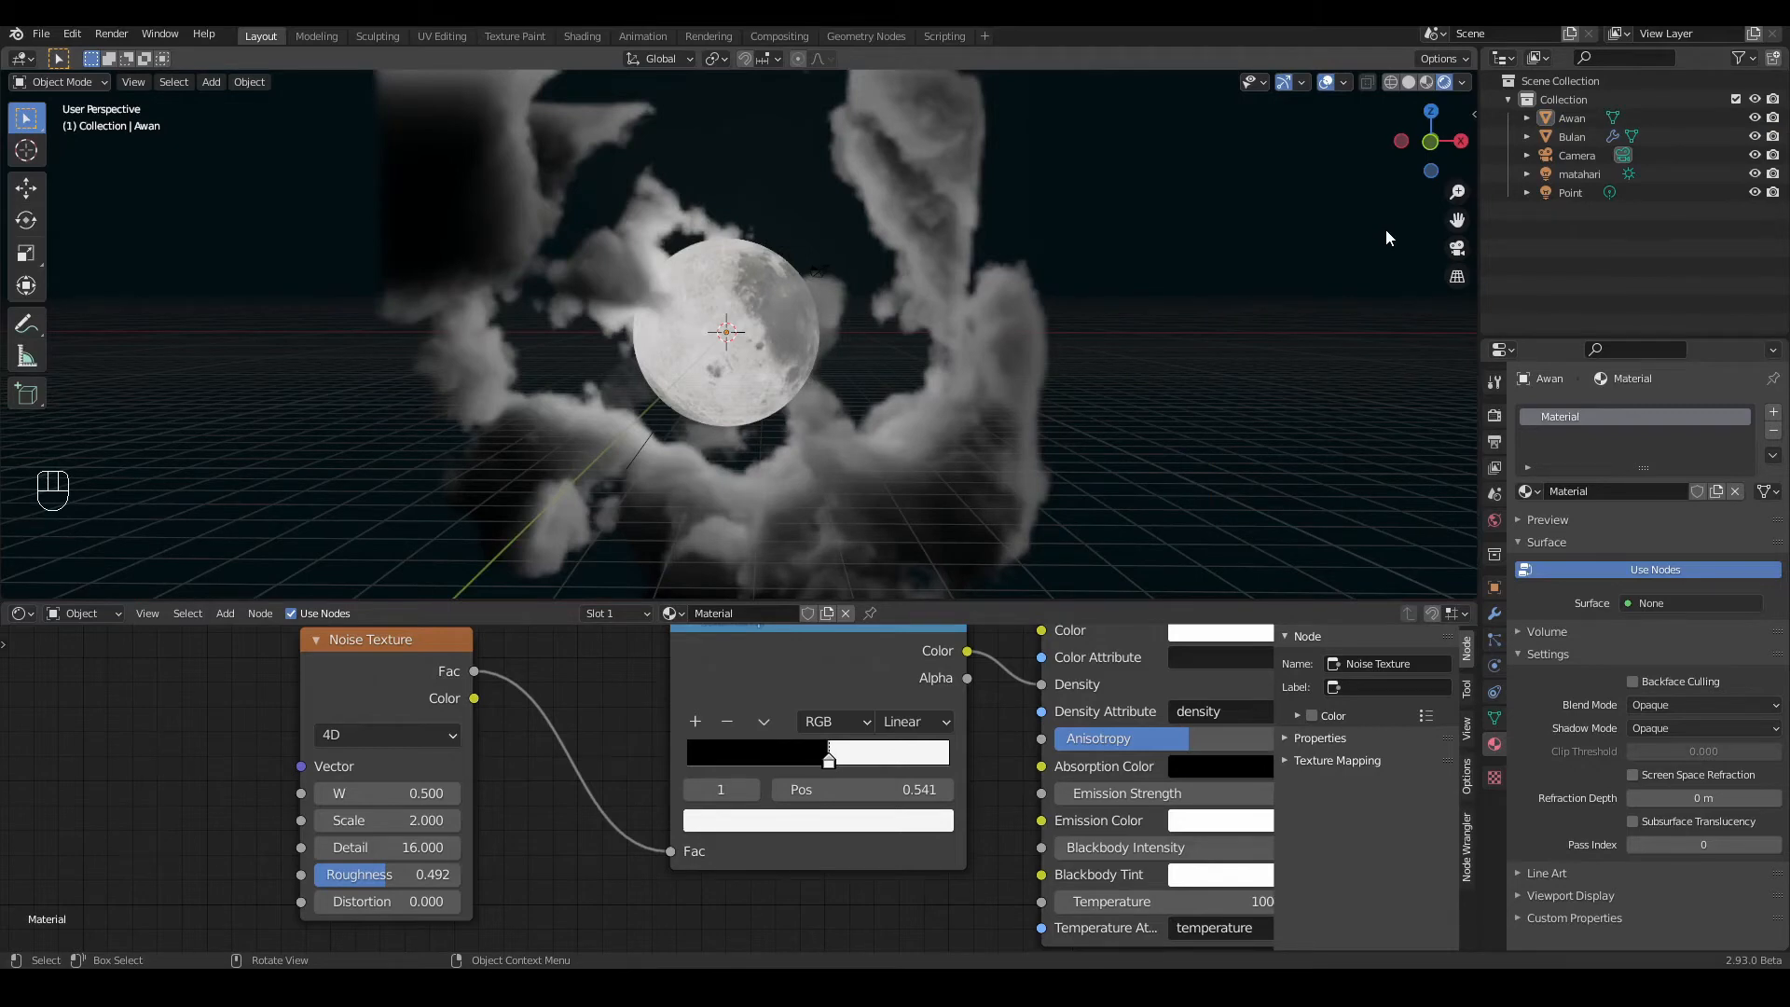
drag(1431, 141, 1433, 142)
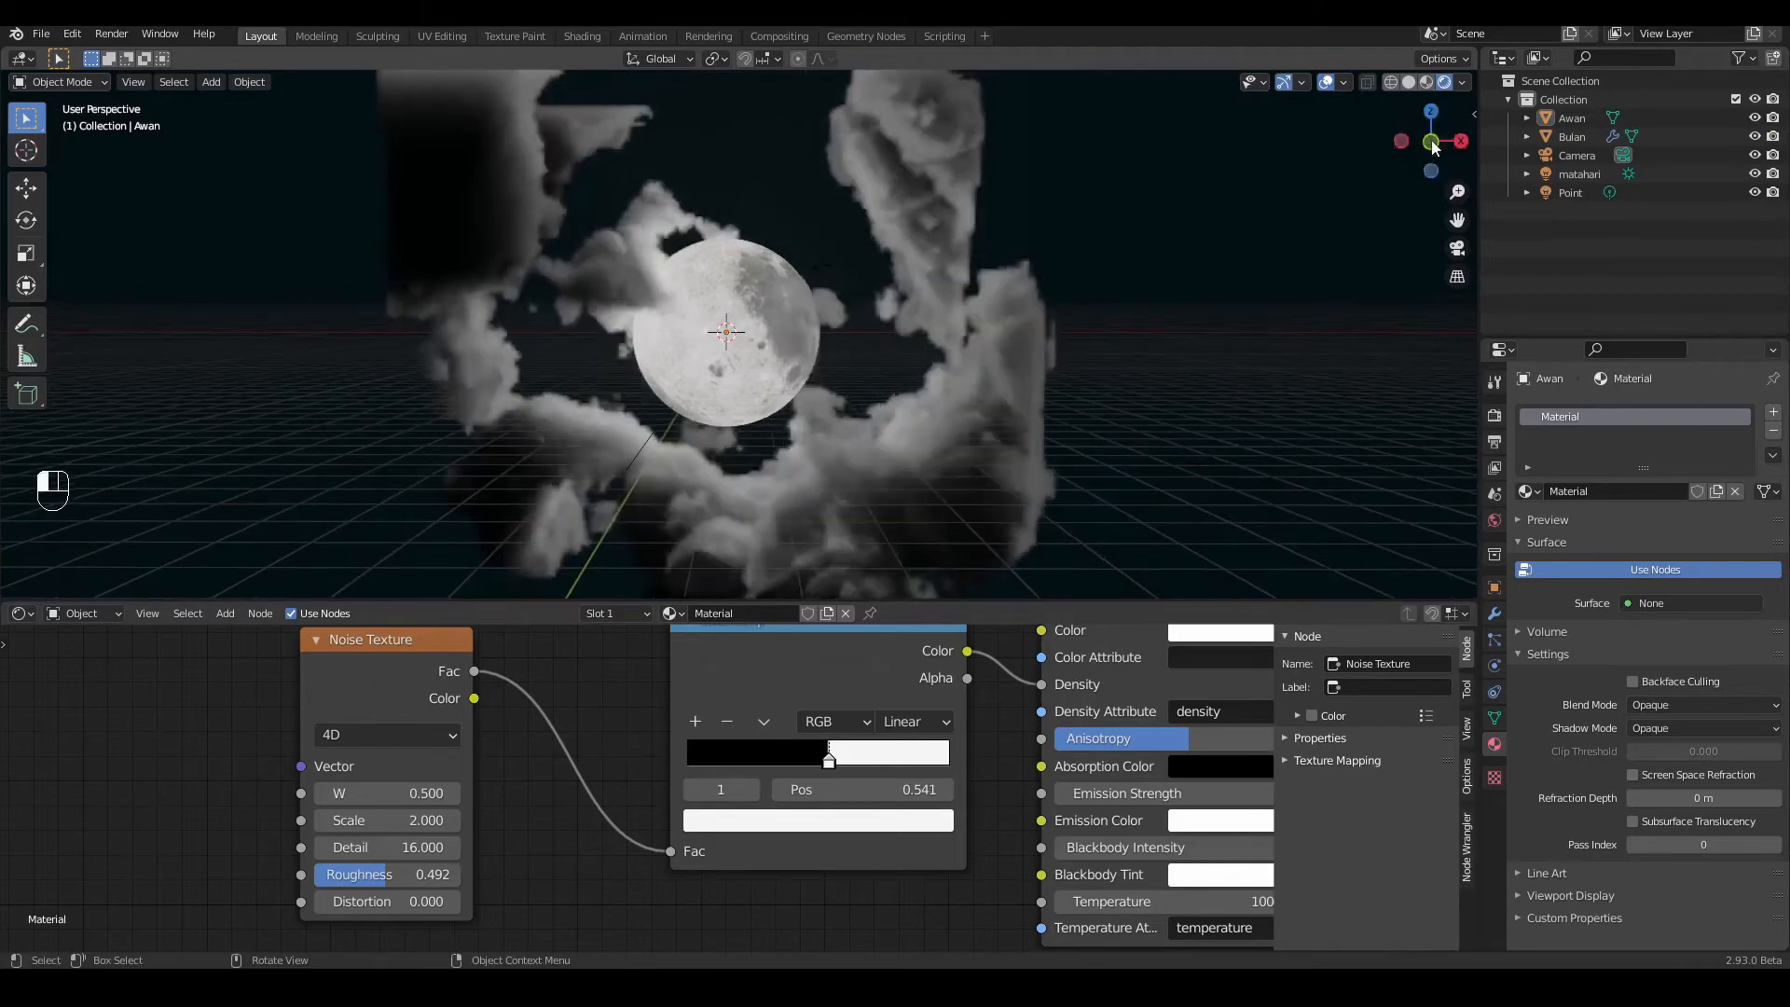
click(1434, 147)
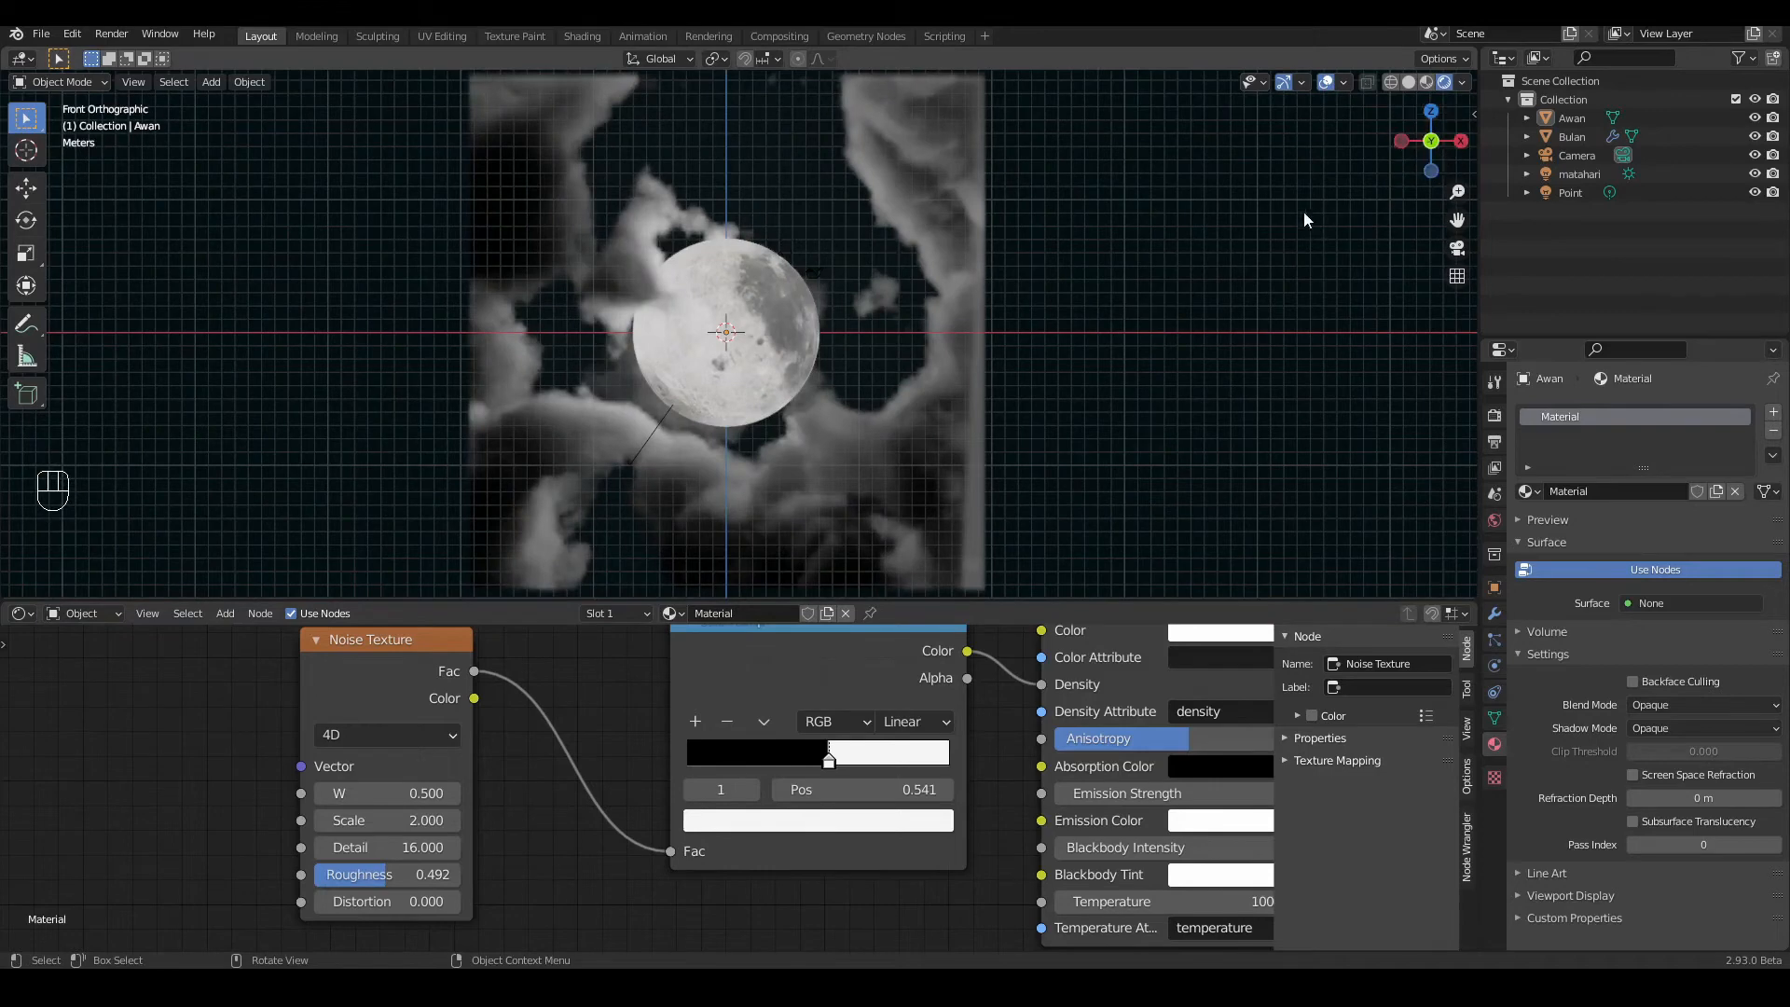
scroll(1304, 214, up, 3)
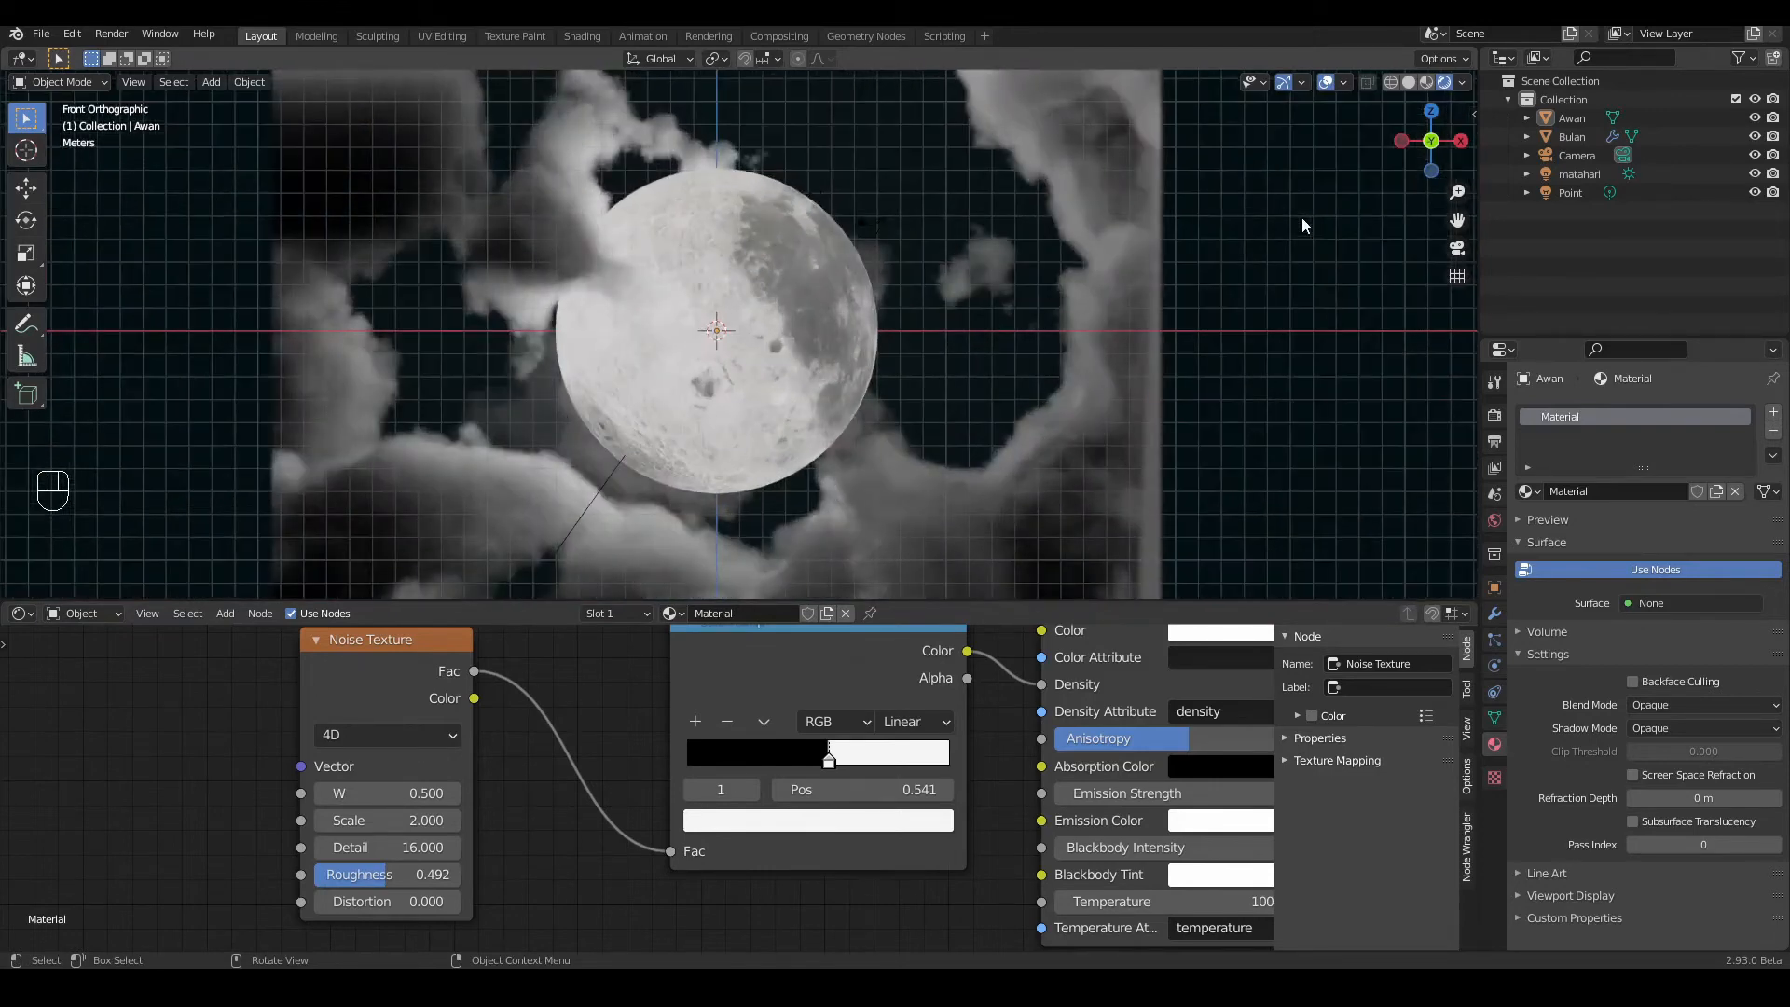
key(ctrl+alt+KP_0)
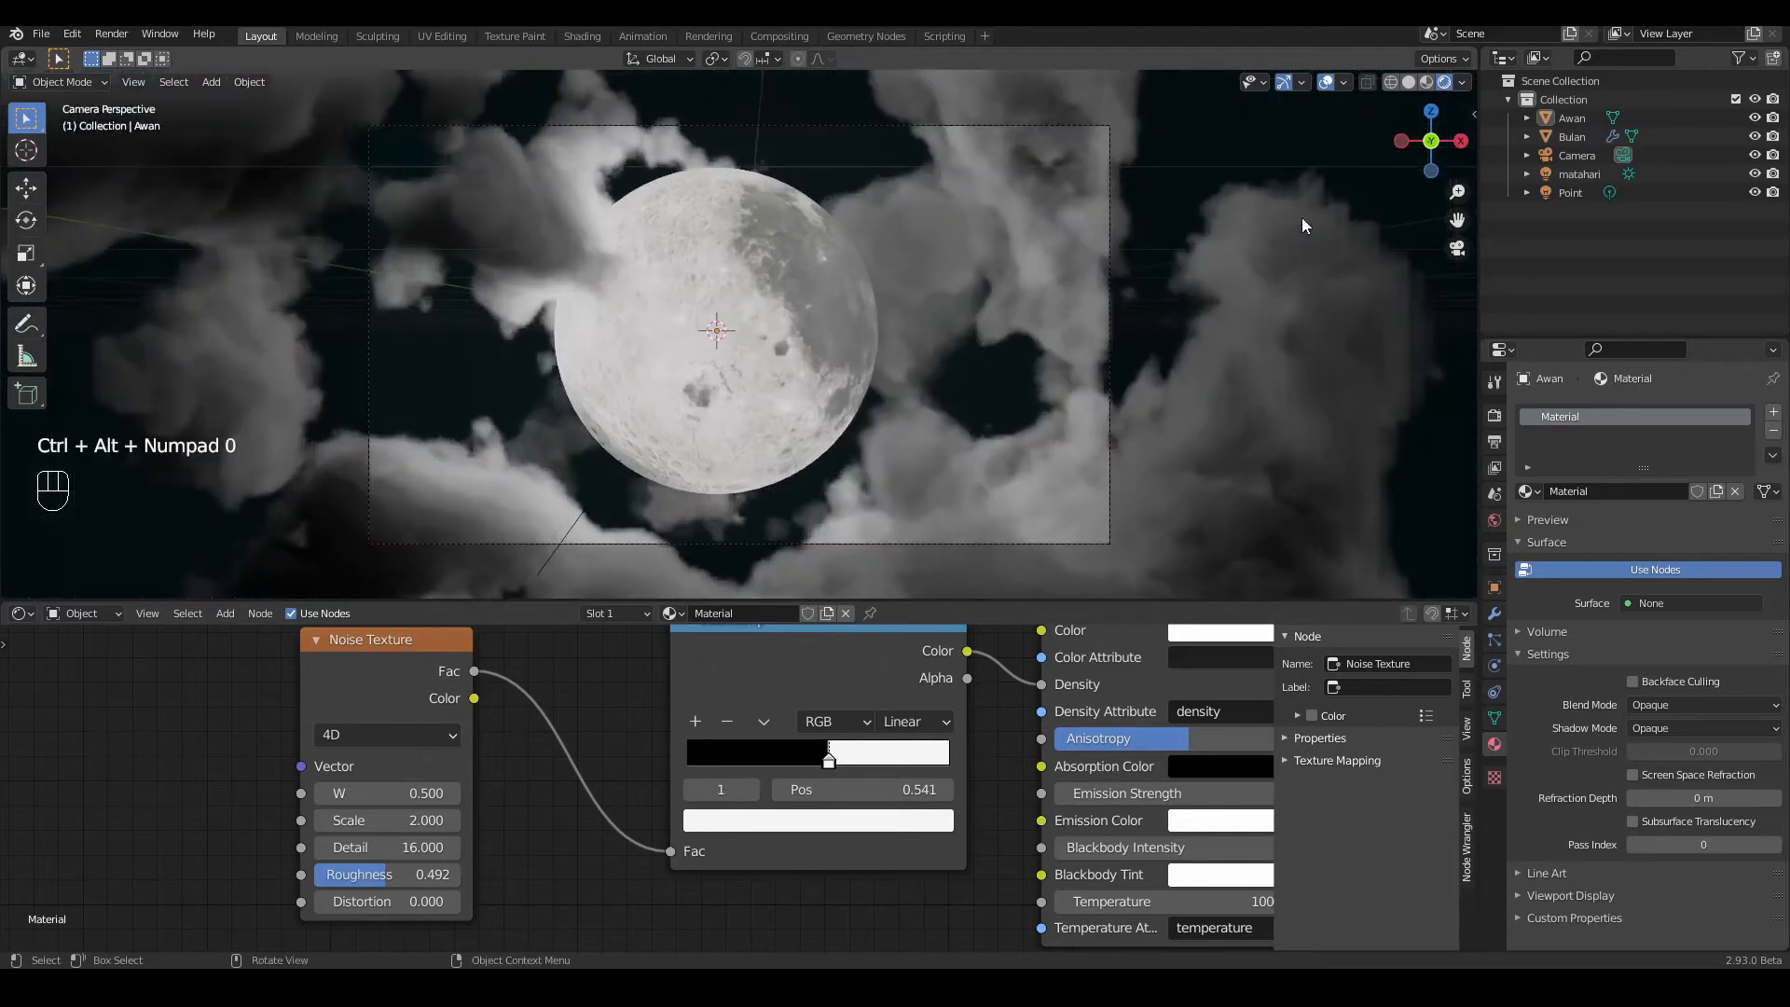
Step: Move the camera farther back from the moon by changing its Y location
click(1111, 341)
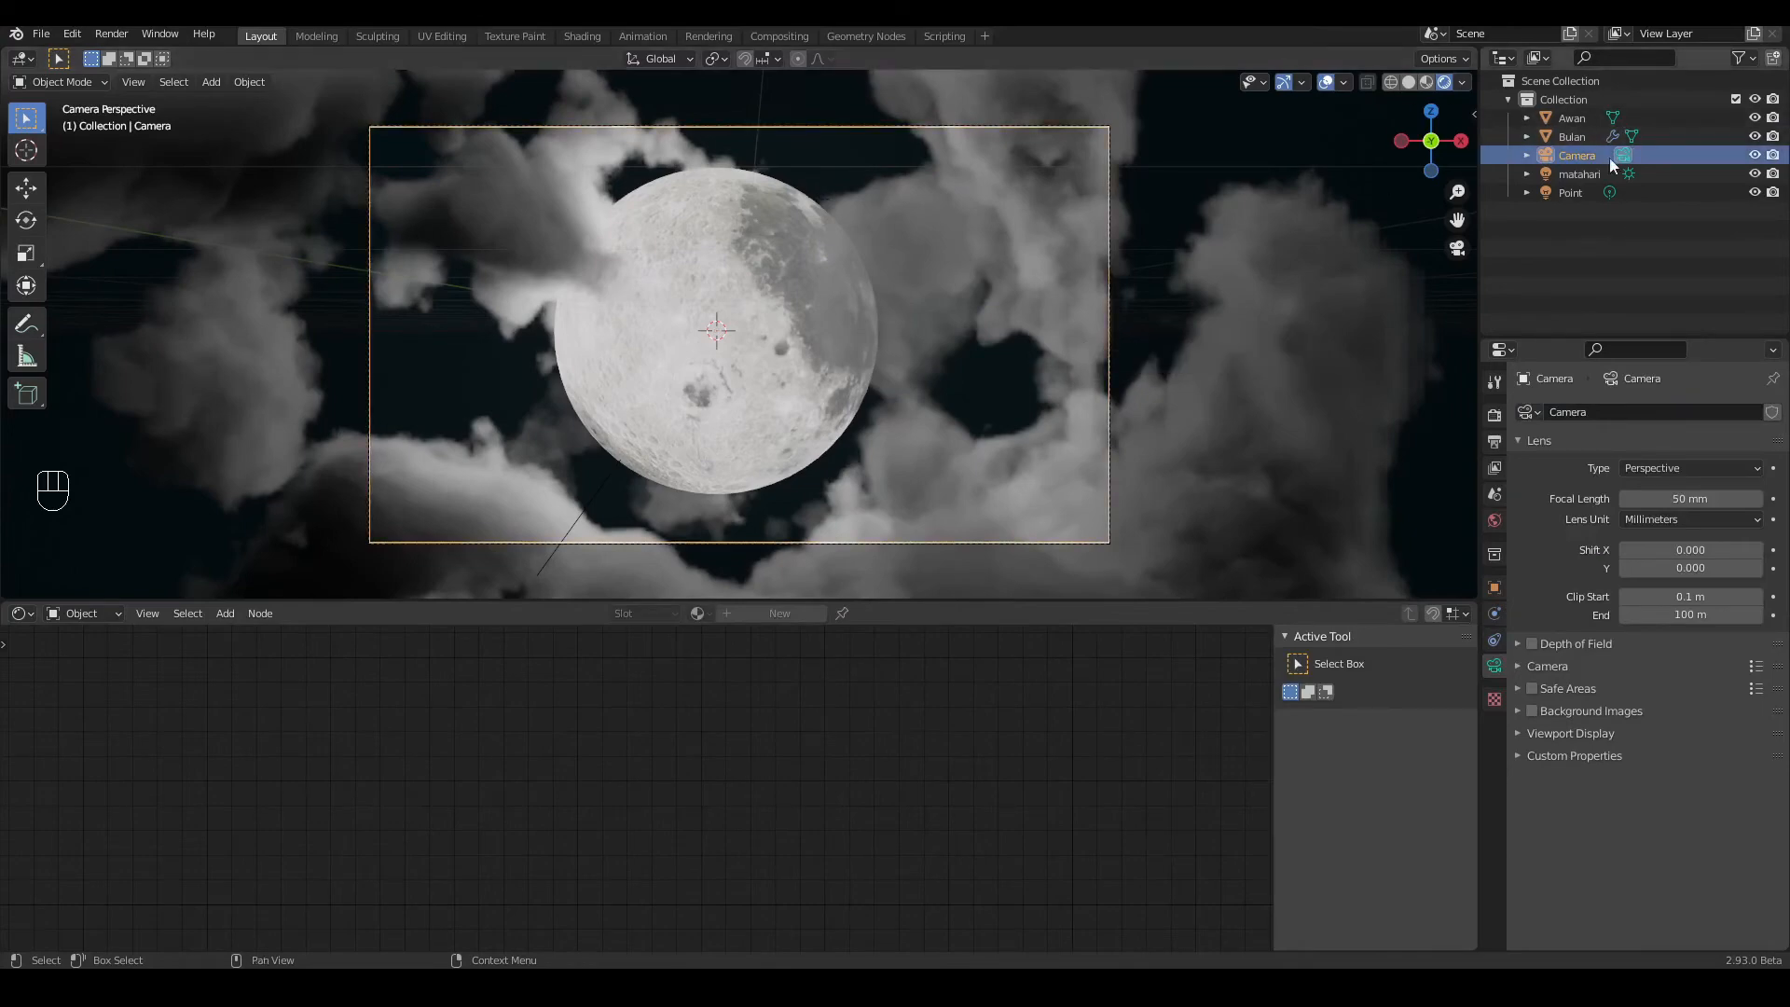
click(1494, 587)
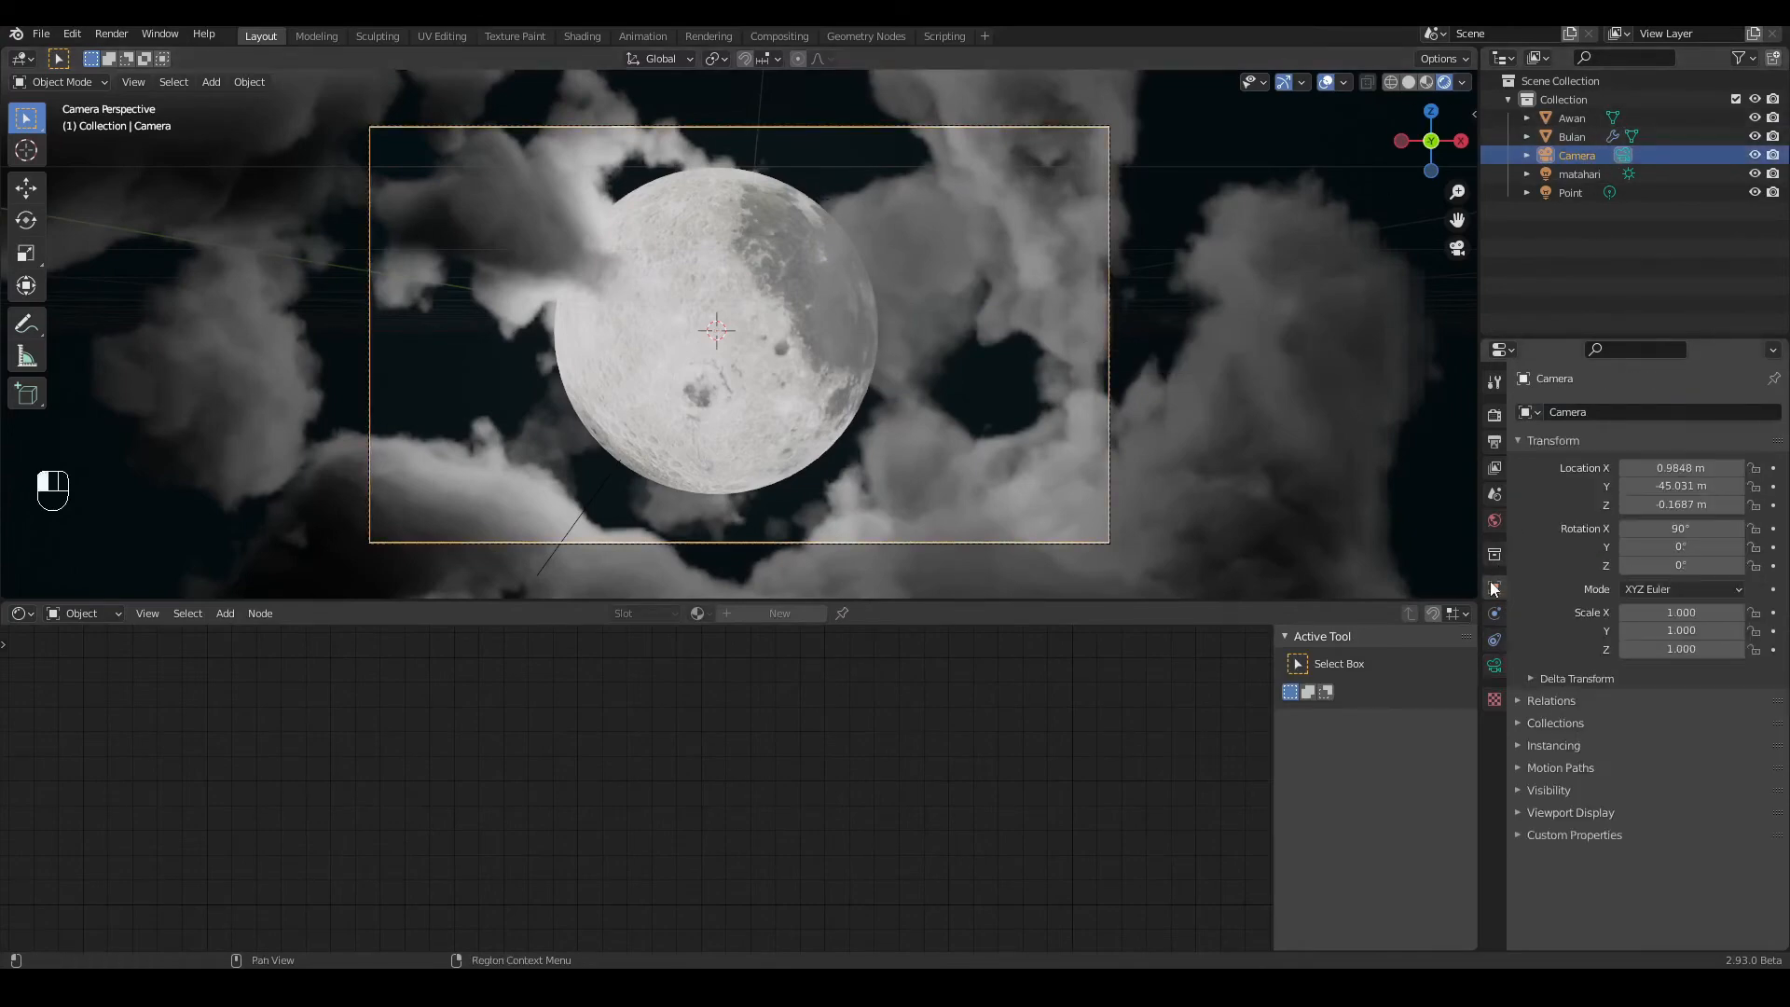
drag(1681, 486, 1621, 486)
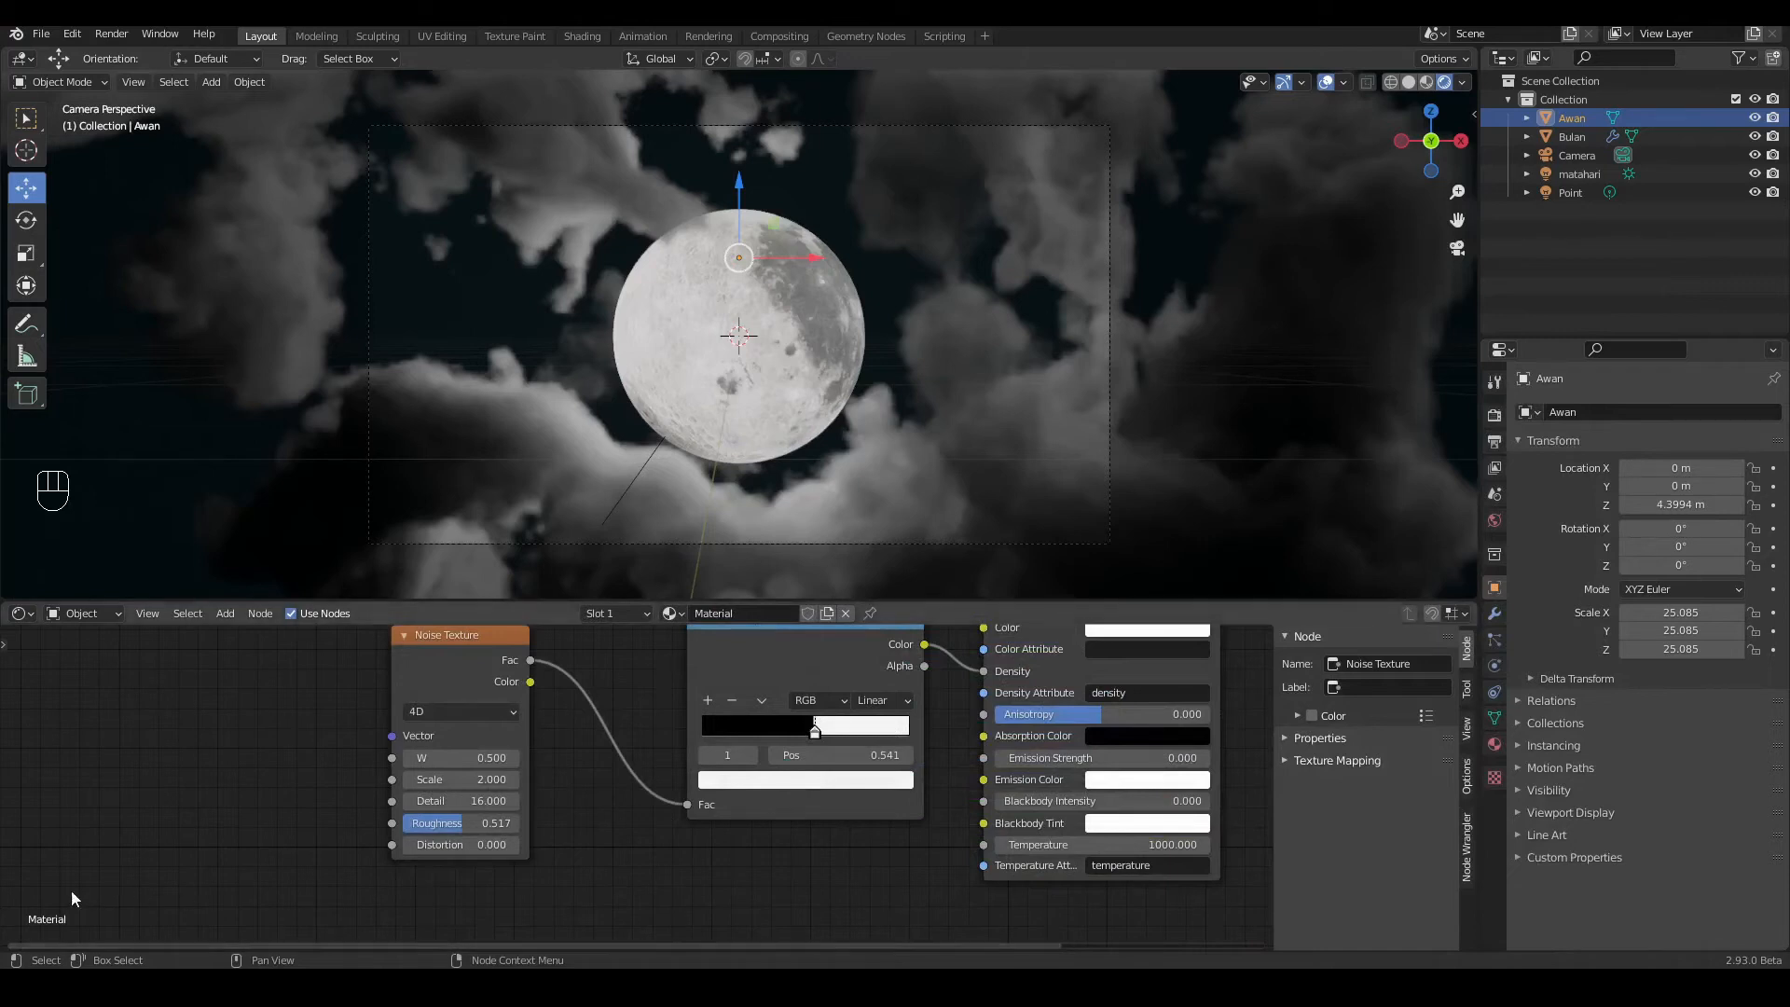
Step: Split the shader node area horizontally and turn the new lower area into a Video Sequencer
drag(3, 944, 19, 752)
click(21, 756)
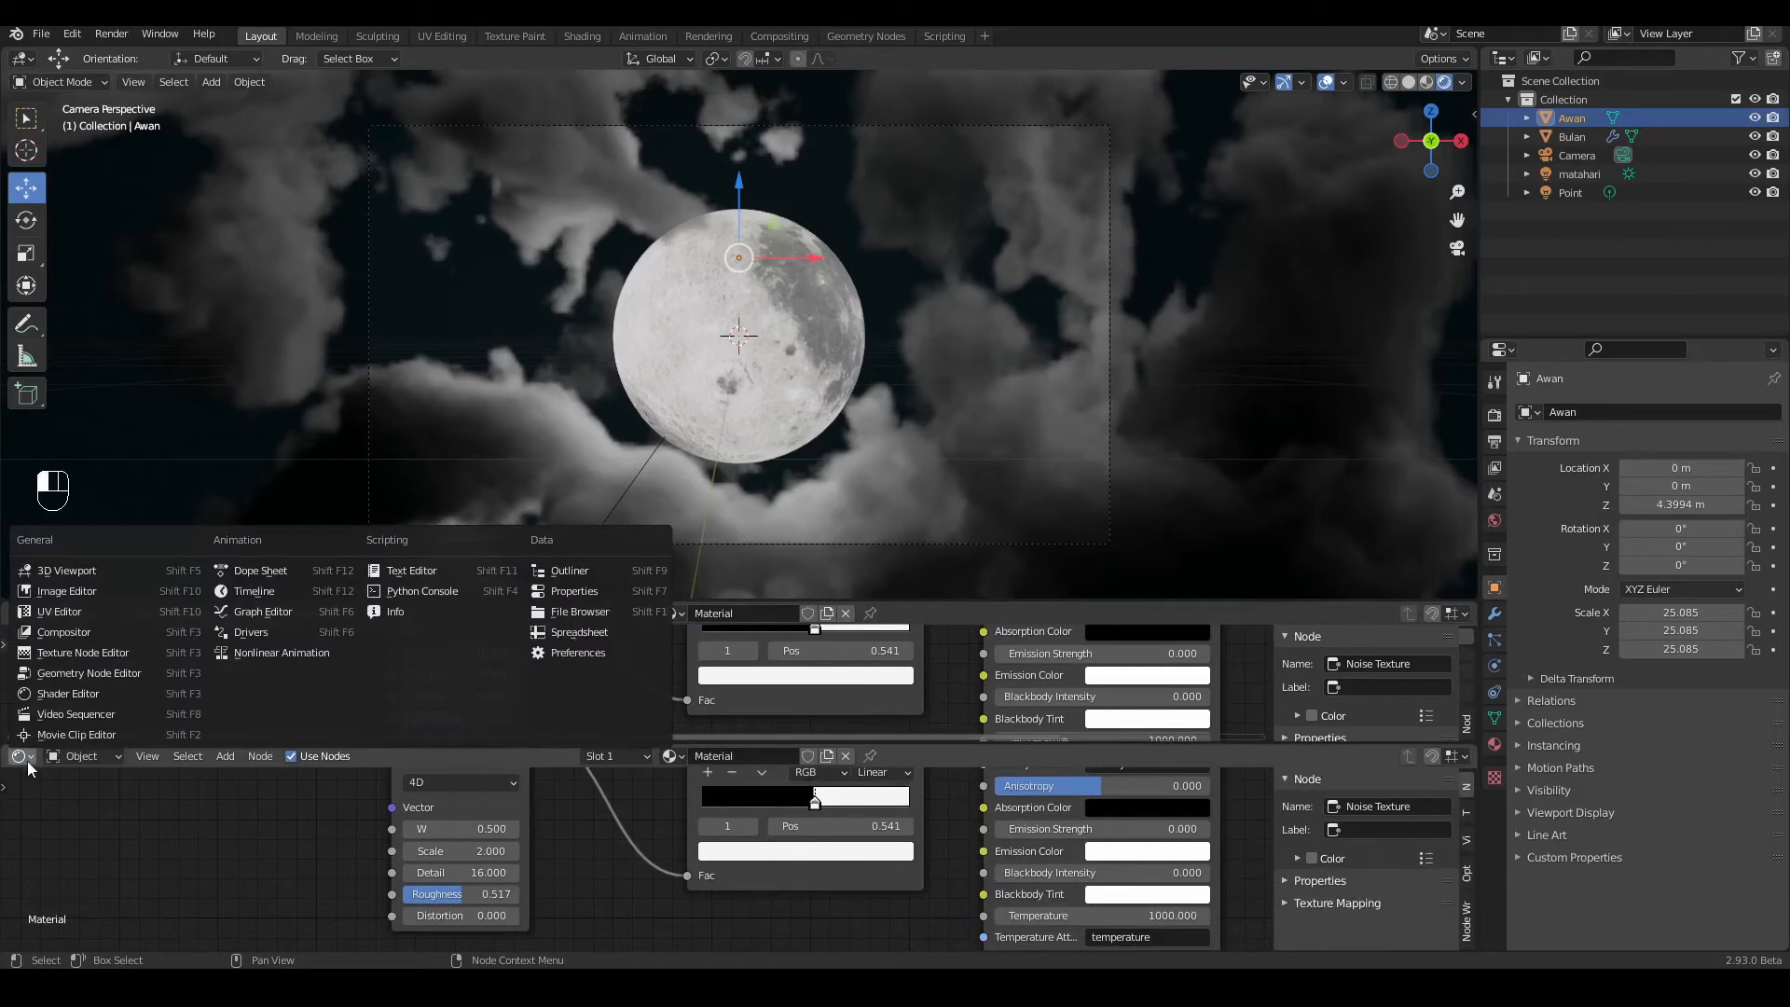
click(57, 714)
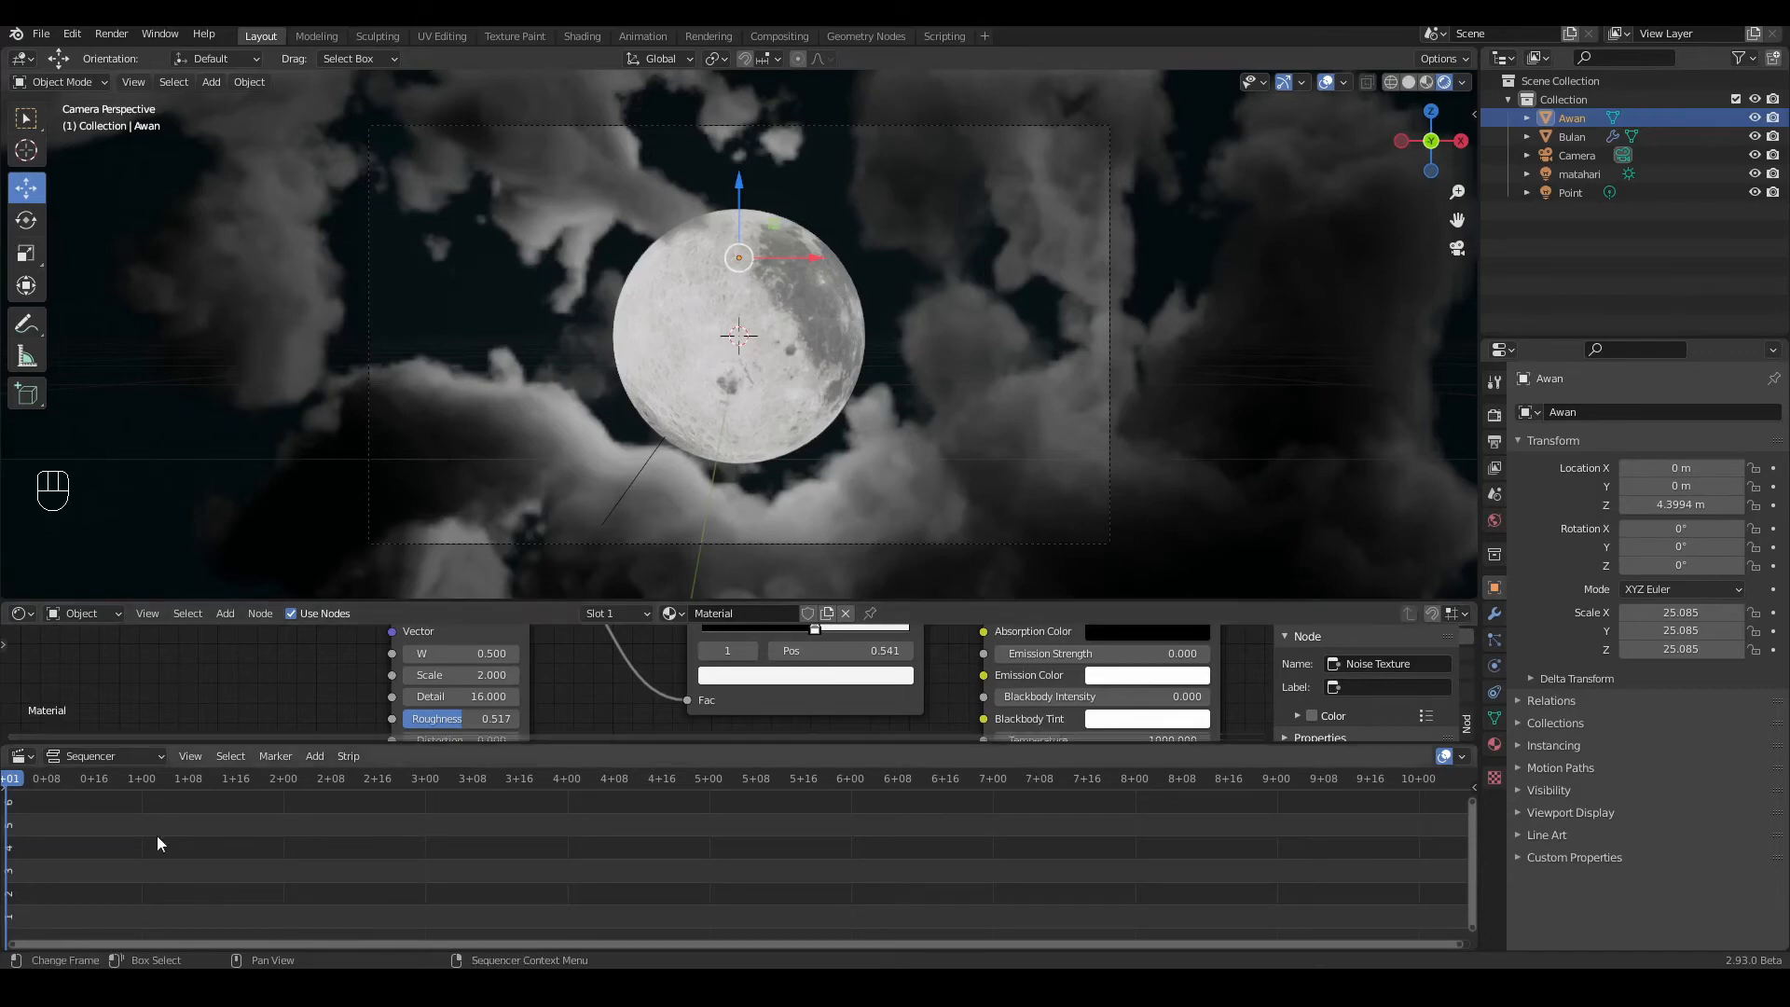
click(315, 756)
click(315, 757)
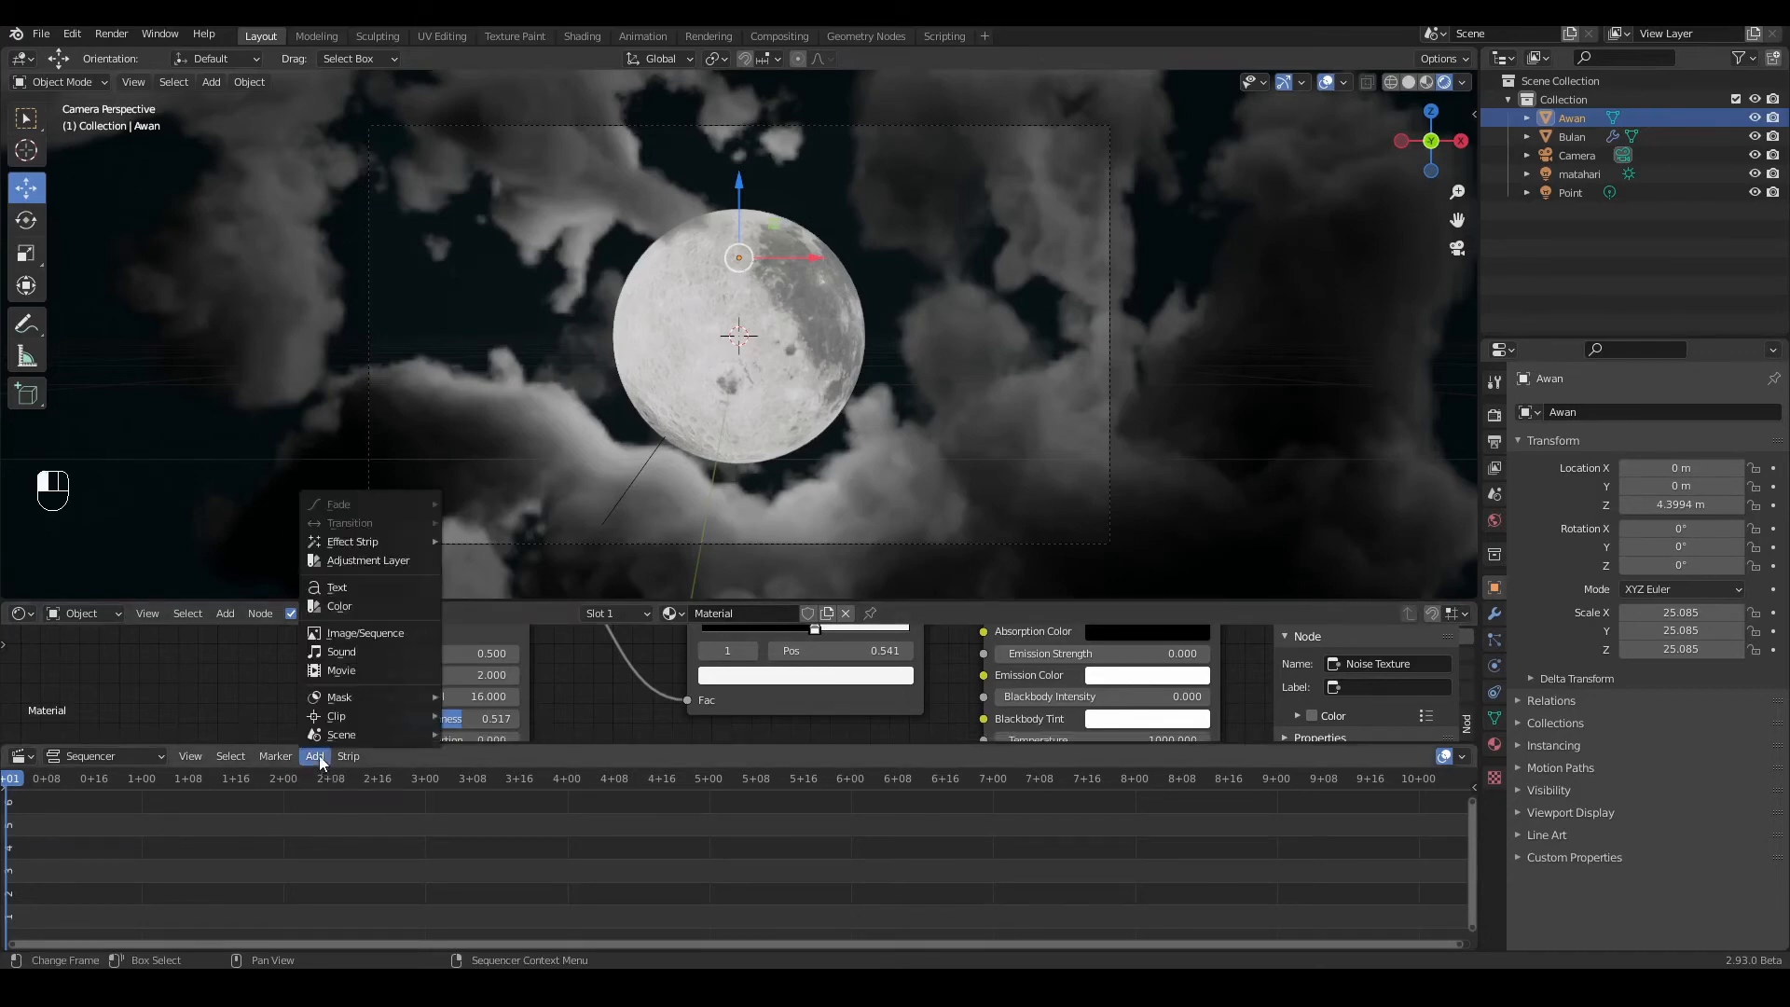
click(343, 651)
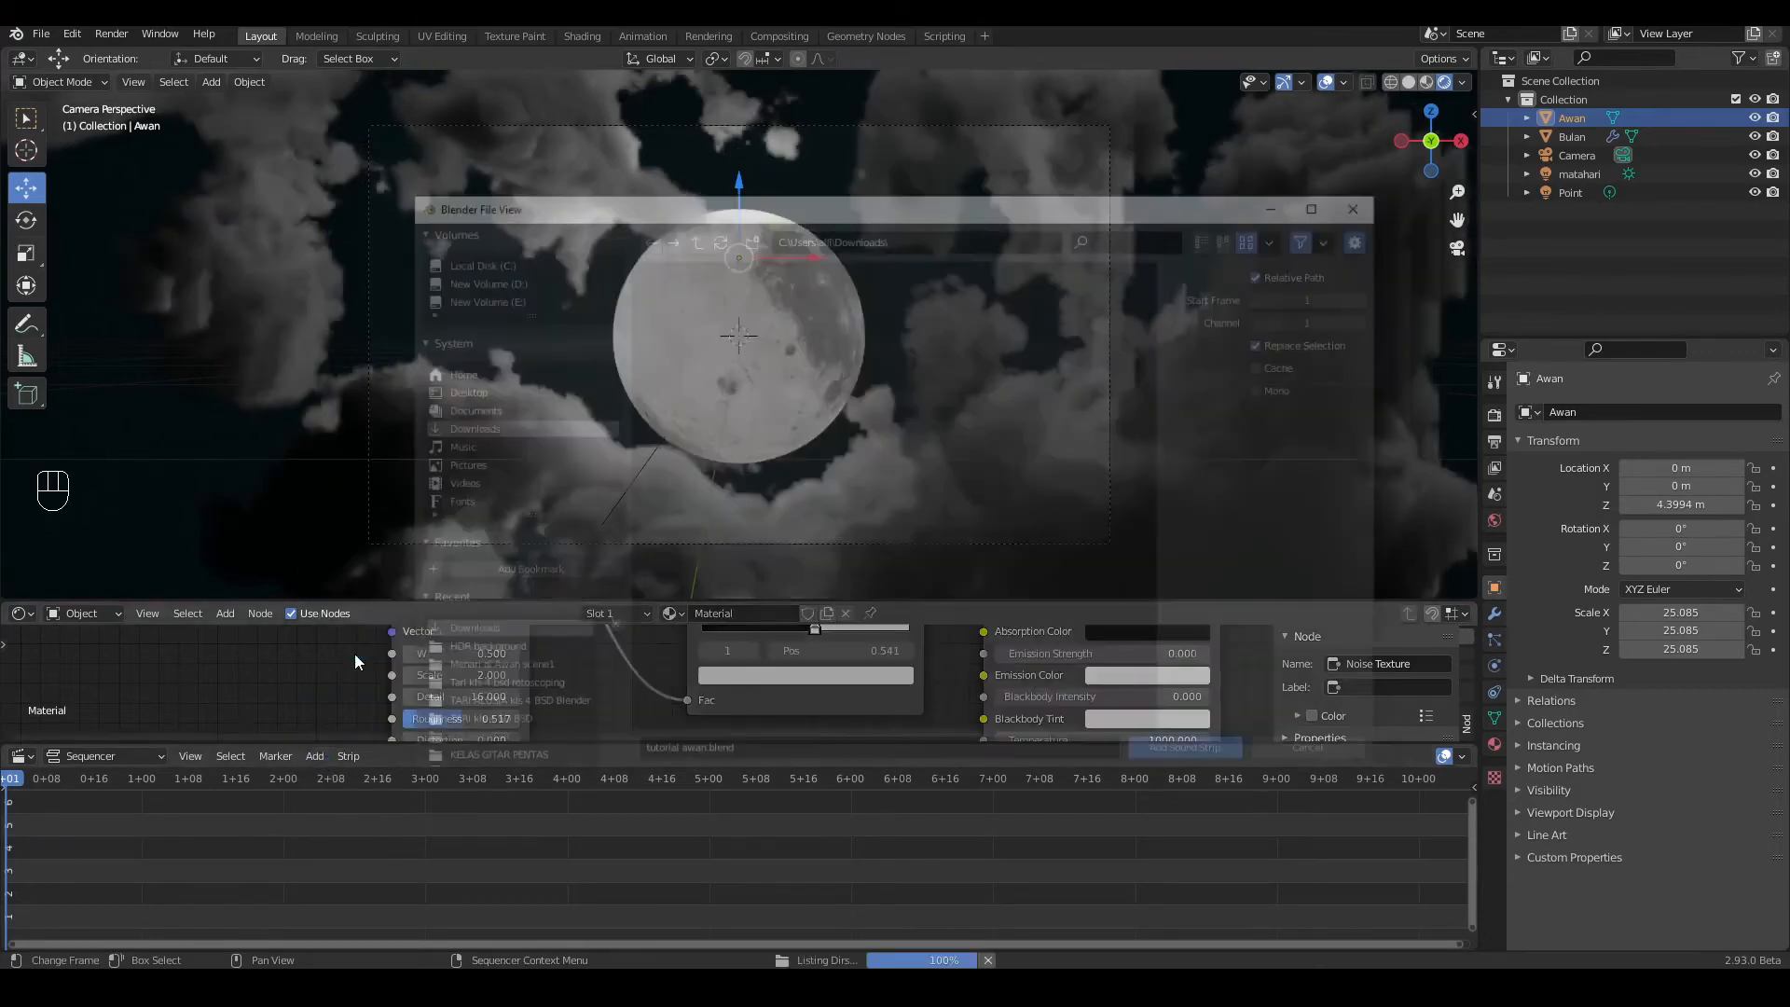
click(1368, 201)
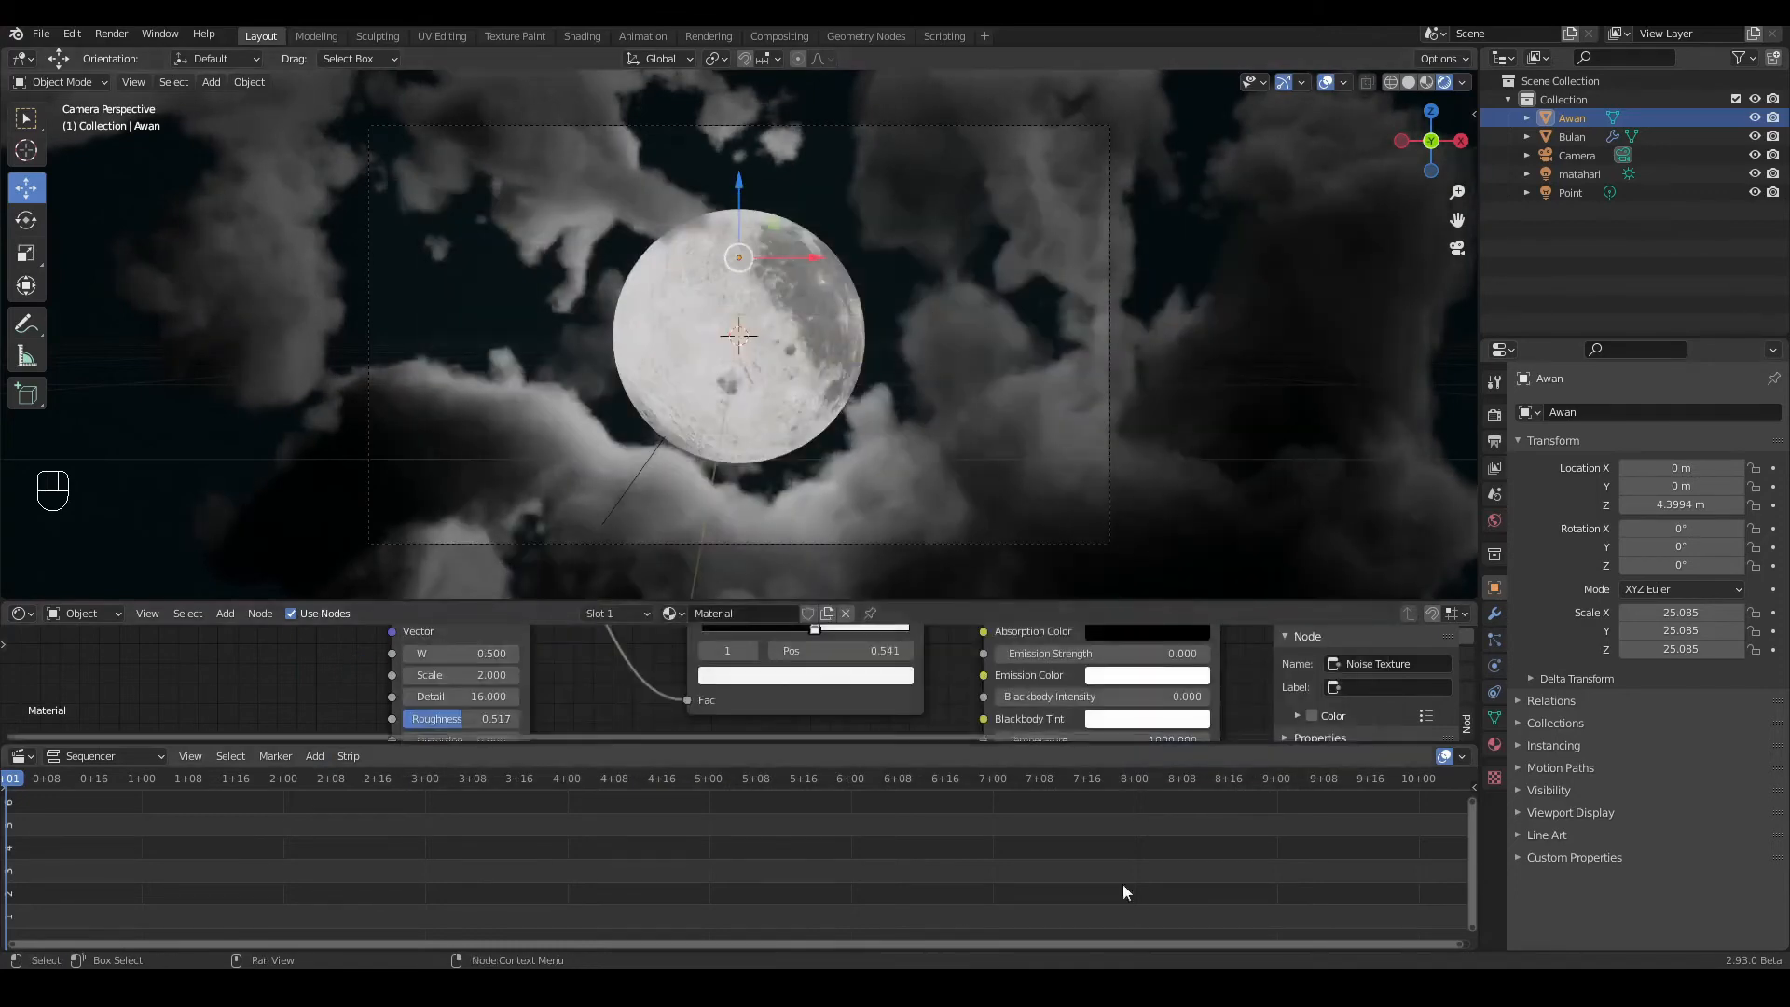
Step: Switch to the file explorer window and add Voice of Heaven.wav from the MP3 folder as a sound strip starting at frame 1
key(alt+Tab)
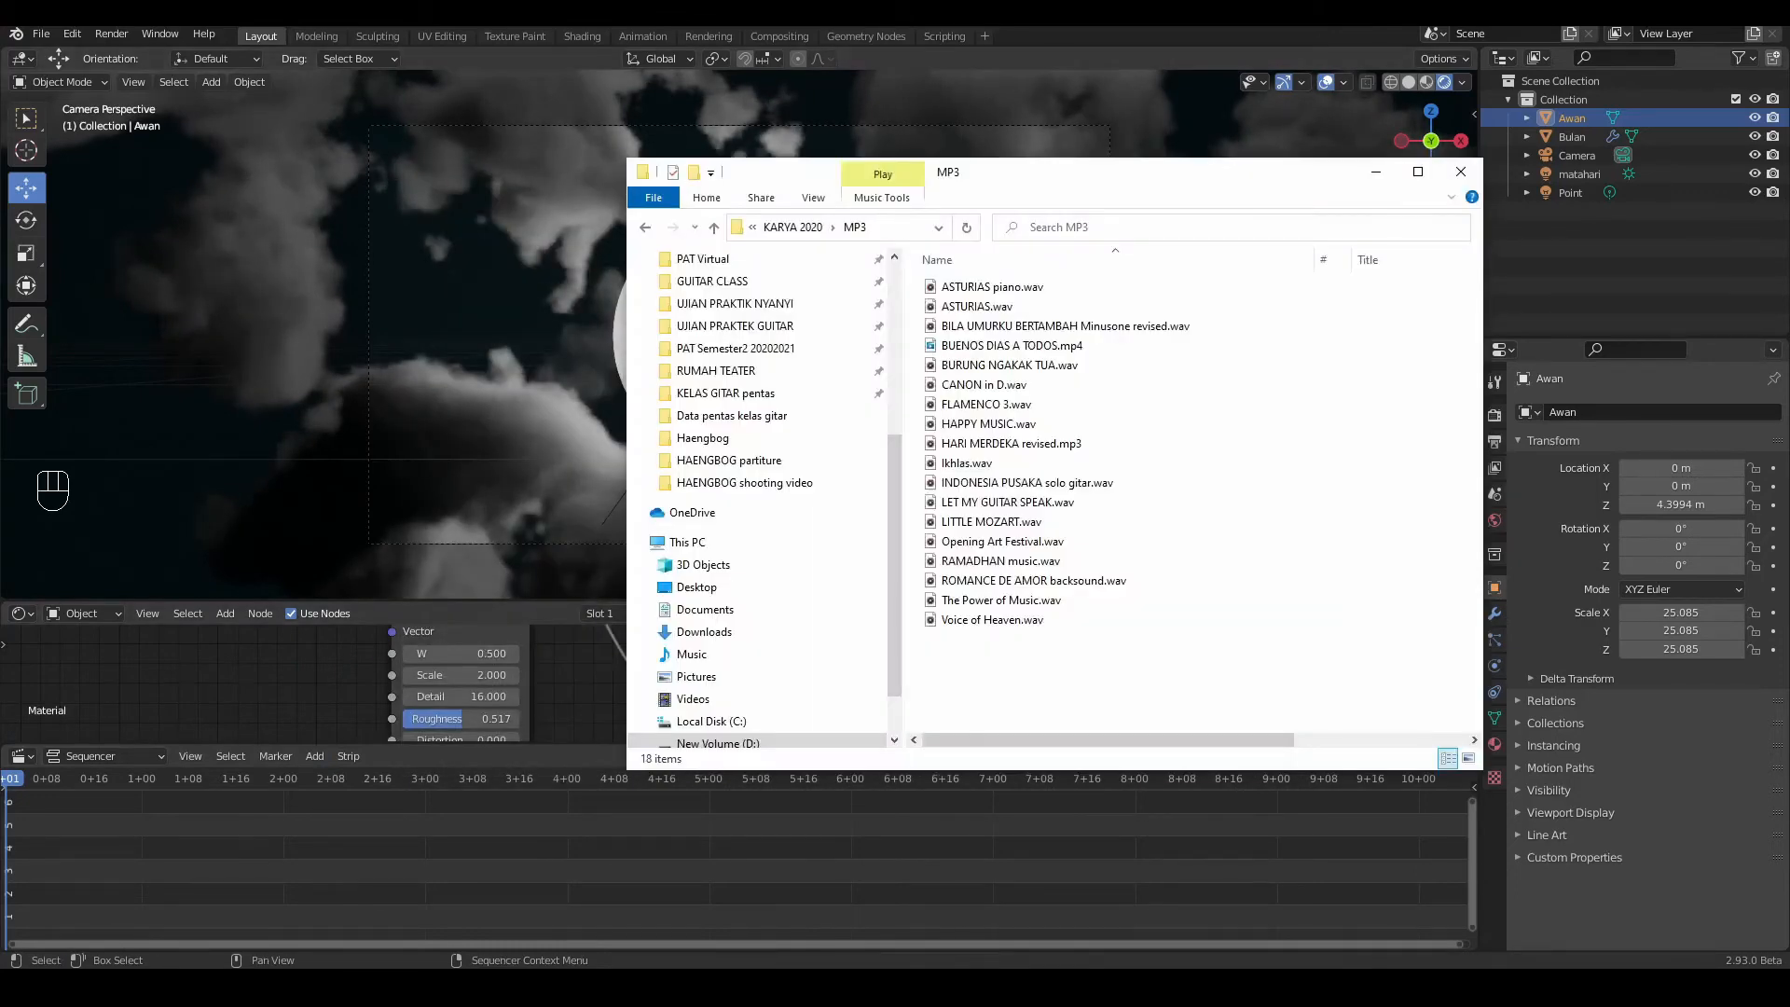
click(1004, 623)
drag(1004, 623, 235, 843)
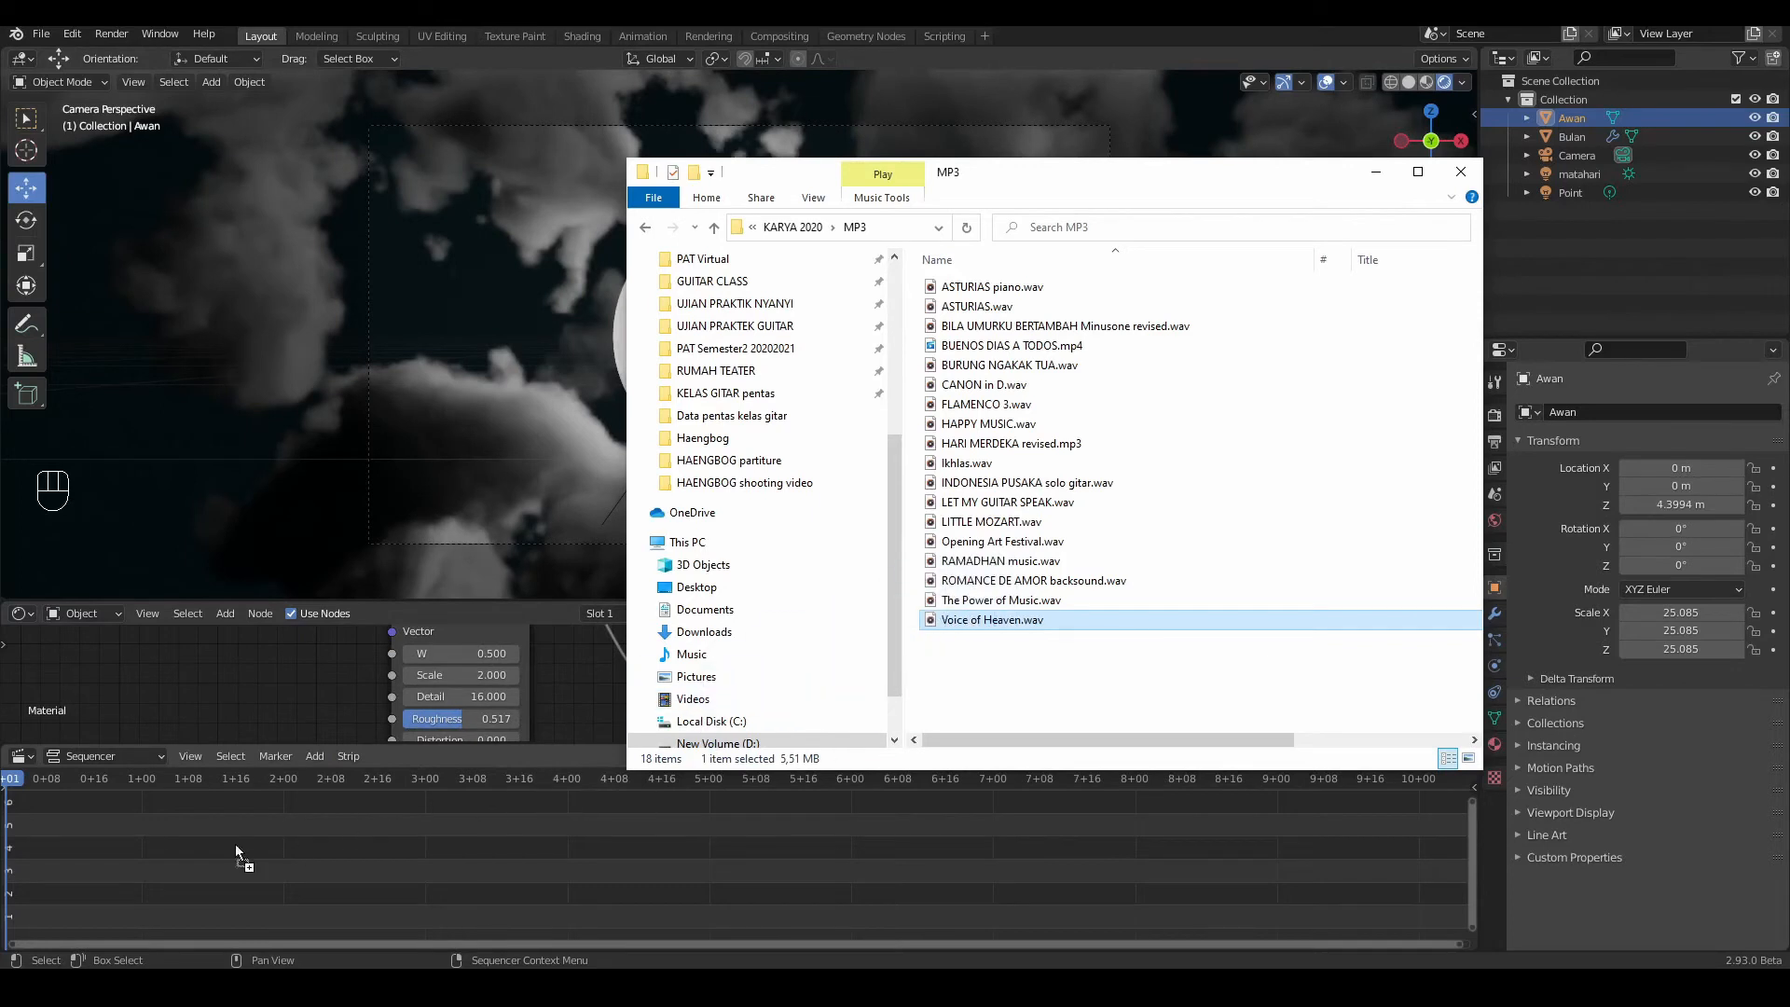
drag(25, 877, 24, 876)
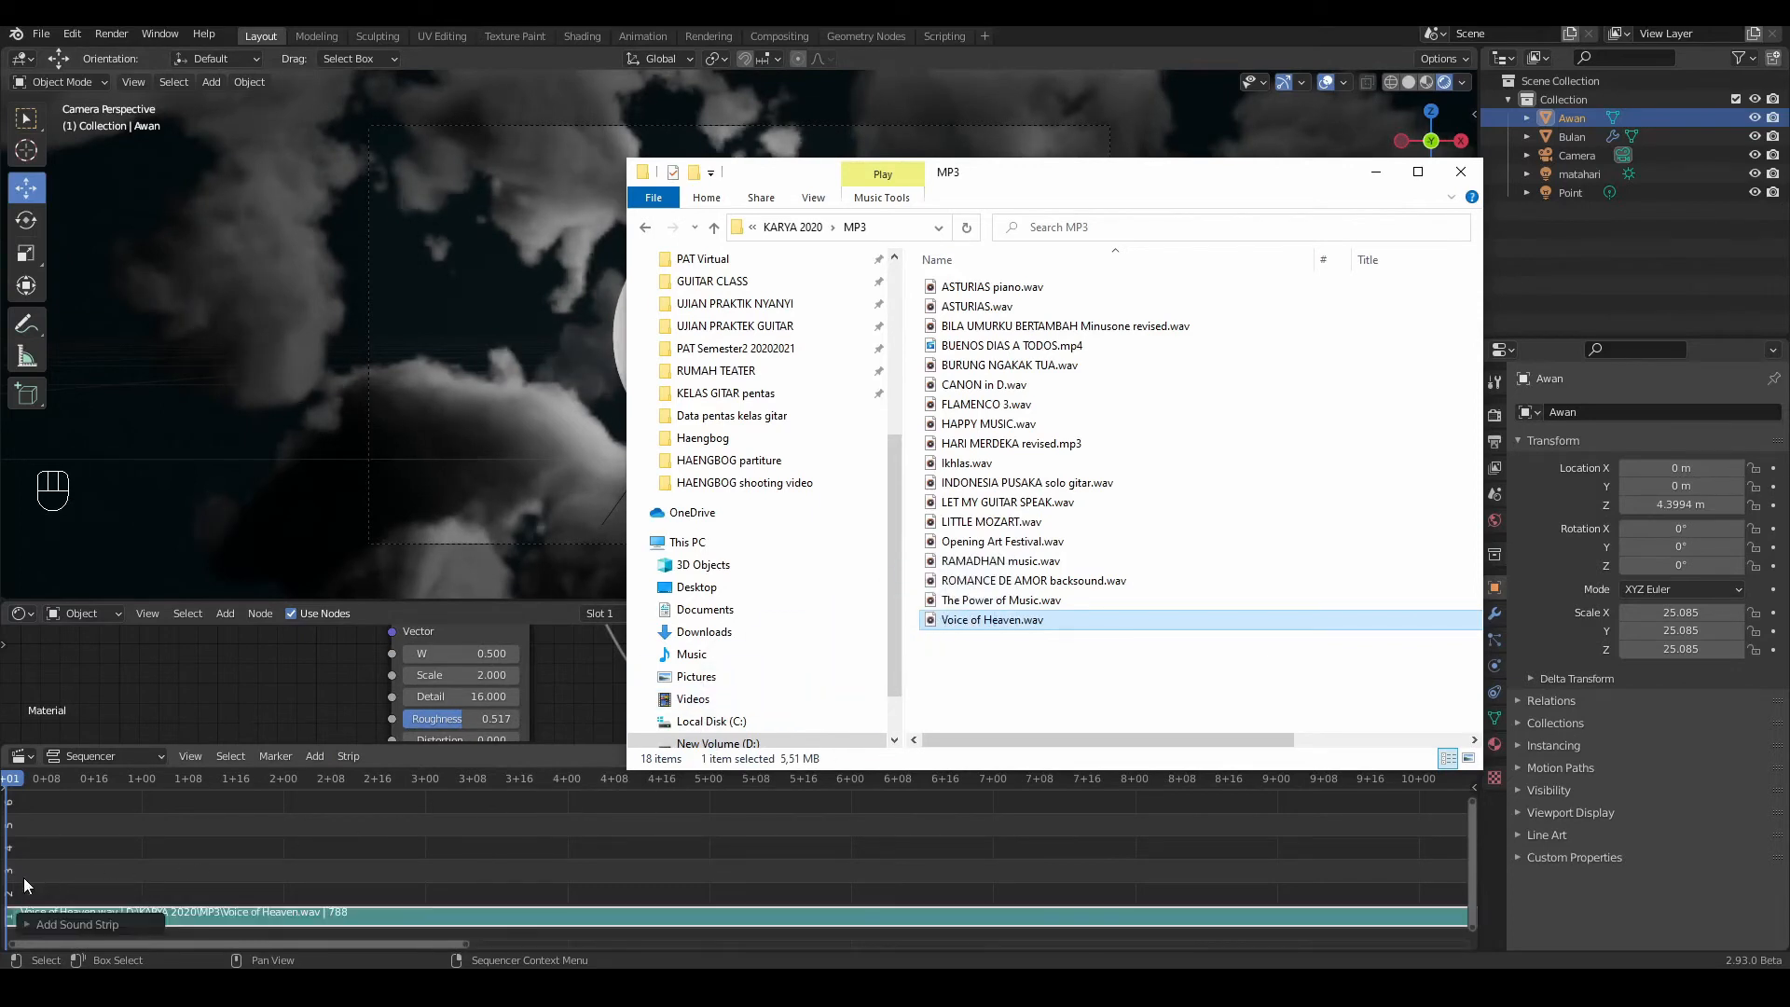
Step: Display the waveform on the Voice of Heaven.wav sound strip
drag(1470, 800, 1462, 914)
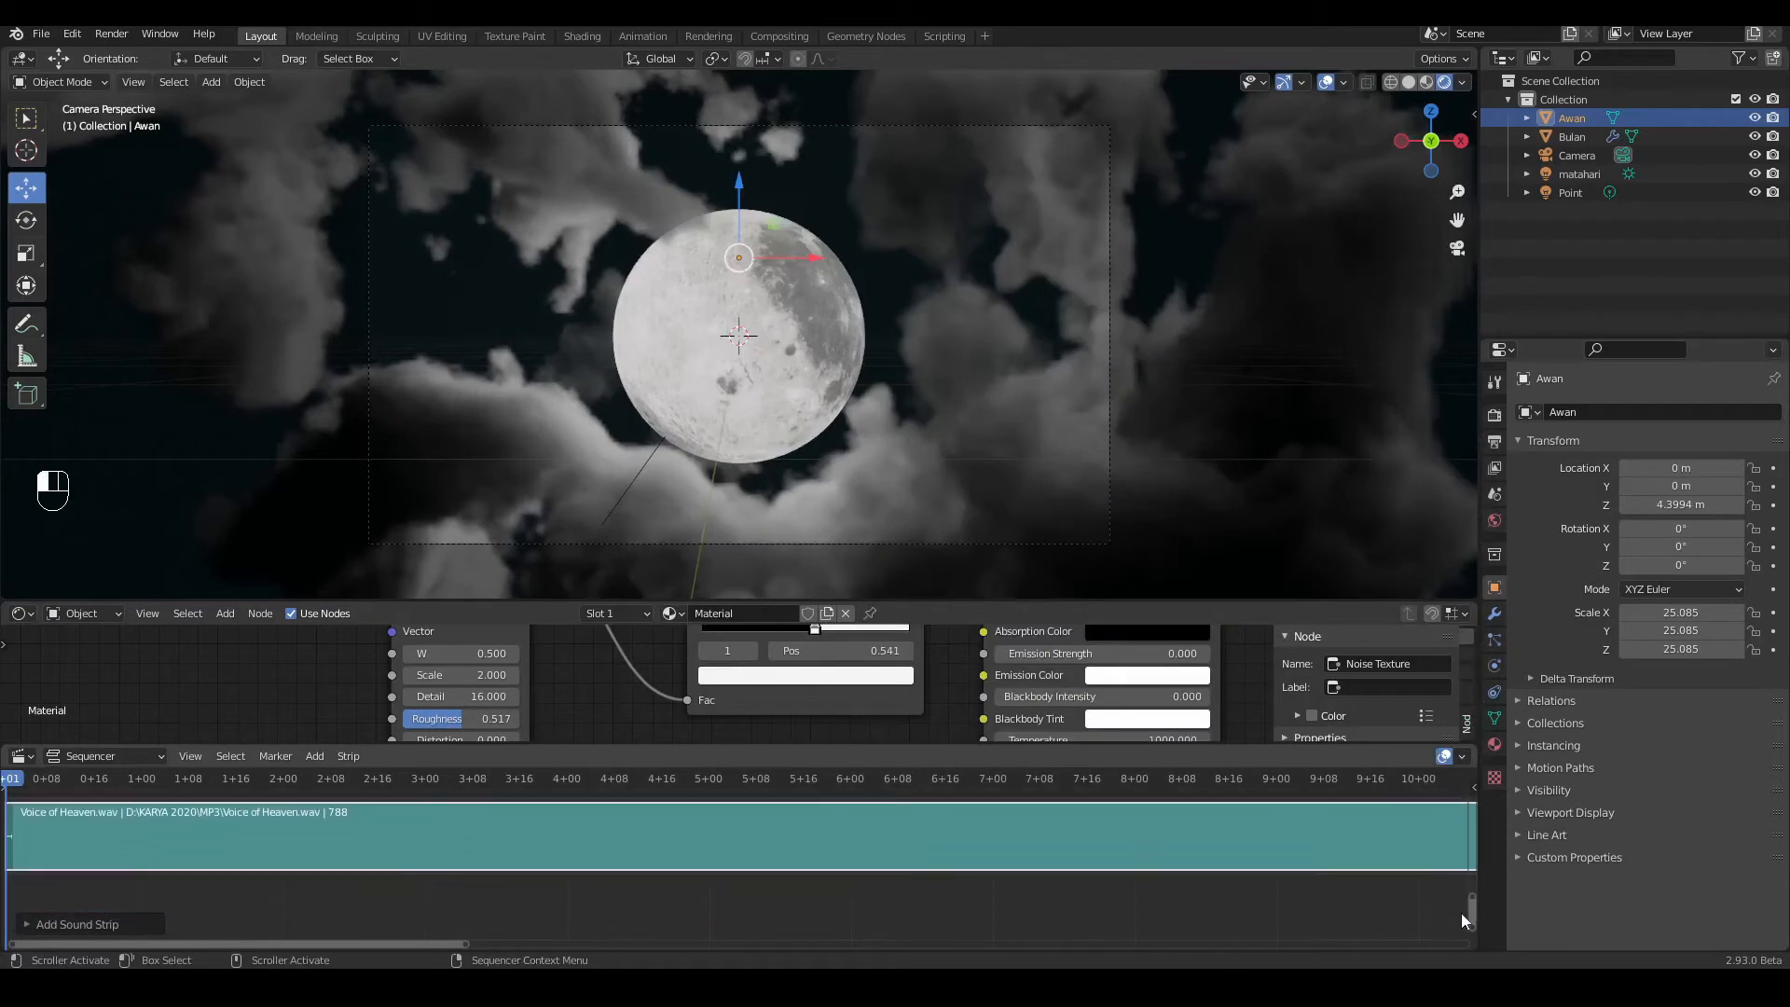
click(1472, 788)
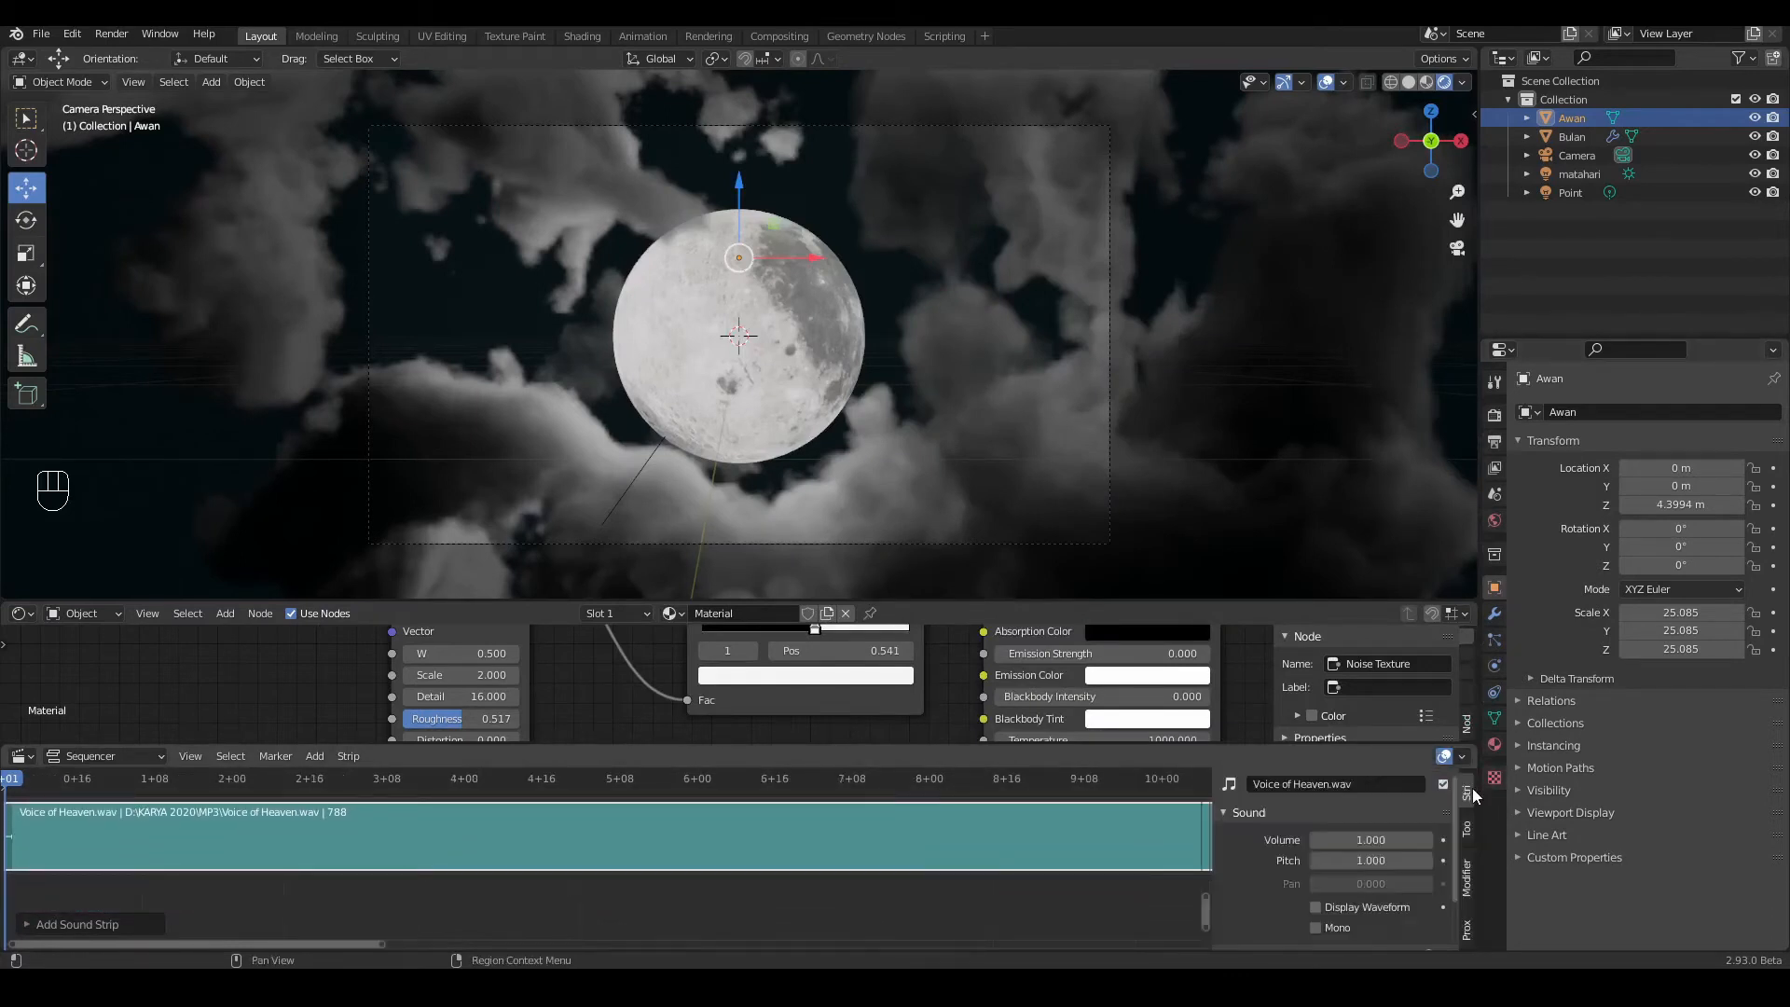
click(1317, 907)
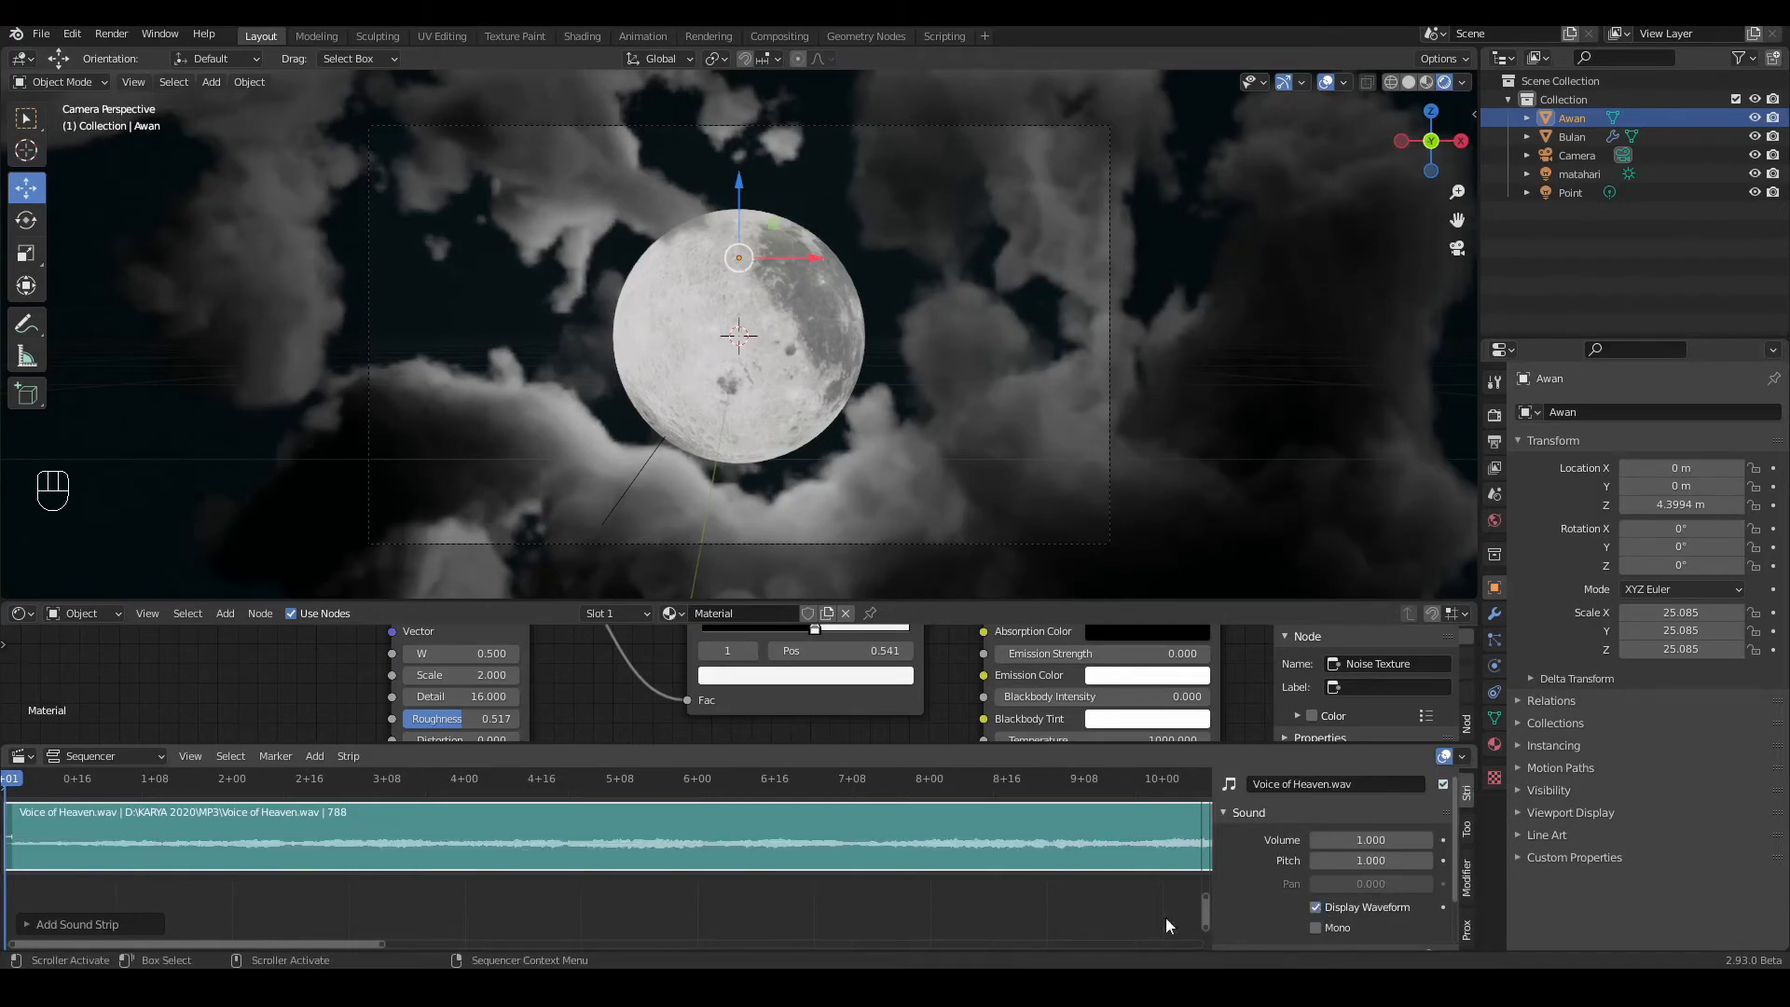
Step: Change the shader node area to a Timeline and set the animation's end frame to 788 to match the sound strip
drag(379, 942, 705, 947)
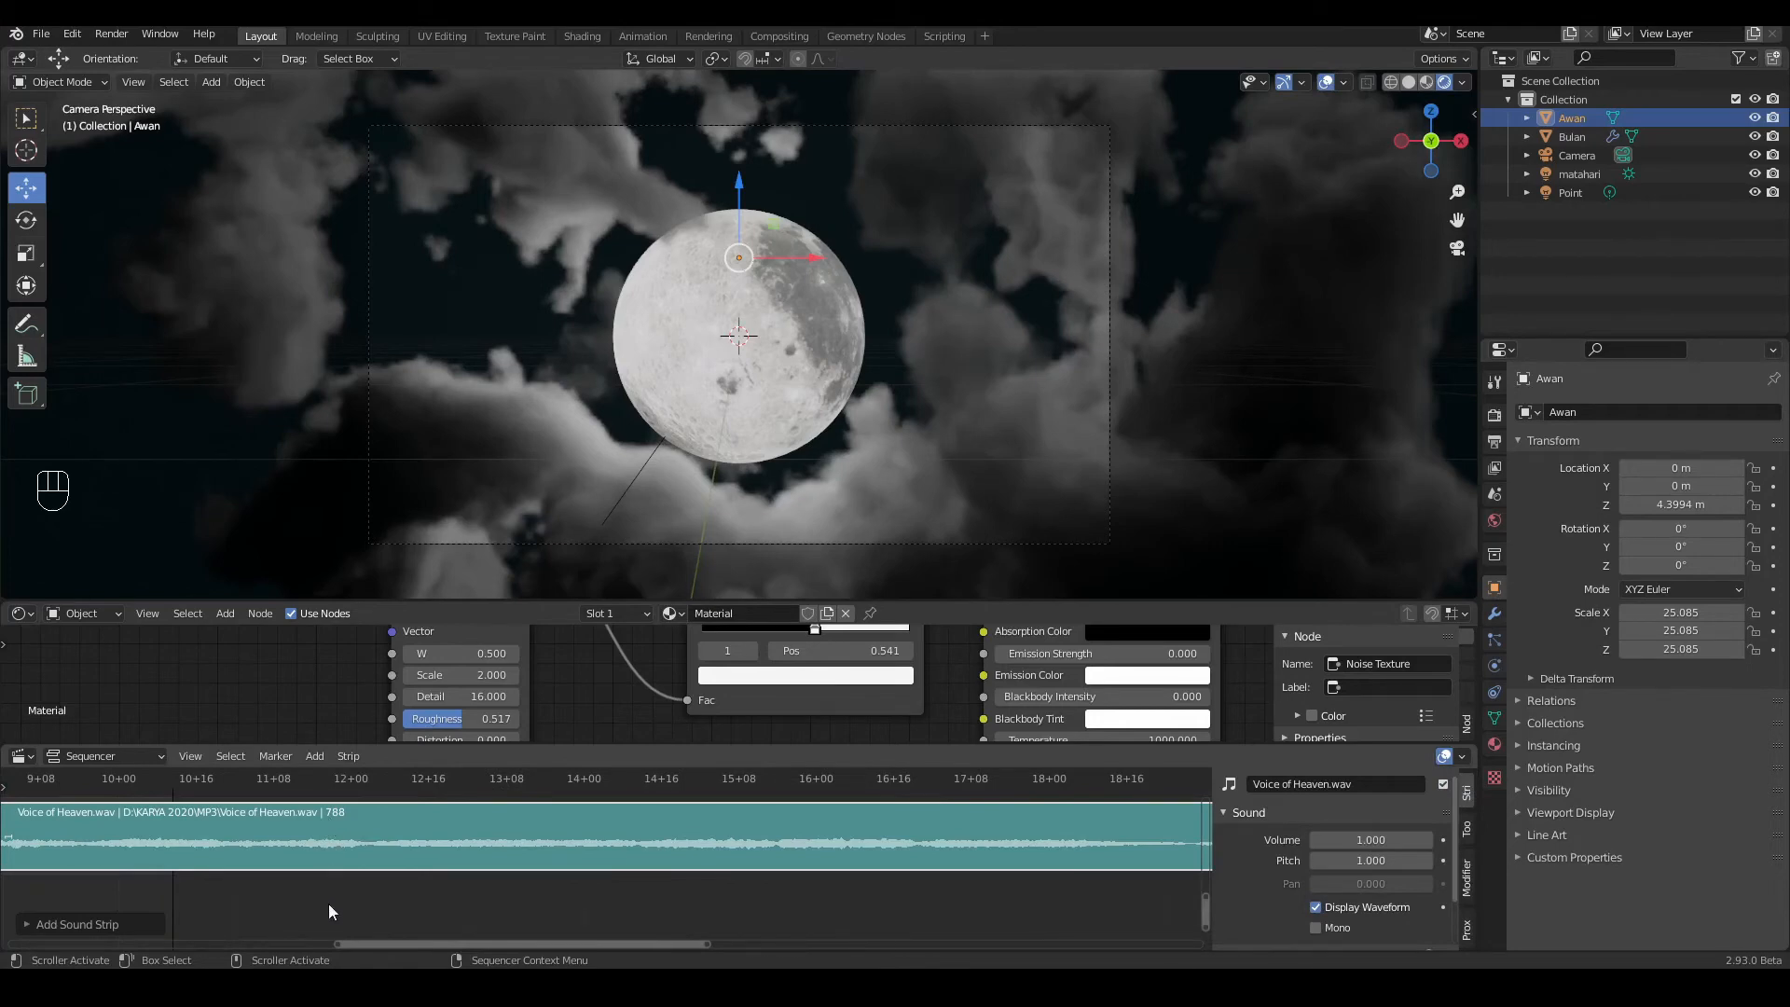
drag(708, 944, 1104, 939)
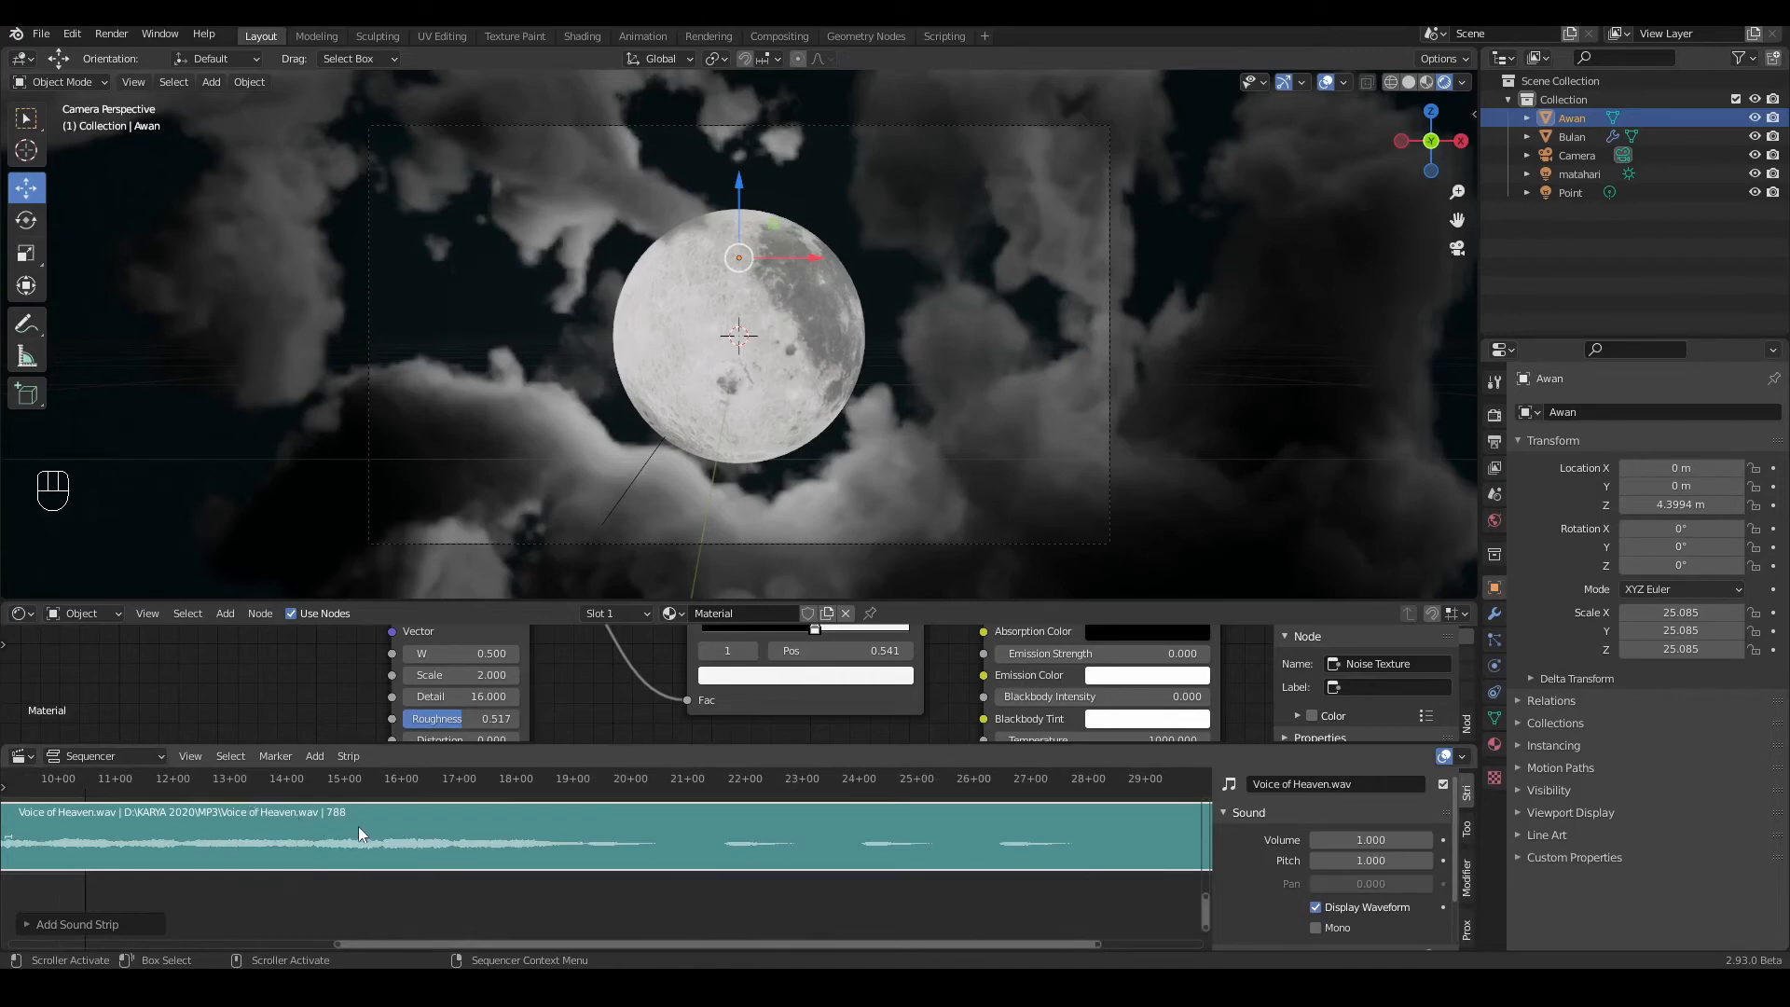
click(354, 891)
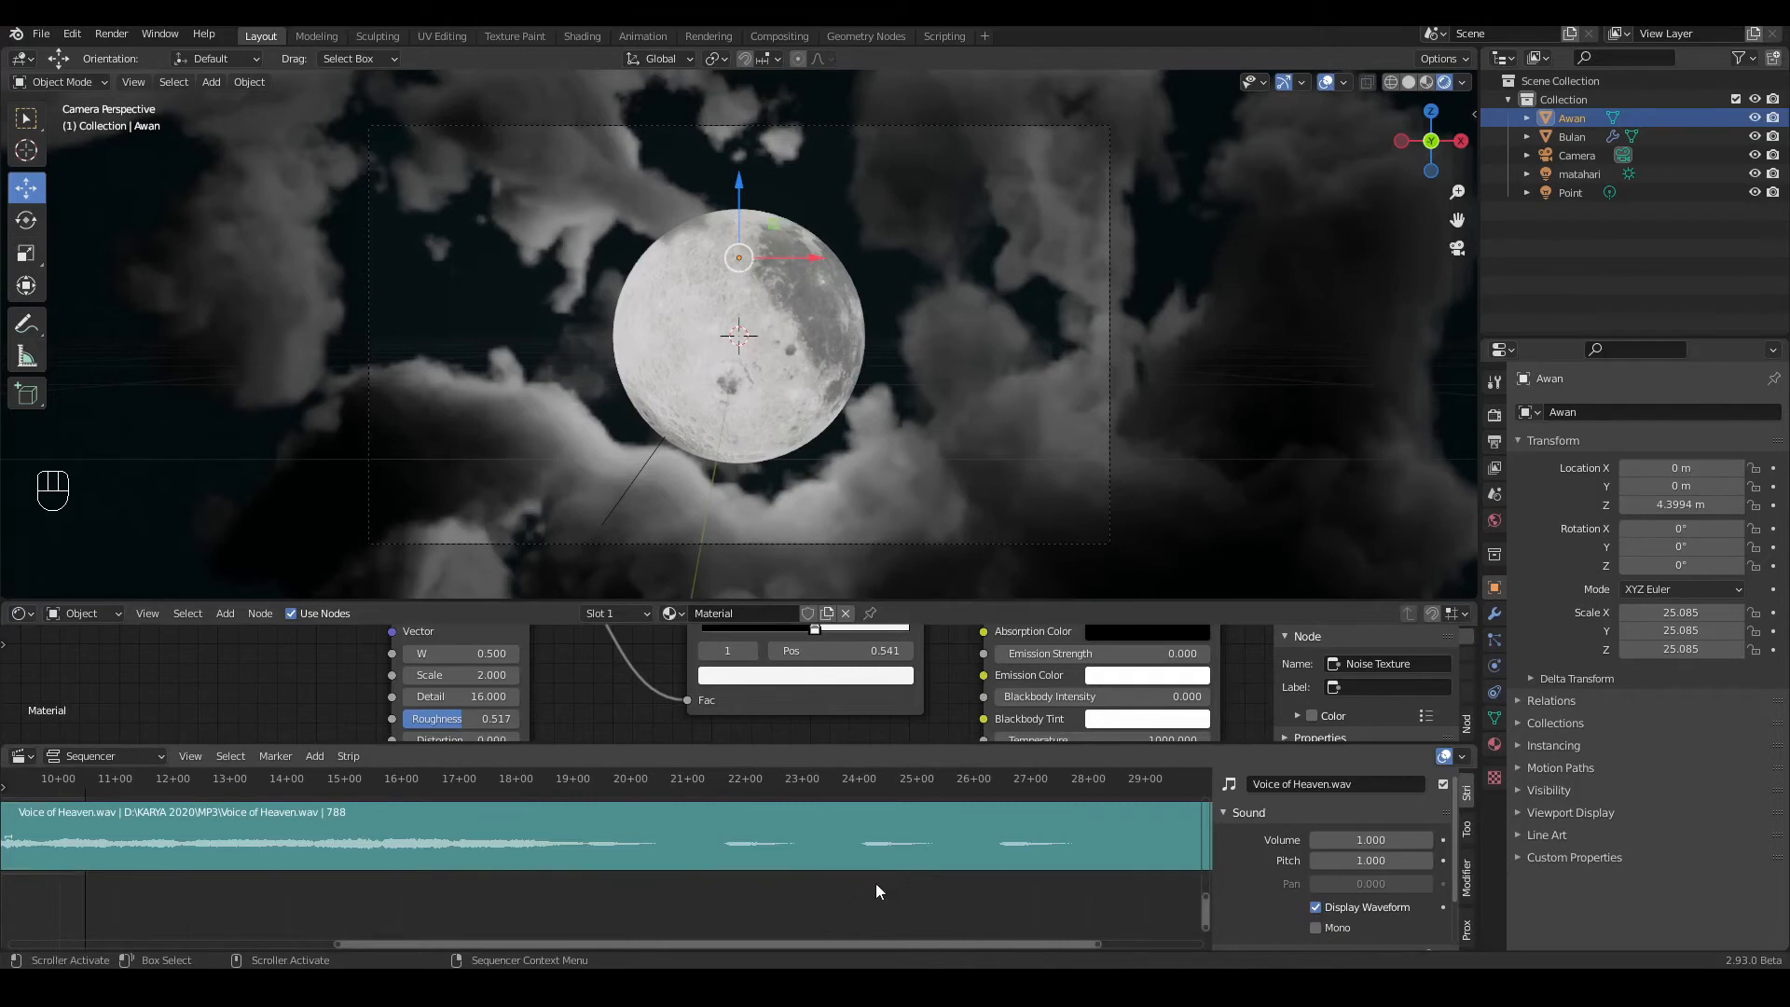
click(26, 616)
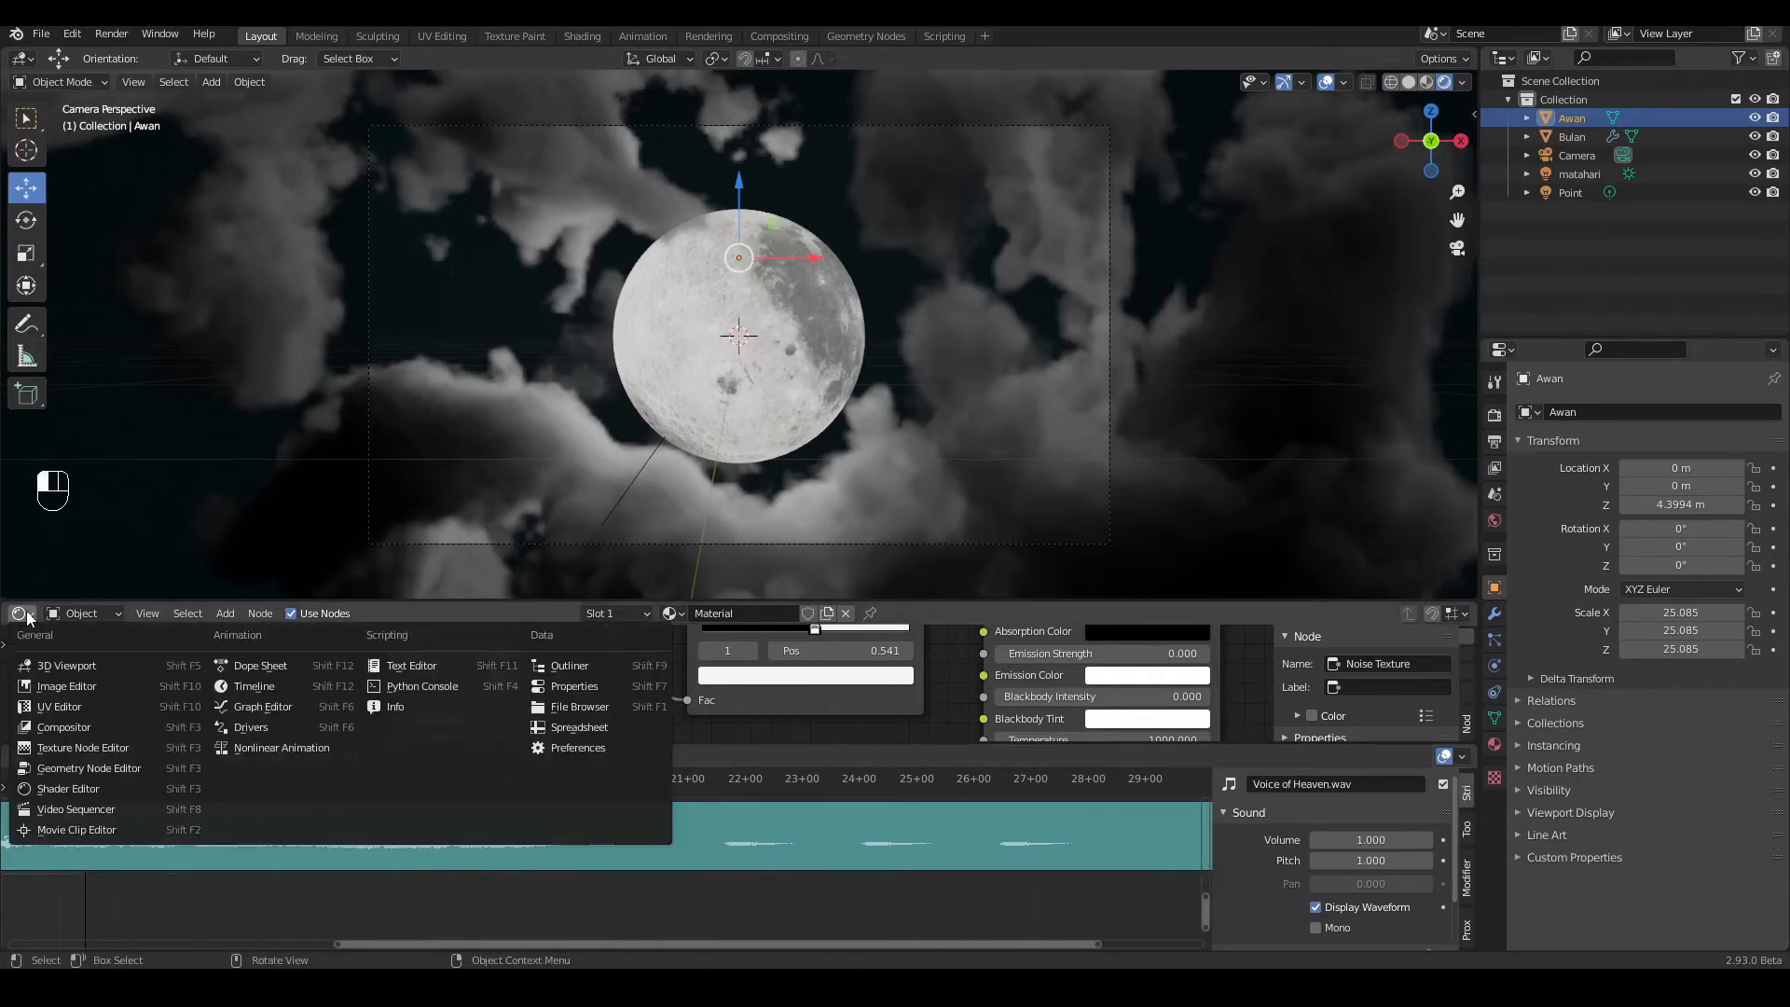
click(250, 684)
click(1436, 614)
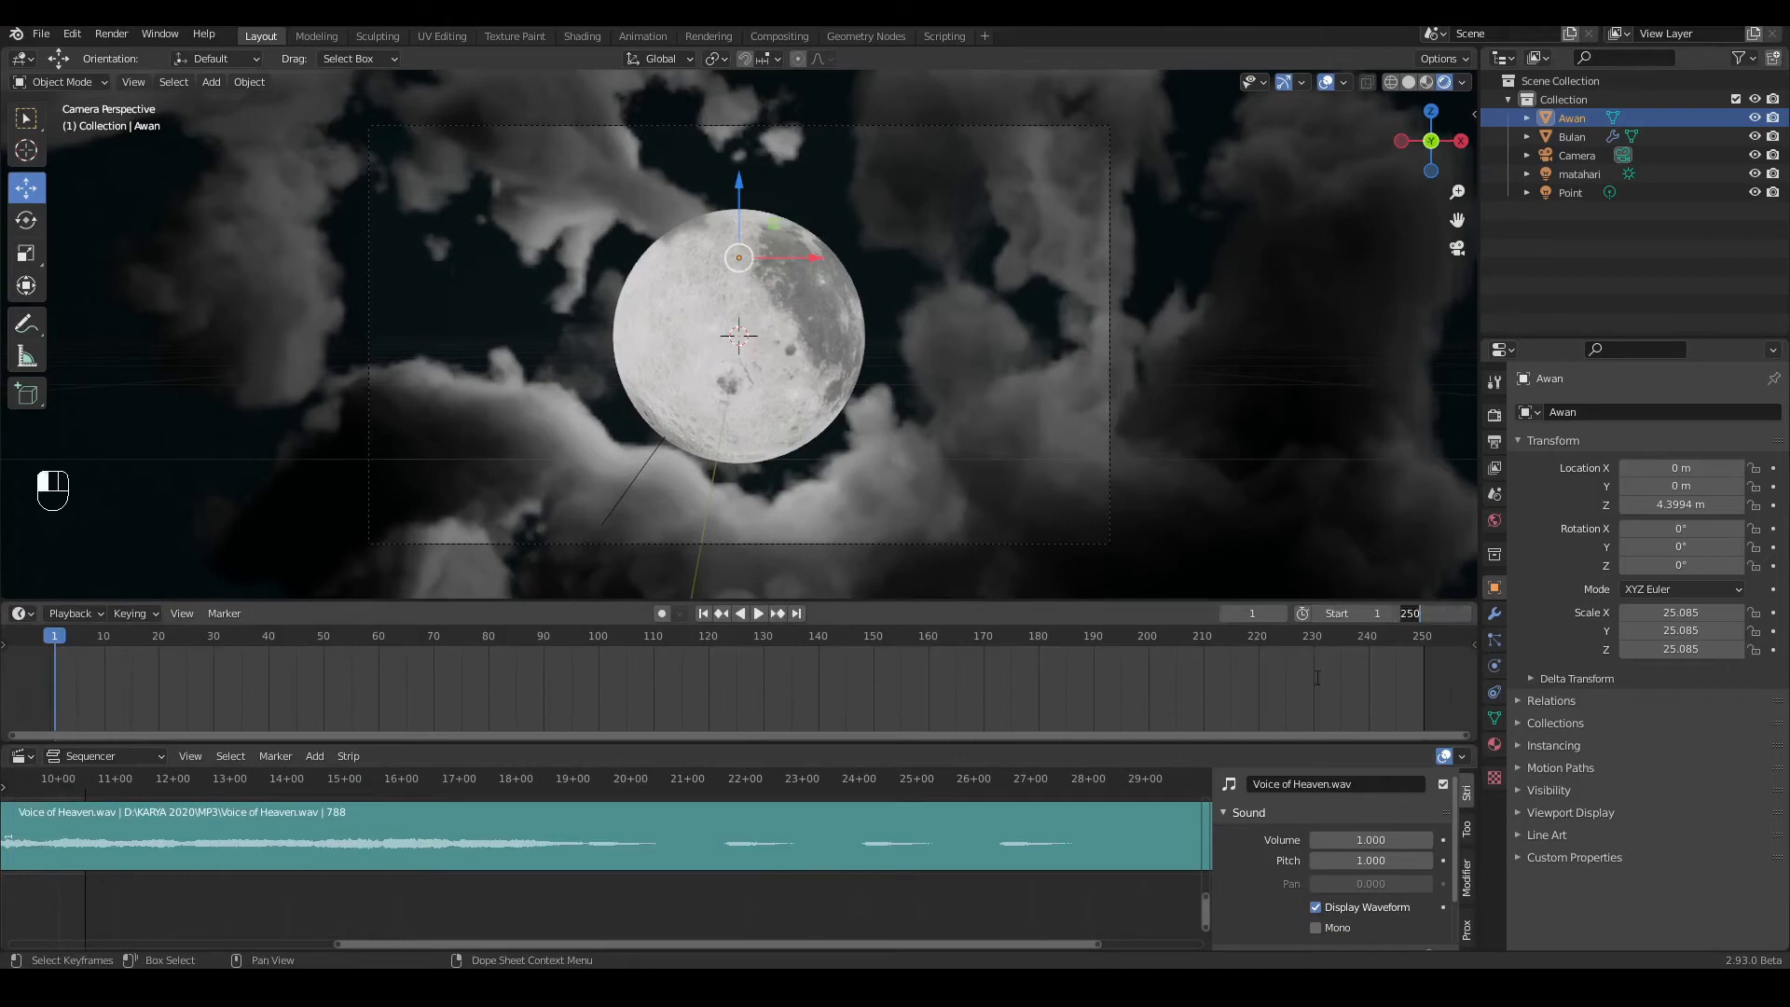
text(788)
key(Return)
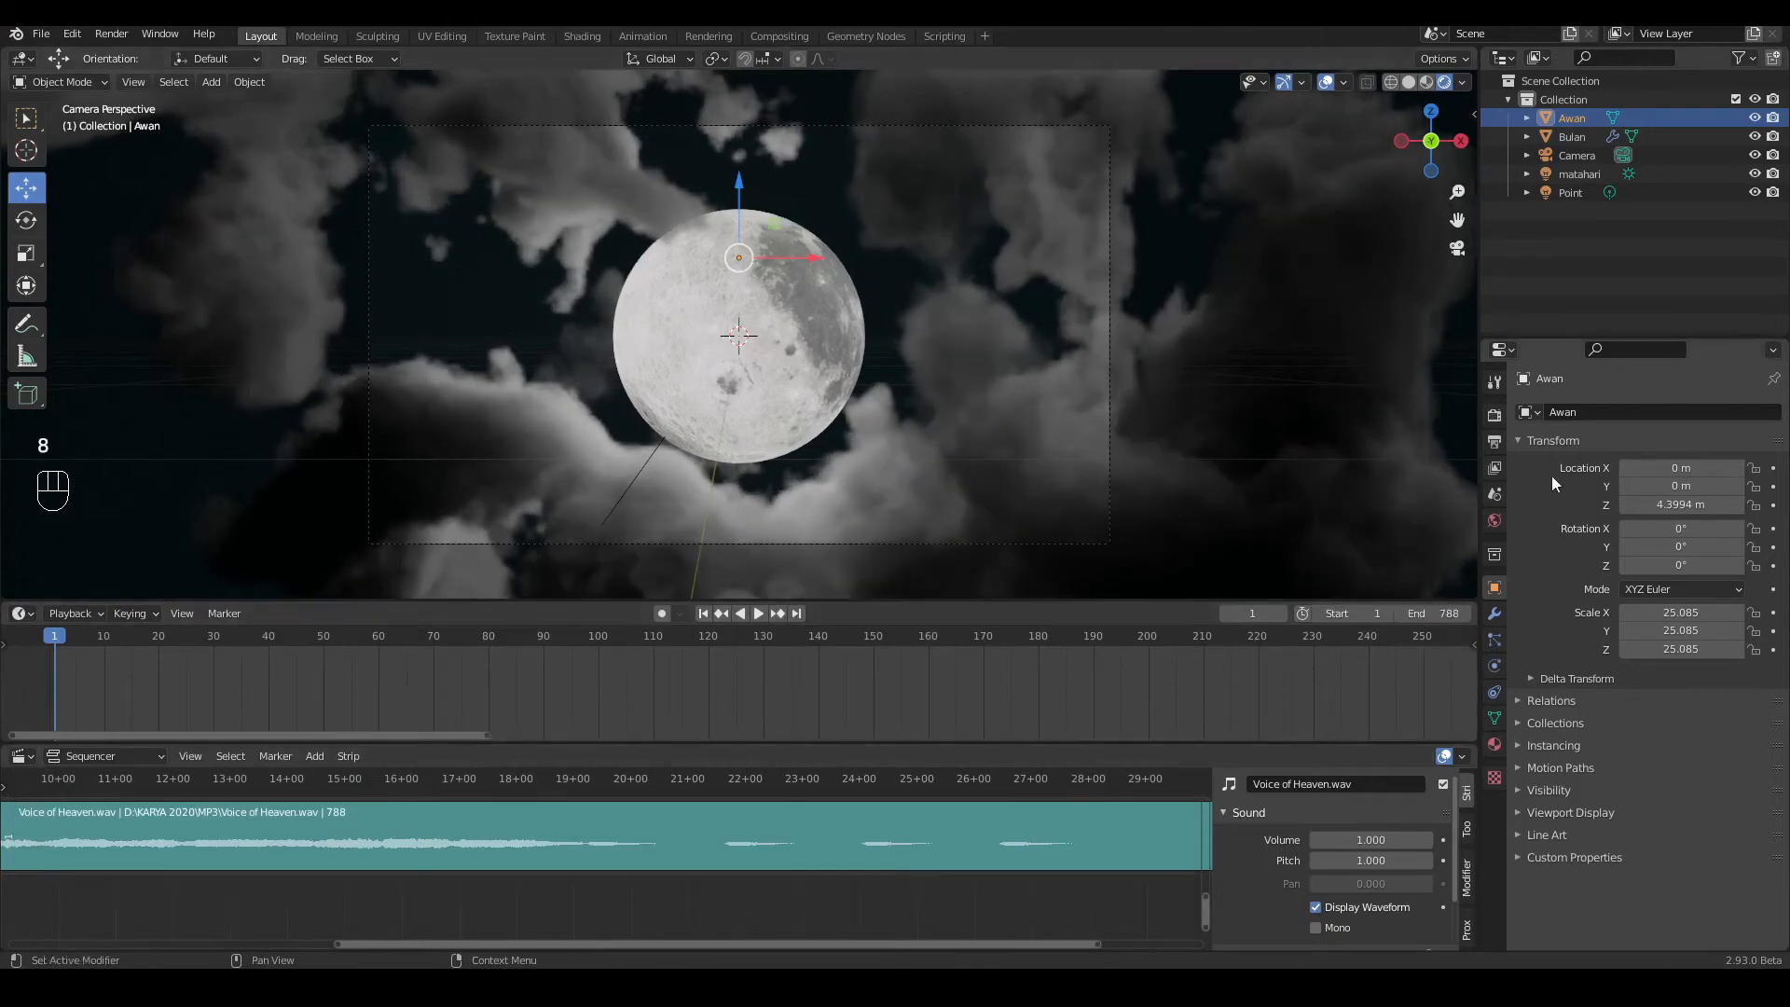
Step: Set the output frame rate to 30 fps and the animation's end frame to 984
click(1495, 441)
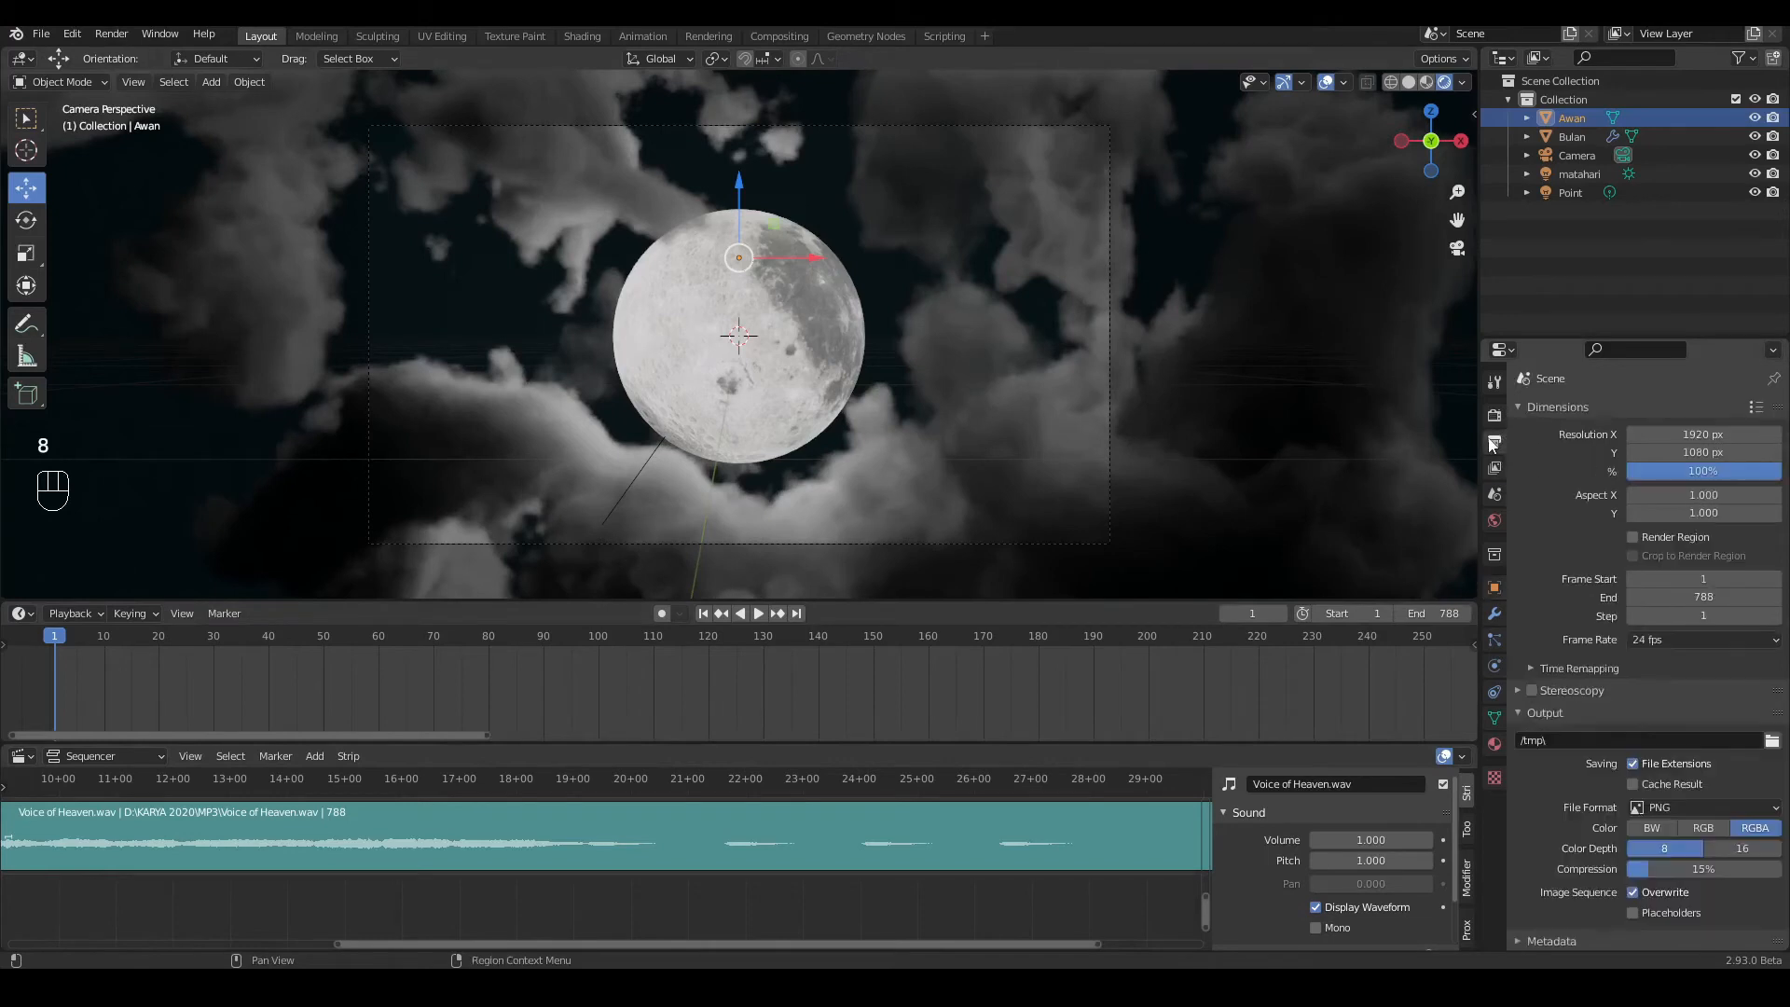
click(1715, 641)
click(1684, 735)
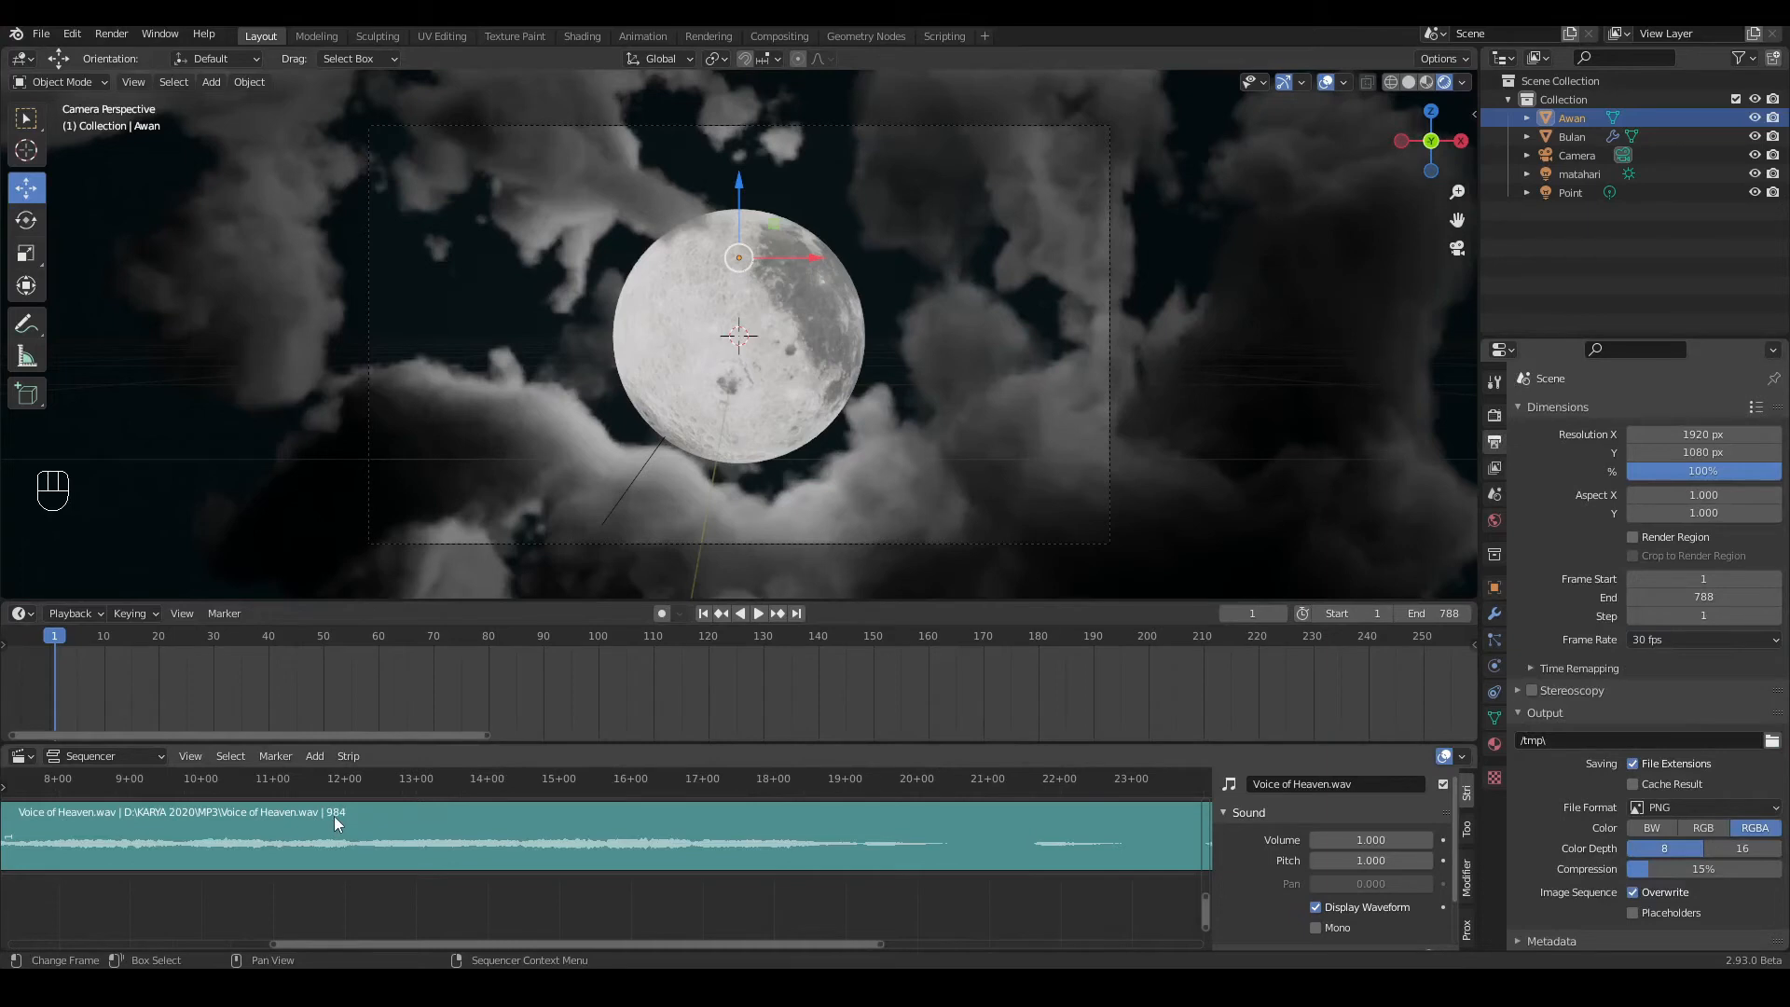
click(1451, 614)
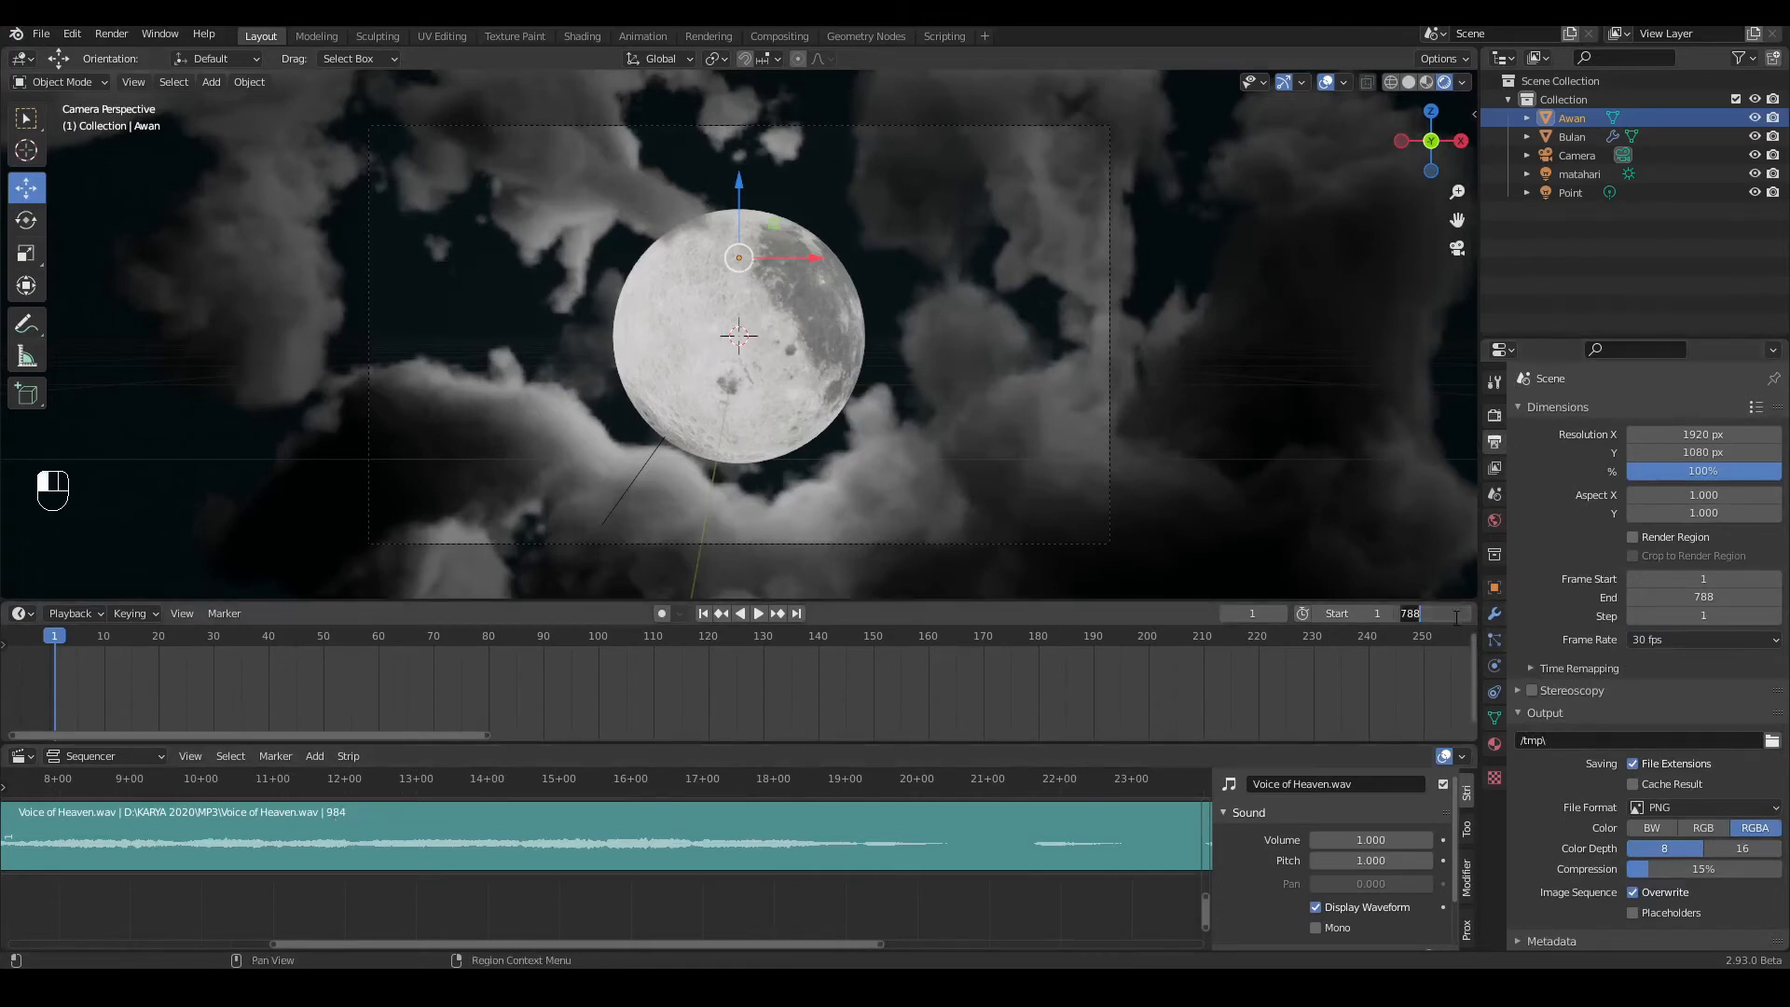
text(984)
key(Return)
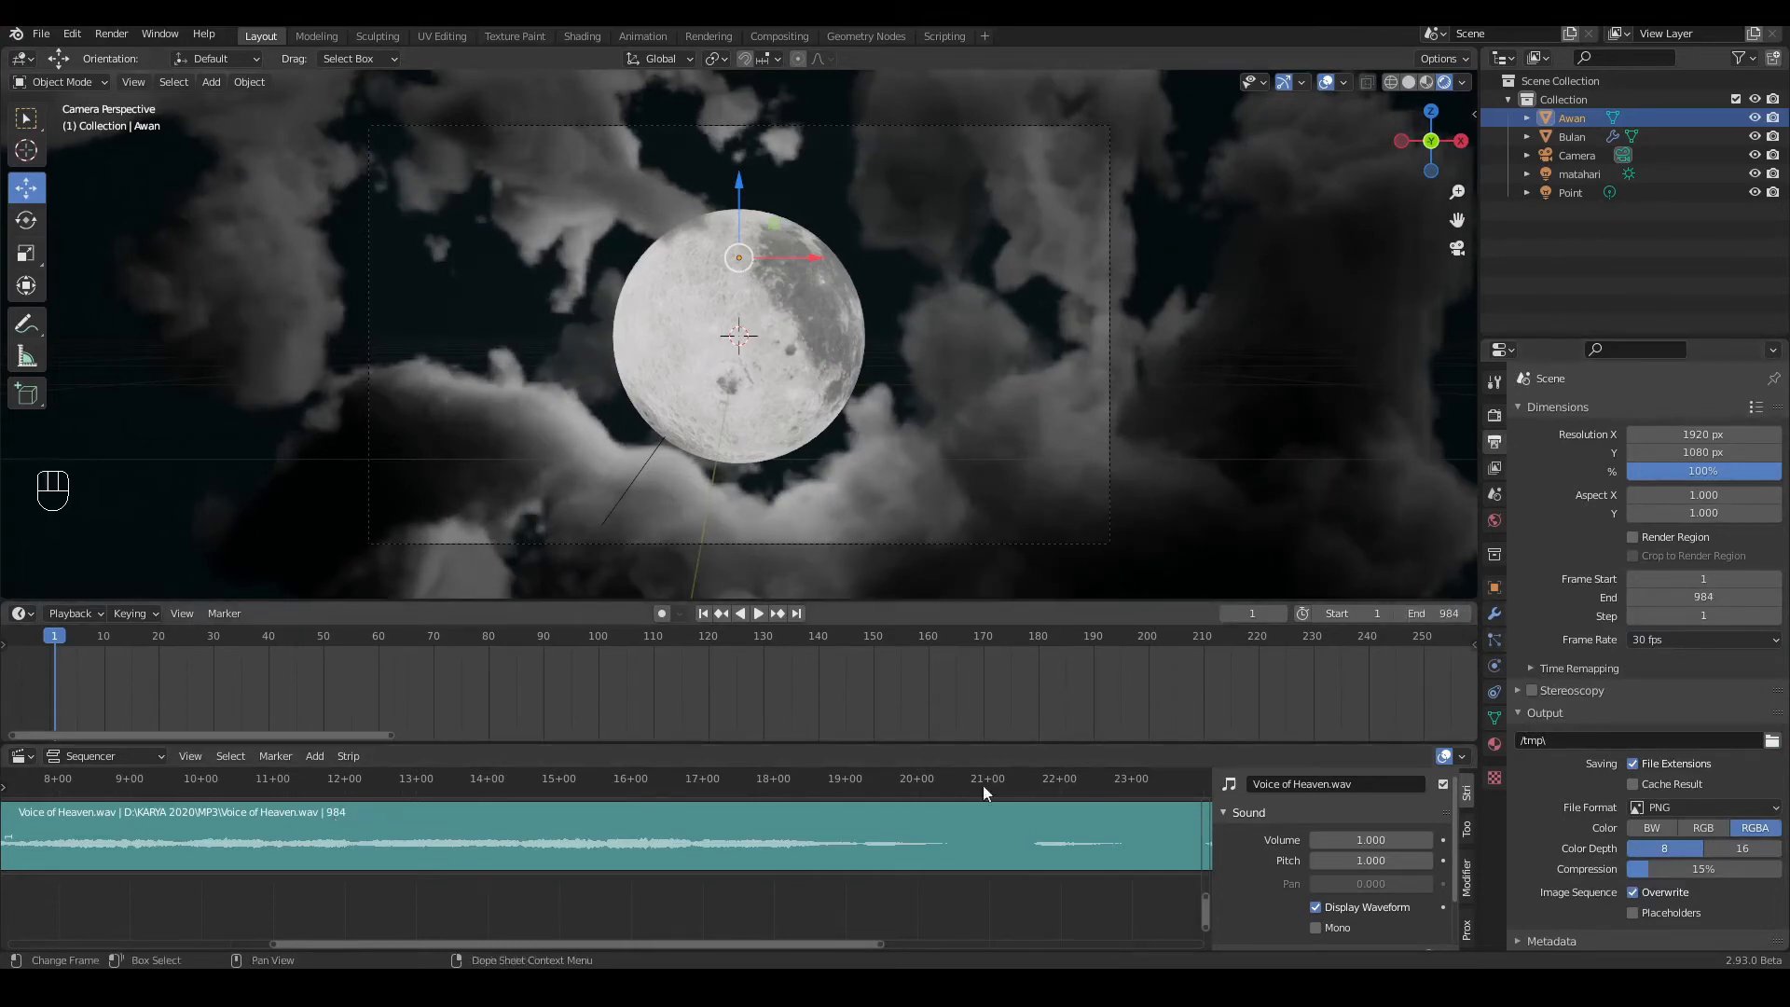
Step: Set the Voice of Heaven.wav strip's volume to 3.7 and hide the sequencer's sidebar
drag(879, 944, 1281, 933)
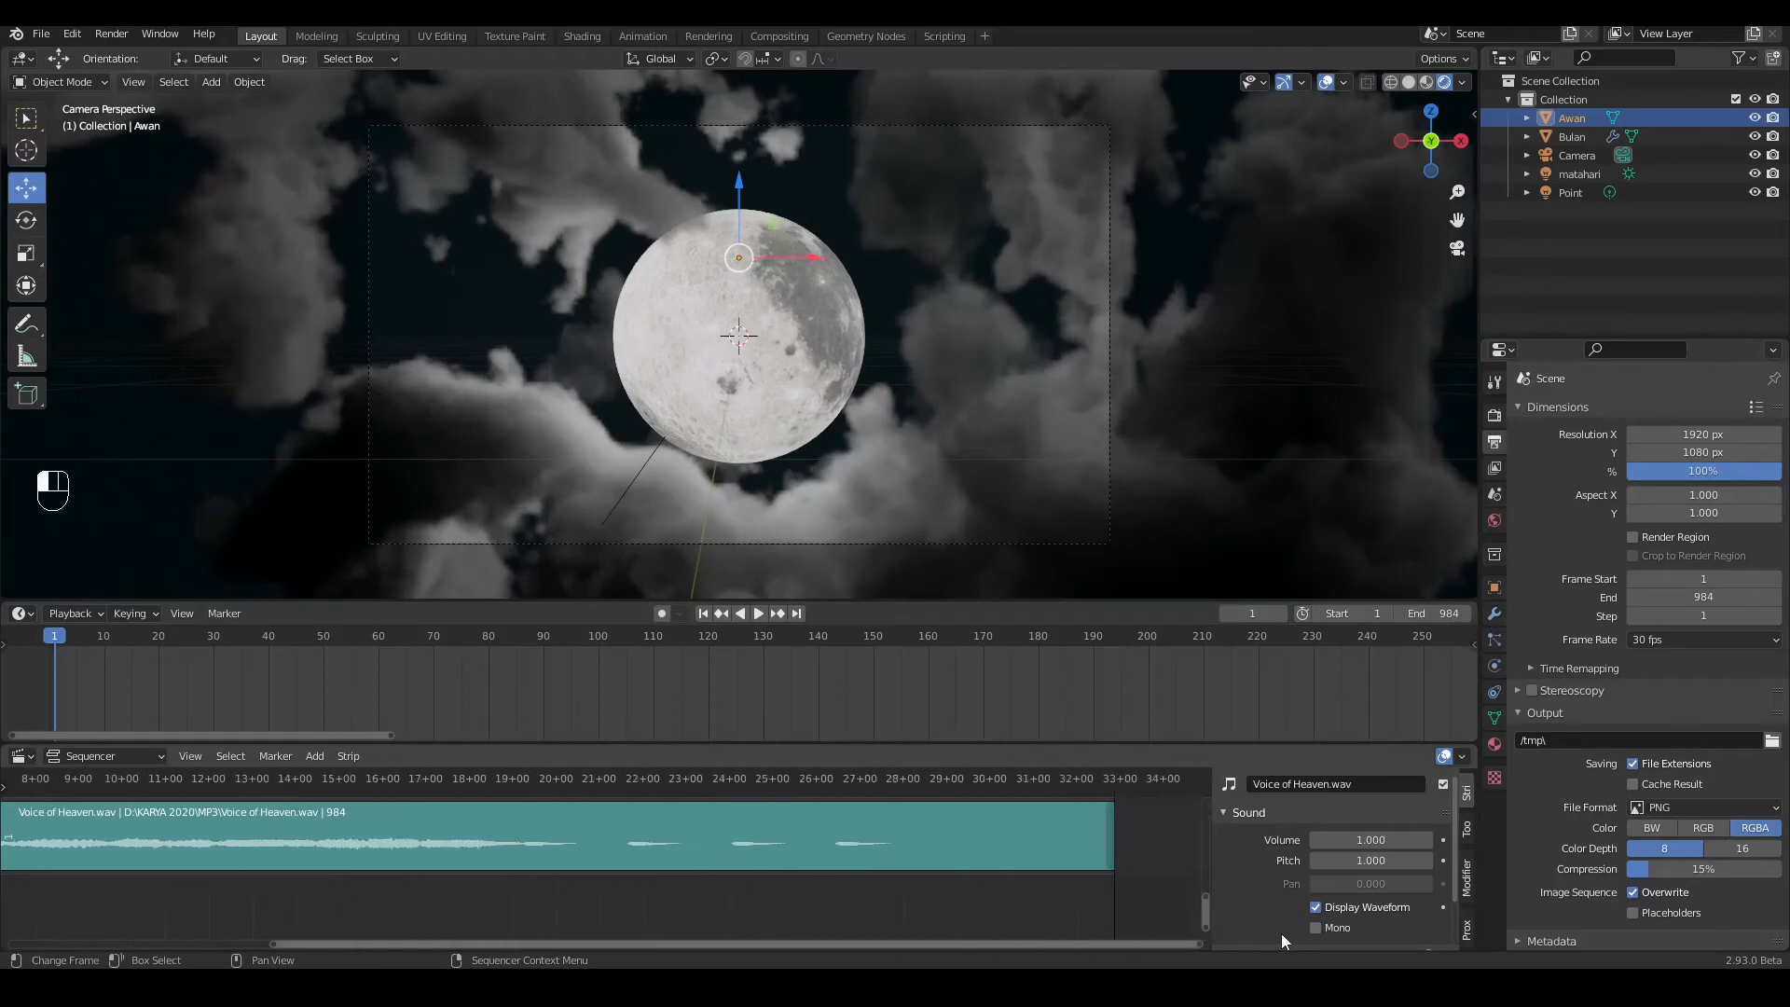
drag(261, 942, 16, 944)
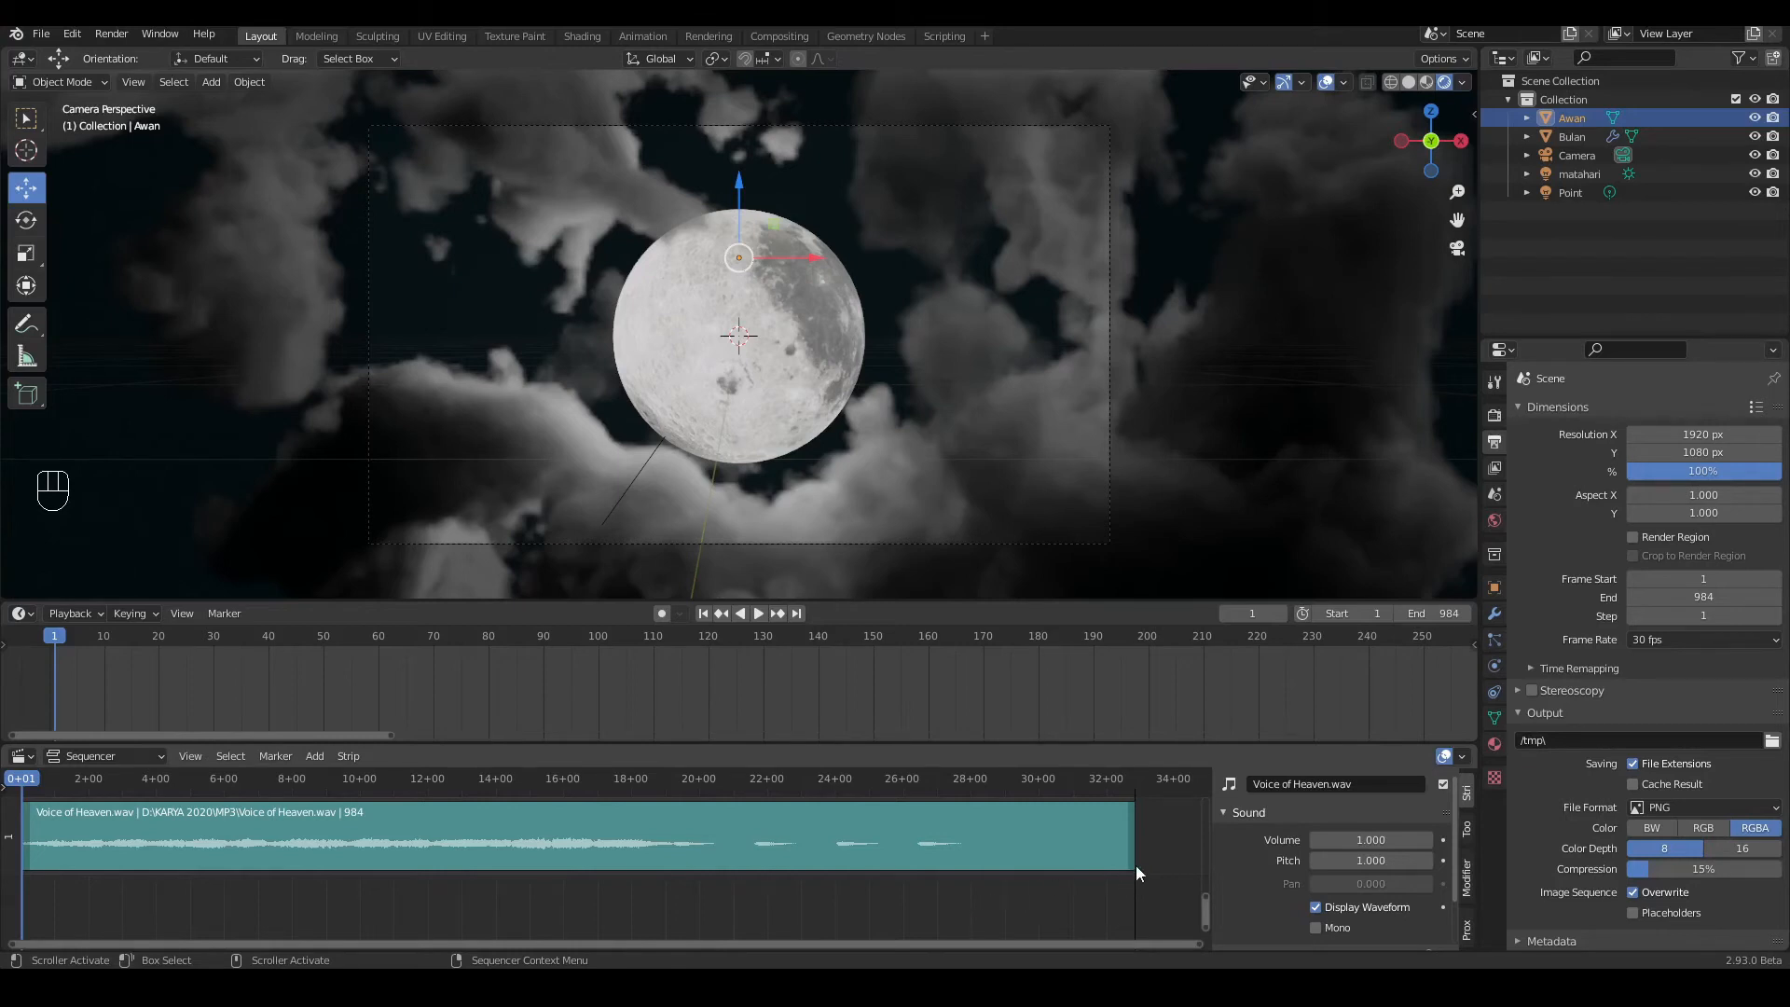
click(1427, 840)
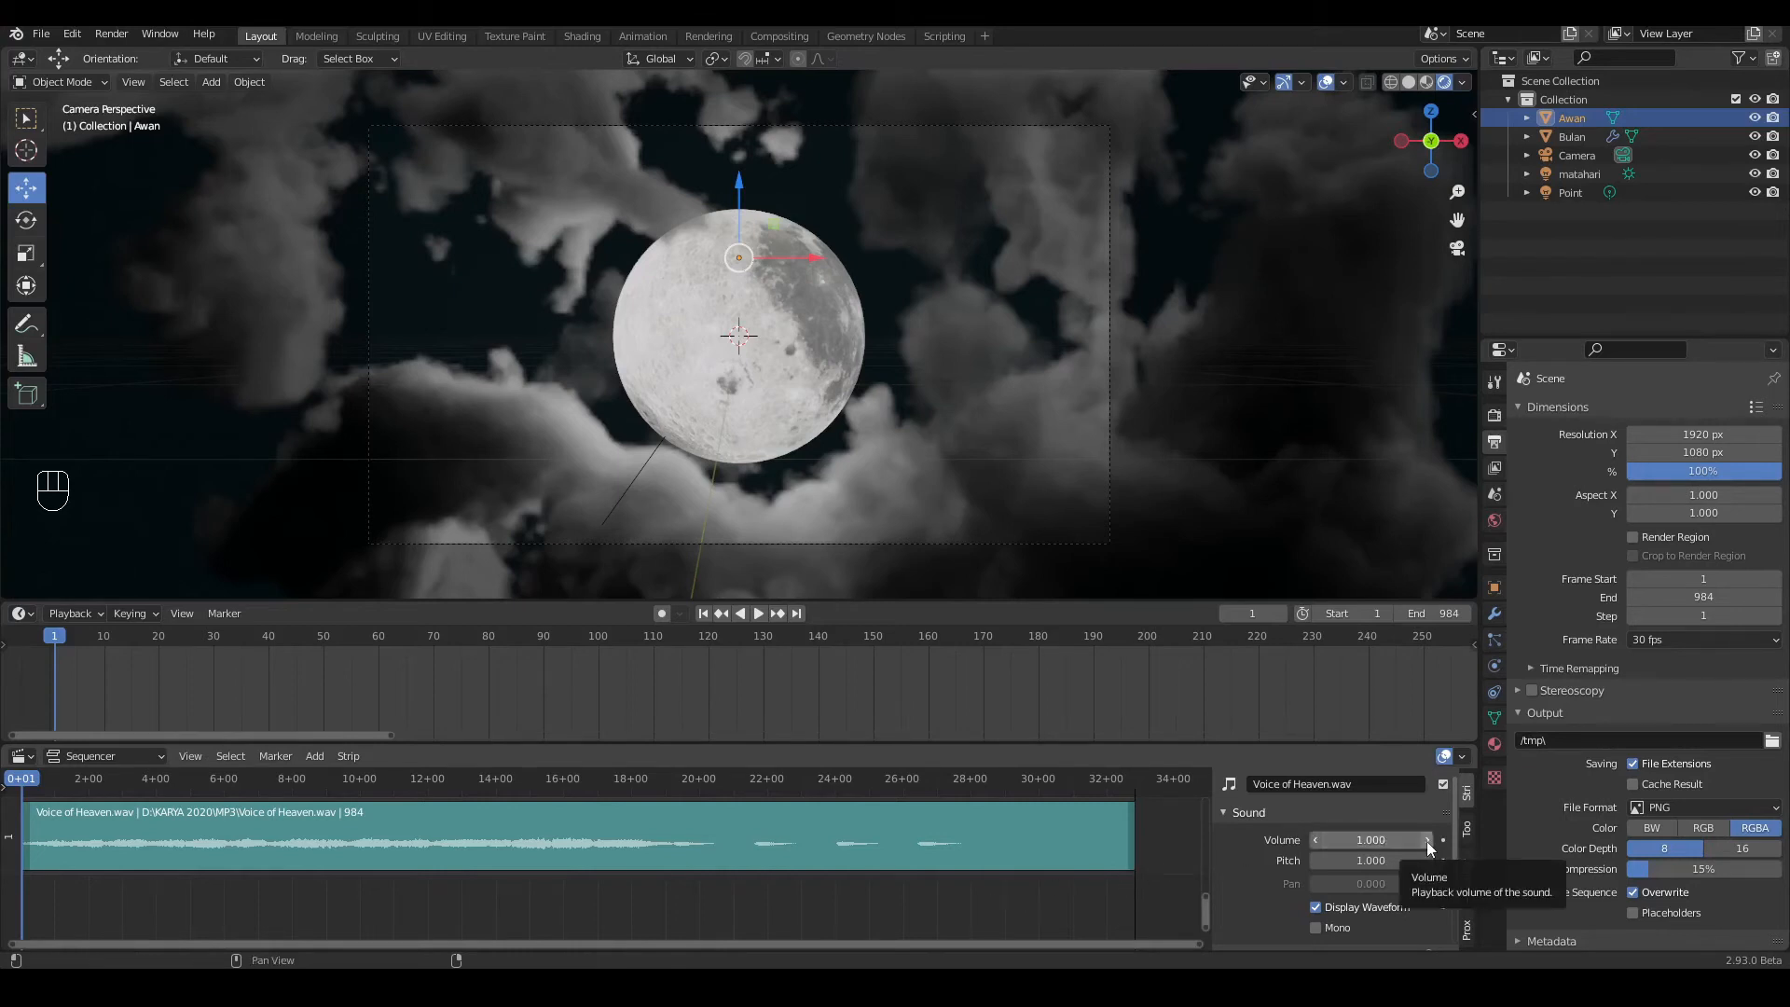
click(1427, 840)
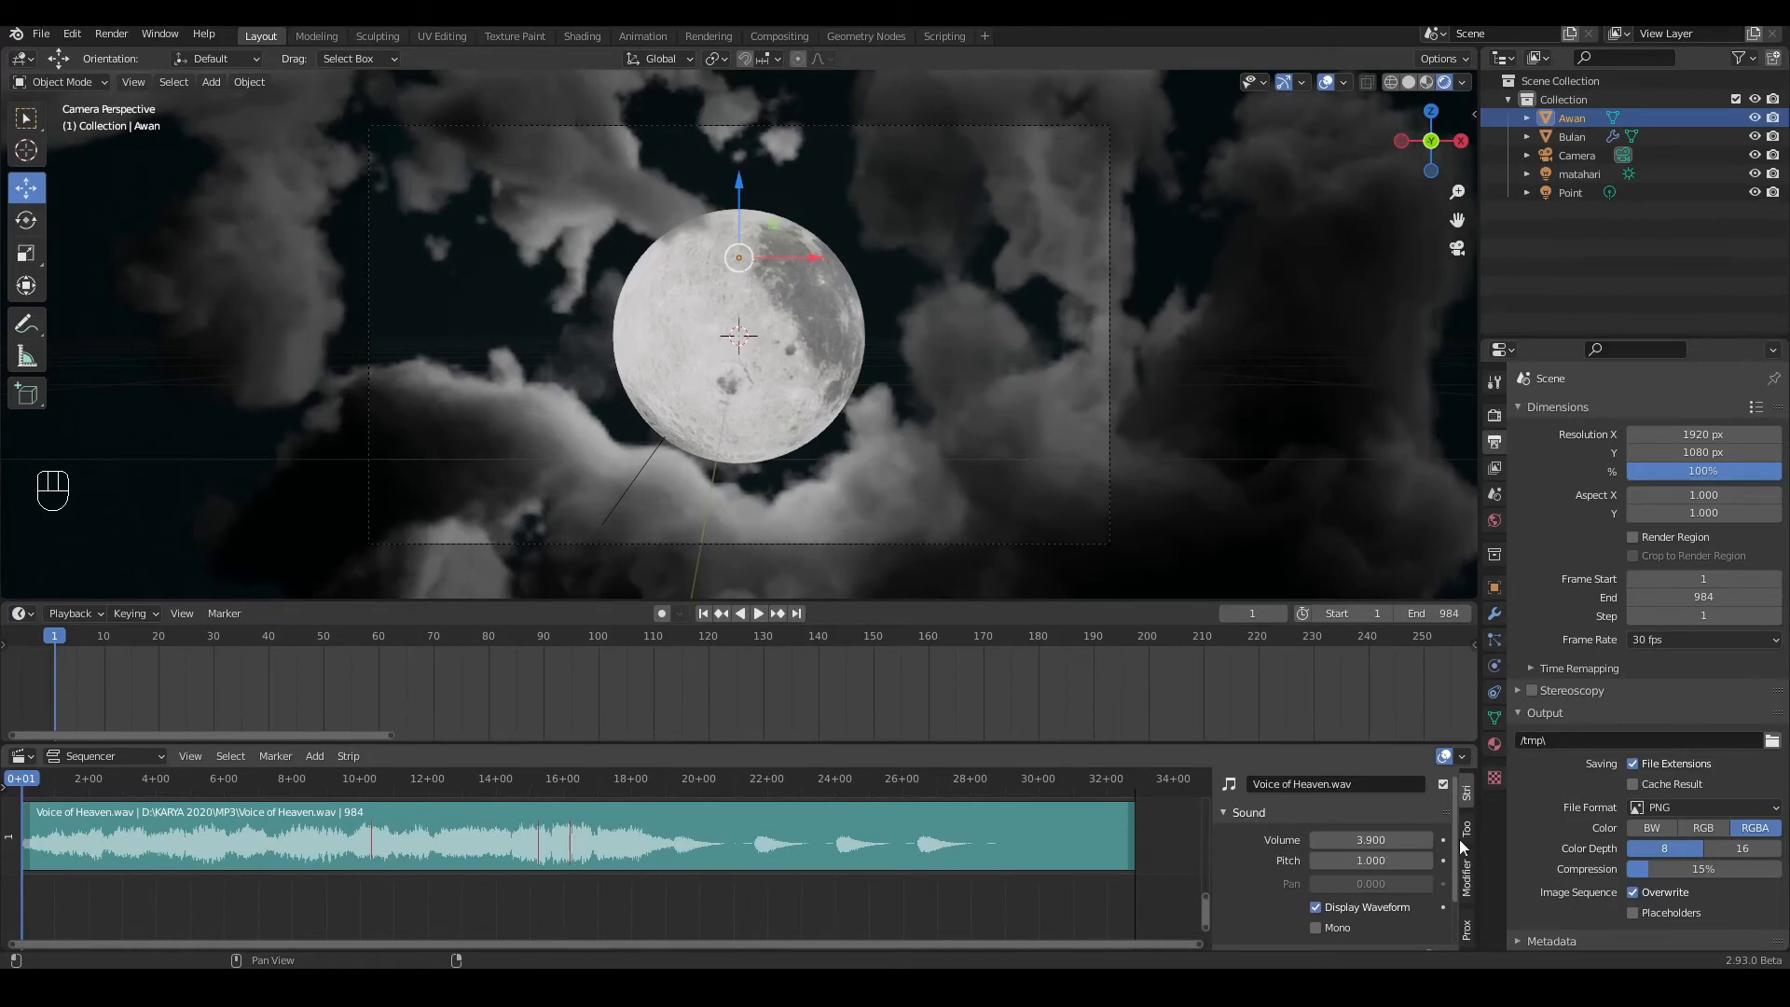
click(1426, 840)
click(1426, 841)
click(1427, 840)
click(1427, 840)
click(1427, 840)
click(1399, 840)
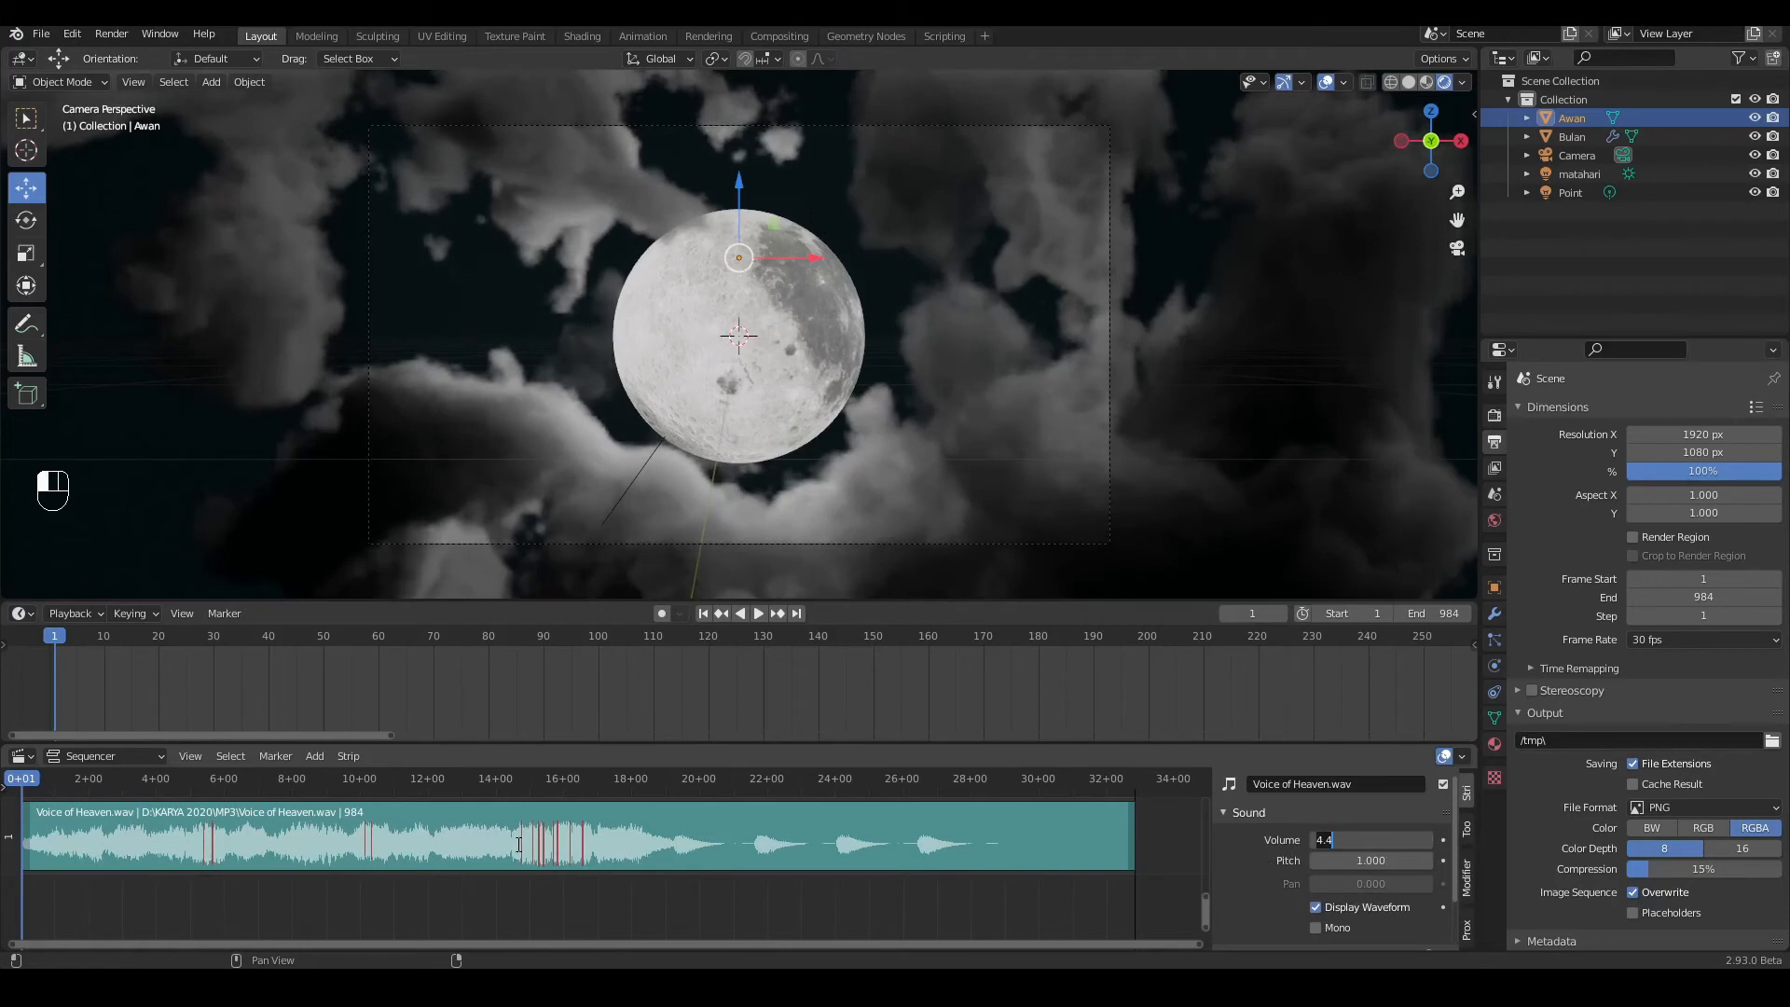
key(Return)
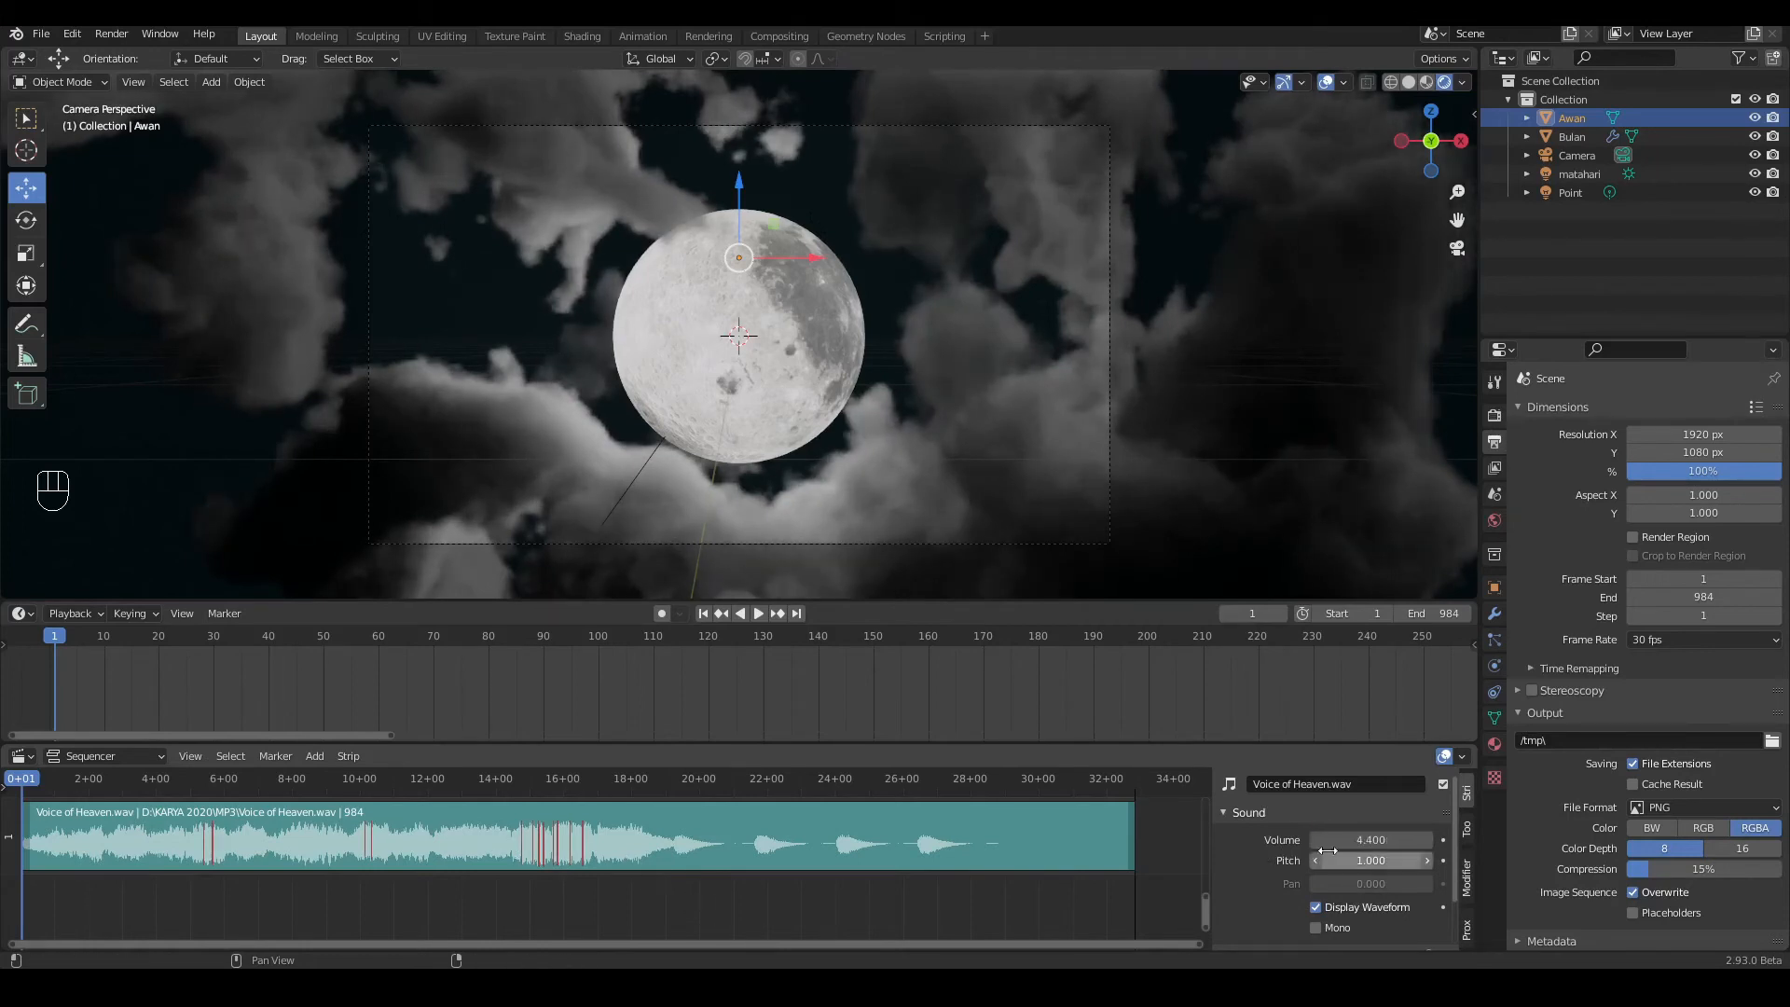
click(1317, 842)
click(1318, 842)
click(1317, 842)
click(1318, 843)
click(1318, 842)
click(1318, 842)
click(1318, 842)
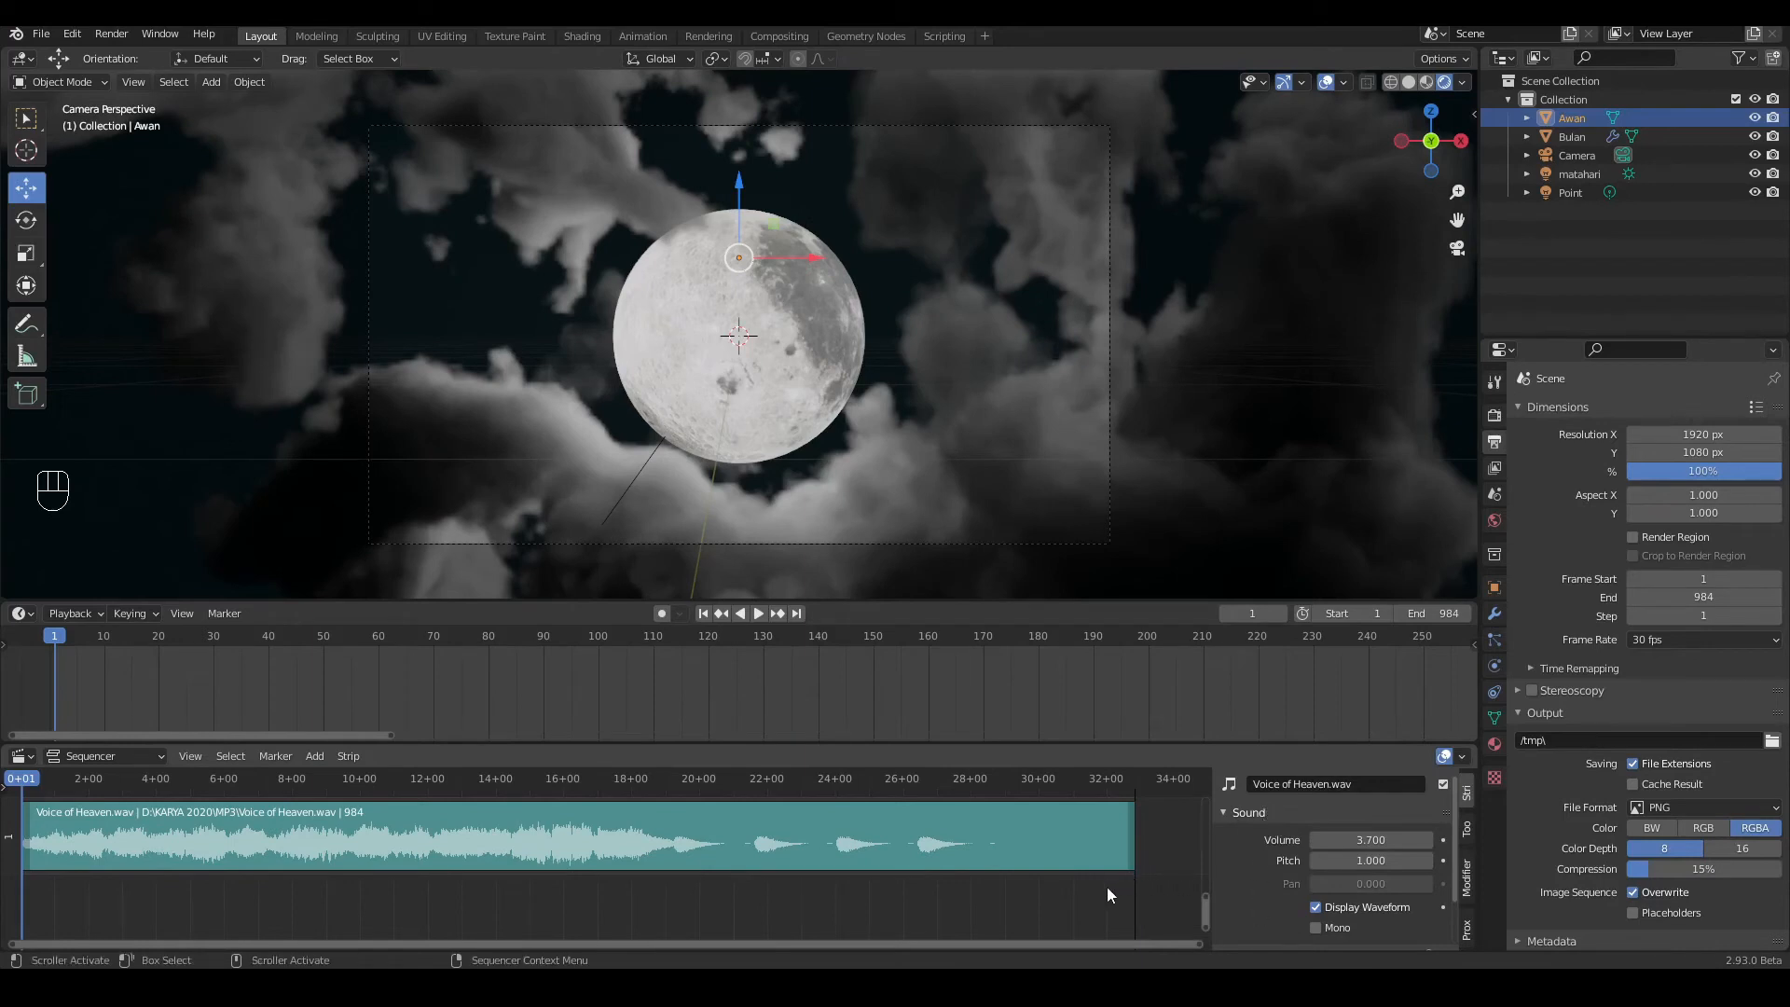
key(n)
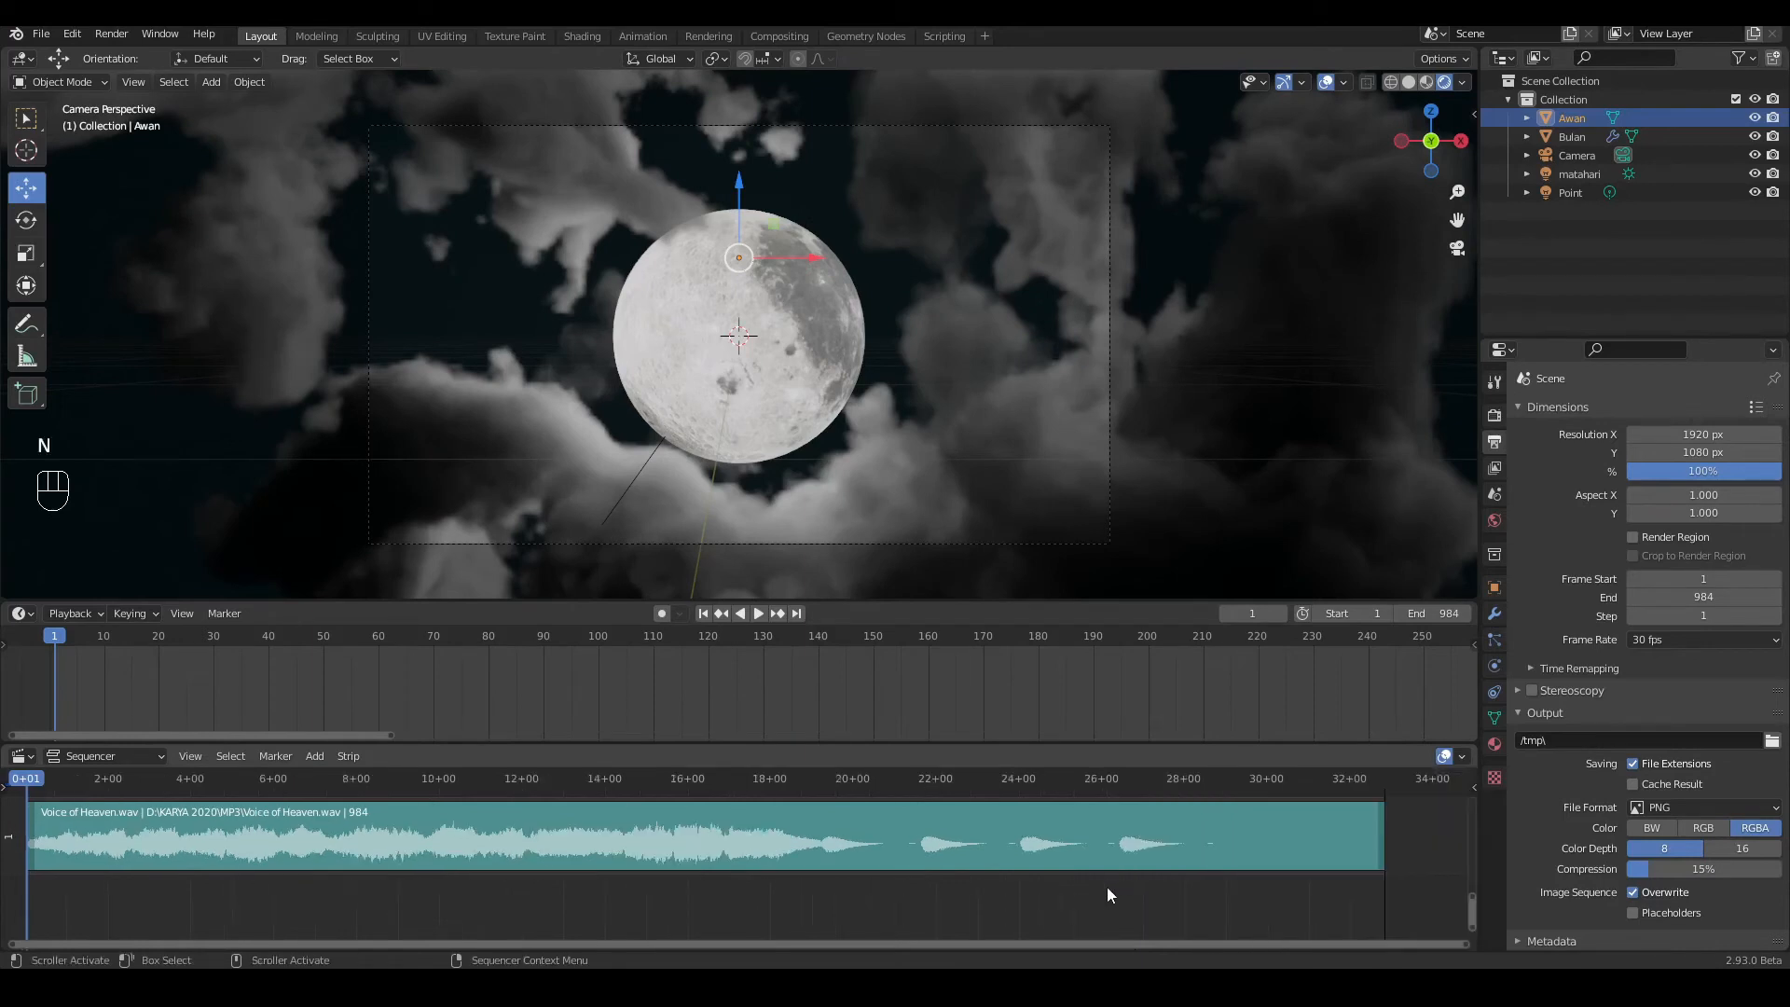
Step: Play back the animation with its music and return to the first frame
click(758, 614)
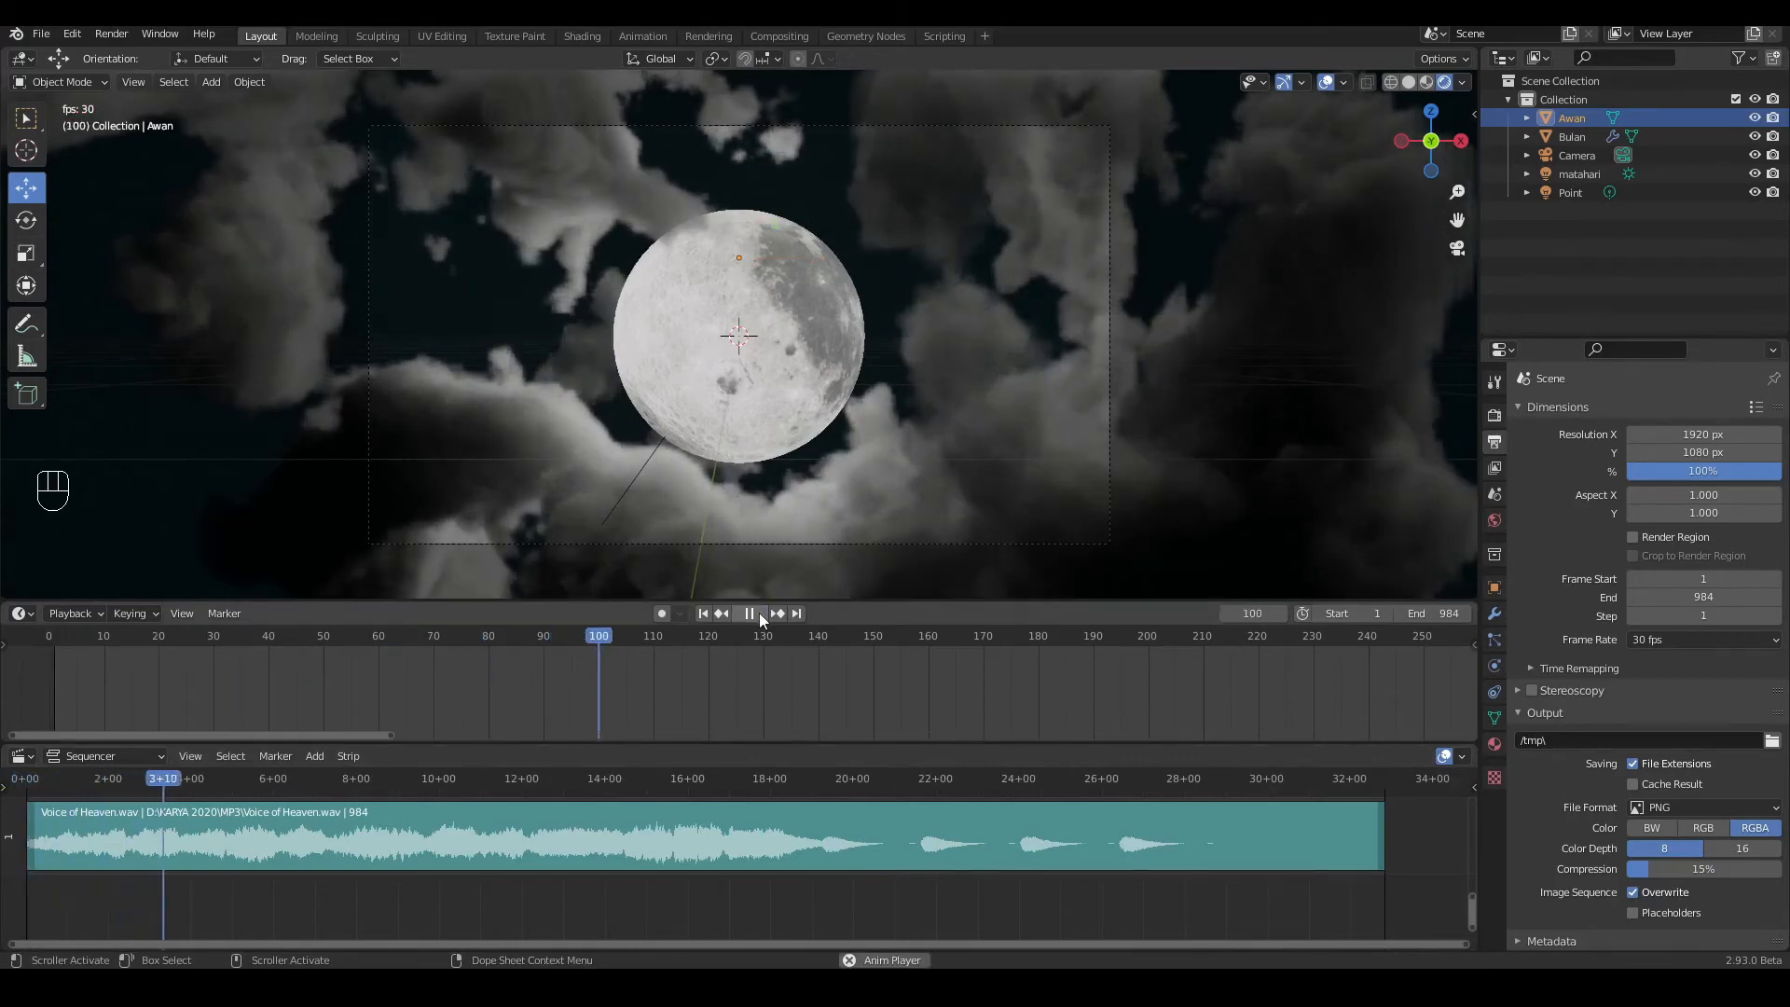
click(759, 613)
click(703, 614)
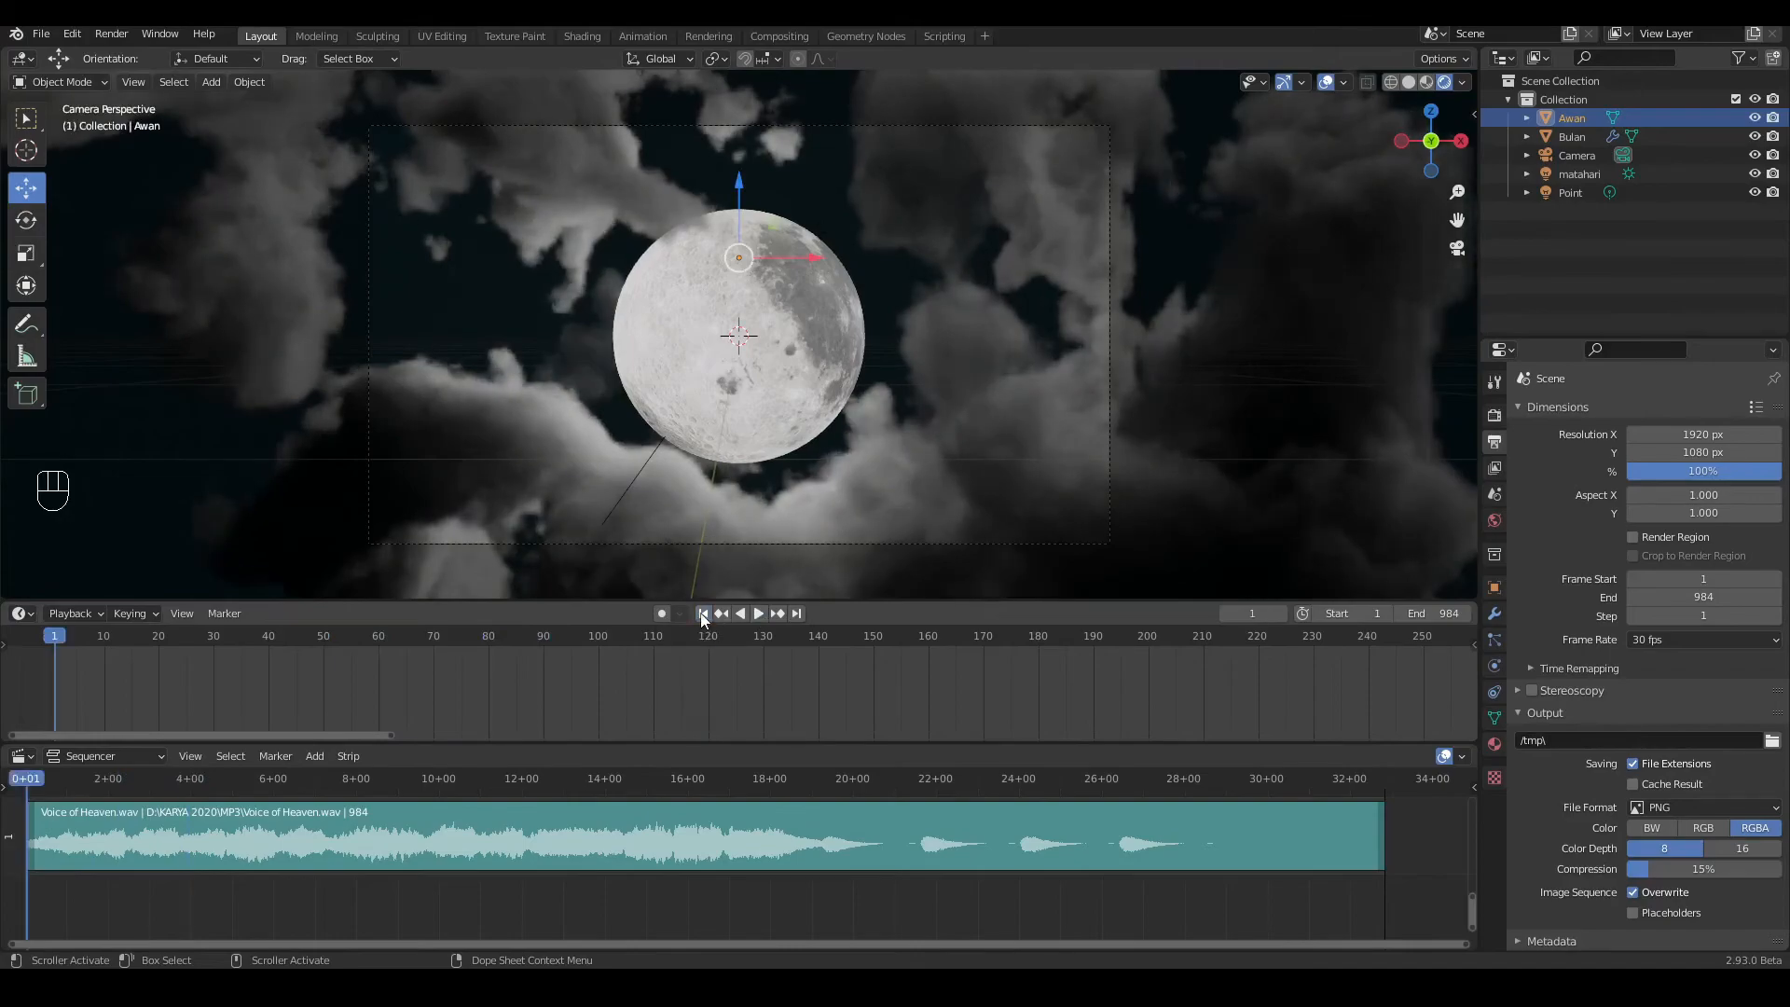
key(F12)
key(Escape)
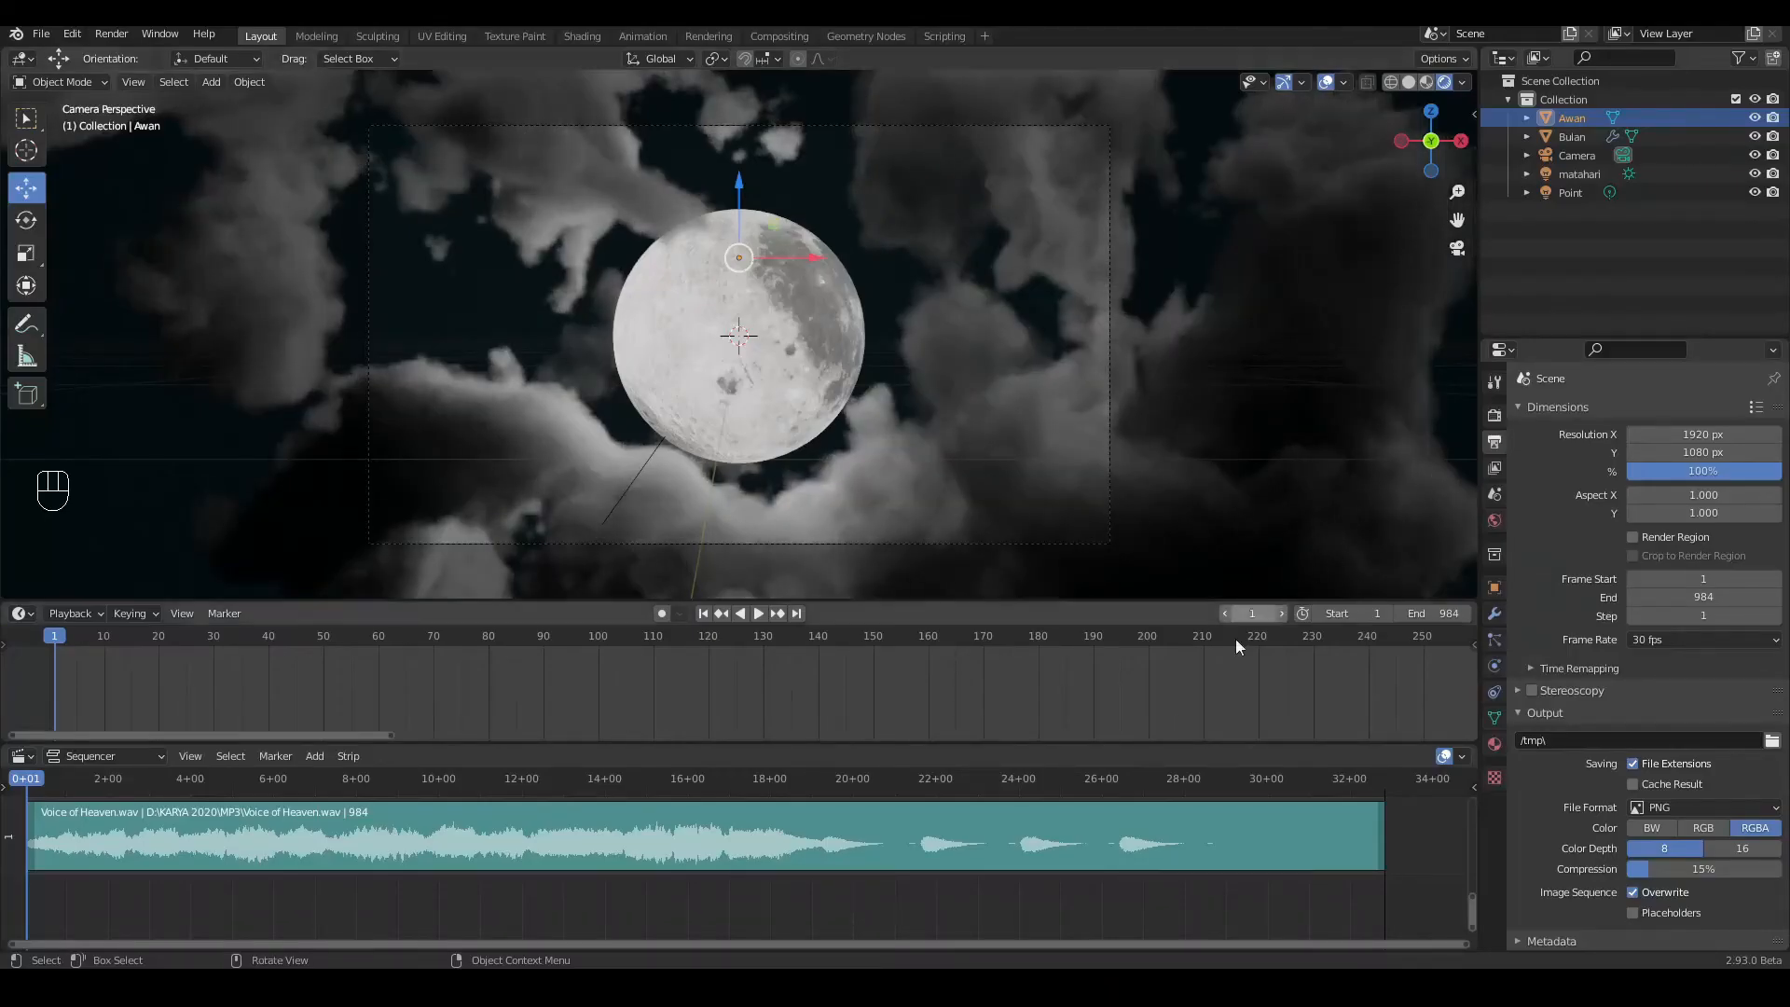
Step: Change the Video Sequencer area to a Shader Editor and enlarge it, leaving a narrow timeline above it
drag(1198, 740, 1196, 803)
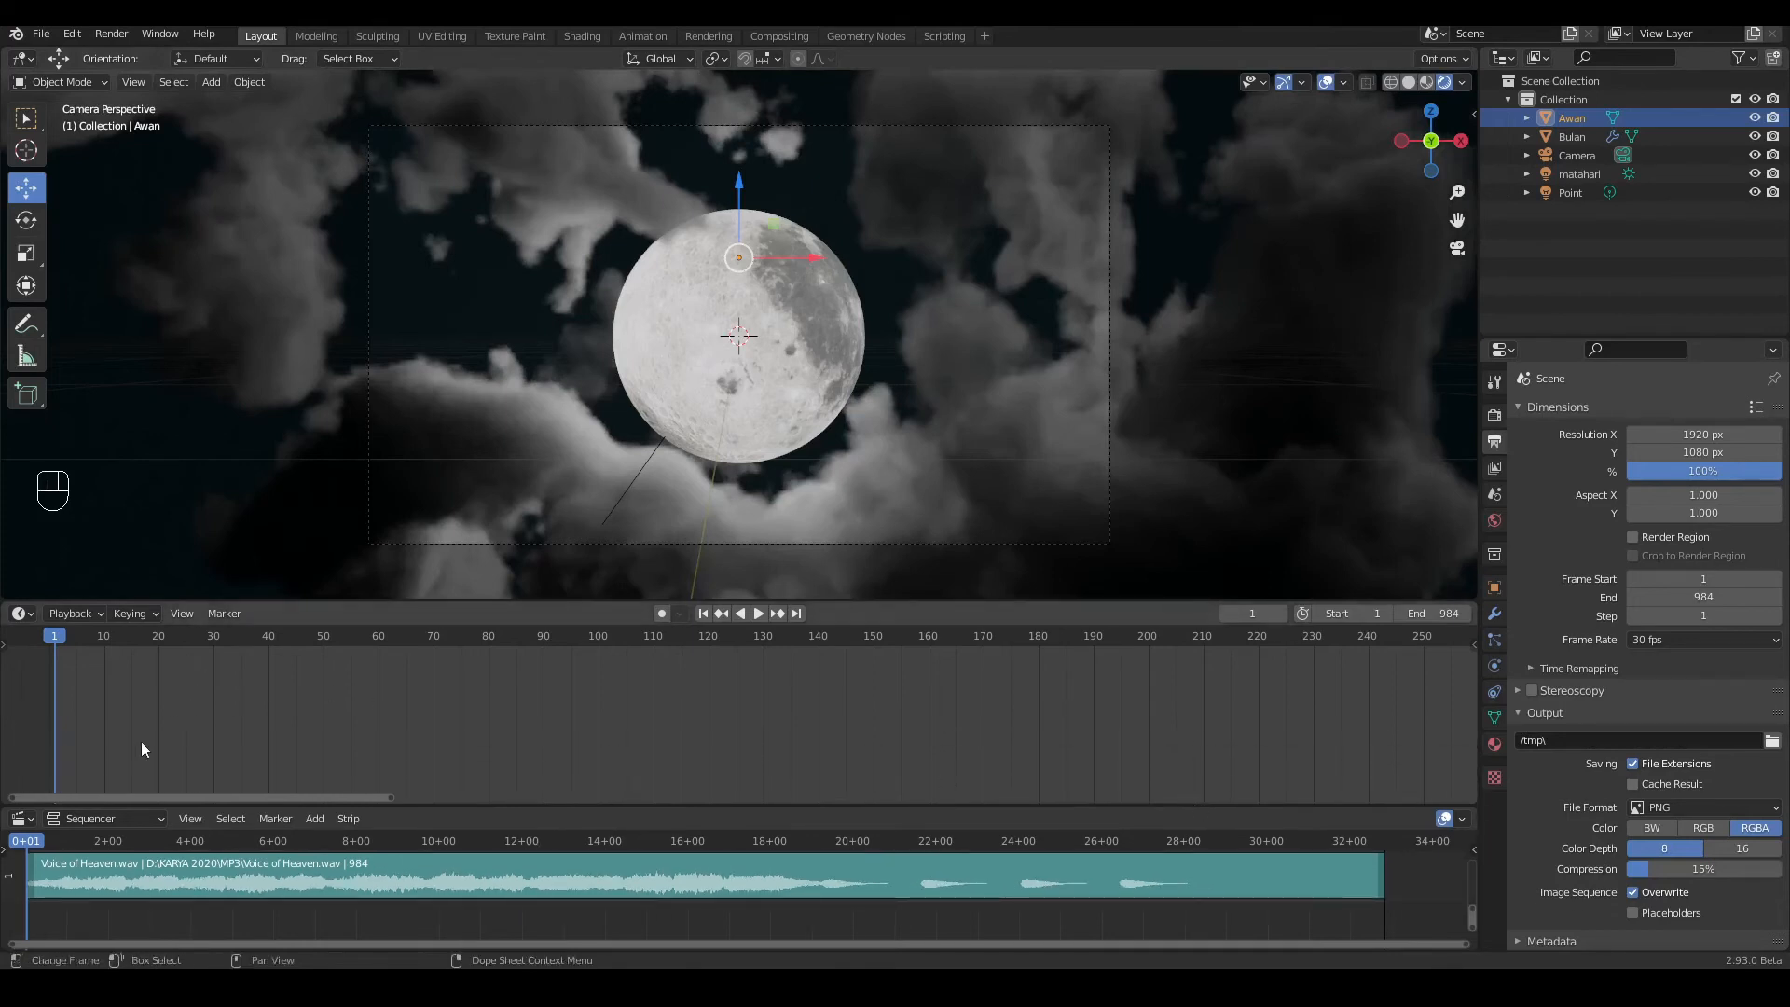
click(21, 820)
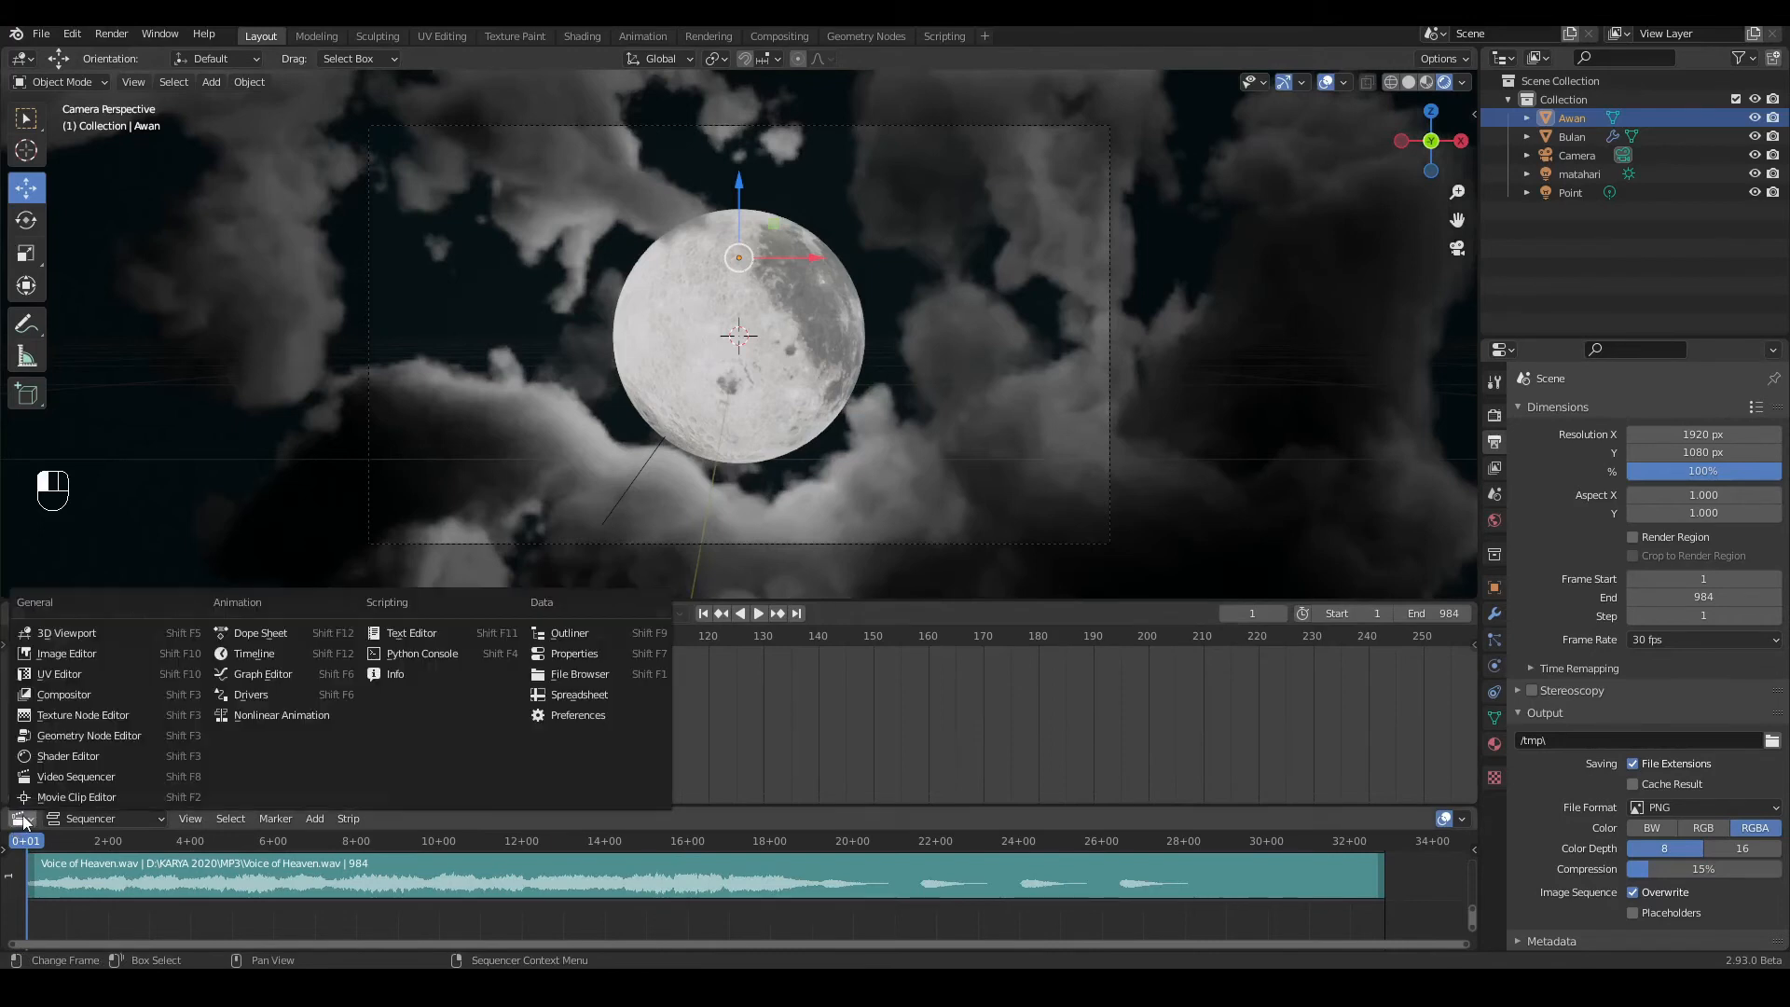
click(50, 759)
drag(981, 806, 1012, 628)
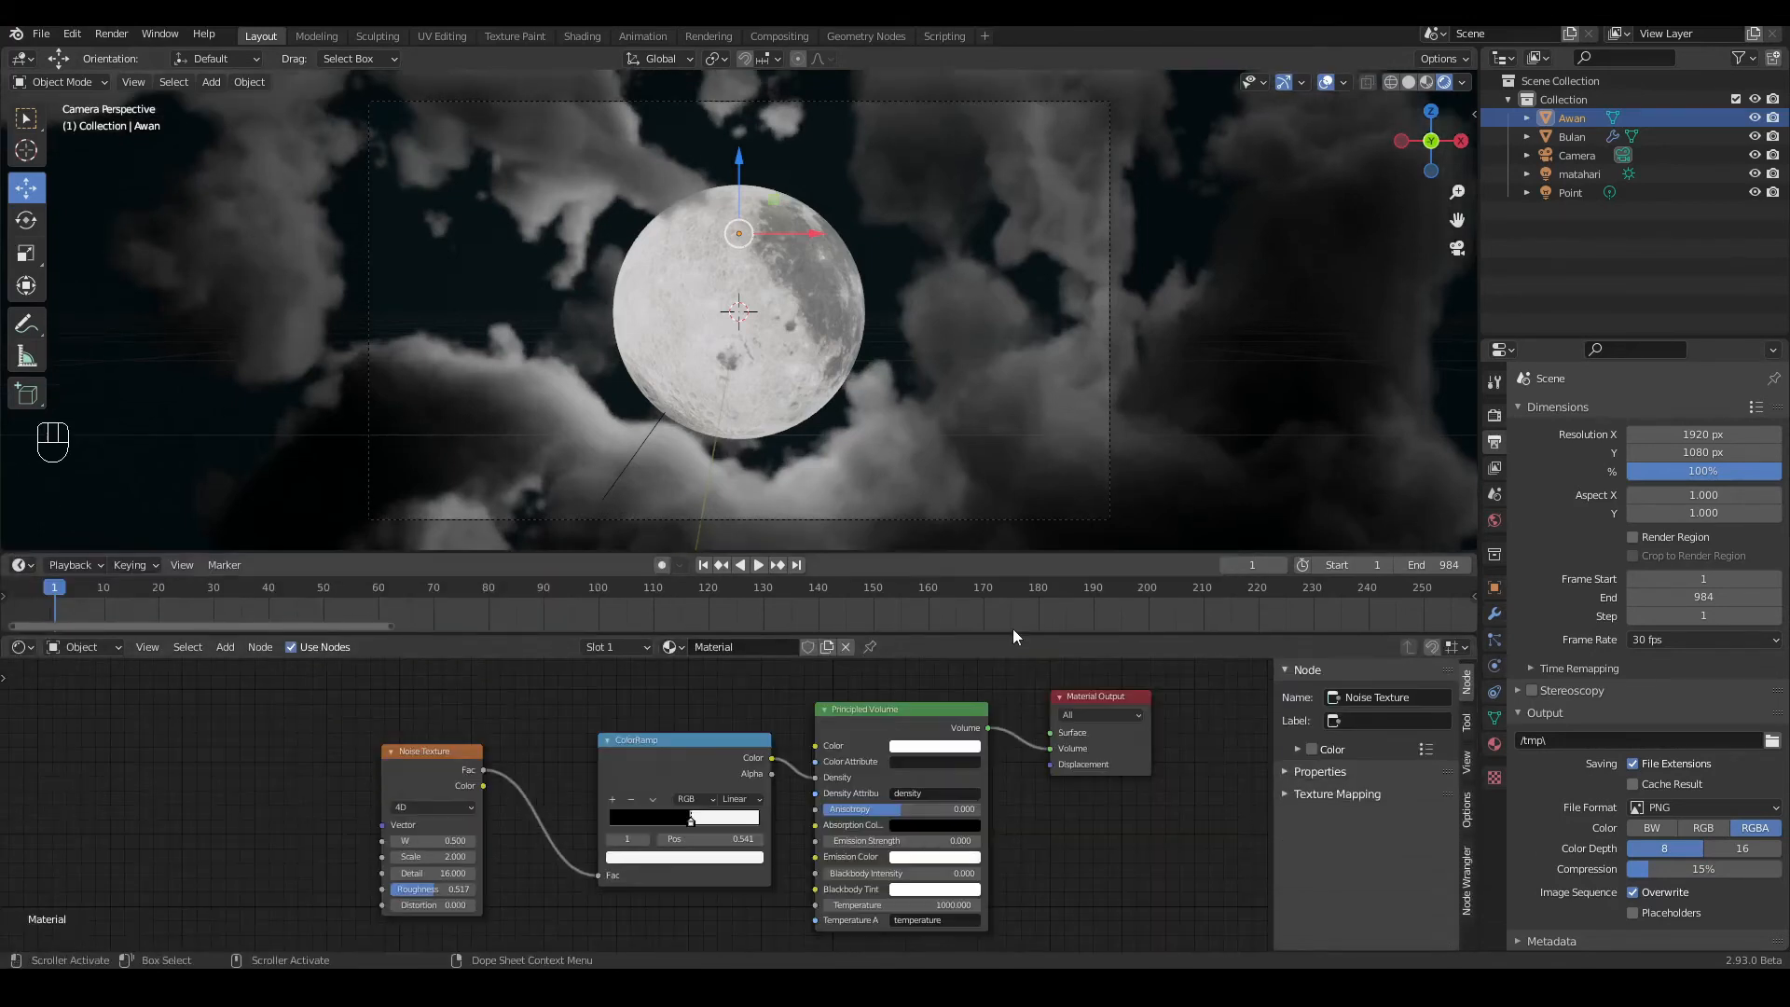
Step: Set the Noise Texture's W value to 1.1 in the cloud material and keyframe it at frame 1
scroll(517, 849, up, 3)
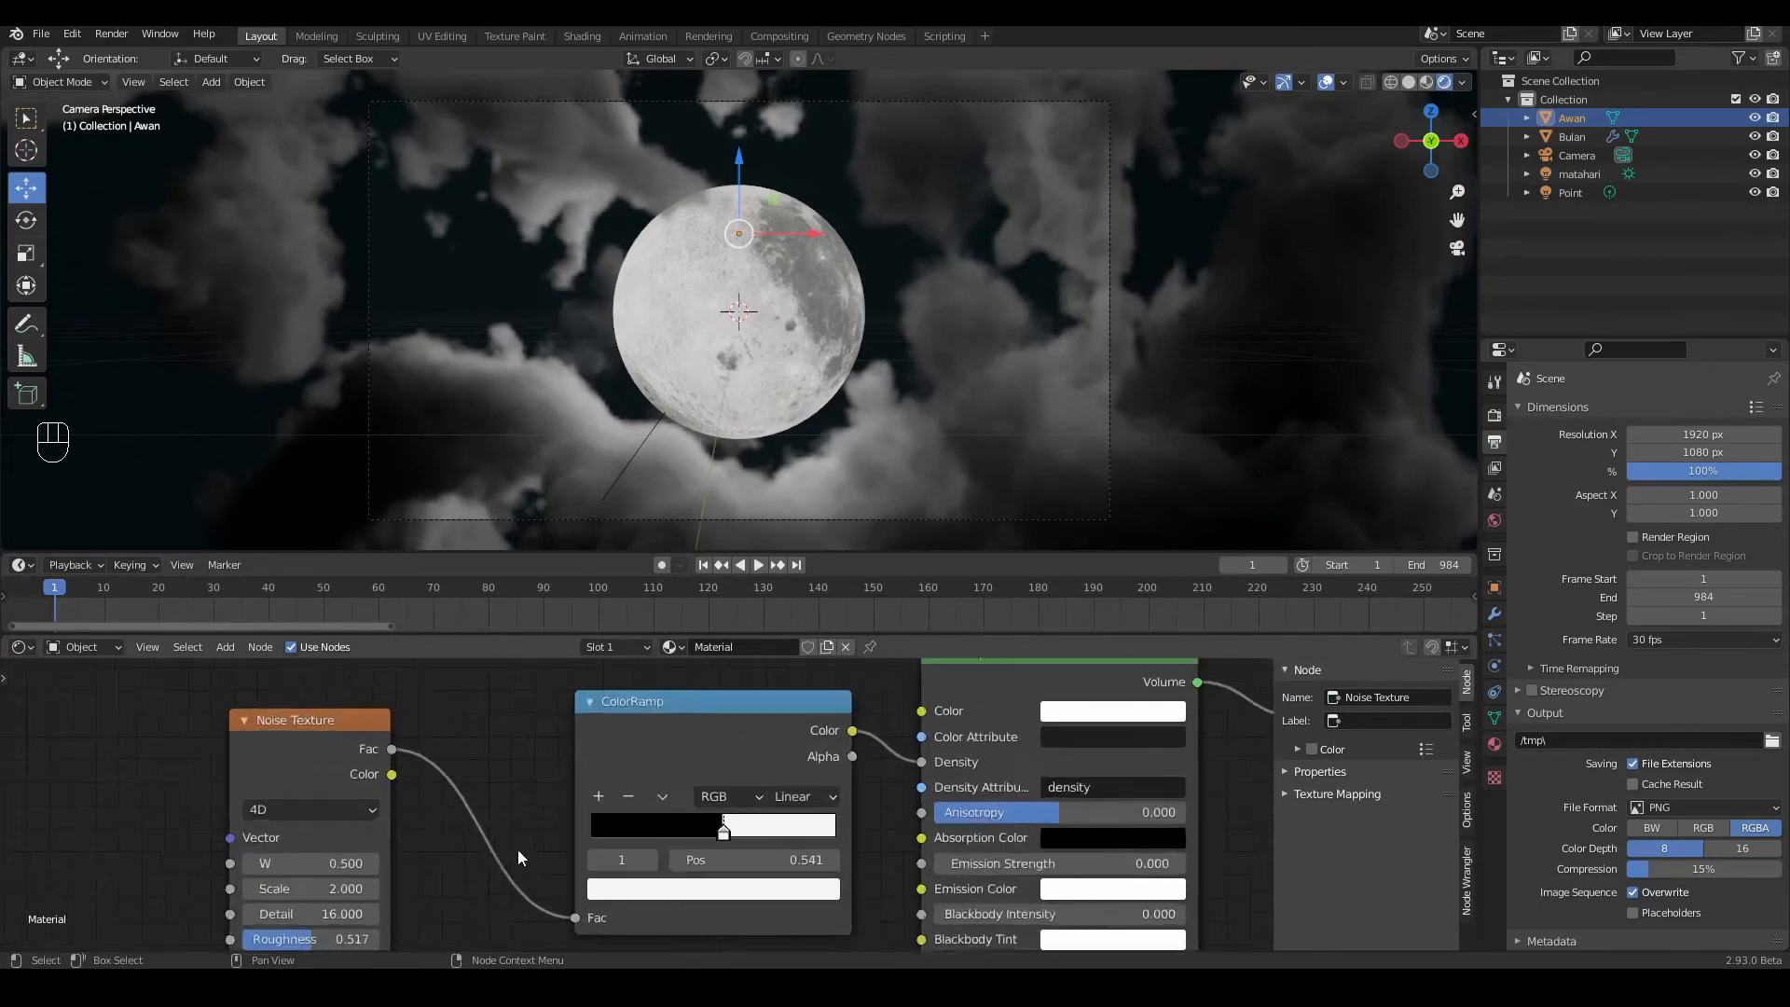
middle_drag(474, 783, 729, 768)
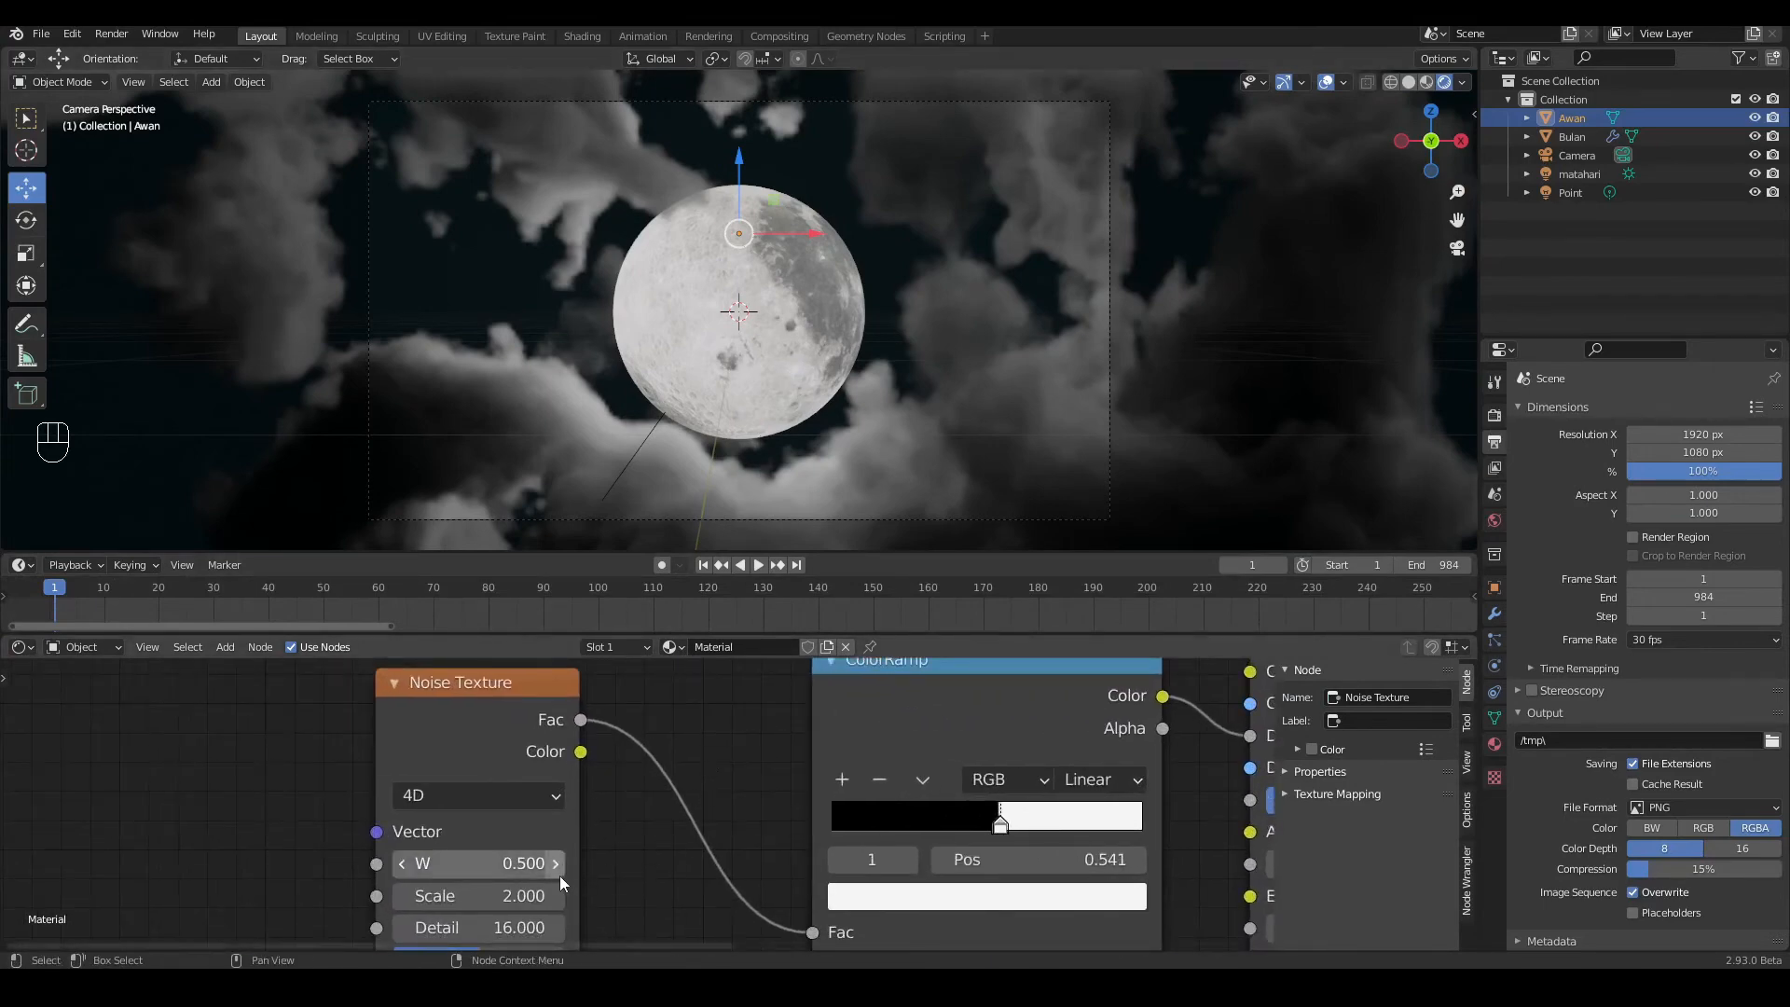
click(774, 866)
click(774, 865)
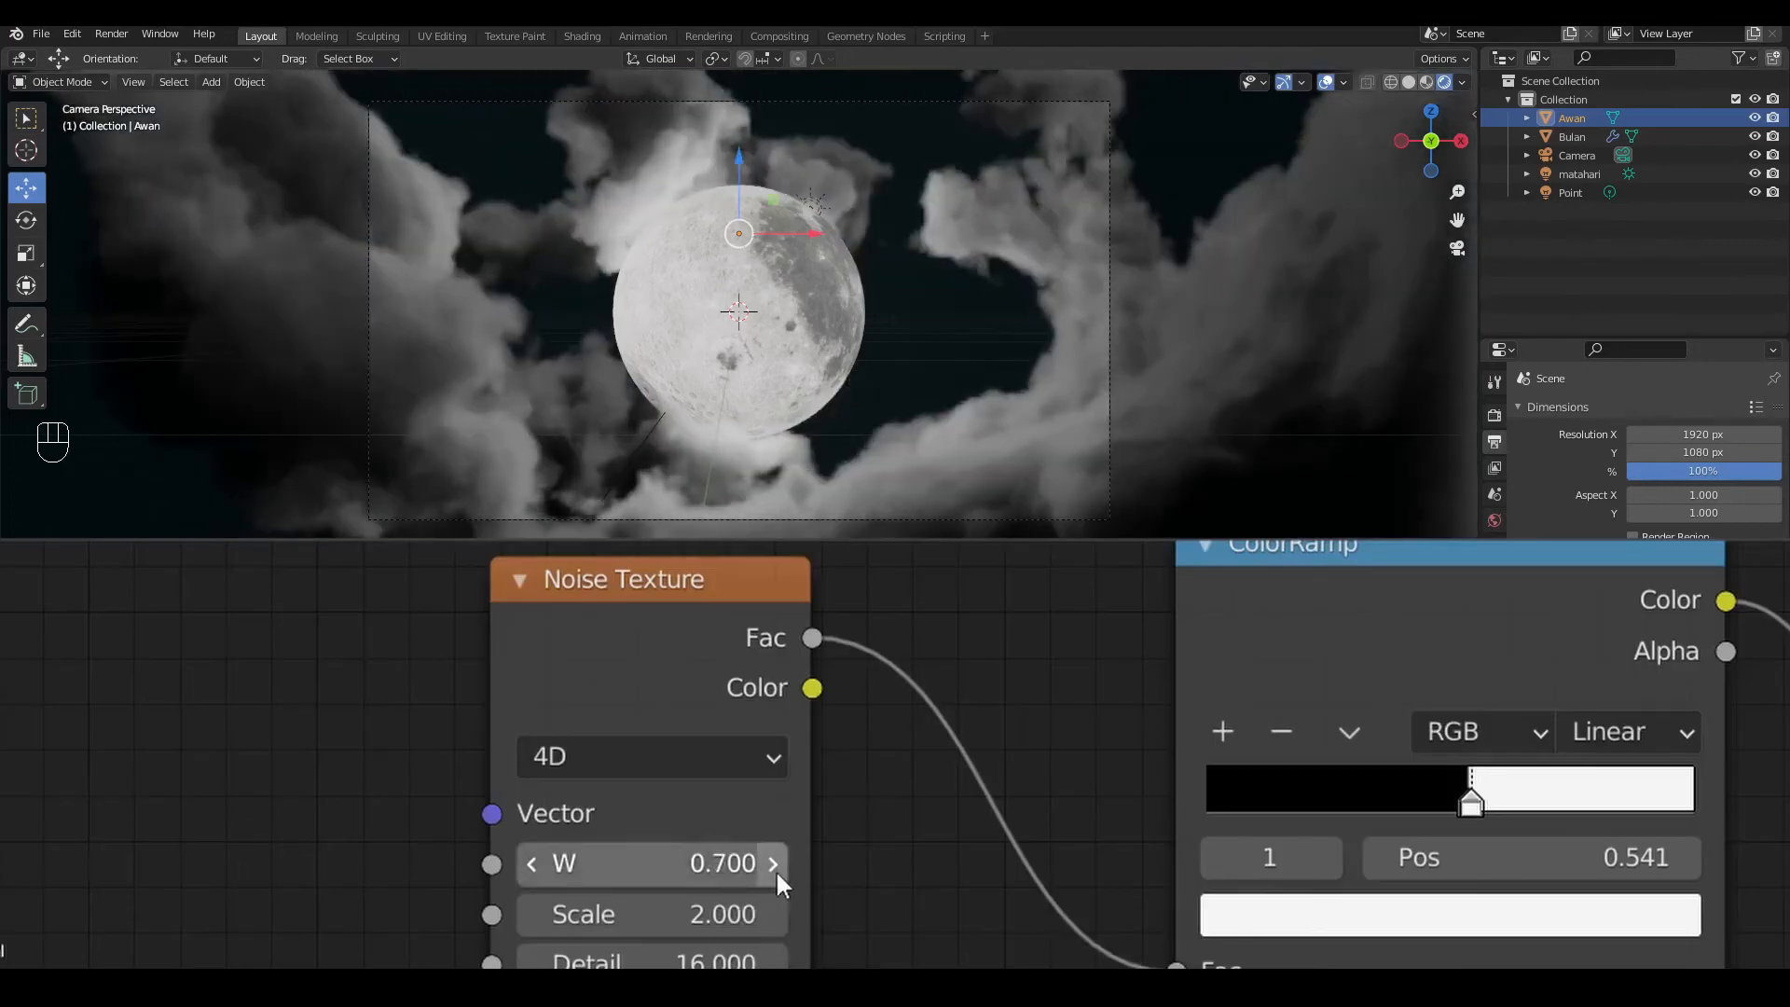
click(774, 865)
click(774, 865)
click(774, 865)
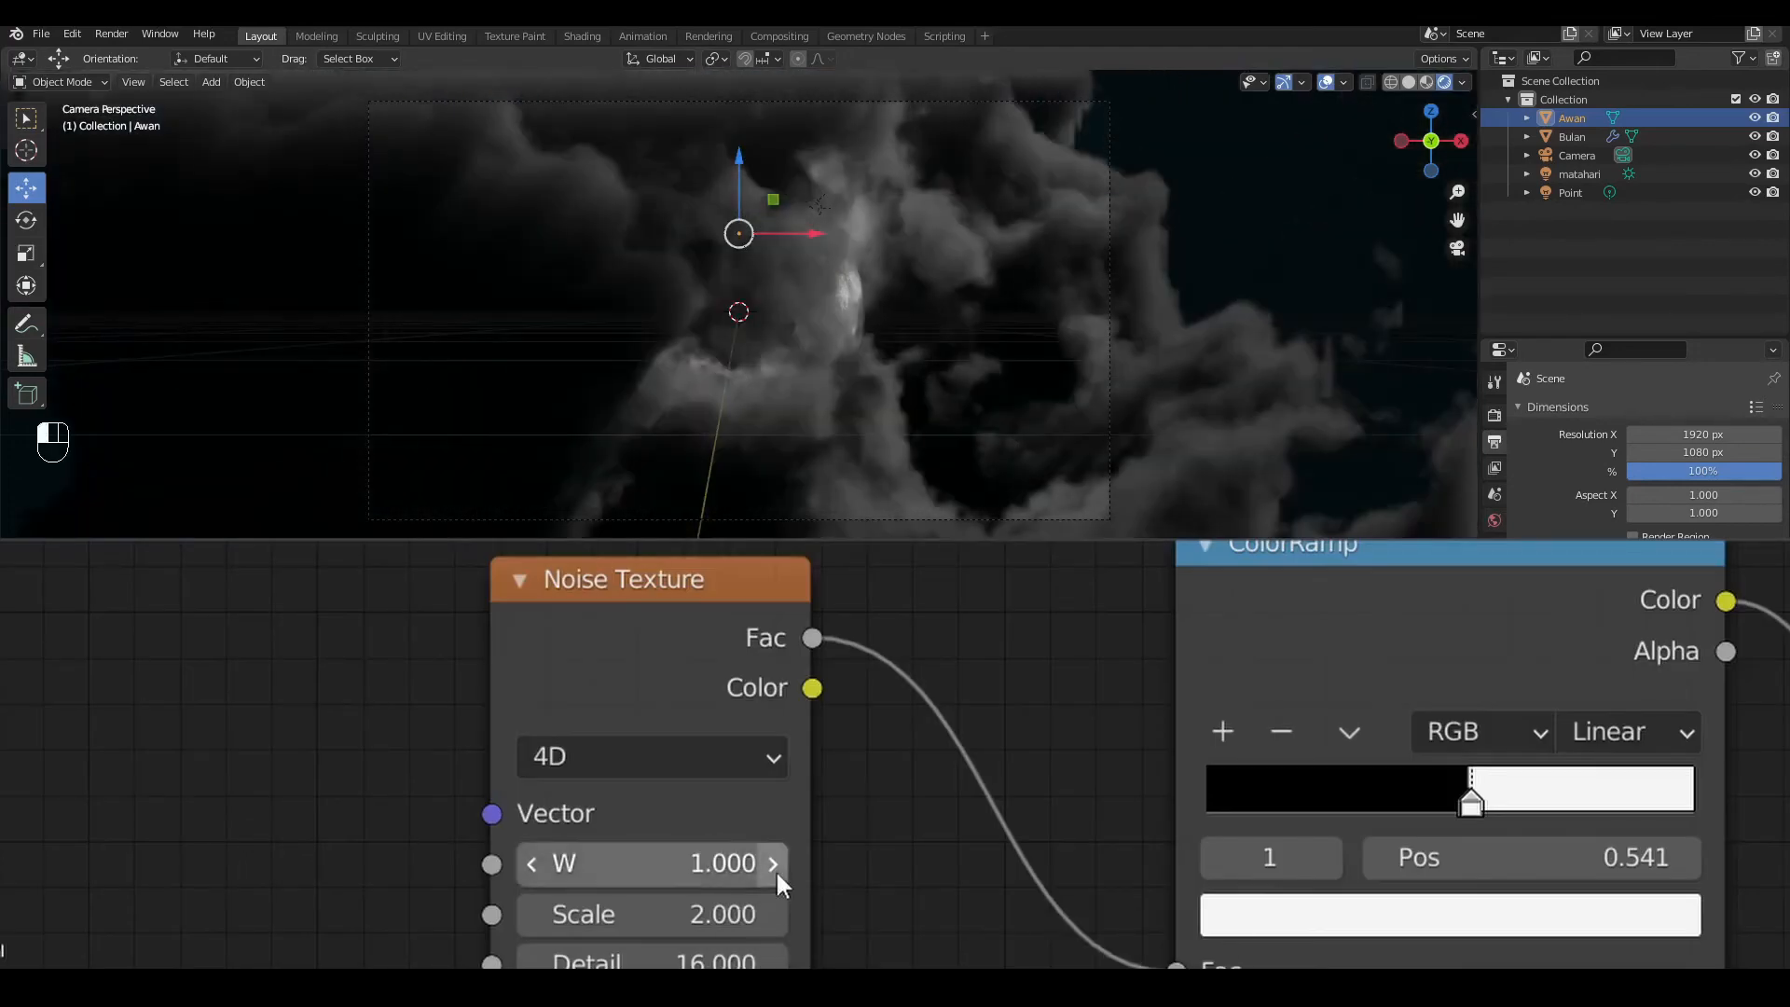
click(774, 865)
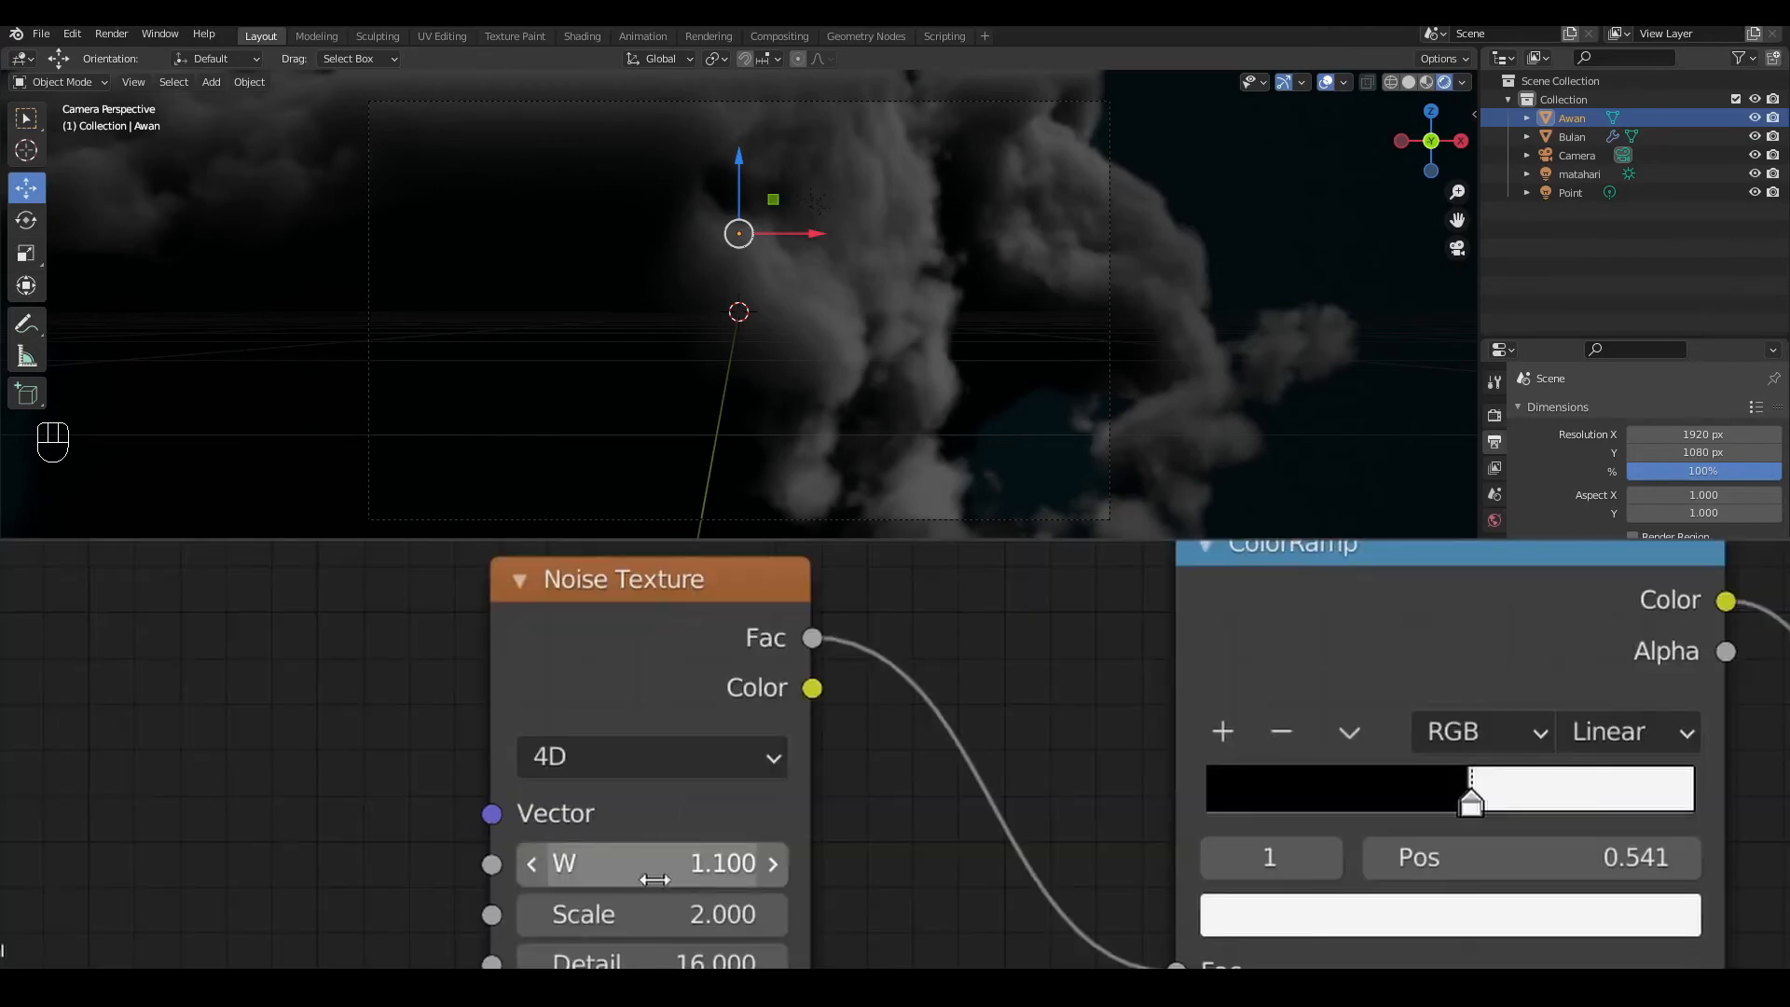
right_click(709, 866)
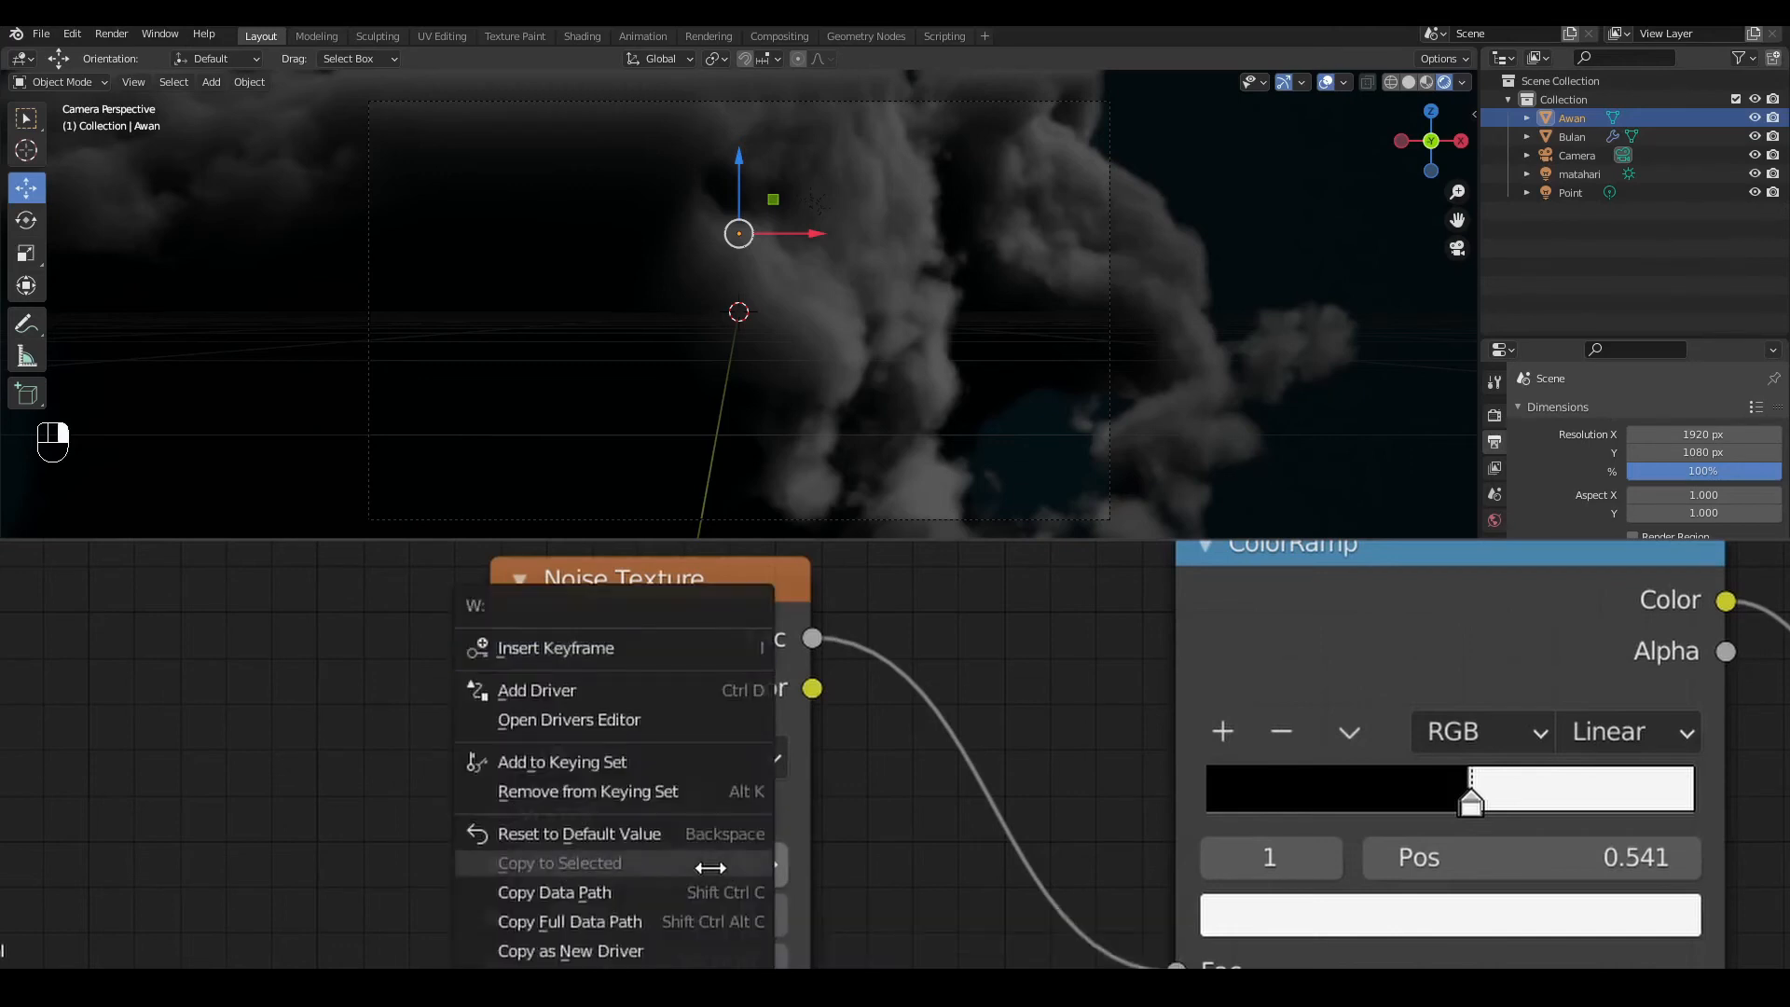
click(605, 649)
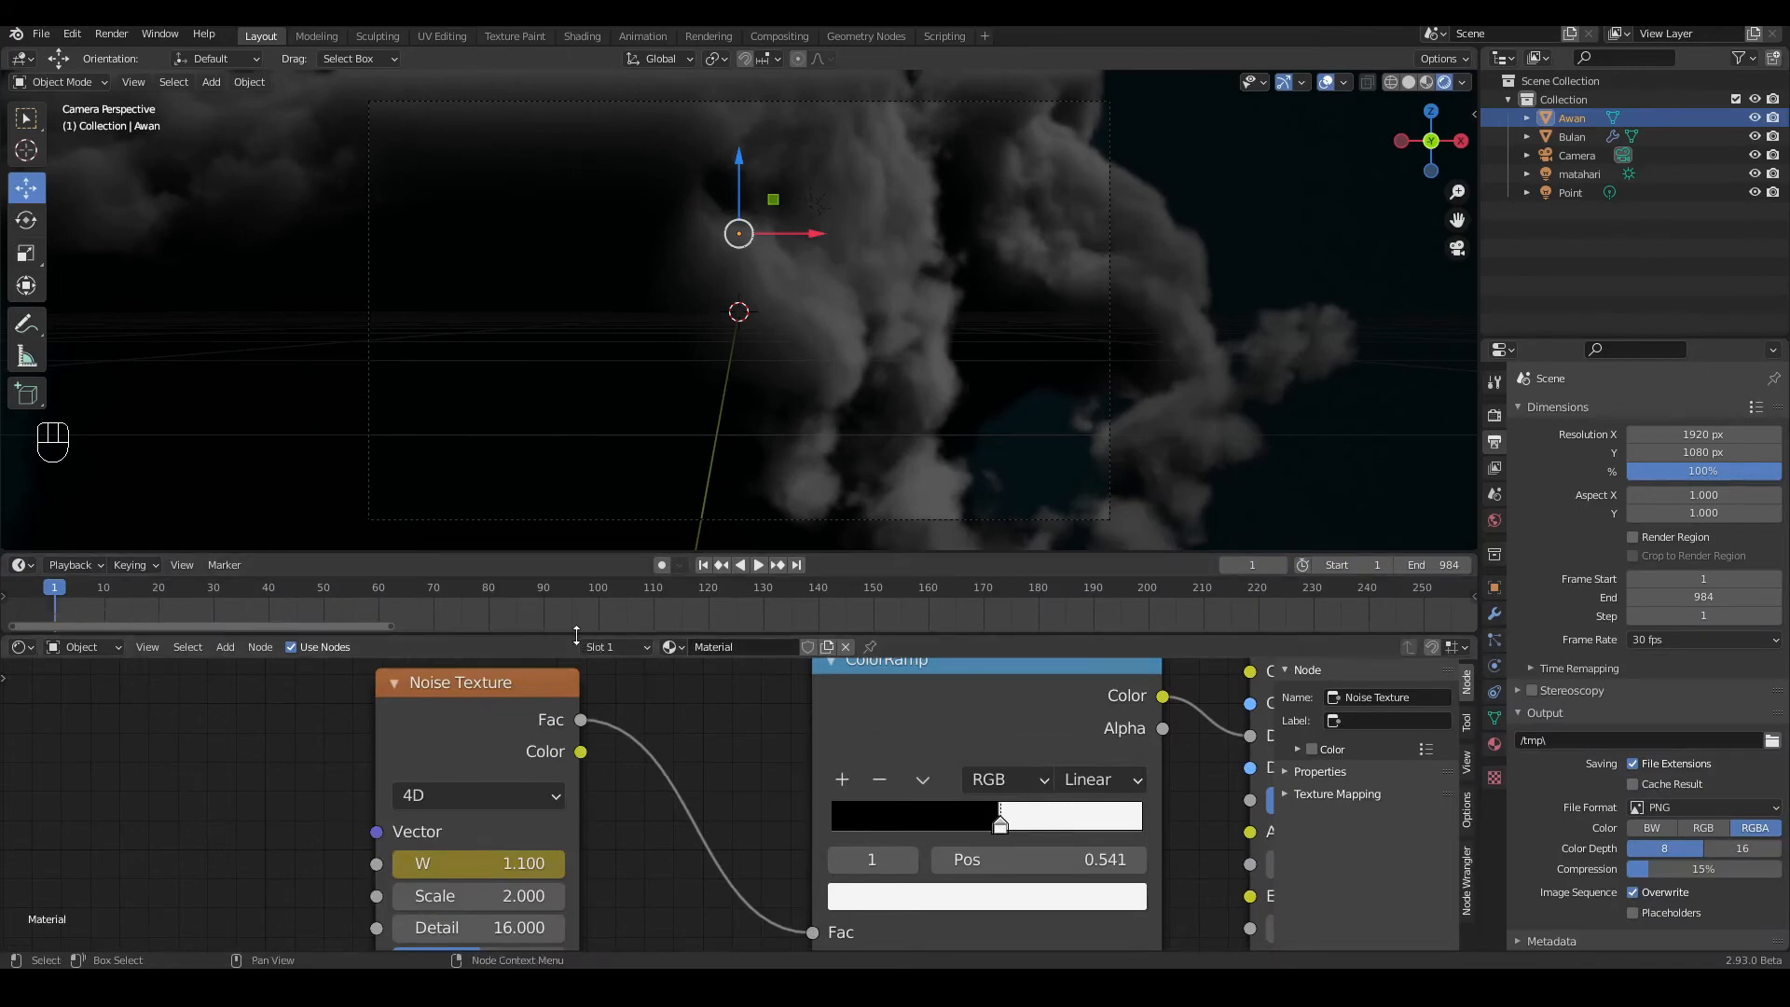
Step: Go to the last frame, 984, set the Noise Texture's W value to 0.5 and insert a keyframe for it
drag(594, 640, 597, 674)
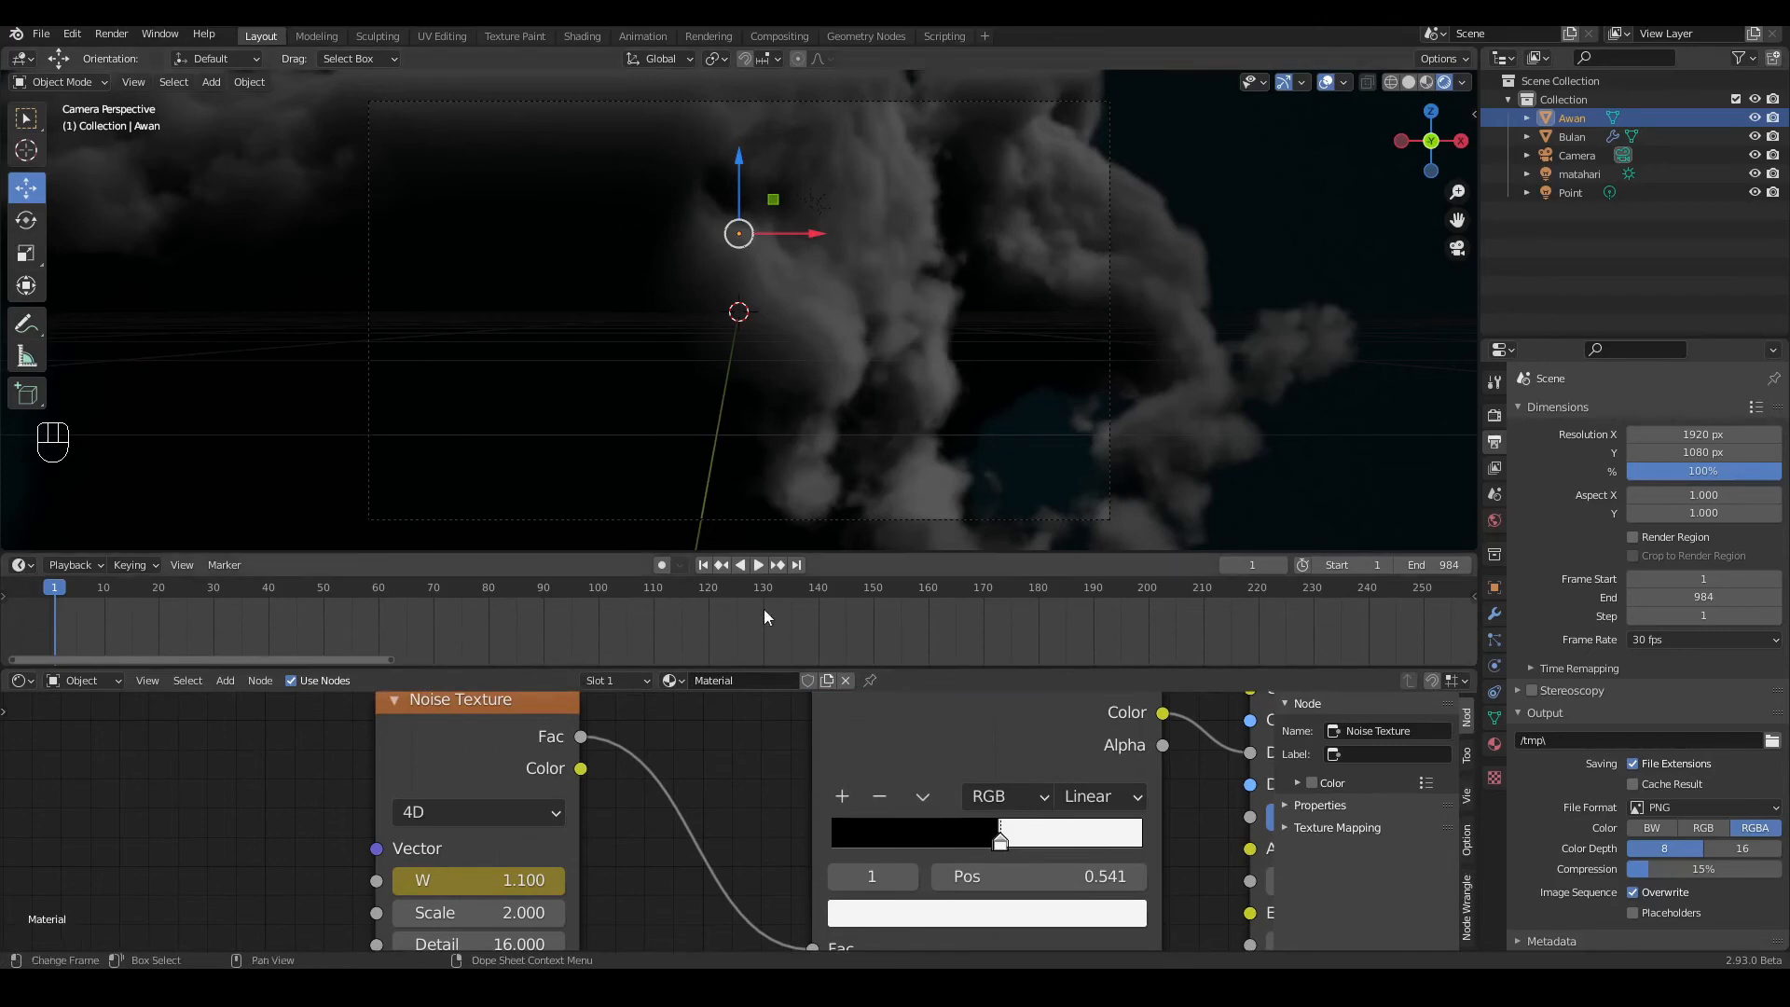
click(798, 566)
drag(388, 660, 1746, 706)
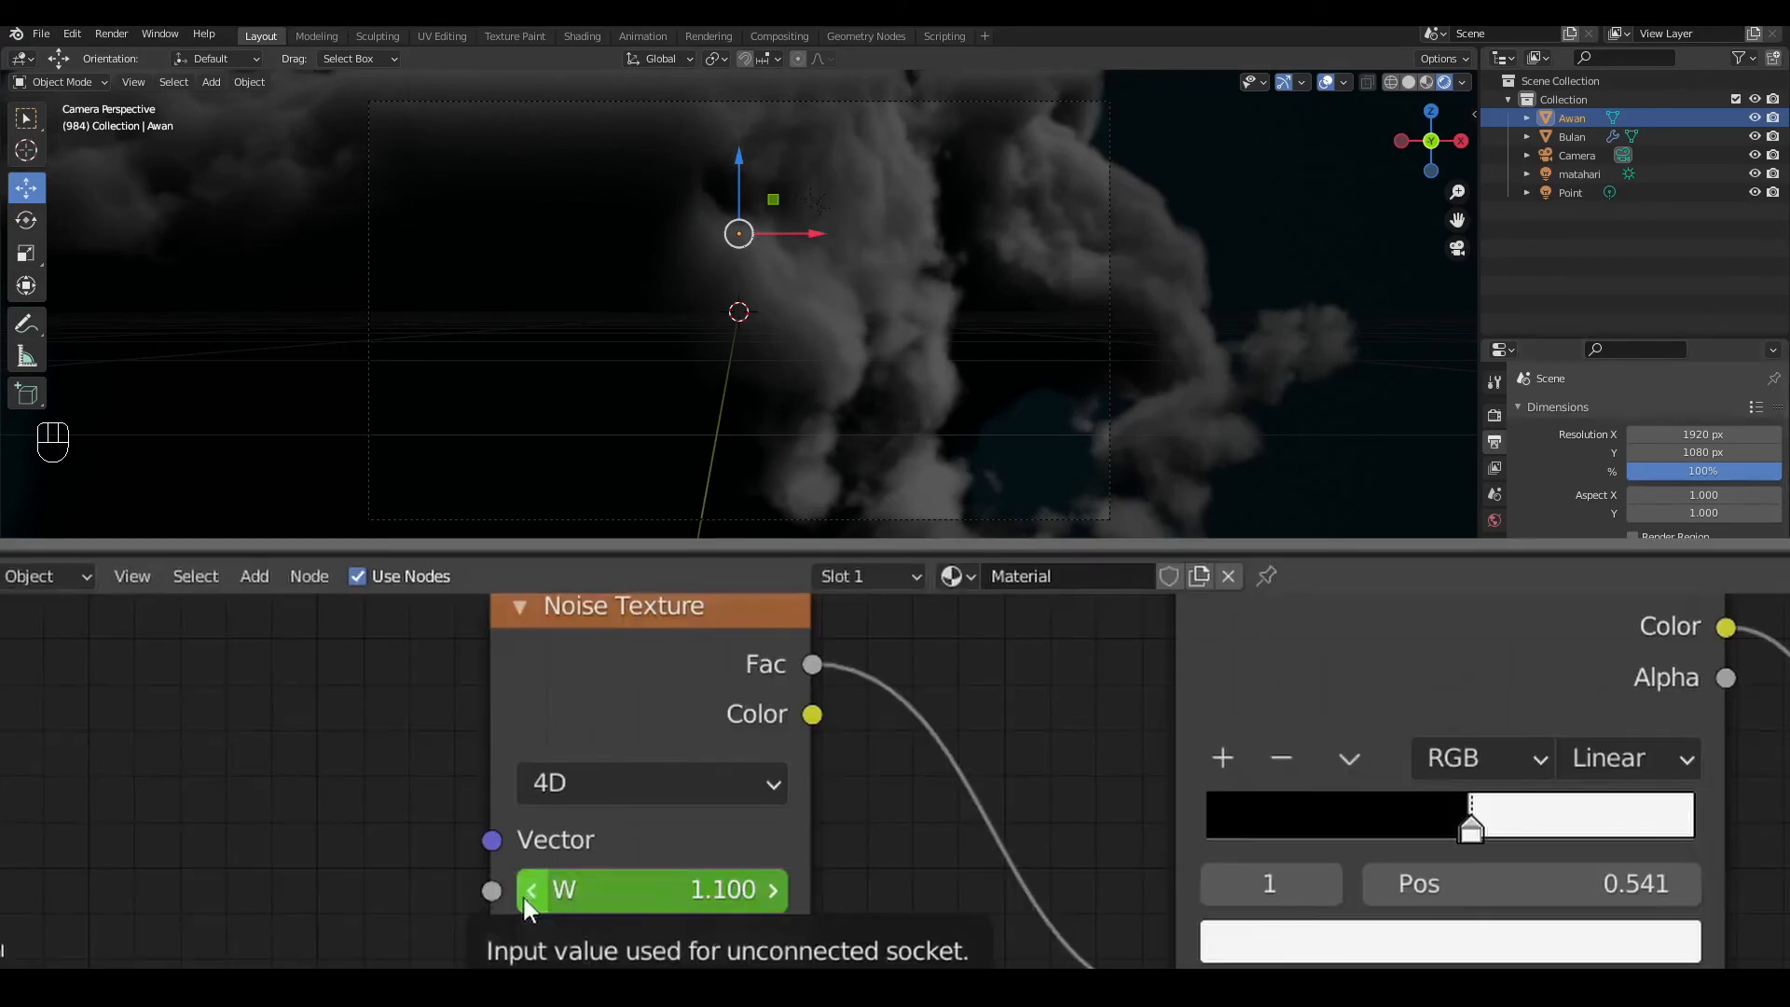
click(524, 898)
click(524, 898)
click(524, 898)
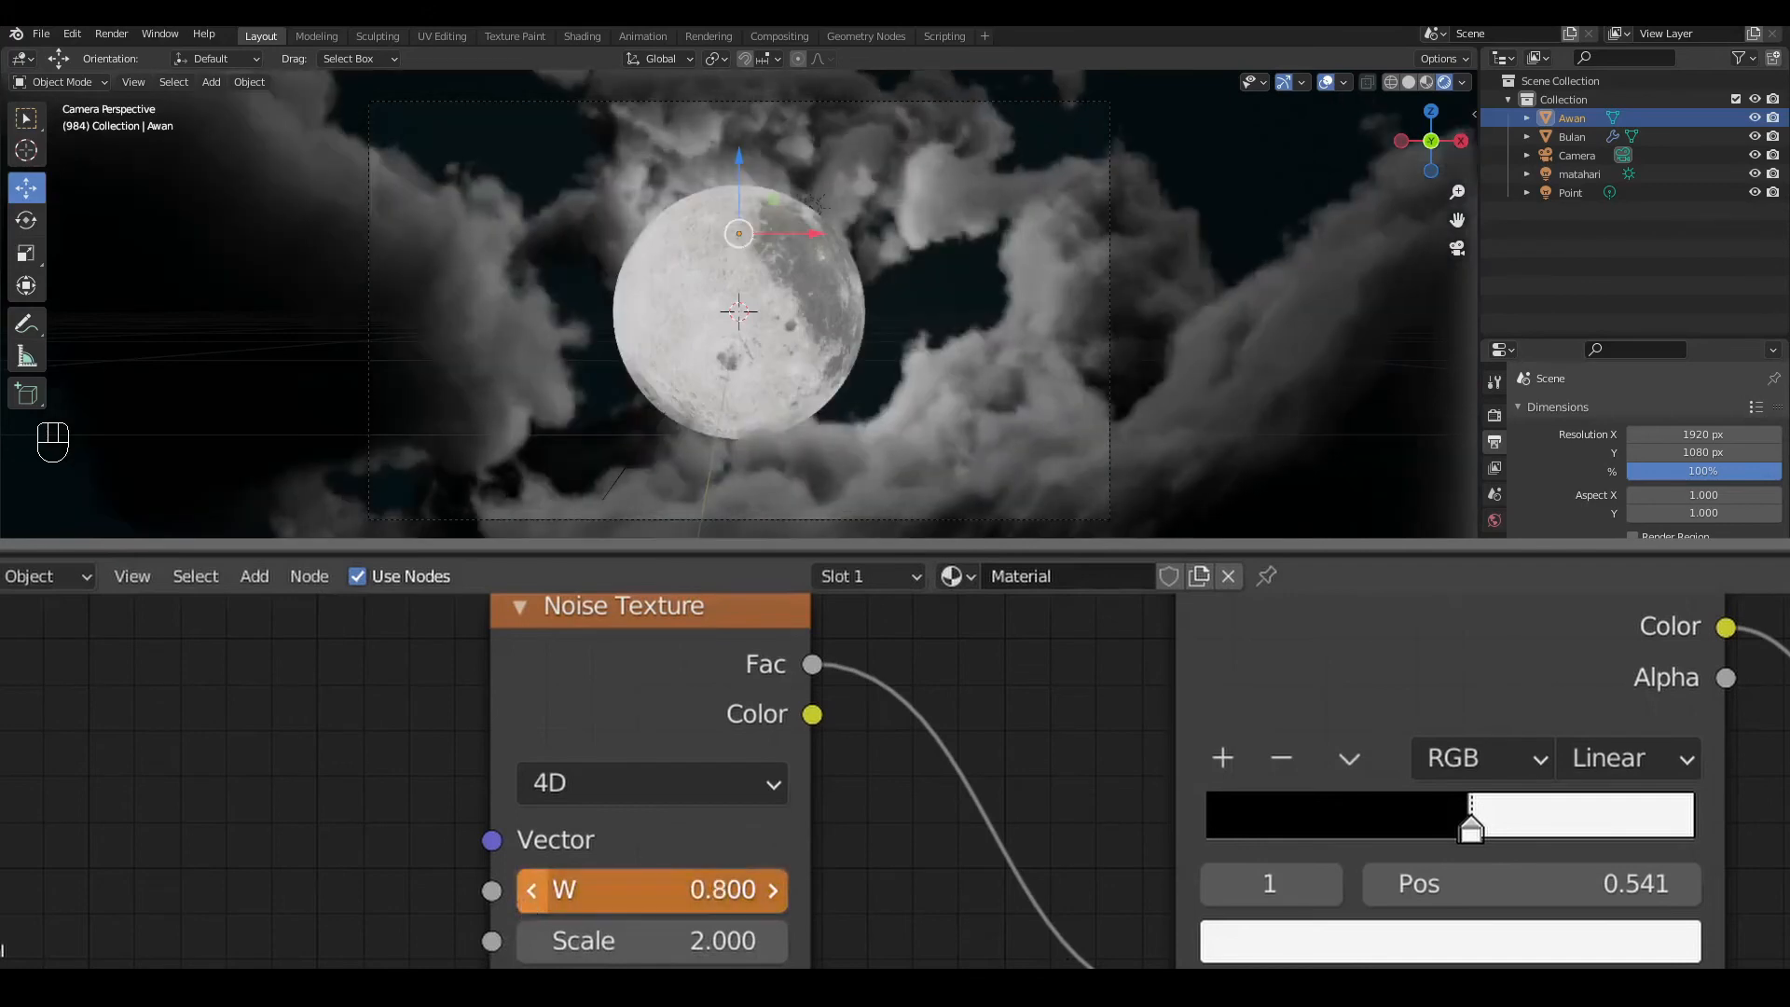
click(529, 890)
click(529, 891)
click(528, 891)
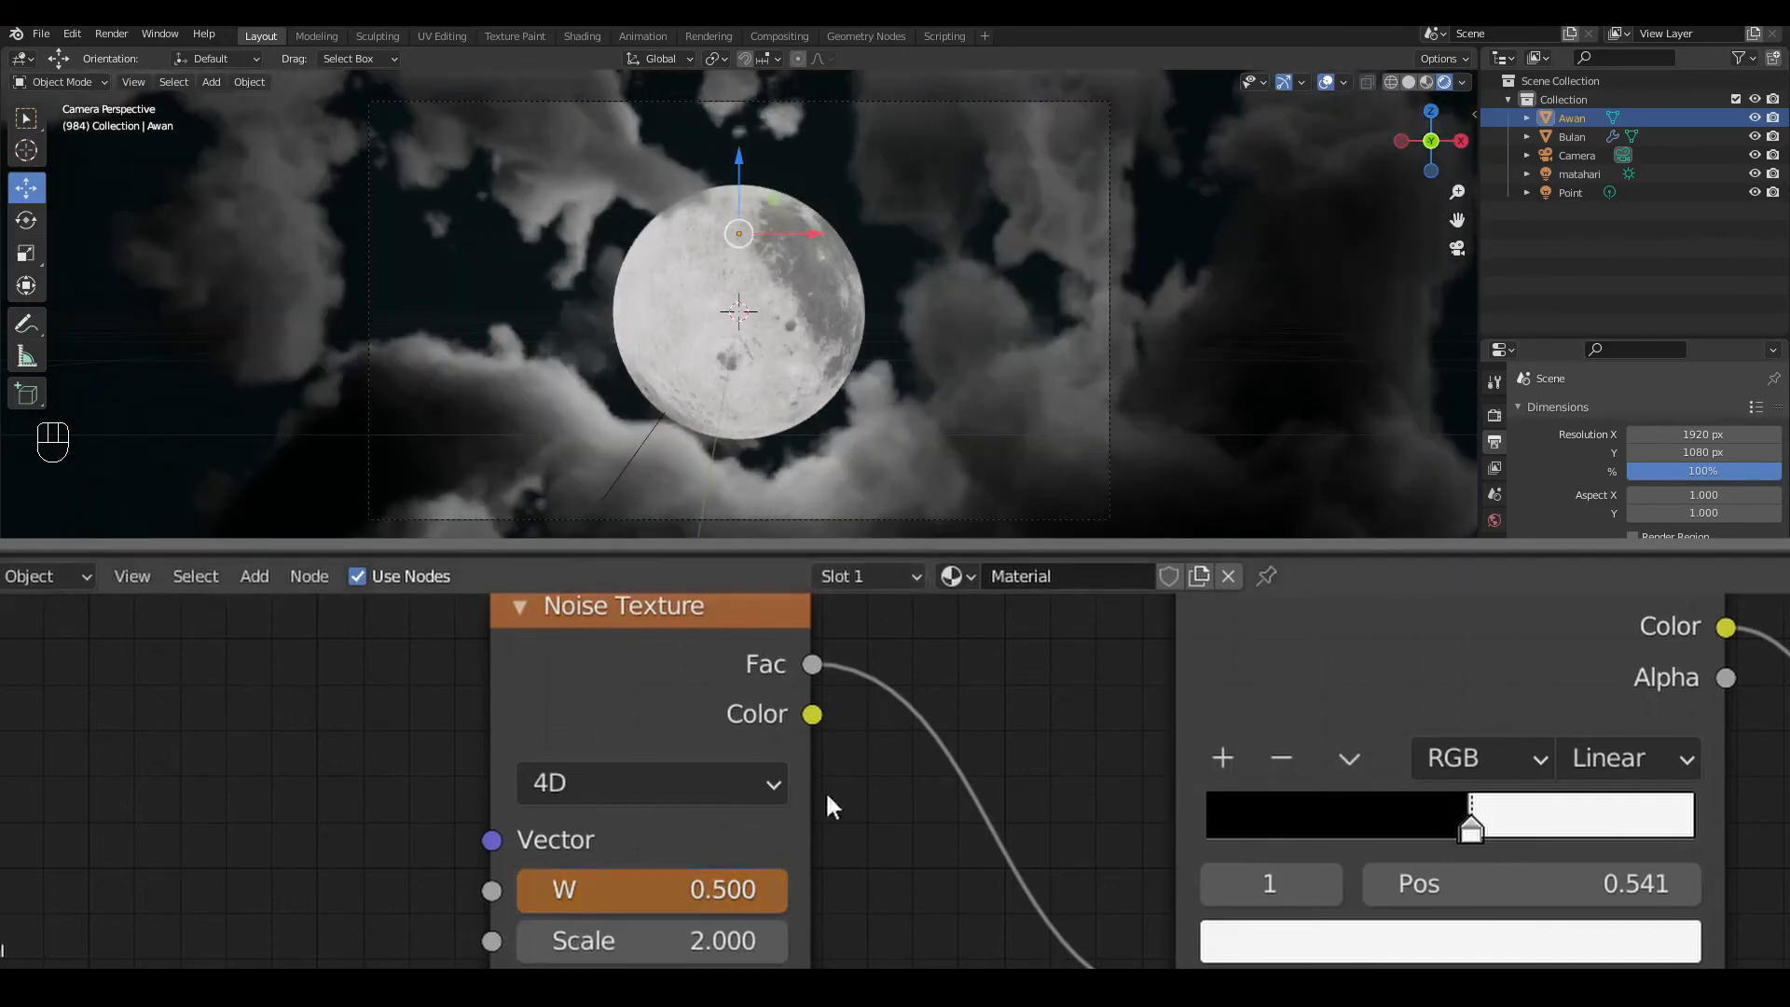
right_click(699, 898)
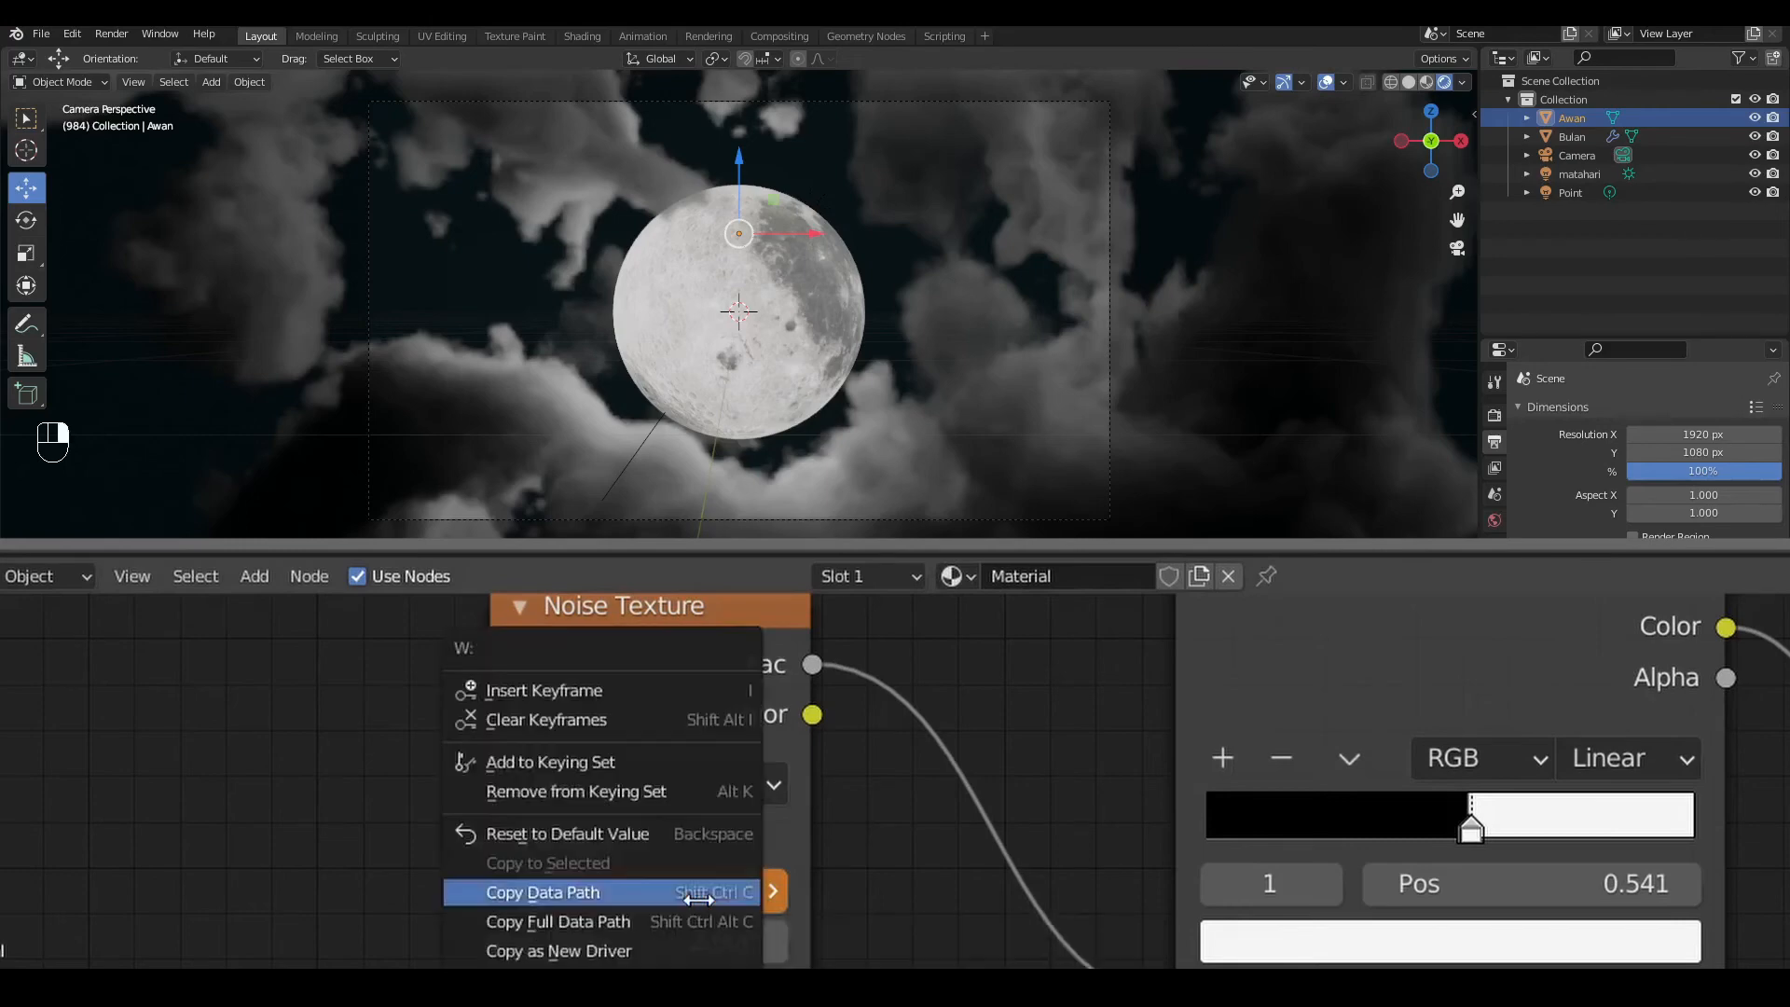
click(591, 696)
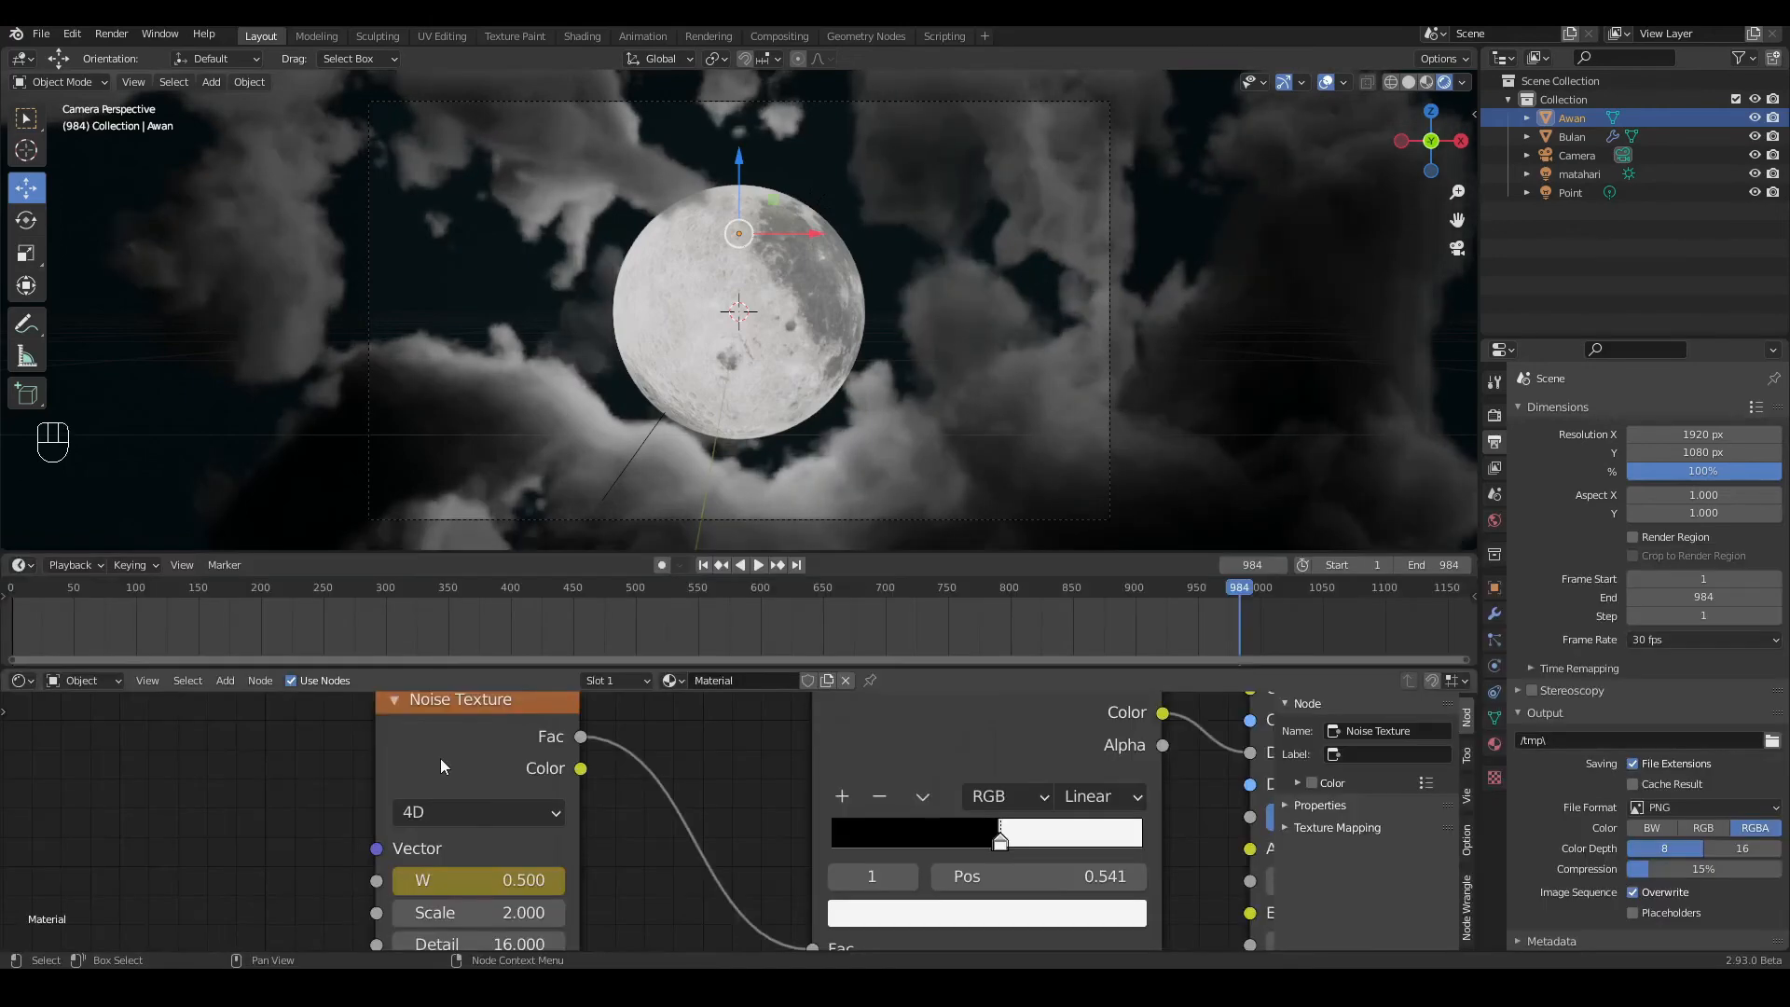
Step: Play the cloud animation from the first frame to check the moving clouds and return to frame 1
click(703, 565)
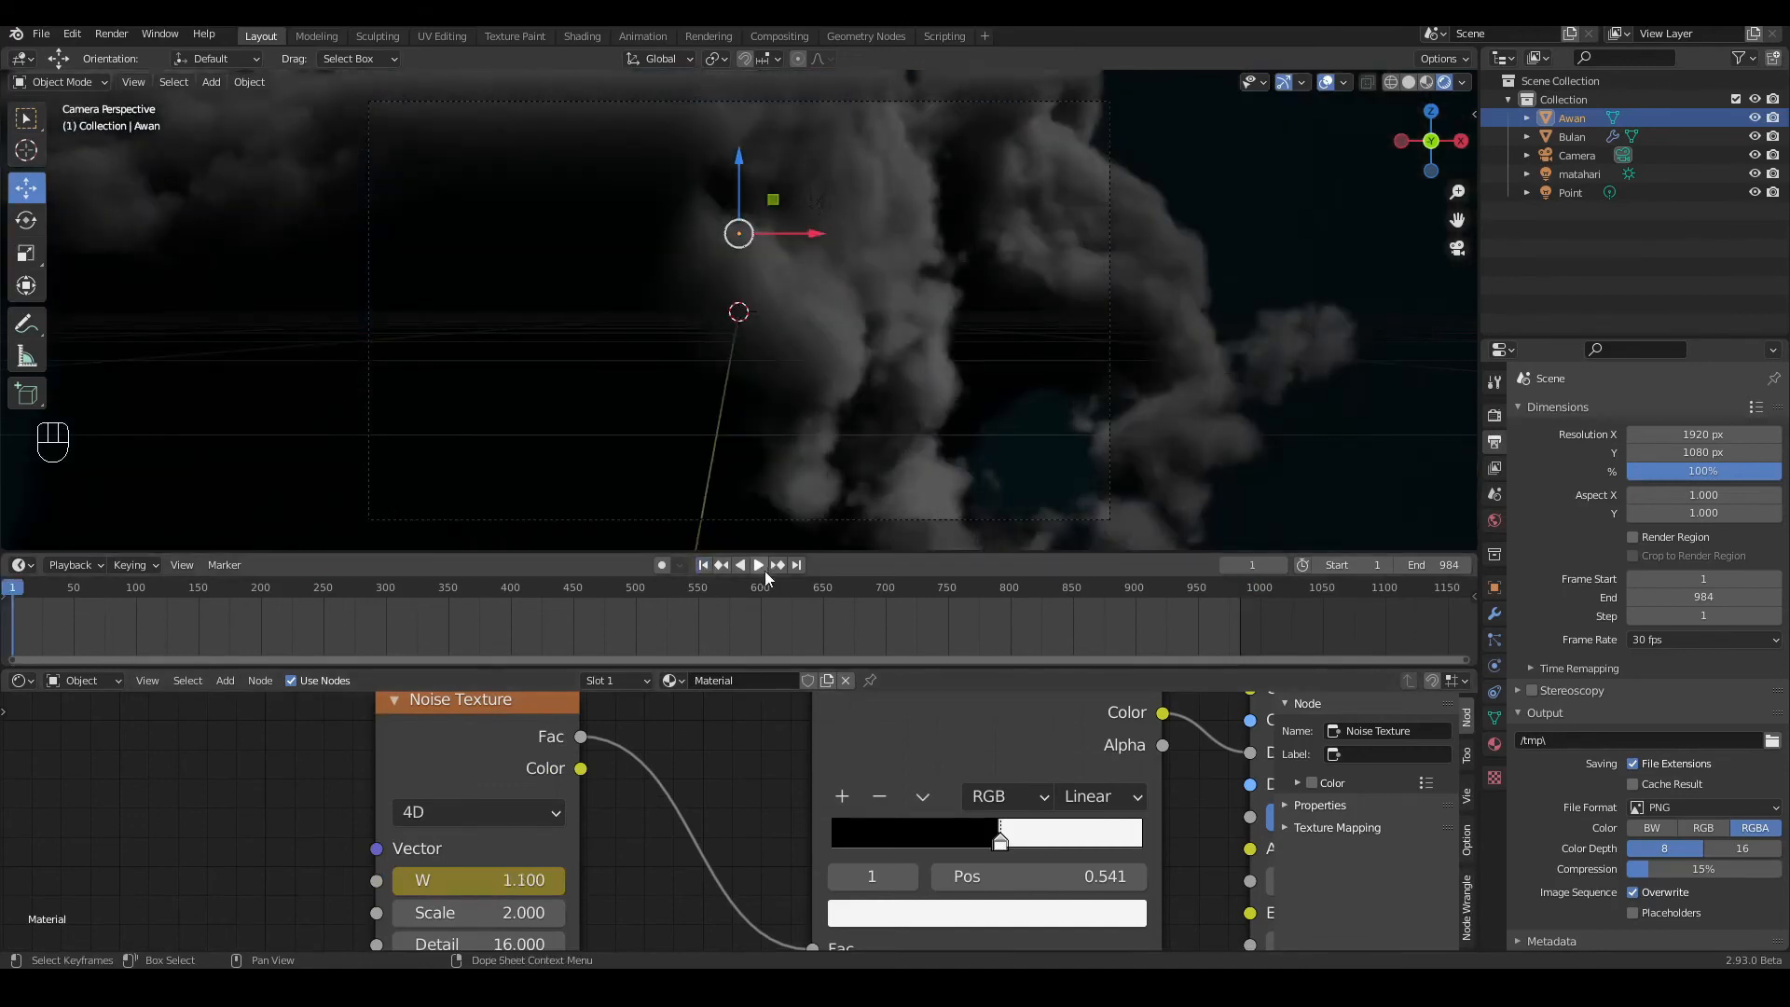
click(761, 567)
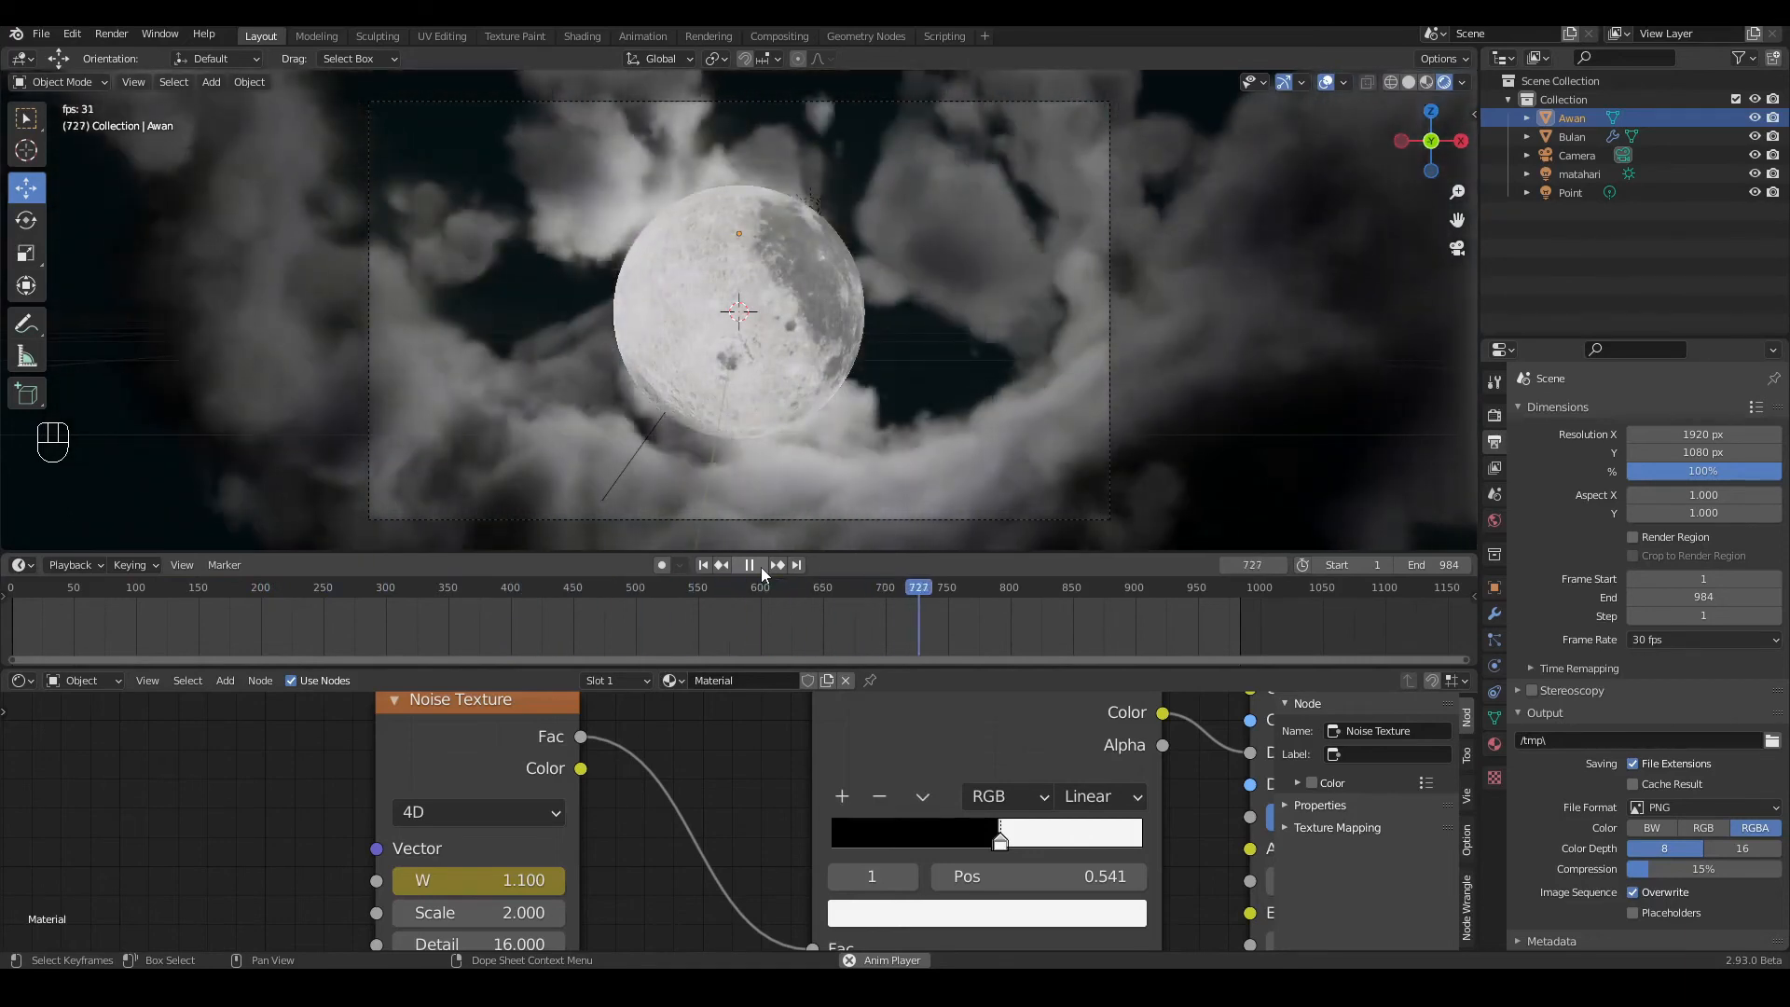
click(761, 567)
click(707, 567)
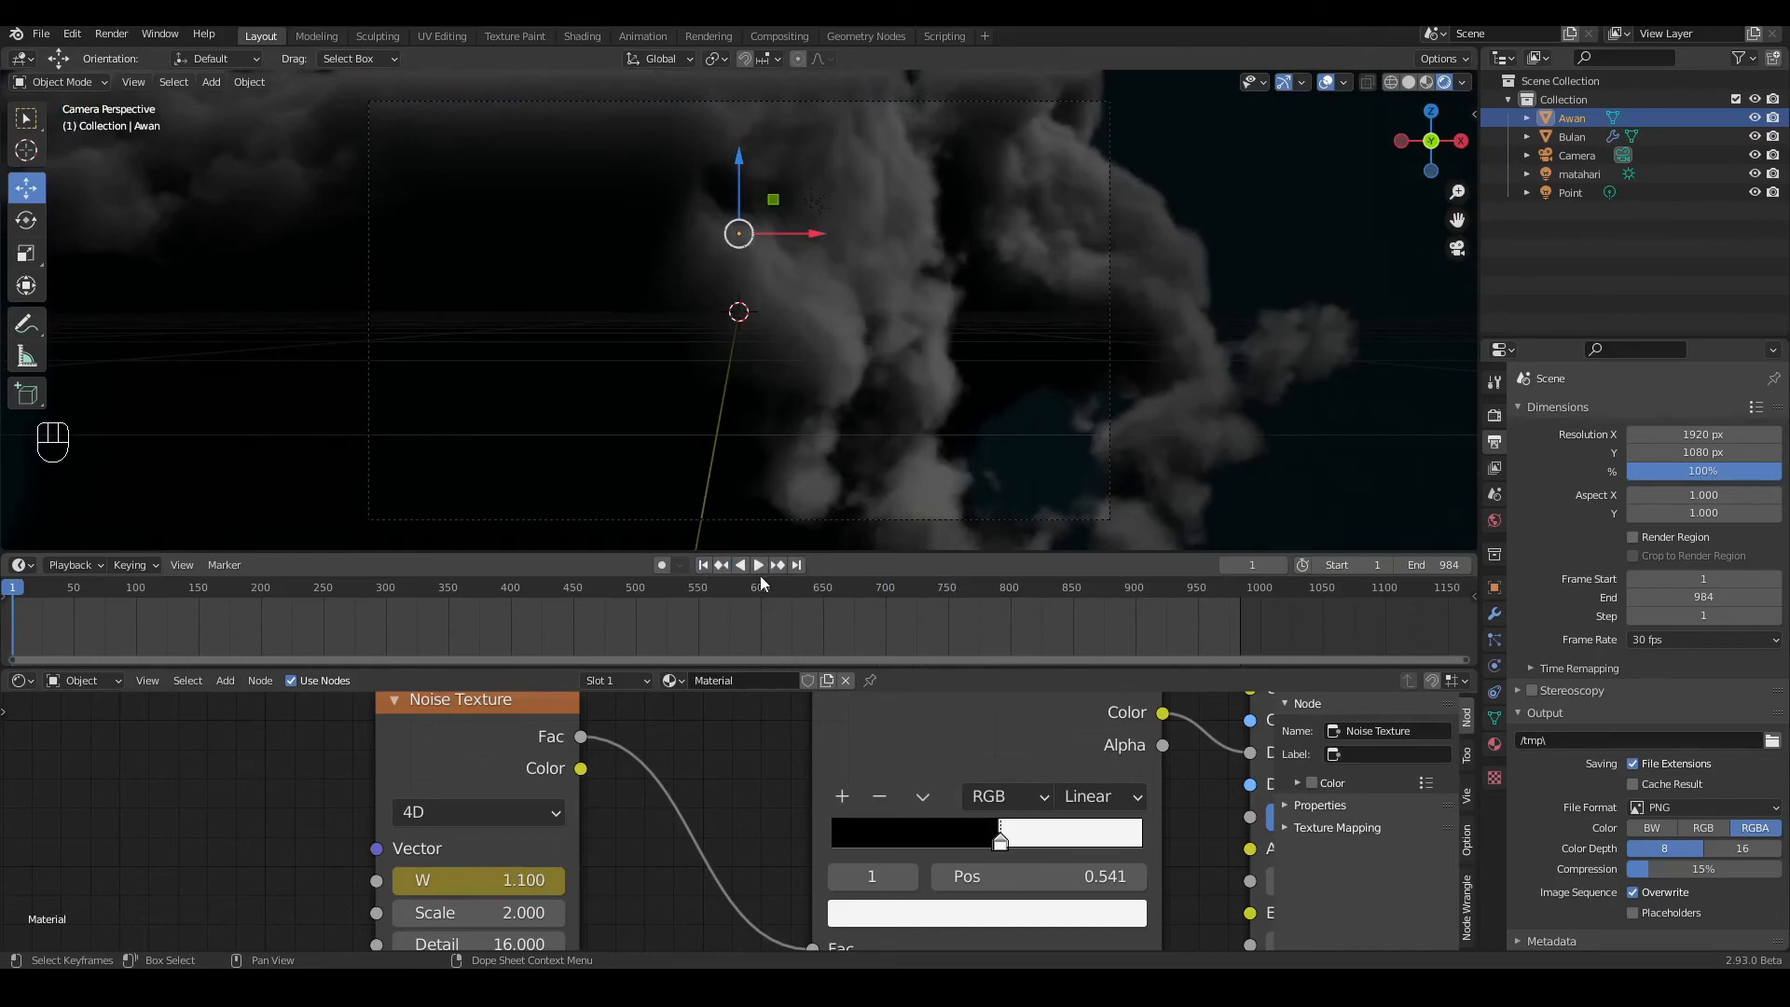
Step: Hide the Awan cloud object in the viewport
click(1755, 118)
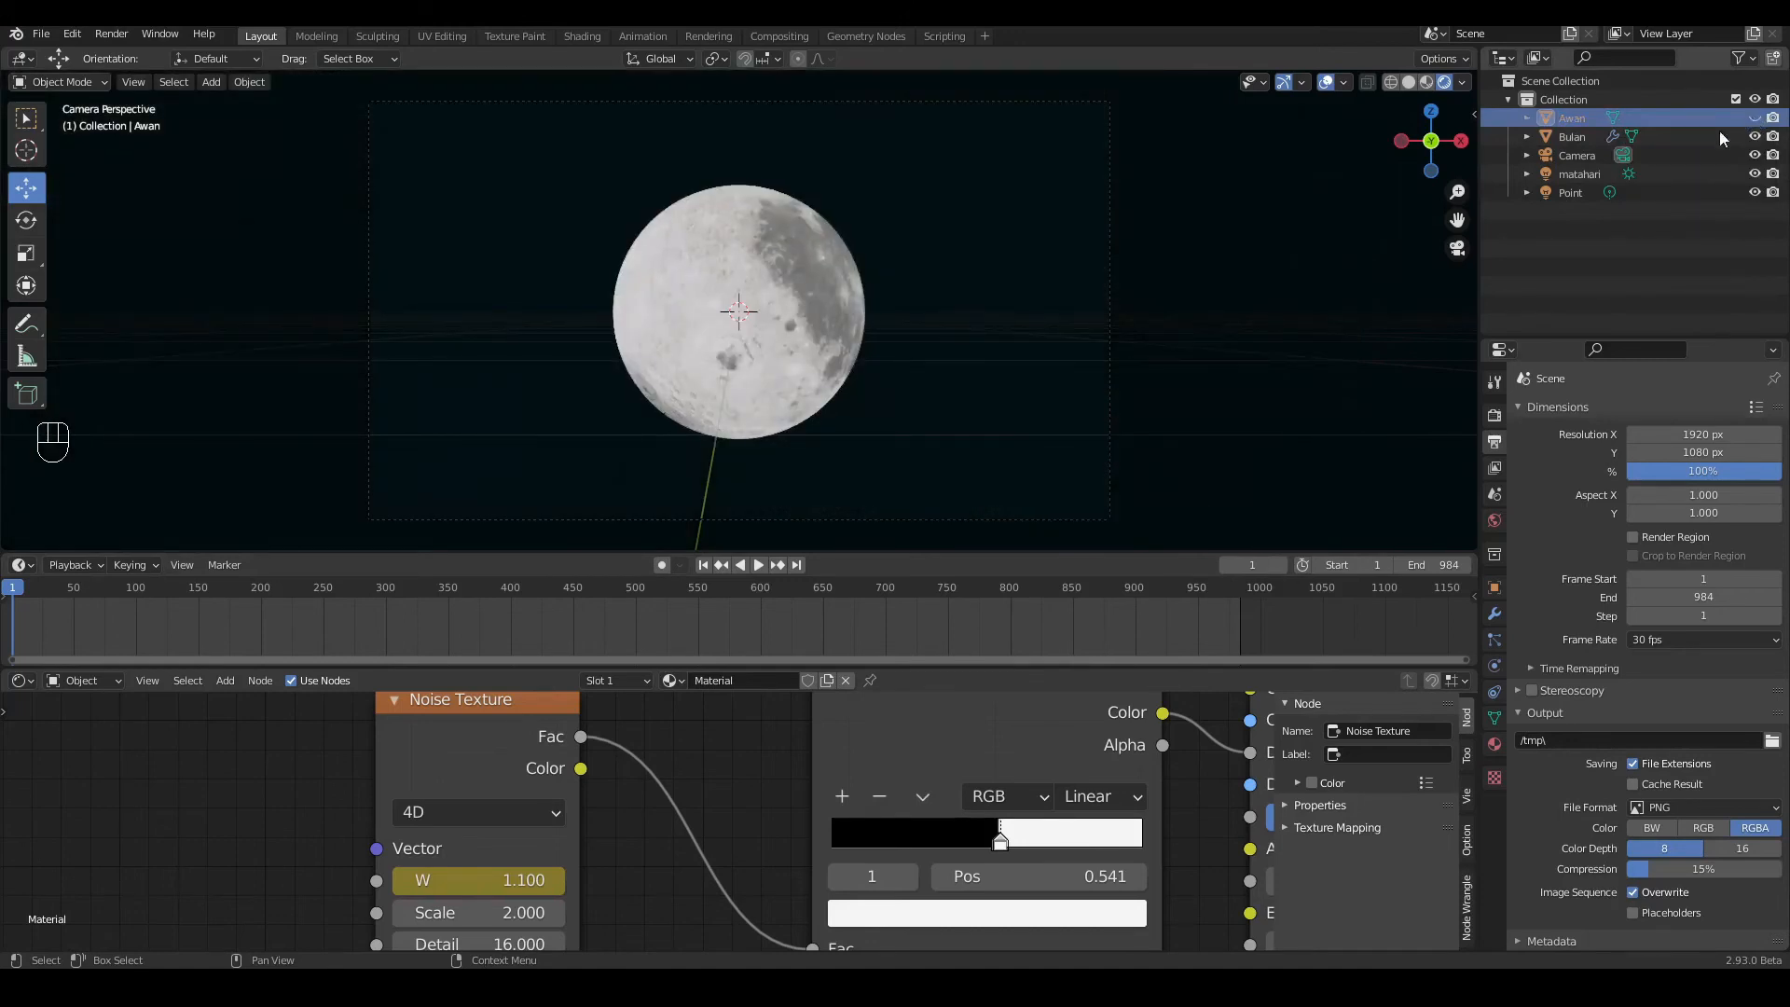
Step: Select the Bulan moon and insert a Location & Rotation keyframe for it at frame 1
click(824, 296)
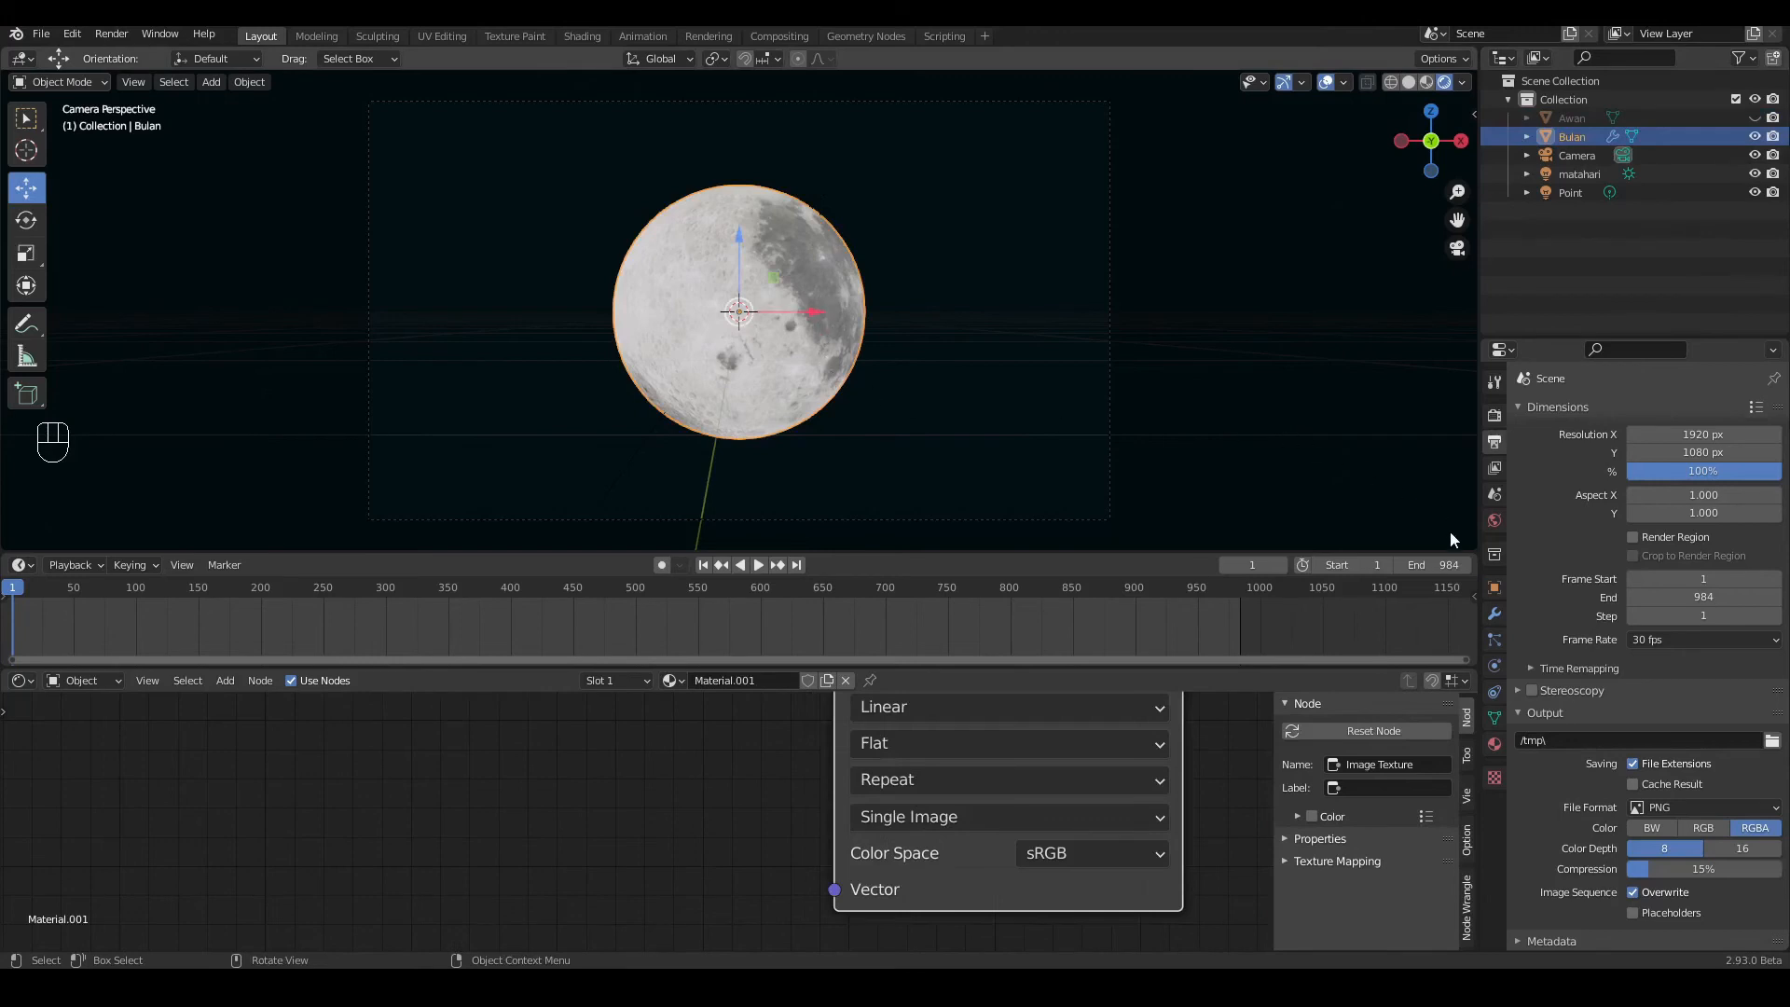
click(1498, 587)
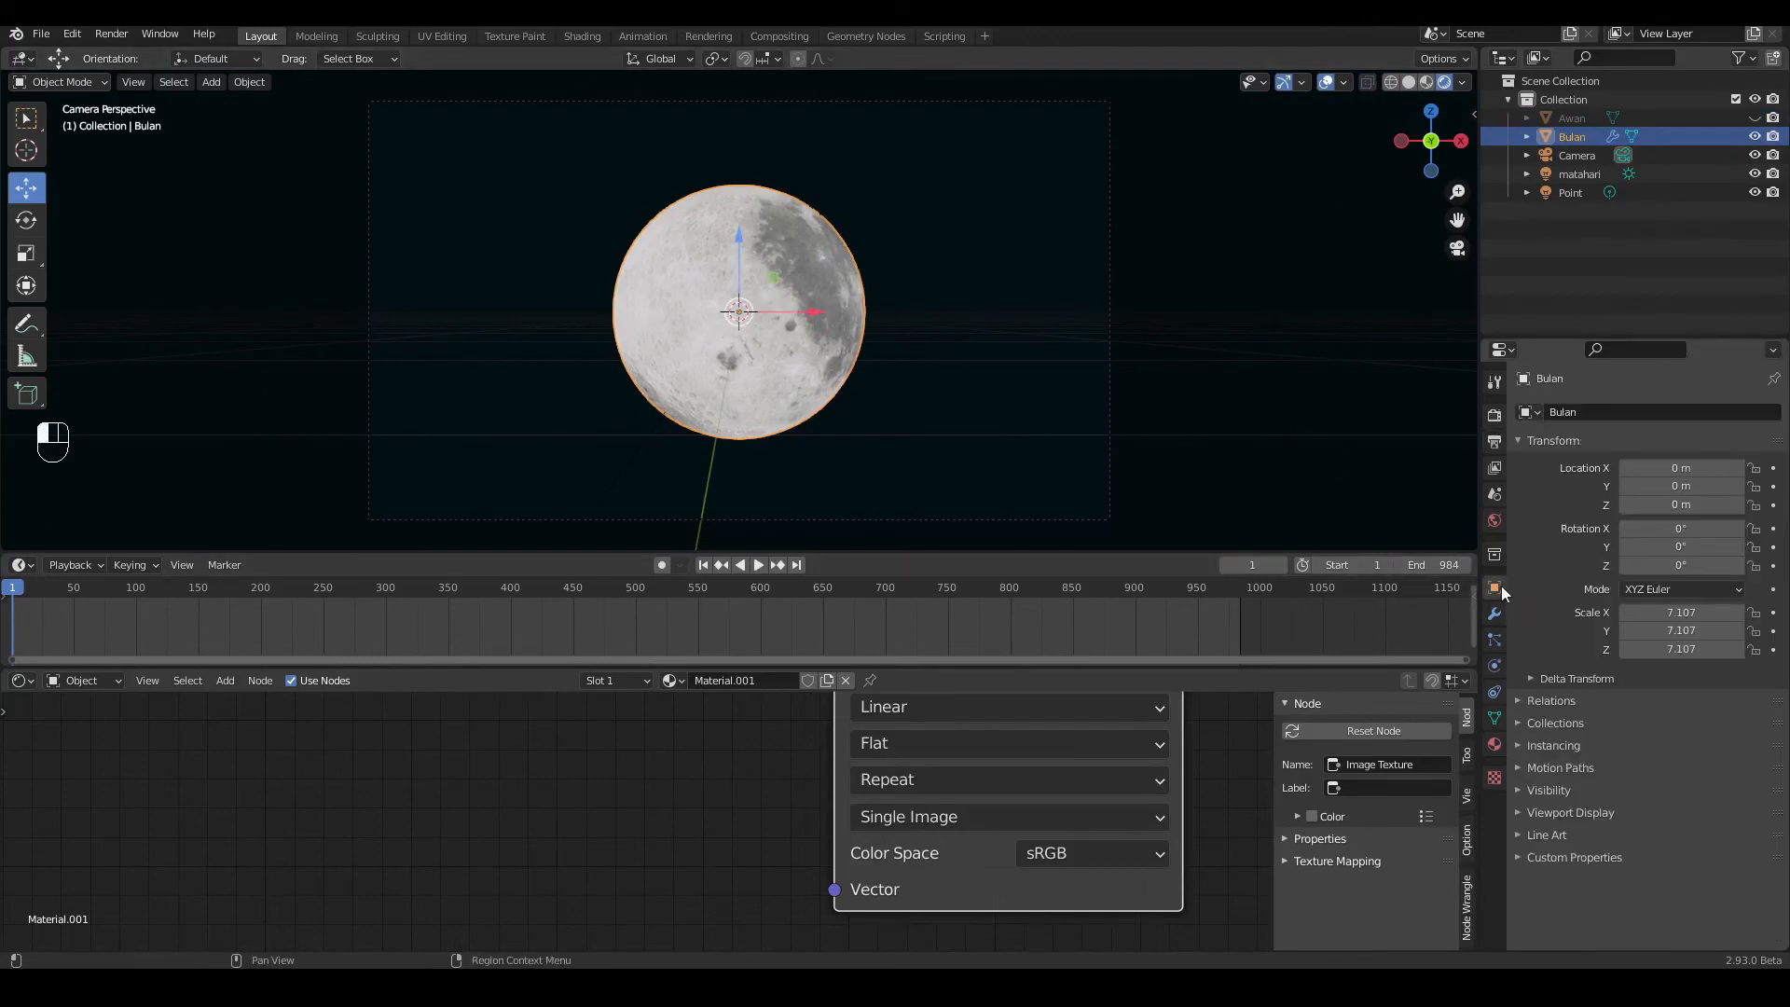
drag(653, 667, 653, 794)
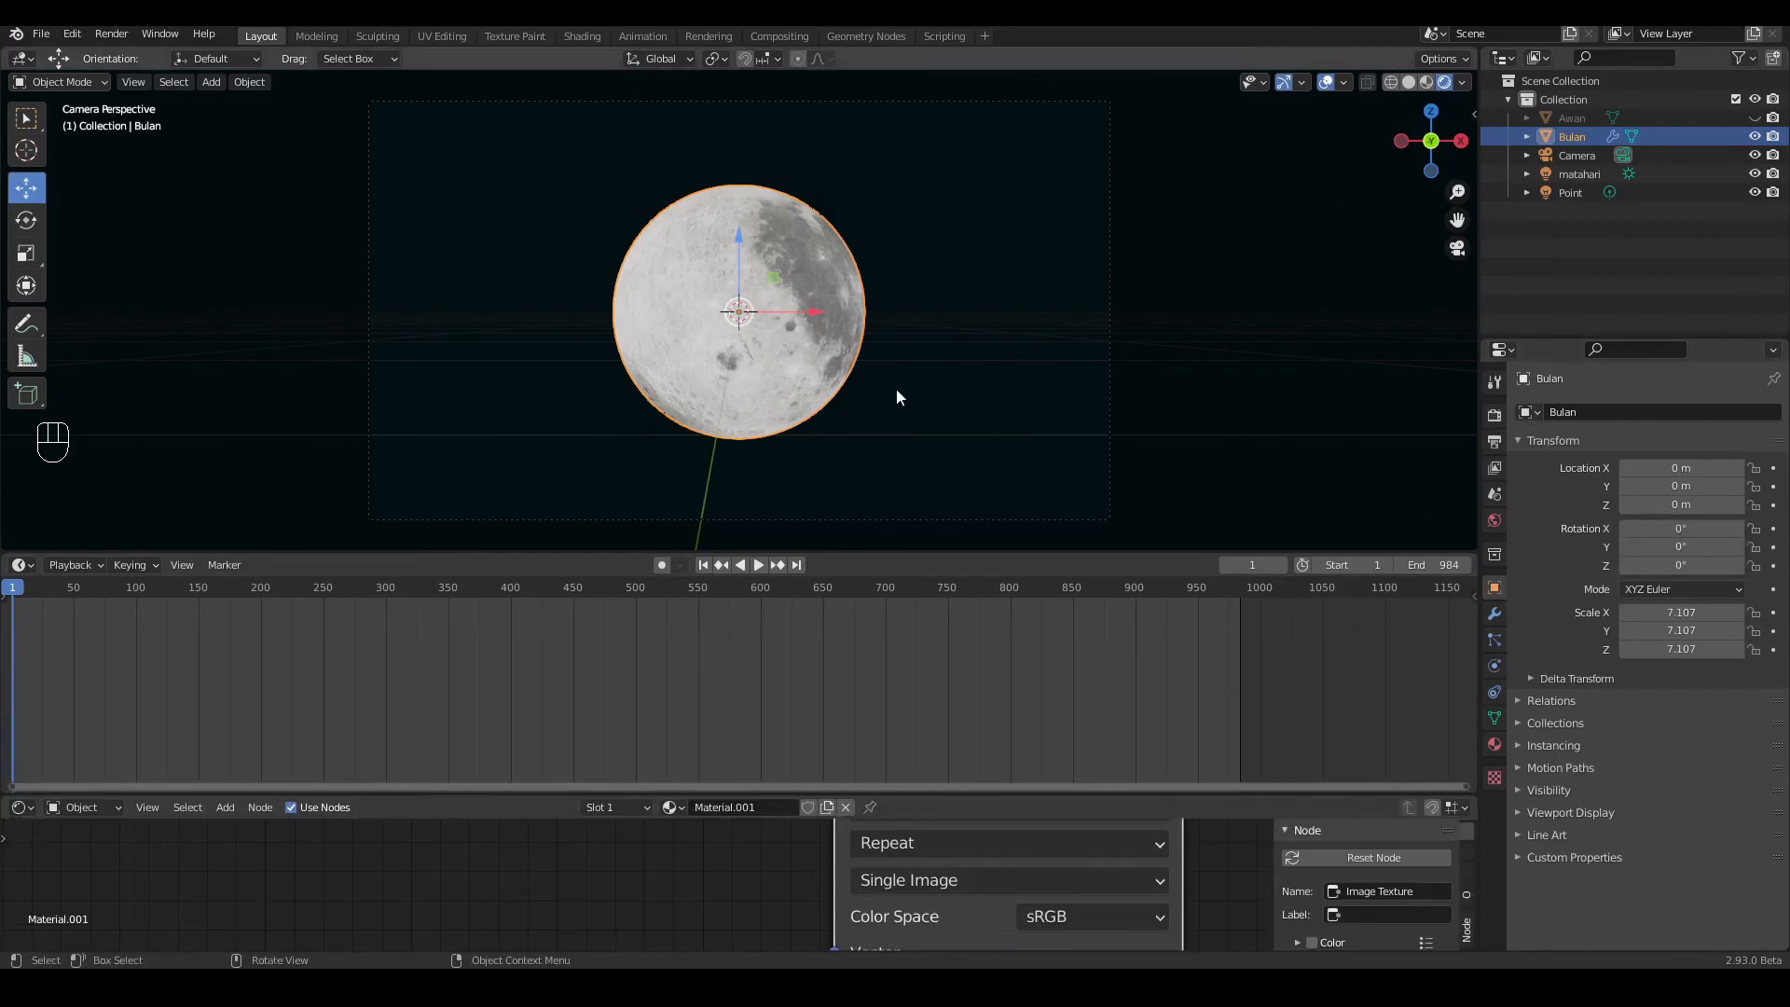
key(i)
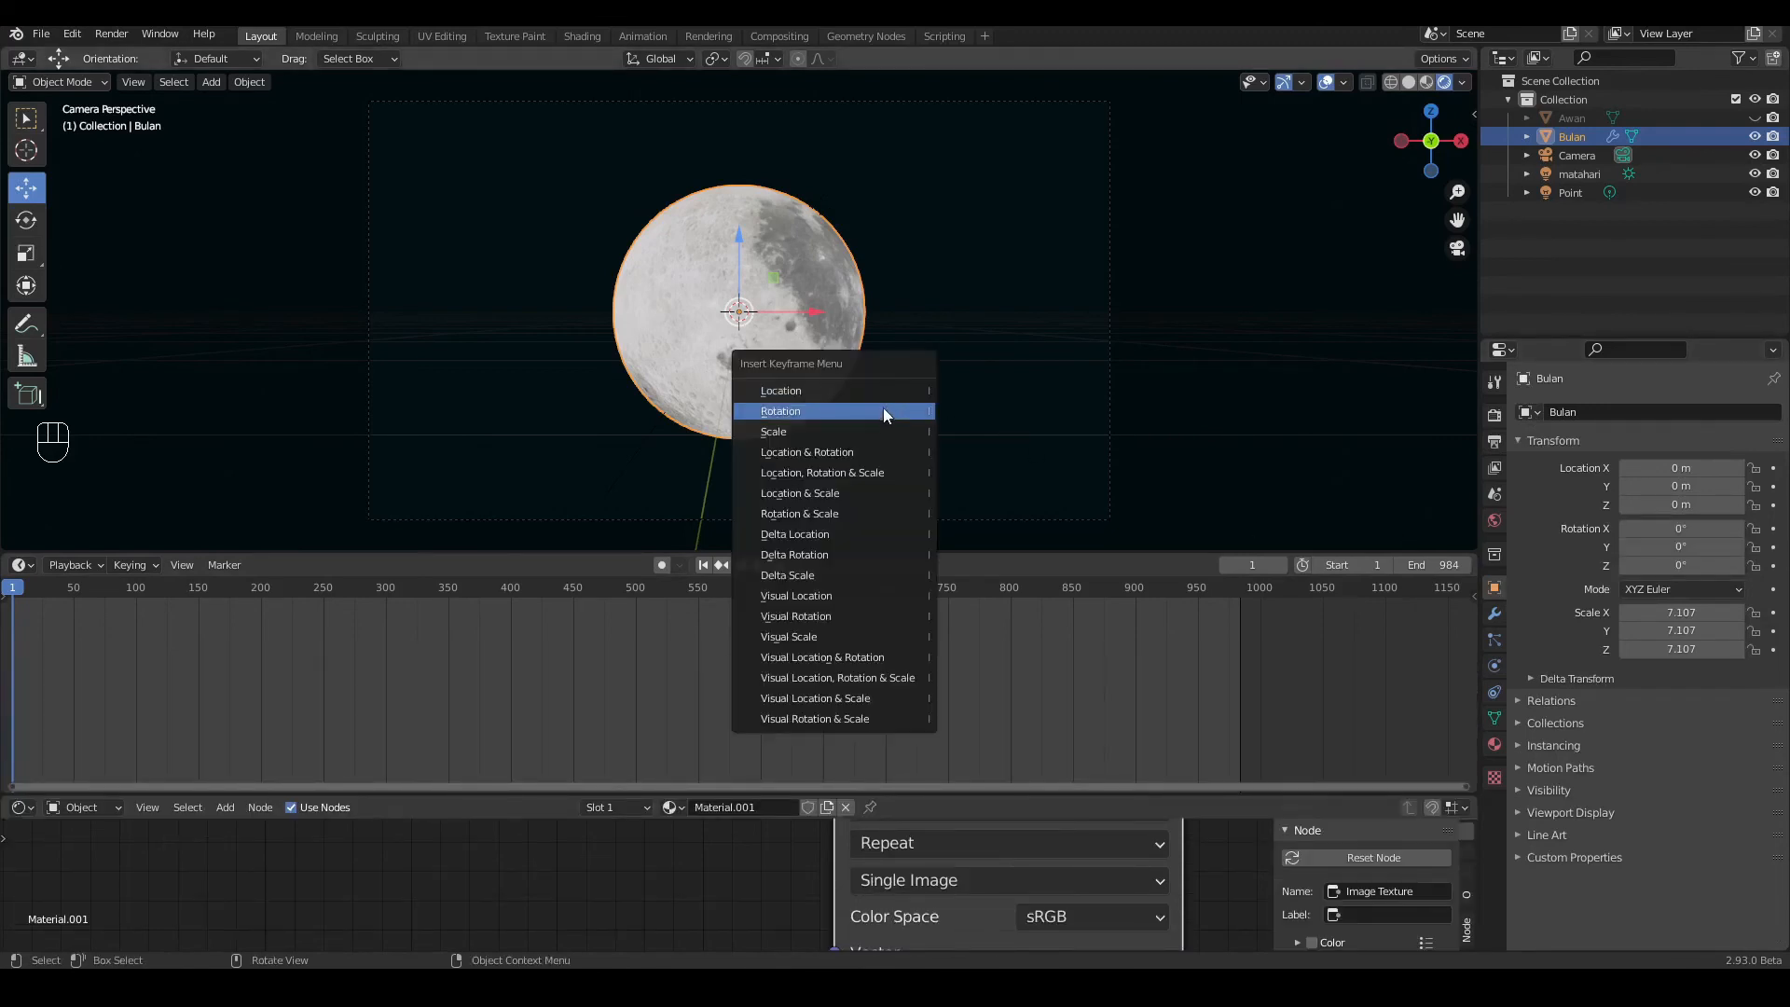
click(860, 452)
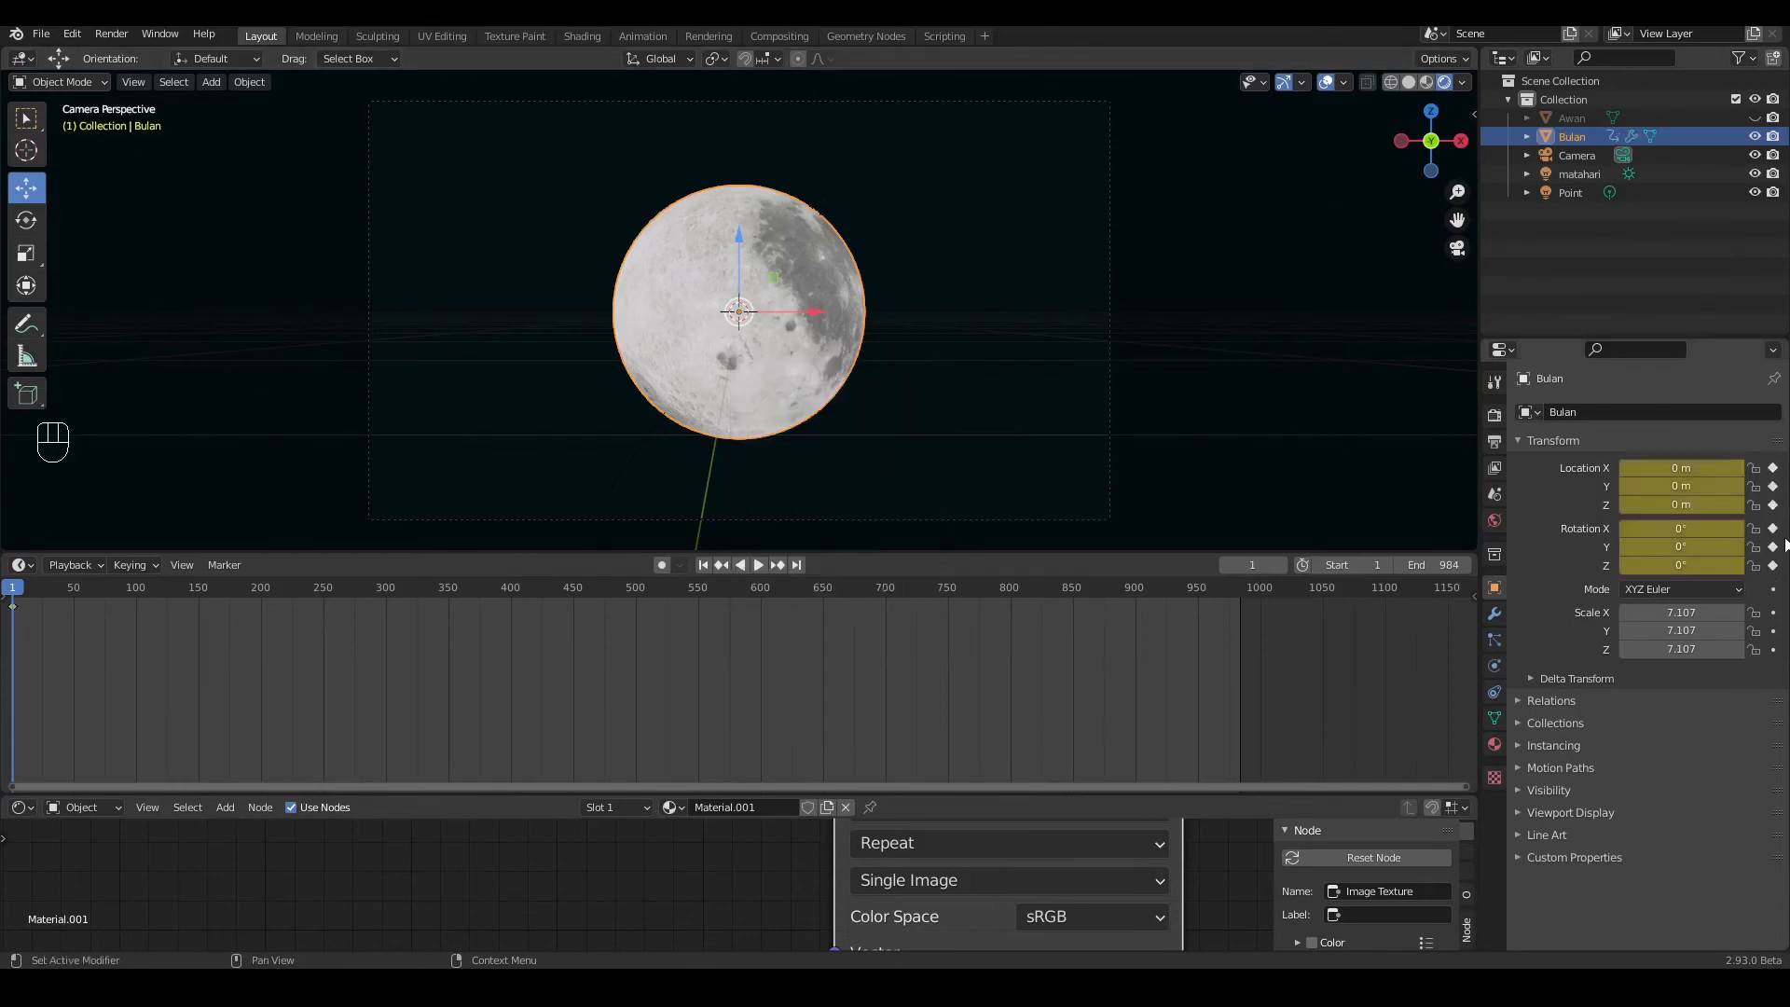
Step: At frame 984, set the moon's rotation to X 10.7°, Y -11.1° and Z 360°, then insert a Location & Rotation keyframe
click(799, 565)
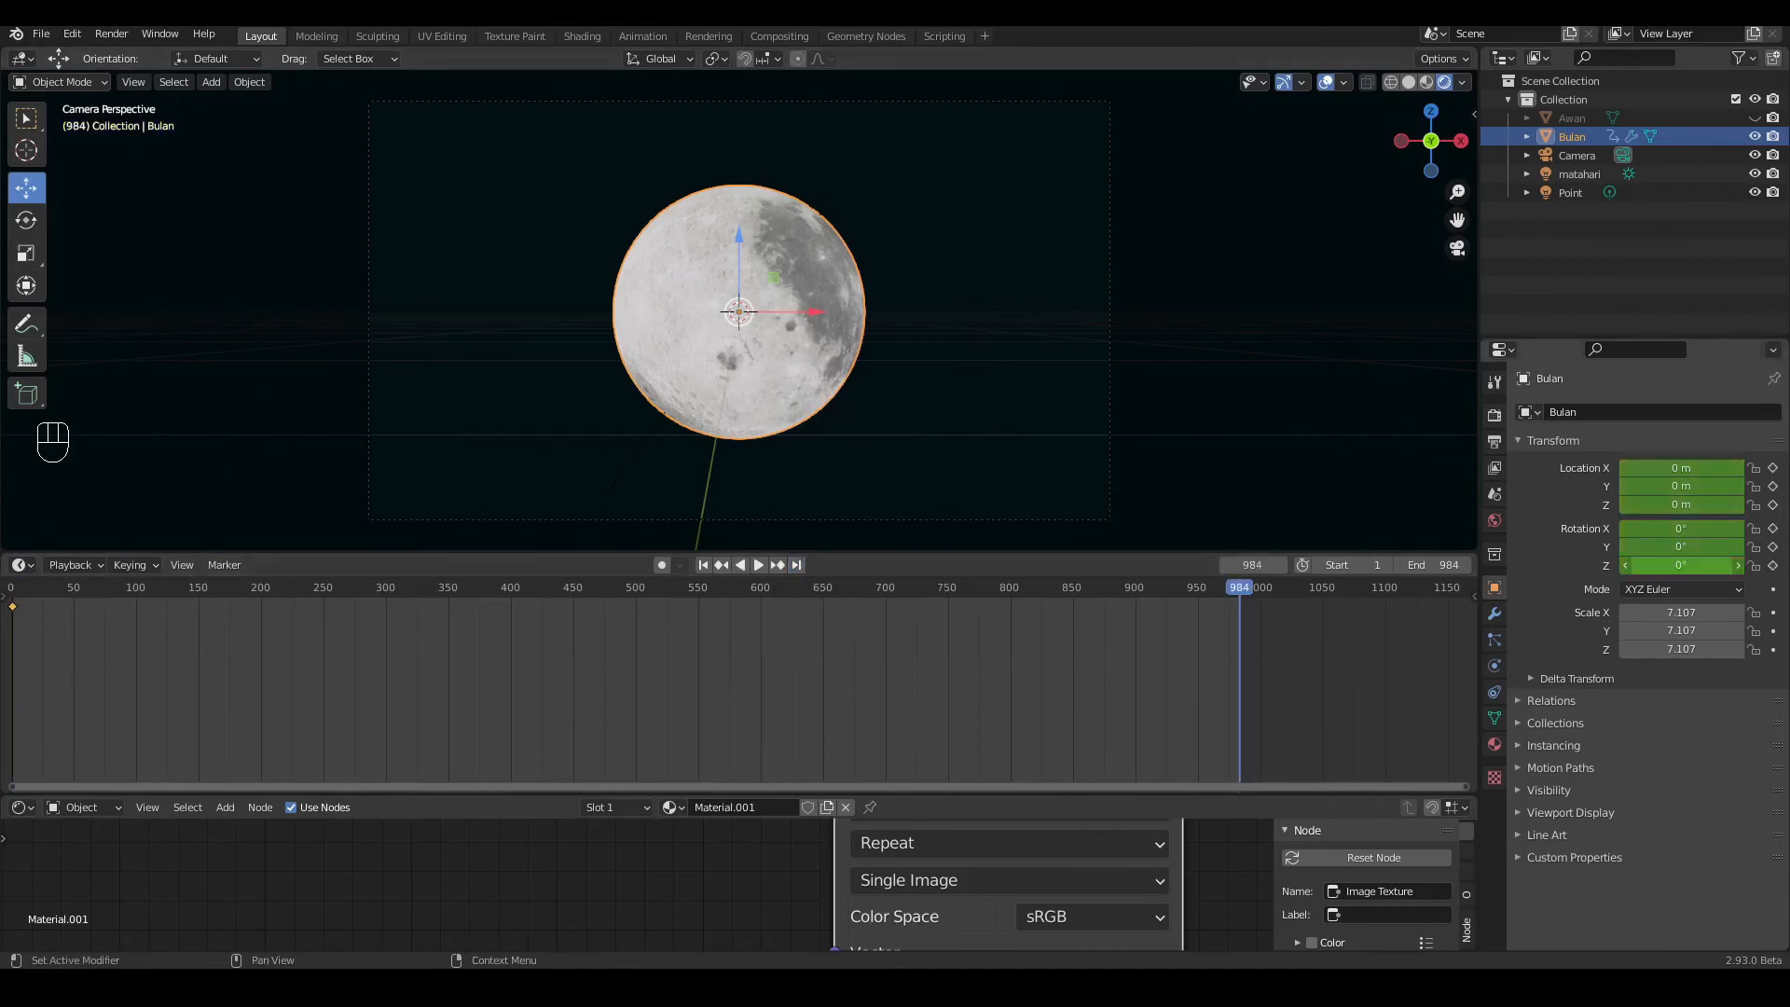
drag(1682, 566, 1675, 566)
click(1681, 566)
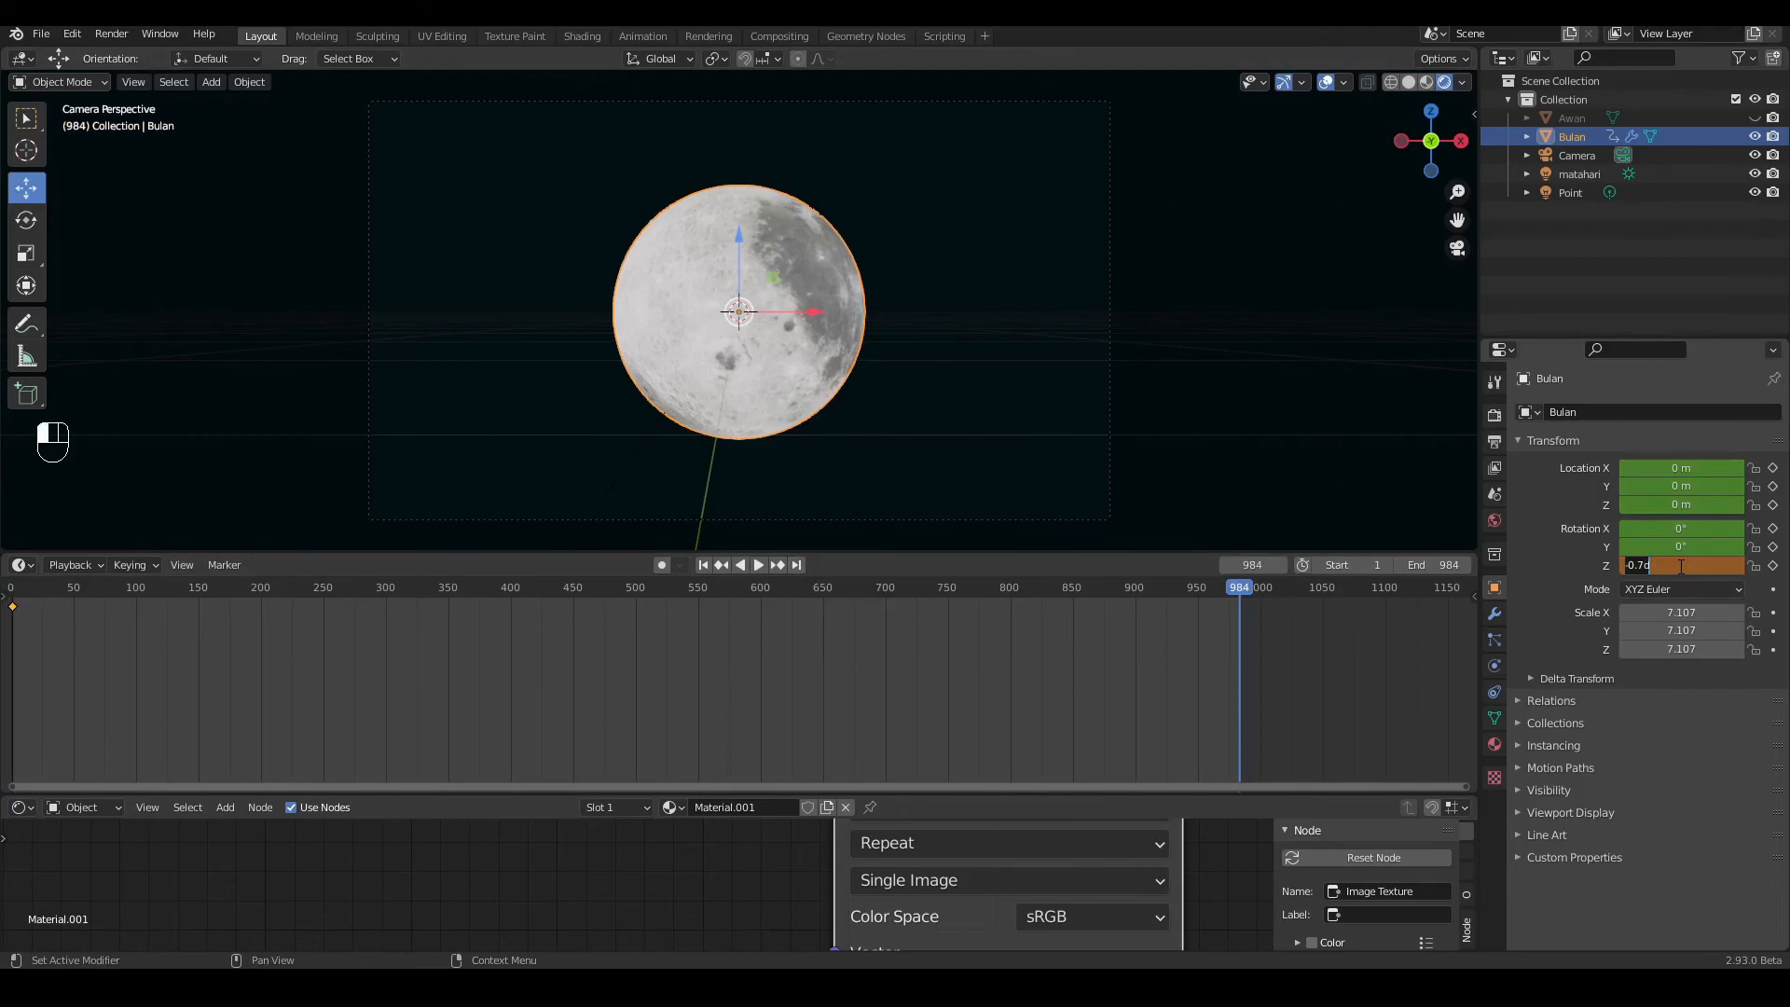
text(360)
key(Return)
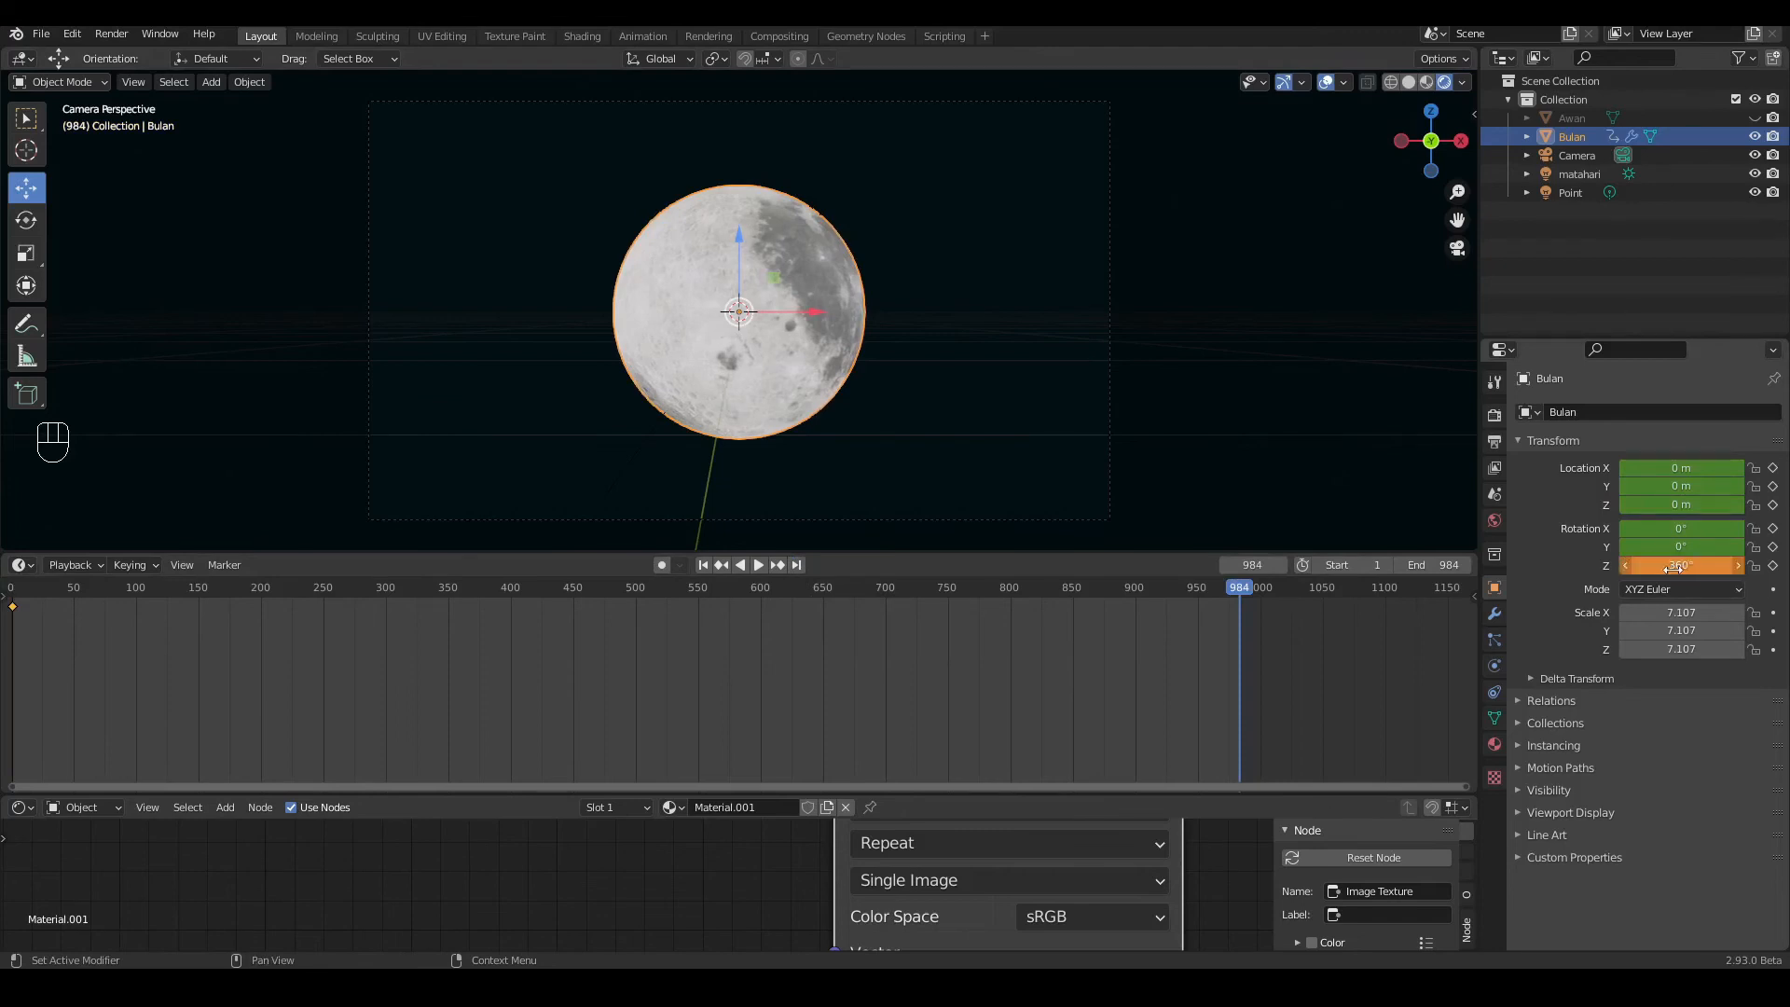
mouse_move(1679, 529)
mouse_down()
mouse_move(1712, 529)
mouse_move(1662, 548)
mouse_up()
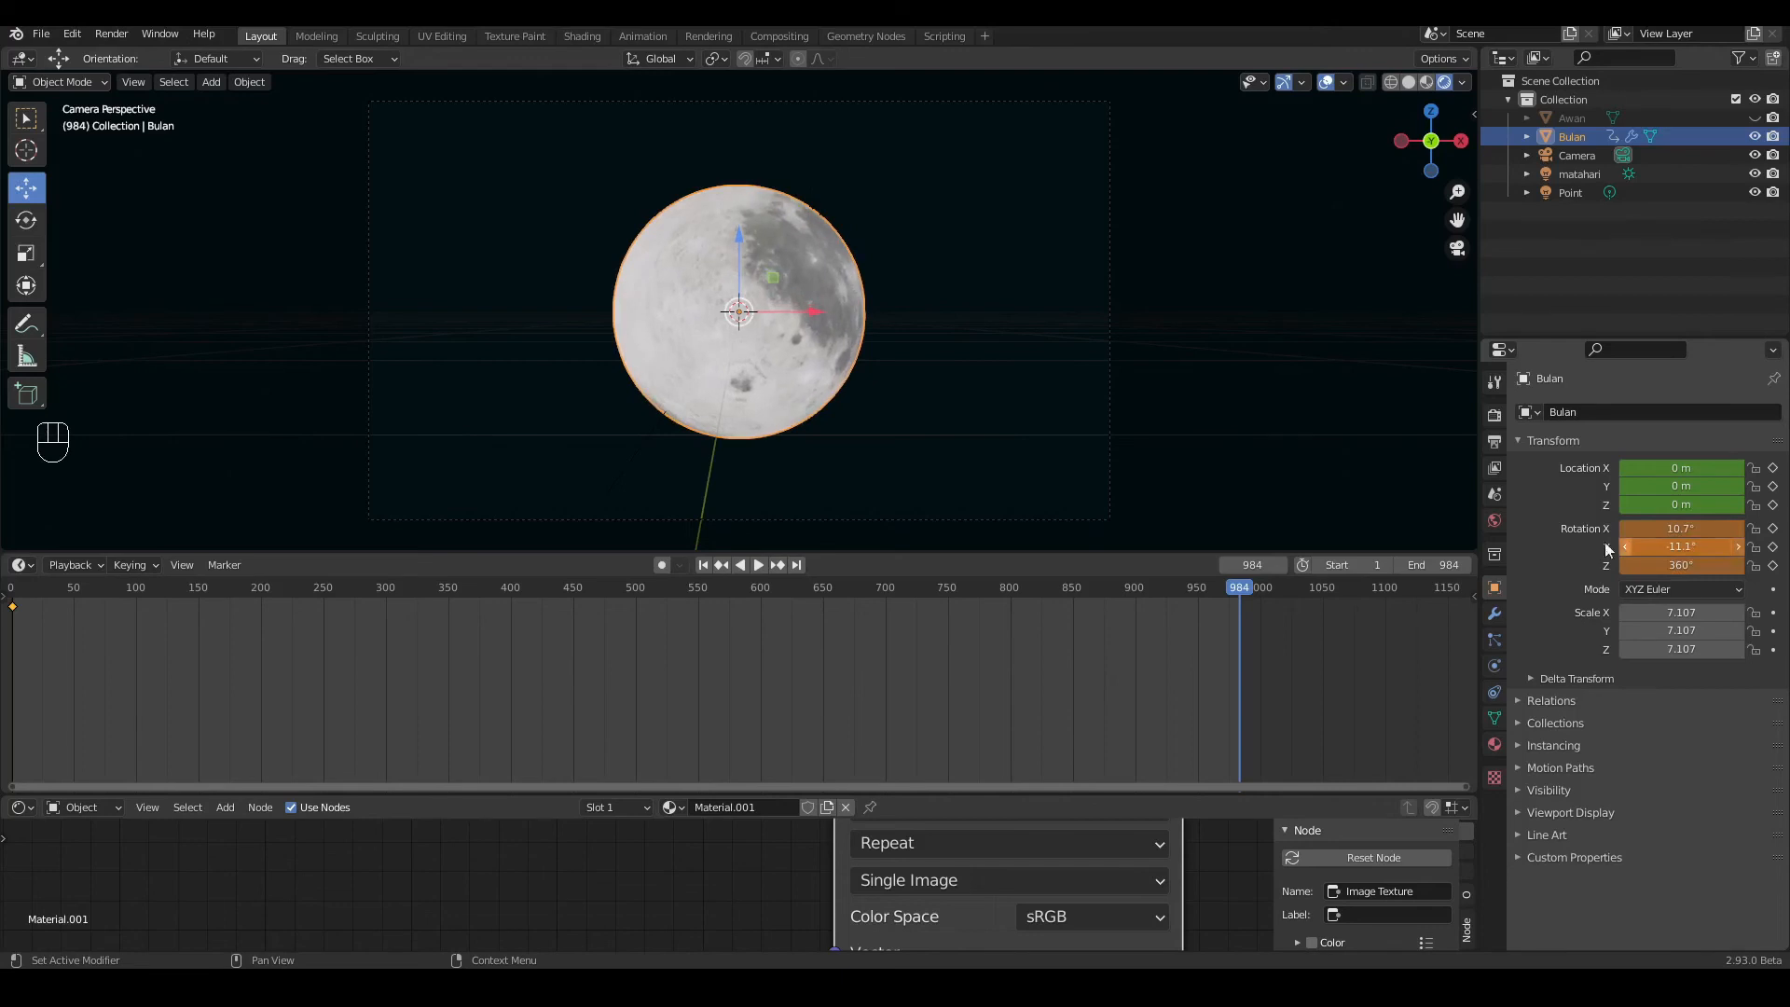
key(i)
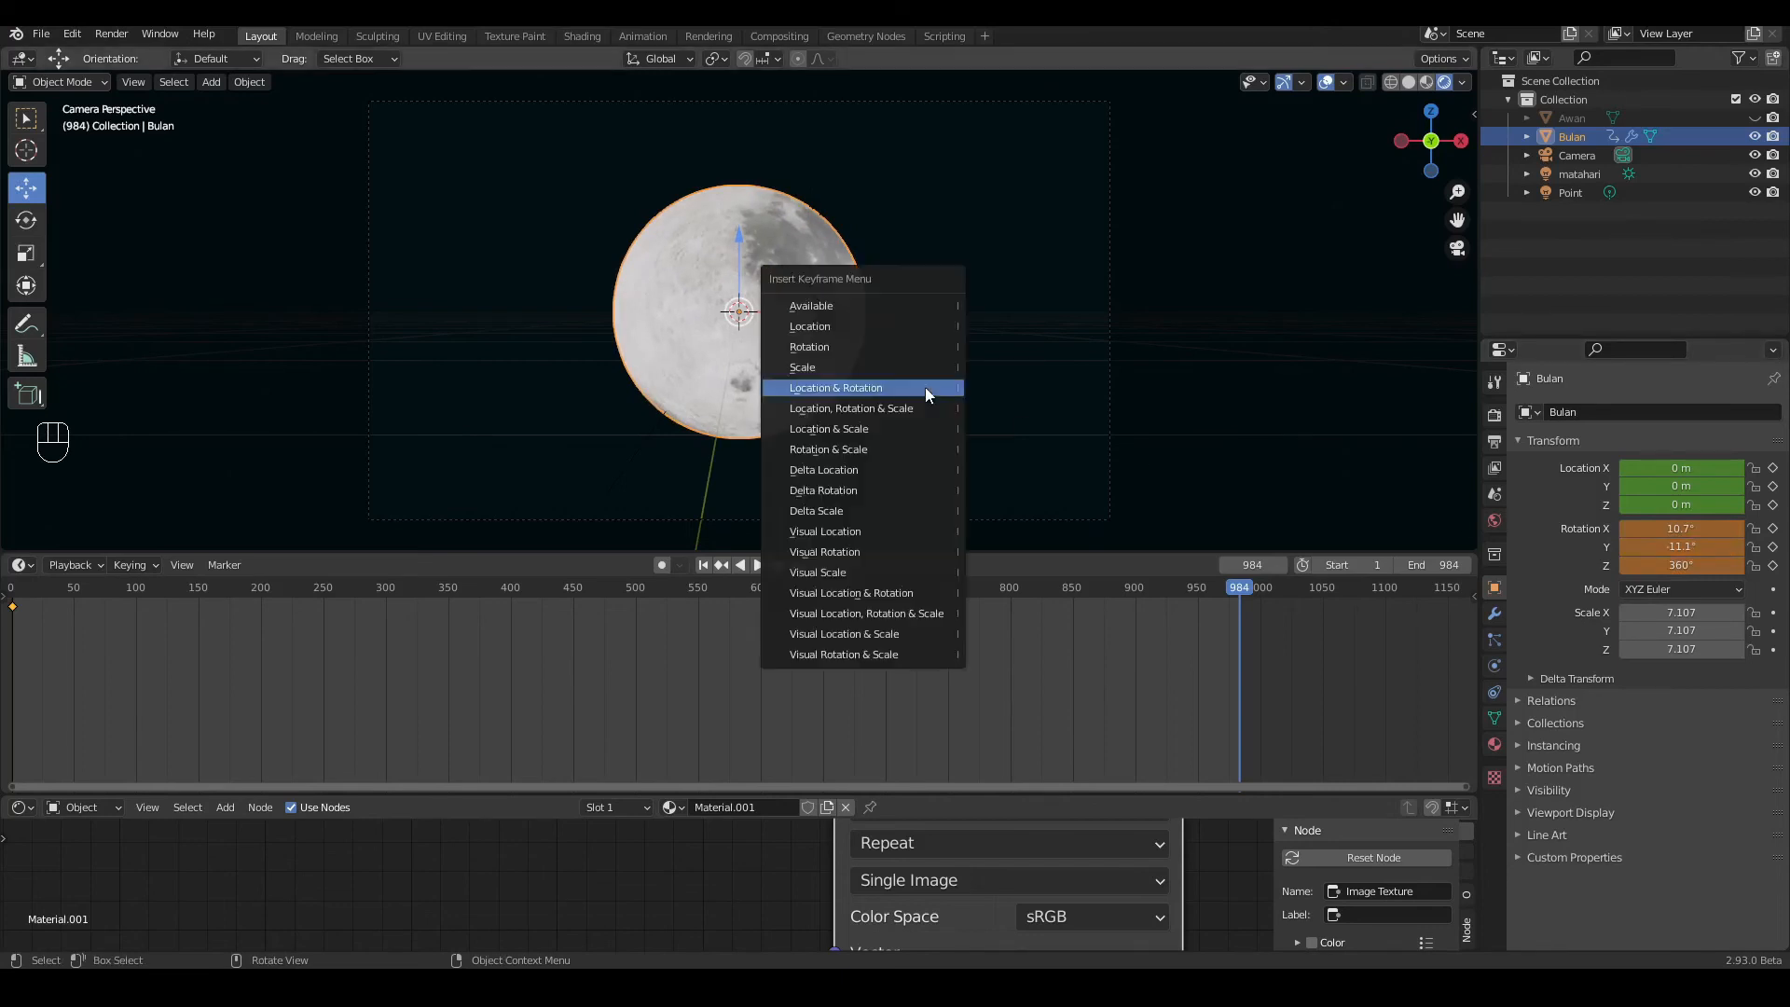
click(926, 388)
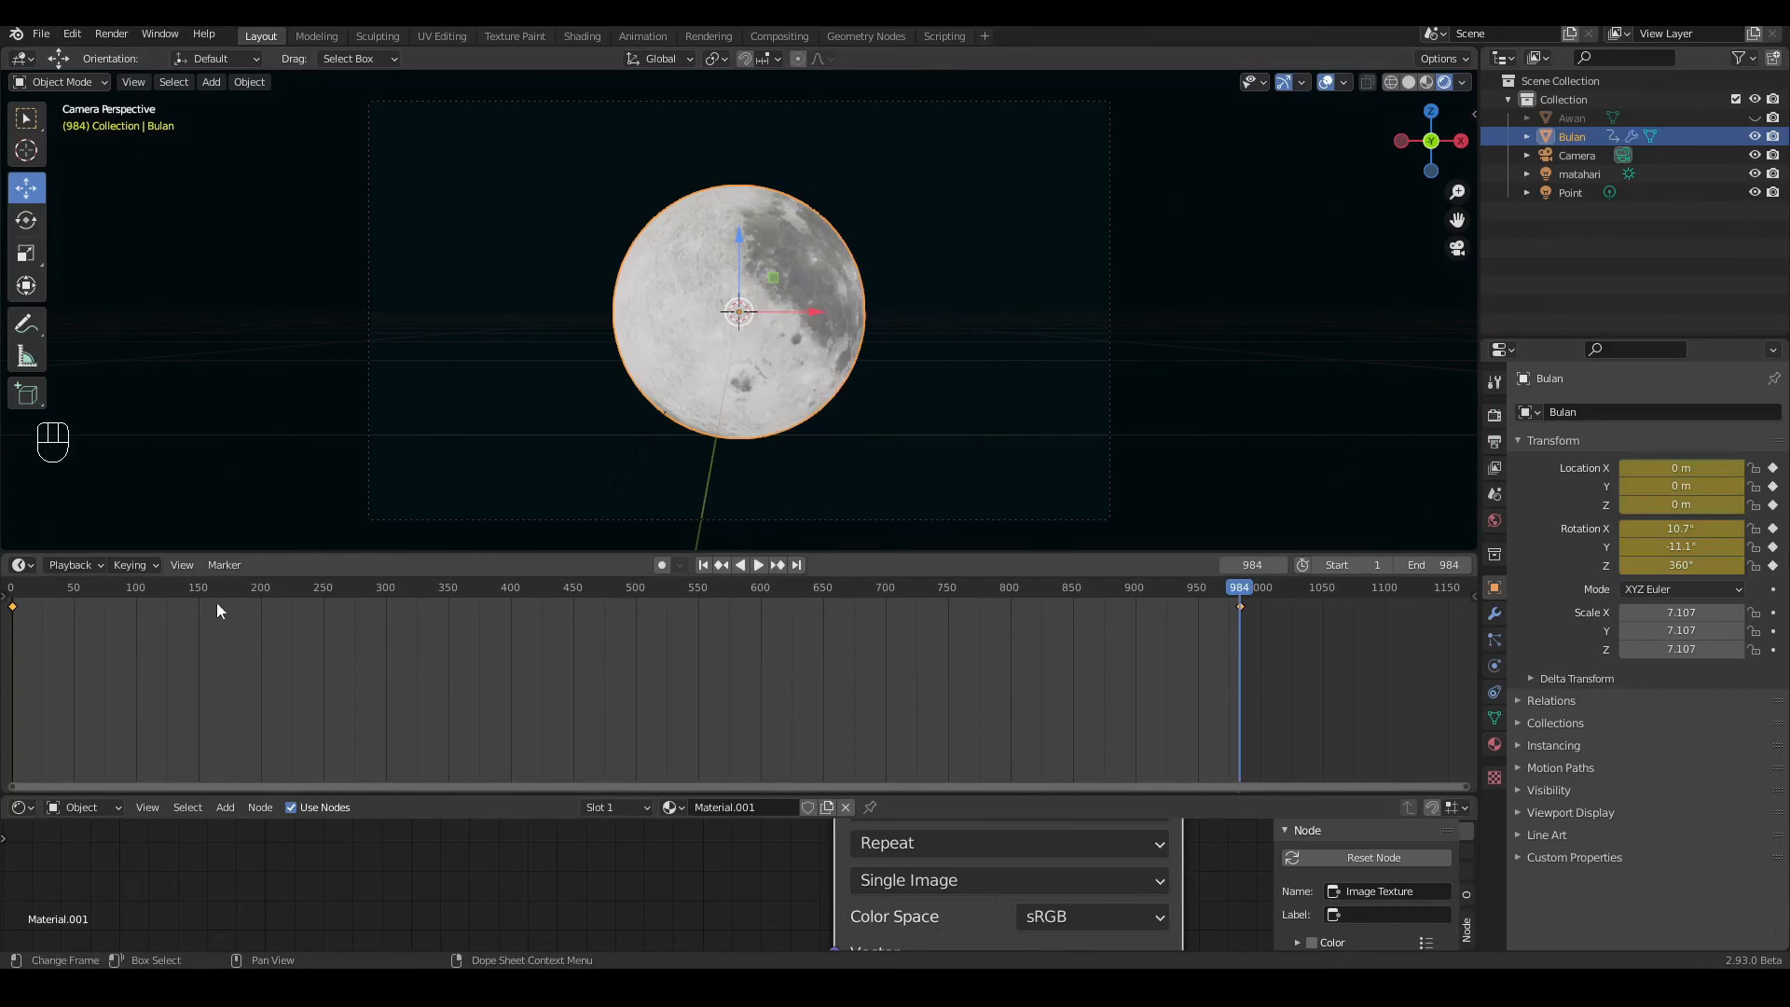
Step: Set the moon's keyframe interpolation to Linear and play the animation from the first frame
drag(107, 589, 783, 606)
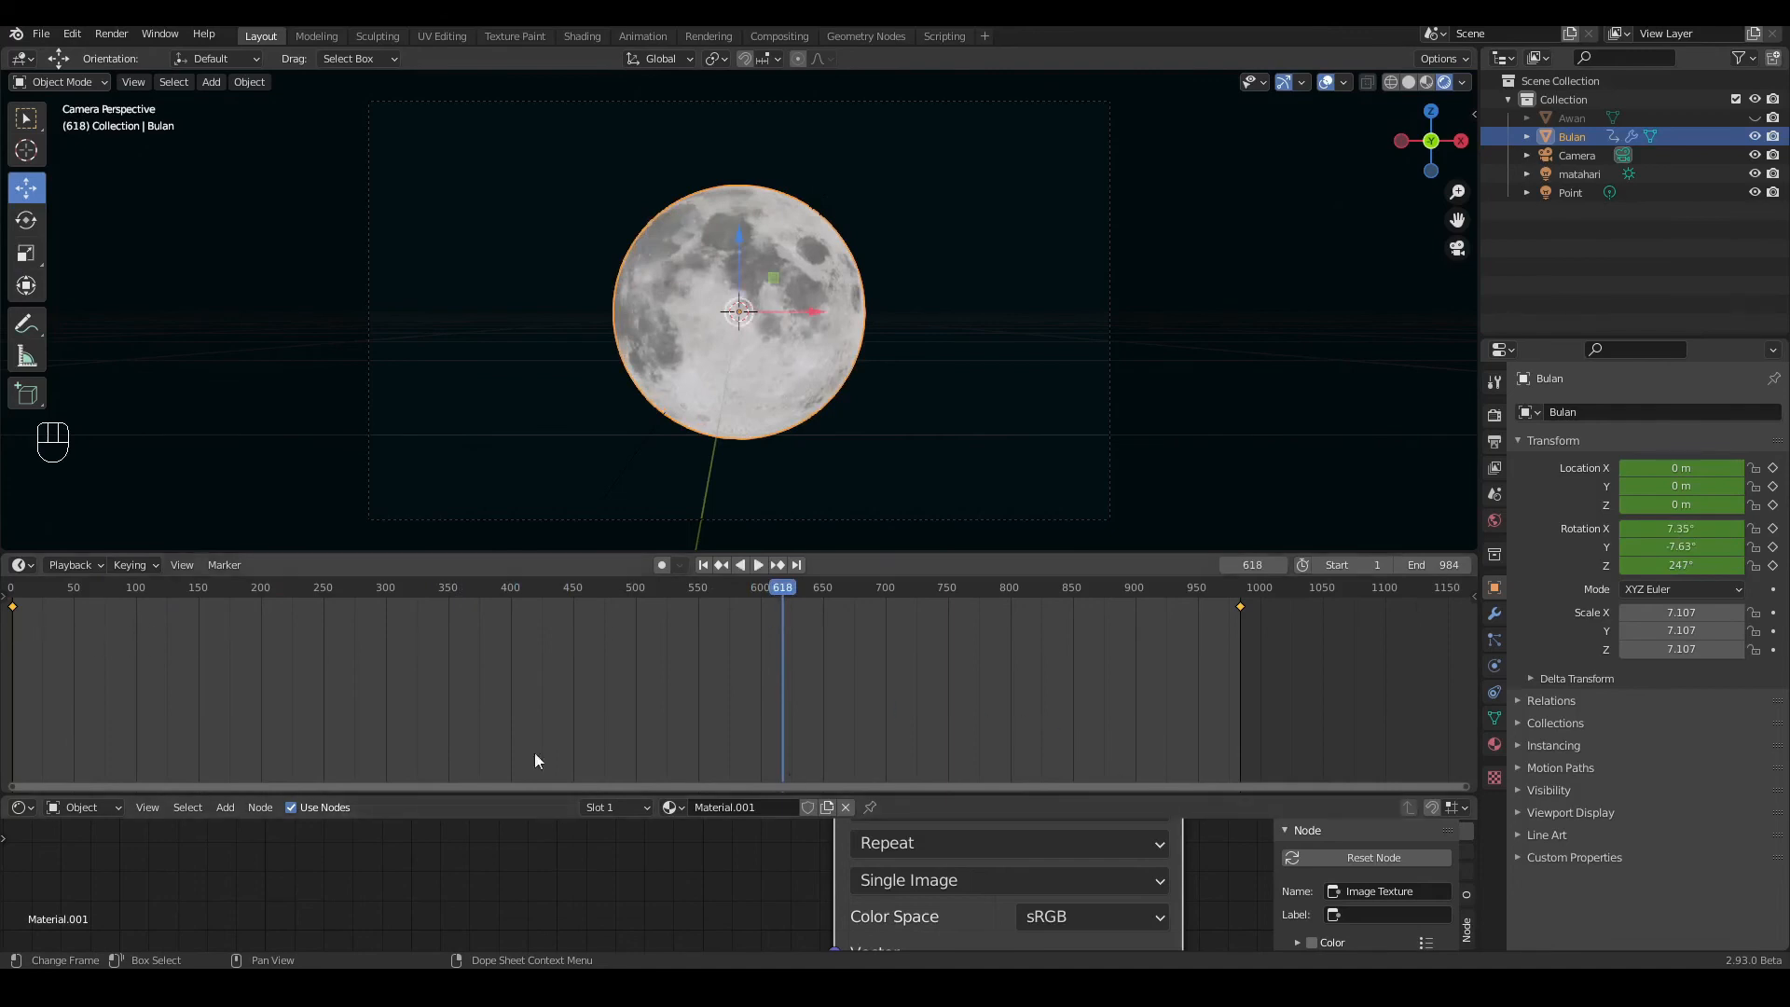
drag(12, 788, 2, 806)
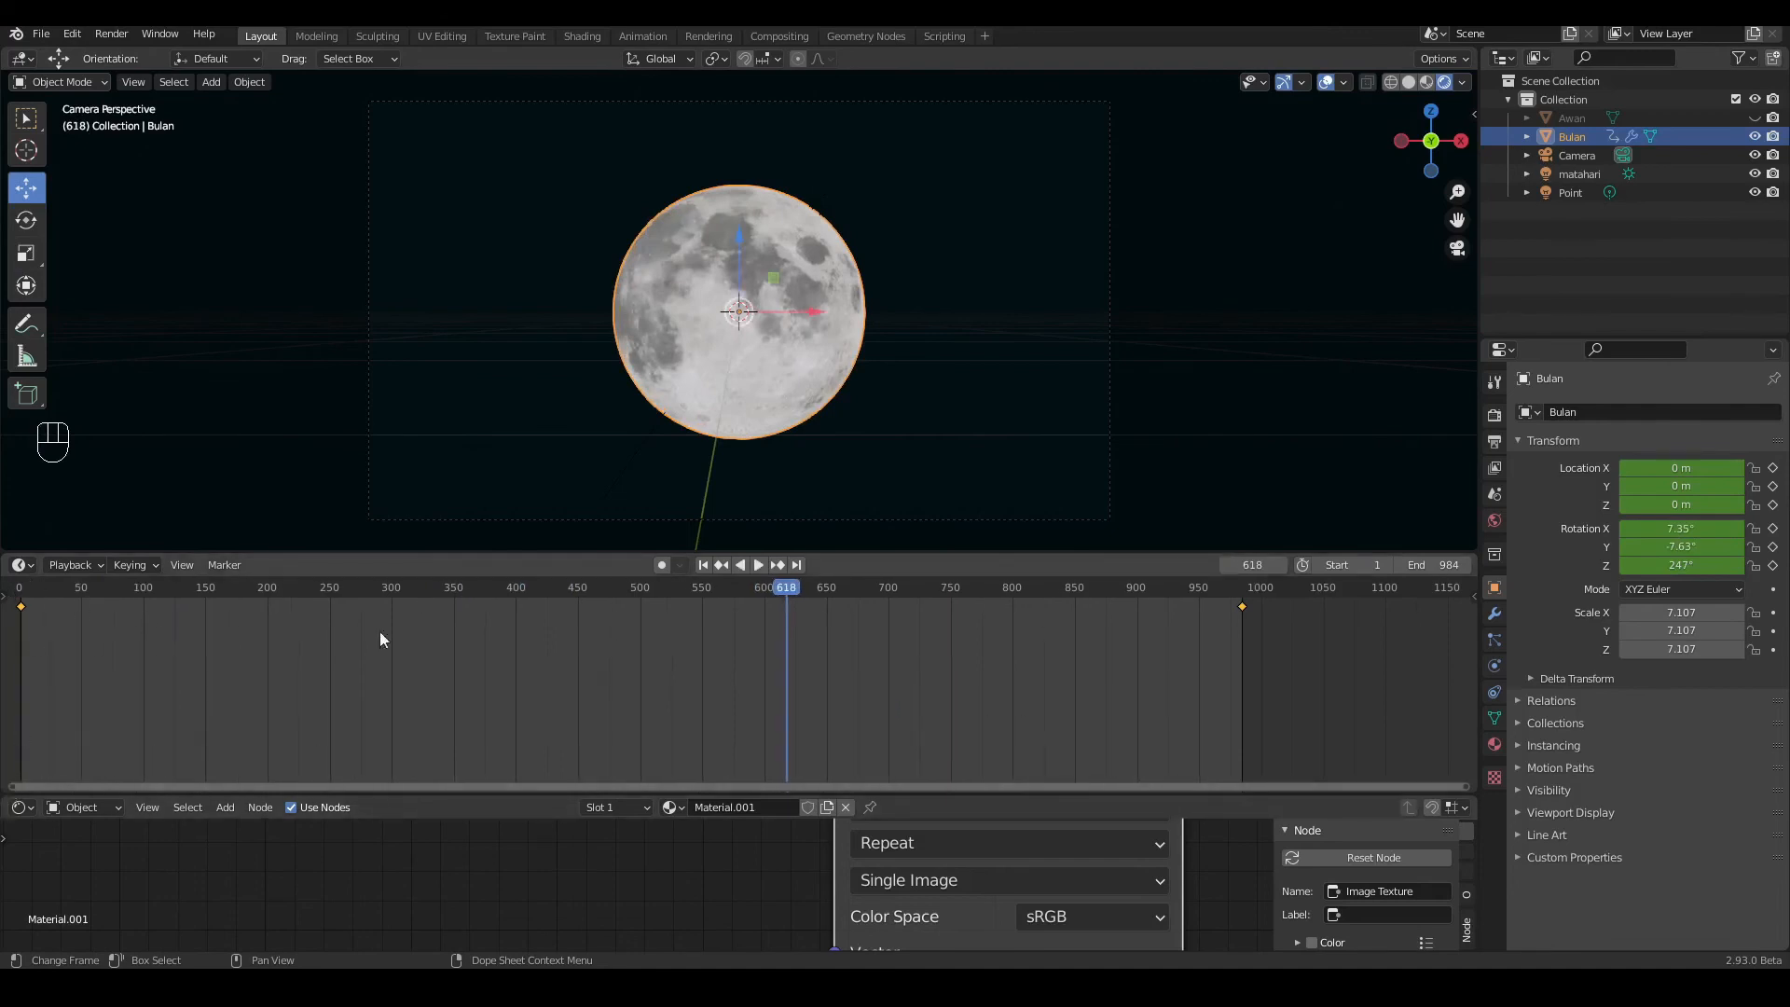
right_click(634, 608)
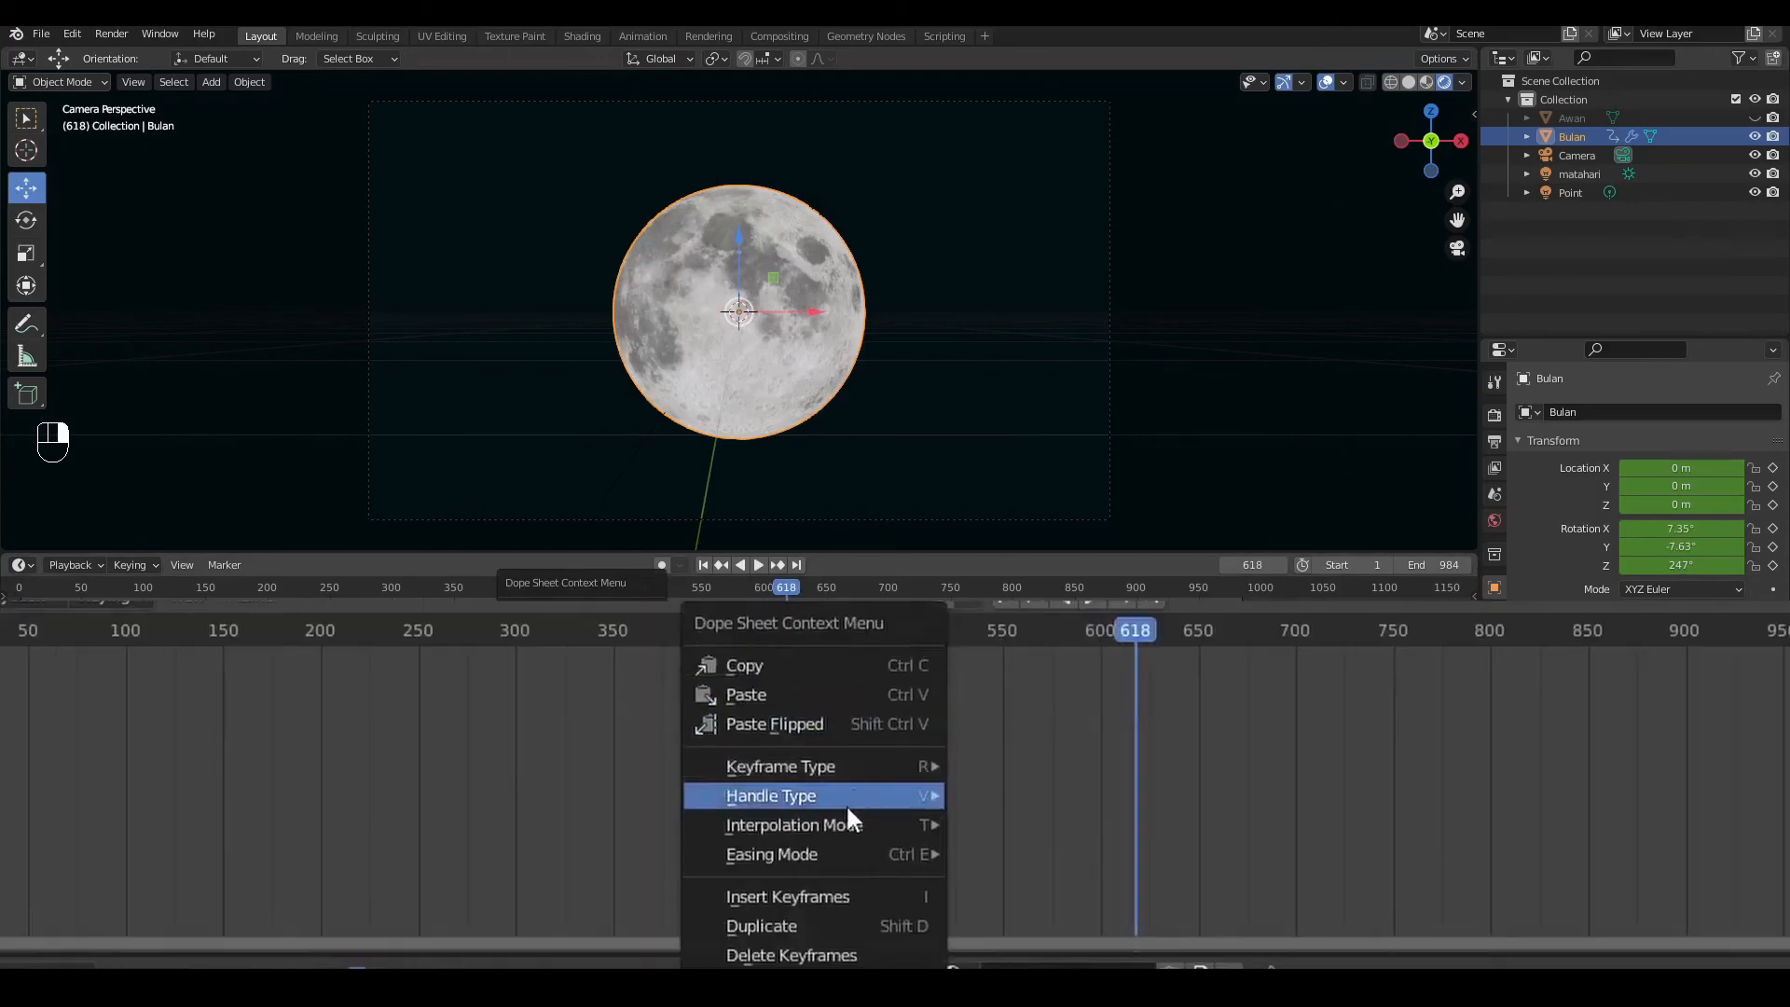
mouse_move(598, 711)
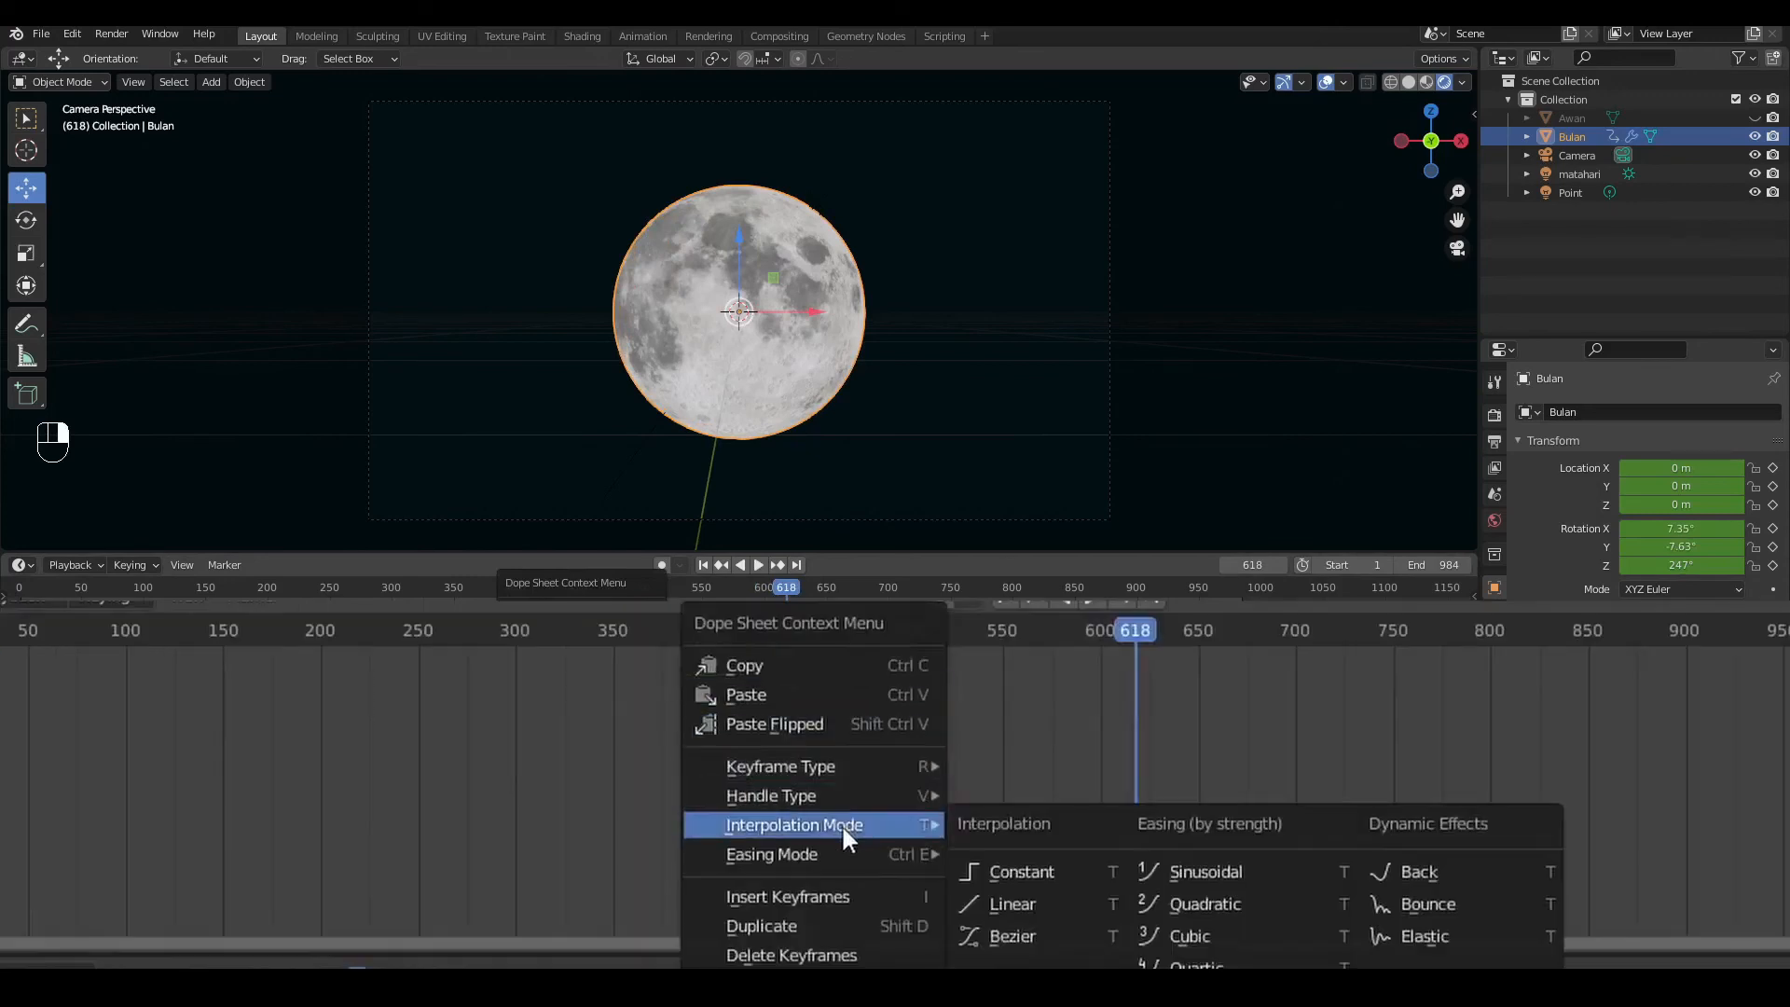
click(1047, 902)
click(705, 567)
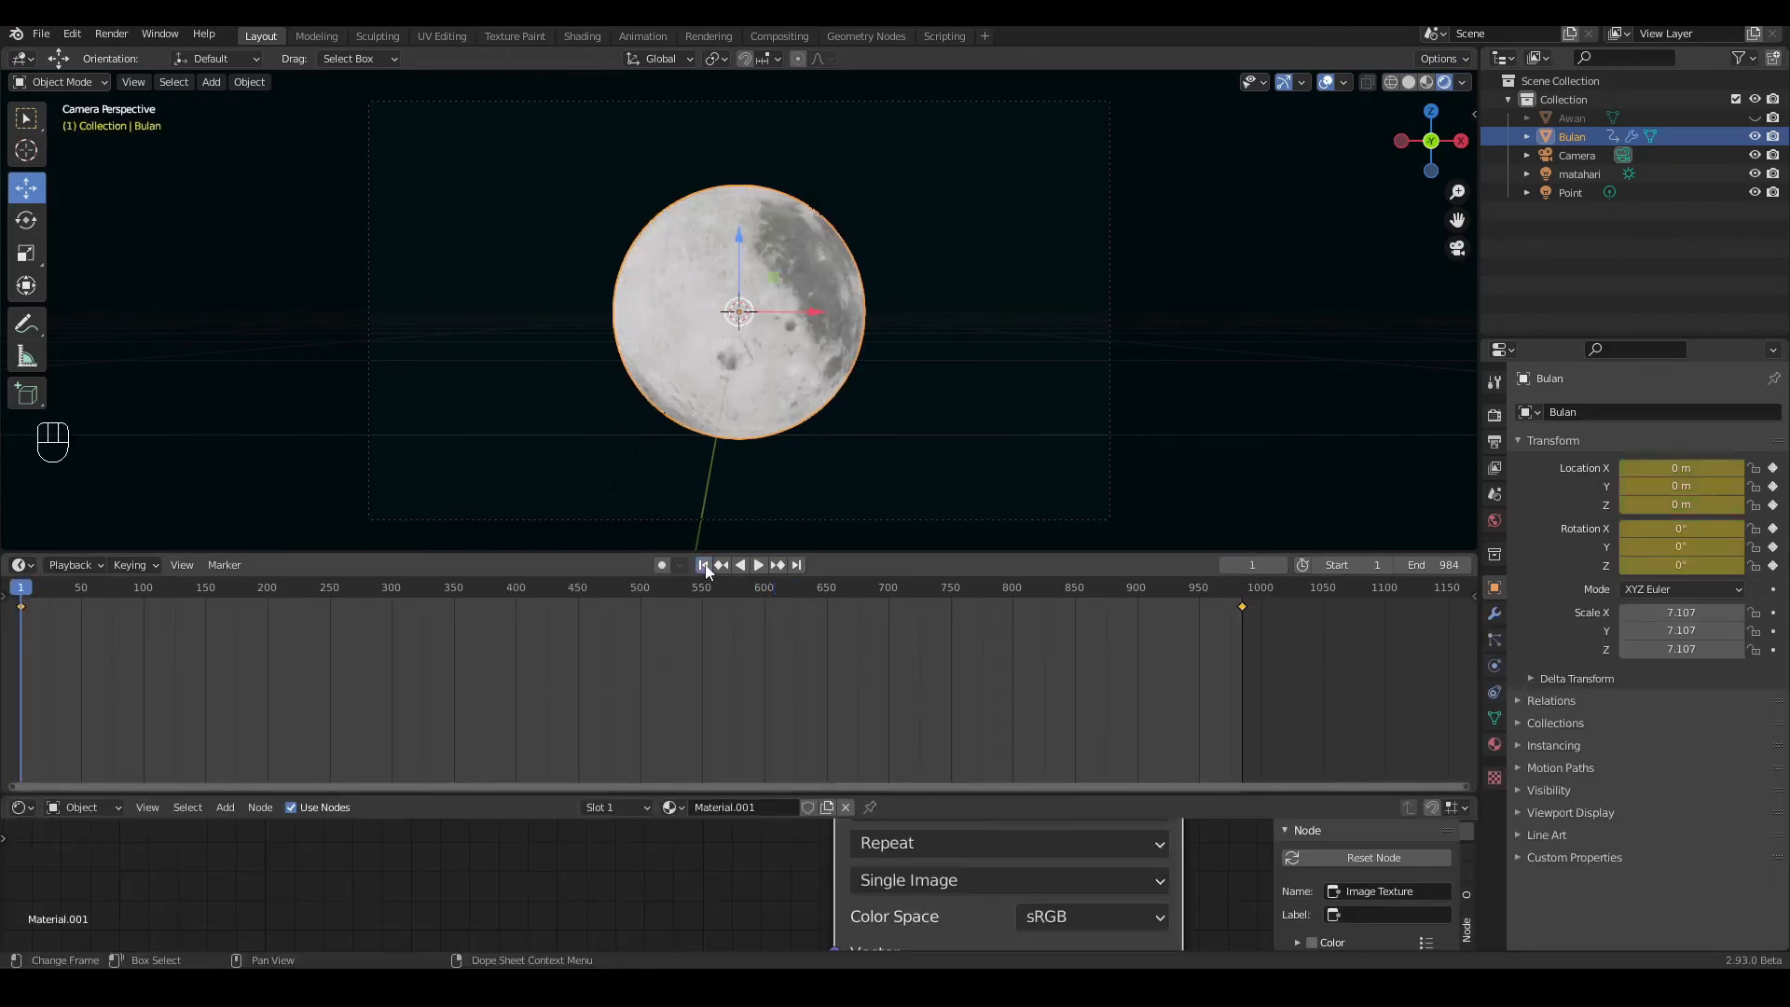
click(758, 565)
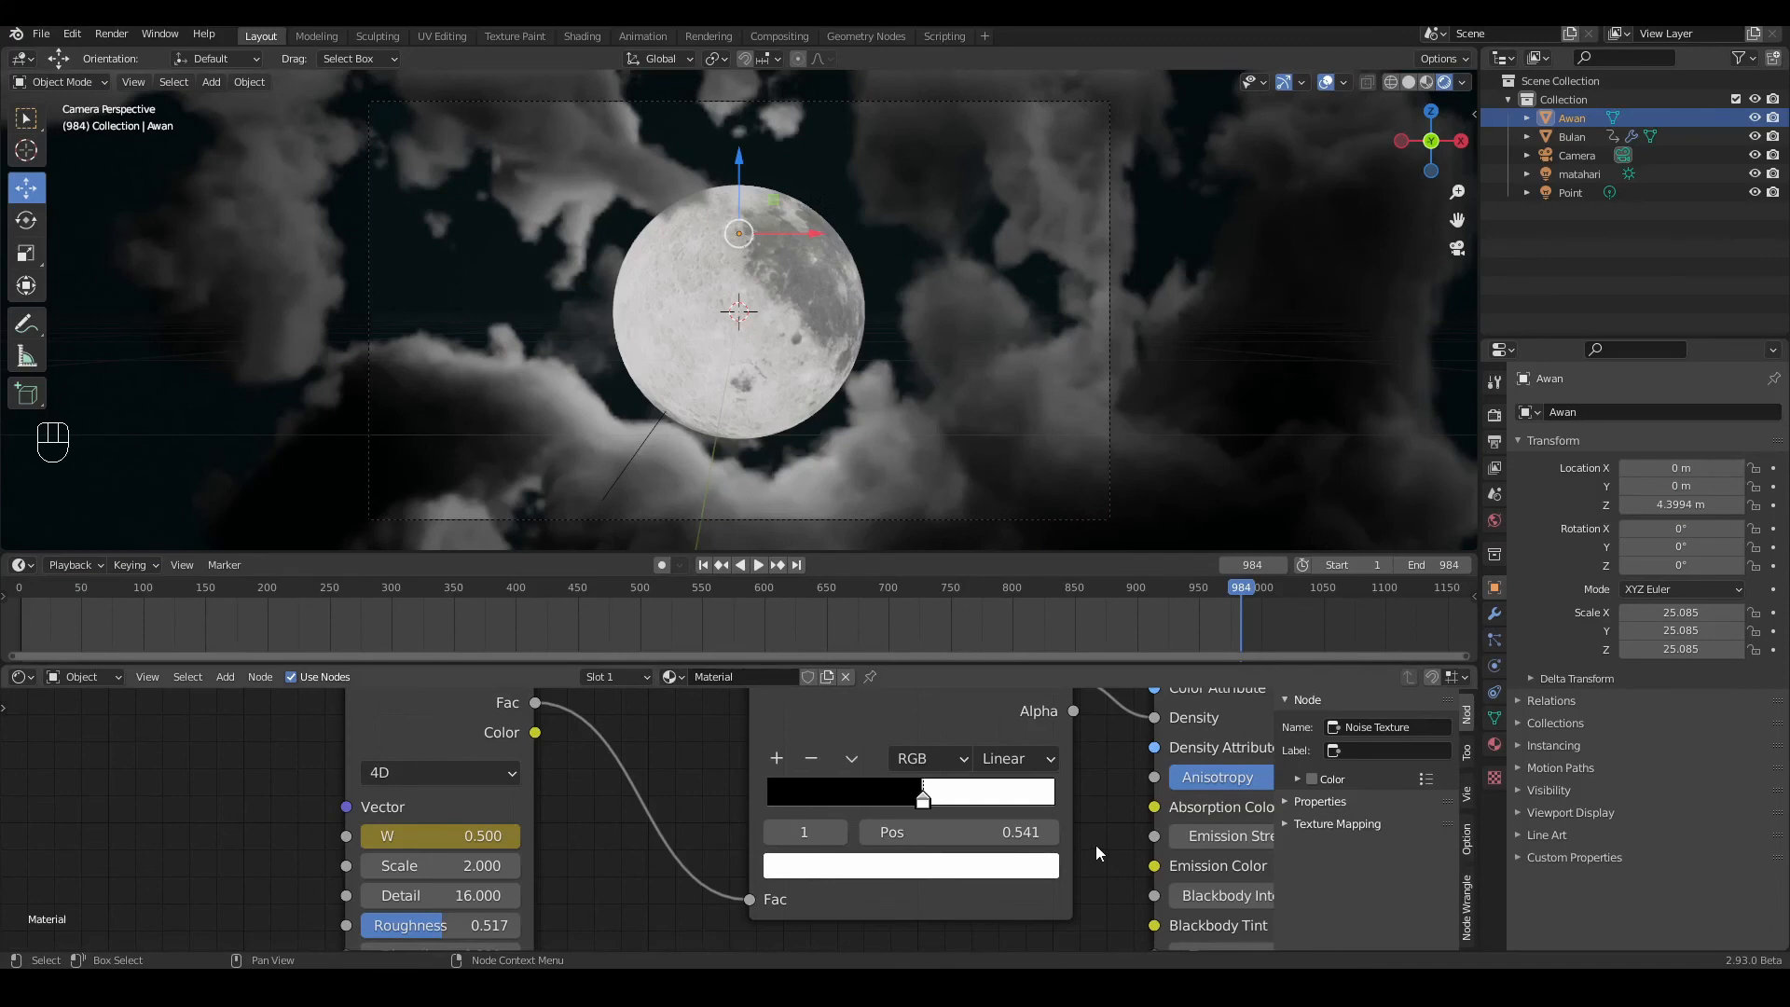
Step: Select the camera at frame 984, move it to about -55.781 m in Location Y and keyframe that value
click(981, 519)
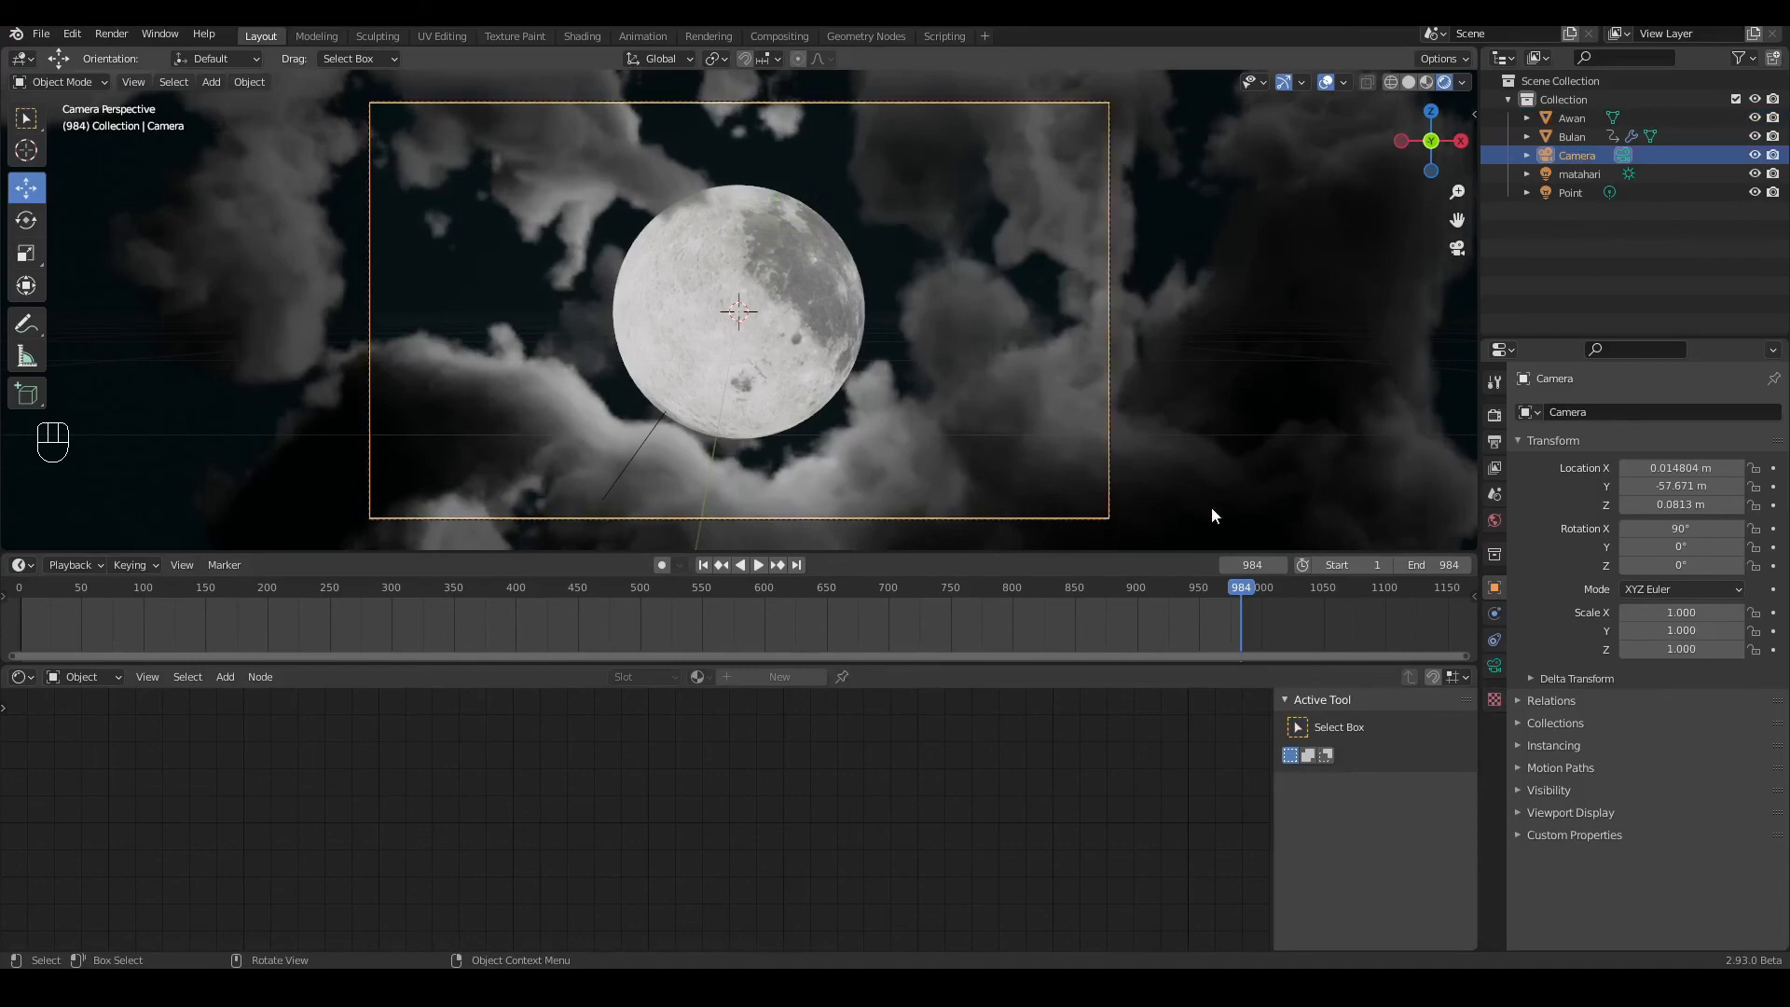
drag(1665, 486, 1781, 486)
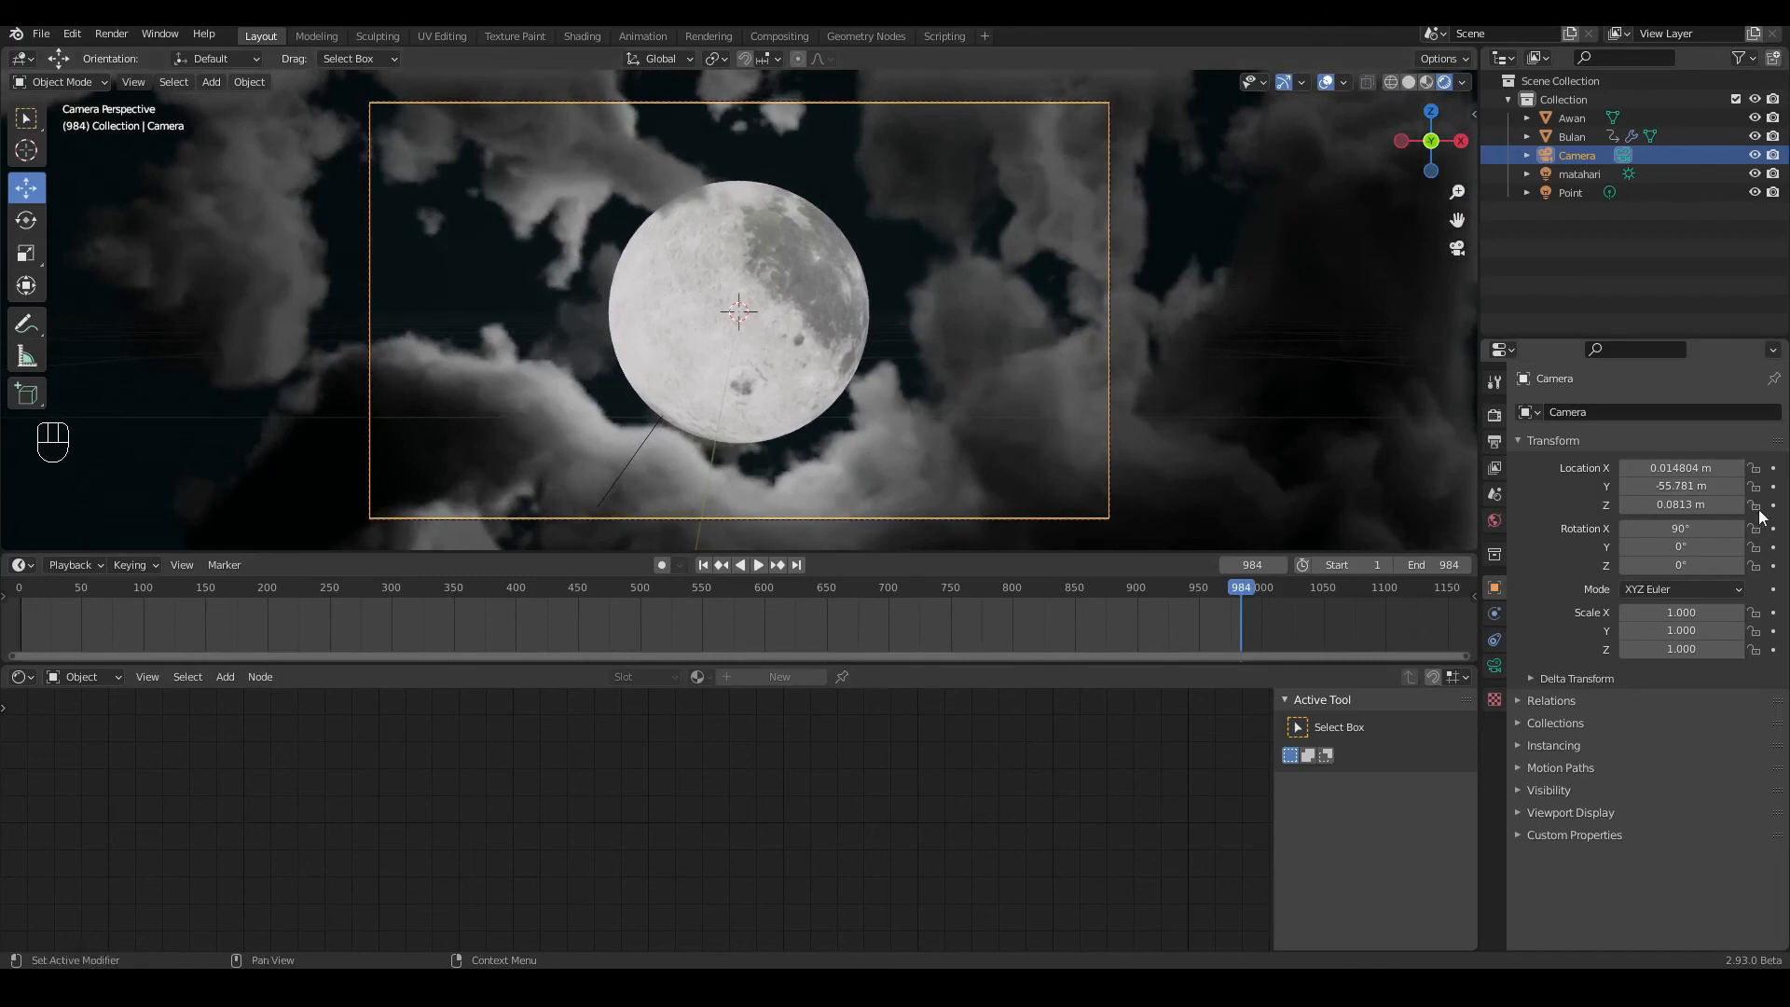
click(1774, 485)
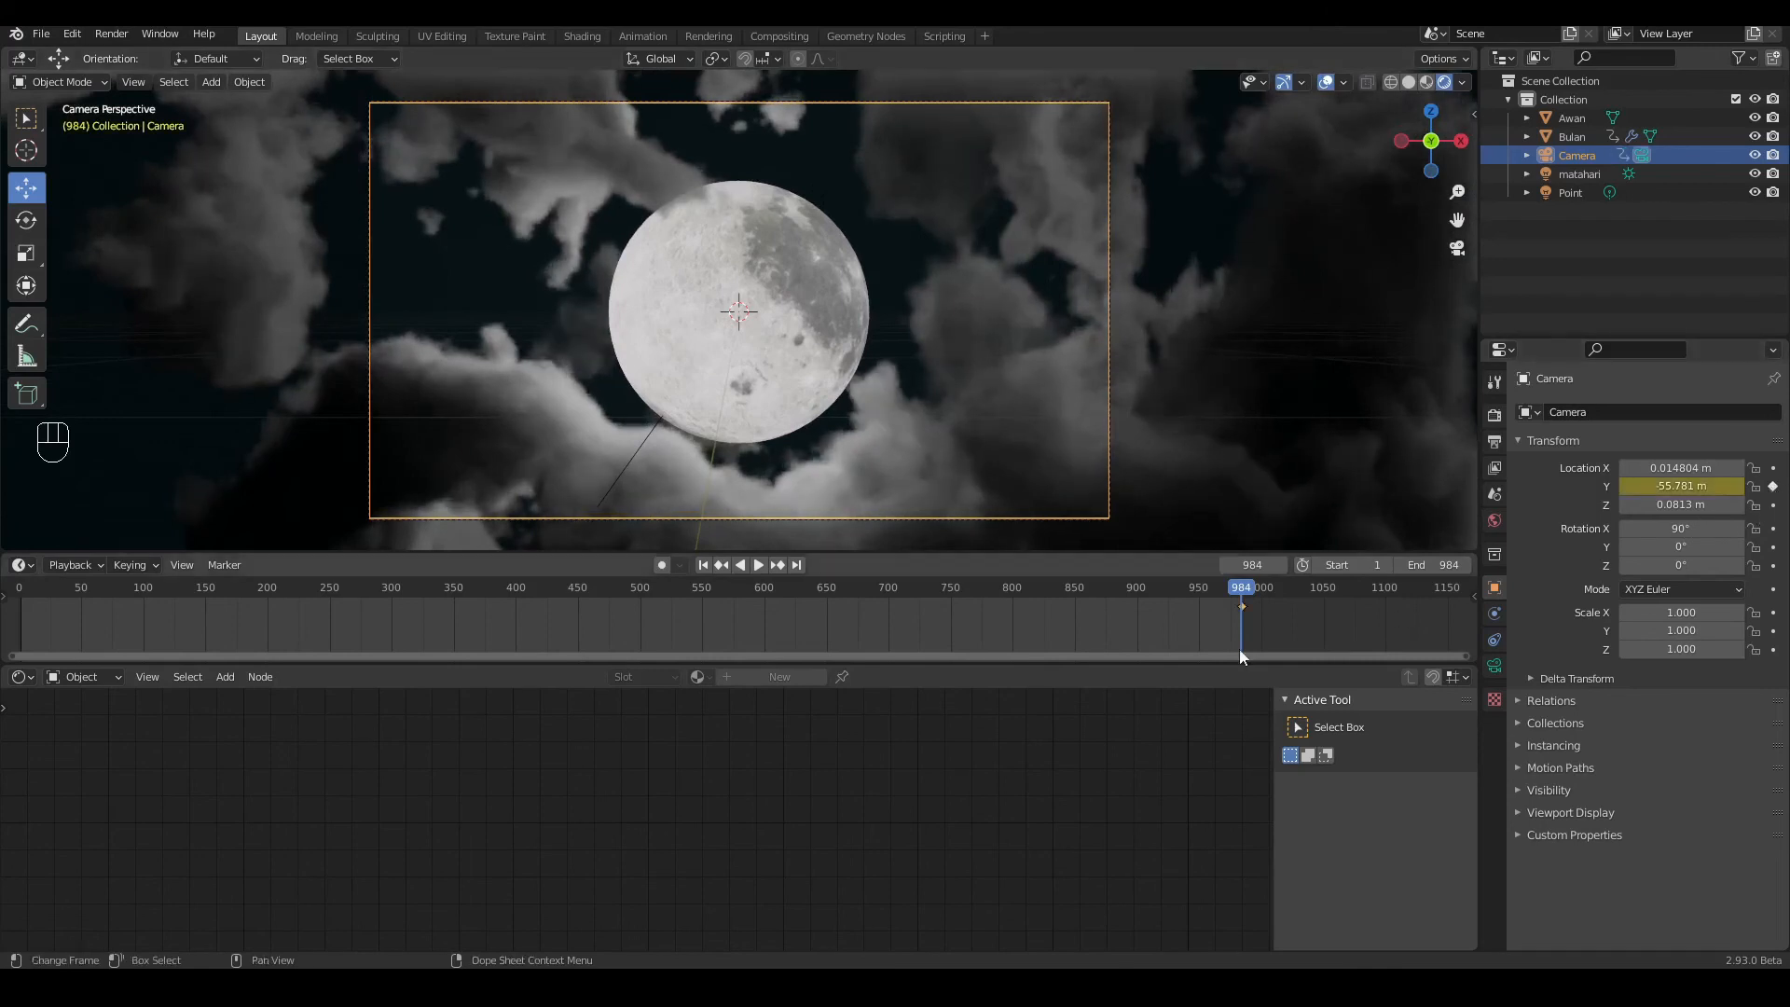
Step: Return to frame 1, move the camera to about -76.791 m in Location Y and keyframe that value
drag(1185, 663, 1167, 809)
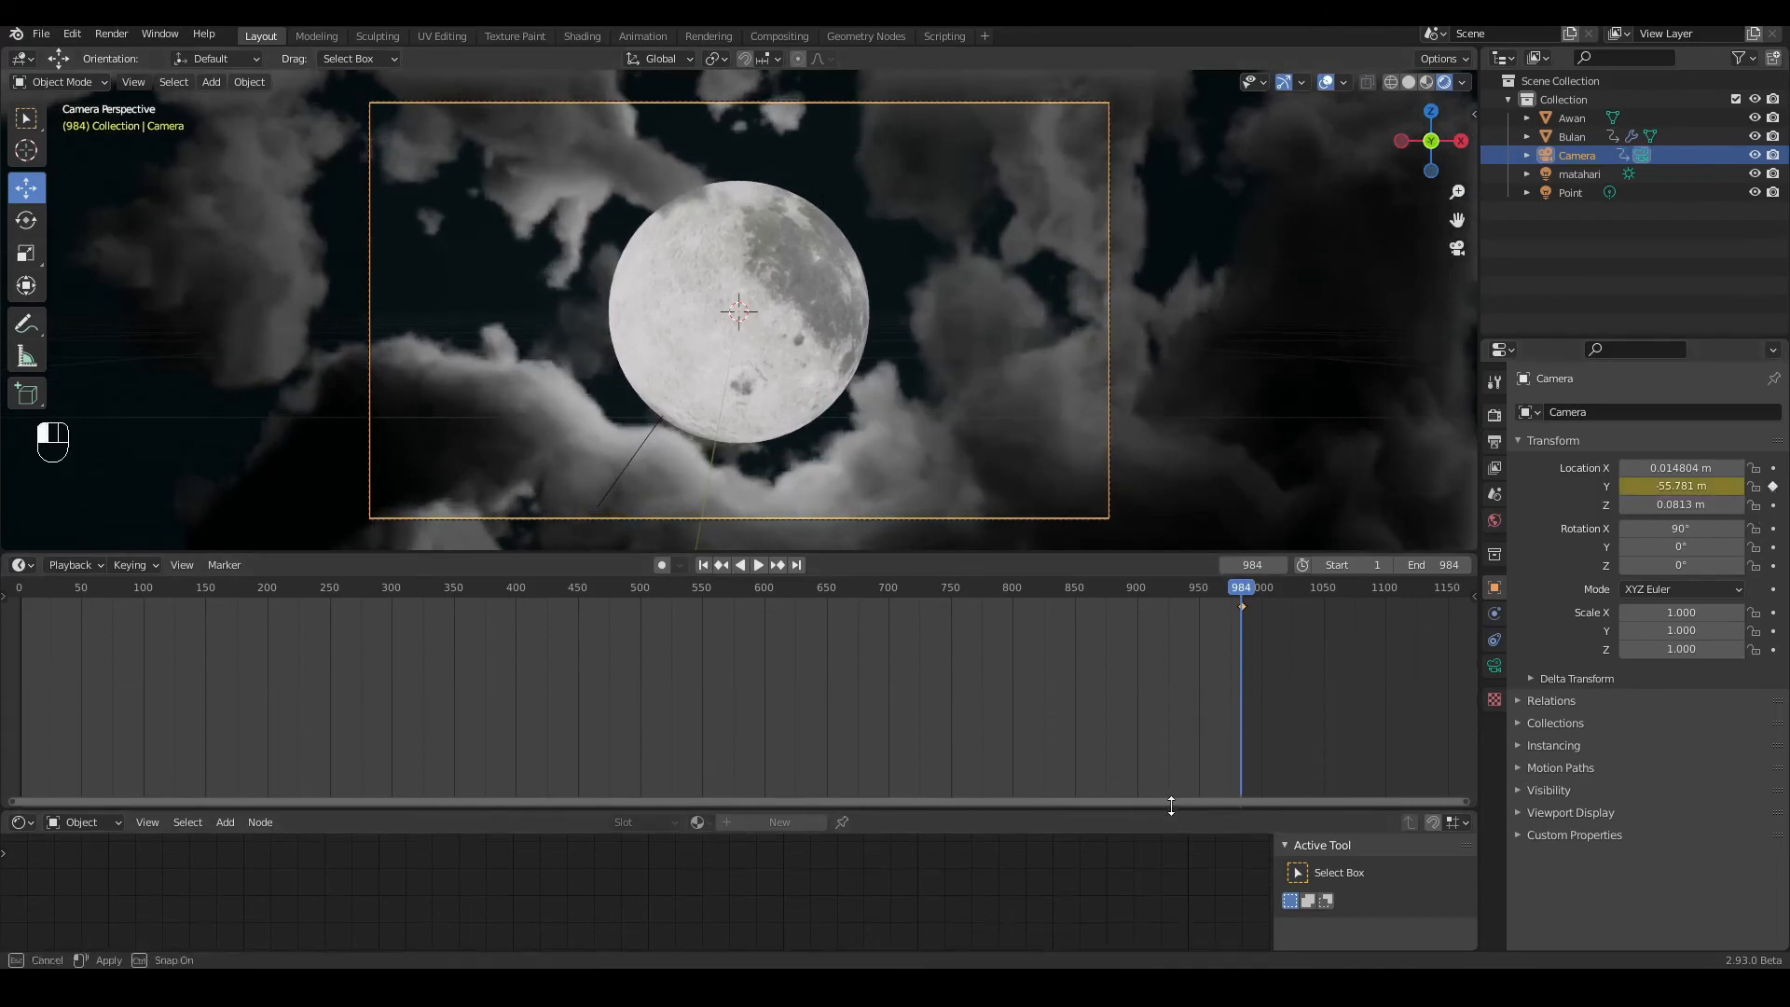
click(703, 565)
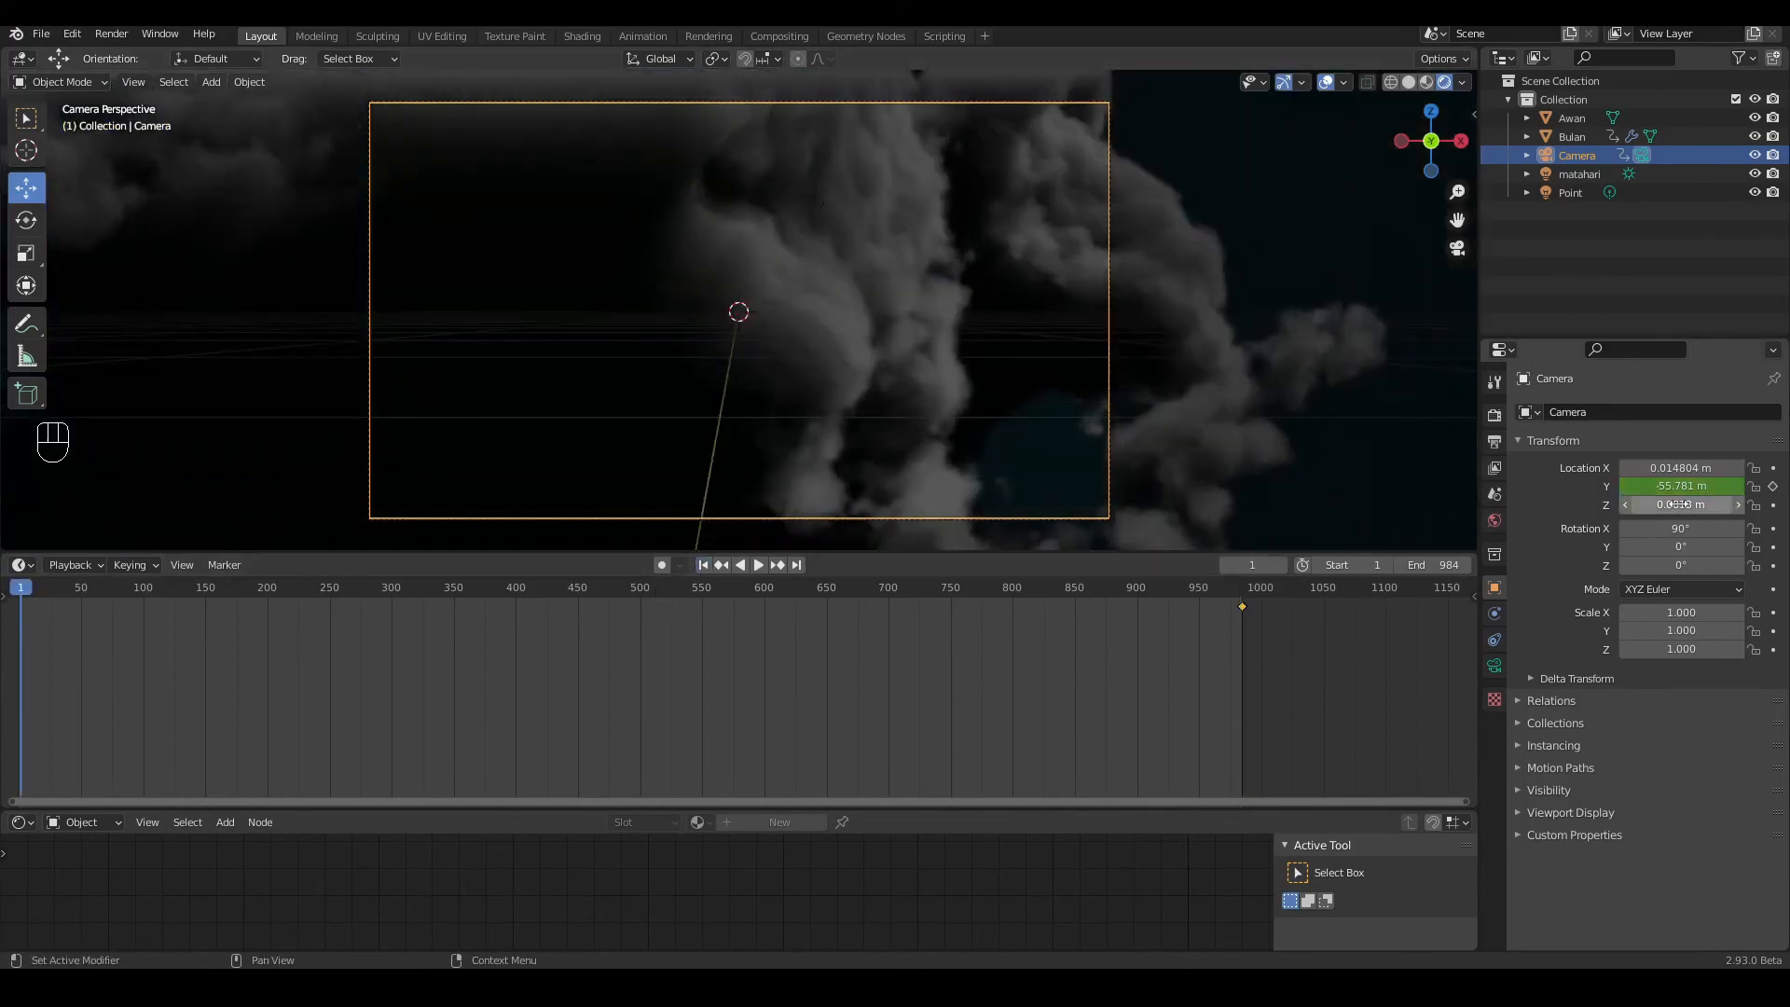
drag(1679, 486, 1553, 486)
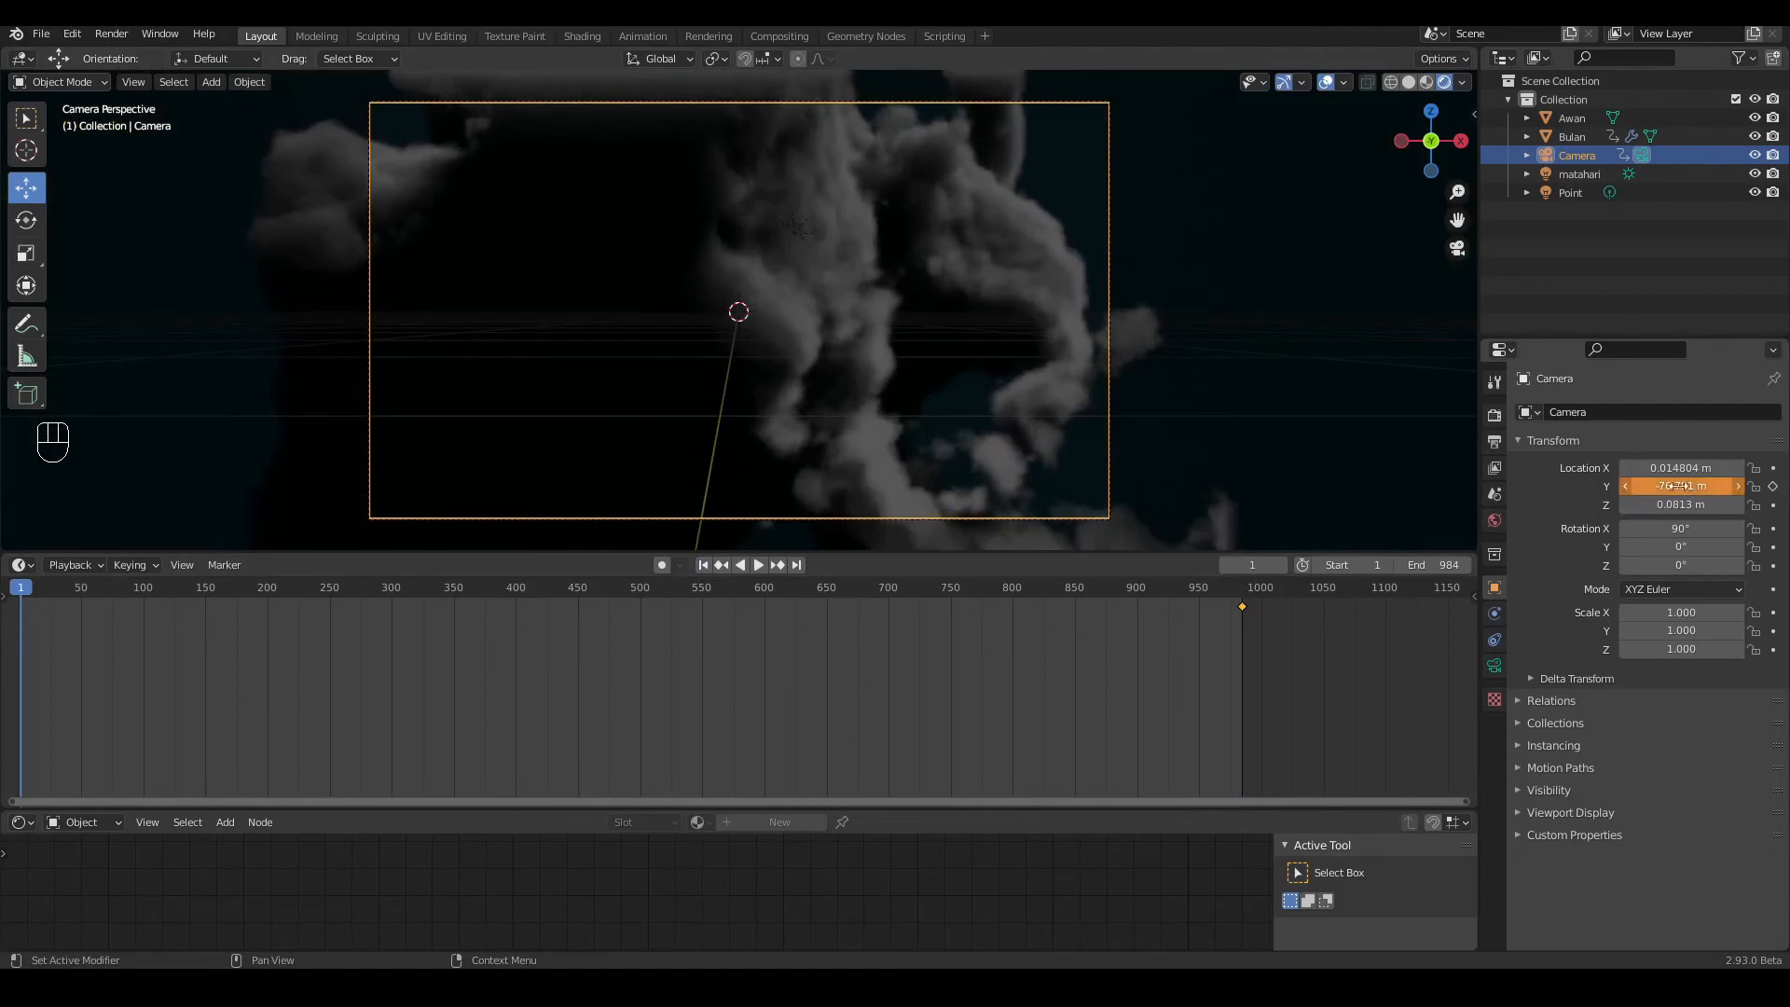
click(1774, 486)
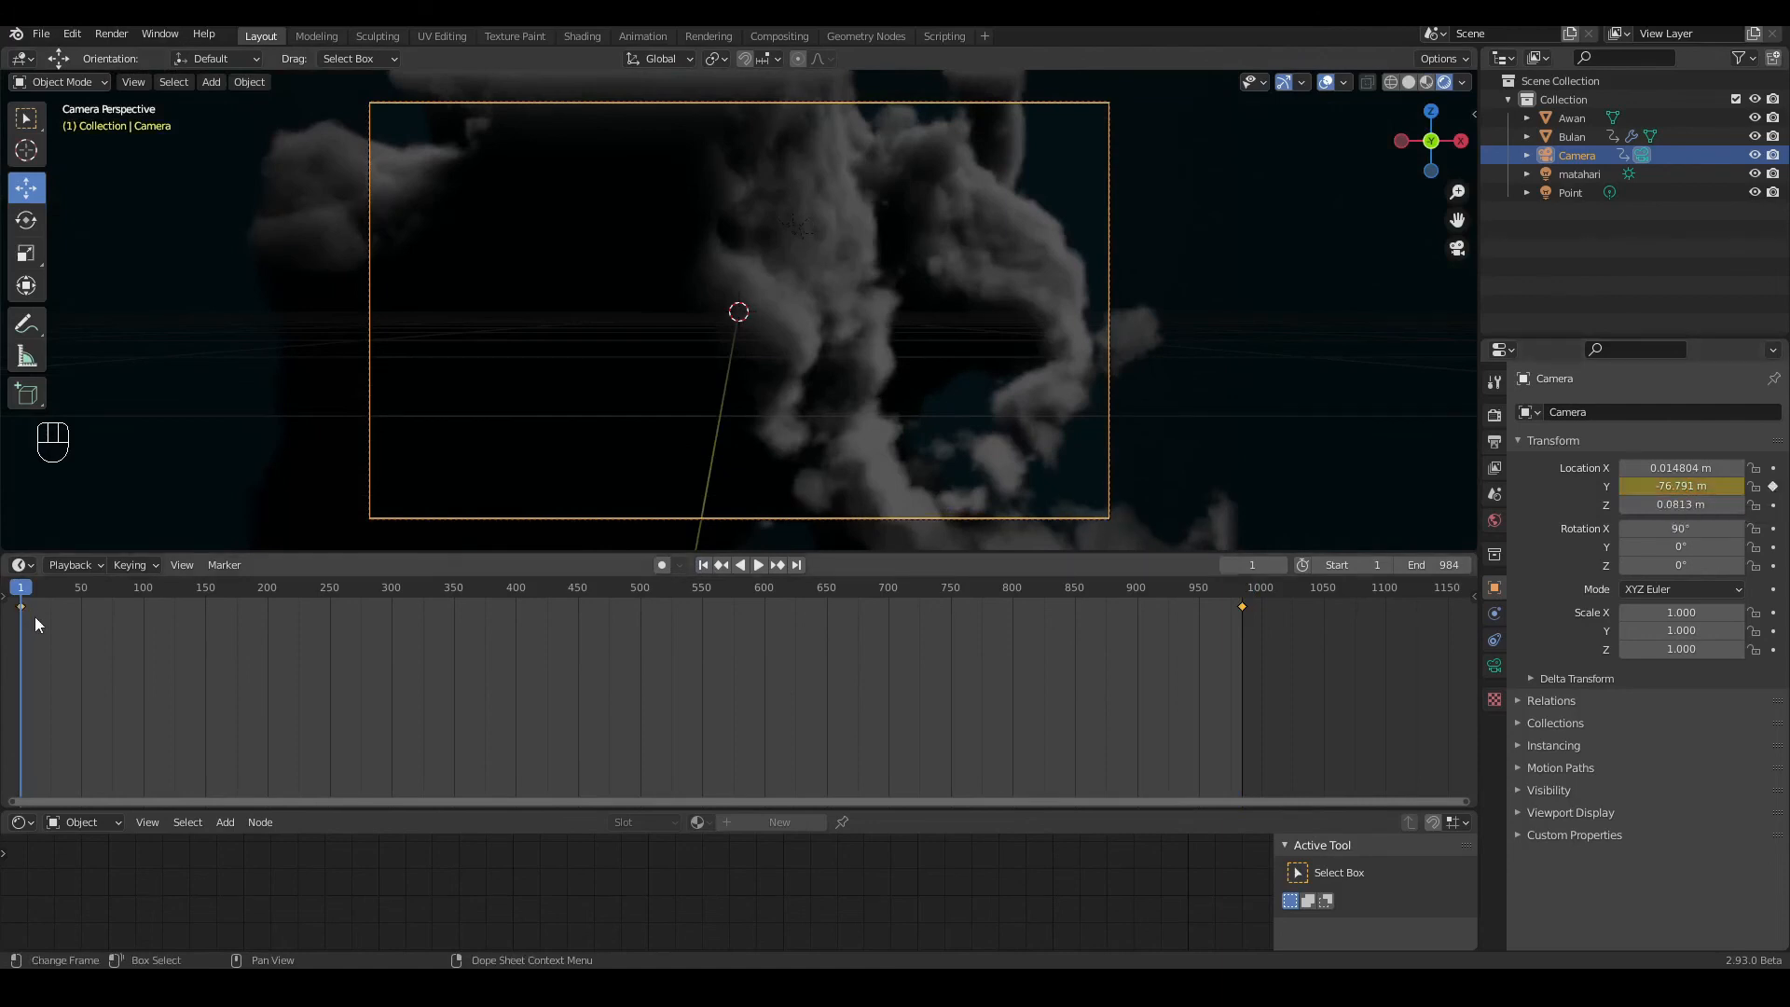
click(82, 606)
drag(802, 806, 942, 752)
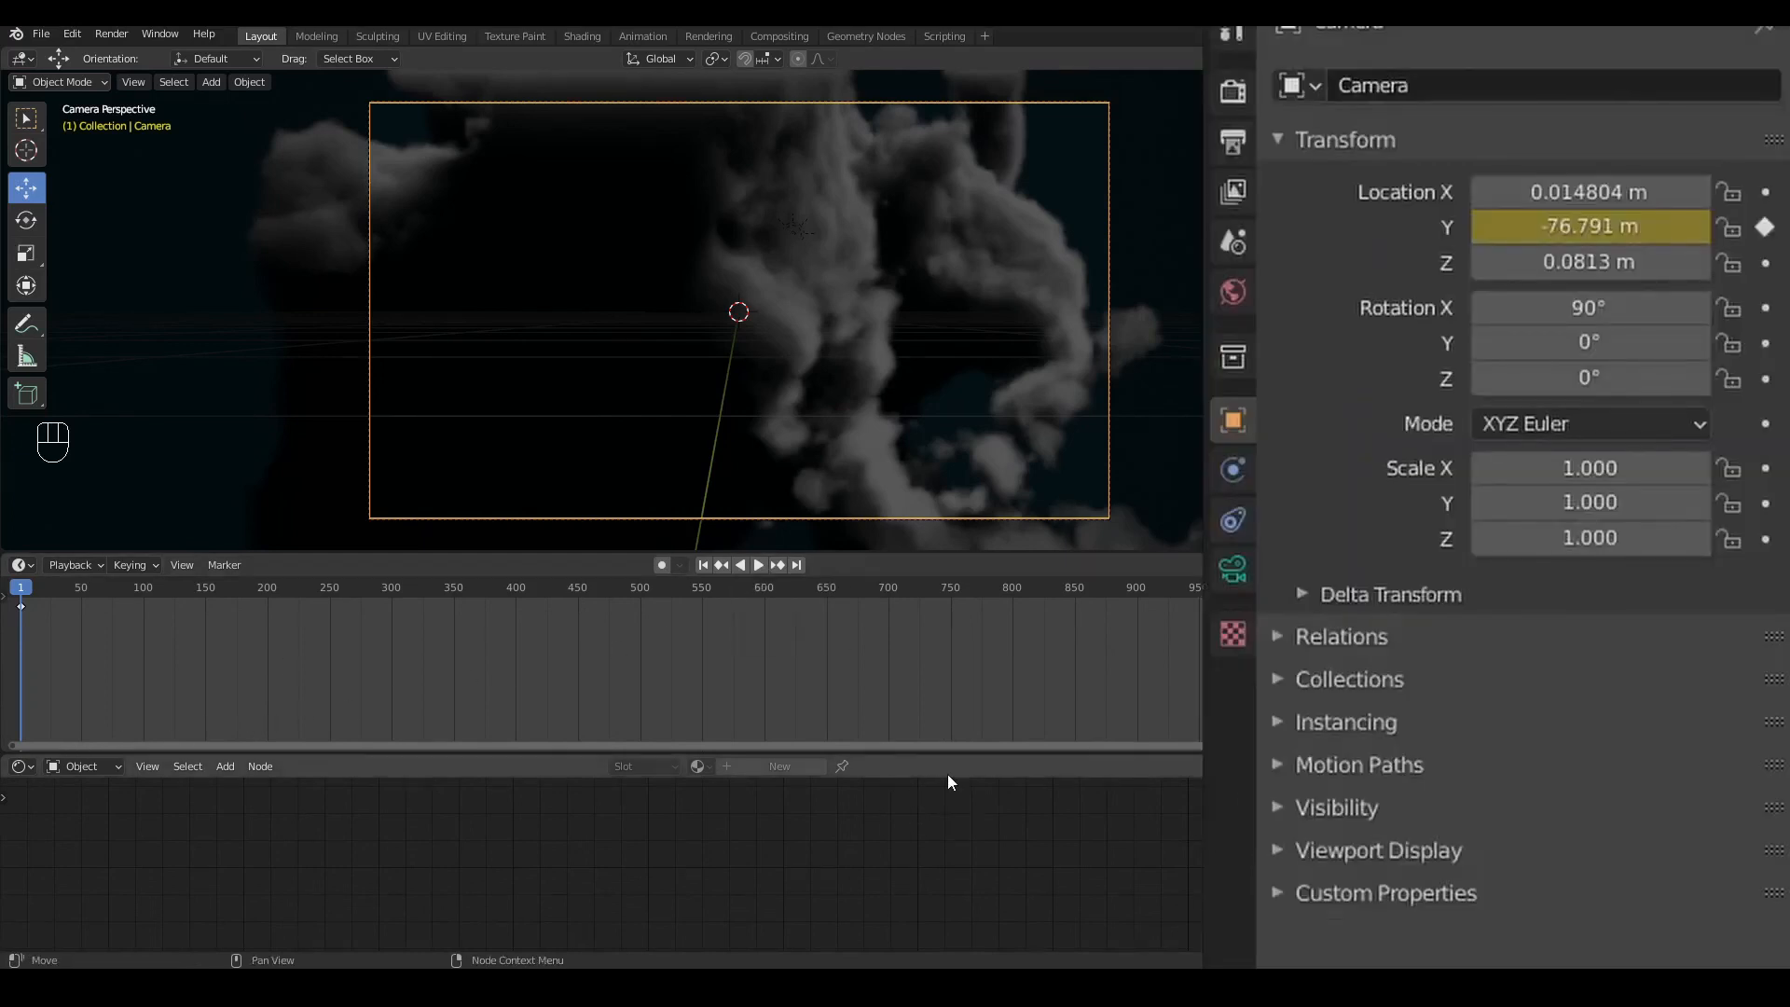
Step: Set the render output to Bulan puranam in the Downloads folder with FFmpeg Video as the file format
click(1233, 144)
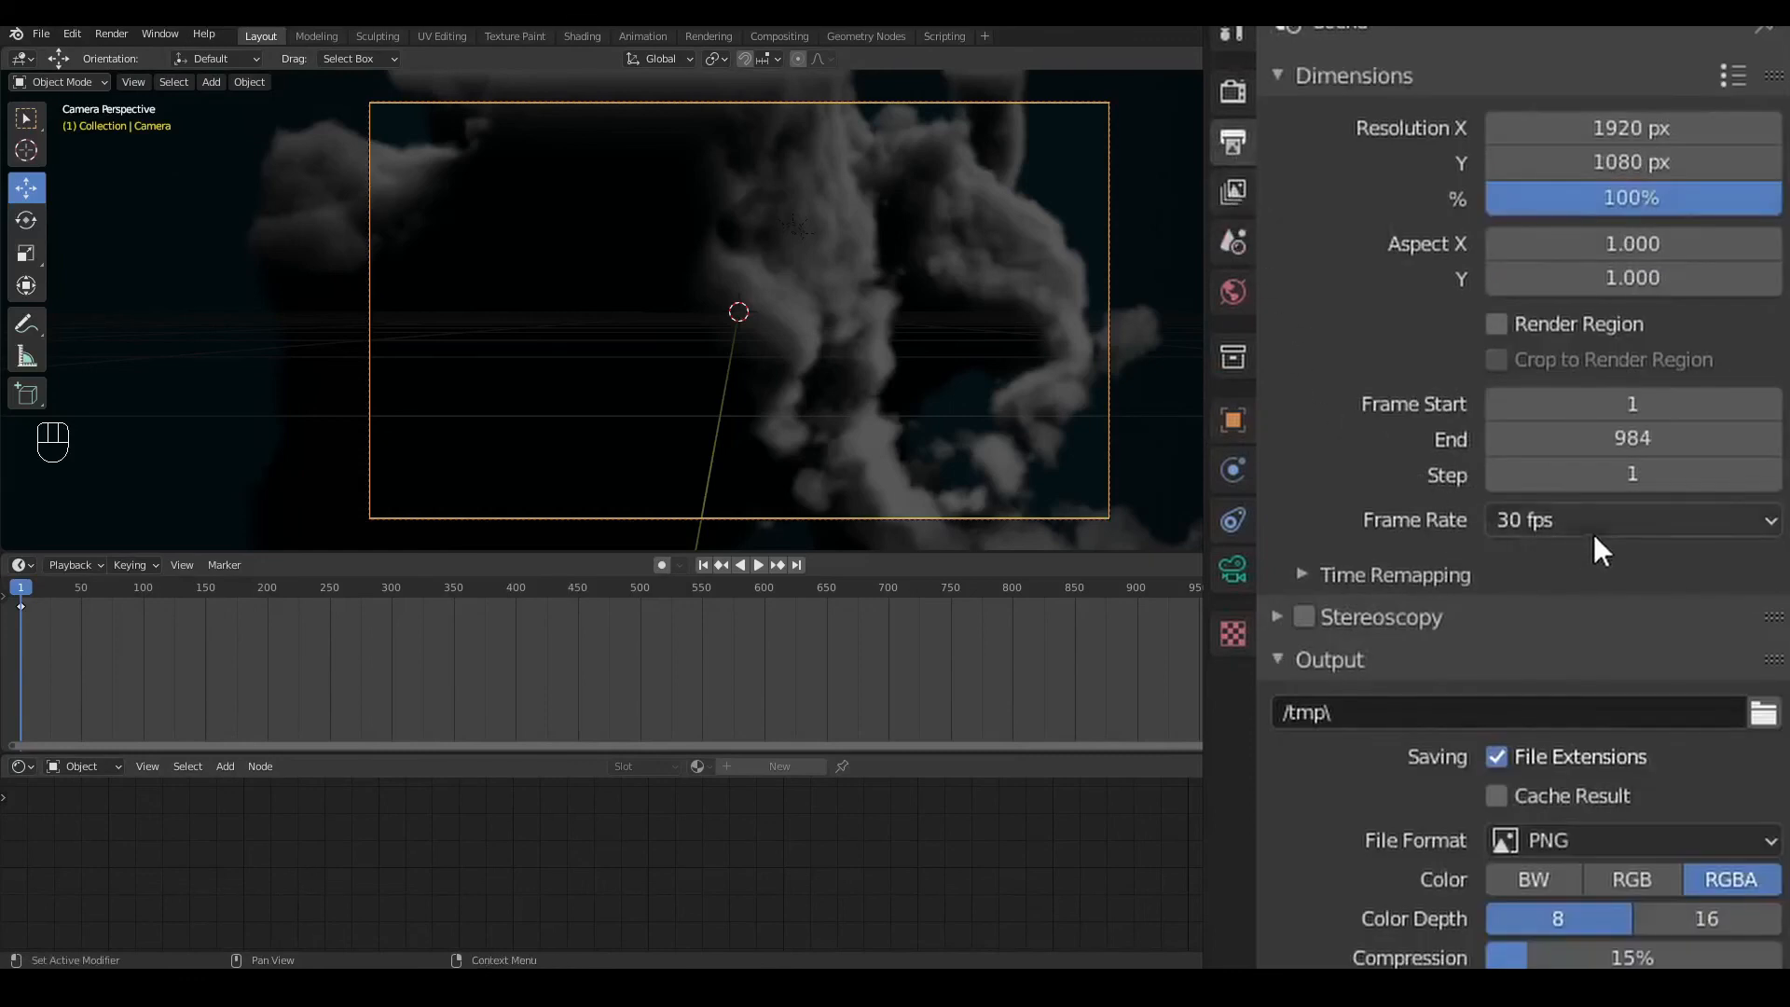
scroll(1598, 530, down, 1)
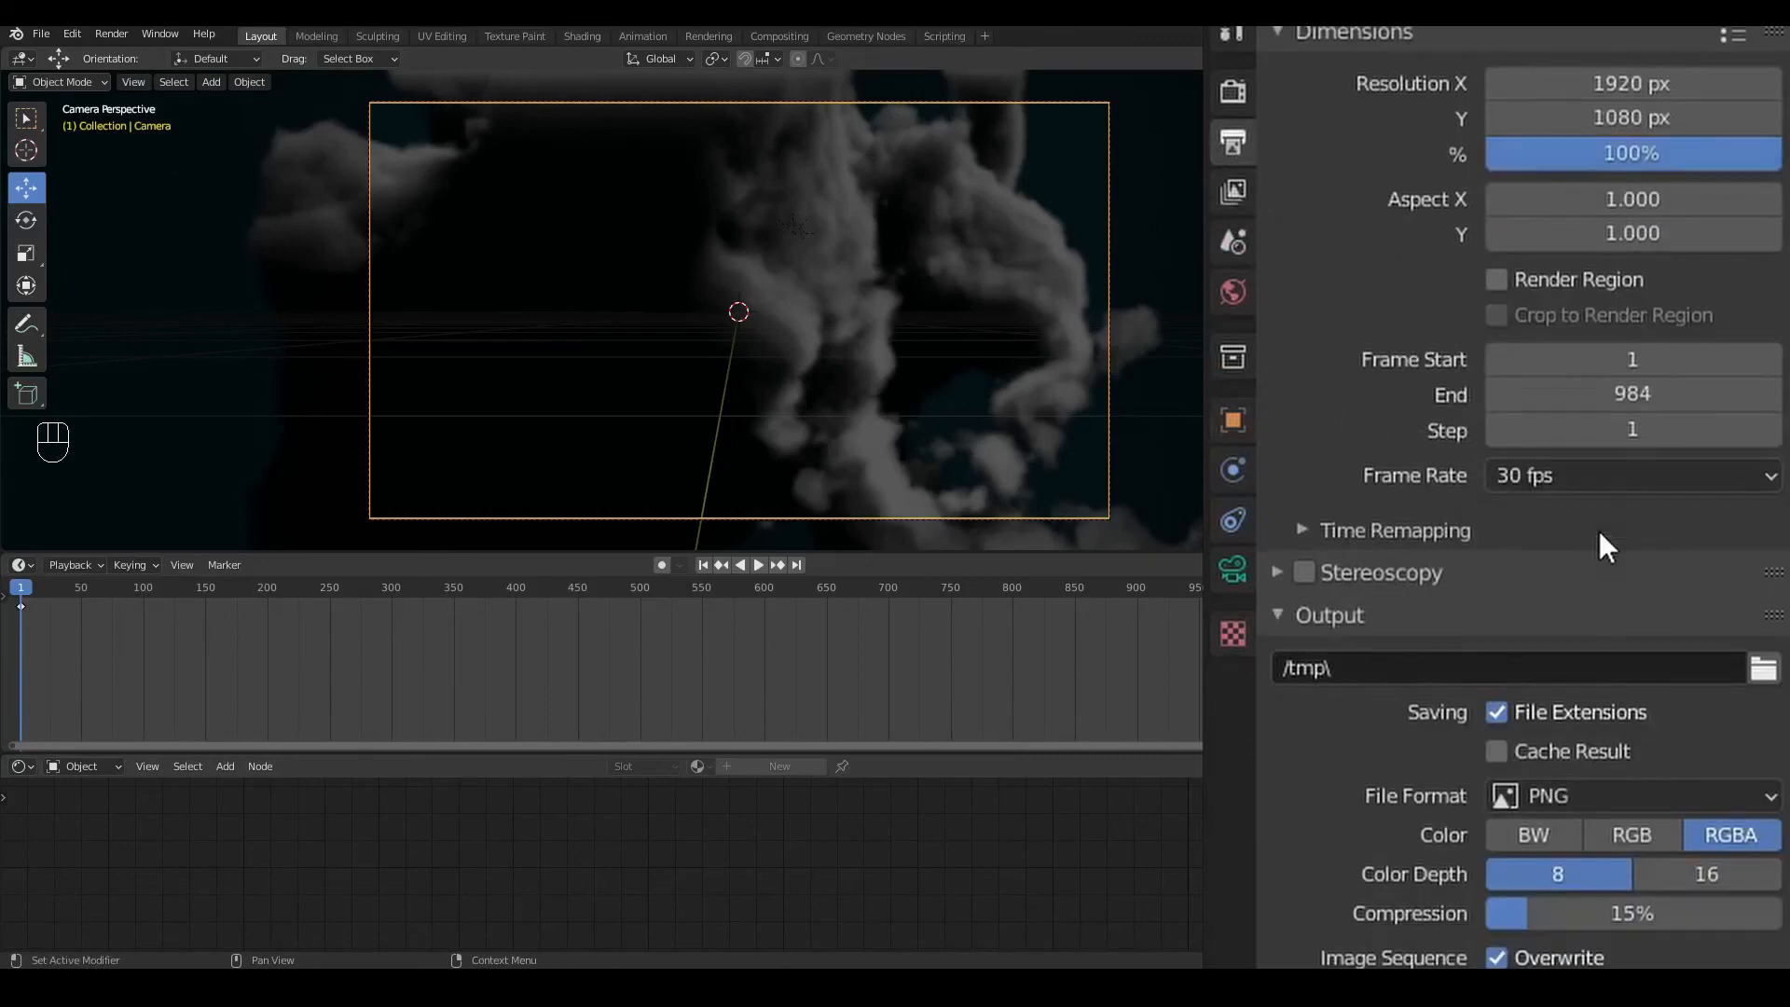
click(1763, 670)
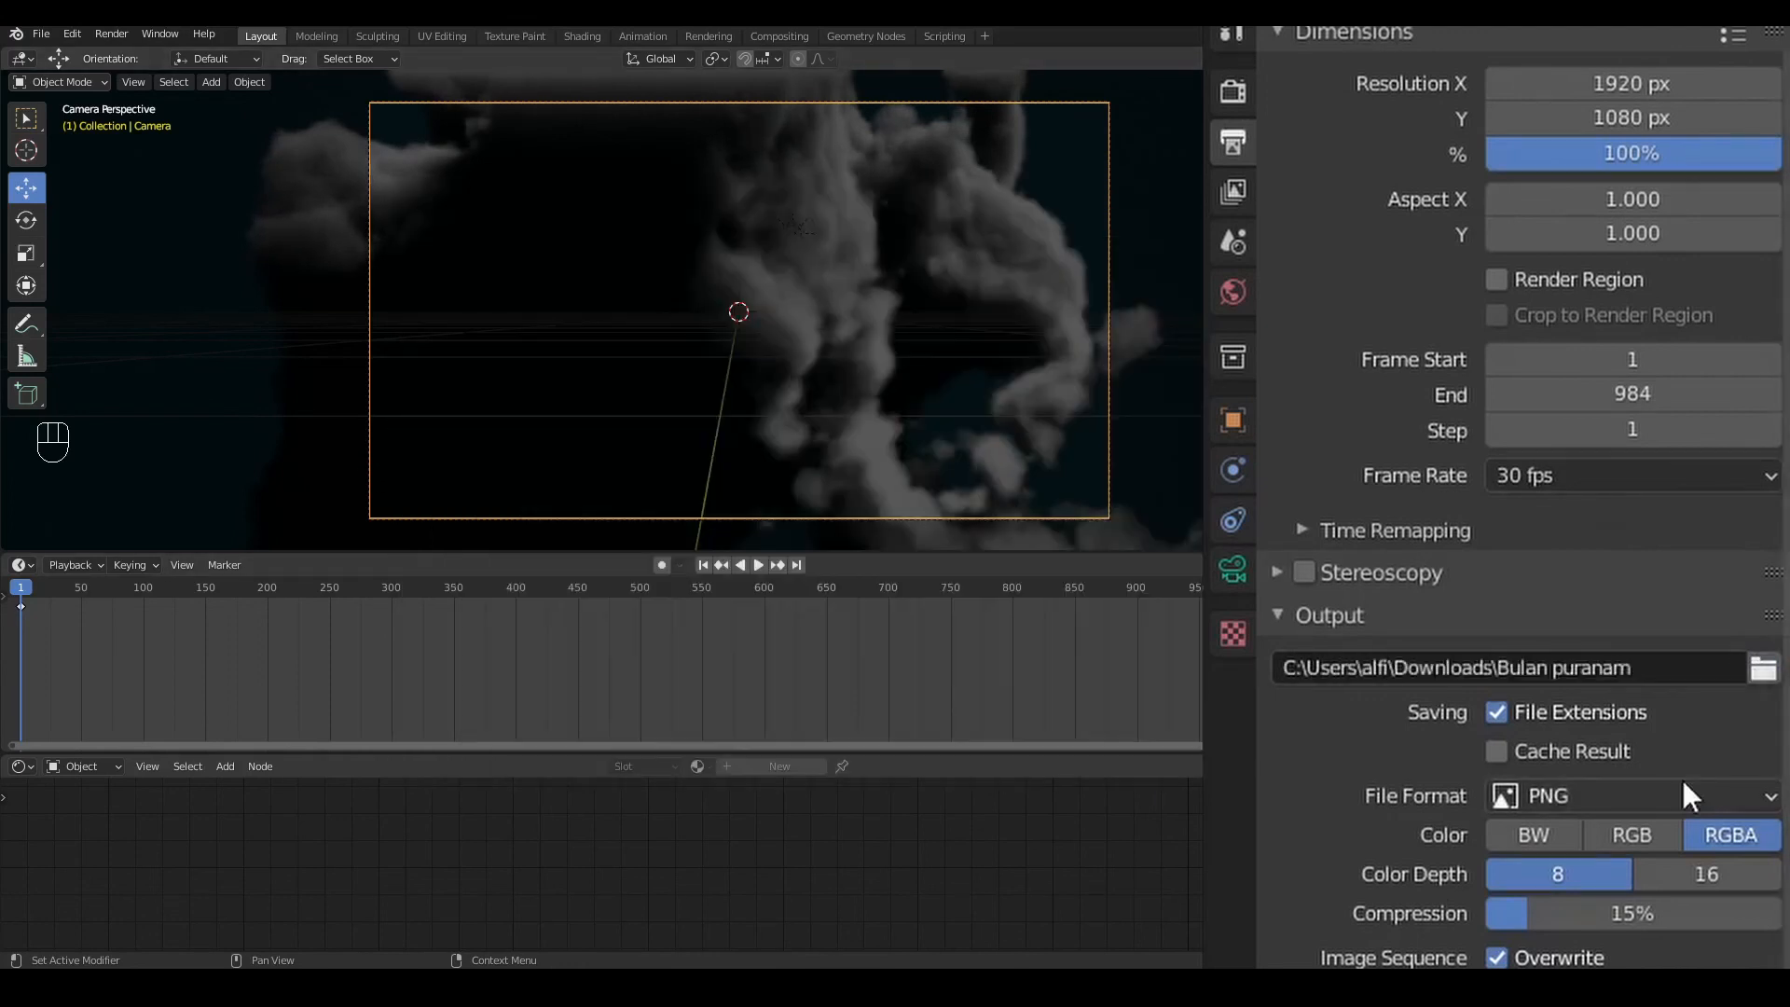
click(1684, 794)
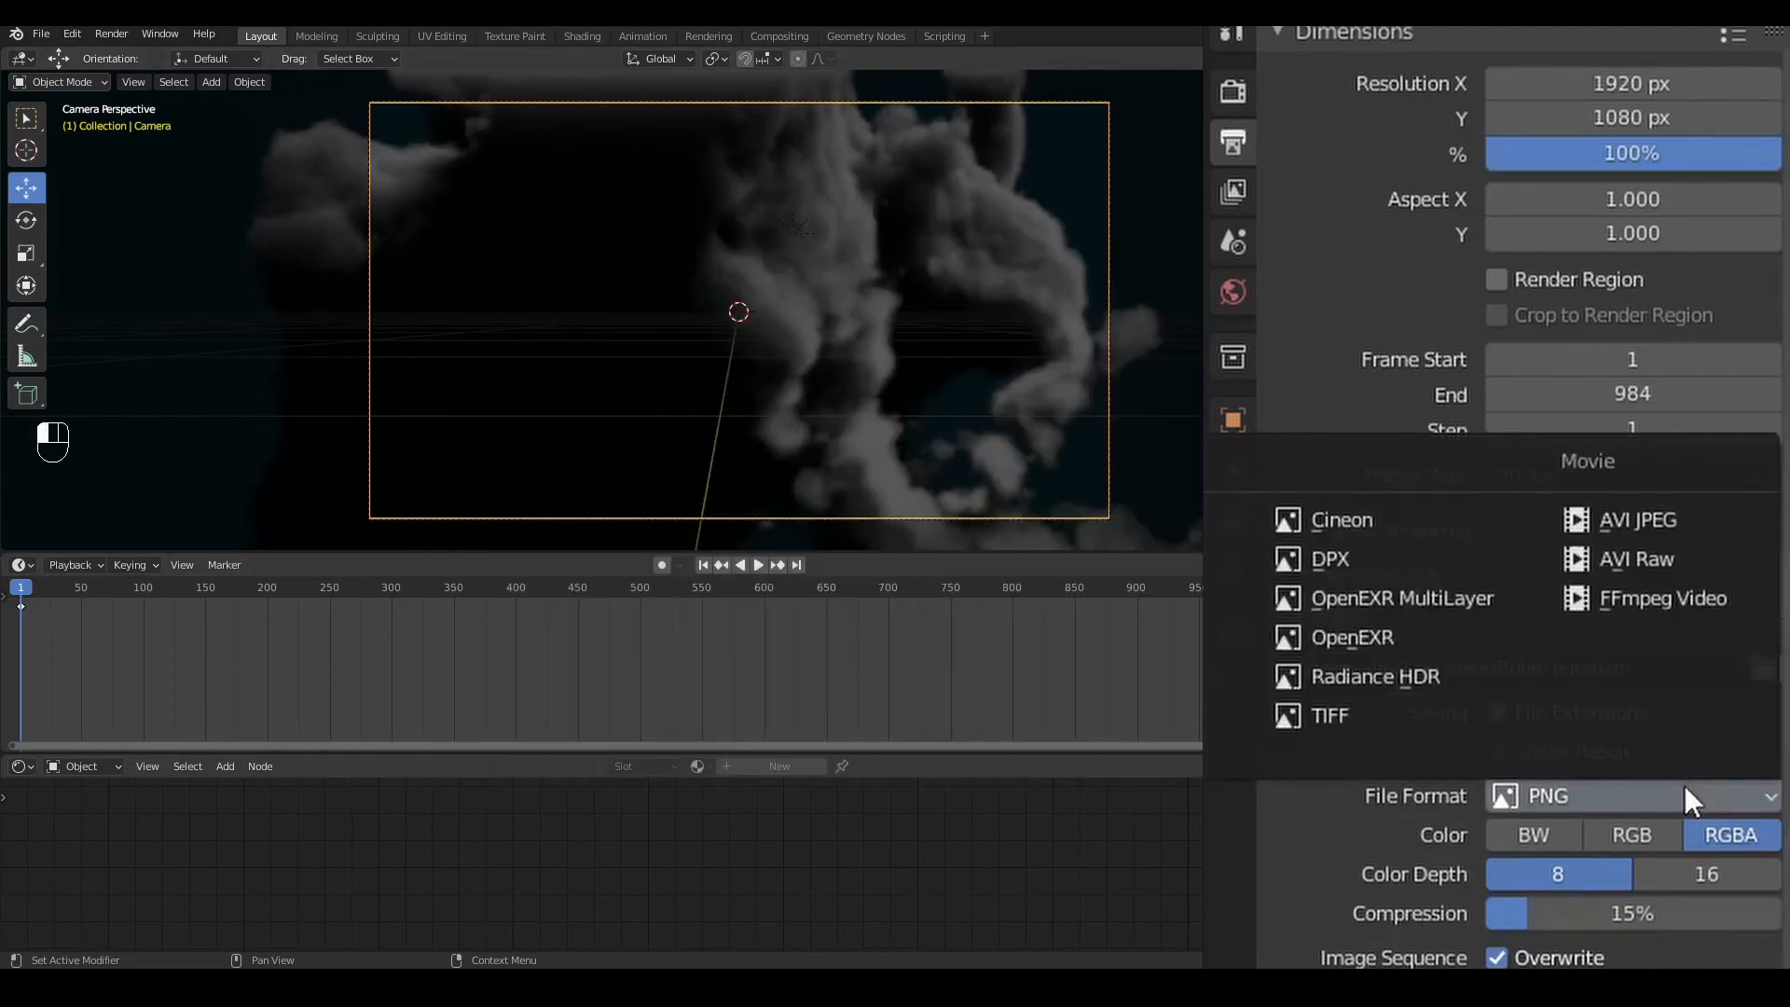
click(1630, 601)
Step: Configure the video encoding as H.264 in an MPEG-4 container and set the audio codec to AAC
click(1732, 933)
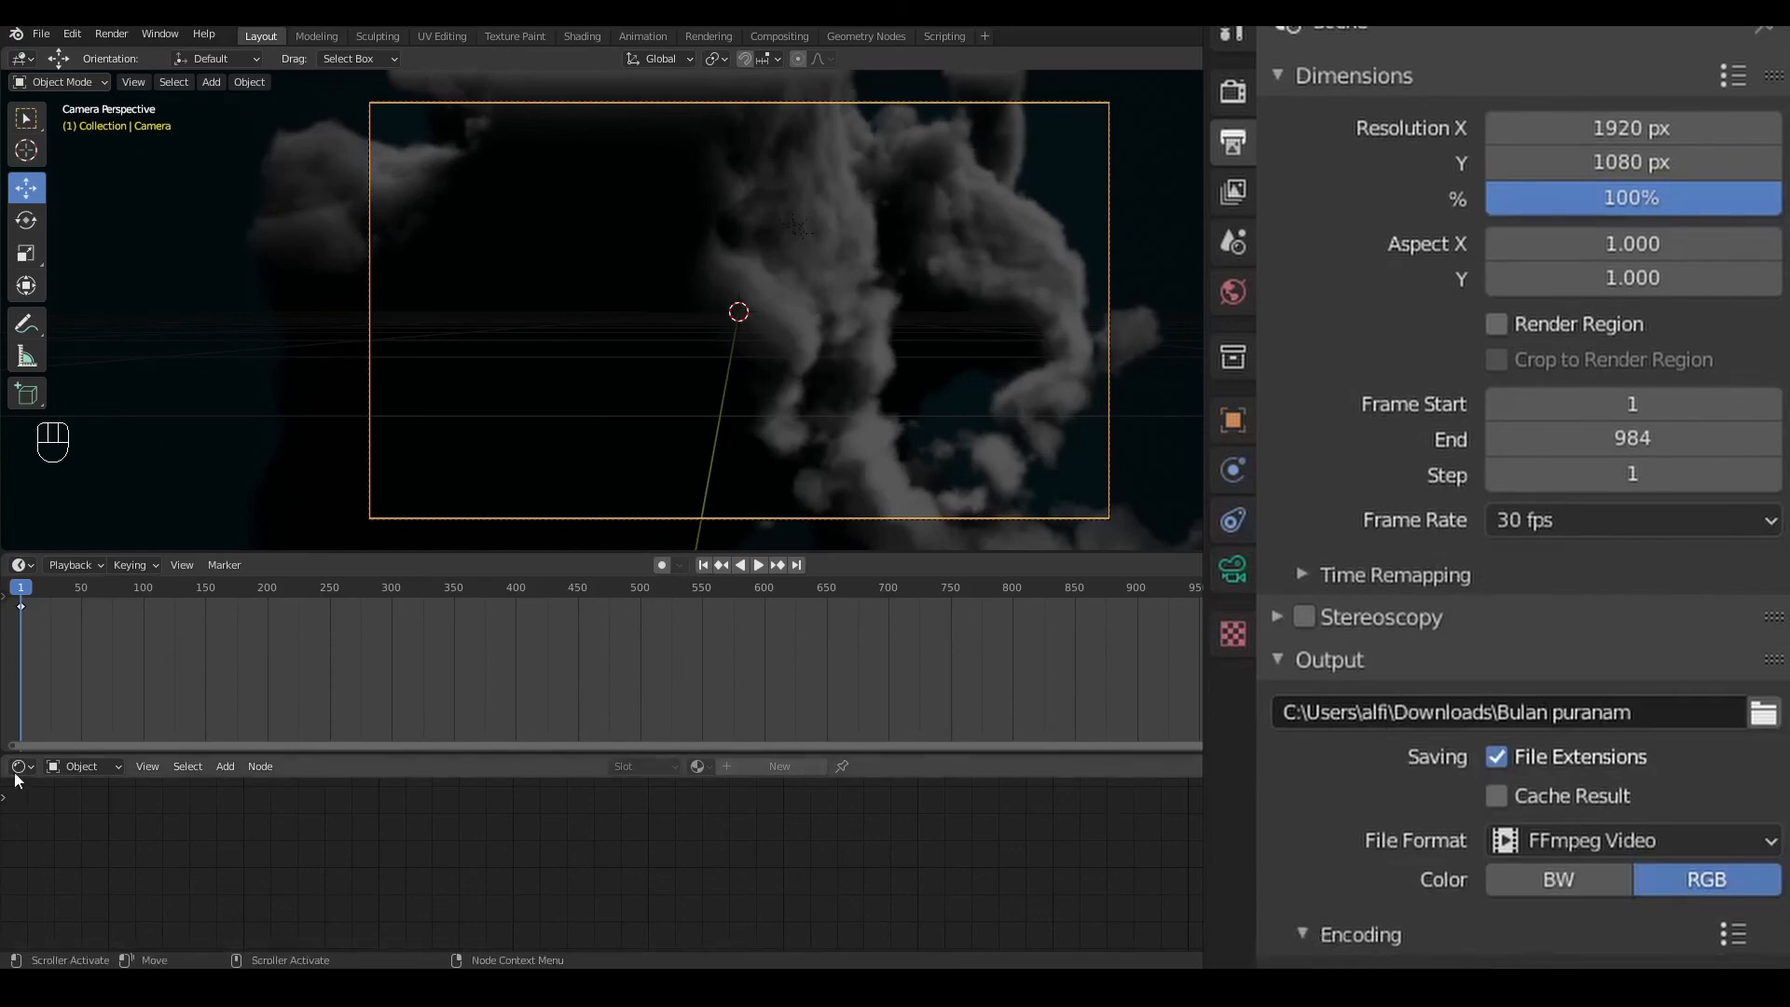
drag(1159, 552, 1154, 657)
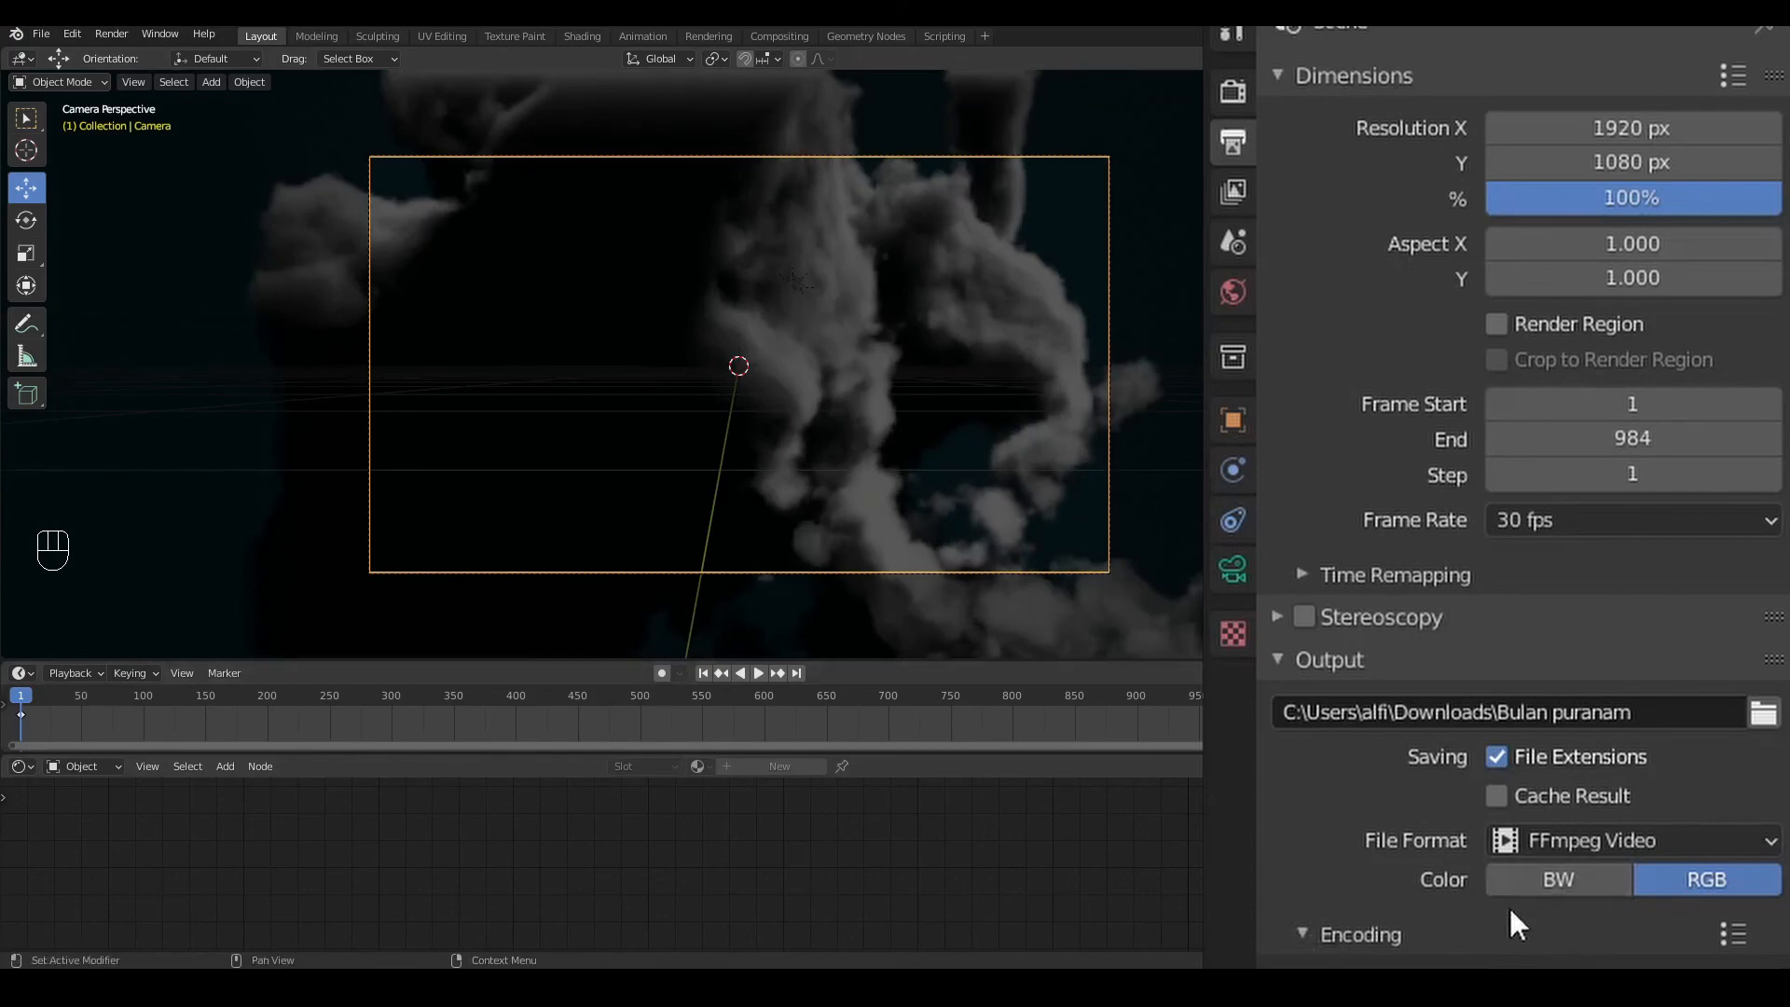
scroll(1509, 908, down, 8)
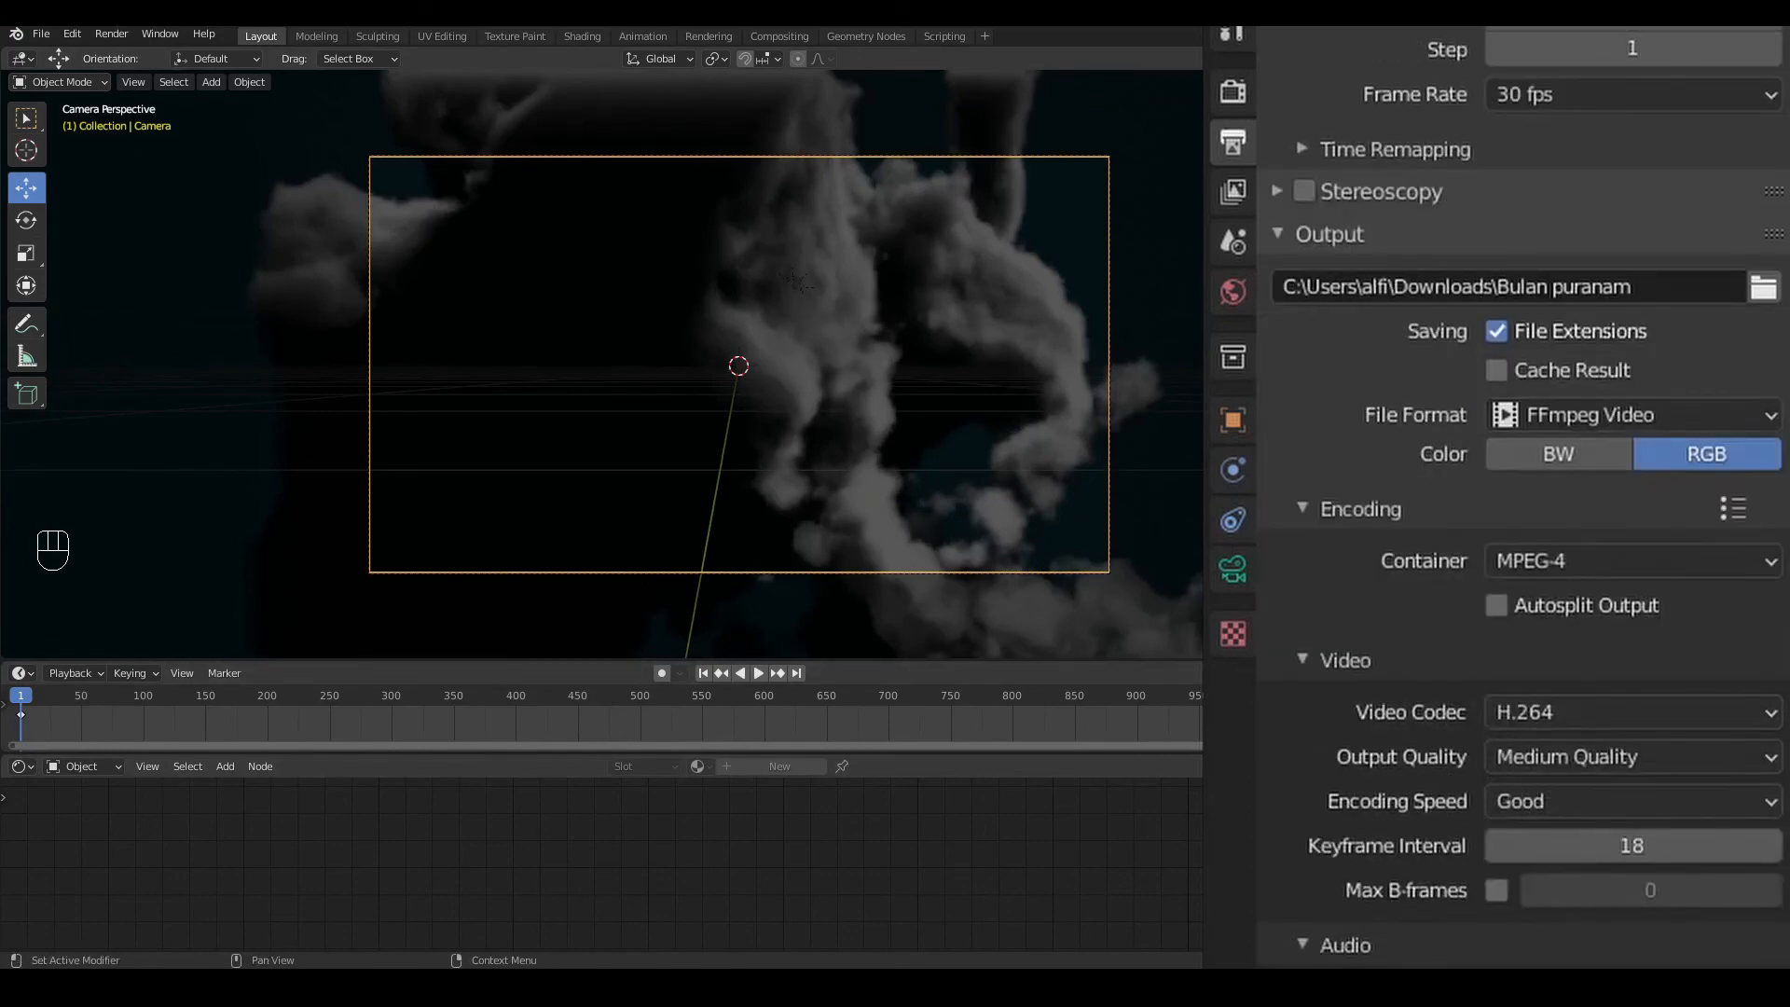
click(1546, 994)
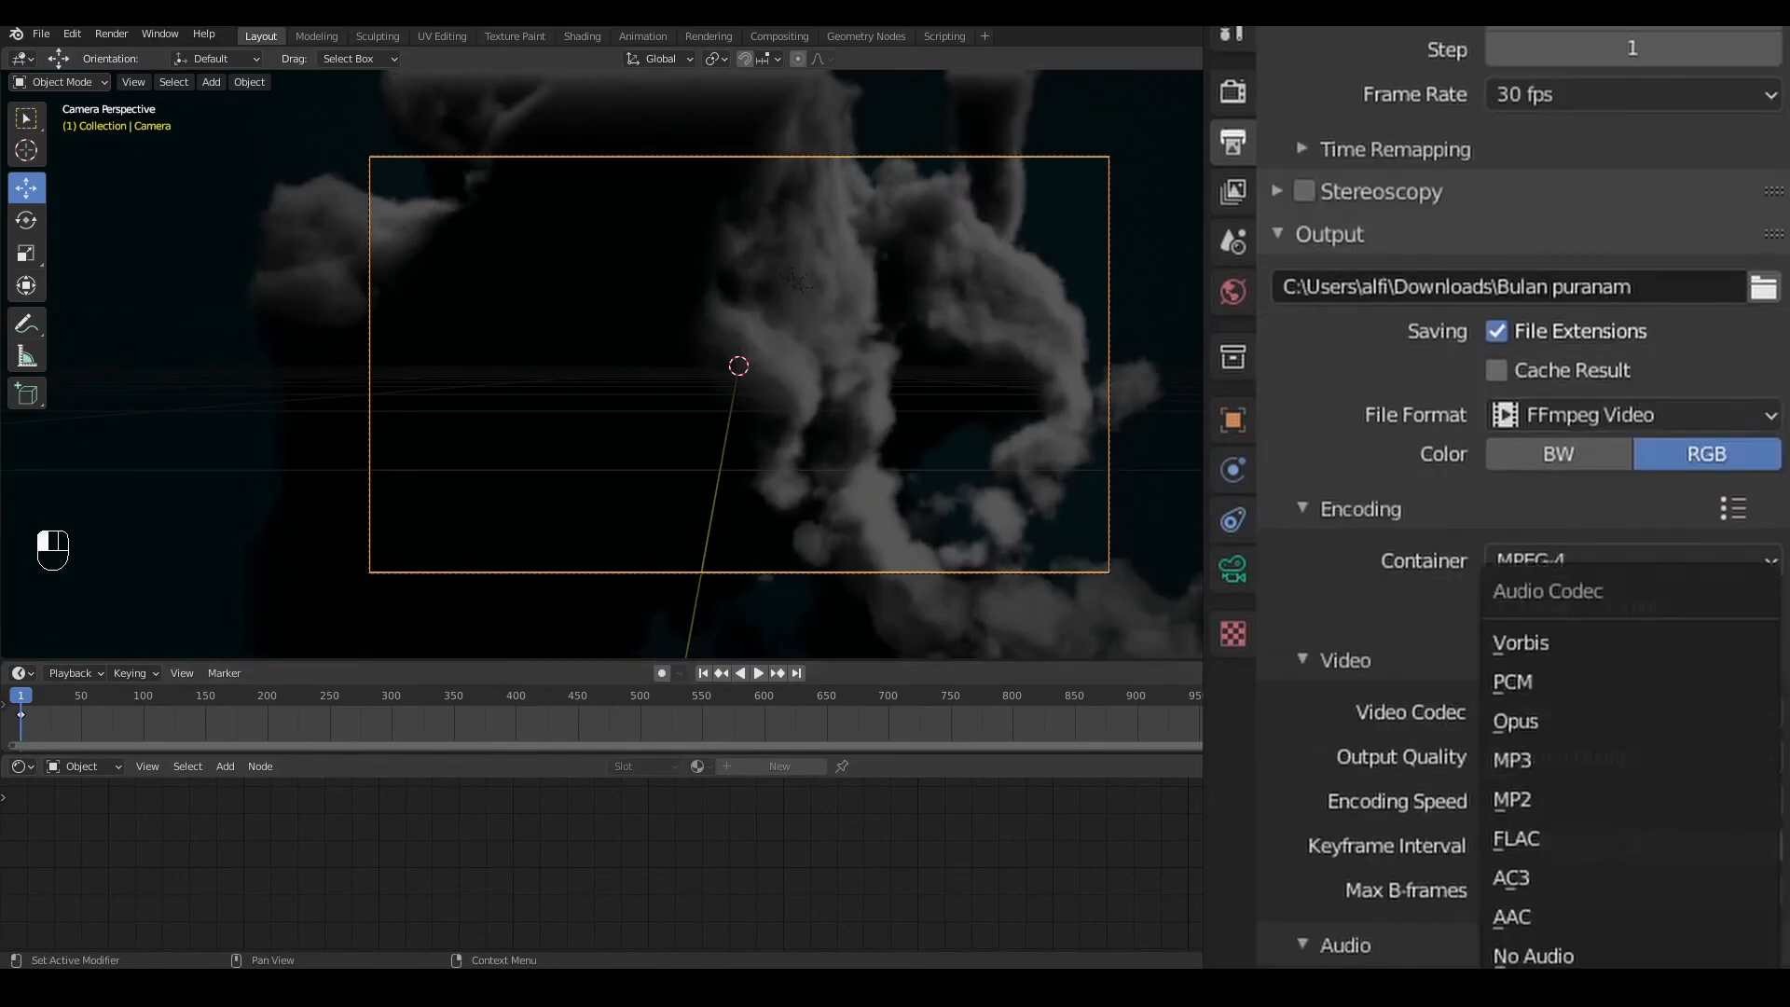
click(1547, 916)
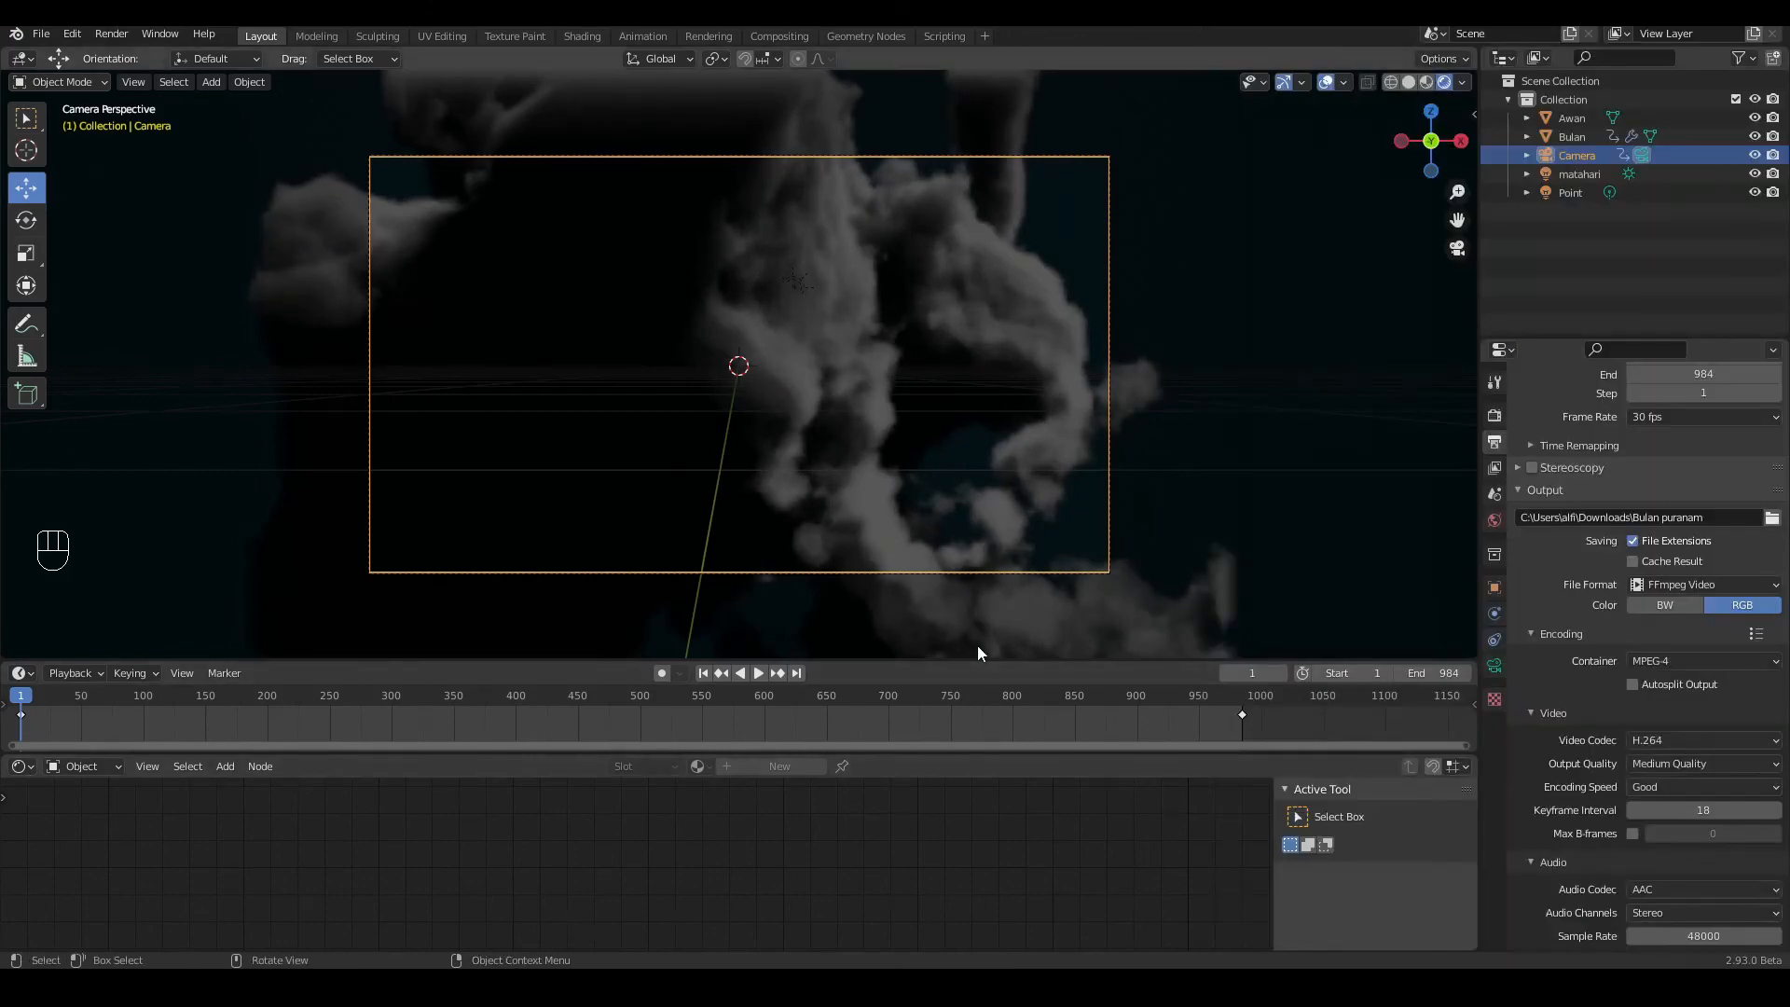
Step: Render the animation to the configured video output
click(111, 34)
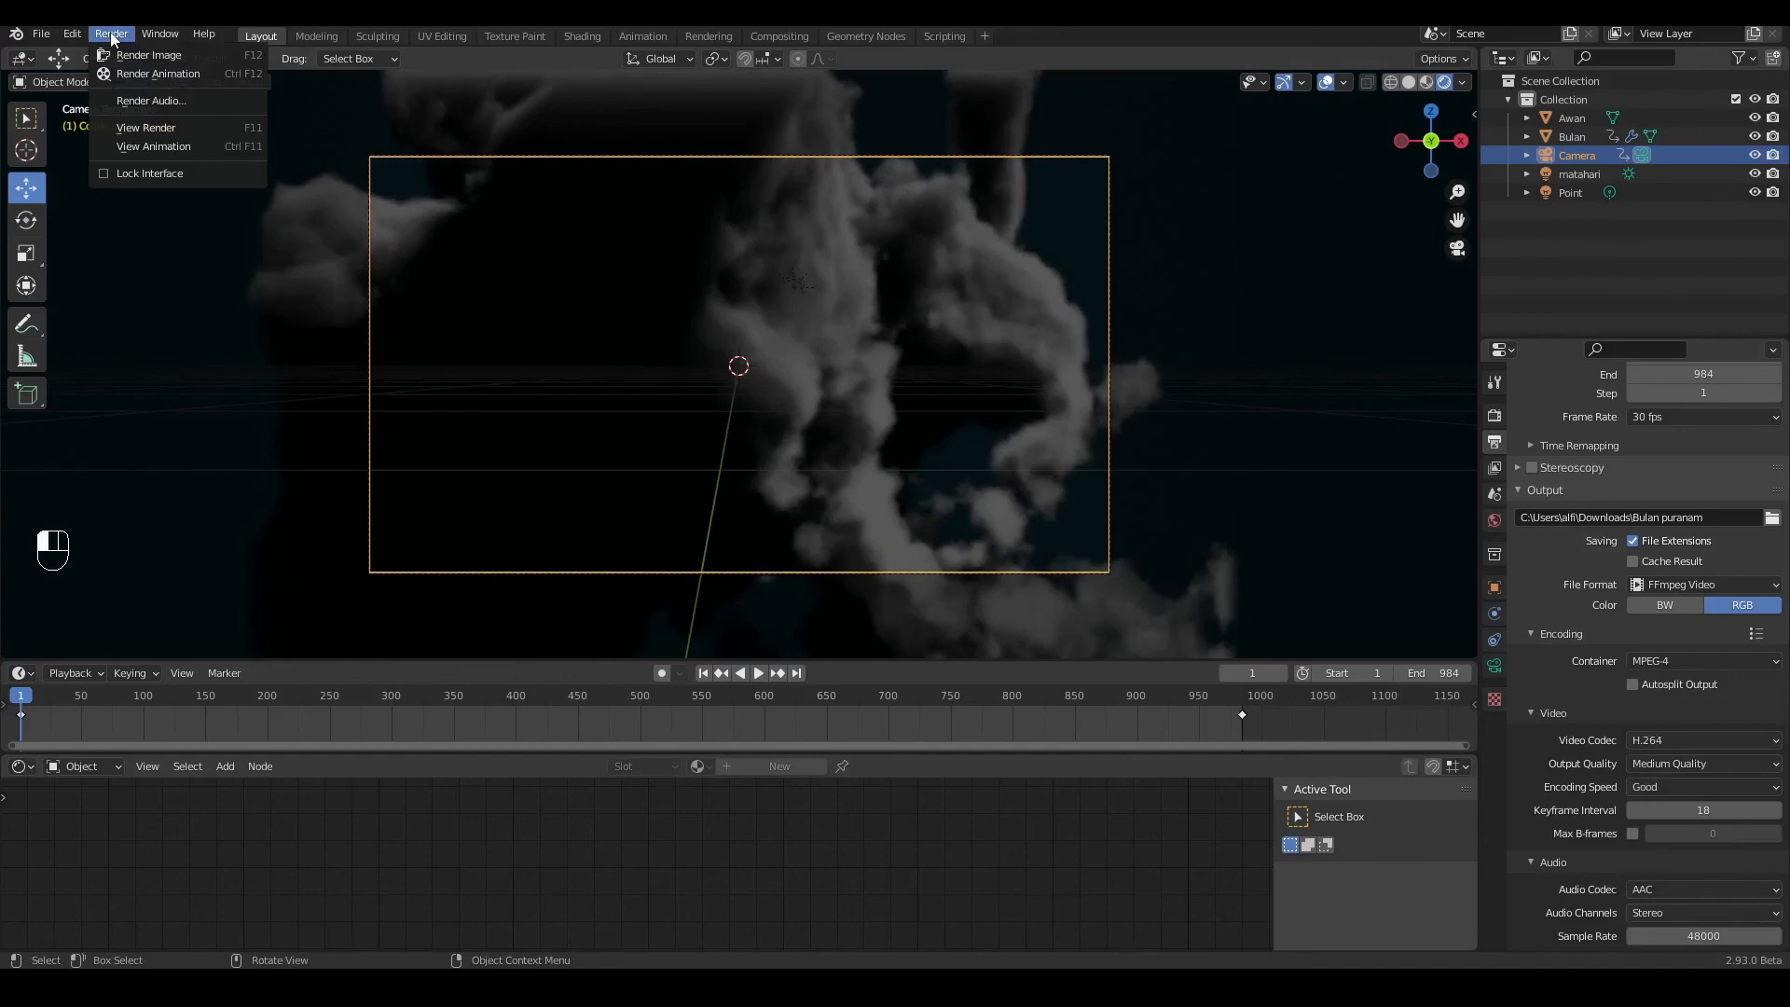